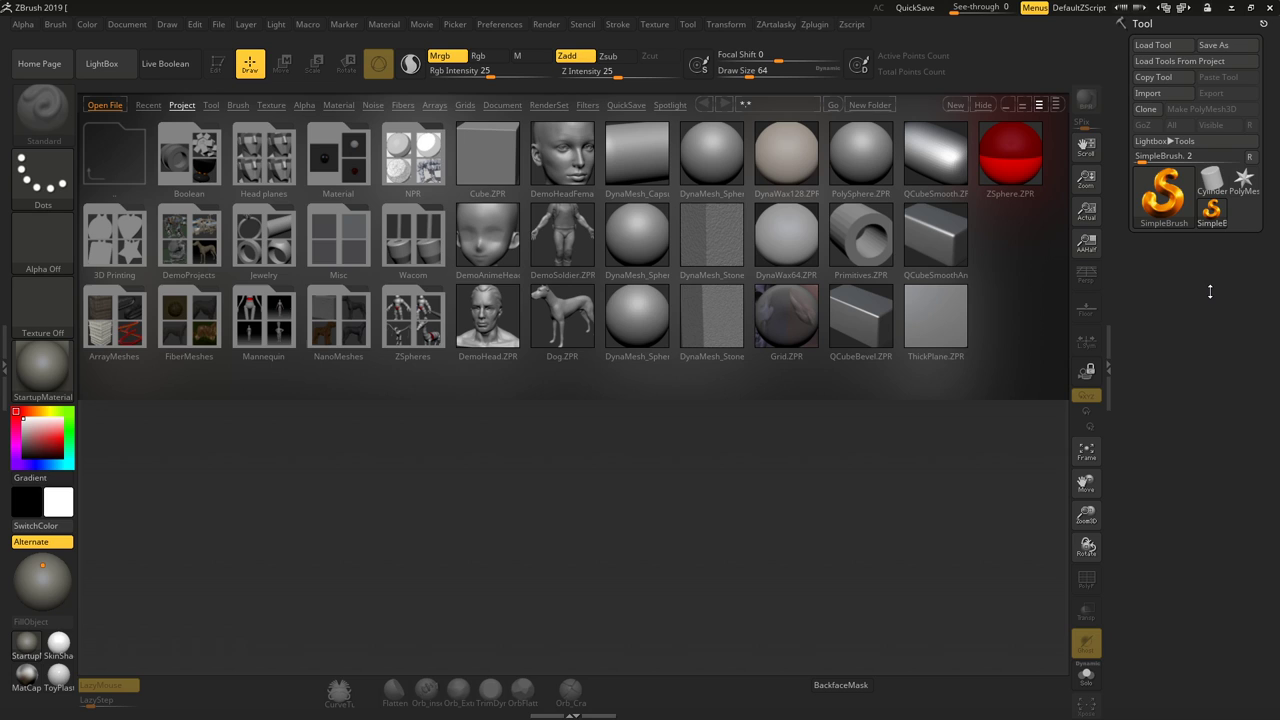
Load the ArtalaskyConfig.cfg interface configuration from the Desktop through Preferences > Config > Load Ui
{"action": "left_click", "coordinate": [104, 66]}
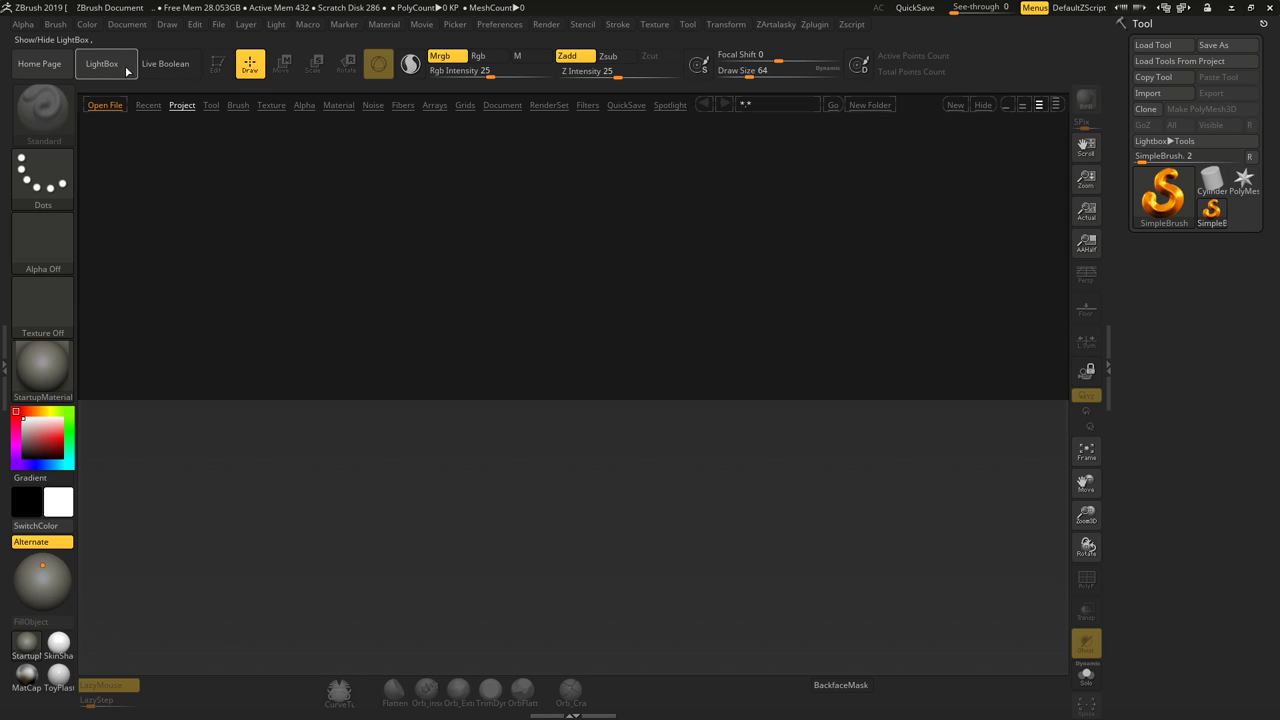
{"action": "left_click", "coordinate": [104, 66]}
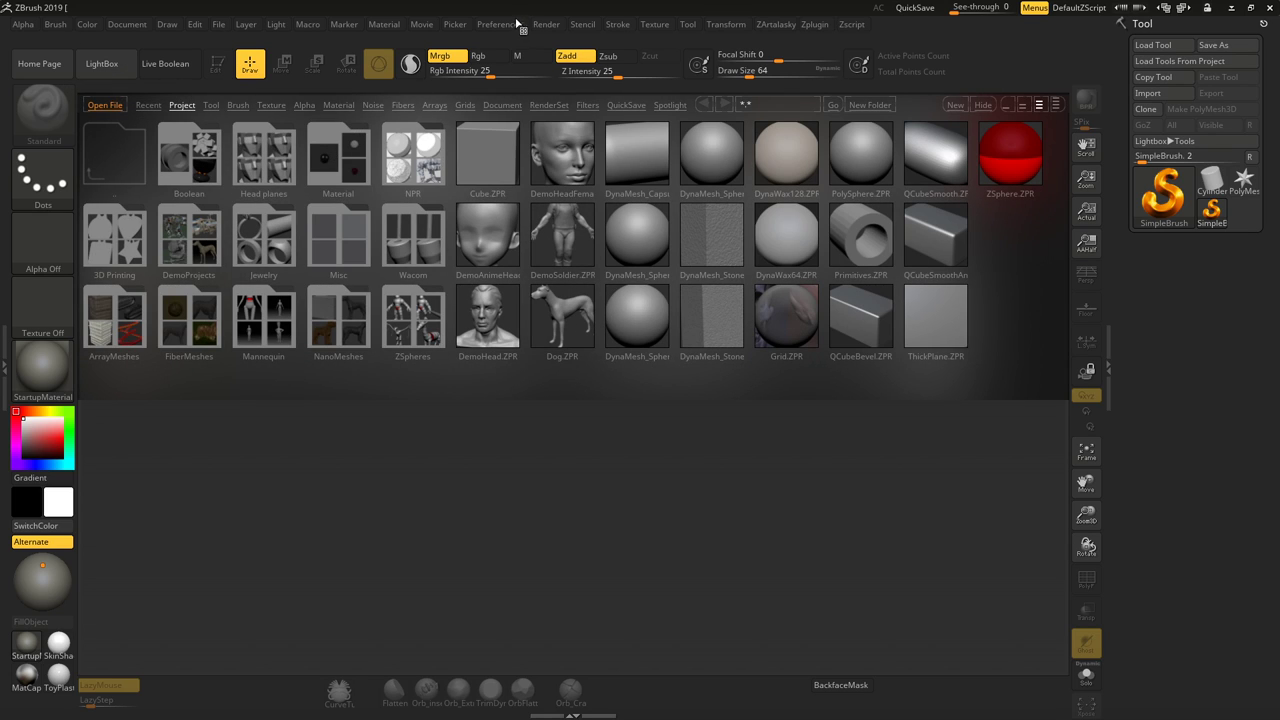
{"action": "left_click", "coordinate": [497, 26]}
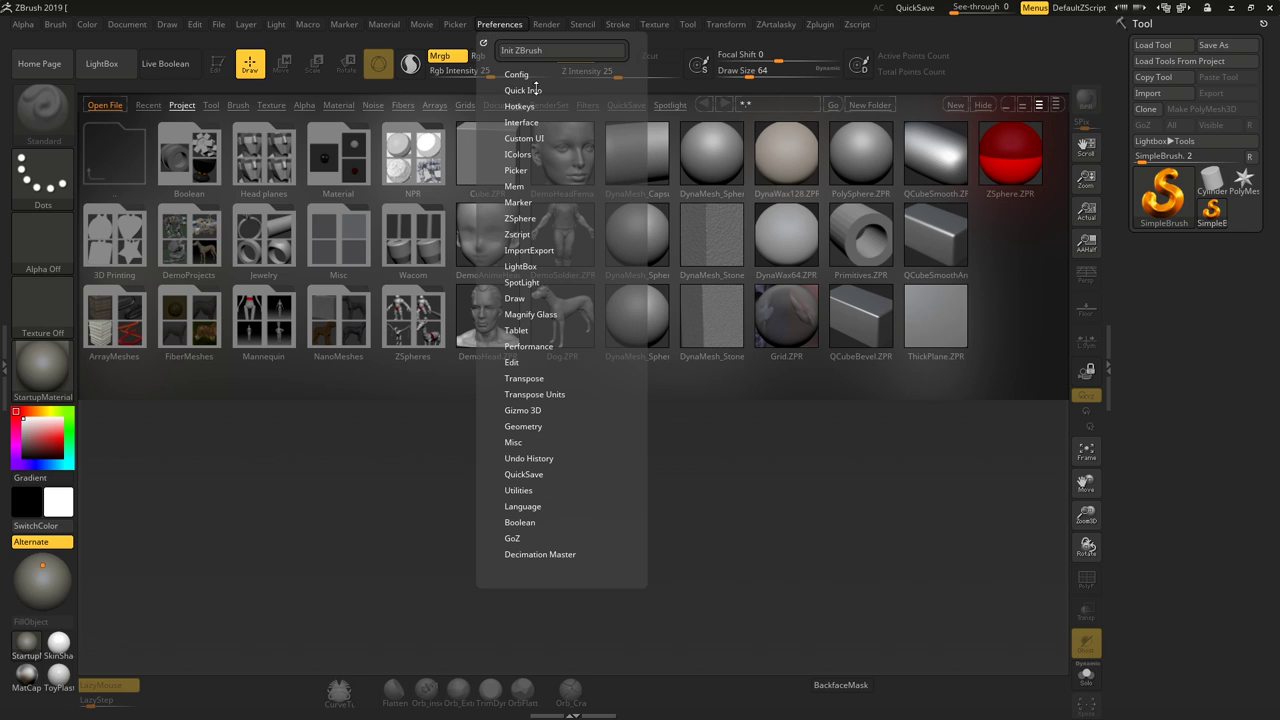
{"action": "left_click", "coordinate": [522, 74]}
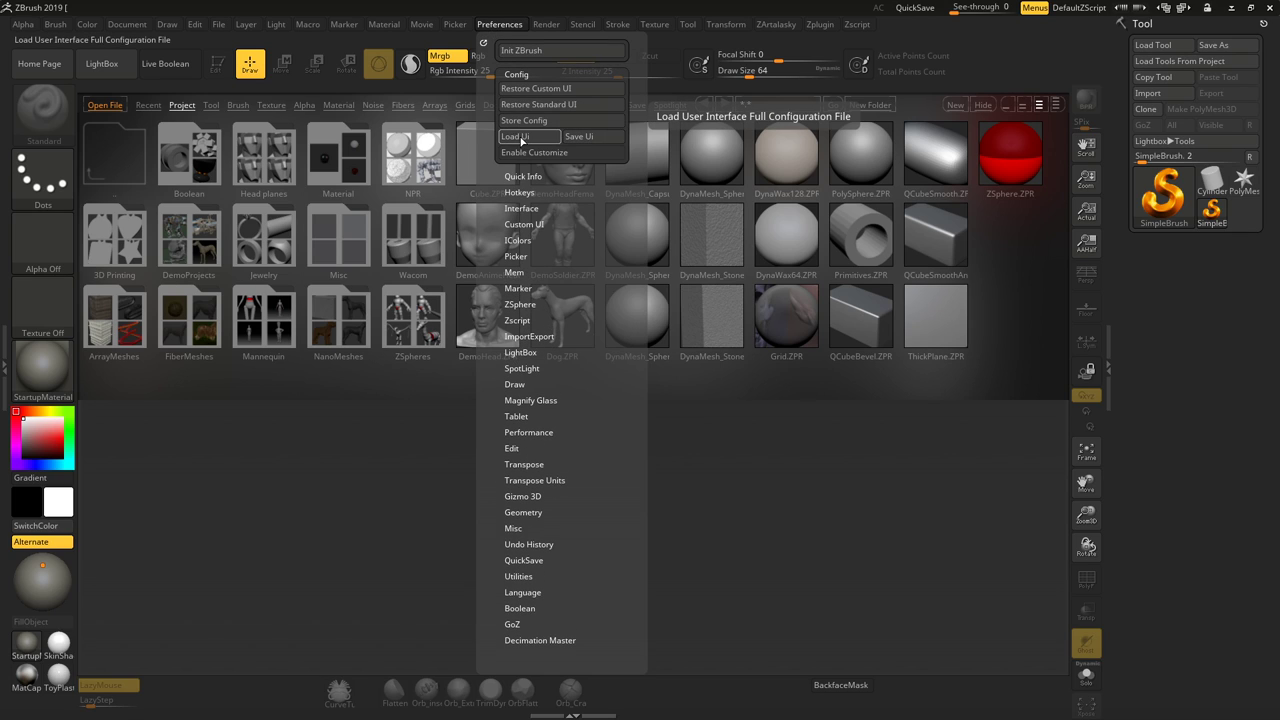
{"action": "left_click", "coordinate": [527, 137]}
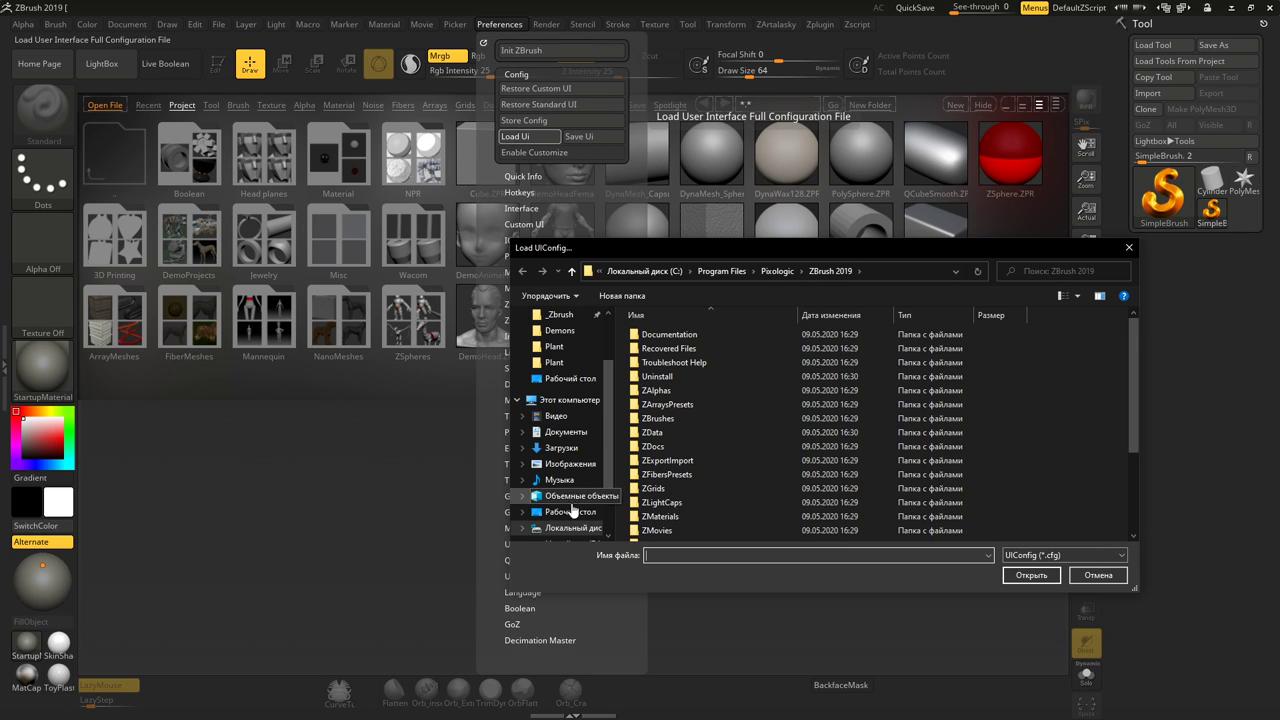
{"action": "left_click", "coordinate": [572, 379]}
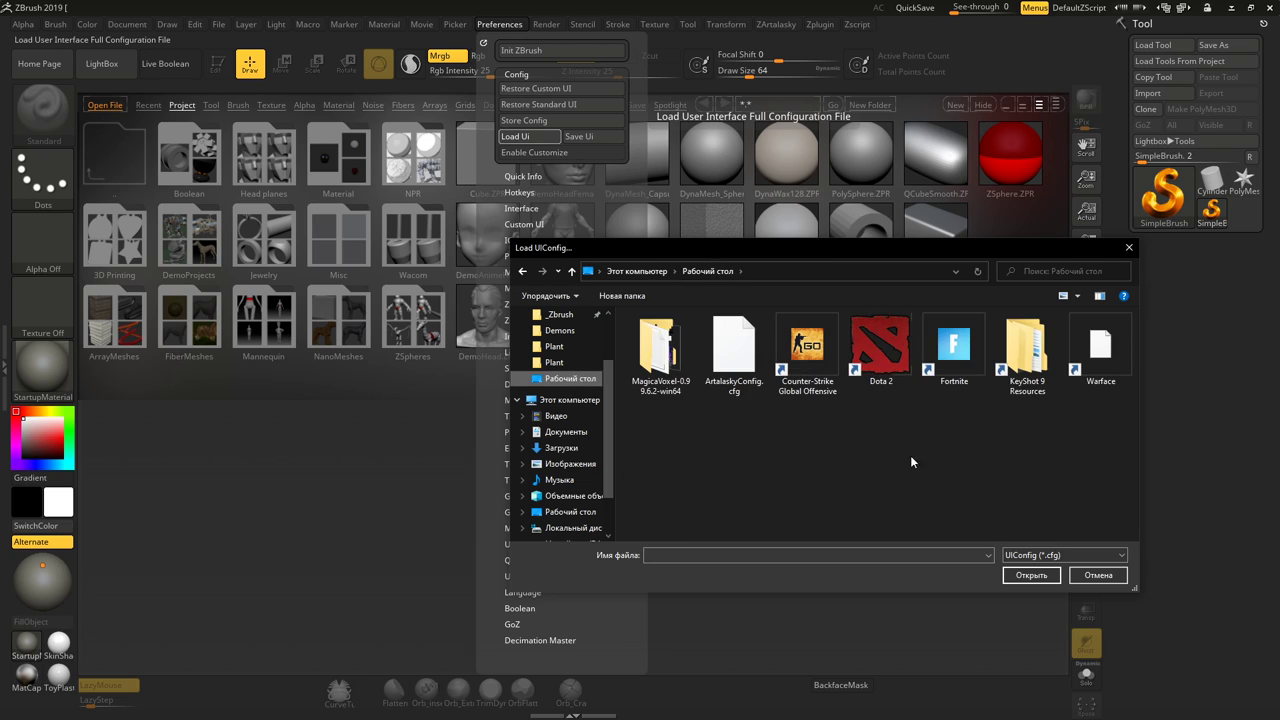
{"action": "double_click", "coordinate": [733, 430]}
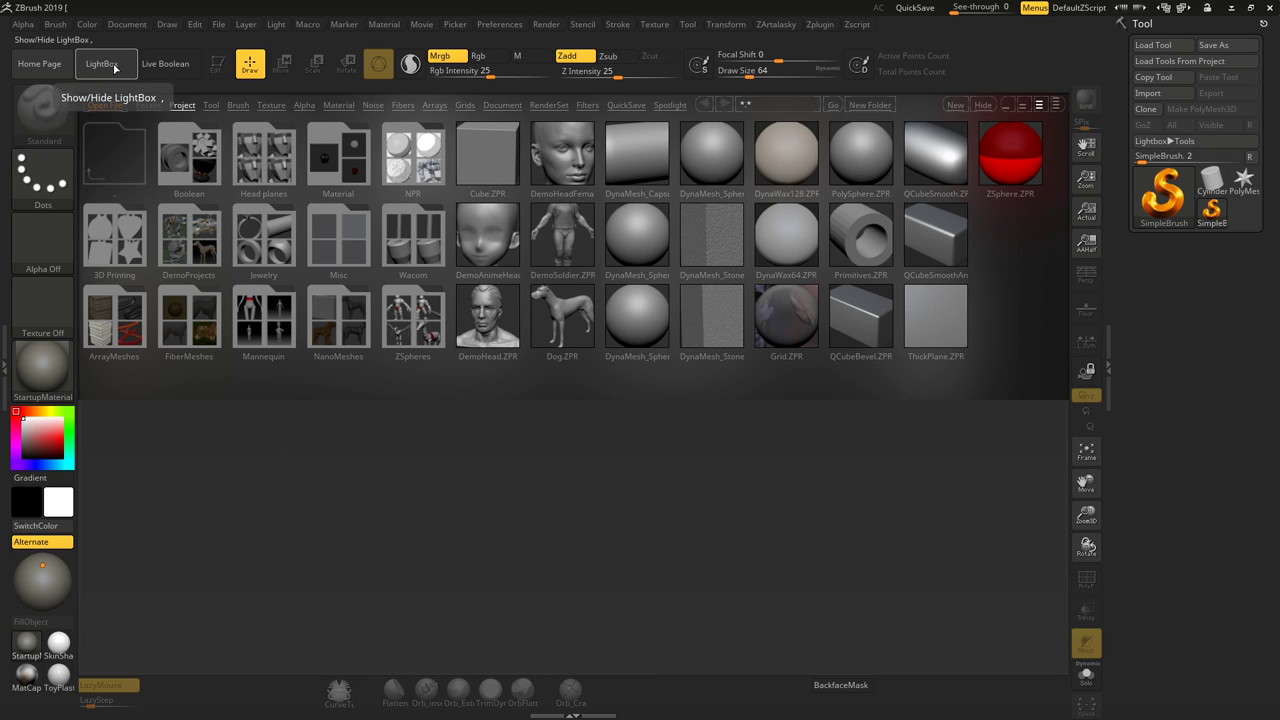
Close LightBox and draw a Sphere3D, converted to PolyMesh3D (PM3D_Sphere3D), on the canvas
{"action": "left_click", "coordinate": [118, 73]}
{"action": "left_click", "coordinate": [1155, 205]}
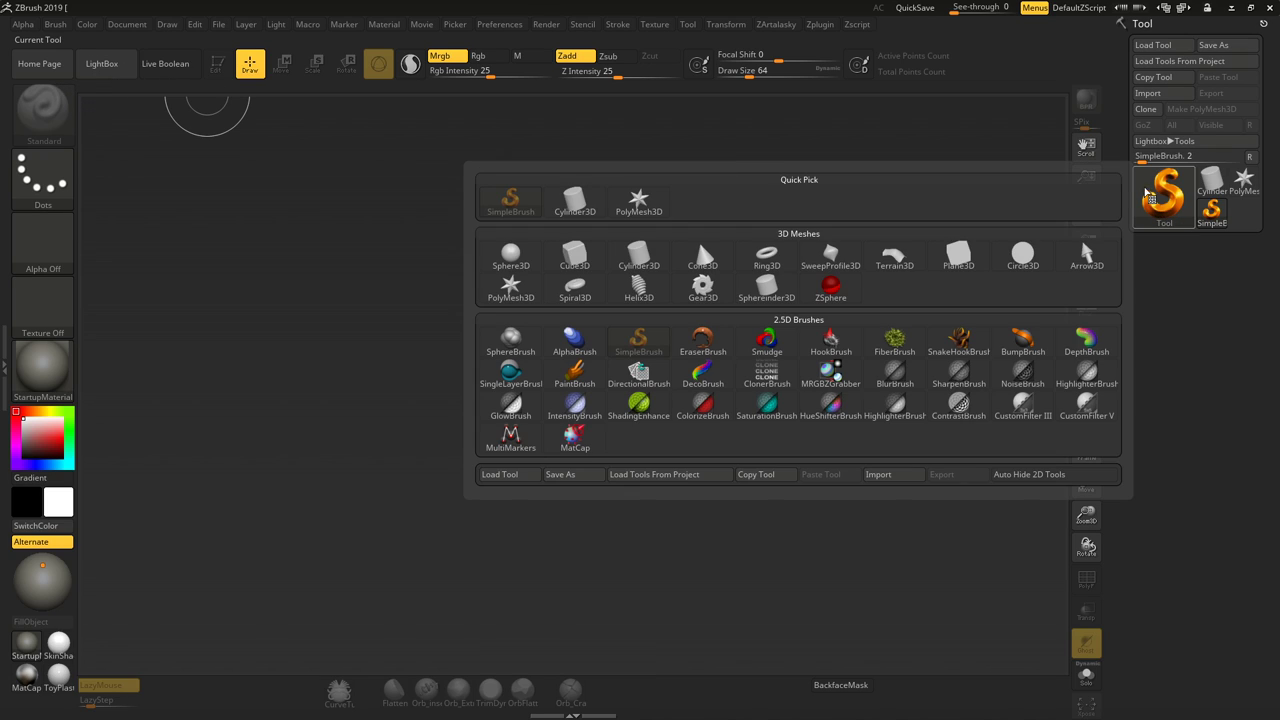
{"action": "left_click", "coordinate": [525, 256]}
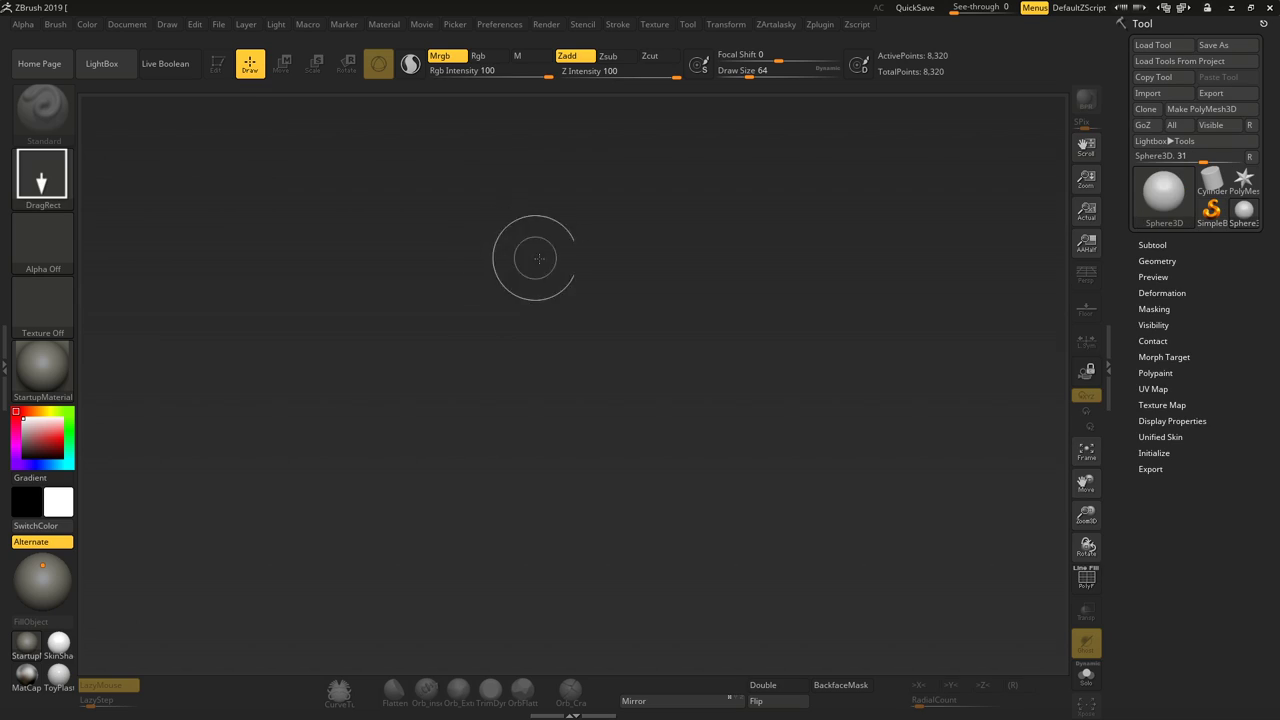
{"action": "left_click", "coordinate": [1224, 114]}
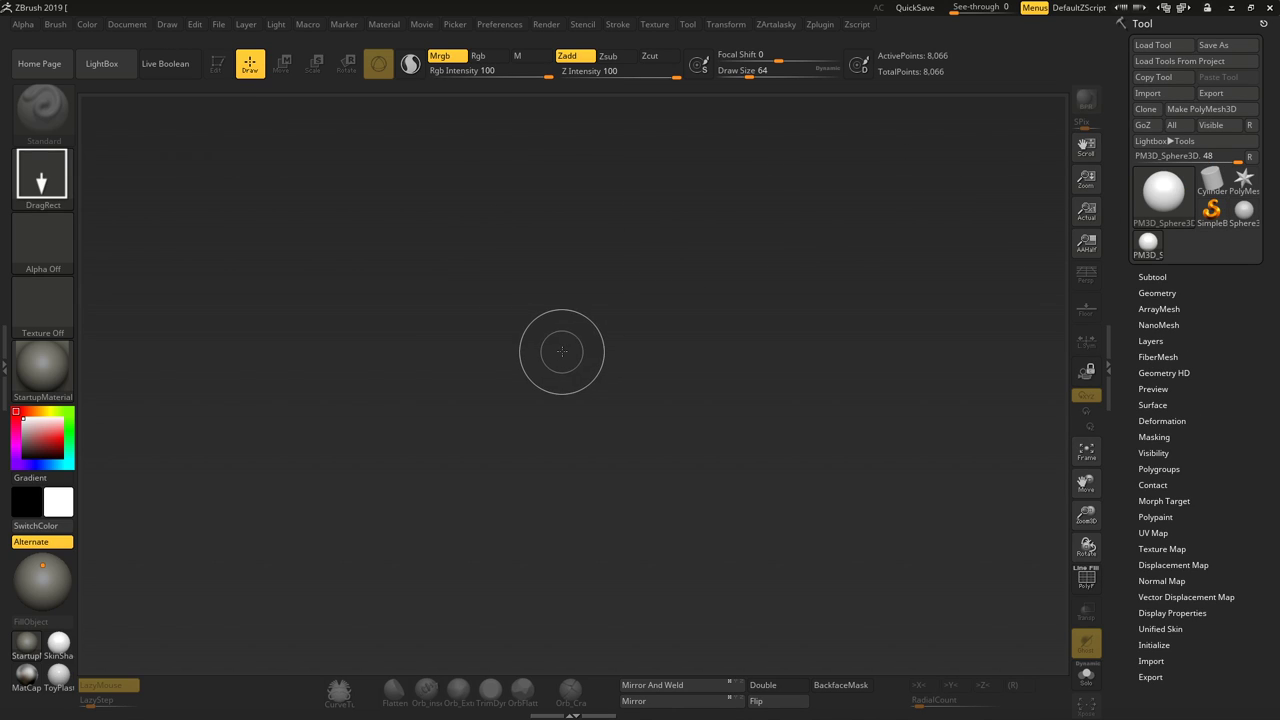
{"action": "left_click_drag", "start_coordinate": [563, 390], "coordinate": [558, 518]}
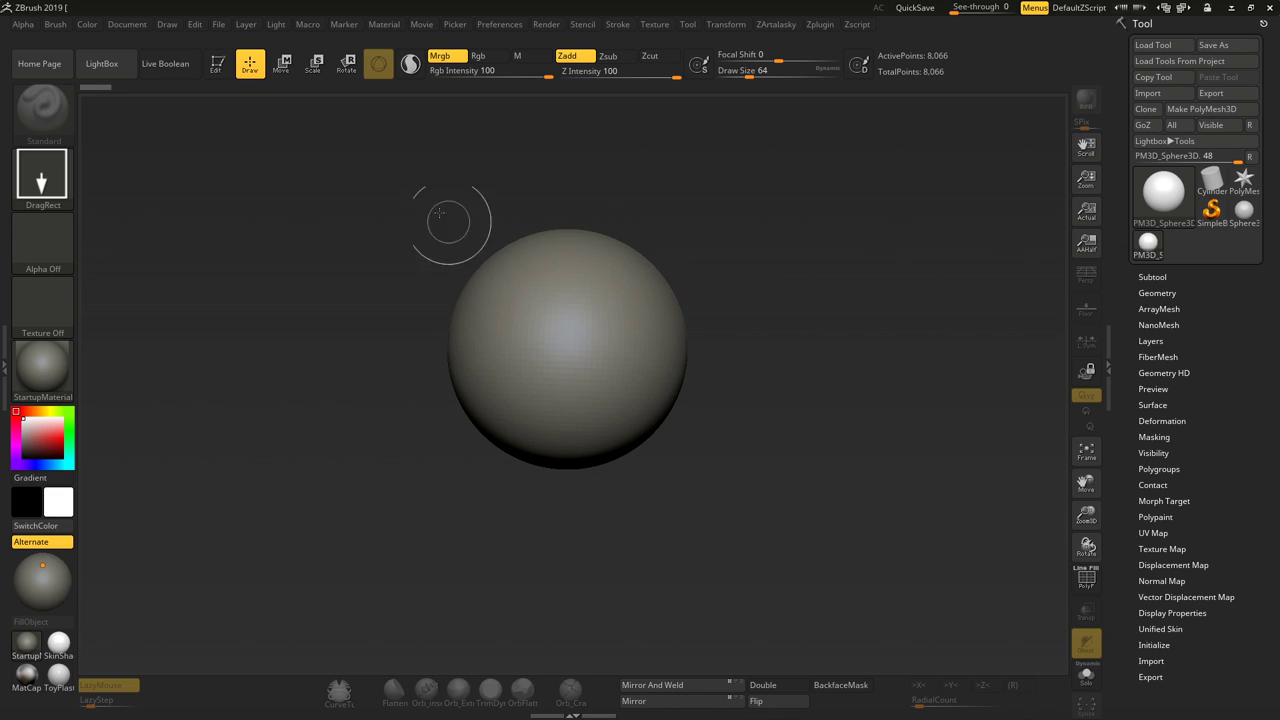
Put the sphere in Edit mode, turn on the Floor grid and orbit around it
{"action": "left_click", "coordinate": [217, 65]}
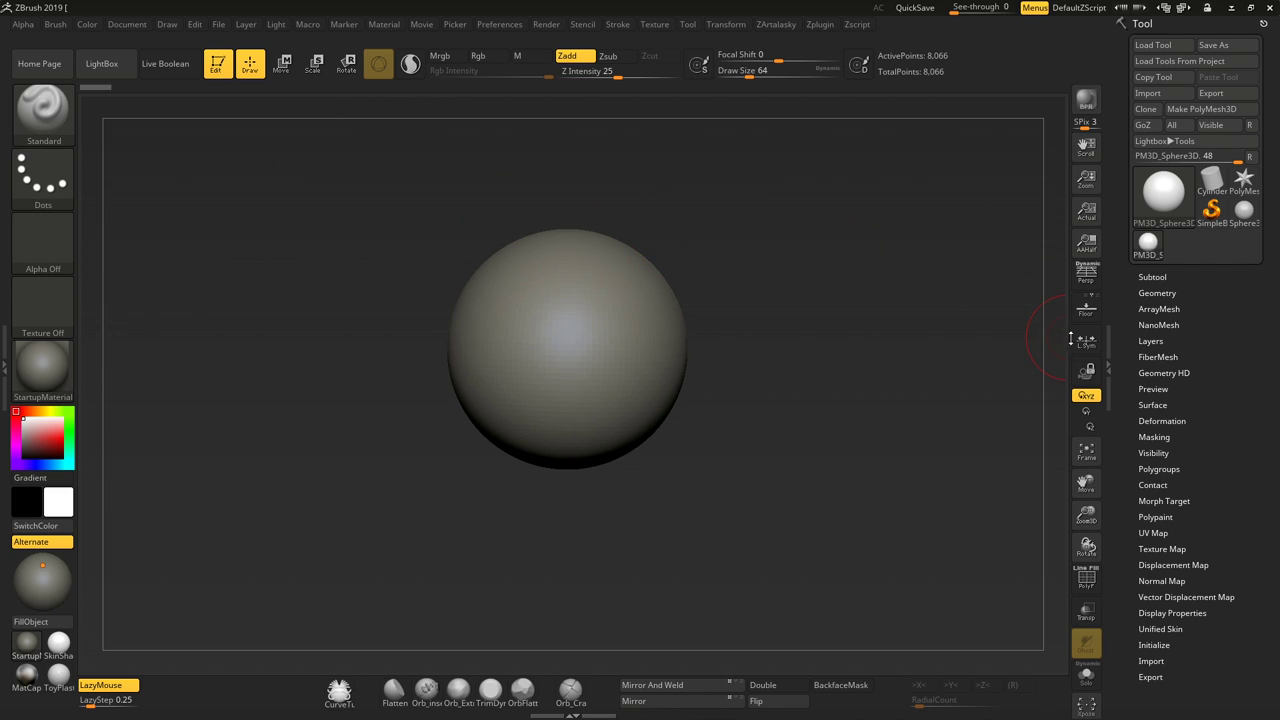
{"action": "left_click", "coordinate": [1086, 308]}
{"action": "mouse_move", "coordinate": [834, 286]}
{"action": "left_mouse_down"}
{"action": "mouse_move", "coordinate": [690, 355]}
{"action": "mouse_move", "coordinate": [777, 309]}
{"action": "mouse_move", "coordinate": [780, 277]}
{"action": "left_mouse_up"}
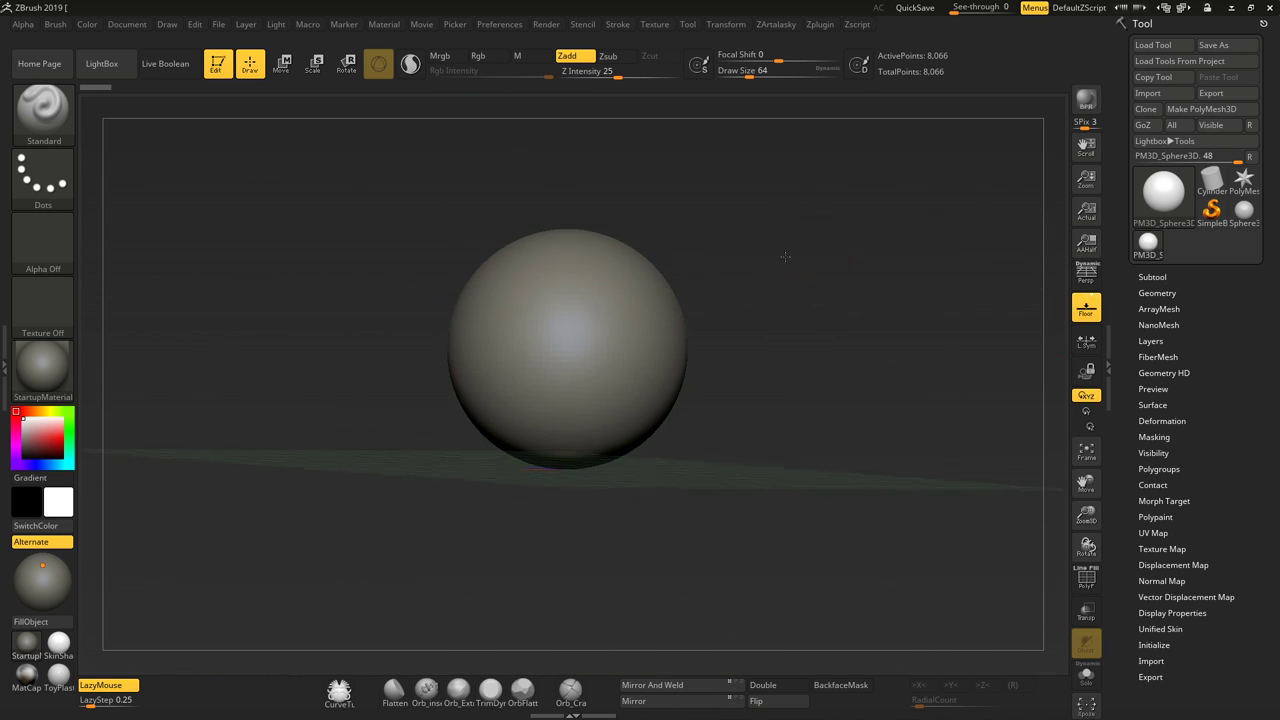
{"action": "left_click_drag", "start_coordinate": [785, 257], "coordinate": [779, 275]}
{"action": "left_click_drag", "start_coordinate": [348, 262], "coordinate": [256, 242]}
{"action": "mouse_move", "coordinate": [747, 258]}
{"action": "left_mouse_down"}
{"action": "mouse_move", "coordinate": [886, 277]}
{"action": "mouse_move", "coordinate": [737, 194]}
{"action": "mouse_move", "coordinate": [460, 210]}
{"action": "mouse_move", "coordinate": [600, 243]}
{"action": "mouse_move", "coordinate": [786, 220]}
{"action": "mouse_move", "coordinate": [622, 206]}
{"action": "mouse_move", "coordinate": [700, 250]}
{"action": "mouse_move", "coordinate": [820, 286]}
{"action": "mouse_move", "coordinate": [511, 358]}
{"action": "mouse_move", "coordinate": [500, 209]}
{"action": "mouse_move", "coordinate": [505, 323]}
{"action": "left_mouse_up"}
Zoom to a front view of the sphere and bring up the brush library
{"action": "mouse_move", "coordinate": [505, 323]}
{"action": "right_mouse_down", "text": "ctrl"}
{"action": "mouse_move", "coordinate": [496, 346]}
{"action": "mouse_move", "coordinate": [461, 220]}
{"action": "mouse_move", "coordinate": [460, 330]}
{"action": "mouse_move", "coordinate": [458, 215]}
{"action": "mouse_move", "coordinate": [457, 323]}
{"action": "right_mouse_up", "text": "ctrl"}
{"action": "right_click_drag", "start_coordinate": [457, 277], "coordinate": [1003, 484], "text": "shift"}
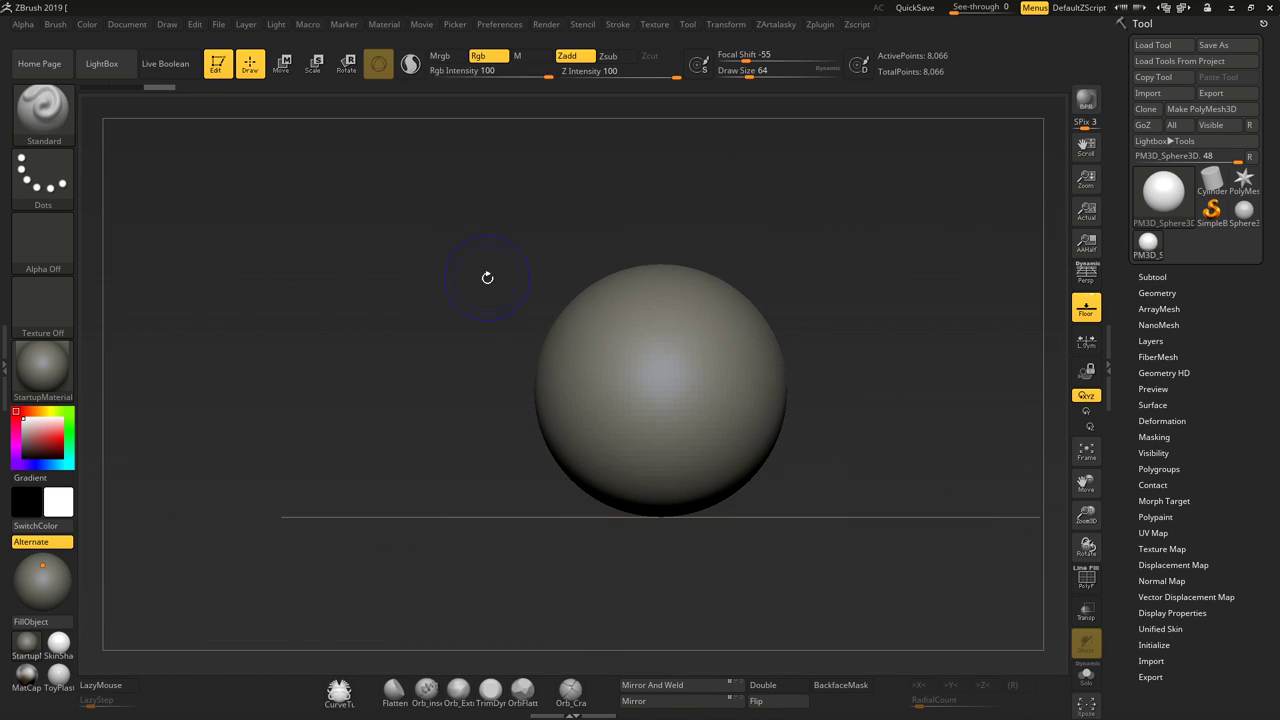
{"action": "mouse_move", "coordinate": [1086, 512]}
{"action": "left_mouse_down"}
{"action": "mouse_move", "coordinate": [1034, 451]}
{"action": "mouse_move", "coordinate": [1063, 466]}
{"action": "mouse_move", "coordinate": [1061, 500]}
{"action": "mouse_move", "coordinate": [998, 464]}
{"action": "left_mouse_up"}
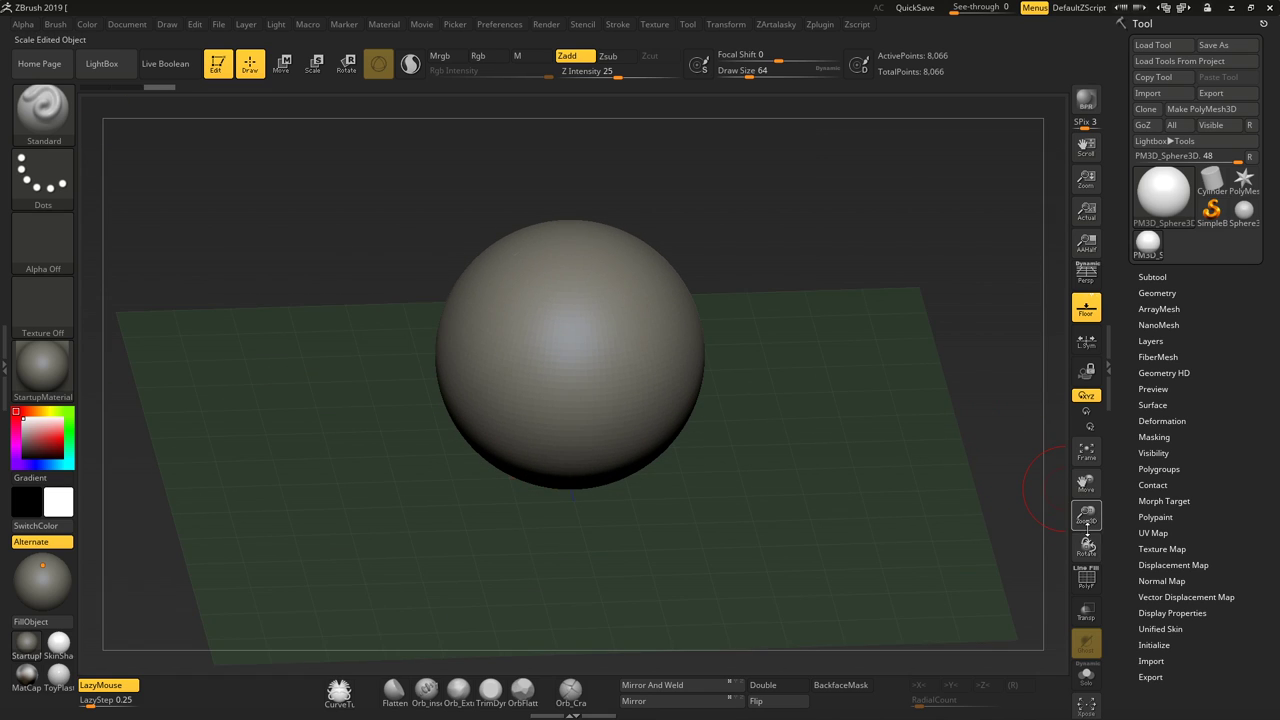
{"action": "left_click_drag", "start_coordinate": [1086, 528], "coordinate": [1028, 431]}
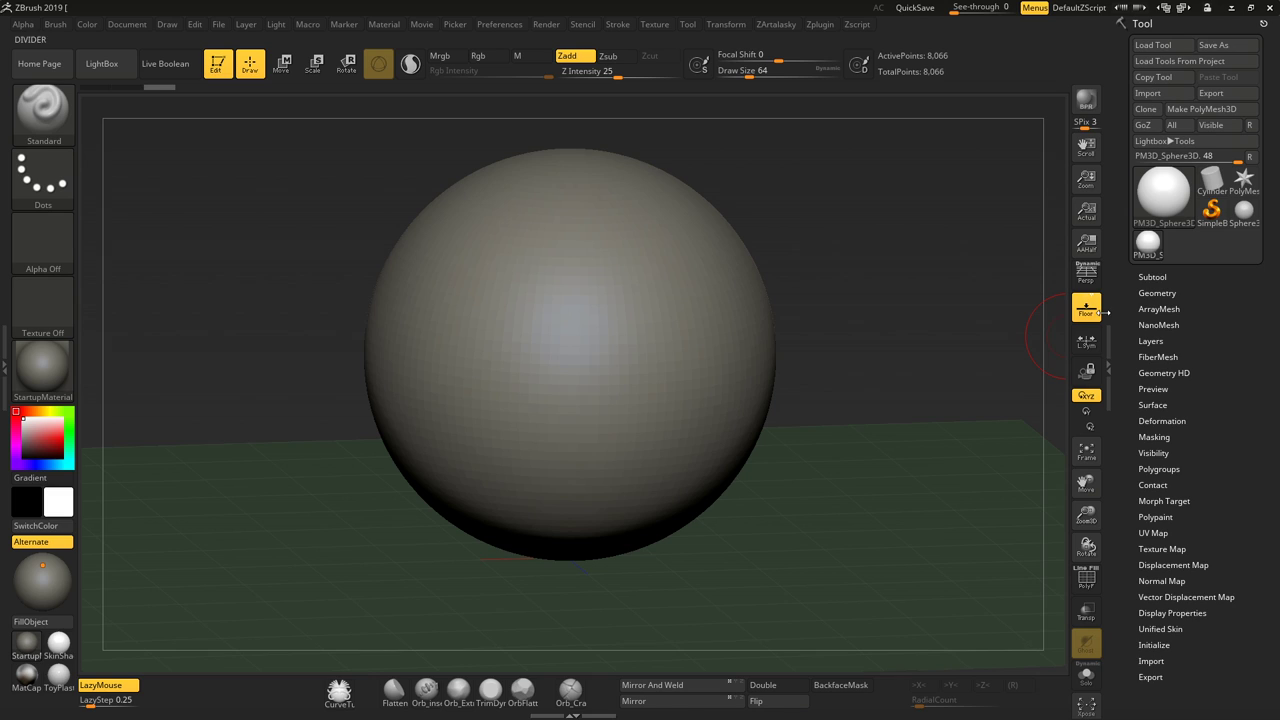
{"action": "left_click_drag", "start_coordinate": [994, 366], "coordinate": [824, 441]}
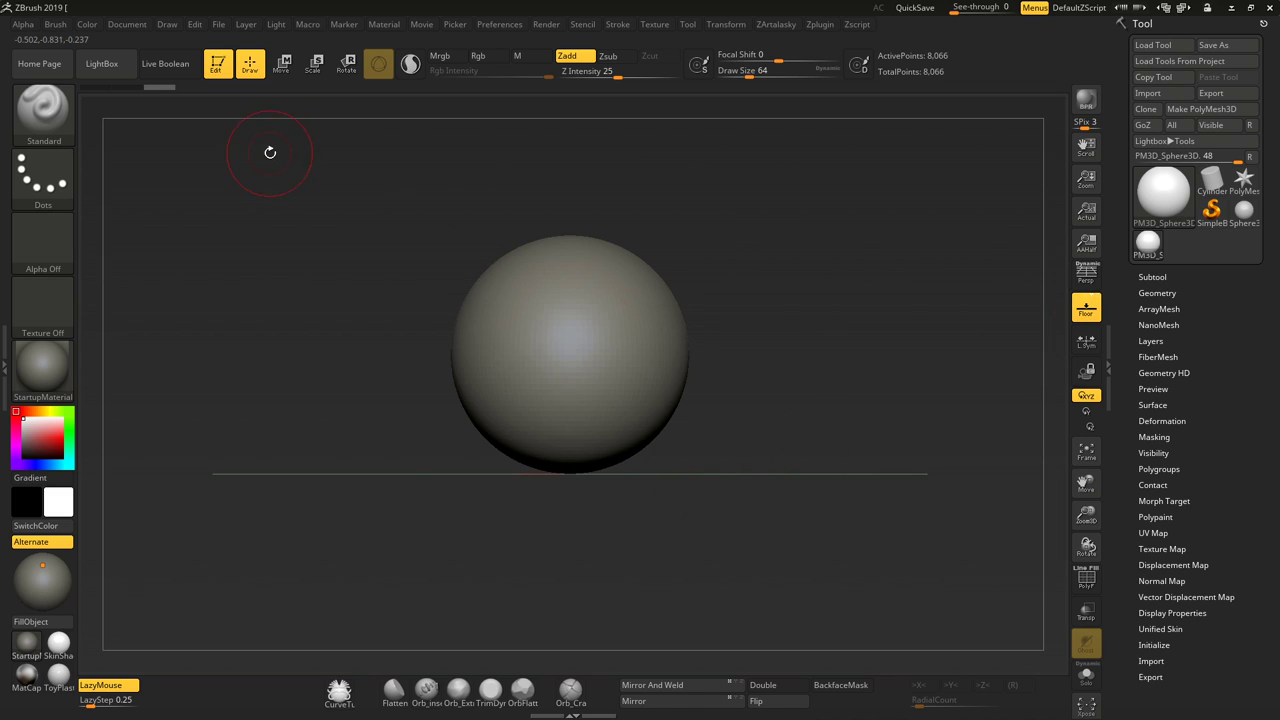
{"action": "left_click", "coordinate": [53, 120]}
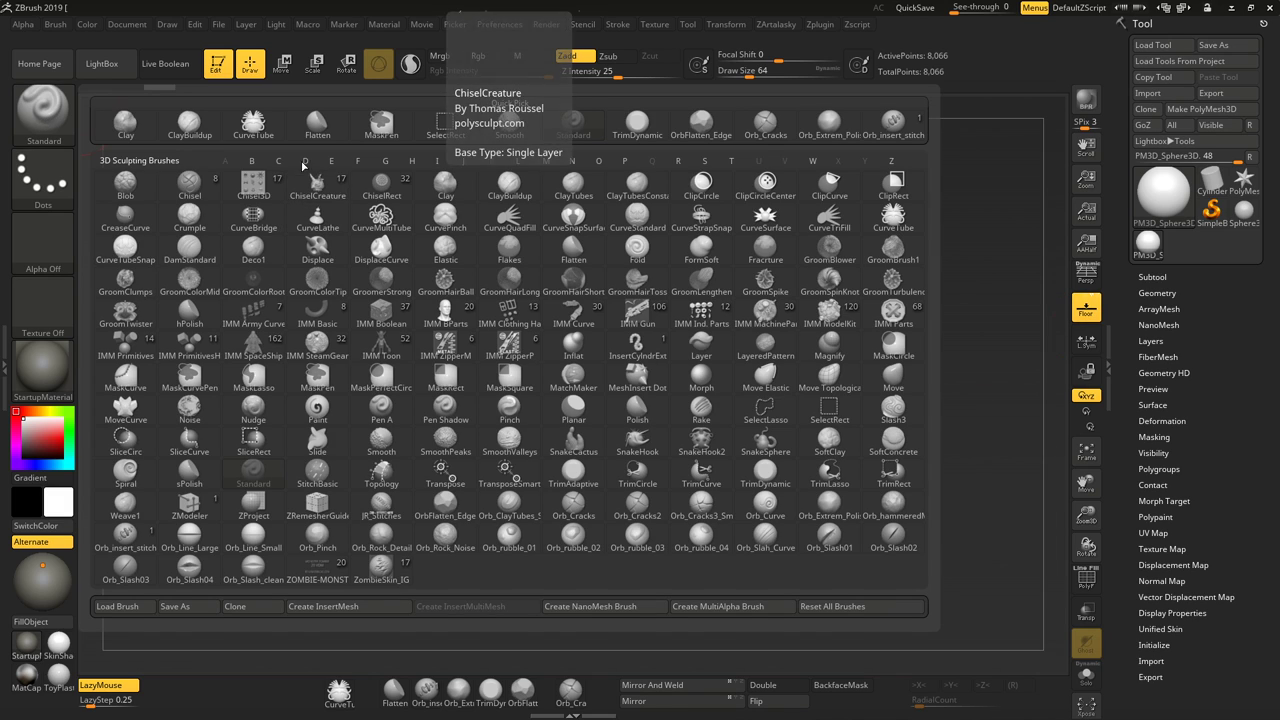
Select the TrimDynamic brush by filtering the brush library to T
{"action": "key", "text": "t"}
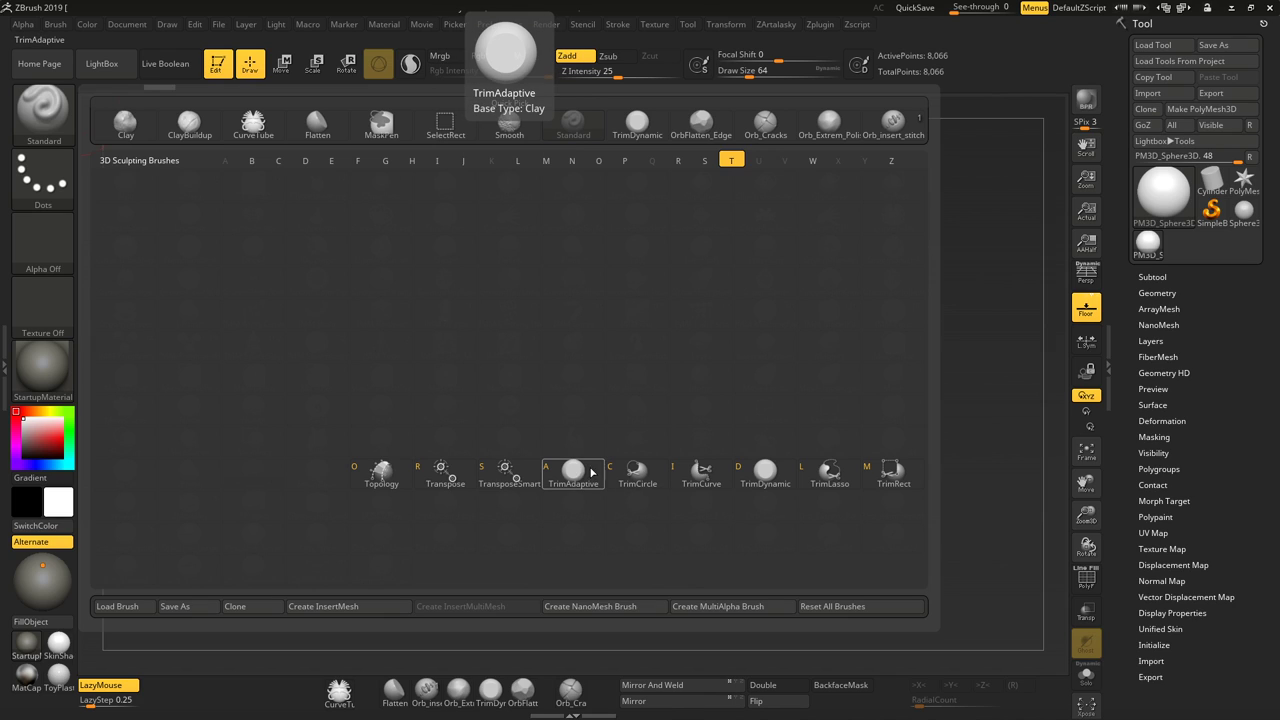
{"action": "left_click", "coordinate": [762, 480]}
{"action": "key", "text": "b"}
{"action": "key", "text": "s"}
{"action": "key", "text": "t"}
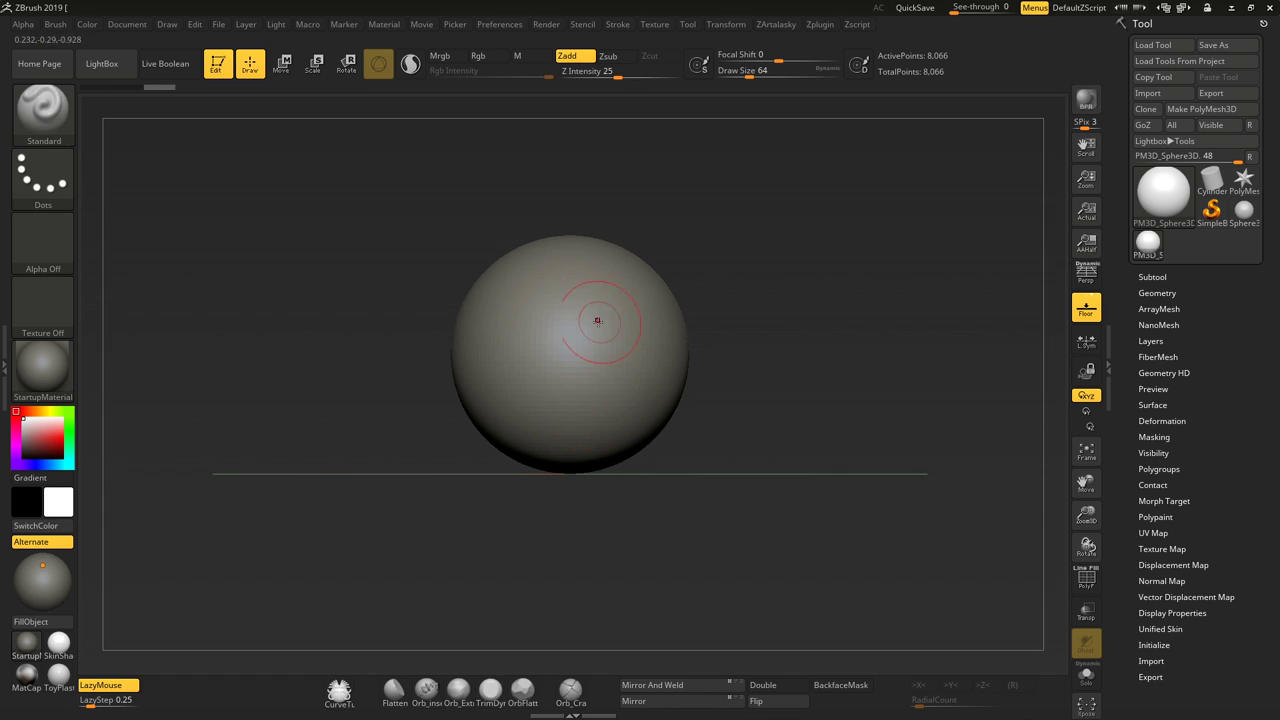
{"action": "key", "text": "b"}
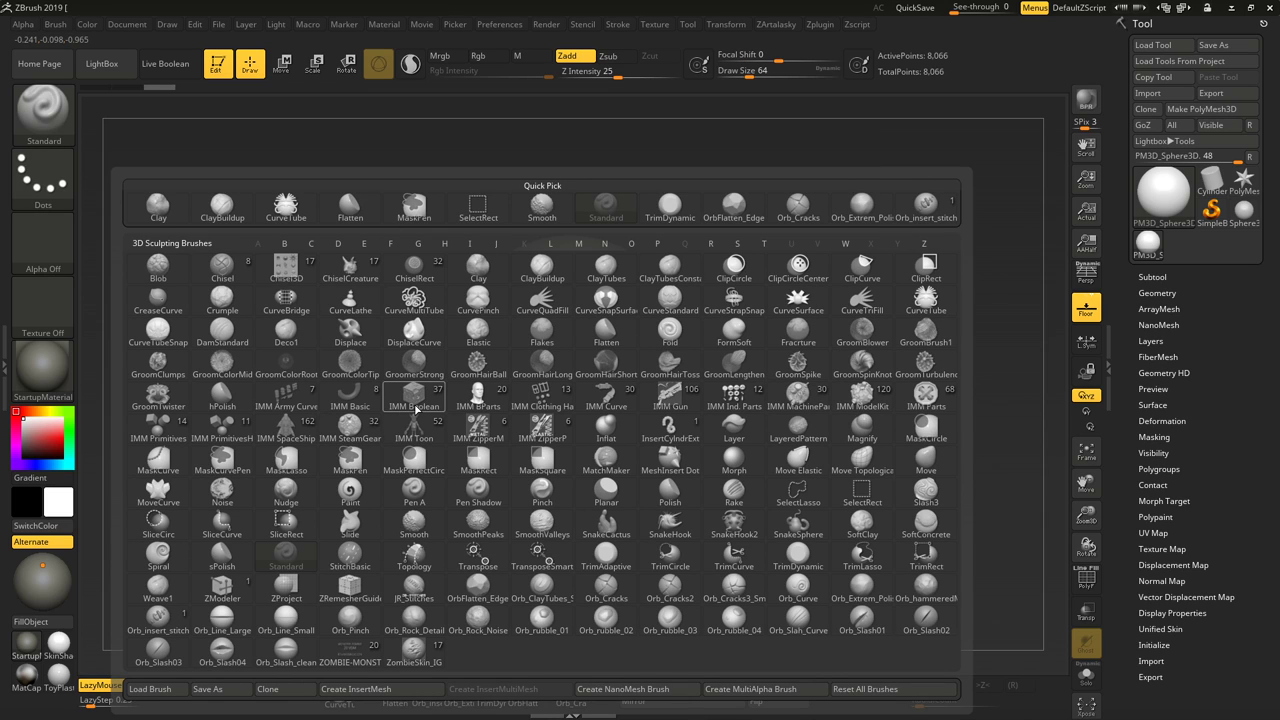
{"action": "mouse_move", "coordinate": [414, 400]}
{"action": "key", "text": "t"}
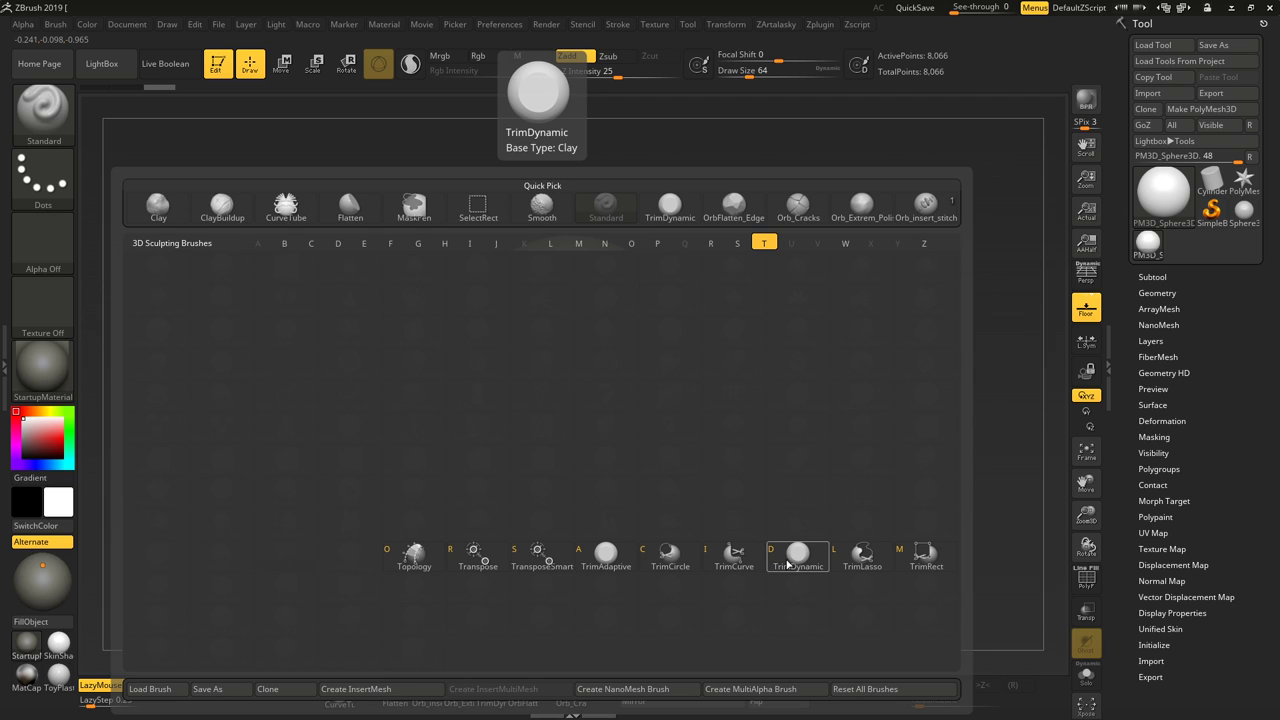
{"action": "left_click", "coordinate": [788, 556]}
{"action": "key", "text": "b"}
{"action": "key", "text": "t"}
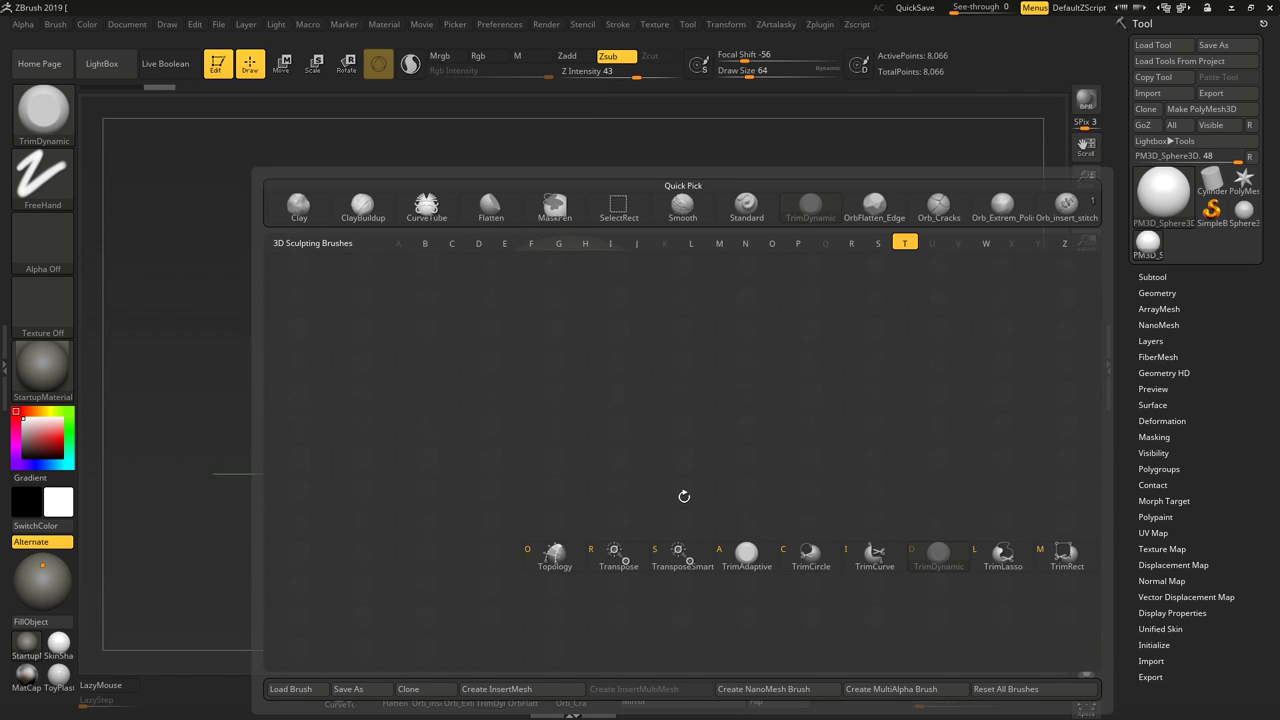
{"action": "key", "text": "d"}
{"action": "key", "text": "b"}
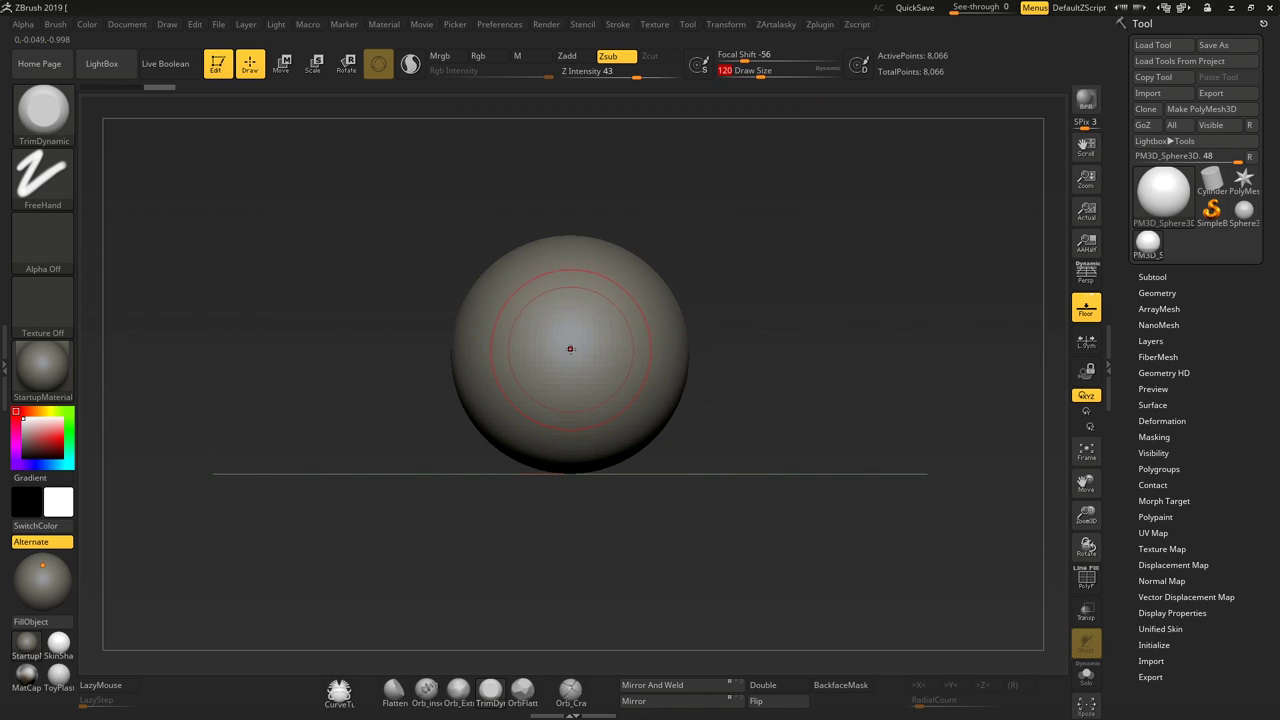
Carve a flat trimmed patch into the sphere's front and orbit to check it
{"action": "left_click_drag", "start_coordinate": [567, 365], "coordinate": [537, 328]}
{"action": "left_click_drag", "start_coordinate": [733, 270], "coordinate": [571, 304]}
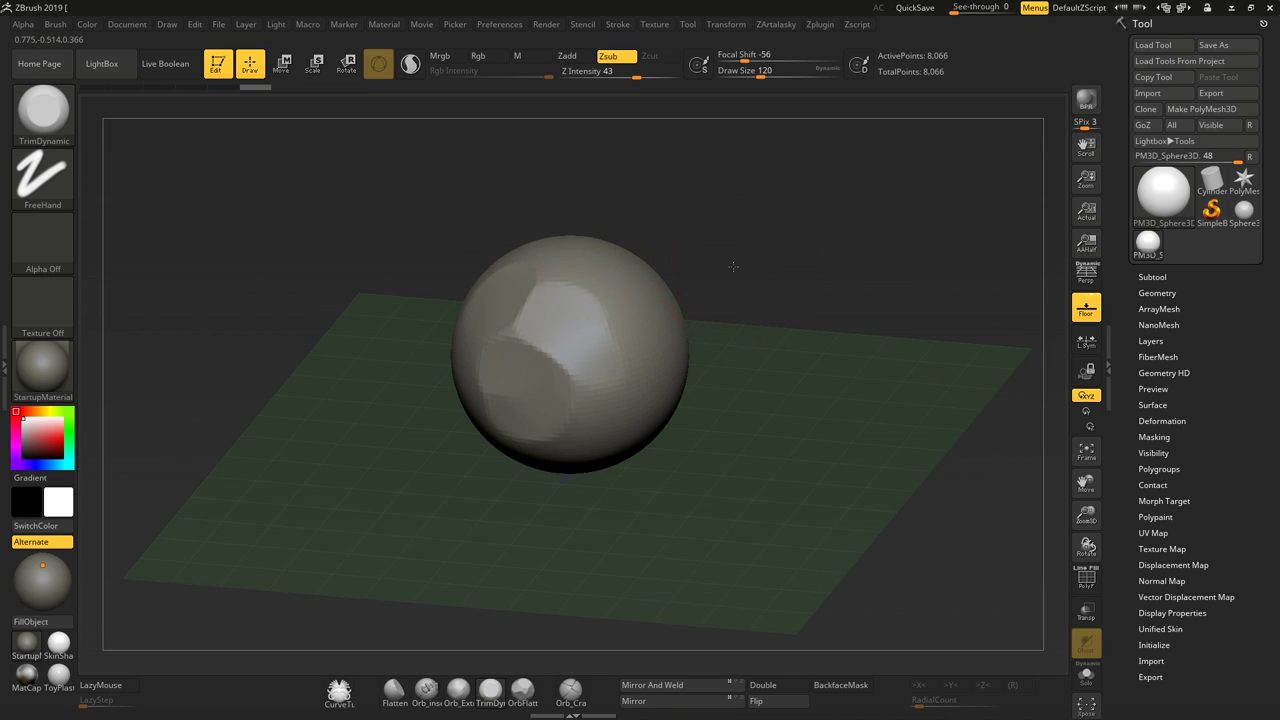
{"action": "mouse_move", "coordinate": [733, 266]}
{"action": "left_mouse_down"}
{"action": "mouse_move", "coordinate": [726, 283]}
{"action": "mouse_move", "coordinate": [667, 278]}
{"action": "left_mouse_up"}
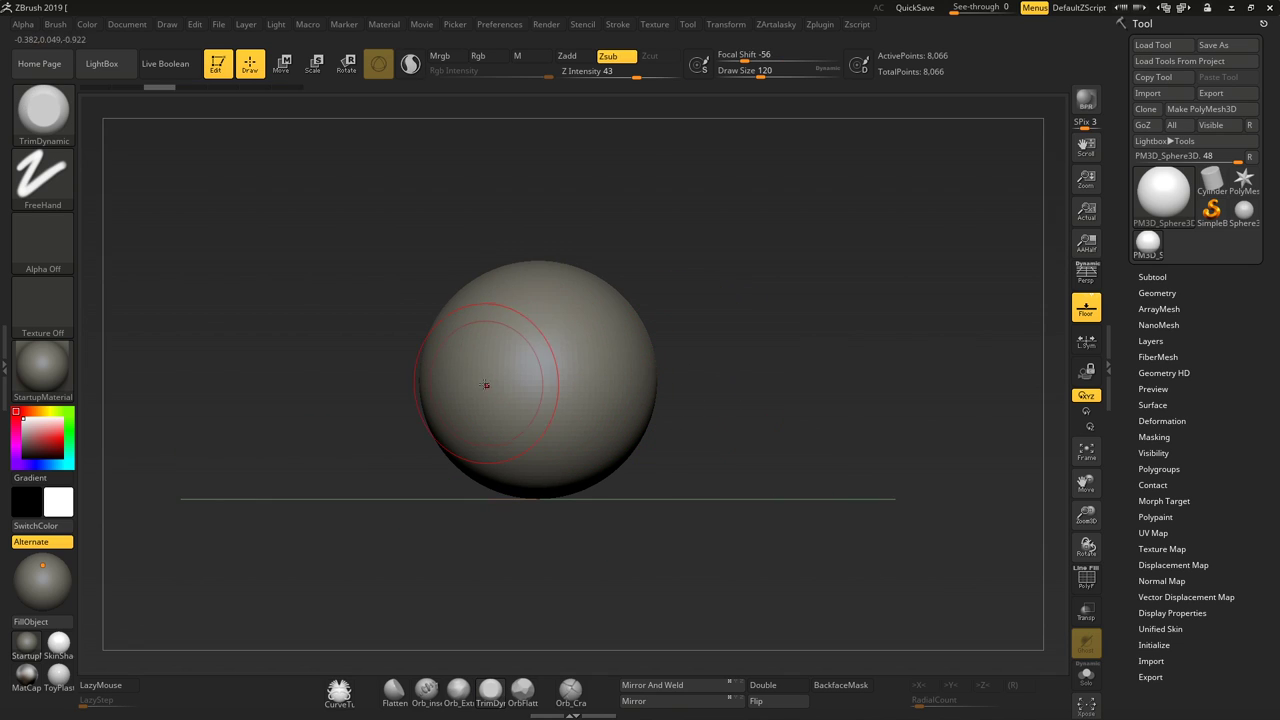
{"action": "left_click", "coordinate": [62, 133]}
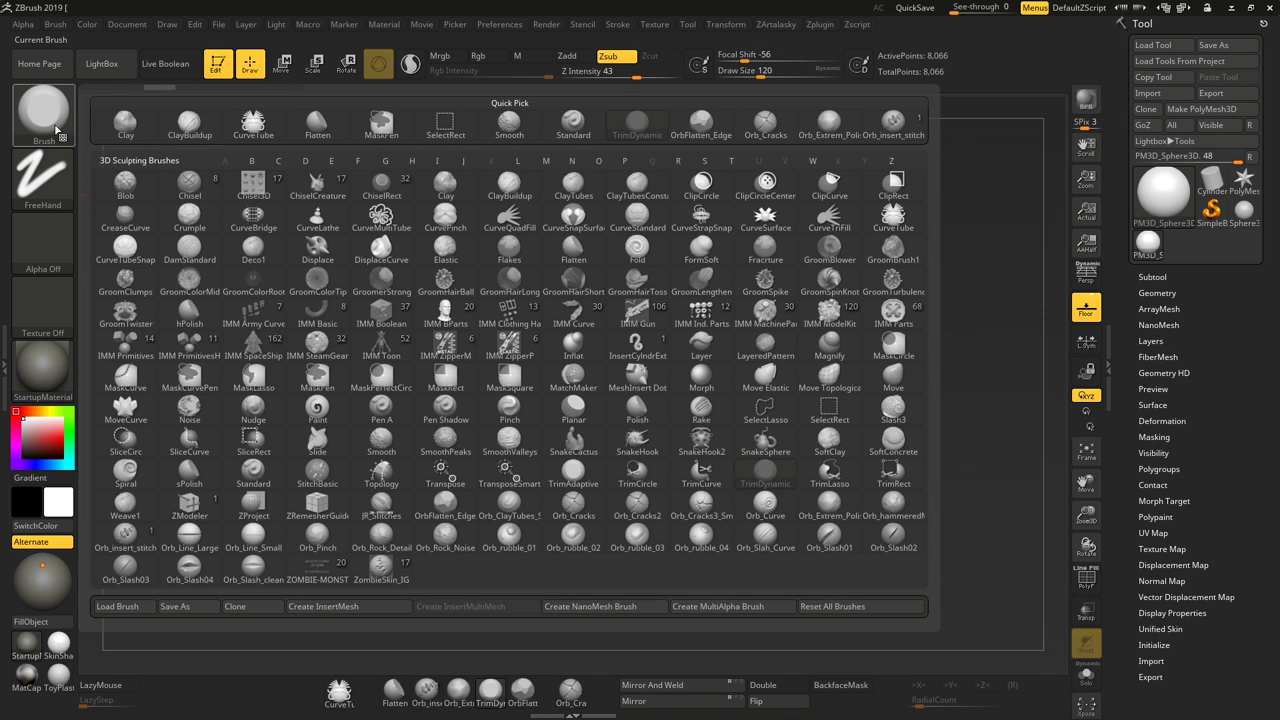
{"action": "key", "text": "t"}
{"action": "key", "text": "d"}
{"action": "key", "text": "ctrl+shift"}
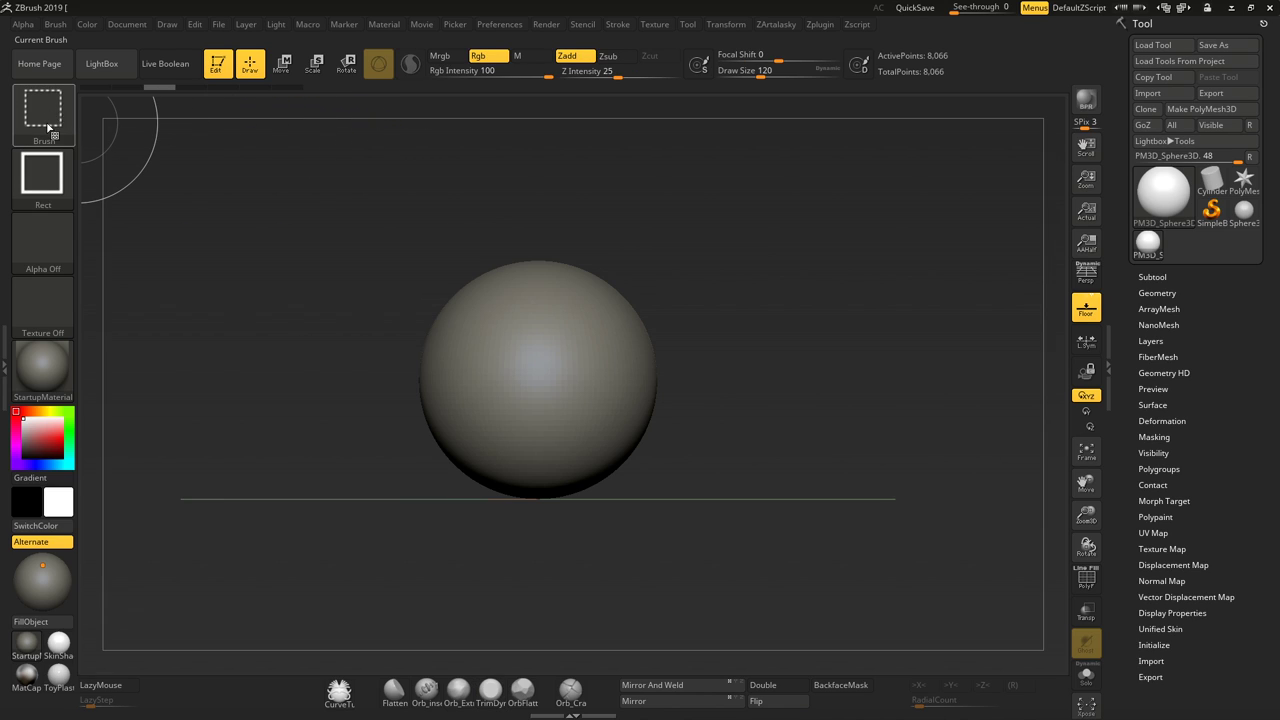
{"action": "mouse_move", "coordinate": [415, 232]}
{"action": "left_mouse_down", "text": "ctrl+shift"}
{"action": "mouse_move", "coordinate": [694, 392]}
{"action": "mouse_move", "coordinate": [674, 318]}
{"action": "left_mouse_up", "text": "ctrl+shift"}
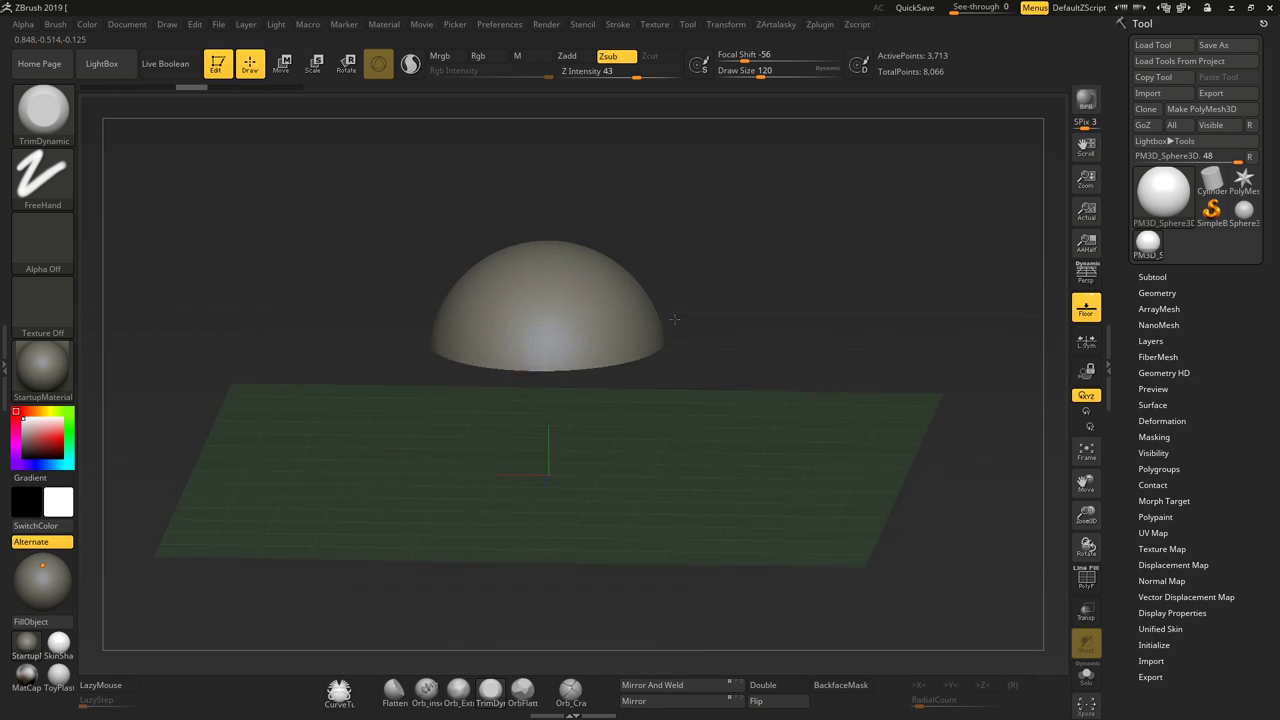
{"action": "left_click_drag", "start_coordinate": [686, 223], "coordinate": [683, 260]}
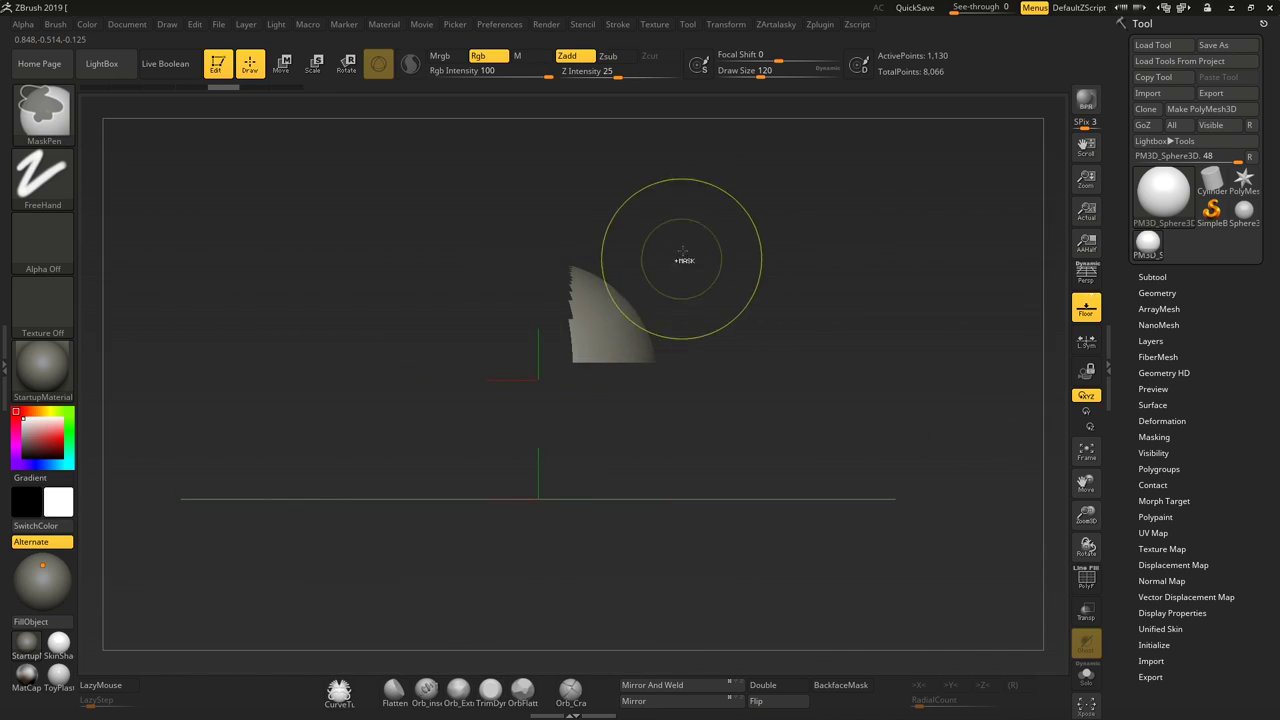
{"action": "left_click", "coordinate": [526, 240], "text": "ctrl+shift"}
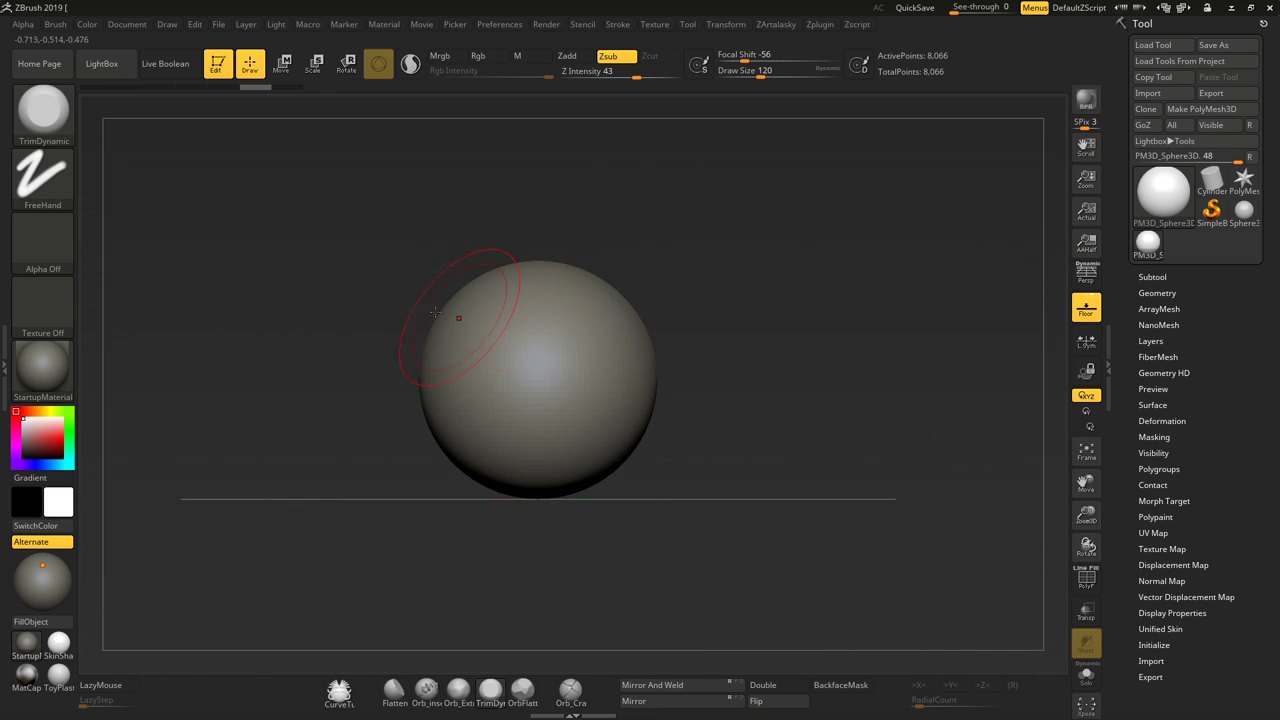
{"action": "left_click_drag", "start_coordinate": [414, 243], "coordinate": [518, 340], "text": "ctrl+shift"}
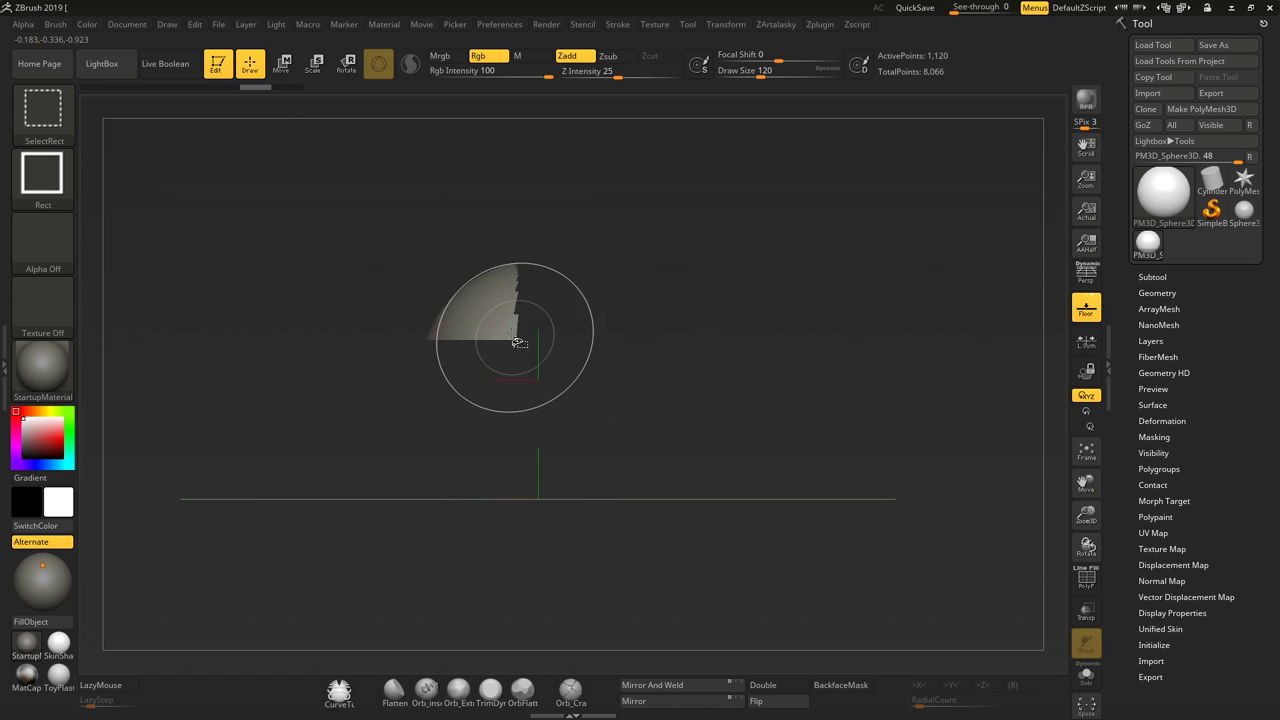
{"action": "left_click", "coordinate": [268, 230], "text": "ctrl+shift"}
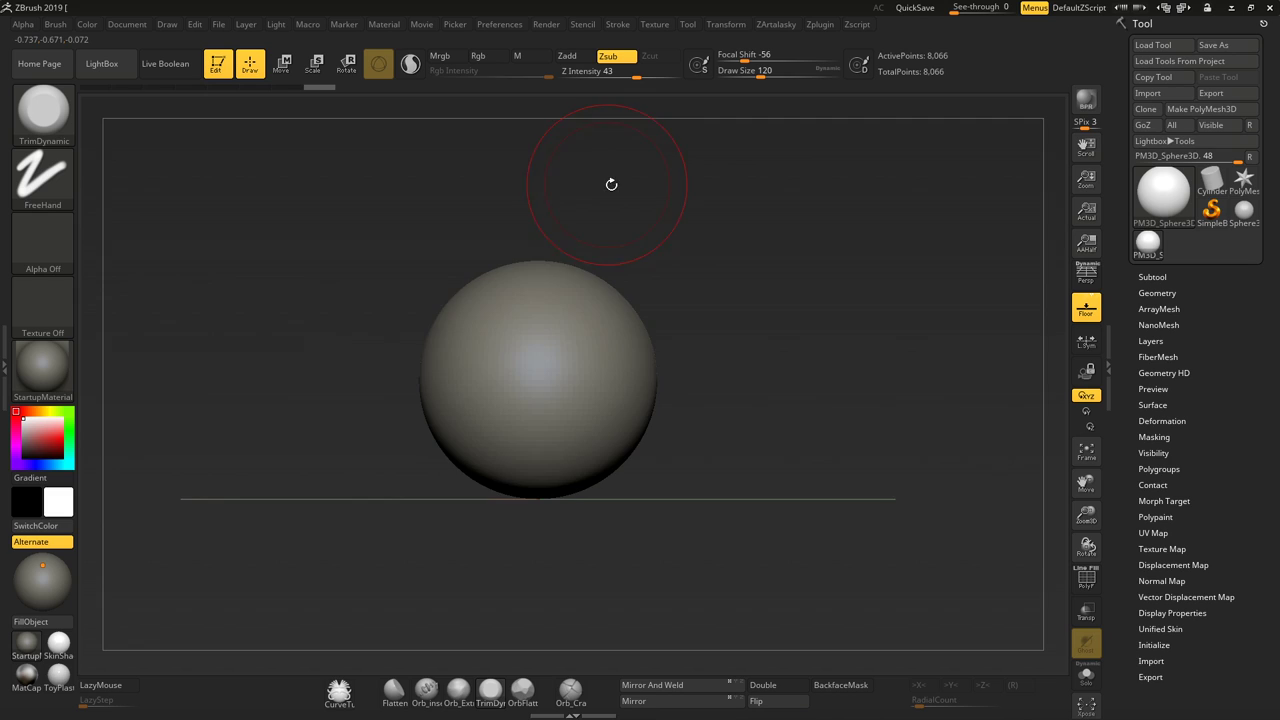
{"action": "mouse_move", "coordinate": [608, 183]}
{"action": "left_mouse_down"}
{"action": "mouse_move", "coordinate": [514, 300]}
{"action": "mouse_move", "coordinate": [357, 199]}
{"action": "mouse_move", "coordinate": [143, 191]}
{"action": "left_mouse_up"}
{"action": "key", "text": "ctrl+shift+b"}
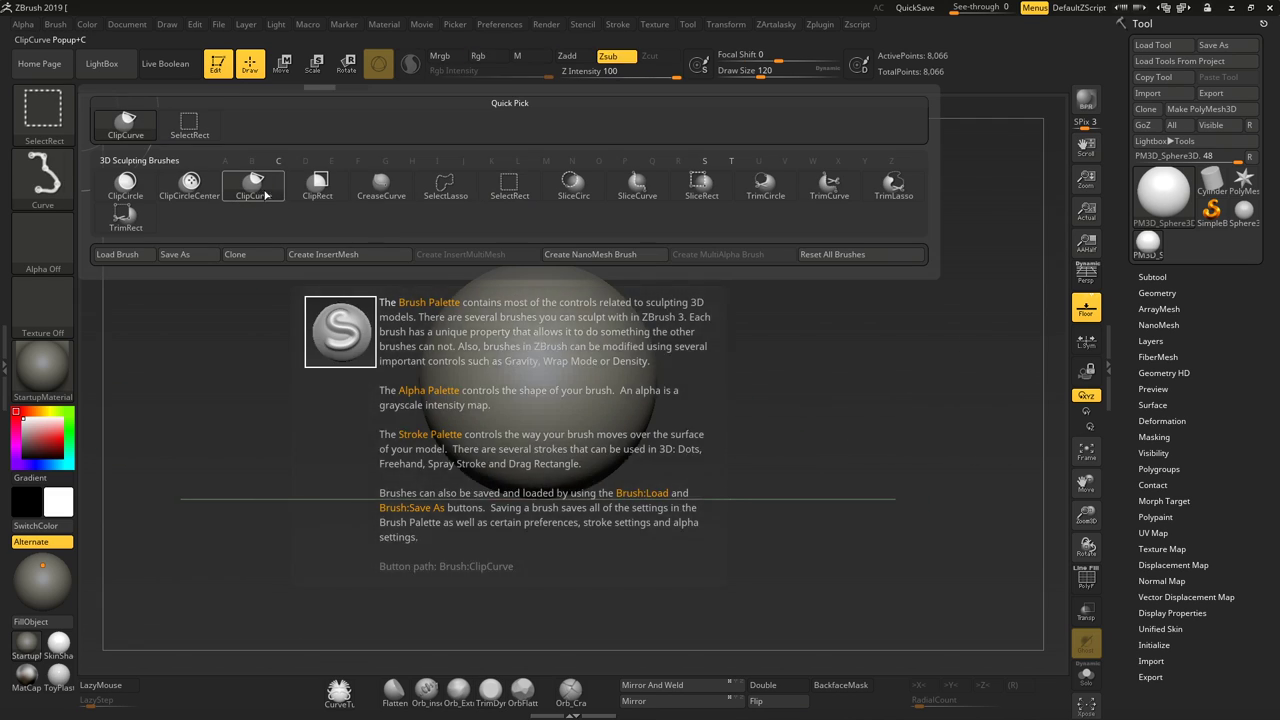
{"action": "key", "text": "Escape"}
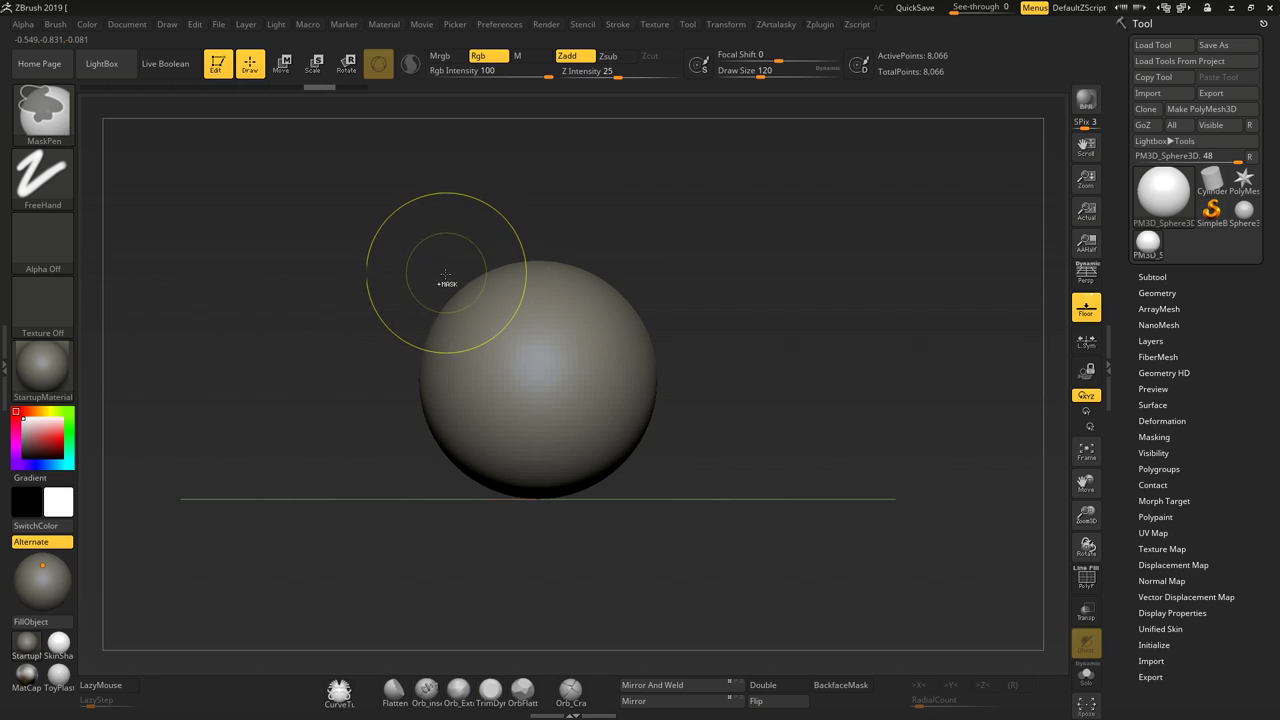
{"action": "key", "text": "ctrl+shift"}
Slice the sphere's top off flat with an angled ClipCurve line and inspect it in PolyFrame
{"action": "mouse_move", "coordinate": [362, 278]}
{"action": "left_mouse_down", "text": "ctrl+shift"}
{"action": "mouse_move", "coordinate": [674, 424]}
{"action": "mouse_move", "coordinate": [771, 297]}
{"action": "mouse_move", "coordinate": [607, 495]}
{"action": "mouse_move", "coordinate": [775, 357]}
{"action": "mouse_move", "coordinate": [694, 491]}
{"action": "mouse_move", "coordinate": [443, 485]}
{"action": "mouse_move", "coordinate": [765, 382]}
{"action": "mouse_move", "coordinate": [771, 303]}
{"action": "mouse_move", "coordinate": [648, 192]}
{"action": "mouse_move", "coordinate": [664, 193]}
{"action": "mouse_move", "coordinate": [757, 314]}
{"action": "mouse_move", "coordinate": [711, 434]}
{"action": "mouse_move", "coordinate": [748, 354]}
{"action": "mouse_move", "coordinate": [726, 279]}
{"action": "mouse_move", "coordinate": [749, 288]}
{"action": "left_mouse_up", "text": "ctrl+shift"}
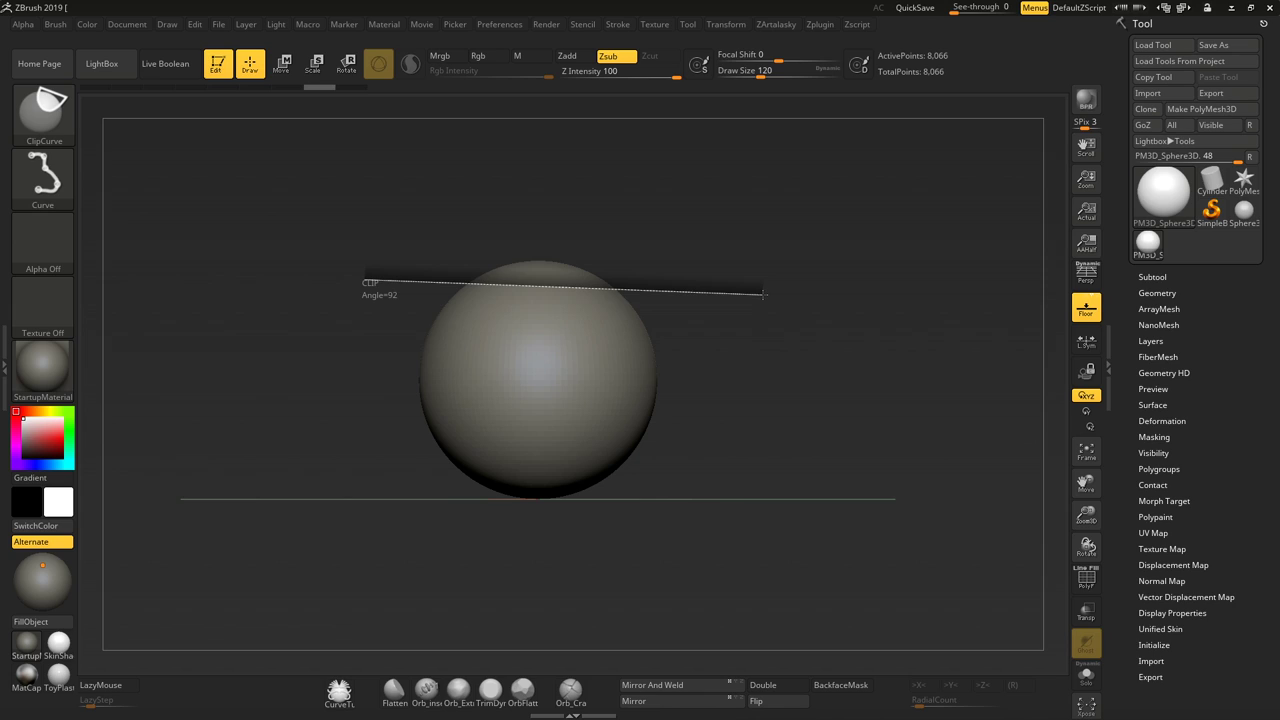
{"action": "mouse_move", "coordinate": [763, 294]}
{"action": "left_mouse_down", "text": "ctrl+shift"}
{"action": "mouse_move", "coordinate": [793, 377]}
{"action": "mouse_move", "coordinate": [801, 319]}
{"action": "left_mouse_up", "text": "ctrl+shift"}
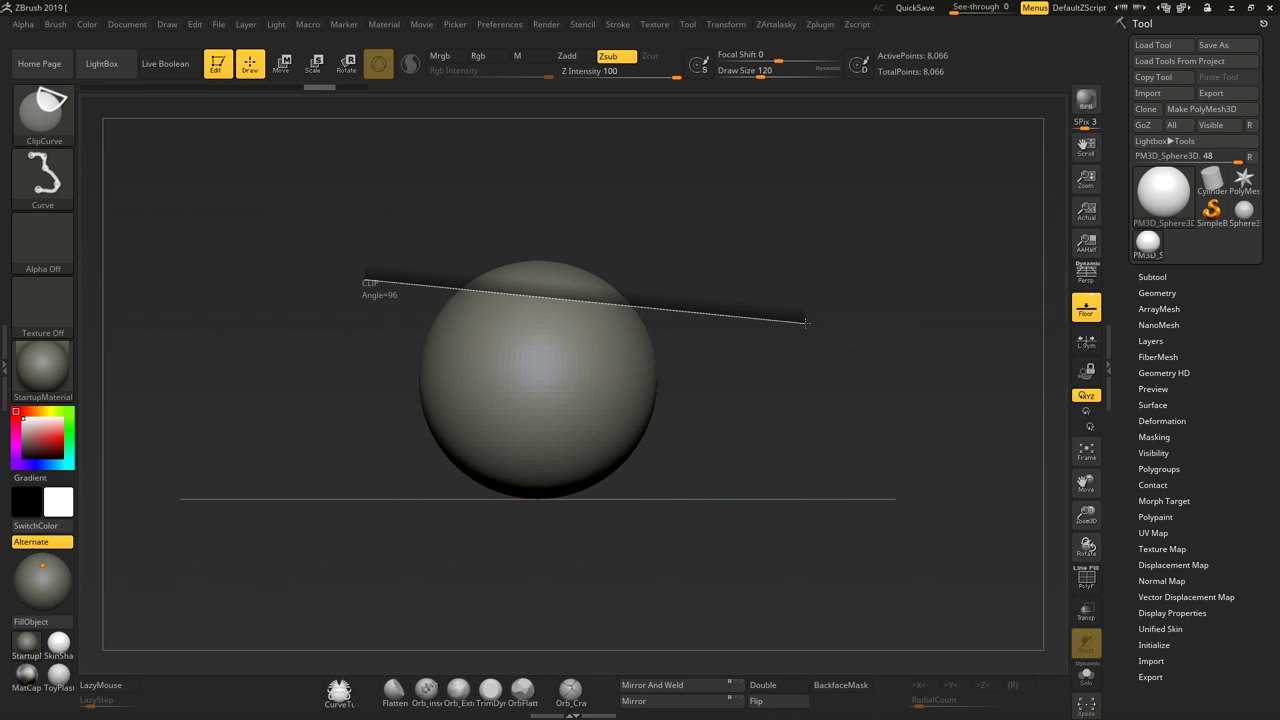
{"action": "left_click_drag", "start_coordinate": [806, 322], "coordinate": [806, 322], "text": "ctrl+shift"}
{"action": "left_click_drag", "start_coordinate": [709, 283], "coordinate": [690, 347]}
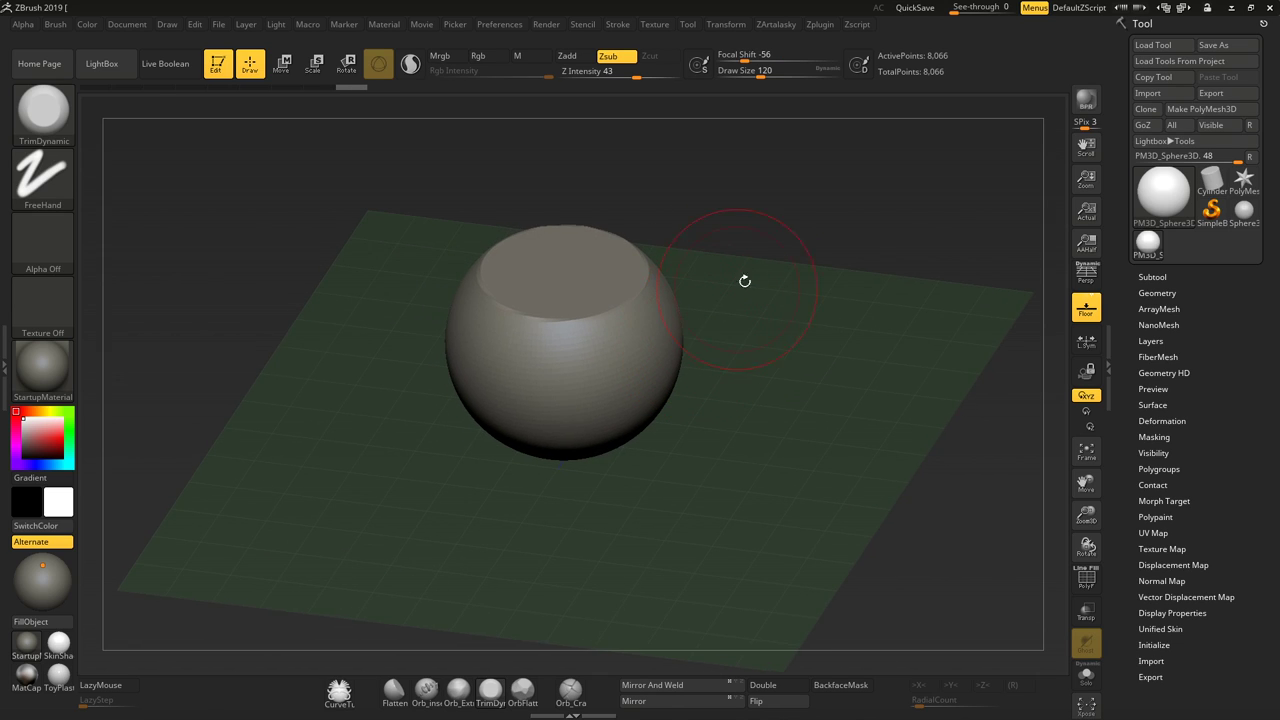
{"action": "key", "text": "shift+f"}
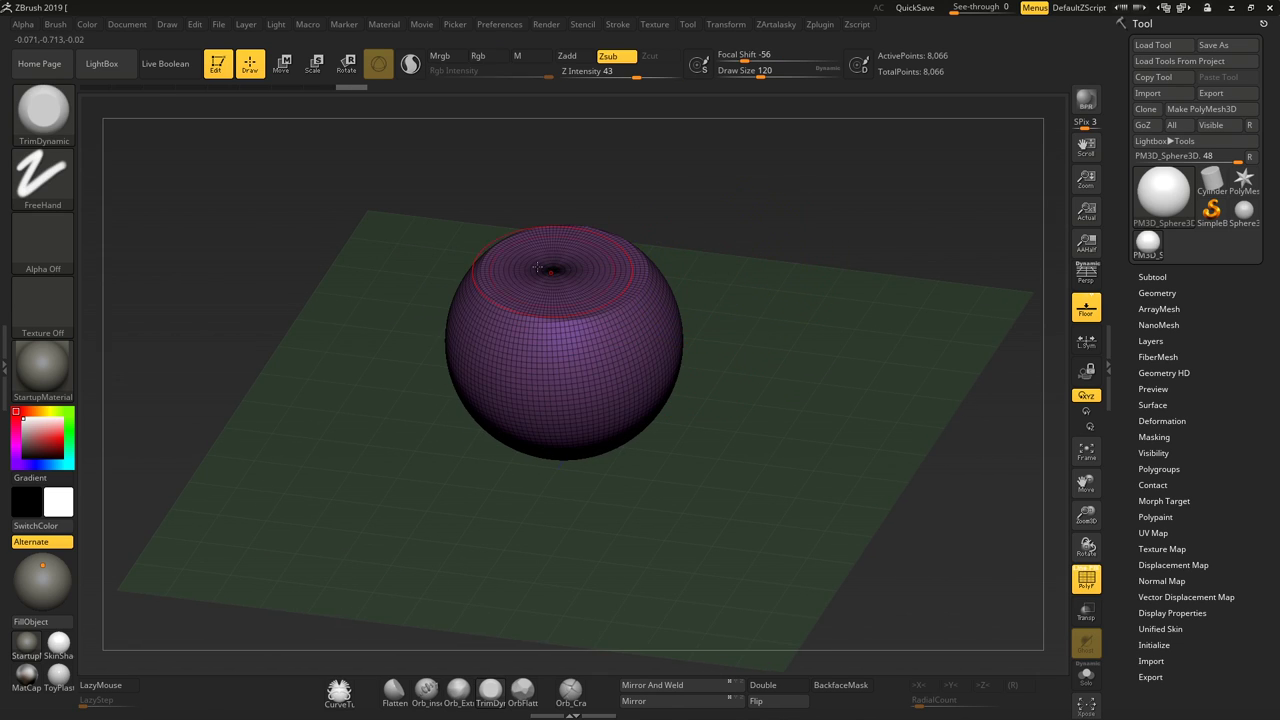
{"action": "mouse_move", "coordinate": [690, 240]}
{"action": "left_mouse_down"}
{"action": "mouse_move", "coordinate": [733, 219]}
{"action": "mouse_move", "coordinate": [726, 257]}
{"action": "left_mouse_up"}
{"action": "key", "text": "shift+f"}
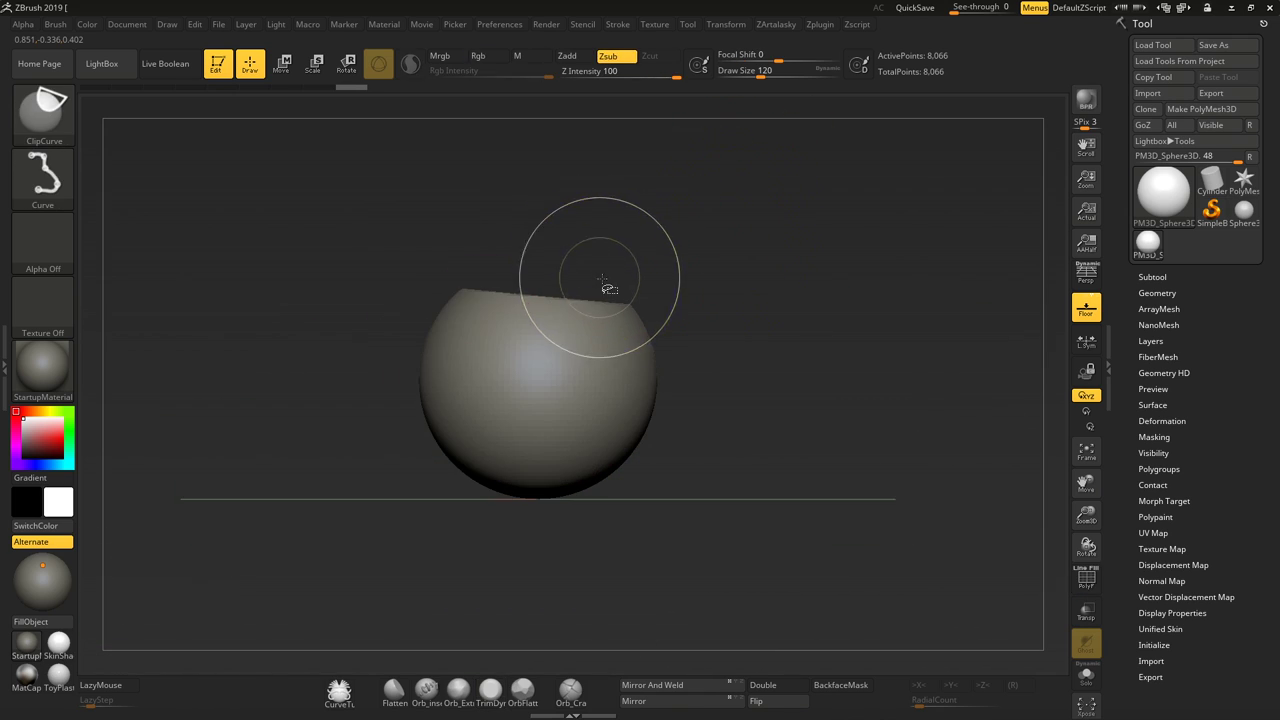
Trim the top again with another straight clip cut and turn off the floor grid
{"action": "mouse_move", "coordinate": [665, 443]}
{"action": "left_mouse_down", "text": "ctrl+shift"}
{"action": "mouse_move", "coordinate": [686, 377]}
{"action": "mouse_move", "coordinate": [606, 337]}
{"action": "left_mouse_up", "text": "ctrl+shift"}
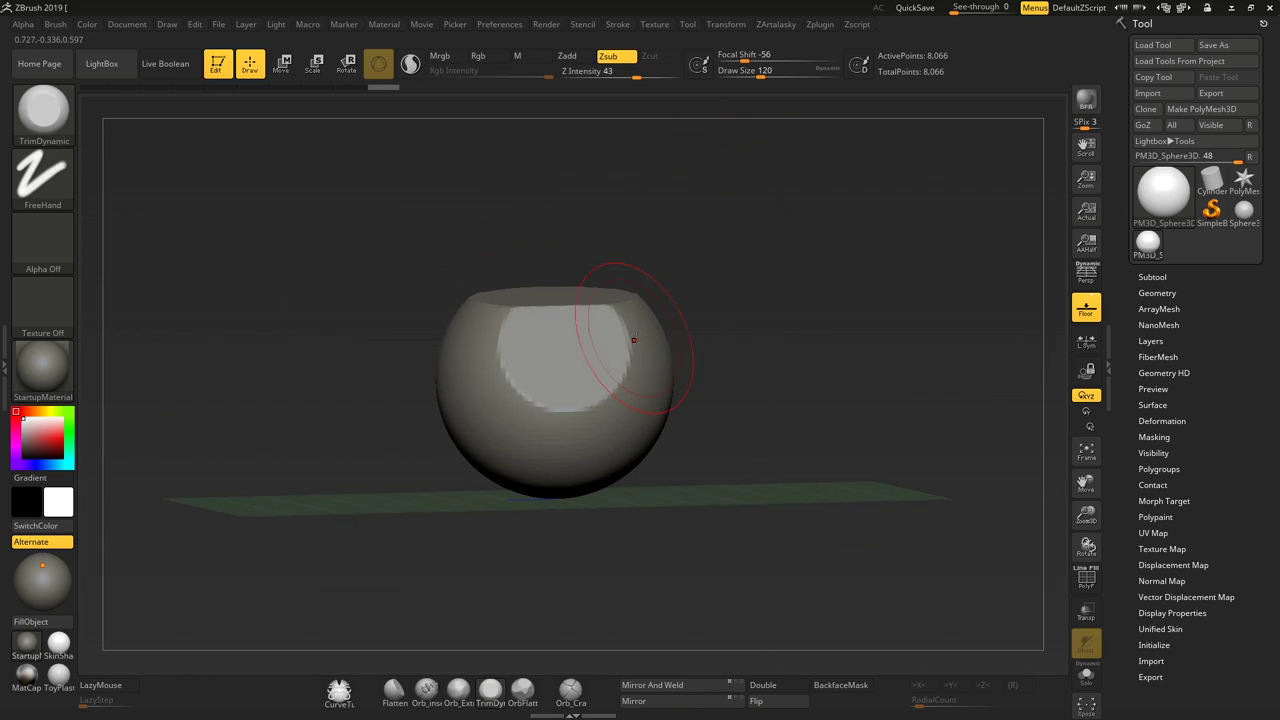
{"action": "left_click_drag", "start_coordinate": [595, 262], "coordinate": [686, 420], "text": "ctrl+shift"}
{"action": "left_click_drag", "start_coordinate": [734, 334], "coordinate": [1028, 307]}
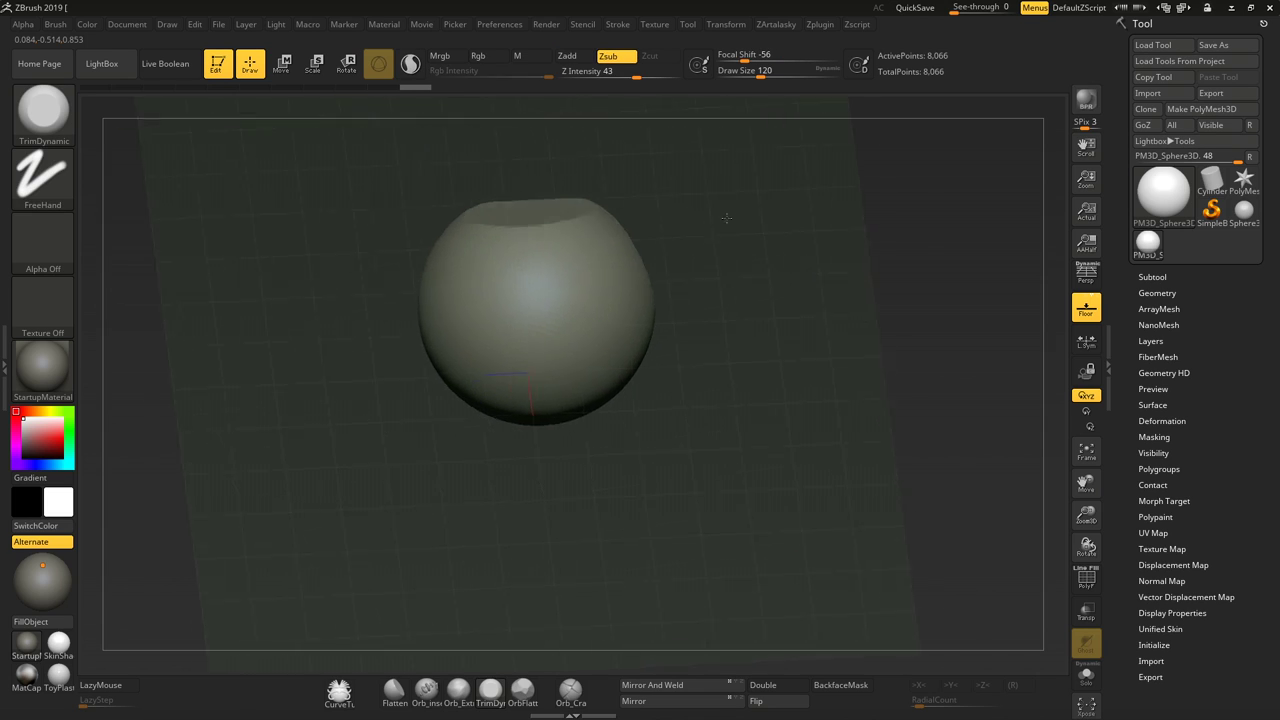
{"action": "left_click", "coordinate": [1087, 311]}
Clip off the sphere's upper-right, upper-left and lower-right sides, rotating between straight cuts
{"action": "left_click_drag", "start_coordinate": [746, 309], "coordinate": [763, 277], "text": "shift"}
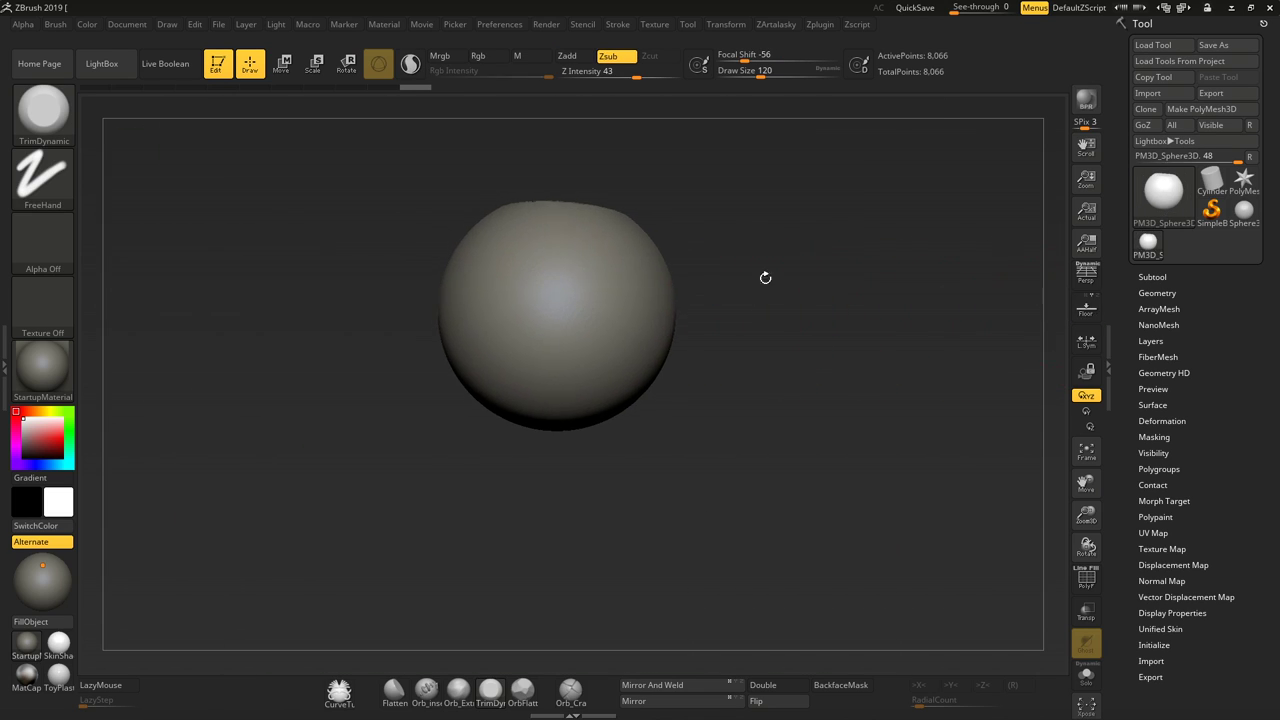
{"action": "mouse_move", "coordinate": [726, 345]}
{"action": "left_mouse_down", "text": "ctrl+shift"}
{"action": "mouse_move", "coordinate": [760, 297]}
{"action": "mouse_move", "coordinate": [703, 274]}
{"action": "left_mouse_up", "text": "ctrl+shift"}
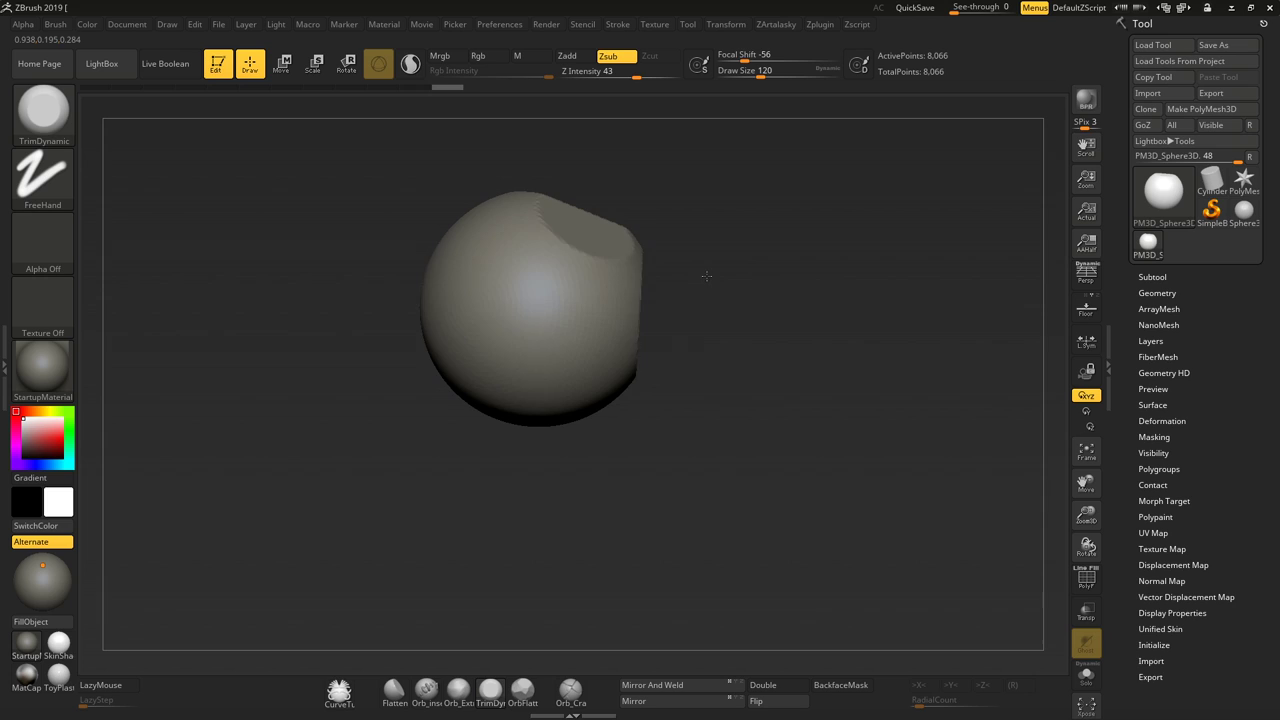
{"action": "mouse_move", "coordinate": [380, 407]}
{"action": "left_mouse_down", "text": "ctrl+shift"}
{"action": "mouse_move", "coordinate": [492, 208]}
{"action": "mouse_move", "coordinate": [455, 171]}
{"action": "left_mouse_up", "text": "ctrl+shift"}
{"action": "mouse_move", "coordinate": [355, 463]}
{"action": "left_mouse_down", "text": "ctrl+shift"}
{"action": "mouse_move", "coordinate": [485, 384]}
{"action": "mouse_move", "coordinate": [622, 258]}
{"action": "mouse_move", "coordinate": [632, 276]}
{"action": "mouse_move", "coordinate": [557, 386]}
{"action": "mouse_move", "coordinate": [598, 323]}
{"action": "left_mouse_up", "text": "ctrl+shift"}
{"action": "mouse_move", "coordinate": [601, 325]}
{"action": "left_mouse_down"}
{"action": "mouse_move", "coordinate": [582, 337]}
{"action": "mouse_move", "coordinate": [681, 321]}
{"action": "left_mouse_up"}
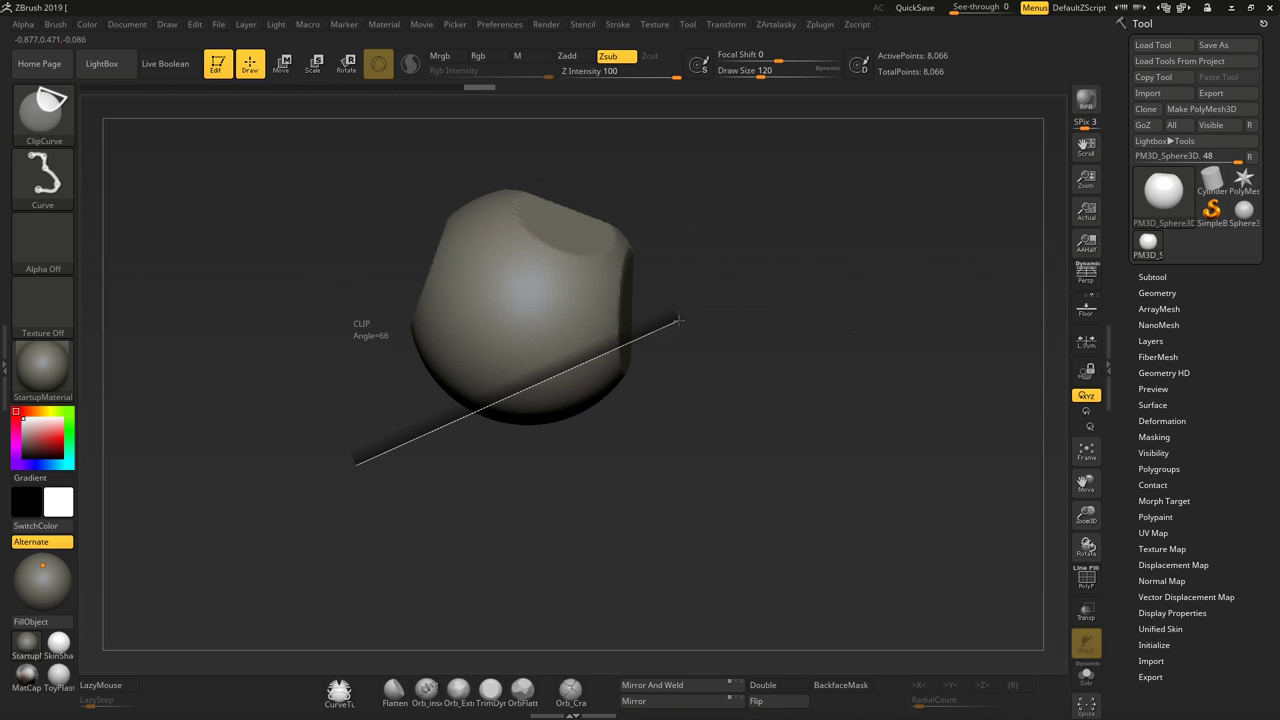
{"action": "mouse_move", "coordinate": [660, 331]}
{"action": "left_mouse_down"}
{"action": "mouse_move", "coordinate": [594, 294]}
{"action": "mouse_move", "coordinate": [623, 163]}
{"action": "mouse_move", "coordinate": [700, 266]}
{"action": "mouse_move", "coordinate": [758, 250]}
{"action": "mouse_move", "coordinate": [594, 177]}
{"action": "mouse_move", "coordinate": [604, 172]}
{"action": "left_mouse_up"}
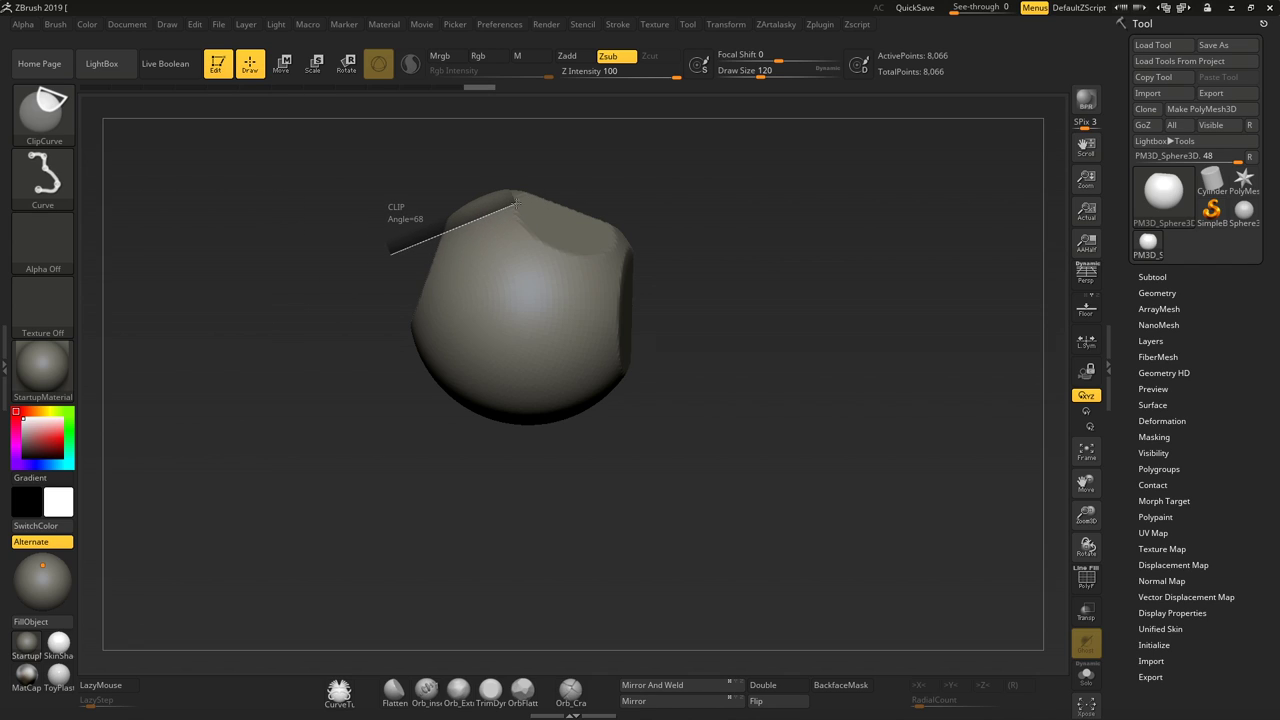
{"action": "mouse_move", "coordinate": [697, 268]}
{"action": "left_mouse_down"}
{"action": "mouse_move", "coordinate": [585, 420]}
{"action": "mouse_move", "coordinate": [623, 286]}
{"action": "mouse_move", "coordinate": [606, 172]}
{"action": "left_mouse_up"}
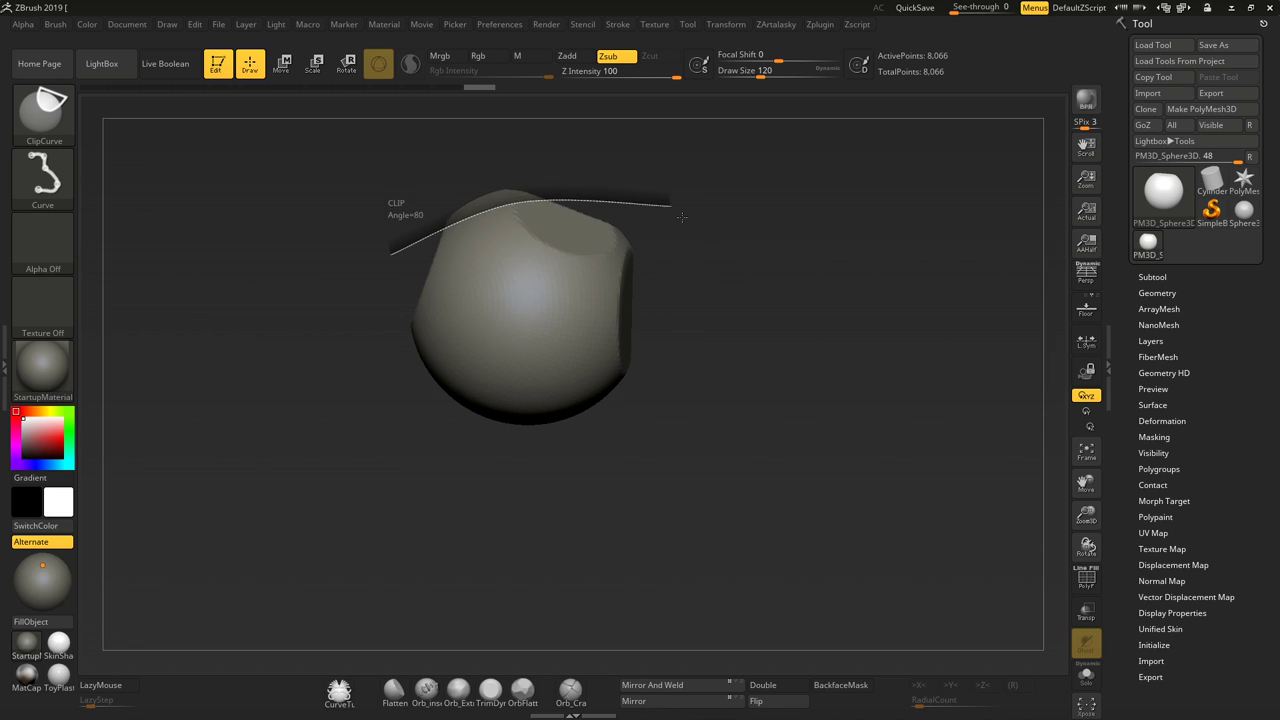
{"action": "left_click_drag", "start_coordinate": [703, 257], "coordinate": [558, 352]}
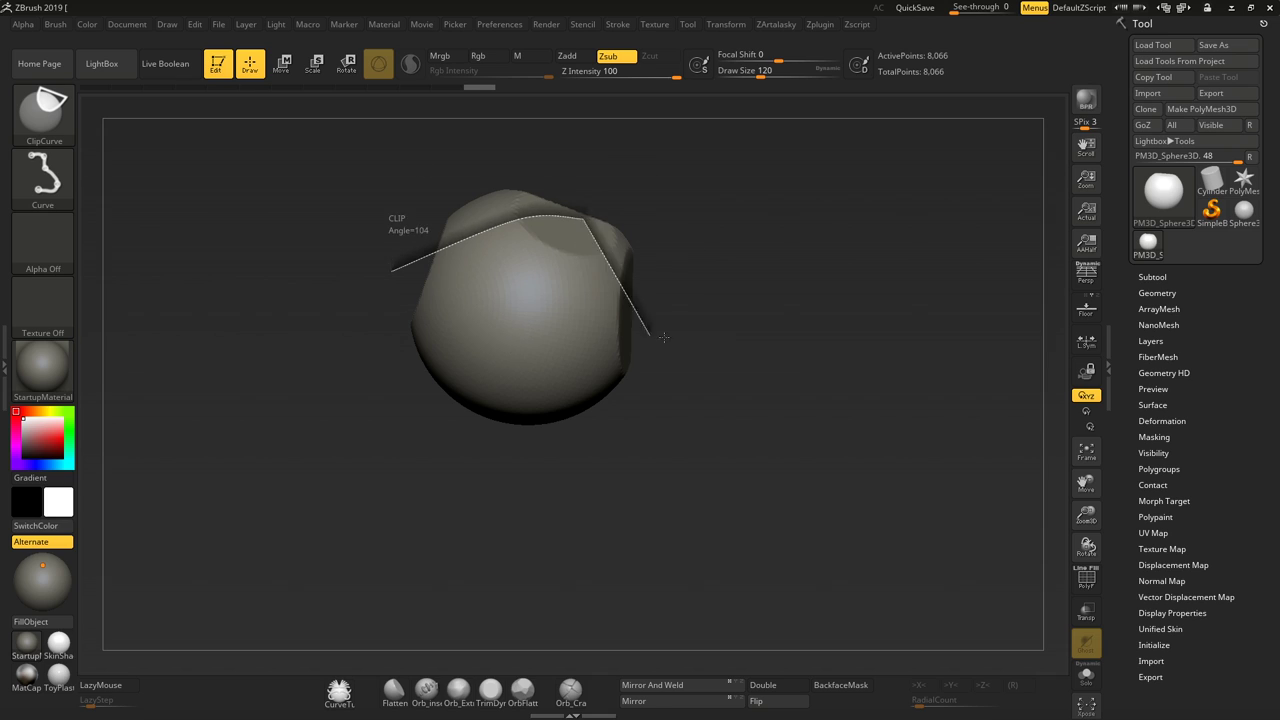
{"action": "mouse_move", "coordinate": [663, 337]}
{"action": "left_mouse_down"}
{"action": "mouse_move", "coordinate": [663, 306]}
{"action": "mouse_move", "coordinate": [337, 334]}
{"action": "mouse_move", "coordinate": [701, 347]}
{"action": "mouse_move", "coordinate": [400, 320]}
{"action": "mouse_move", "coordinate": [469, 236]}
{"action": "mouse_move", "coordinate": [514, 329]}
{"action": "mouse_move", "coordinate": [400, 322]}
{"action": "mouse_move", "coordinate": [766, 505]}
{"action": "mouse_move", "coordinate": [666, 305]}
{"action": "mouse_move", "coordinate": [409, 223]}
{"action": "mouse_move", "coordinate": [363, 507]}
{"action": "mouse_move", "coordinate": [443, 620]}
{"action": "left_mouse_up"}
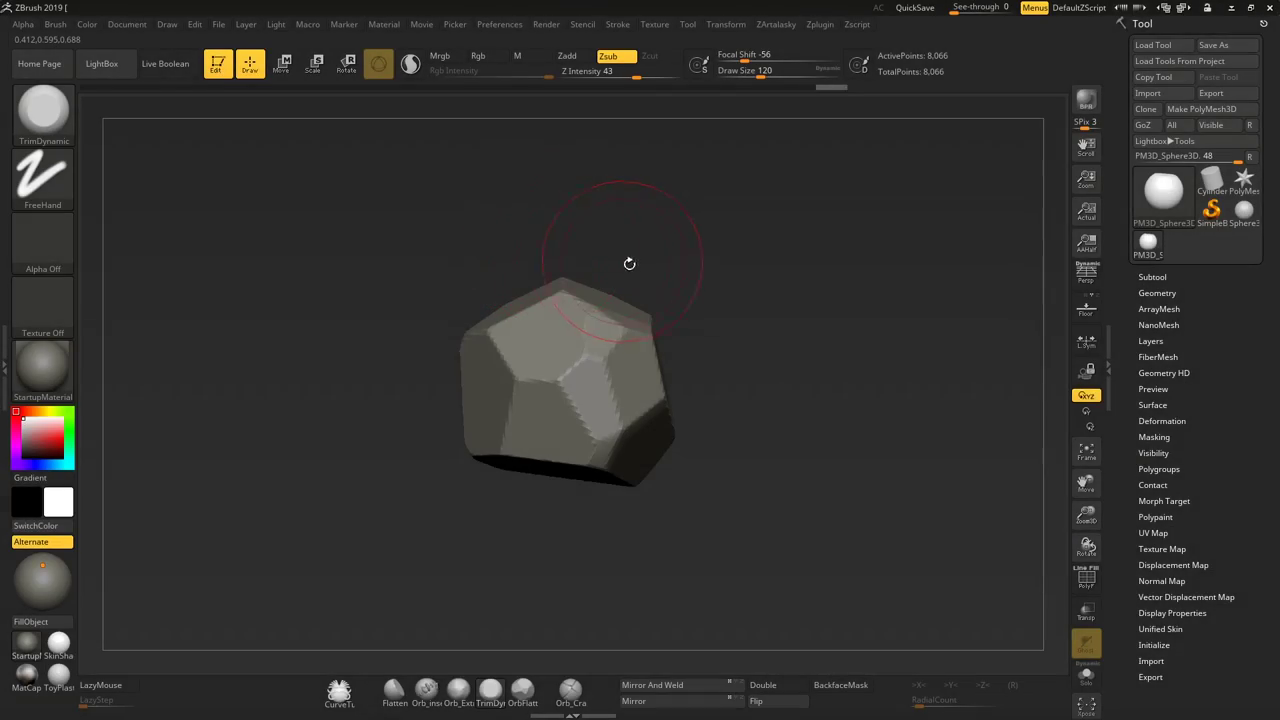
Orbit the faceted rock and toggle PolyFrame on and off to check its facets
{"action": "left_click_drag", "start_coordinate": [629, 263], "coordinate": [718, 269]}
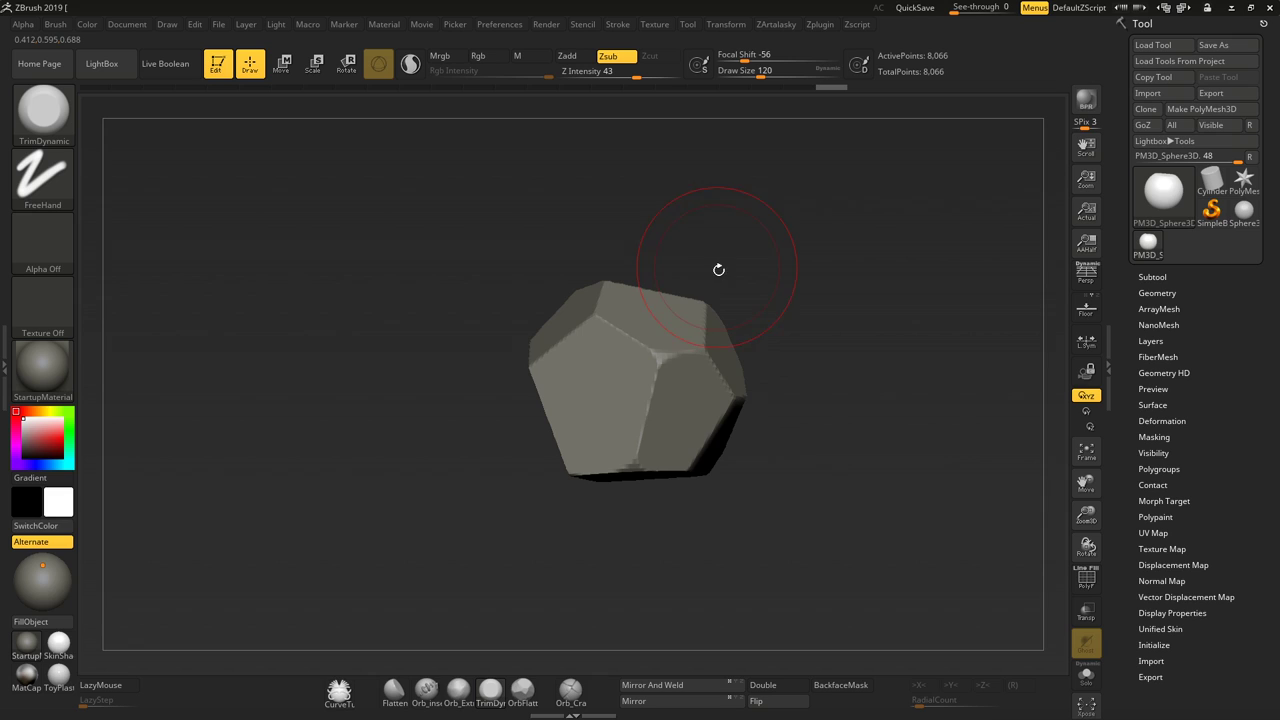
{"action": "left_click_drag", "start_coordinate": [757, 267], "coordinate": [730, 269]}
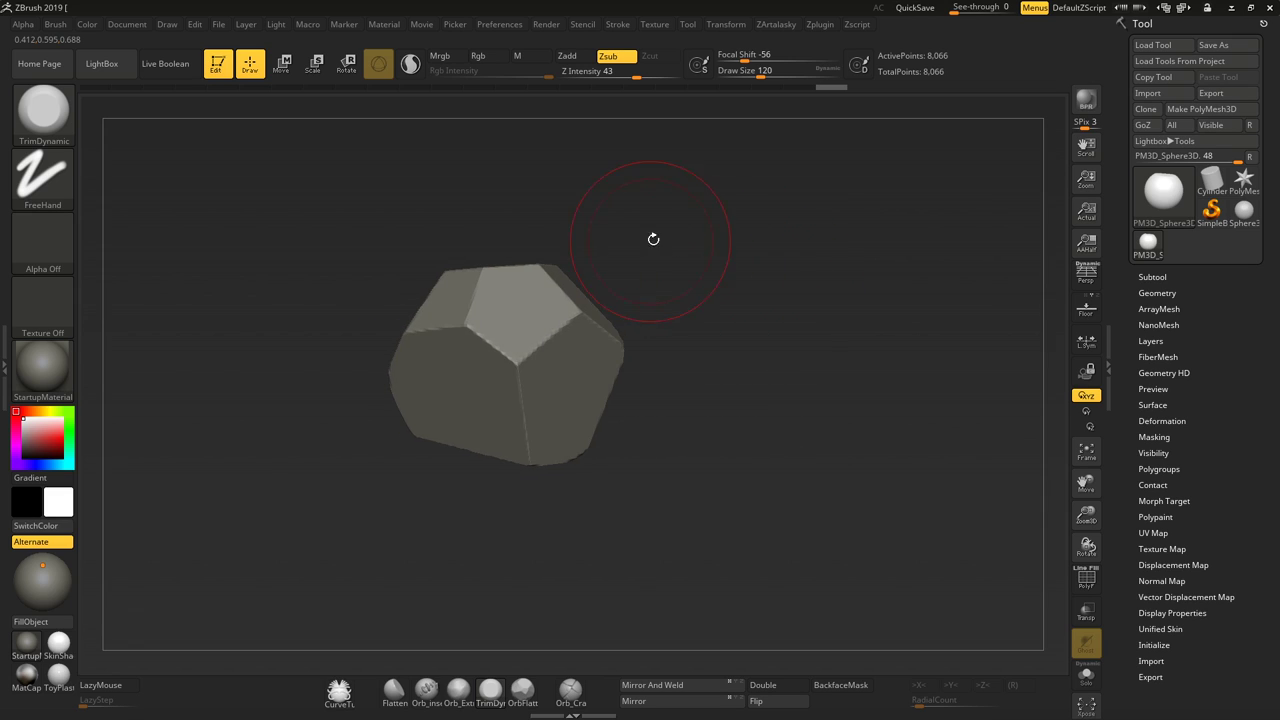
{"action": "left_click_drag", "start_coordinate": [654, 240], "coordinate": [657, 266]}
{"action": "key", "text": "shift+f"}
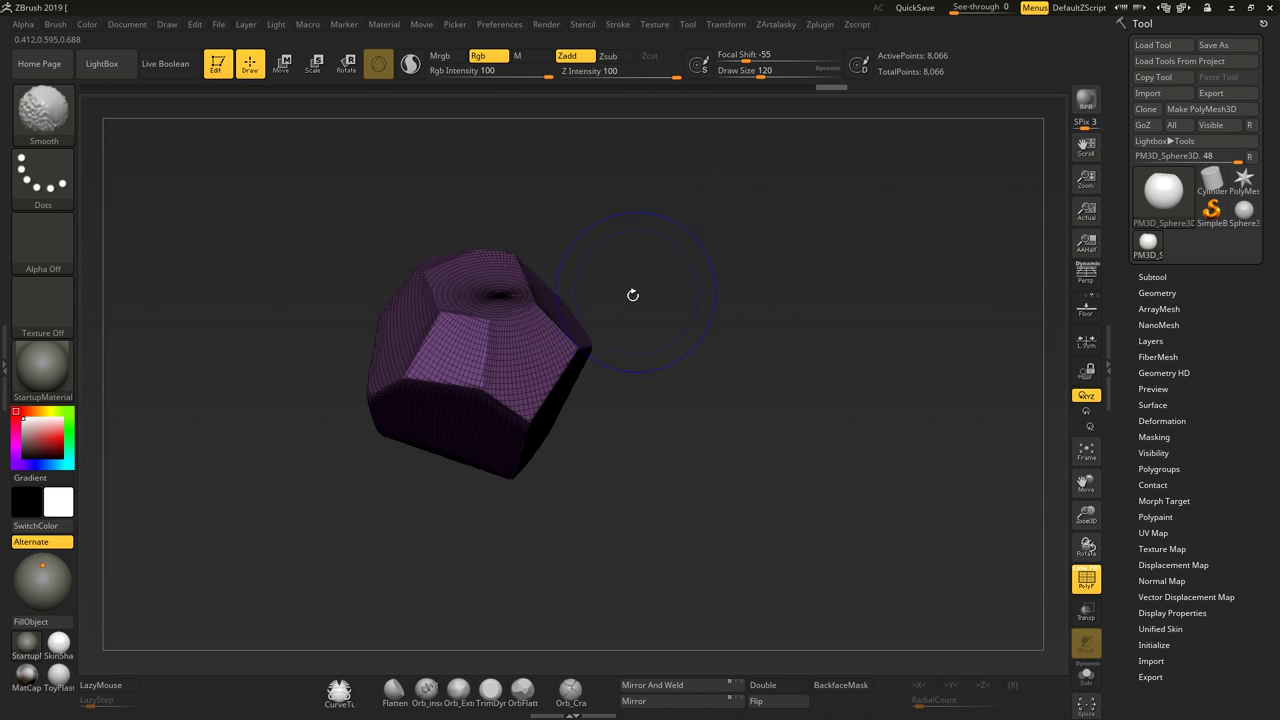
{"action": "left_click_drag", "start_coordinate": [673, 323], "coordinate": [664, 252]}
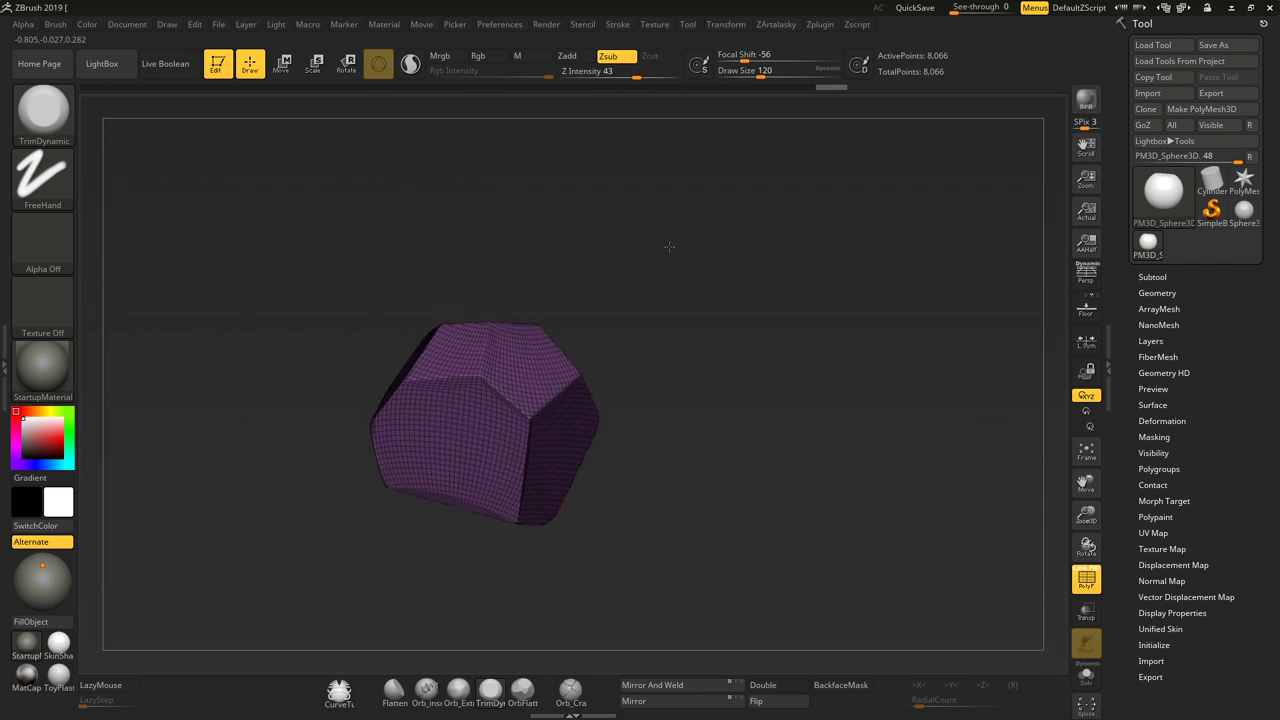
{"action": "mouse_move", "coordinate": [629, 303]}
{"action": "left_mouse_down"}
{"action": "mouse_move", "coordinate": [614, 277]}
{"action": "mouse_move", "coordinate": [620, 294]}
{"action": "left_mouse_up"}
{"action": "key", "text": "shift+f"}
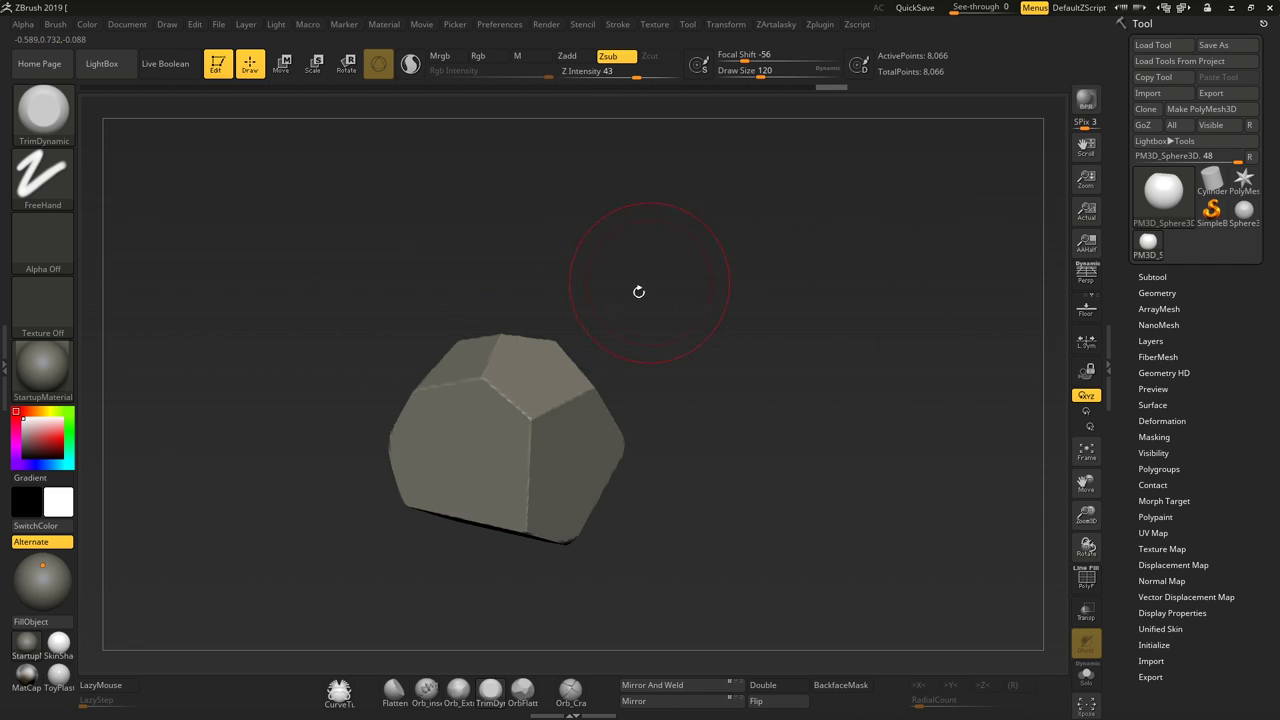
Select the ClayBuildup brush (BC) with Z Intensity 20 and LazyStep 0.1
{"action": "key", "text": "space"}
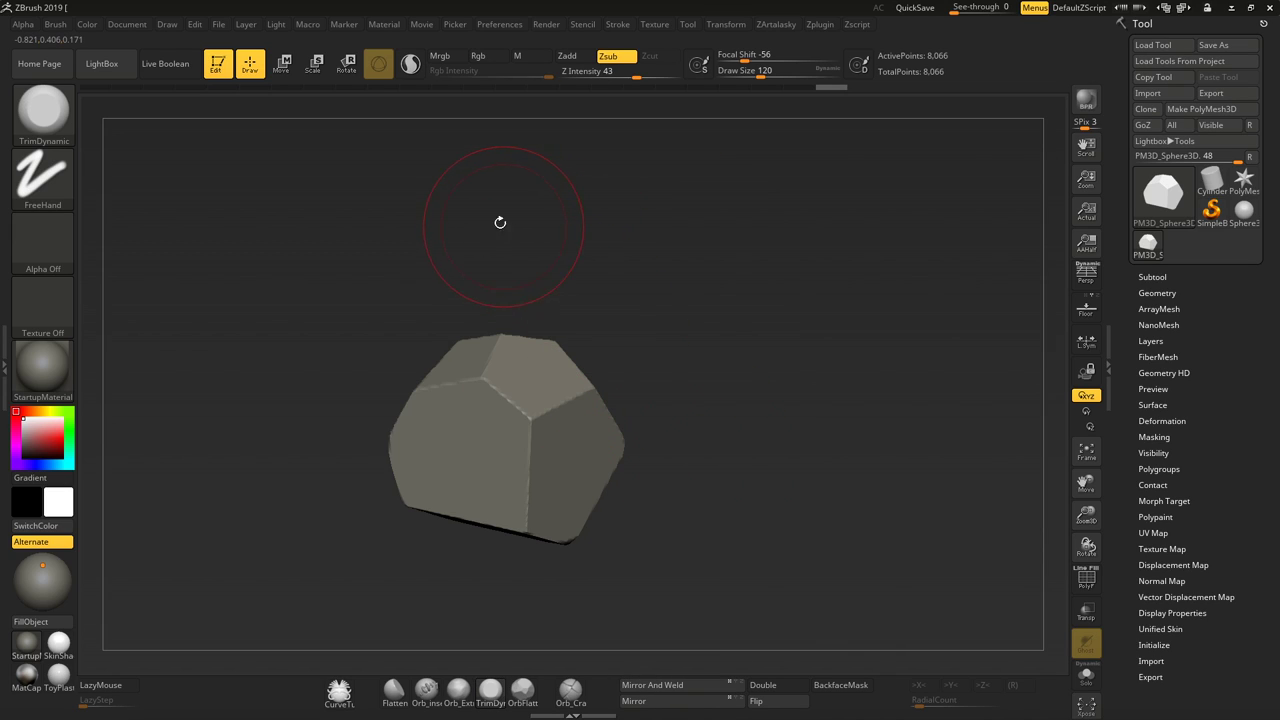
{"action": "key", "text": "b"}
{"action": "key", "text": "c"}
{"action": "key", "text": "b"}
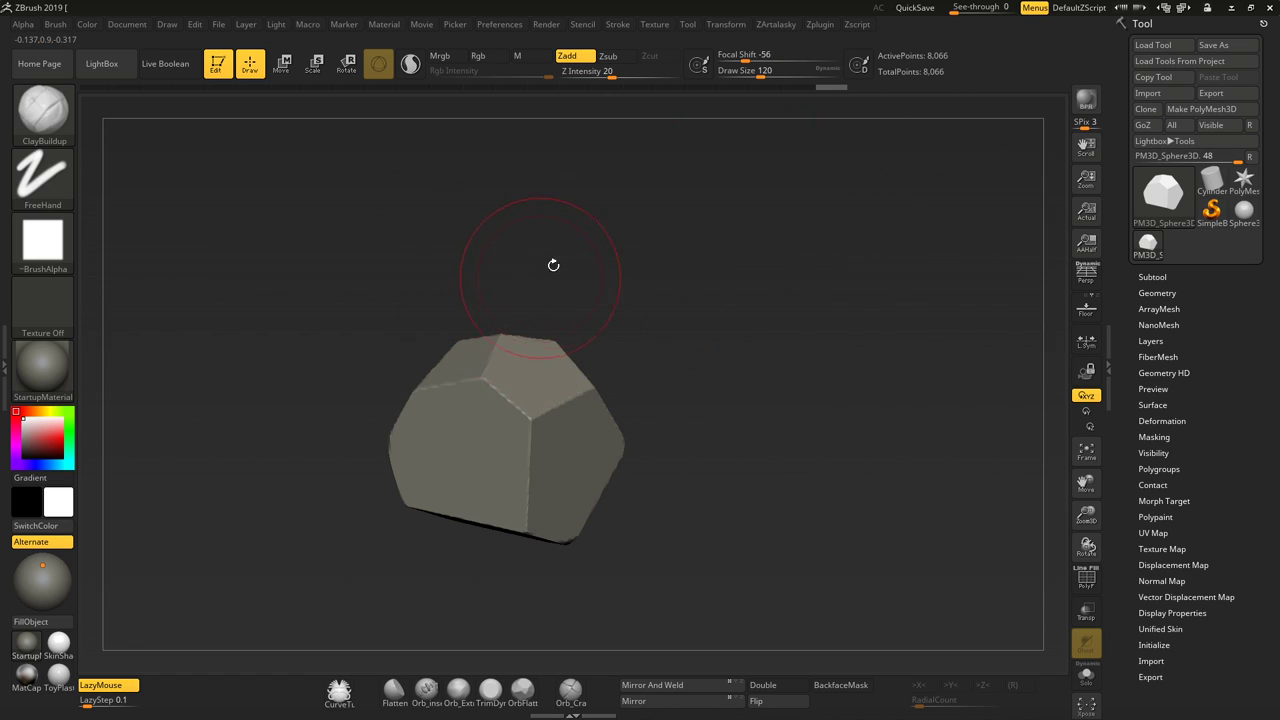
ZRemesh the rock and subdivide it with Ctrl+D to 92,866 active points
{"action": "key", "text": "space"}
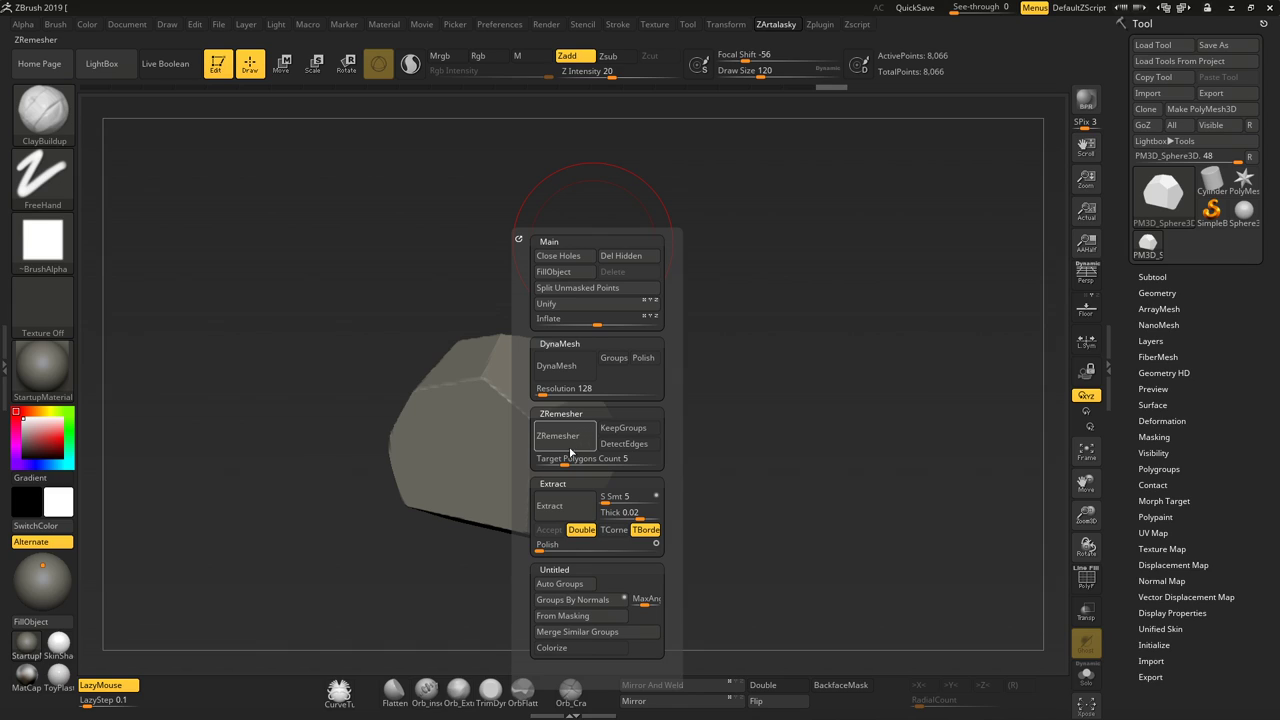
{"action": "left_click", "coordinate": [566, 434]}
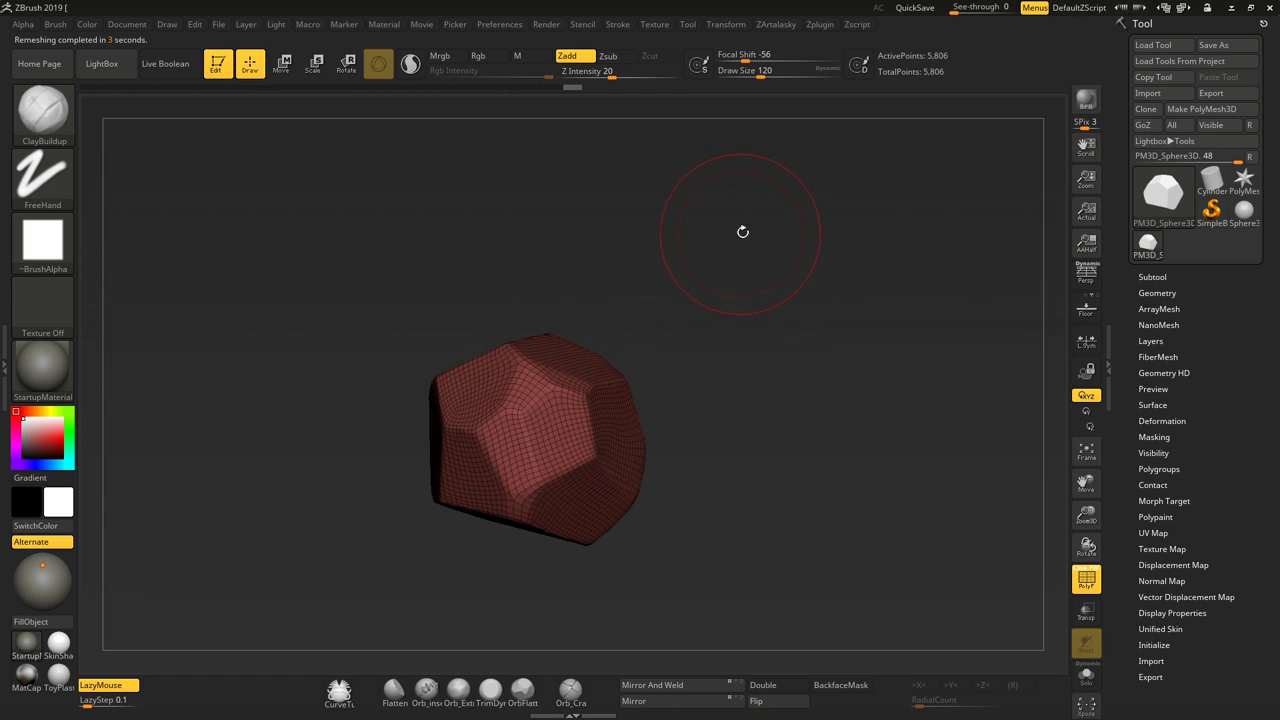
{"action": "key", "text": "shift+f"}
{"action": "mouse_move", "coordinate": [743, 232]}
{"action": "left_mouse_down"}
{"action": "mouse_move", "coordinate": [824, 393]}
{"action": "mouse_move", "coordinate": [800, 451]}
{"action": "mouse_move", "coordinate": [820, 351]}
{"action": "left_mouse_up"}
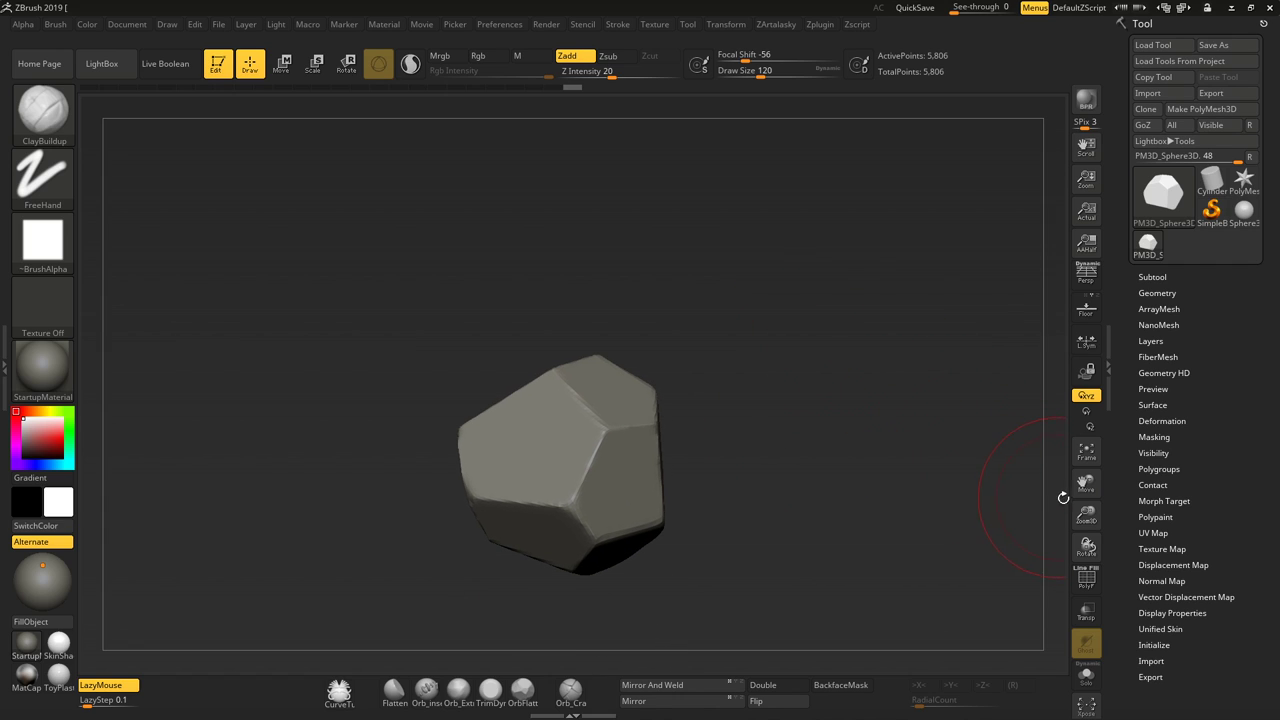
{"action": "left_click_drag", "start_coordinate": [1063, 497], "coordinate": [732, 382]}
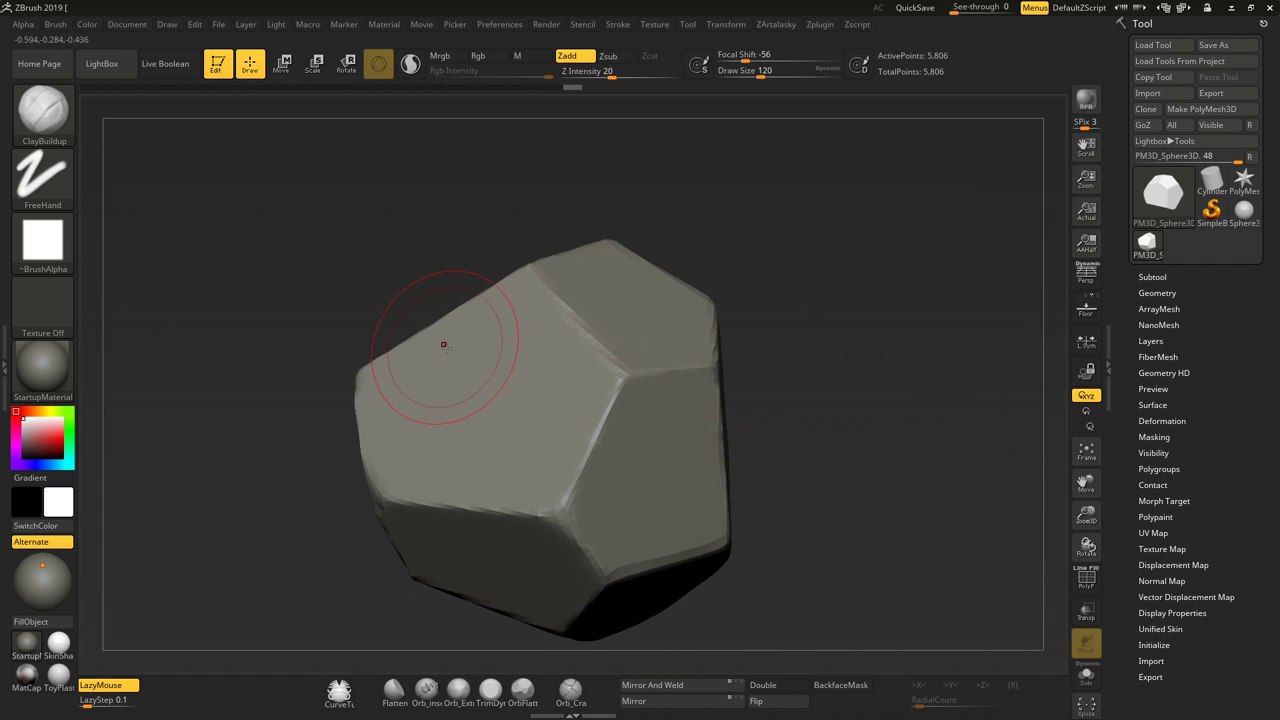
{"action": "key", "text": "ctrl+d"}
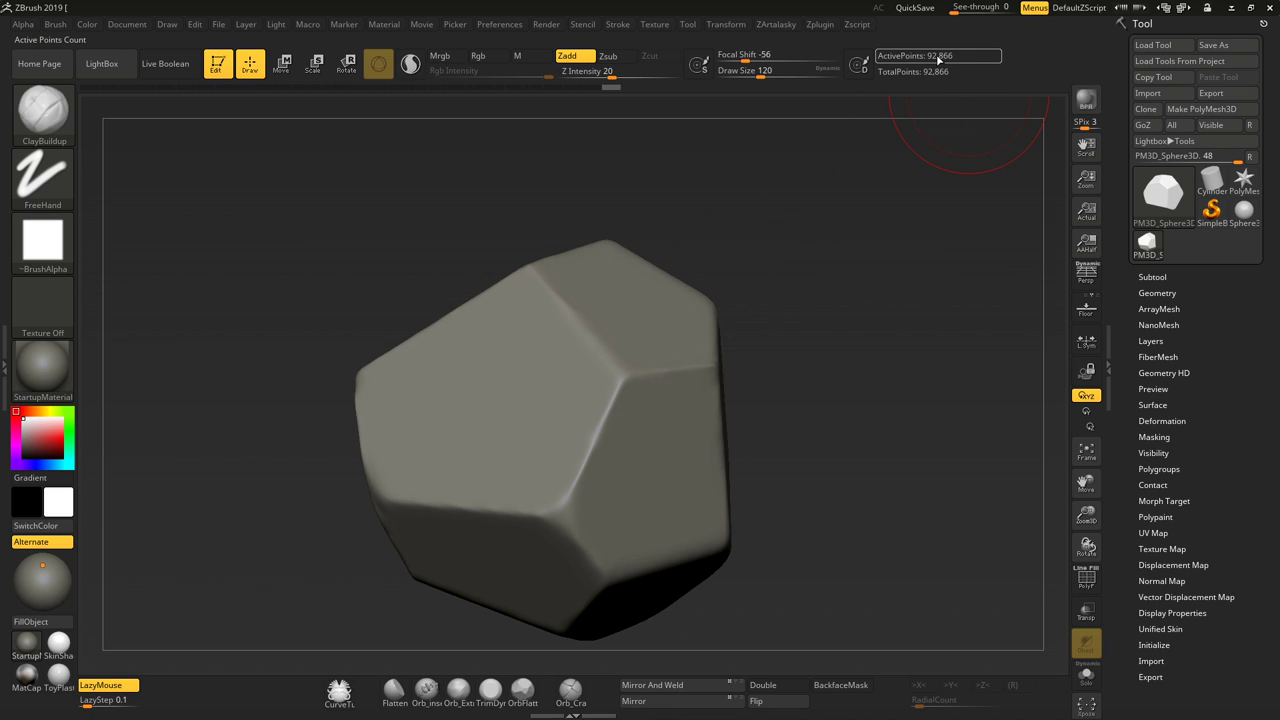
{"action": "left_click_drag", "start_coordinate": [796, 233], "coordinate": [815, 299]}
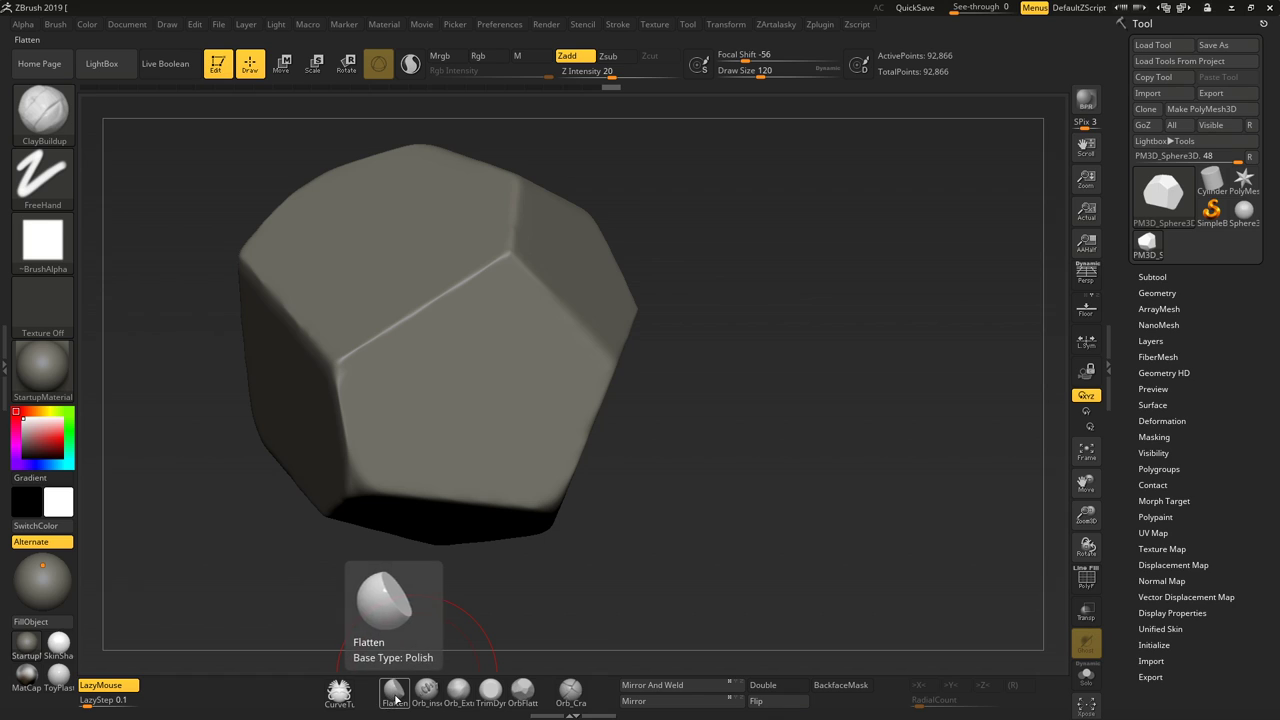
Switch between the TrimDynamic and flatten brushes on the shelf while tilting the rock
{"action": "left_click", "coordinate": [491, 690]}
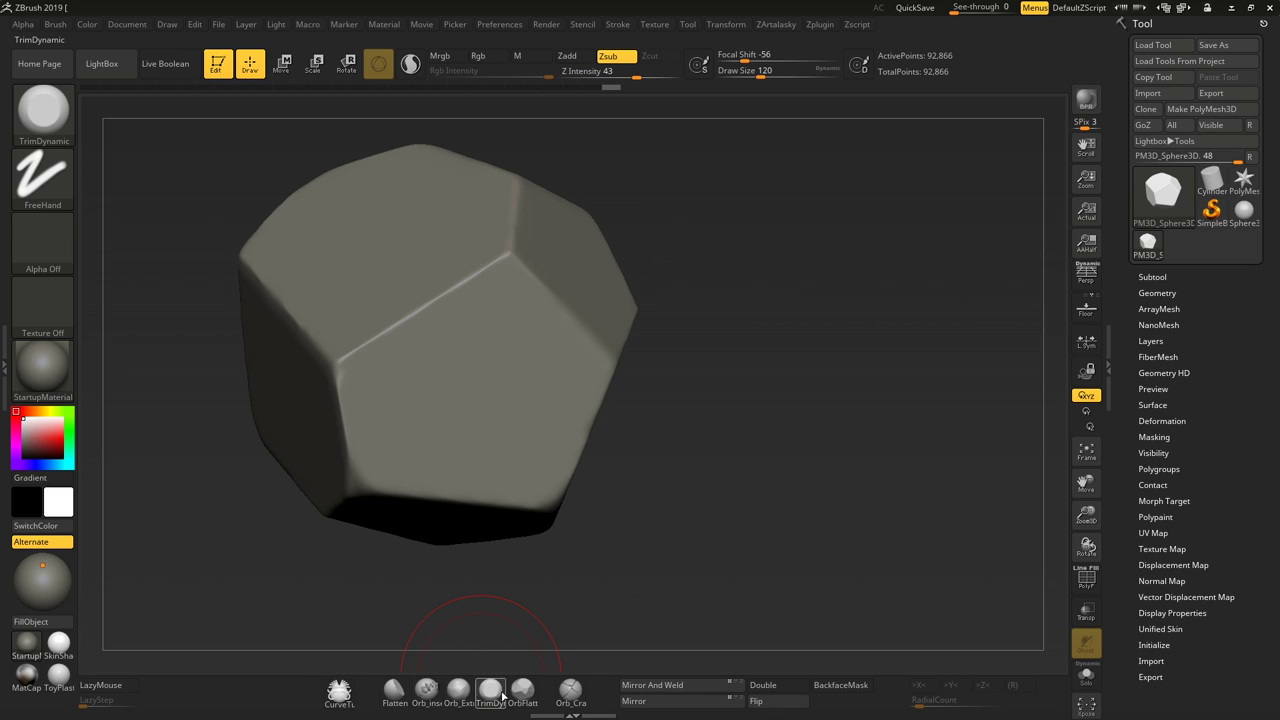
{"action": "mouse_move", "coordinate": [400, 565]}
{"action": "left_mouse_down"}
{"action": "mouse_move", "coordinate": [435, 605]}
{"action": "mouse_move", "coordinate": [410, 367]}
{"action": "left_mouse_up"}
{"action": "left_click", "coordinate": [394, 690]}
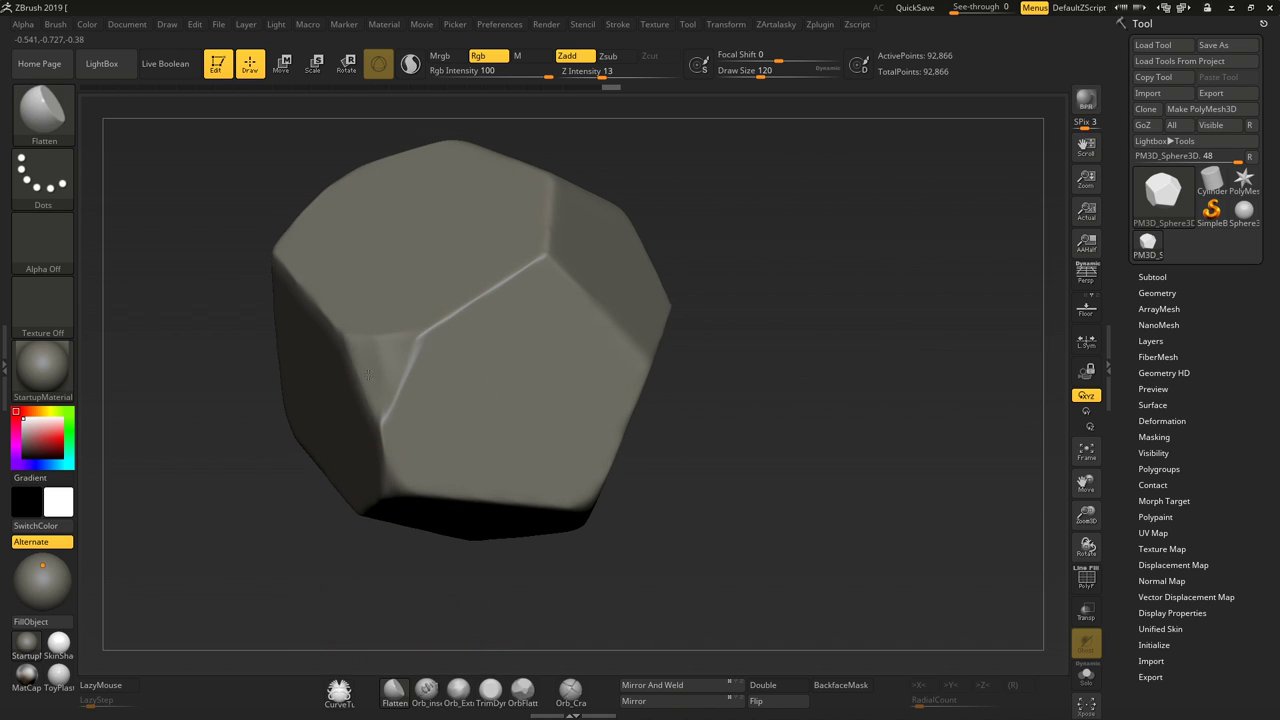
{"action": "left_click", "coordinate": [522, 690]}
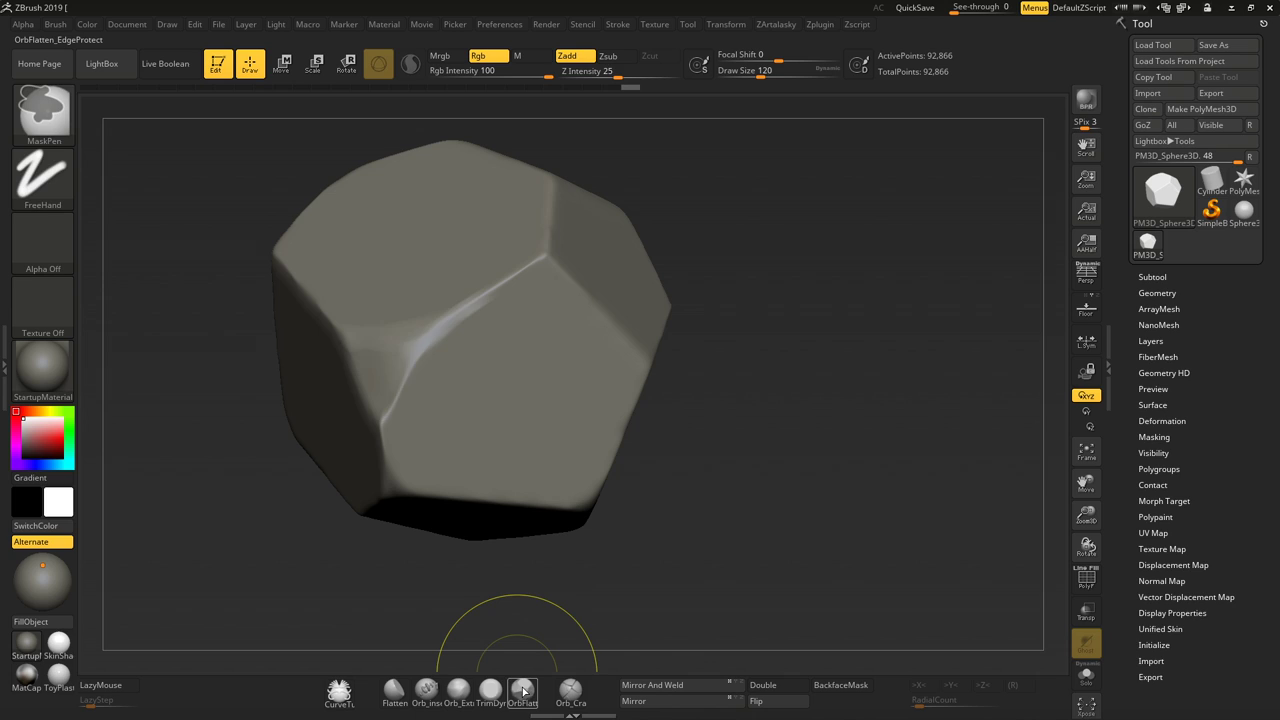
{"action": "left_click", "coordinate": [490, 690]}
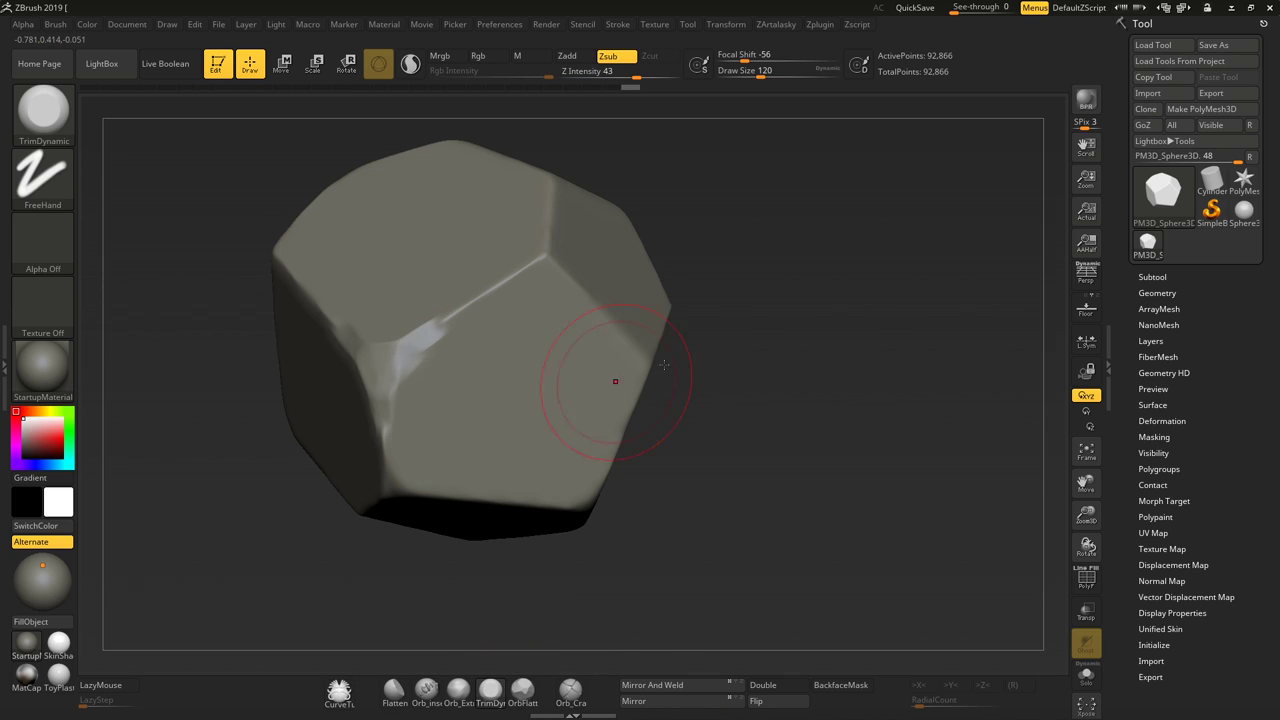
Undo once, then redo through the trim history to restore the flattened facets
{"action": "key", "text": "ctrl+z"}
{"action": "key", "text": "ctrl+shift+z"}
{"action": "key", "text": "ctrl+shift+z"}
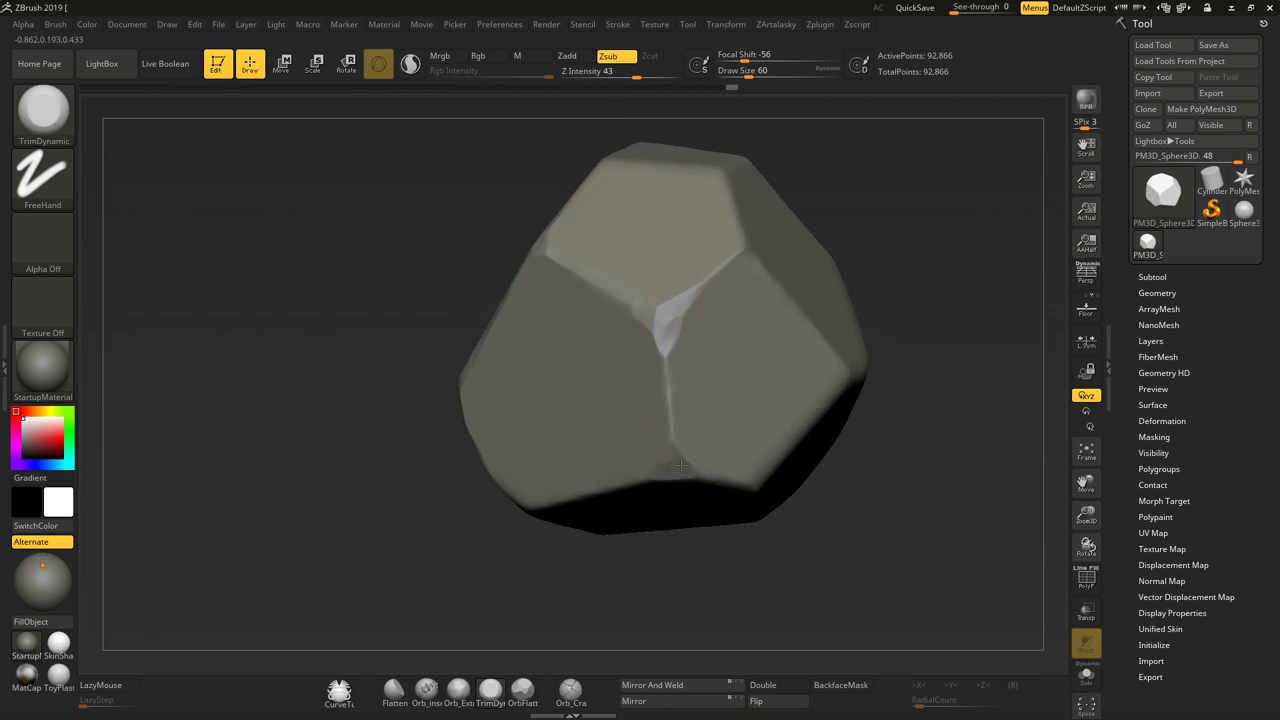
{"action": "key", "text": "ctrl+shift+z"}
{"action": "key", "text": "ctrl+shift+z"}
{"action": "key", "text": "ctrl+shift+z"}
{"action": "key", "text": "ctrl+shift+z"}
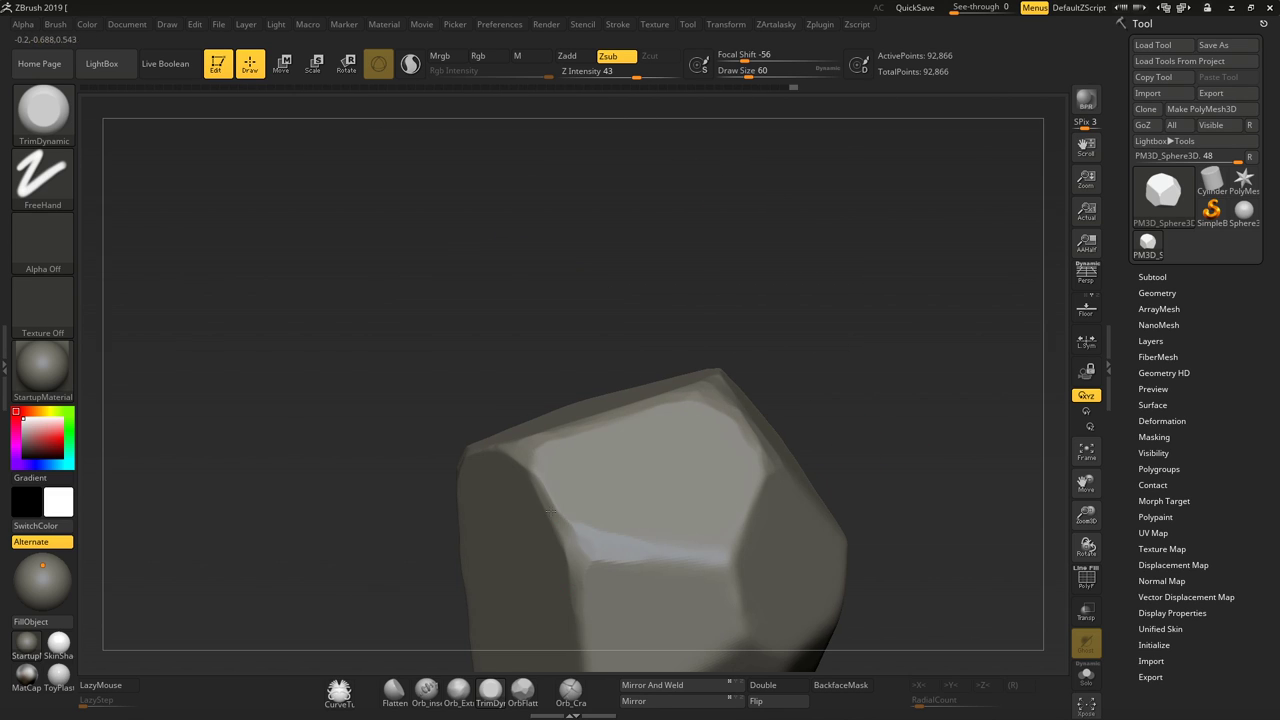
{"action": "key", "text": "ctrl+shift+z"}
{"action": "key", "text": "ctrl+shift+z"}
{"action": "key", "text": "ctrl+shift+z"}
{"action": "key", "text": "ctrl+shift+z"}
{"action": "key", "text": "ctrl+shift+z"}
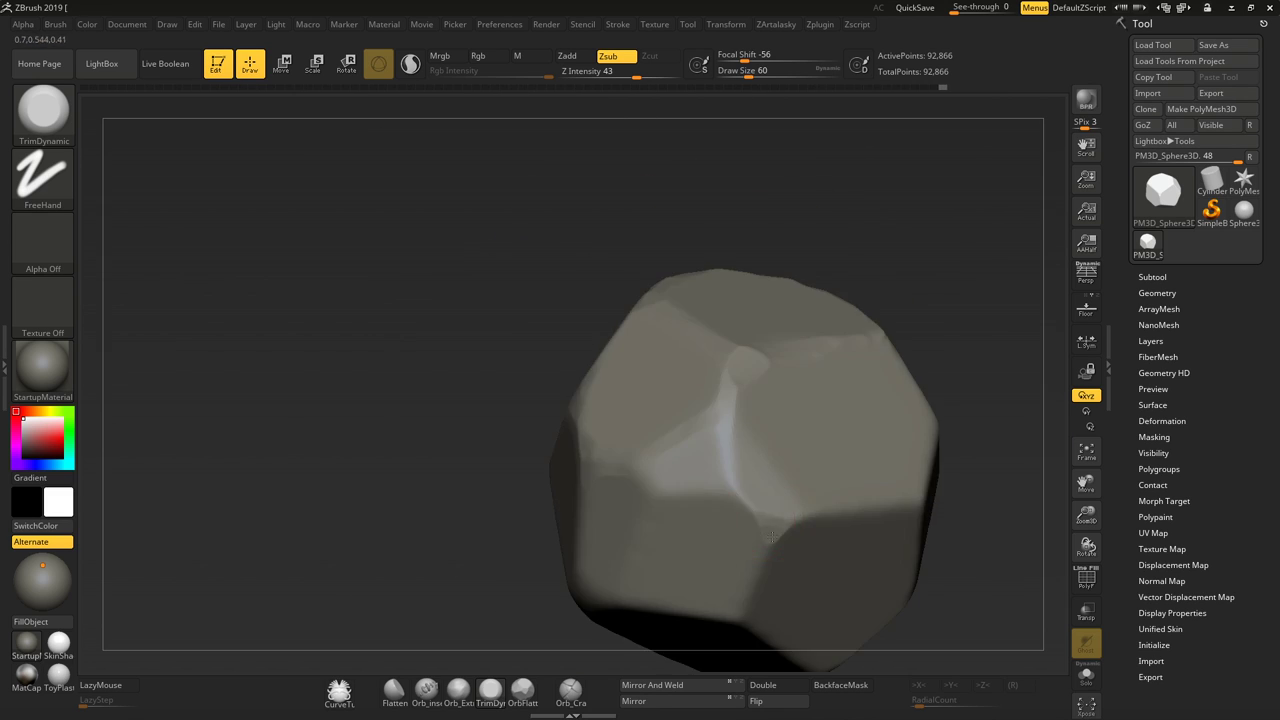
{"action": "key", "text": "ctrl+shift+z"}
{"action": "key", "text": "ctrl+shift+z"}
{"action": "key", "text": "ctrl+shift+z"}
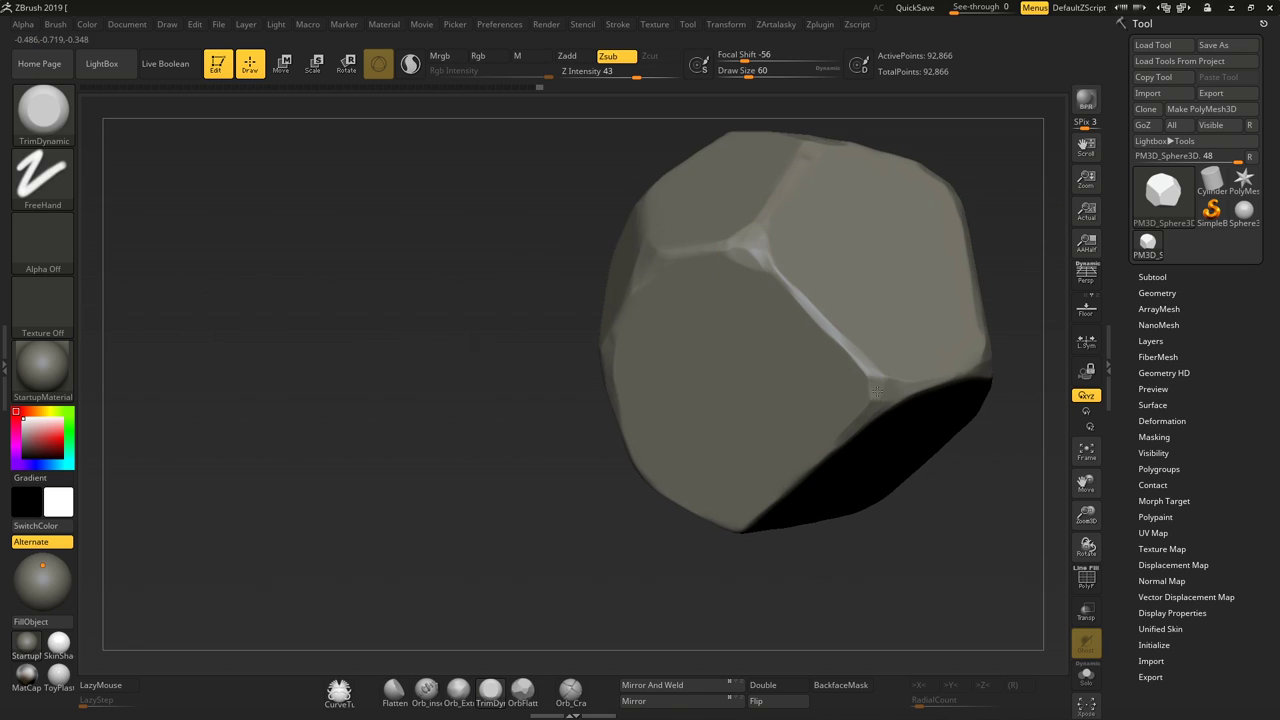
{"action": "key", "text": "ctrl+shift+z"}
{"action": "key", "text": "ctrl+shift+z"}
{"action": "key", "text": "ctrl+shift+z"}
{"action": "key", "text": "ctrl+shift+z"}
{"action": "key", "text": "ctrl+shift+z"}
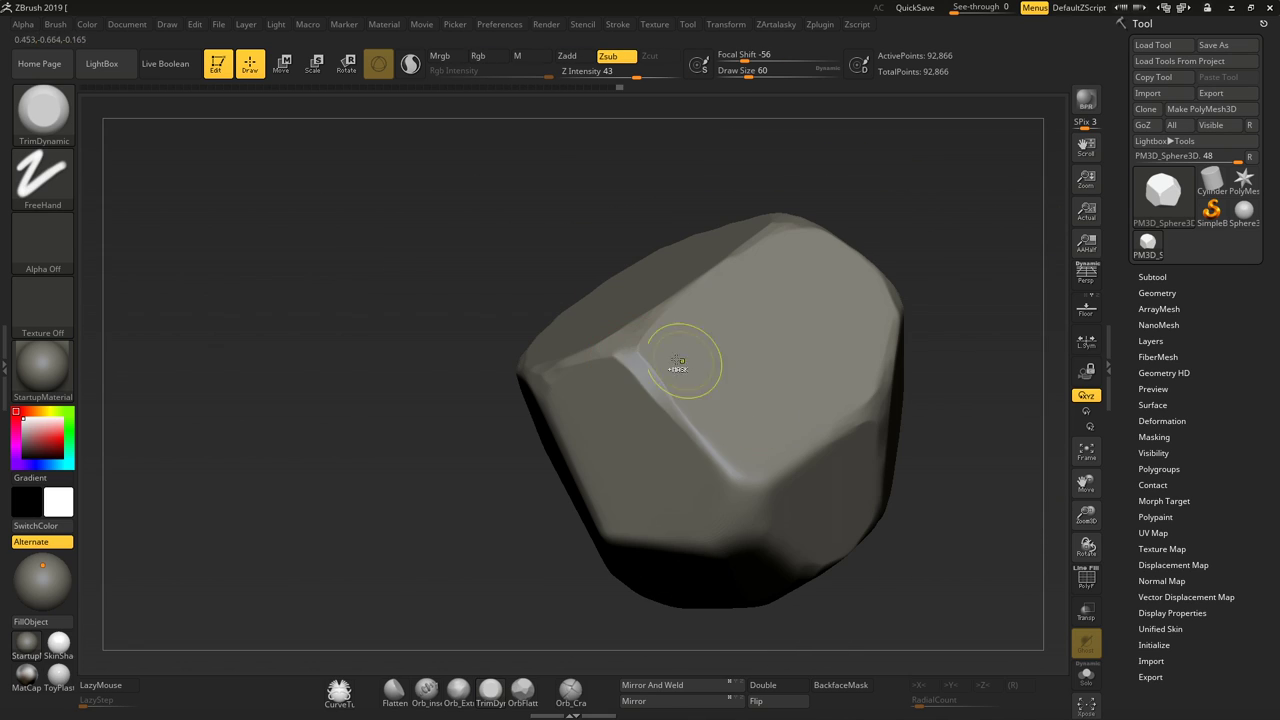
{"action": "key", "text": "ctrl+shift+z"}
{"action": "key", "text": "ctrl+shift+z"}
{"action": "key", "text": "ctrl+shift+z"}
{"action": "key", "text": "ctrl+shift+z"}
{"action": "key", "text": "ctrl+shift+z"}
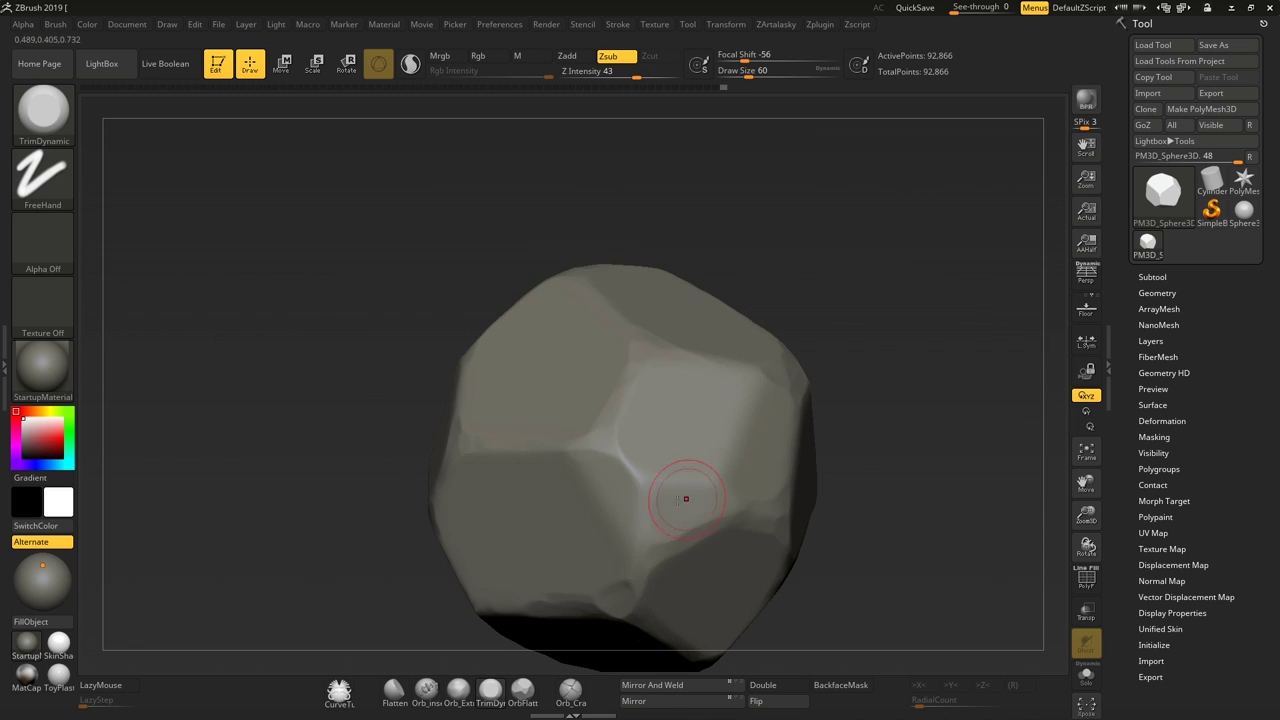
{"action": "key", "text": "ctrl+shift+z"}
{"action": "key", "text": "ctrl+shift+z"}
{"action": "key", "text": "ctrl+shift+z"}
{"action": "key", "text": "ctrl+shift+z"}
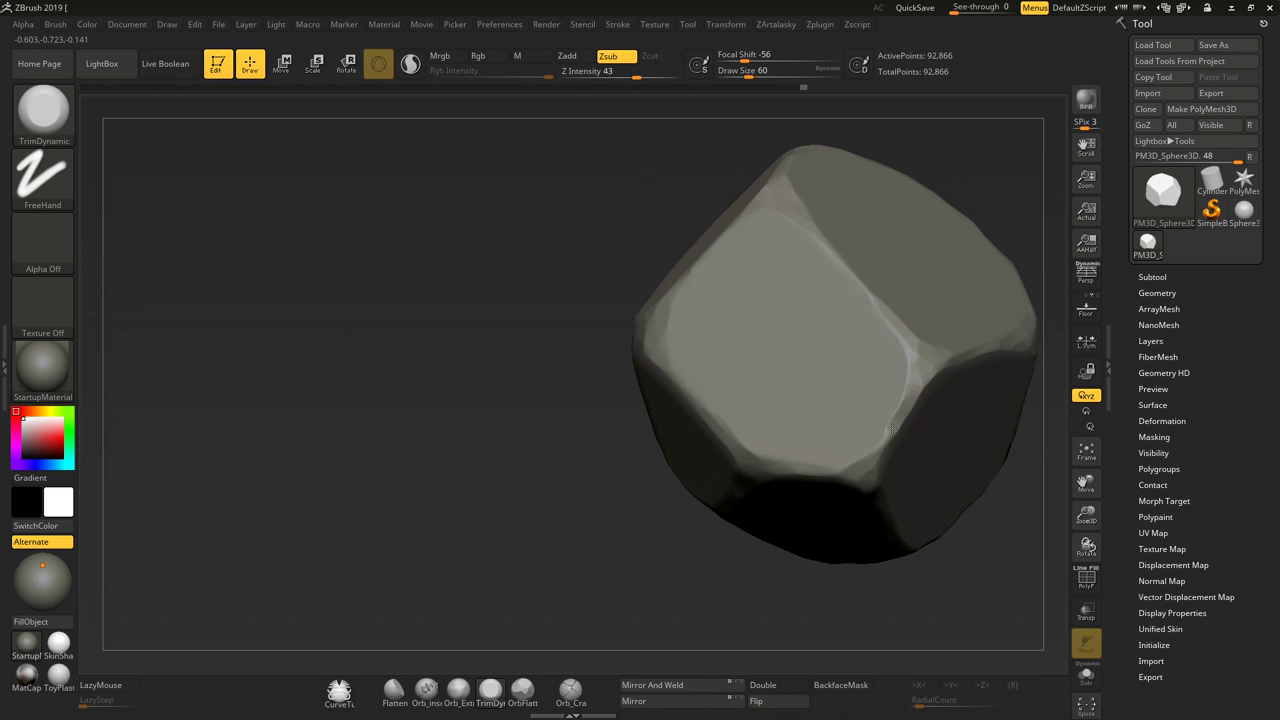
{"action": "key", "text": "ctrl+shift+z"}
{"action": "key", "text": "ctrl+shift+z"}
{"action": "key", "text": "ctrl+shift+z"}
{"action": "key", "text": "ctrl+shift+z"}
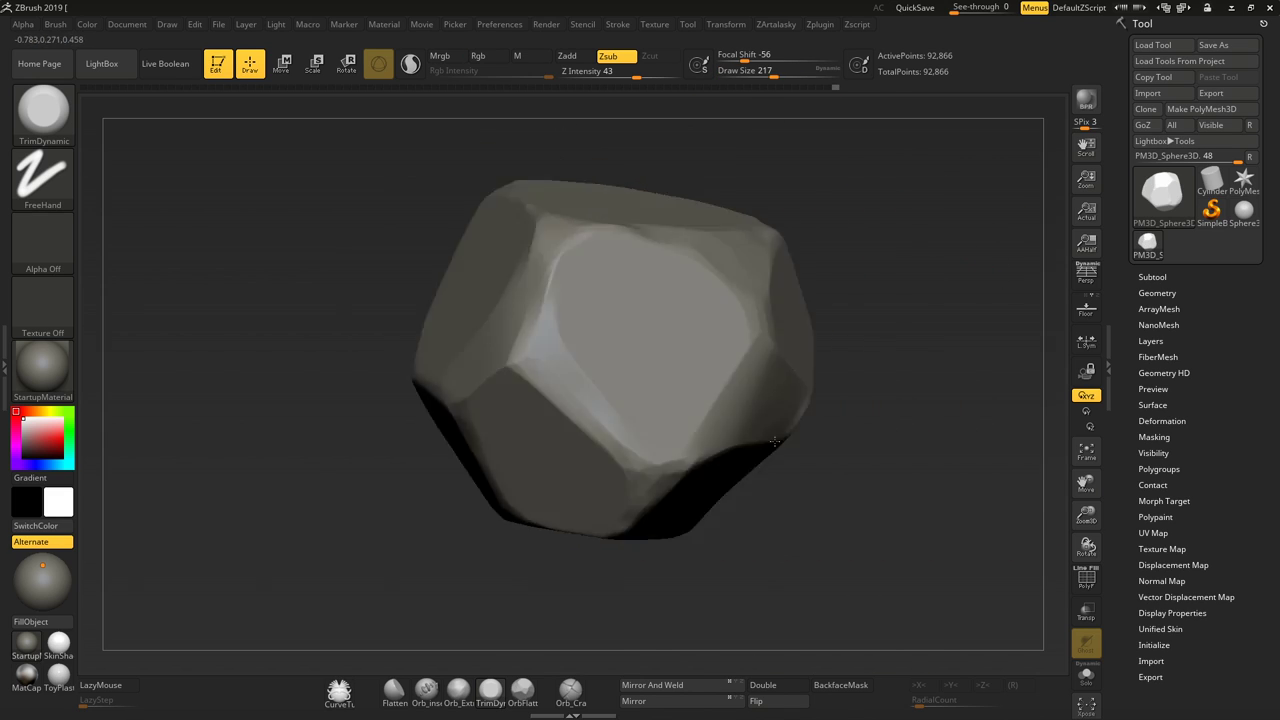
{"action": "key", "text": "ctrl+shift+z"}
{"action": "key", "text": "ctrl+shift+z"}
{"action": "key", "text": "ctrl+shift+z"}
{"action": "key", "text": "ctrl+shift+z"}
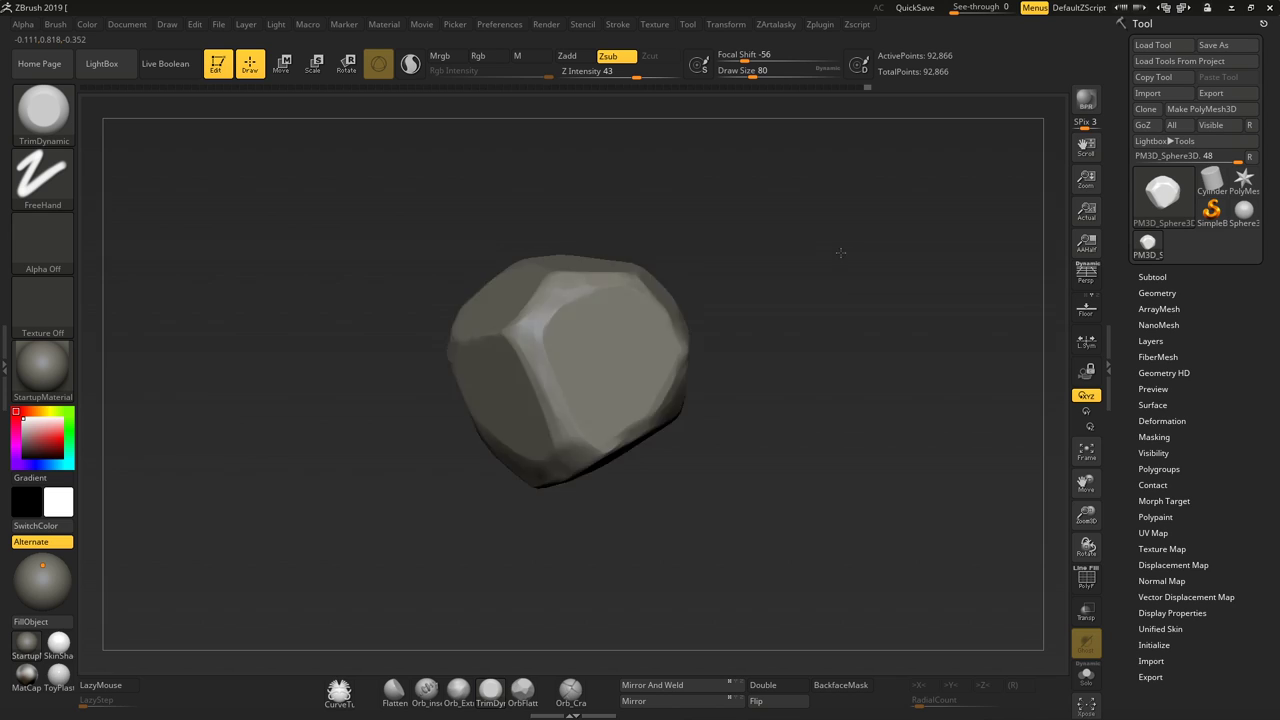
{"action": "key", "text": "ctrl+shift+z"}
Rotate the rock and switch to the Move brush with BMV
{"action": "left_click_drag", "start_coordinate": [735, 308], "coordinate": [632, 428]}
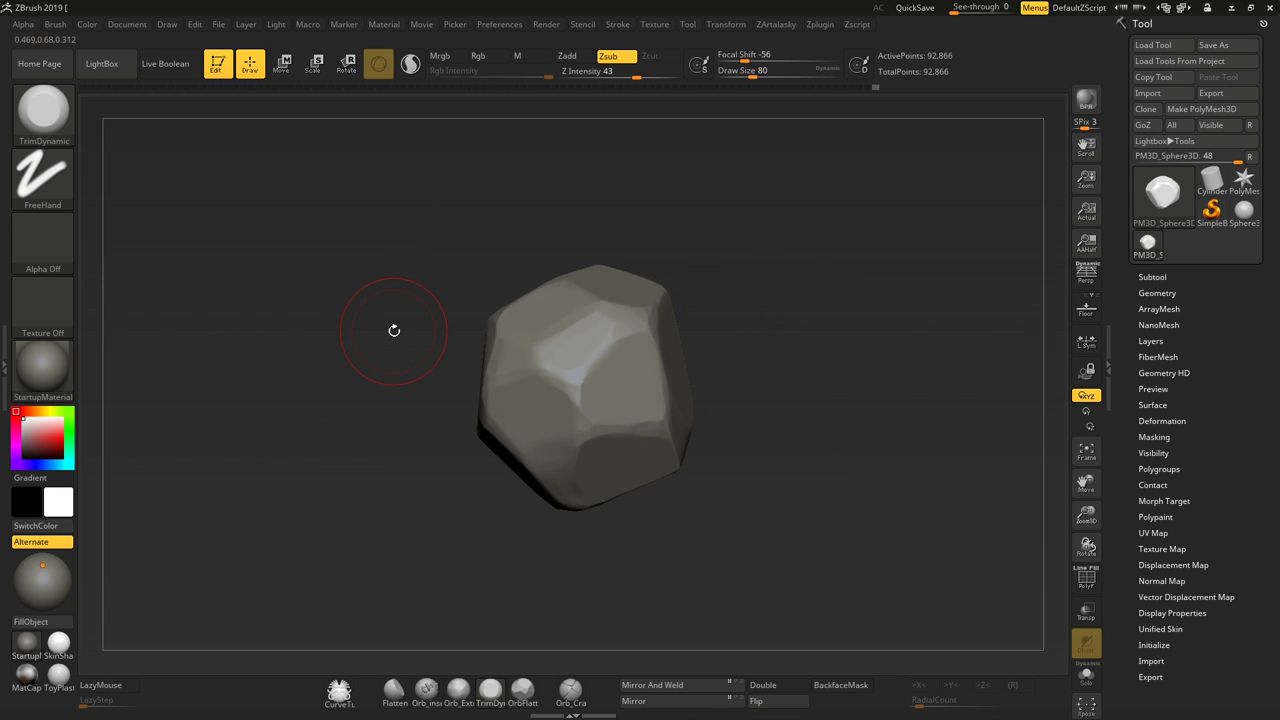
{"action": "key", "text": "b"}
{"action": "key", "text": "m"}
{"action": "key", "text": "v"}
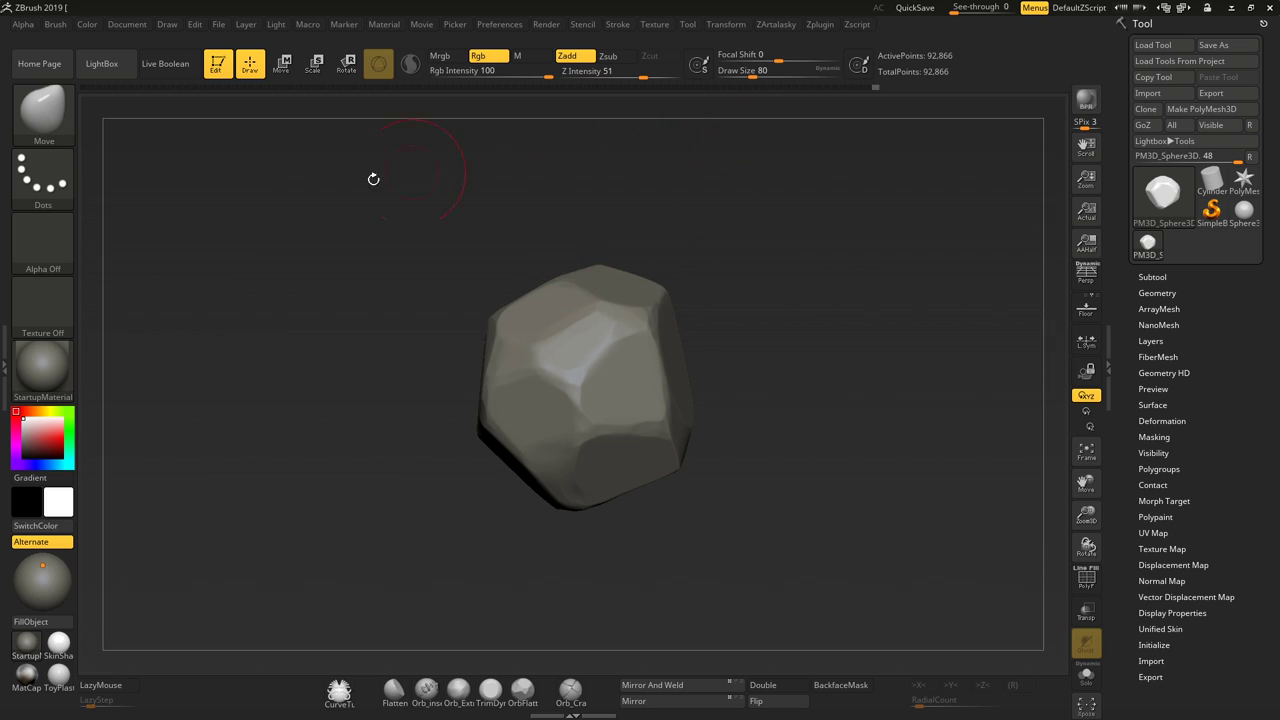
Reshape the rock with a large Move brush, then shrink Draw Size to 54
{"action": "left_click", "coordinate": [56, 120]}
{"action": "key", "text": "m"}
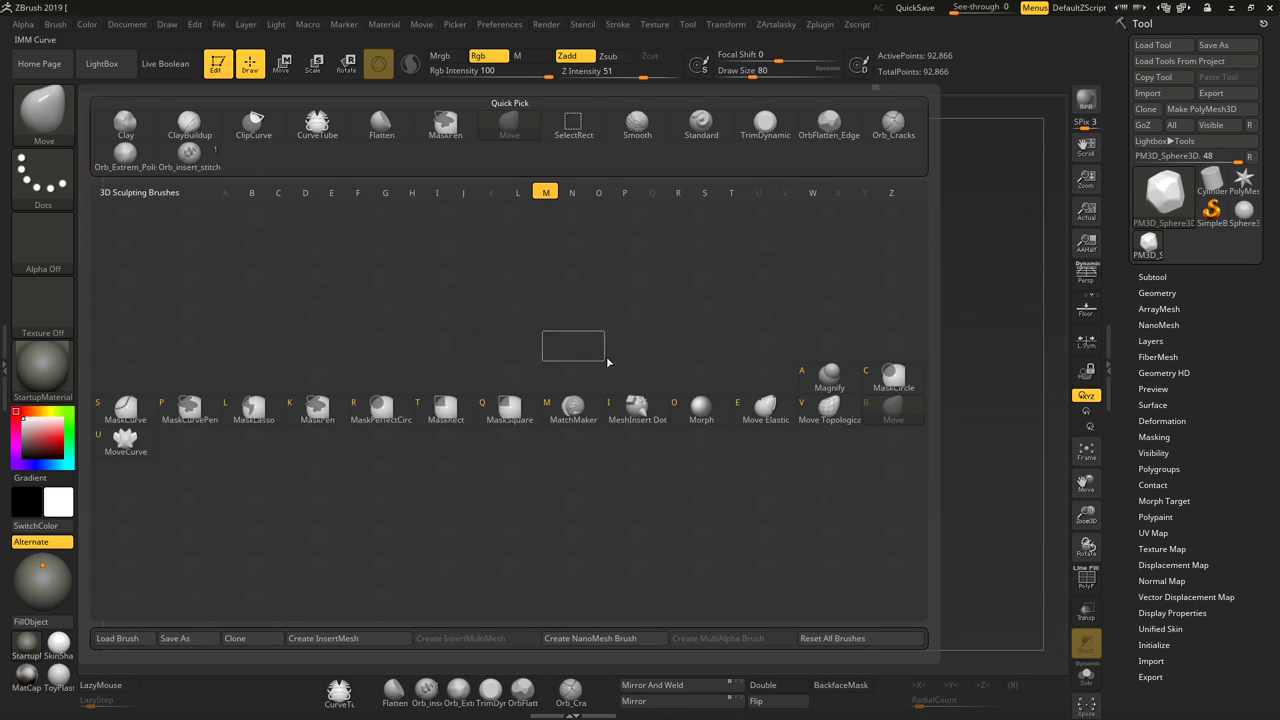
{"action": "left_click", "coordinate": [889, 412]}
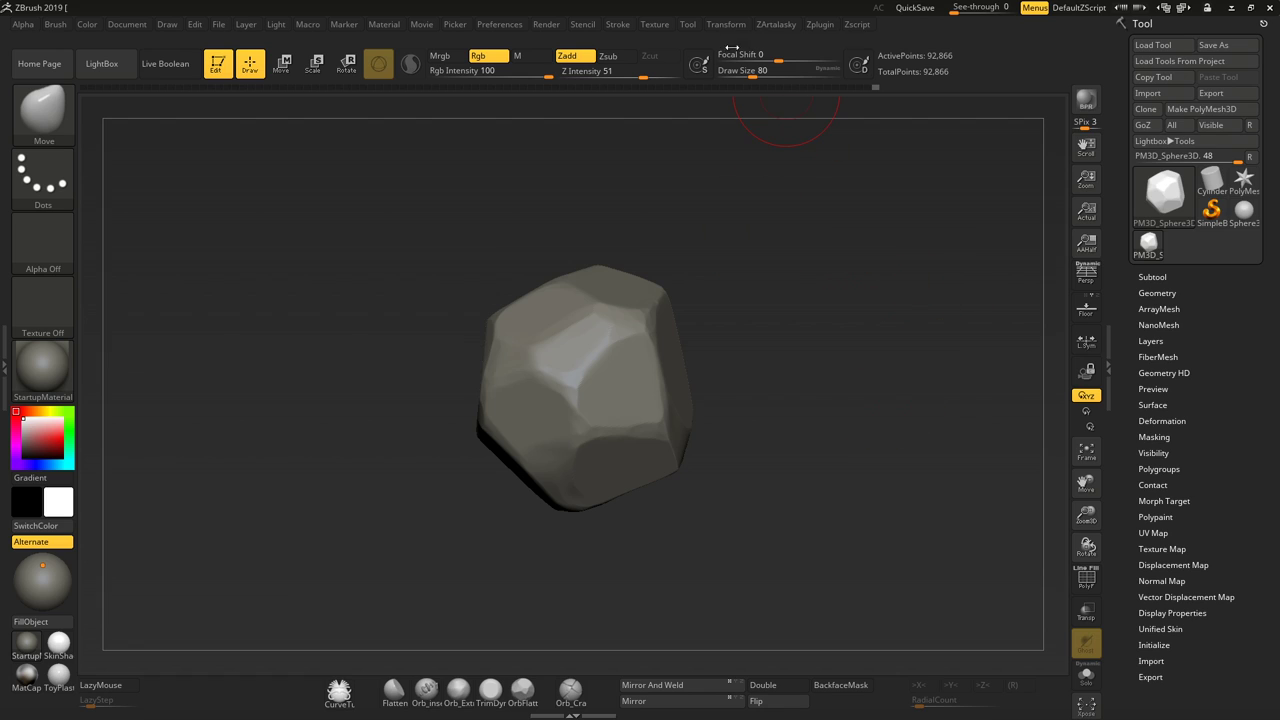
{"action": "left_click_drag", "start_coordinate": [757, 70], "coordinate": [789, 77]}
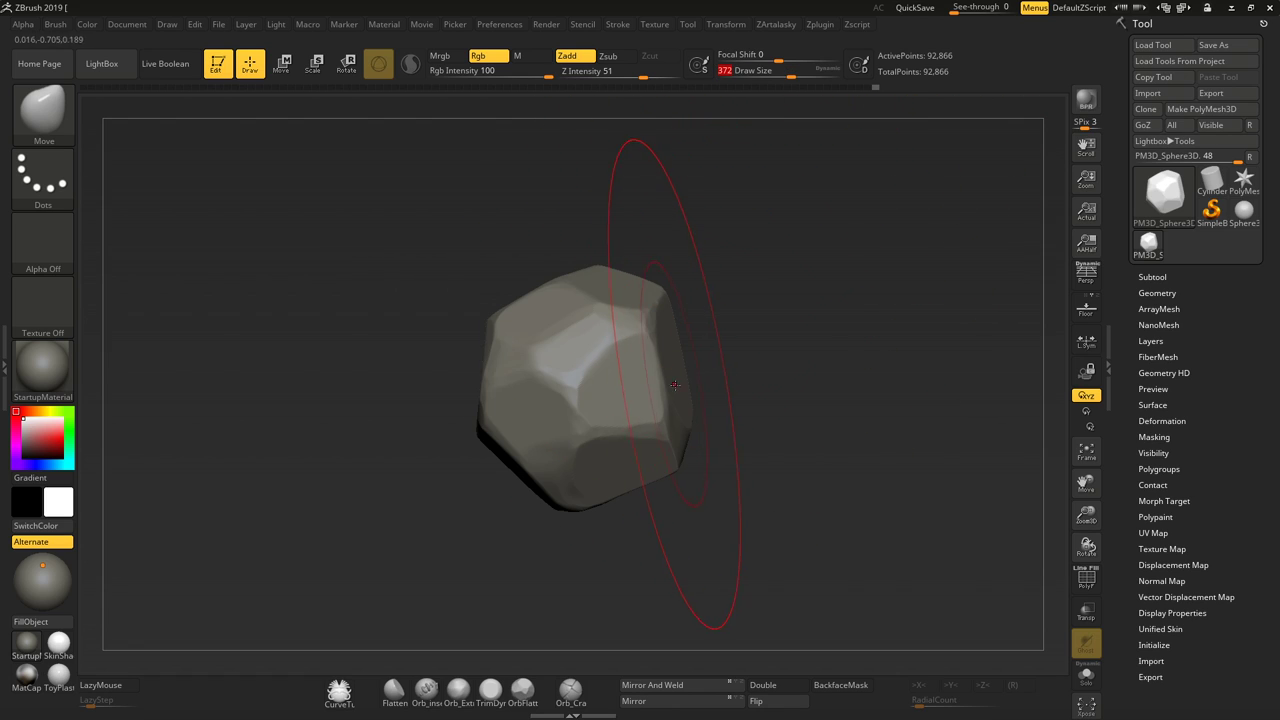
{"action": "mouse_move", "coordinate": [684, 408]}
{"action": "left_mouse_down"}
{"action": "mouse_move", "coordinate": [505, 298]}
{"action": "mouse_move", "coordinate": [499, 249]}
{"action": "left_mouse_up"}
{"action": "mouse_move", "coordinate": [515, 465]}
{"action": "left_mouse_down"}
{"action": "mouse_move", "coordinate": [520, 450]}
{"action": "mouse_move", "coordinate": [490, 555]}
{"action": "mouse_move", "coordinate": [543, 371]}
{"action": "mouse_move", "coordinate": [467, 391]}
{"action": "left_mouse_up"}
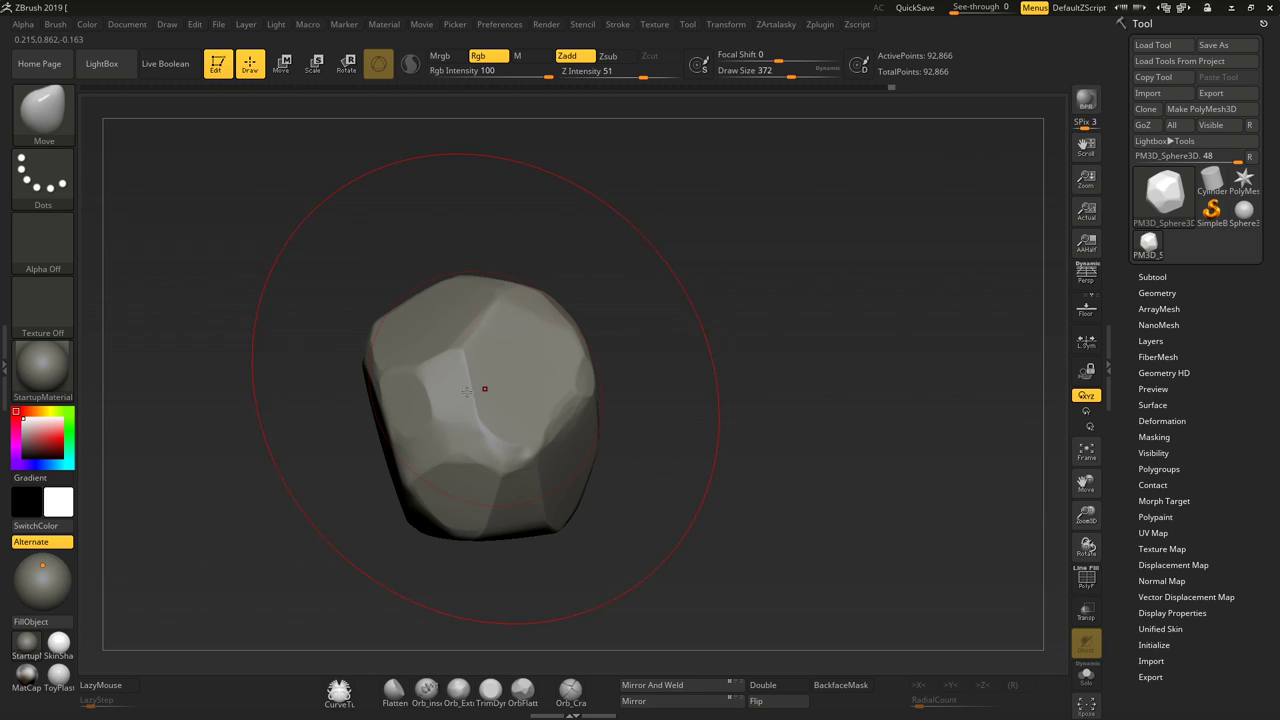
{"action": "left_click_drag", "start_coordinate": [379, 408], "coordinate": [303, 389]}
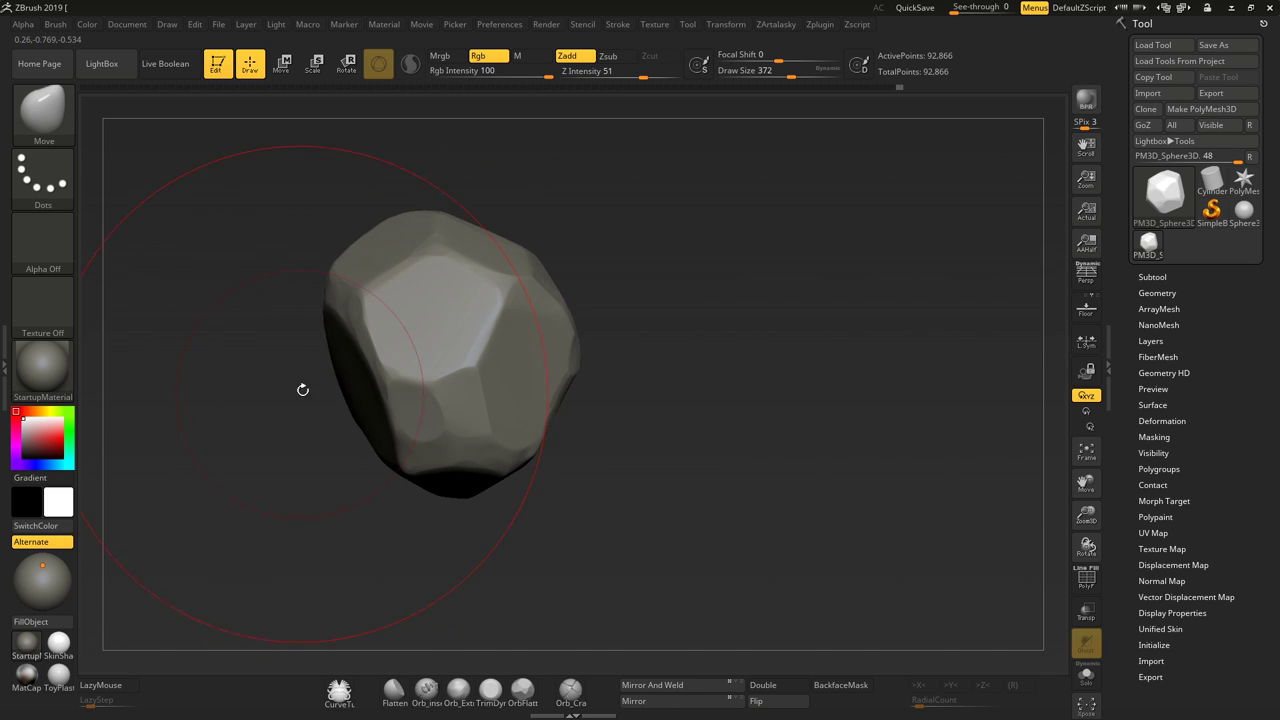
{"action": "left_click_drag", "start_coordinate": [791, 71], "coordinate": [770, 71]}
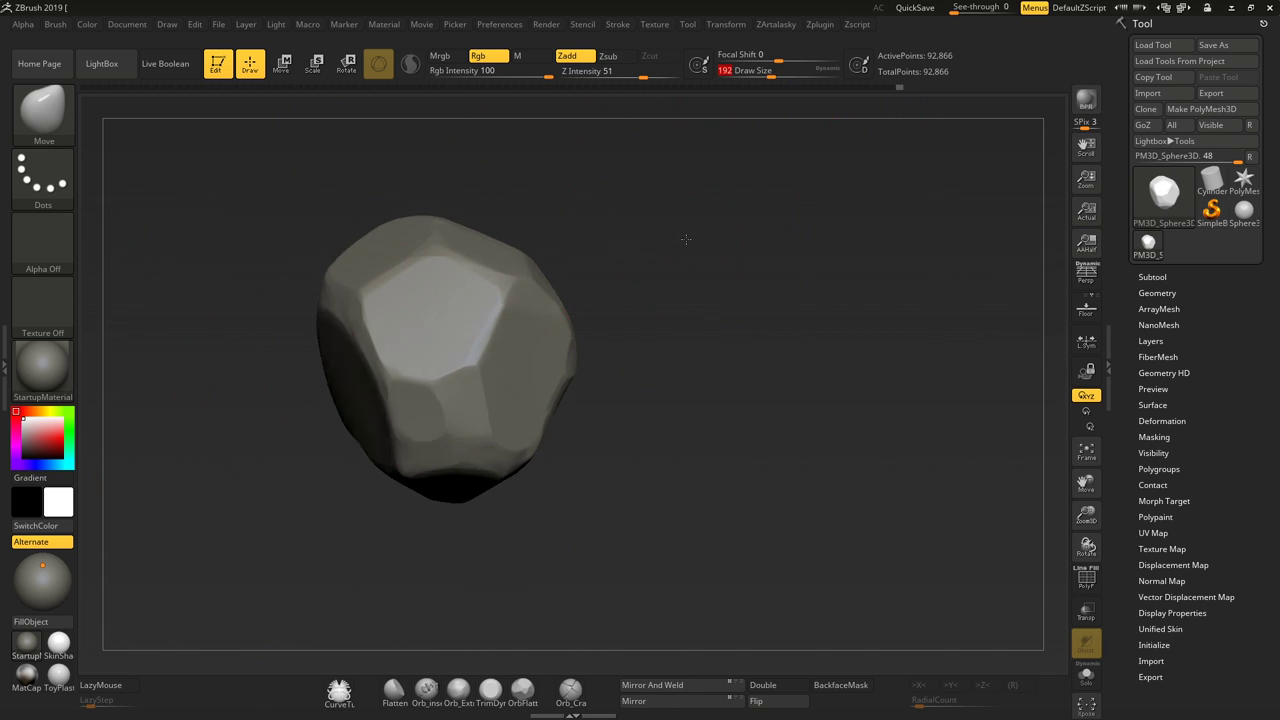
{"action": "mouse_move", "coordinate": [686, 240]}
{"action": "left_mouse_down"}
{"action": "mouse_move", "coordinate": [272, 464]}
{"action": "mouse_move", "coordinate": [306, 290]}
{"action": "mouse_move", "coordinate": [371, 240]}
{"action": "left_mouse_up"}
{"action": "left_click_drag", "start_coordinate": [770, 71], "coordinate": [747, 71]}
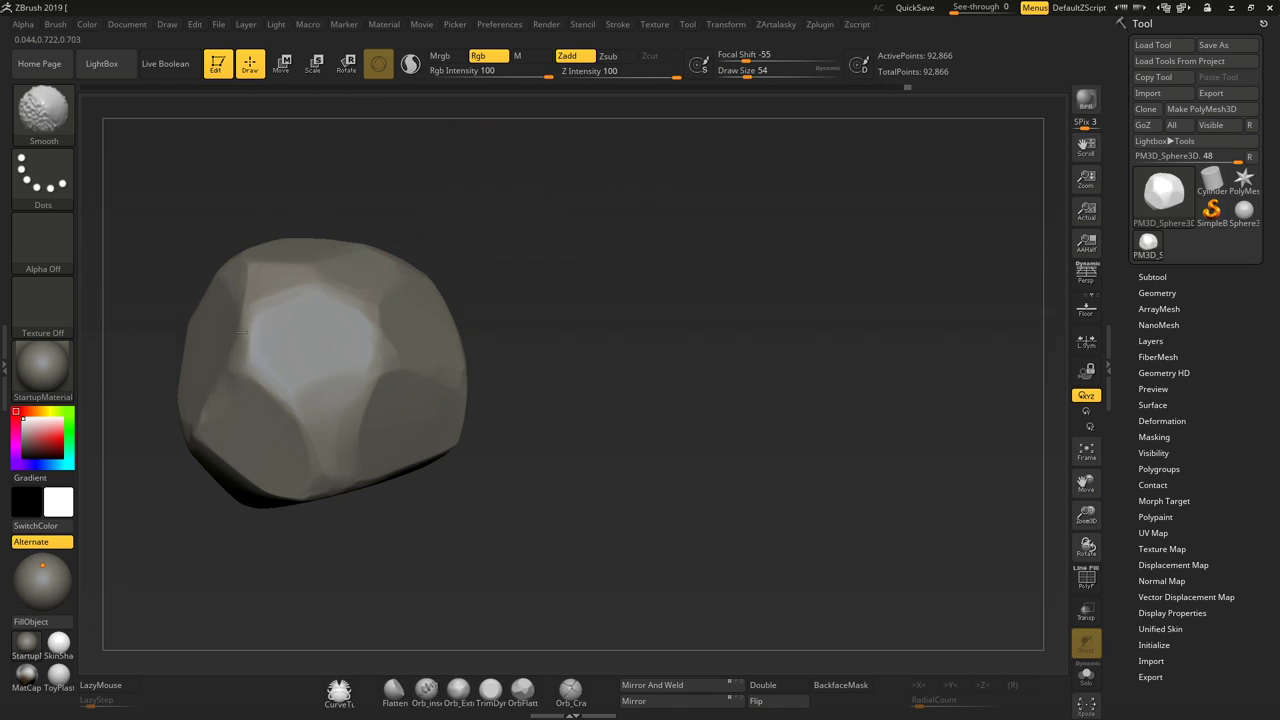
{"action": "mouse_move", "coordinate": [680, 300]}
{"action": "left_mouse_down"}
{"action": "mouse_move", "coordinate": [593, 225]}
{"action": "mouse_move", "coordinate": [640, 420]}
{"action": "left_mouse_up"}
Return to TrimDynamic at Z Intensity 43 and expand the Subtool list showing the rock
{"action": "left_click", "coordinate": [490, 688]}
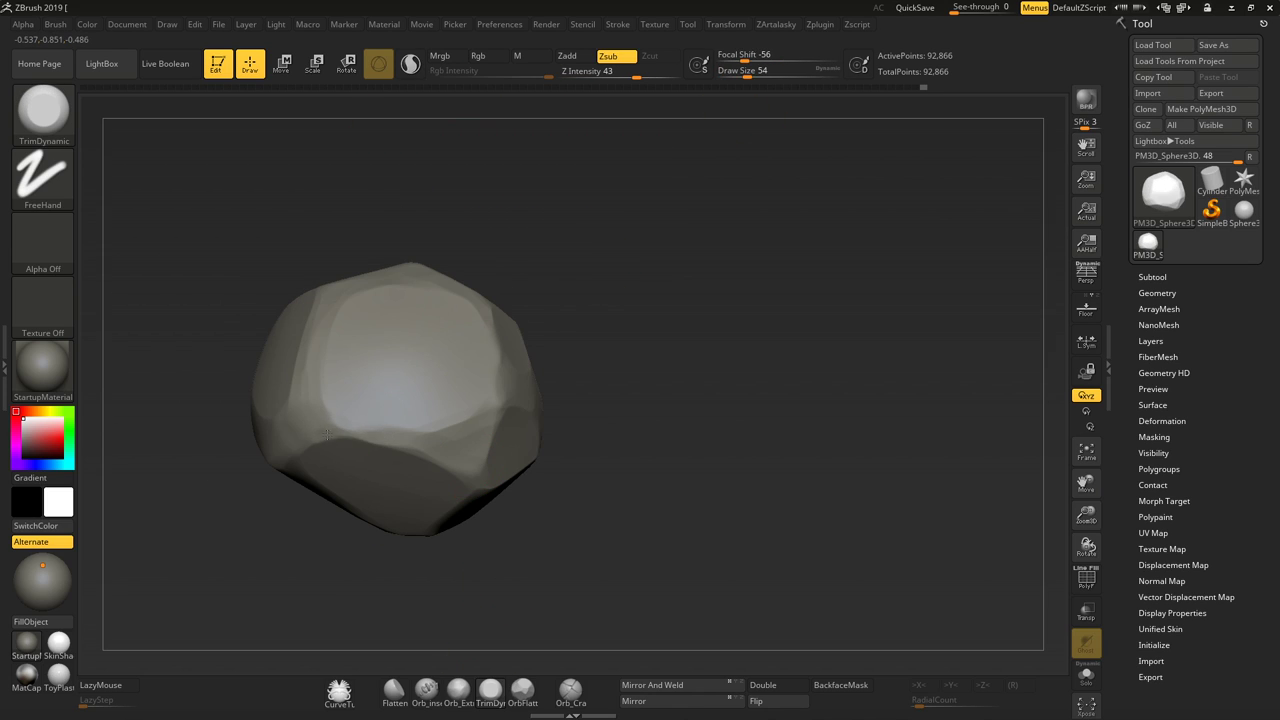
{"action": "left_click_drag", "start_coordinate": [326, 435], "coordinate": [348, 316]}
{"action": "left_click_drag", "start_coordinate": [396, 450], "coordinate": [603, 455]}
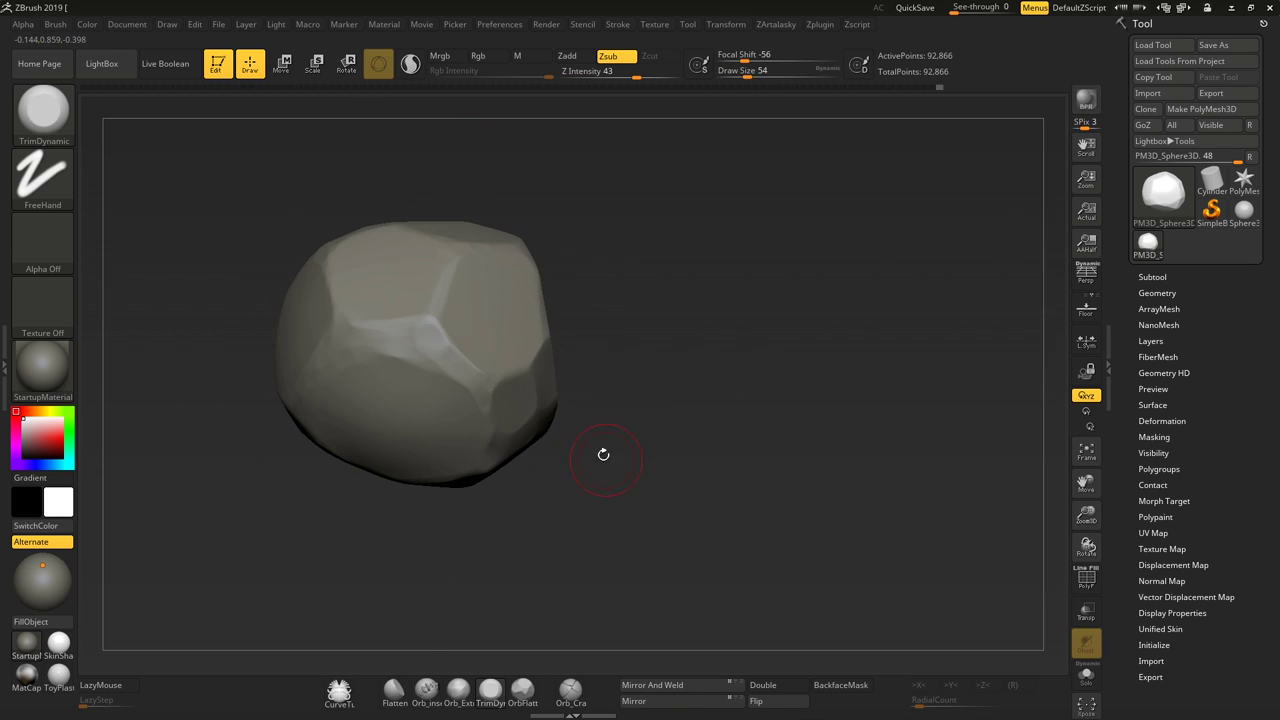
{"action": "left_click_drag", "start_coordinate": [343, 311], "coordinate": [980, 438]}
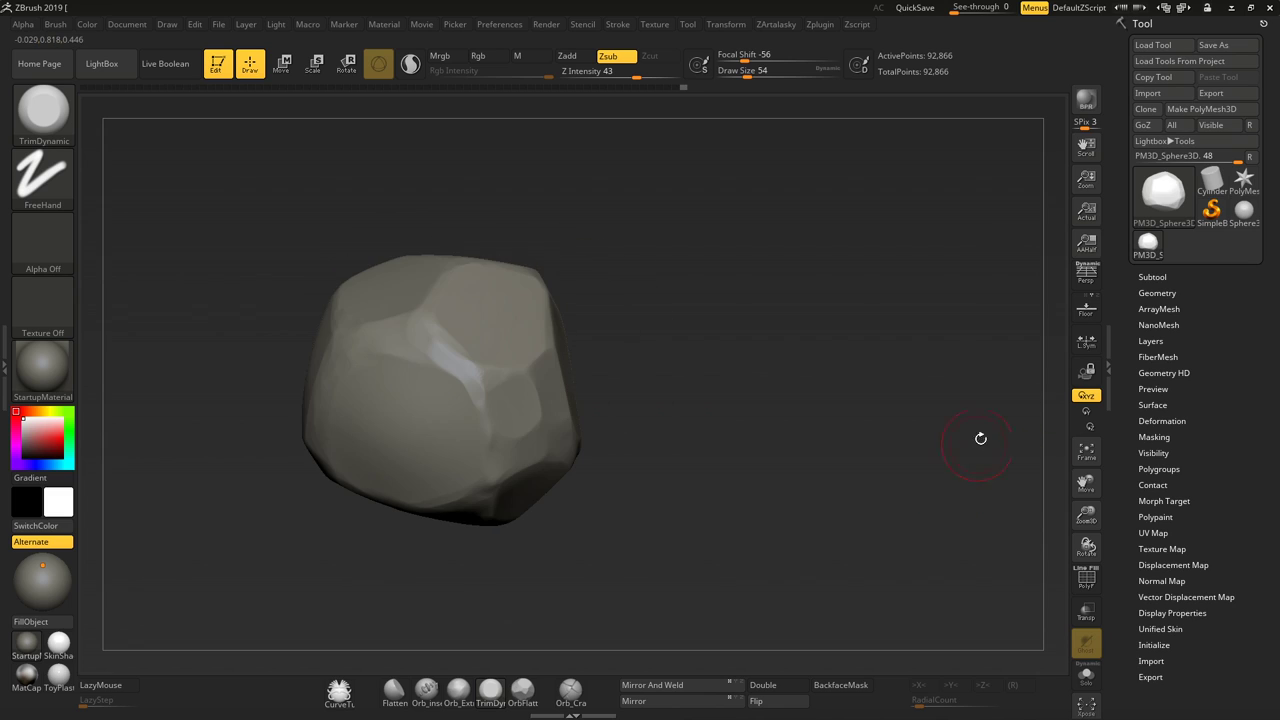
{"action": "left_click", "coordinate": [1160, 278]}
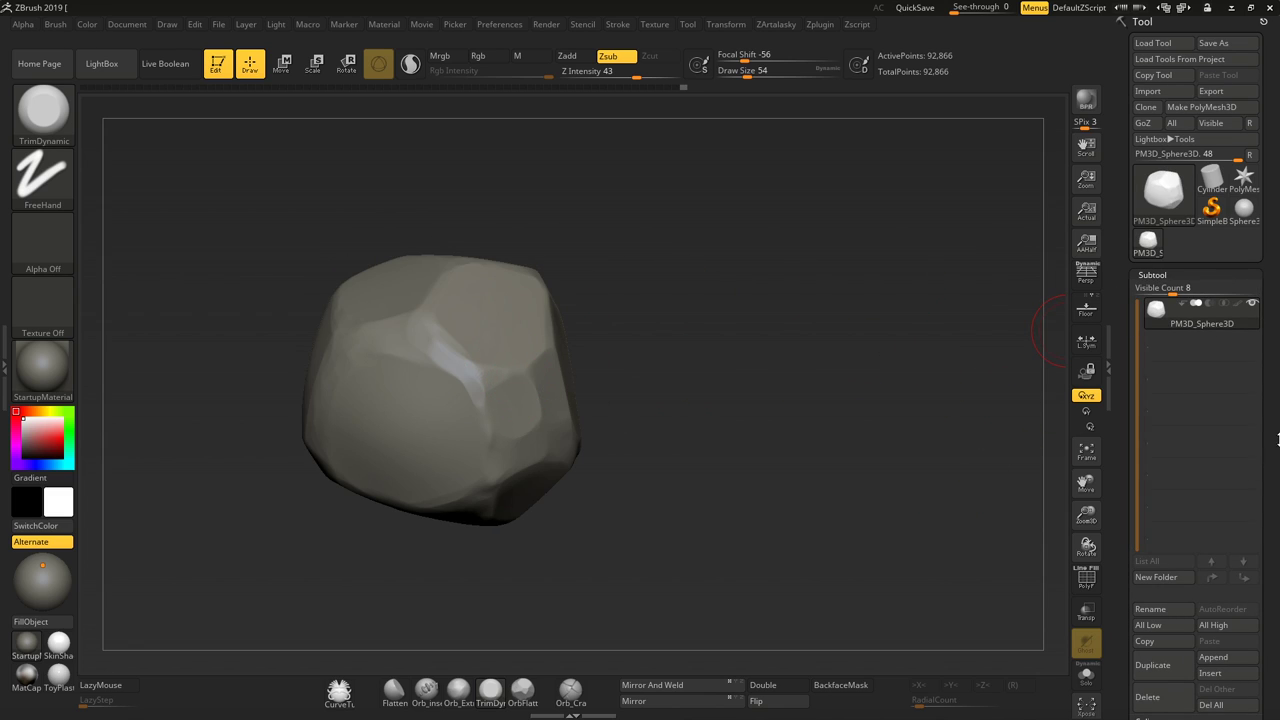
Duplicate the rock as a new subtool and hide the other subtool
{"action": "left_click_drag", "start_coordinate": [1277, 440], "coordinate": [1272, 381]}
{"action": "left_click", "coordinate": [1147, 583]}
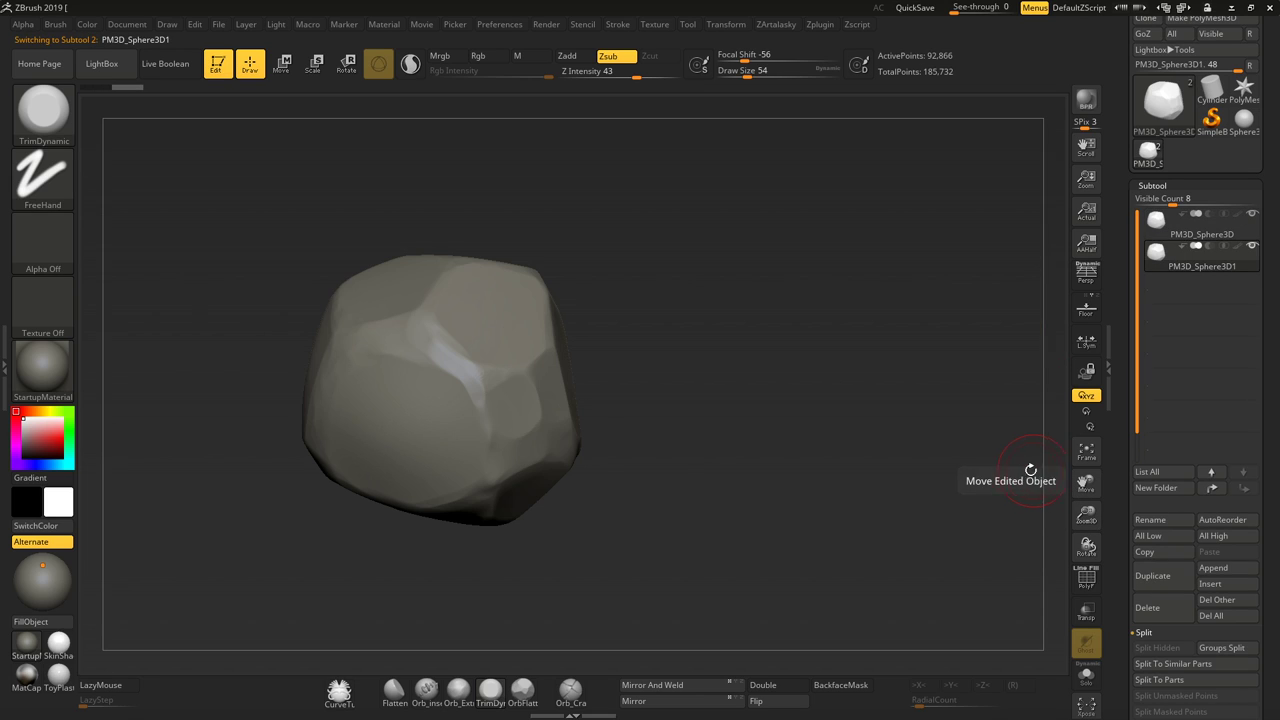
{"action": "left_click", "coordinate": [1253, 215]}
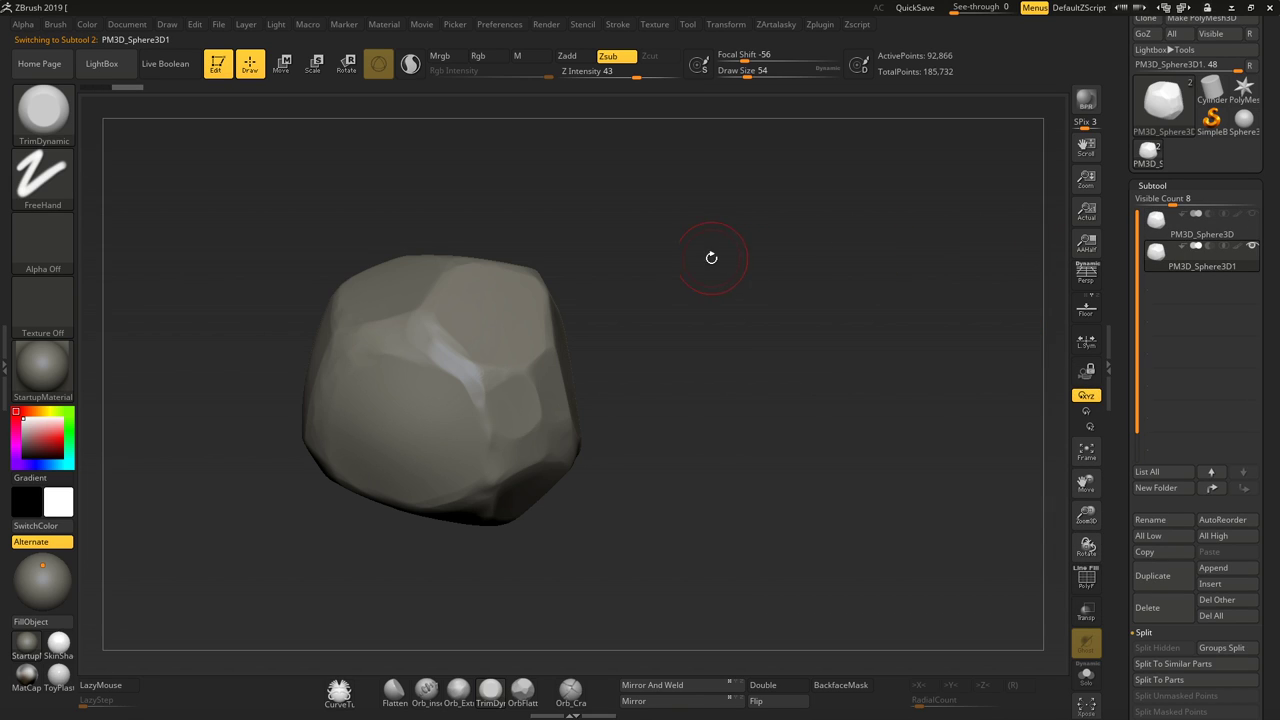
{"action": "left_click_drag", "start_coordinate": [709, 257], "coordinate": [699, 245]}
With the Move brush at Draw Size 422, stretch the rock into a wide, flattened boulder
{"action": "key", "text": "b"}
{"action": "key", "text": "m"}
{"action": "key", "text": "v"}
{"action": "left_click_drag", "start_coordinate": [760, 74], "coordinate": [798, 75]}
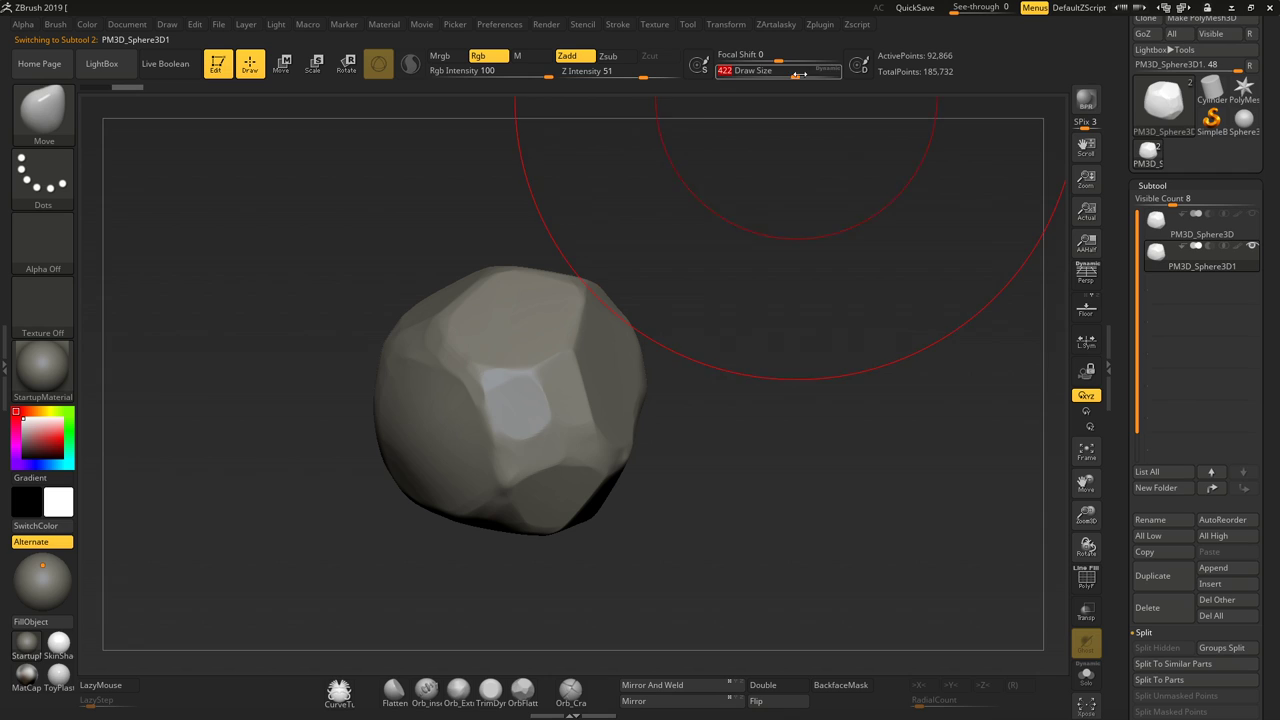
{"action": "left_click_drag", "start_coordinate": [619, 407], "coordinate": [770, 410]}
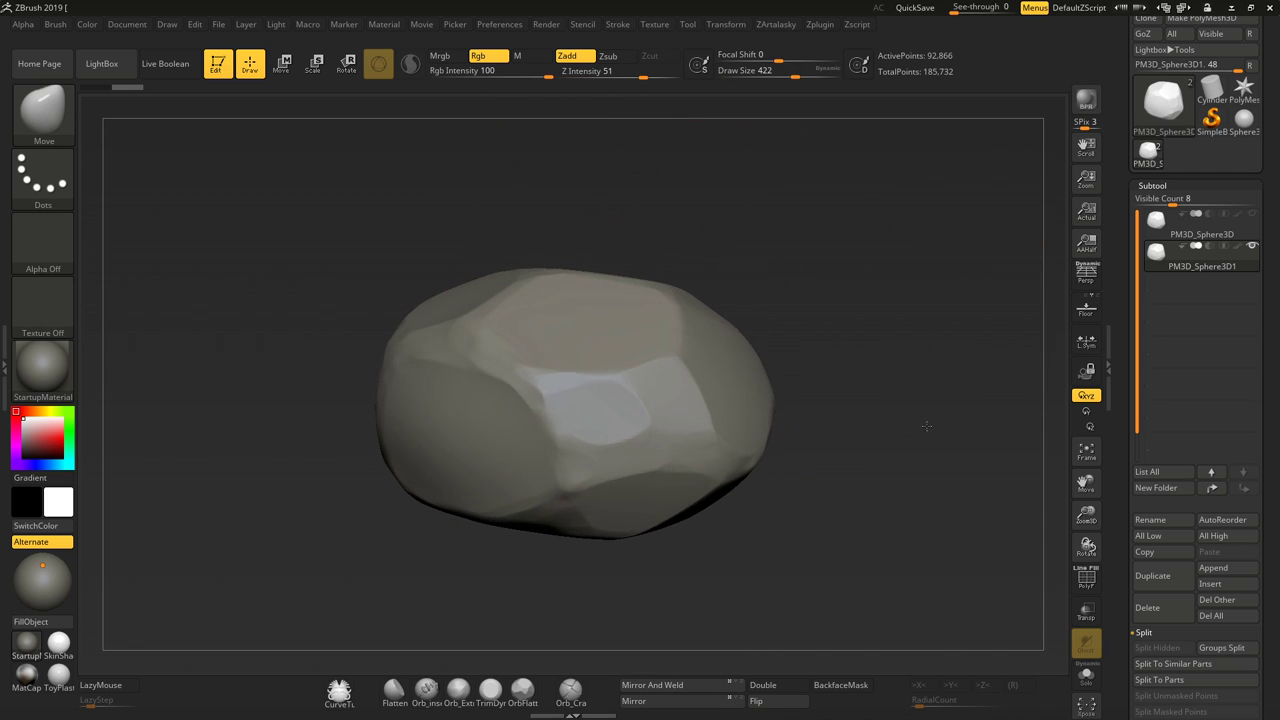
{"action": "mouse_move", "coordinate": [601, 197]}
{"action": "left_mouse_down"}
{"action": "mouse_move", "coordinate": [800, 397]}
{"action": "mouse_move", "coordinate": [433, 399]}
{"action": "left_mouse_up"}
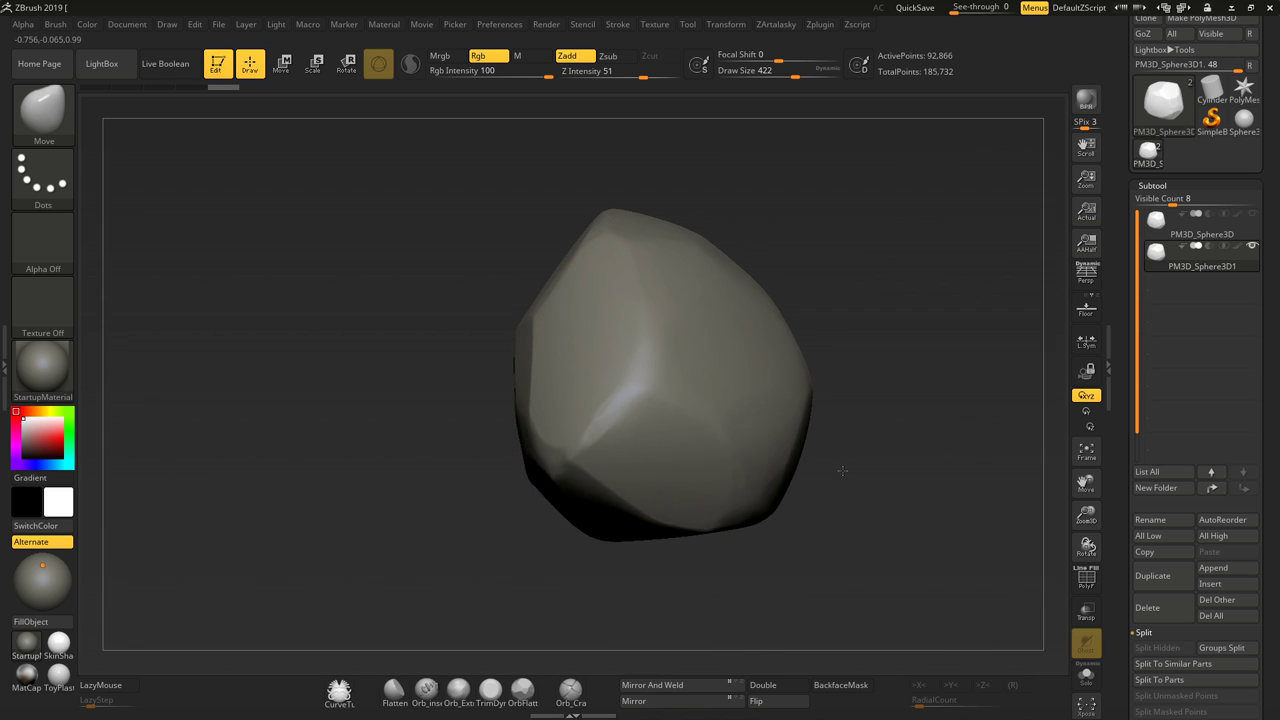
Return to TrimDynamic at Draw Size 83 and trim a flat facet into the rock's side
{"action": "key", "text": "b"}
{"action": "key", "text": "t"}
{"action": "key", "text": "d"}
{"action": "mouse_move", "coordinate": [943, 214]}
{"action": "left_mouse_down"}
{"action": "mouse_move", "coordinate": [557, 546]}
{"action": "mouse_move", "coordinate": [571, 414]}
{"action": "left_mouse_up"}
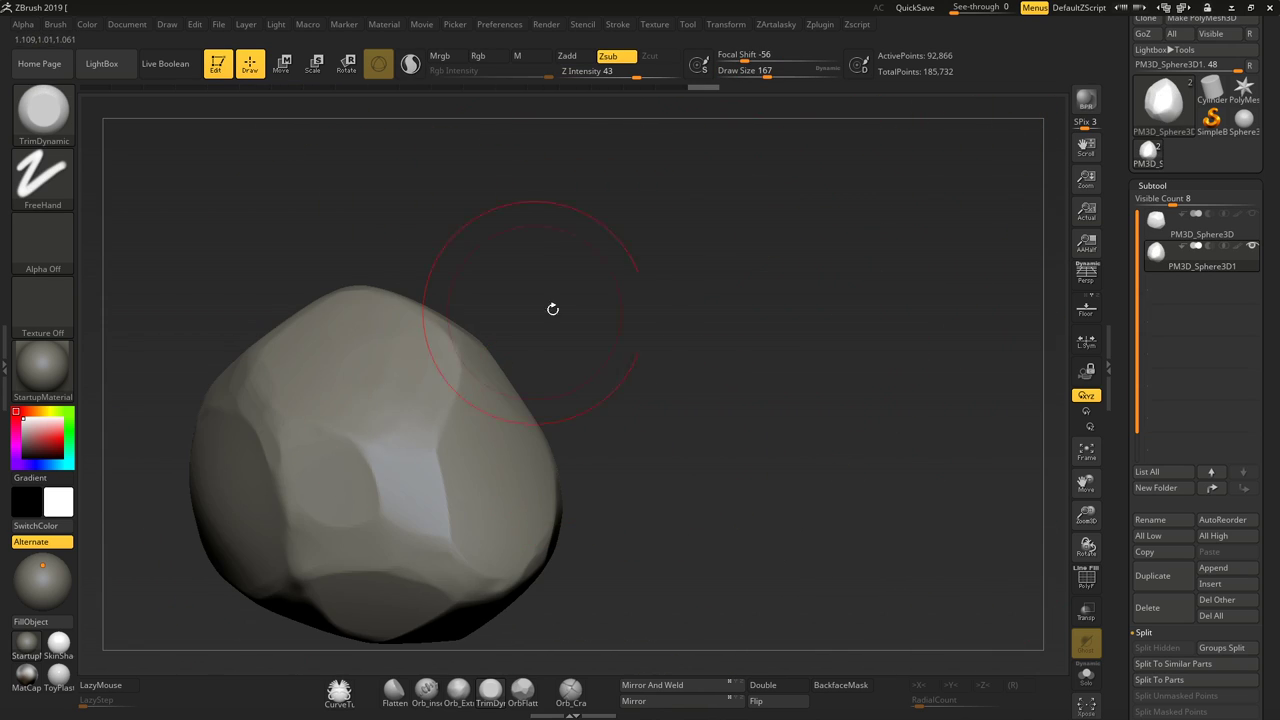
{"action": "mouse_move", "coordinate": [552, 306]}
{"action": "left_mouse_down"}
{"action": "mouse_move", "coordinate": [291, 430]}
{"action": "mouse_move", "coordinate": [300, 340]}
{"action": "mouse_move", "coordinate": [711, 371]}
{"action": "left_mouse_up"}
{"action": "left_click_drag", "start_coordinate": [770, 72], "coordinate": [751, 75]}
{"action": "mouse_move", "coordinate": [803, 380]}
{"action": "left_mouse_down"}
{"action": "mouse_move", "coordinate": [587, 418]}
{"action": "mouse_move", "coordinate": [593, 429]}
{"action": "left_mouse_up"}
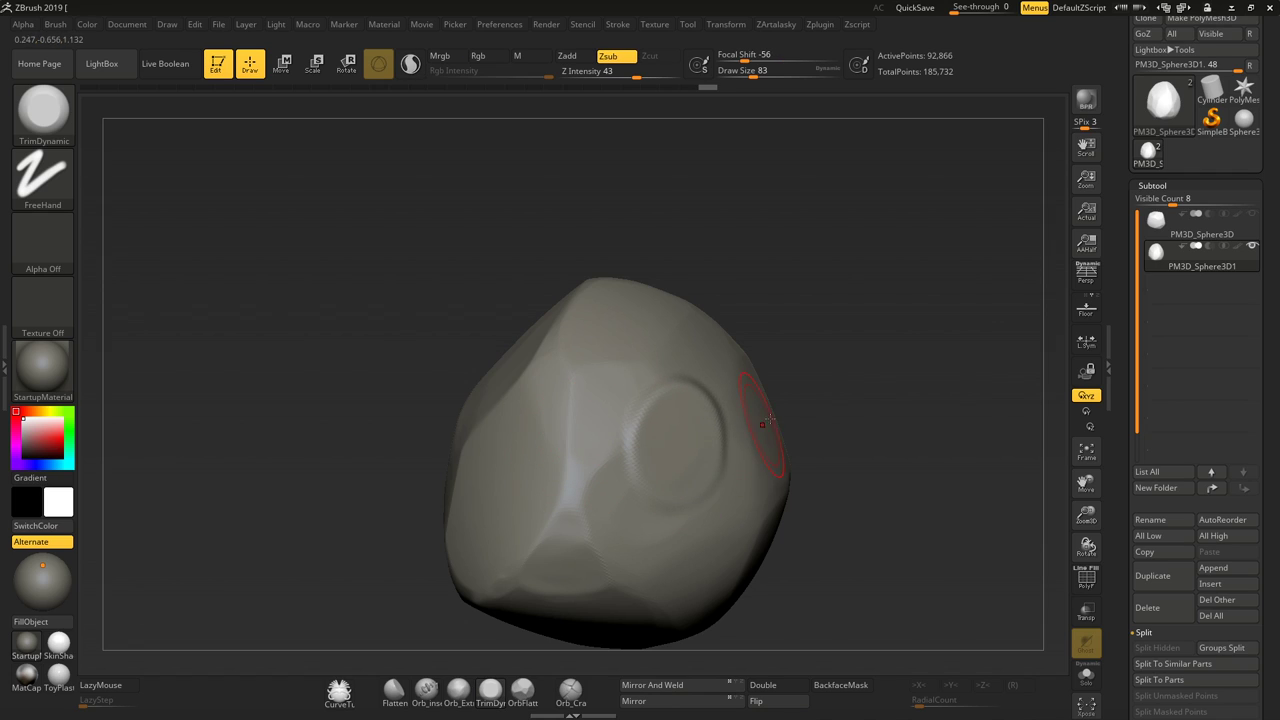
{"action": "left_click_drag", "start_coordinate": [678, 425], "coordinate": [678, 413]}
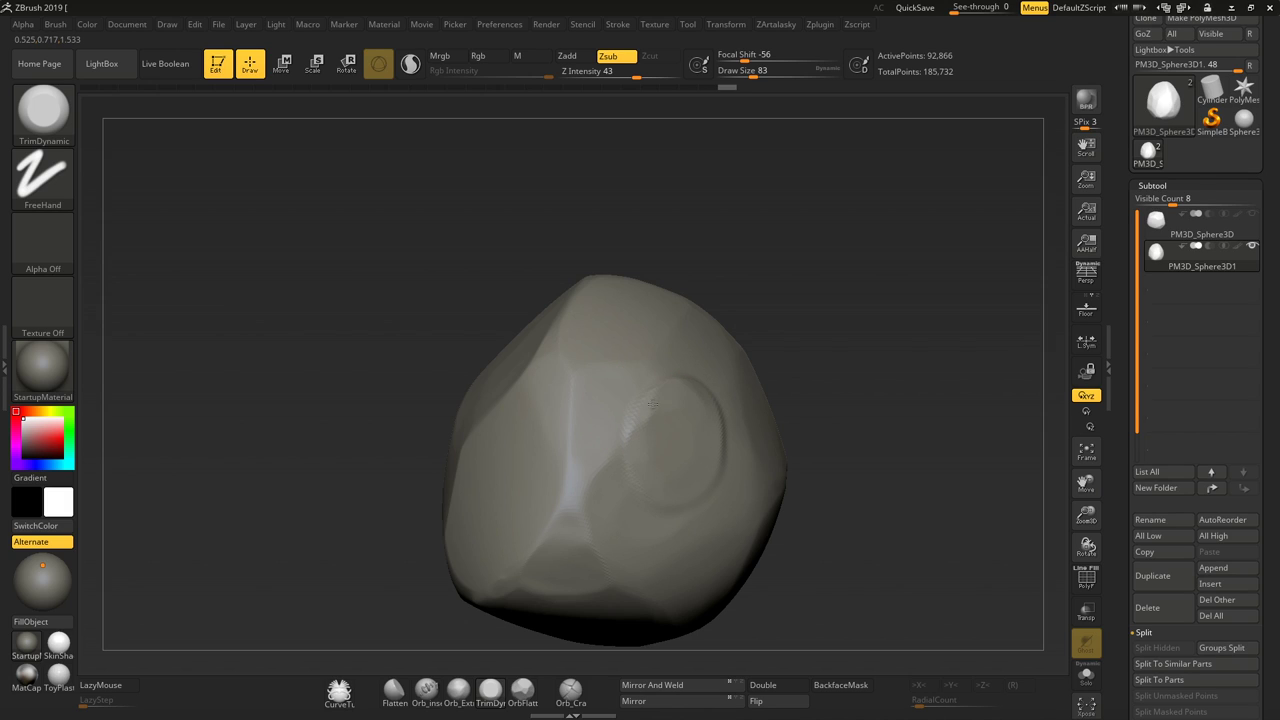
Trim ridges across the round bump, then smooth the wrinkled detail in the rock's centre
{"action": "right_click_drag", "start_coordinate": [745, 438], "coordinate": [716, 377]}
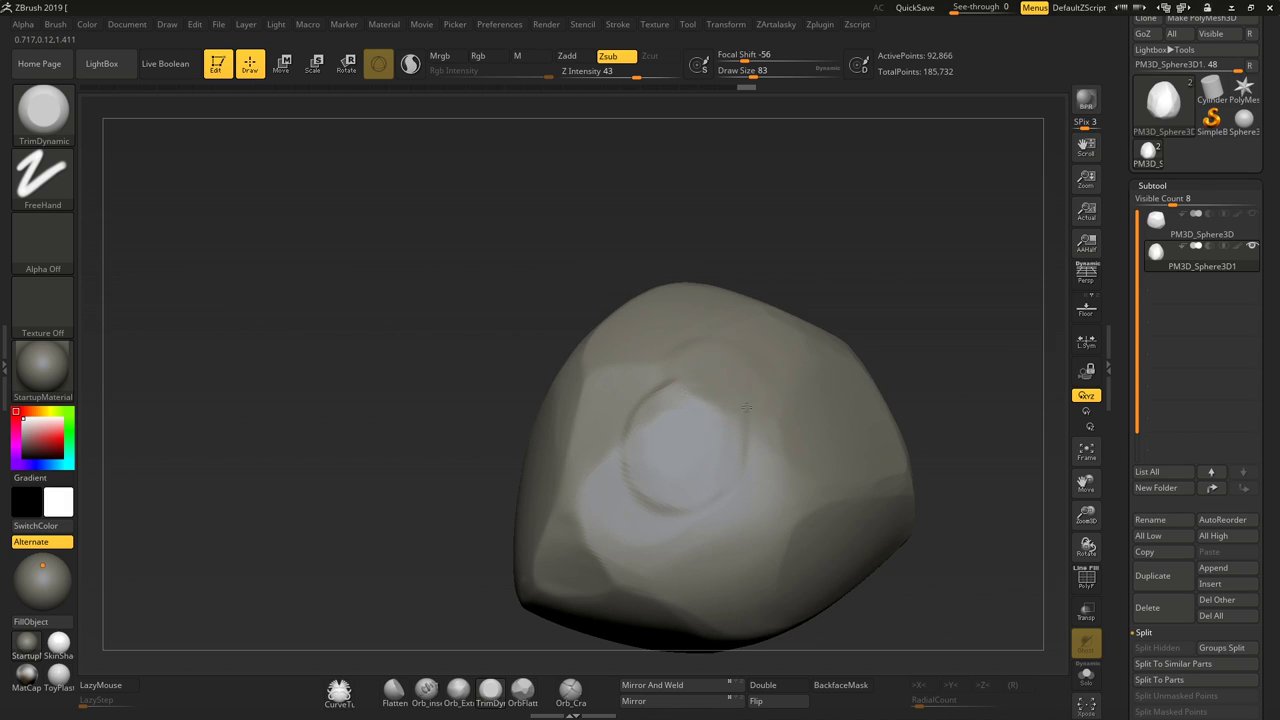
{"action": "mouse_move", "coordinate": [746, 407]}
{"action": "left_mouse_down"}
{"action": "mouse_move", "coordinate": [743, 386]}
{"action": "mouse_move", "coordinate": [744, 499]}
{"action": "left_mouse_up"}
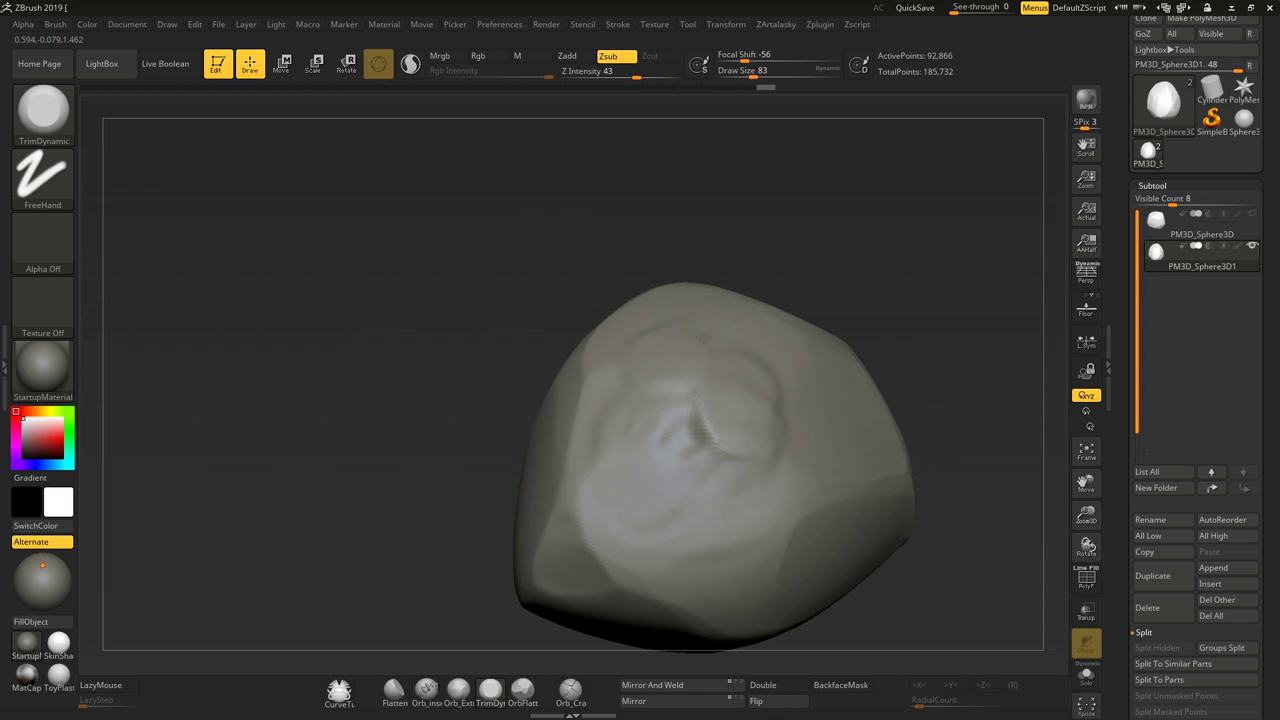
{"action": "left_click_drag", "start_coordinate": [924, 287], "coordinate": [680, 320]}
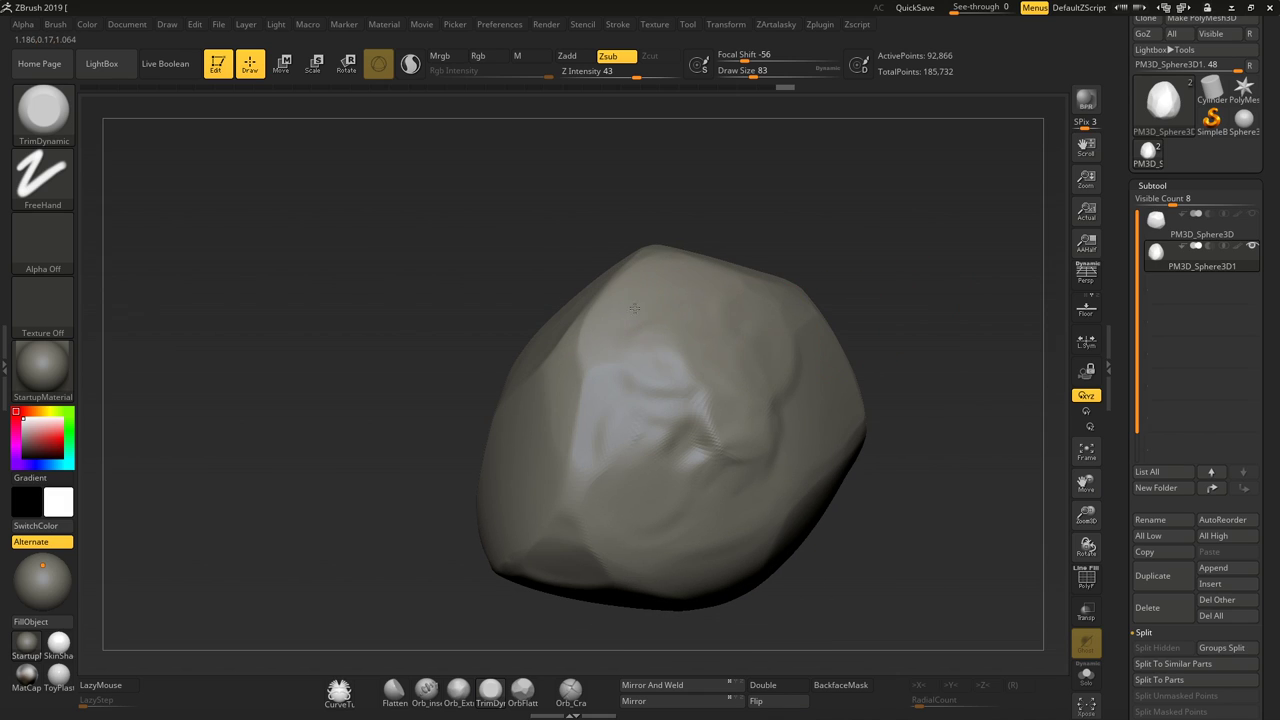
{"action": "left_click_drag", "start_coordinate": [656, 370], "coordinate": [691, 447], "text": "shift"}
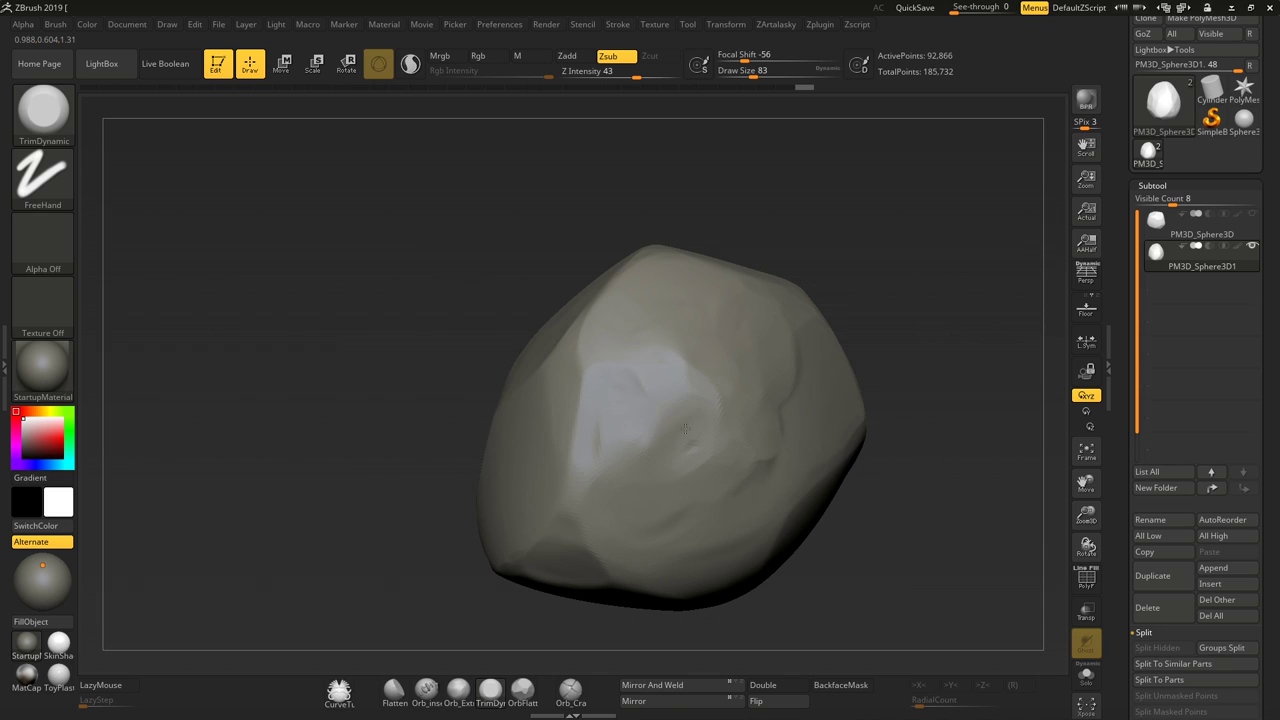
Subdivide the rock with Ctrl+D to 371,458 active points
{"action": "left_click_drag", "start_coordinate": [937, 291], "coordinate": [786, 392]}
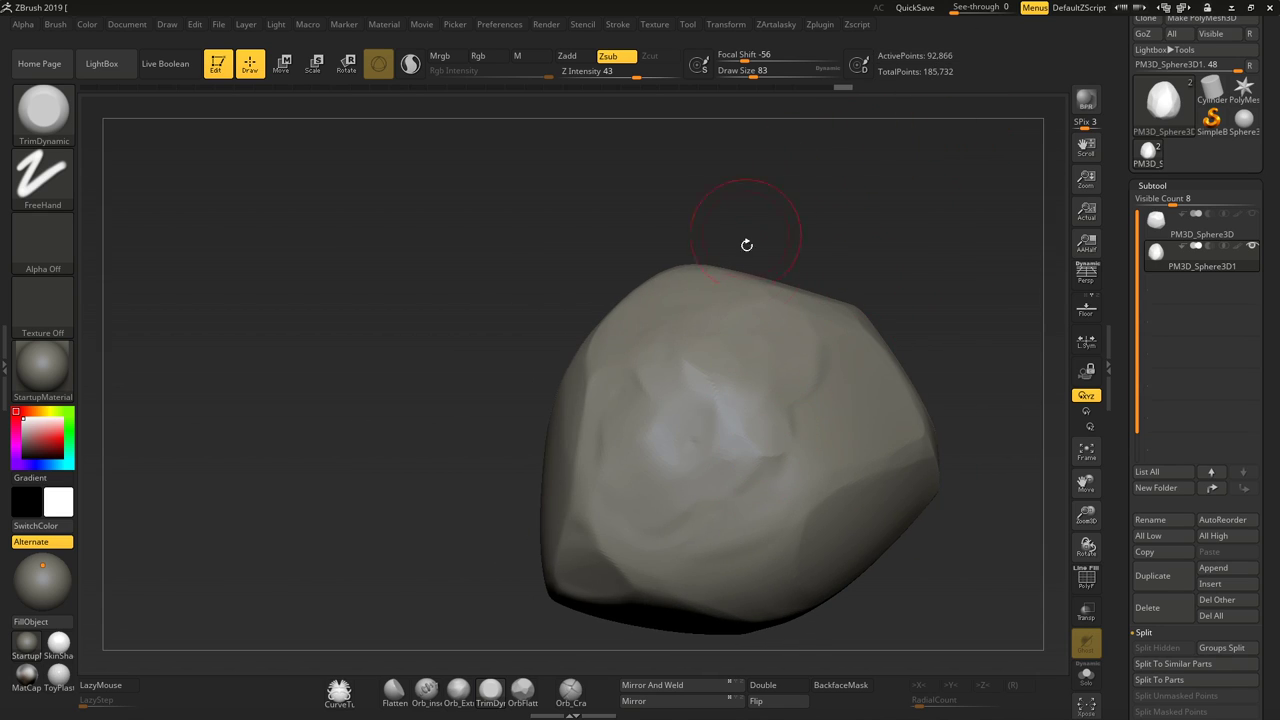
{"action": "key", "text": "ctrl+d"}
{"action": "mouse_move", "coordinate": [807, 463]}
{"action": "right_mouse_down", "text": "alt"}
{"action": "mouse_move", "coordinate": [737, 413]}
{"action": "mouse_move", "coordinate": [510, 470]}
{"action": "mouse_move", "coordinate": [380, 194]}
{"action": "right_mouse_up", "text": "alt"}
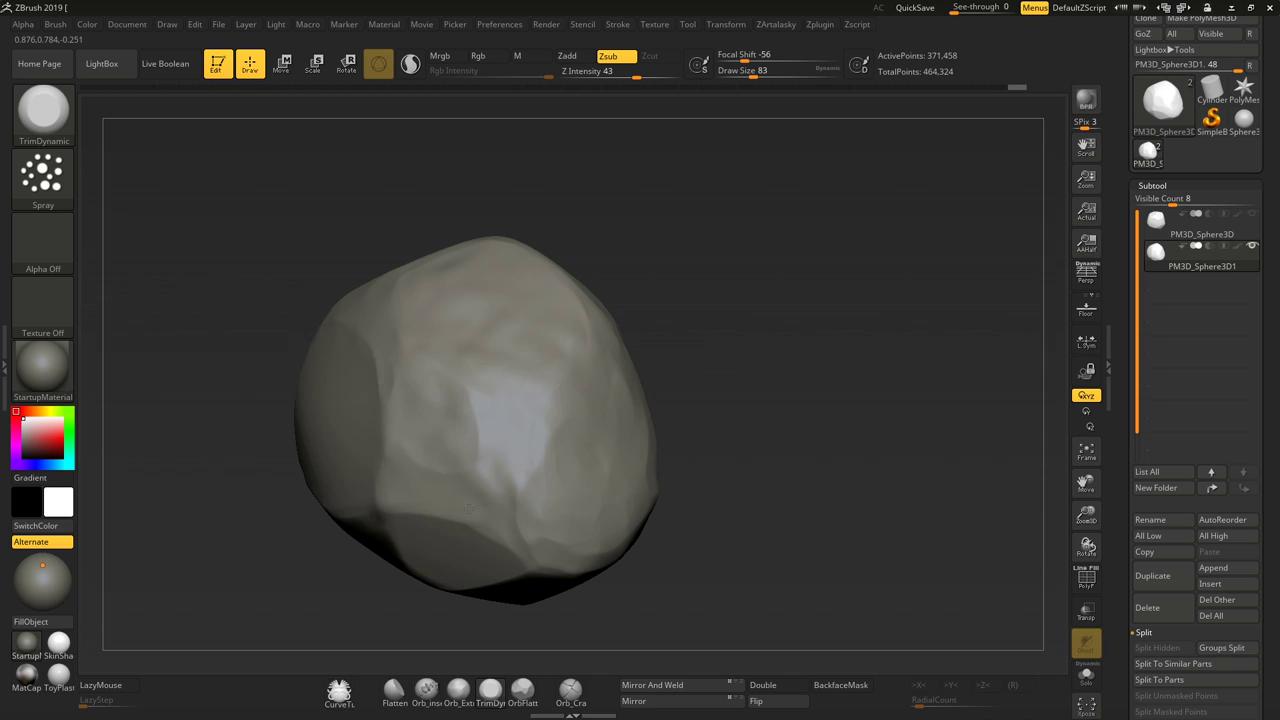
Set the TrimDynamic brush stroke to Spray
{"action": "left_click", "coordinate": [43, 175]}
{"action": "left_click", "coordinate": [128, 186]}
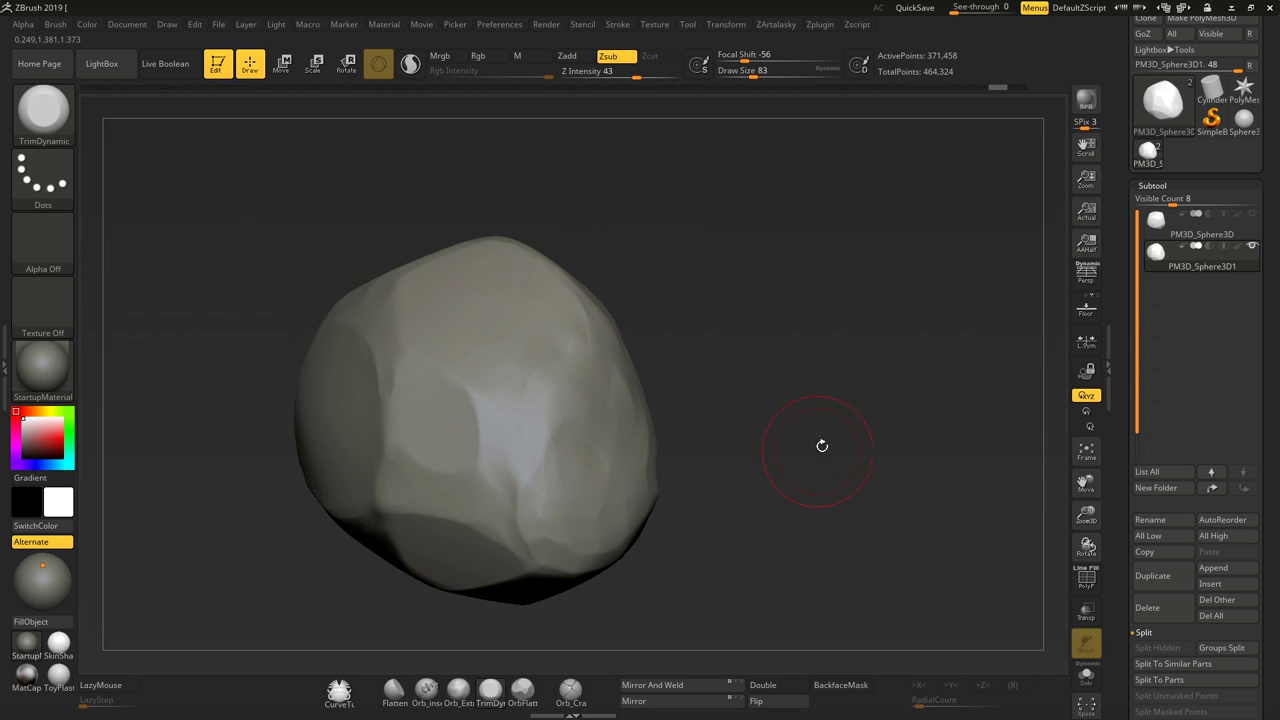
{"action": "right_click_drag", "start_coordinate": [307, 242], "coordinate": [280, 236]}
{"action": "left_click", "coordinate": [43, 175]}
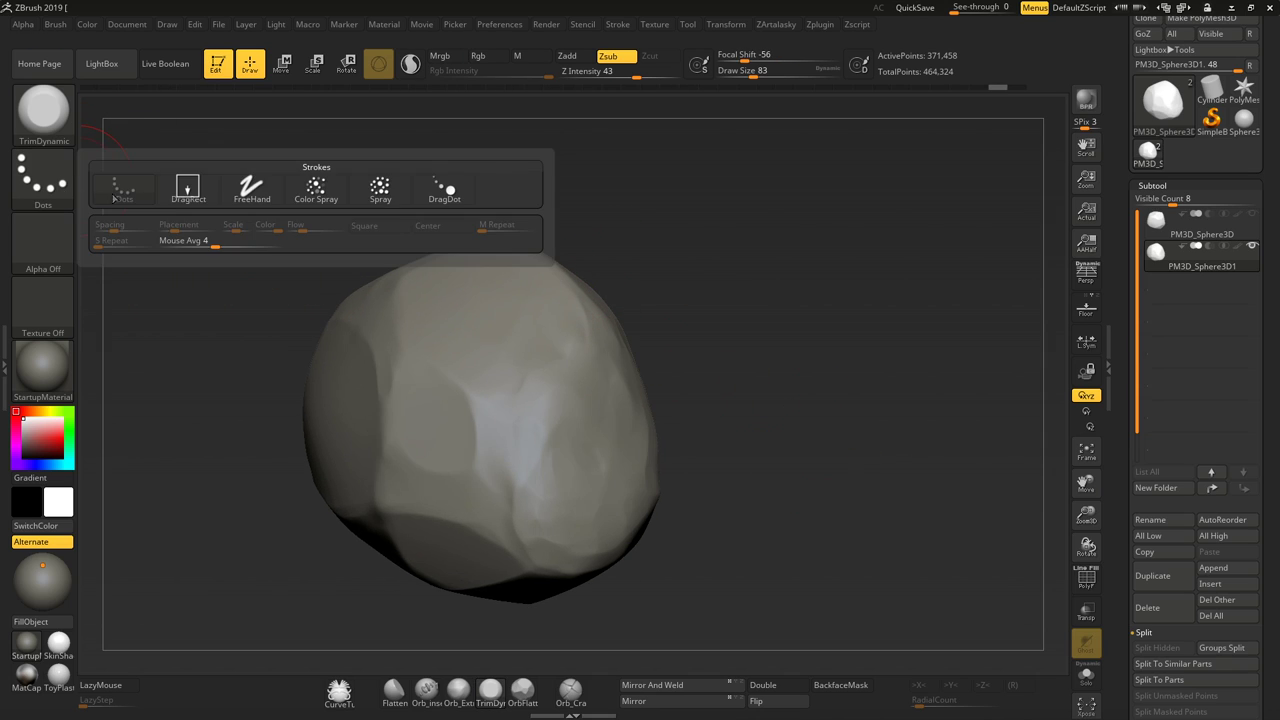
{"action": "left_click", "coordinate": [379, 196]}
Spray rough pitted texture over the rock's upper surface, then restore the FreeHand stroke
{"action": "right_click_drag", "start_coordinate": [606, 207], "coordinate": [623, 249]}
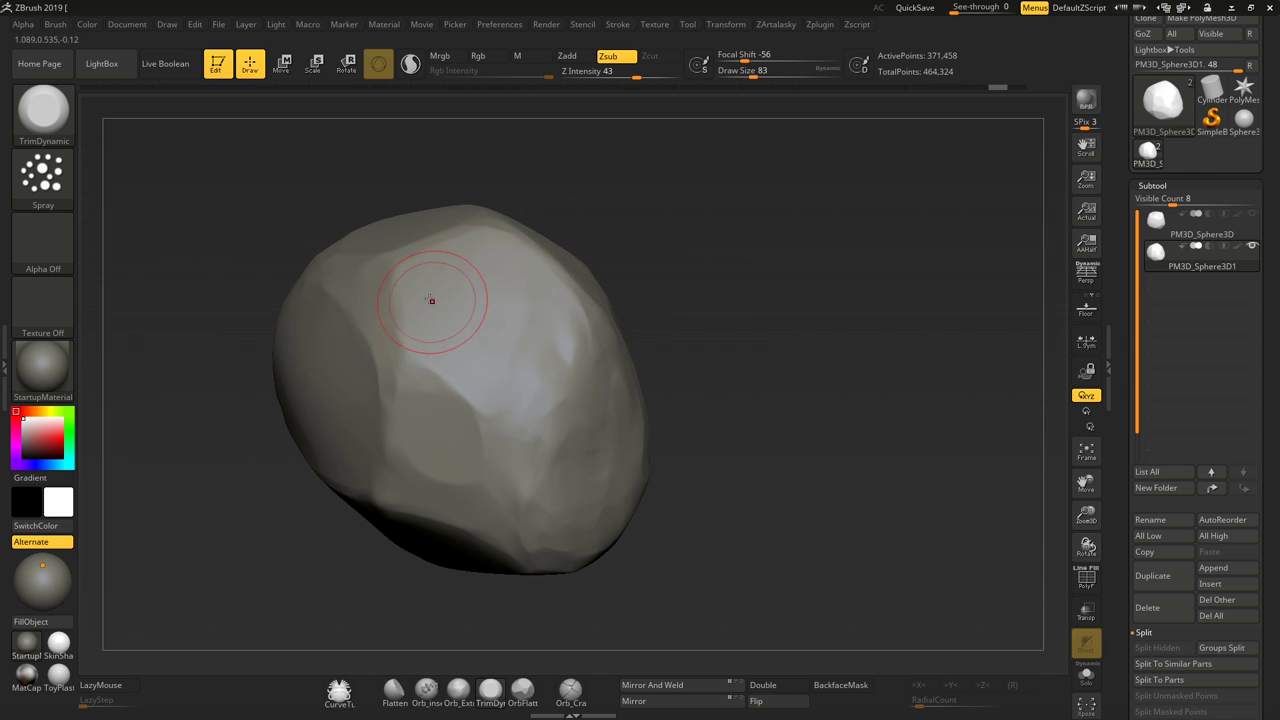
{"action": "left_click_drag", "start_coordinate": [491, 337], "coordinate": [451, 306], "text": "shift"}
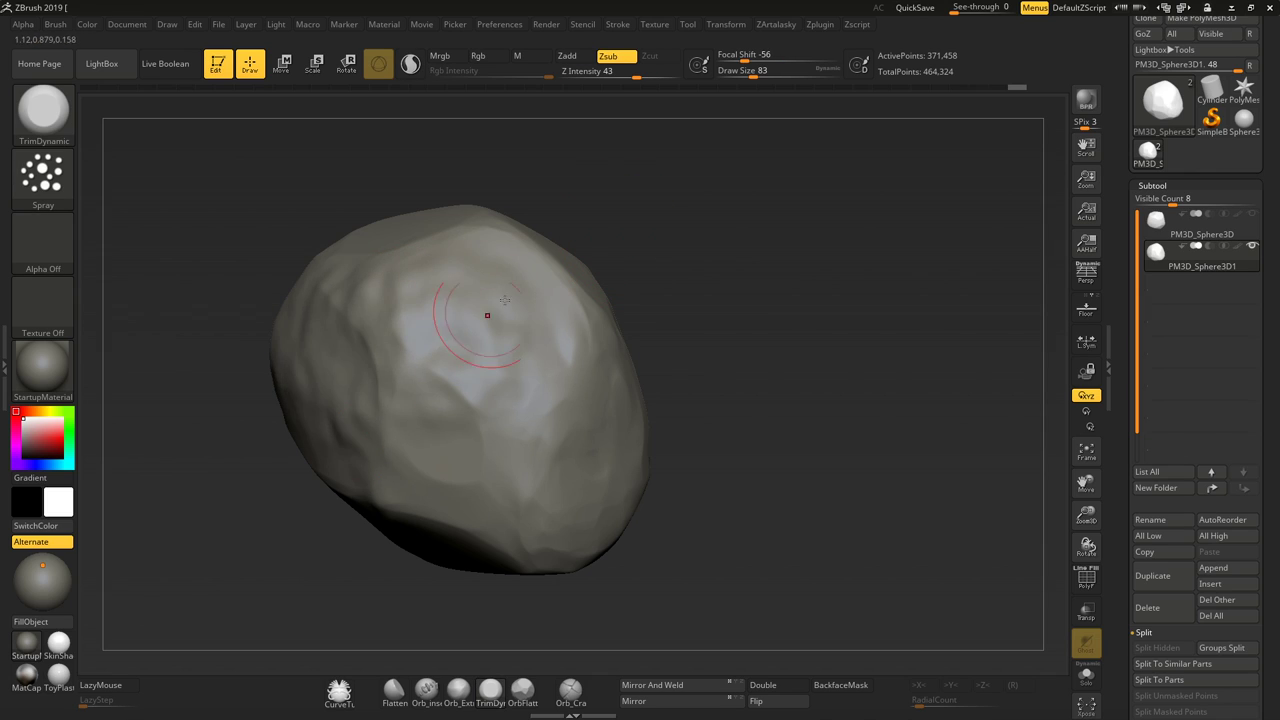
{"action": "mouse_move", "coordinate": [488, 316]}
{"action": "right_mouse_down"}
{"action": "mouse_move", "coordinate": [492, 285]}
{"action": "mouse_move", "coordinate": [473, 317]}
{"action": "right_mouse_up"}
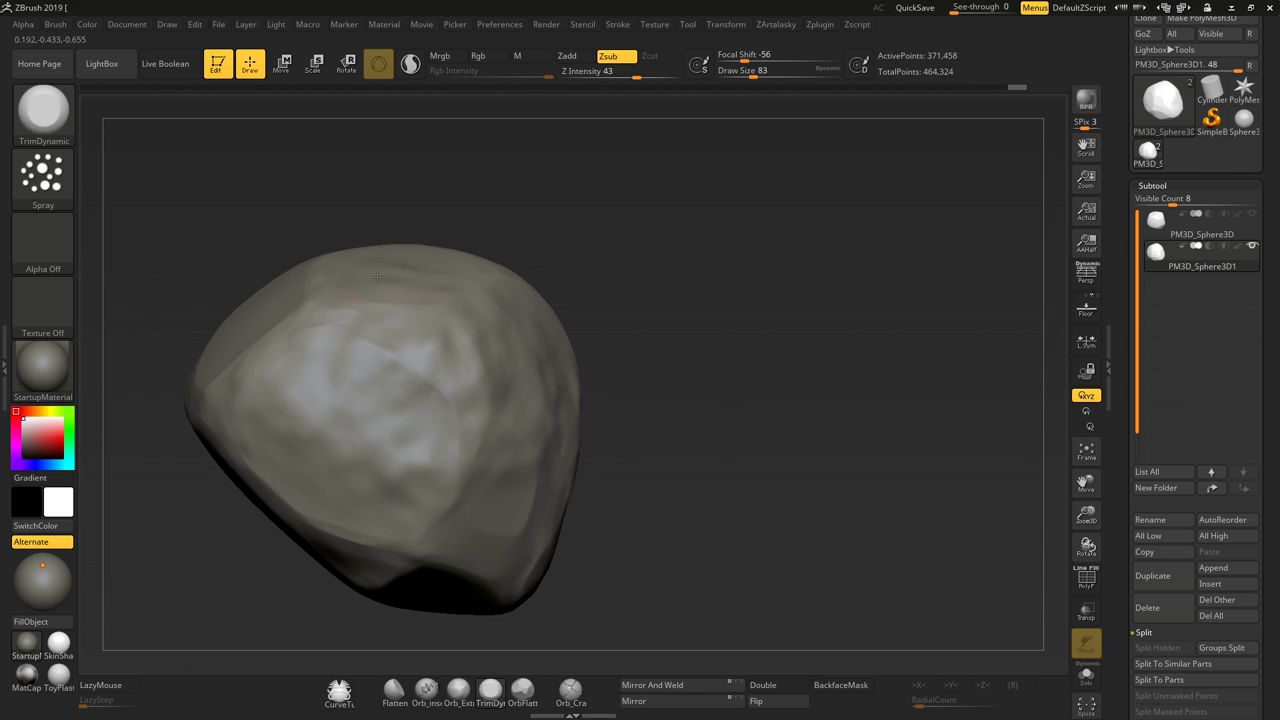
{"action": "right_click_drag", "start_coordinate": [377, 277], "coordinate": [397, 251]}
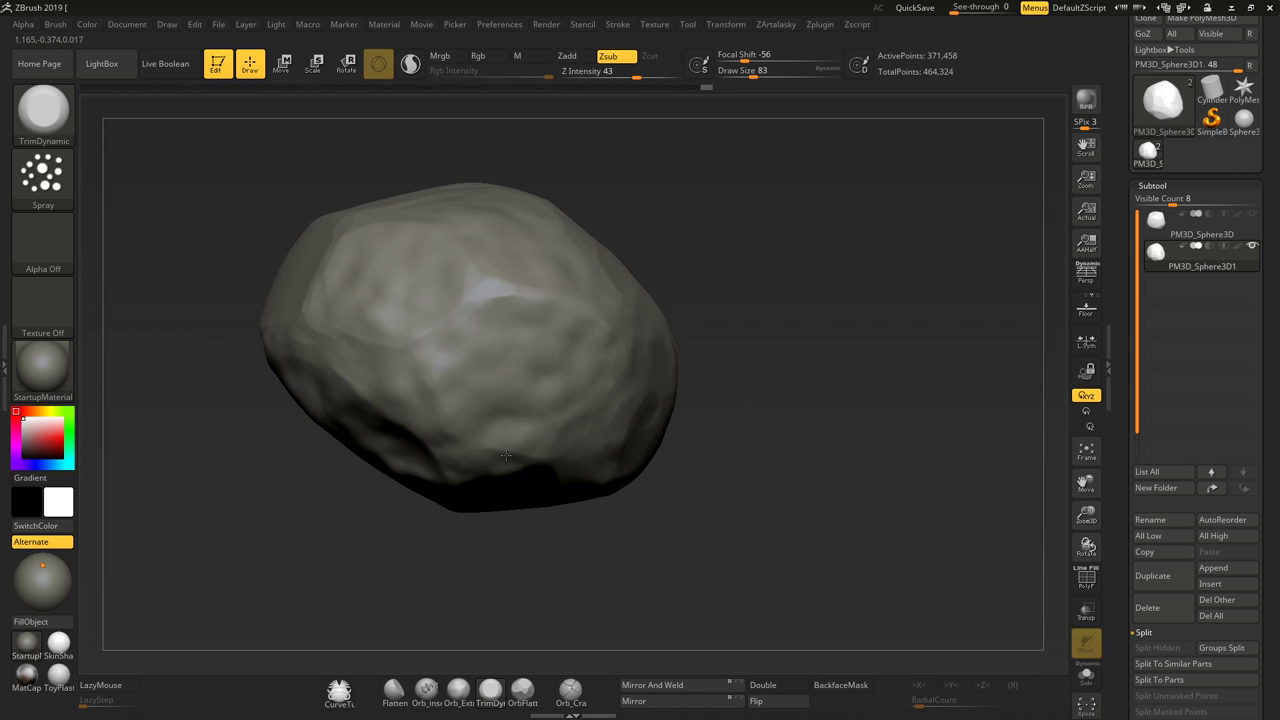
{"action": "mouse_move", "coordinate": [506, 456]}
{"action": "right_mouse_down"}
{"action": "mouse_move", "coordinate": [711, 289]}
{"action": "mouse_move", "coordinate": [392, 513]}
{"action": "right_mouse_up"}
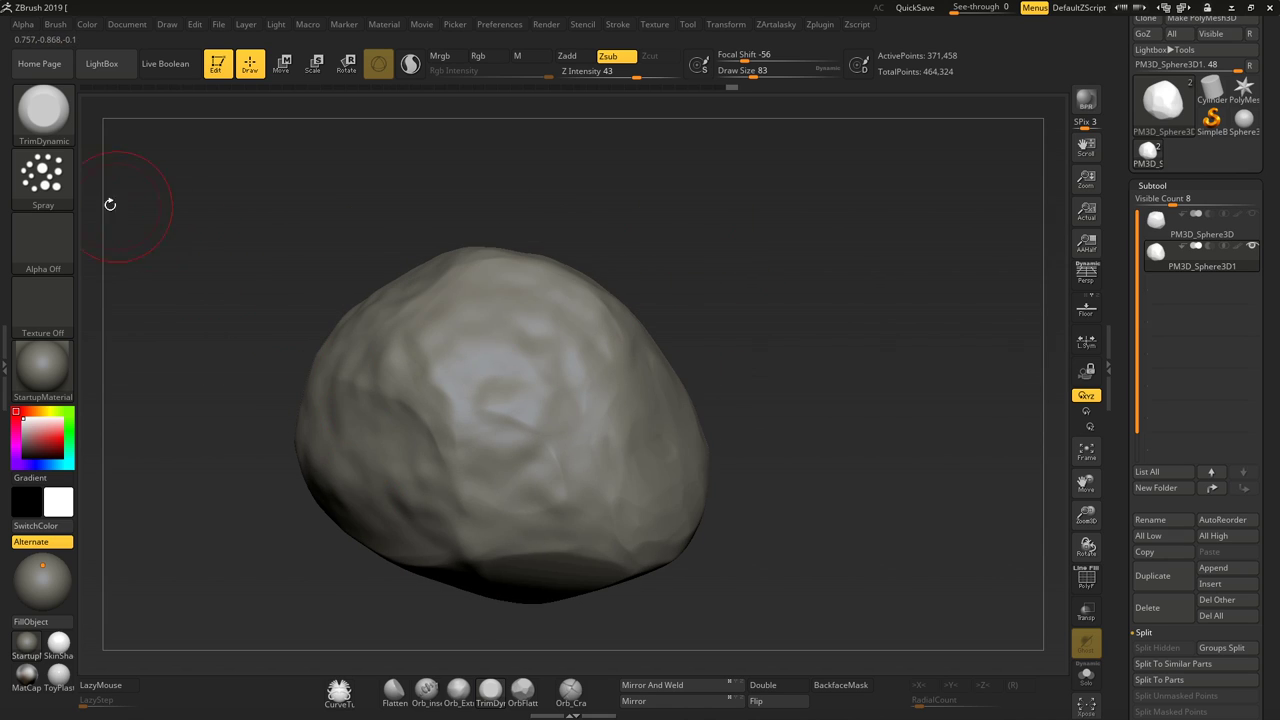
{"action": "left_click", "coordinate": [42, 175]}
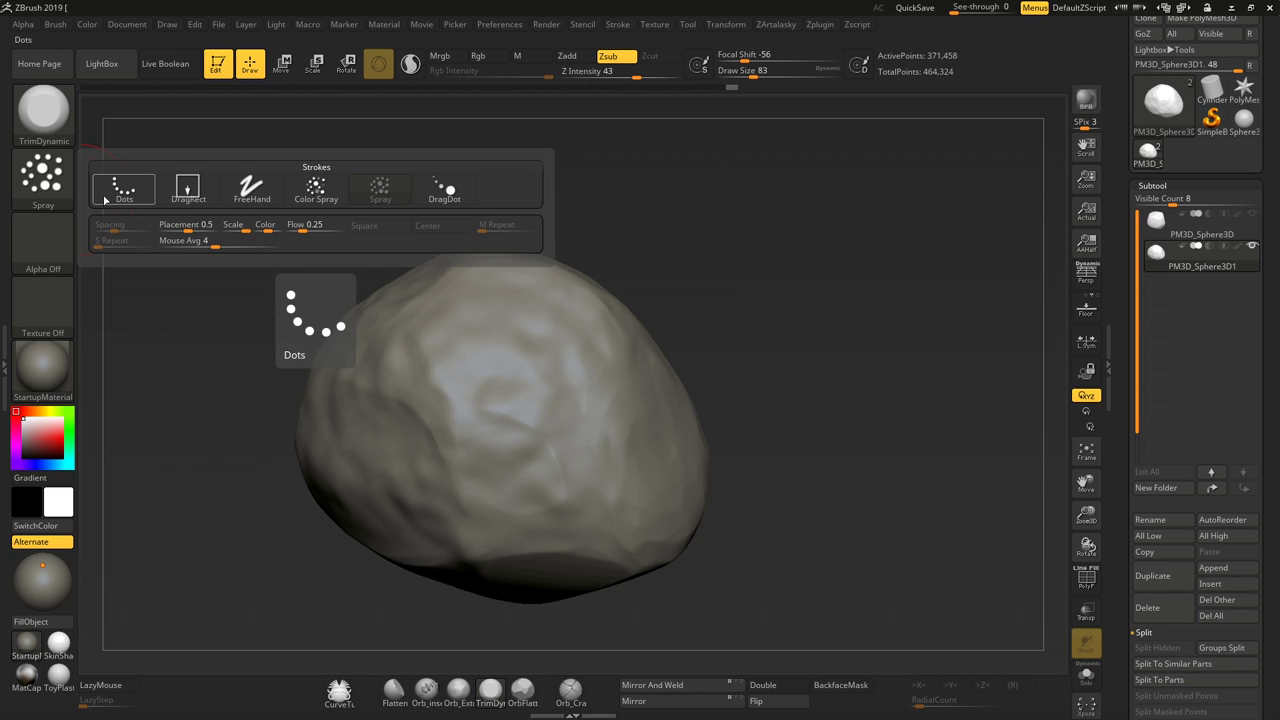
{"action": "left_click", "coordinate": [254, 192]}
Enlarge TrimDynamic to size 99 and trim a large flat patch into the rock's centre
{"action": "right_click_drag", "start_coordinate": [604, 313], "coordinate": [675, 271]}
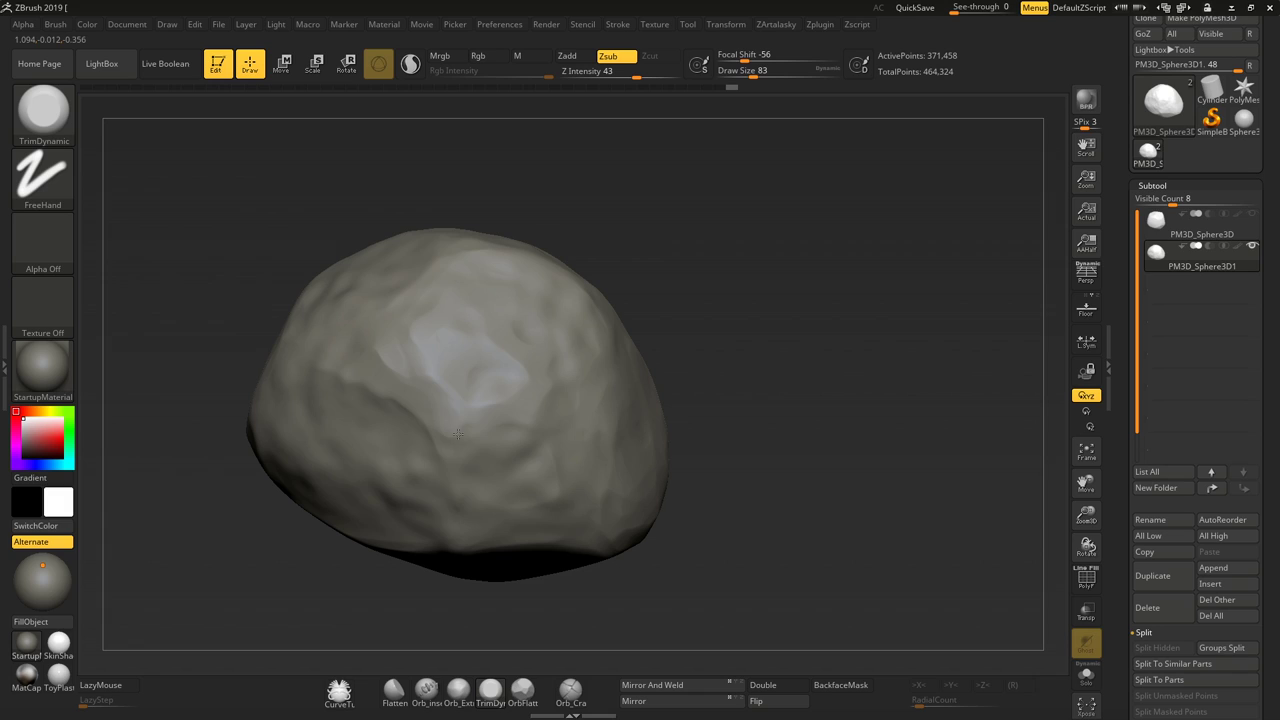
{"action": "key", "text": "bracketright"}
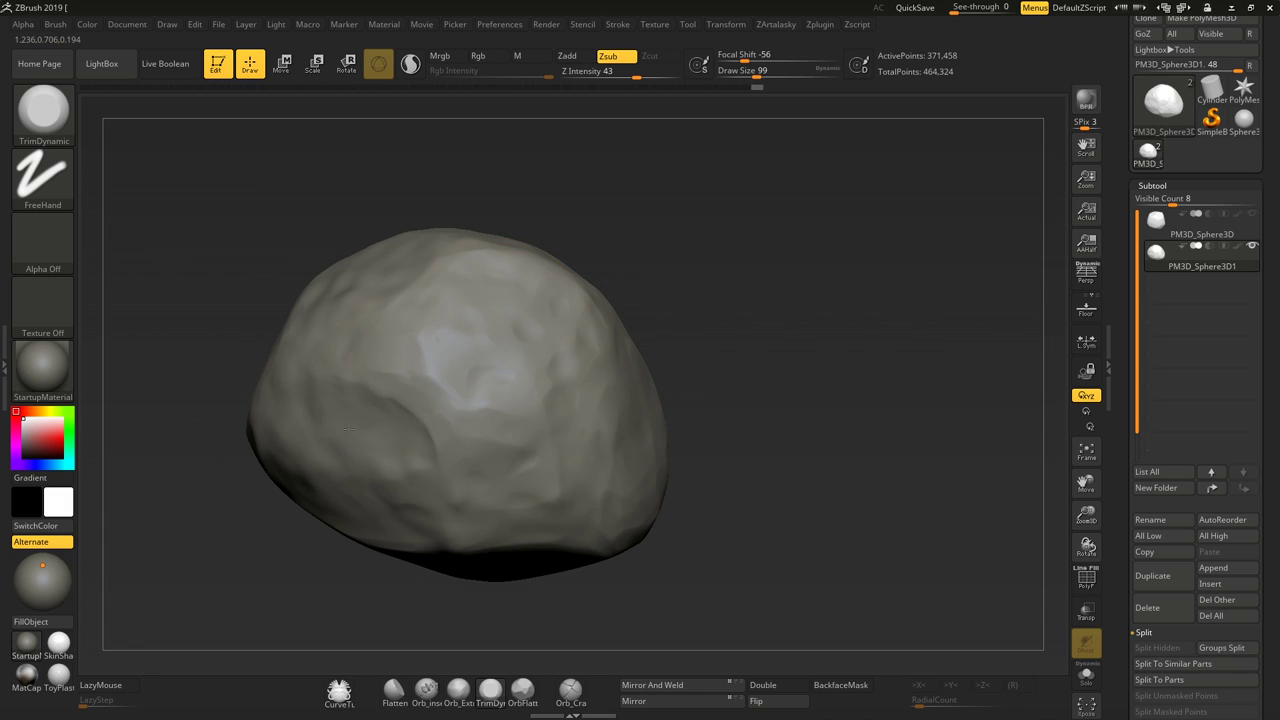
{"action": "right_click_drag", "start_coordinate": [532, 478], "coordinate": [556, 380]}
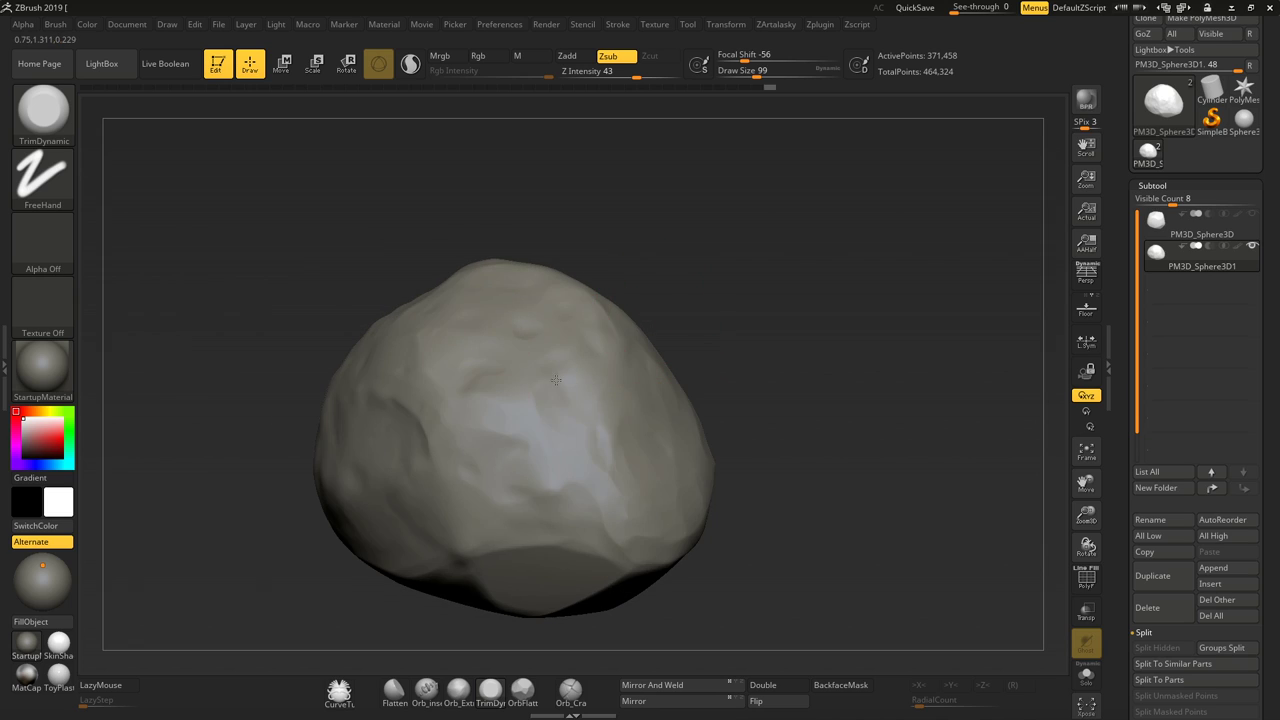
{"action": "right_click_drag", "start_coordinate": [465, 521], "coordinate": [511, 448]}
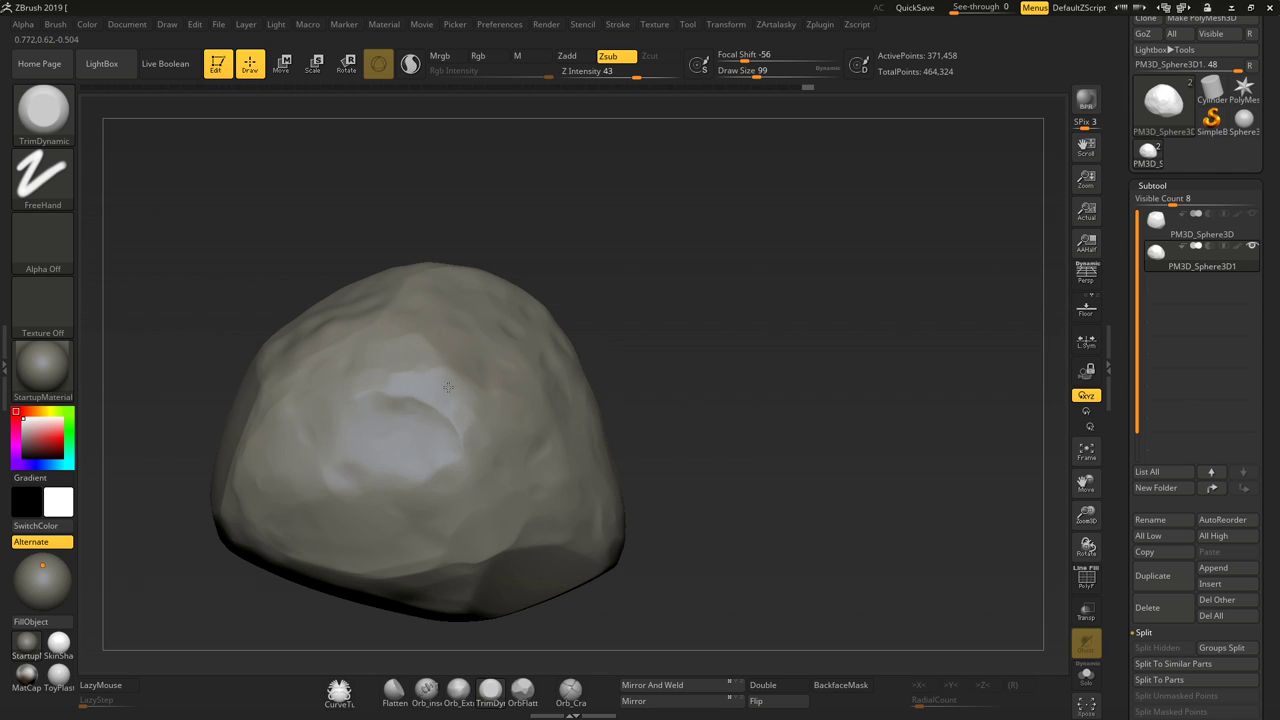
{"action": "left_click_drag", "start_coordinate": [400, 420], "coordinate": [484, 358]}
{"action": "mouse_move", "coordinate": [484, 359]}
{"action": "right_mouse_down"}
{"action": "mouse_move", "coordinate": [512, 377]}
{"action": "mouse_move", "coordinate": [463, 278]}
{"action": "right_mouse_up"}
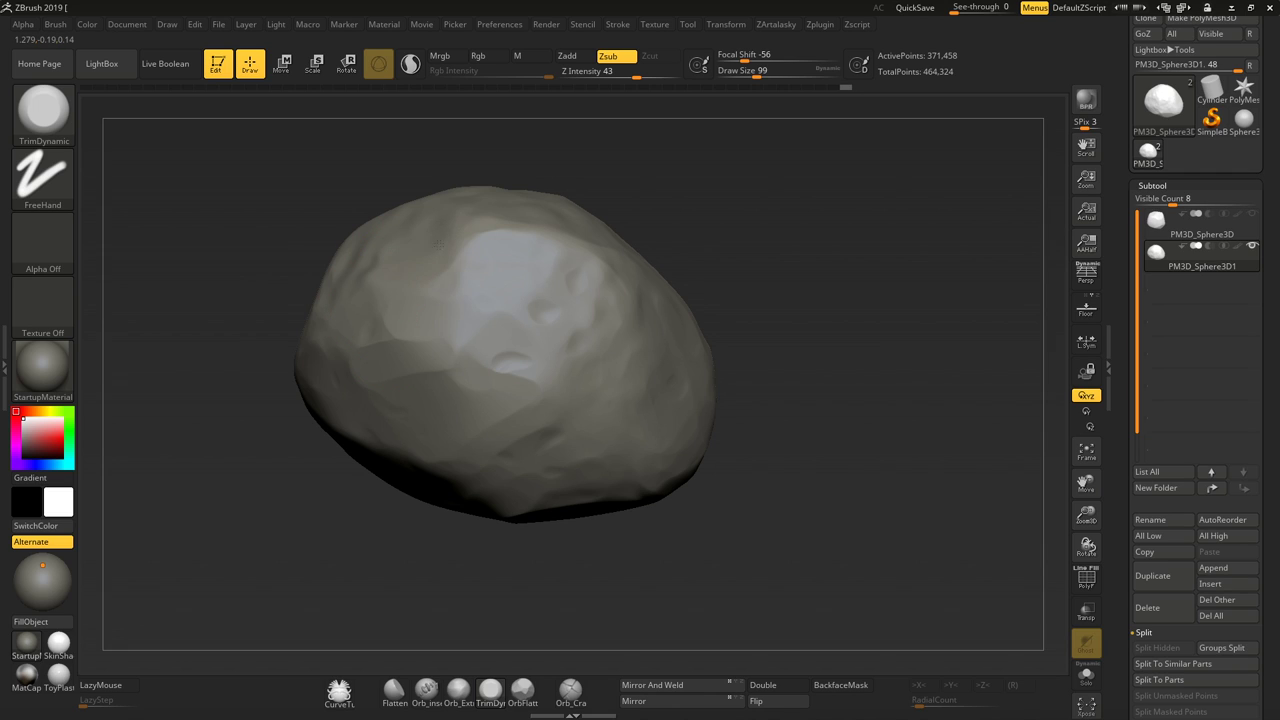
{"action": "right_click_drag", "start_coordinate": [484, 302], "coordinate": [620, 466]}
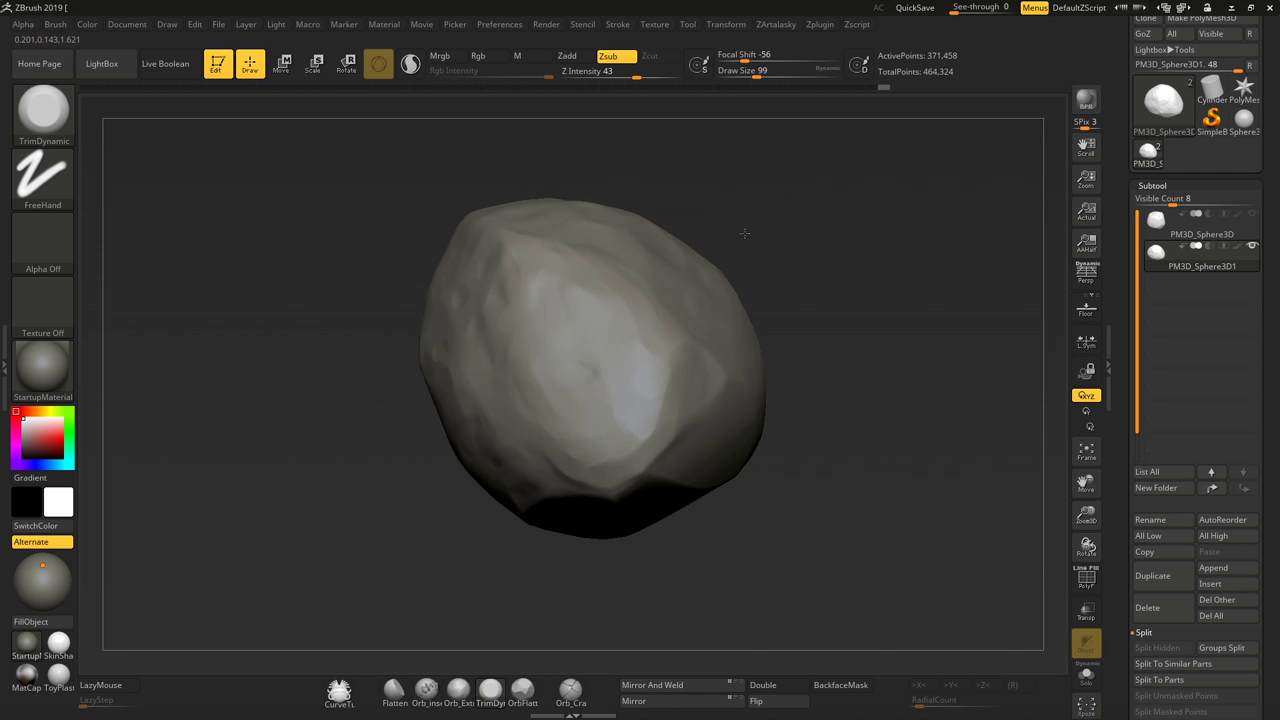
{"action": "right_click_drag", "start_coordinate": [735, 496], "coordinate": [594, 490]}
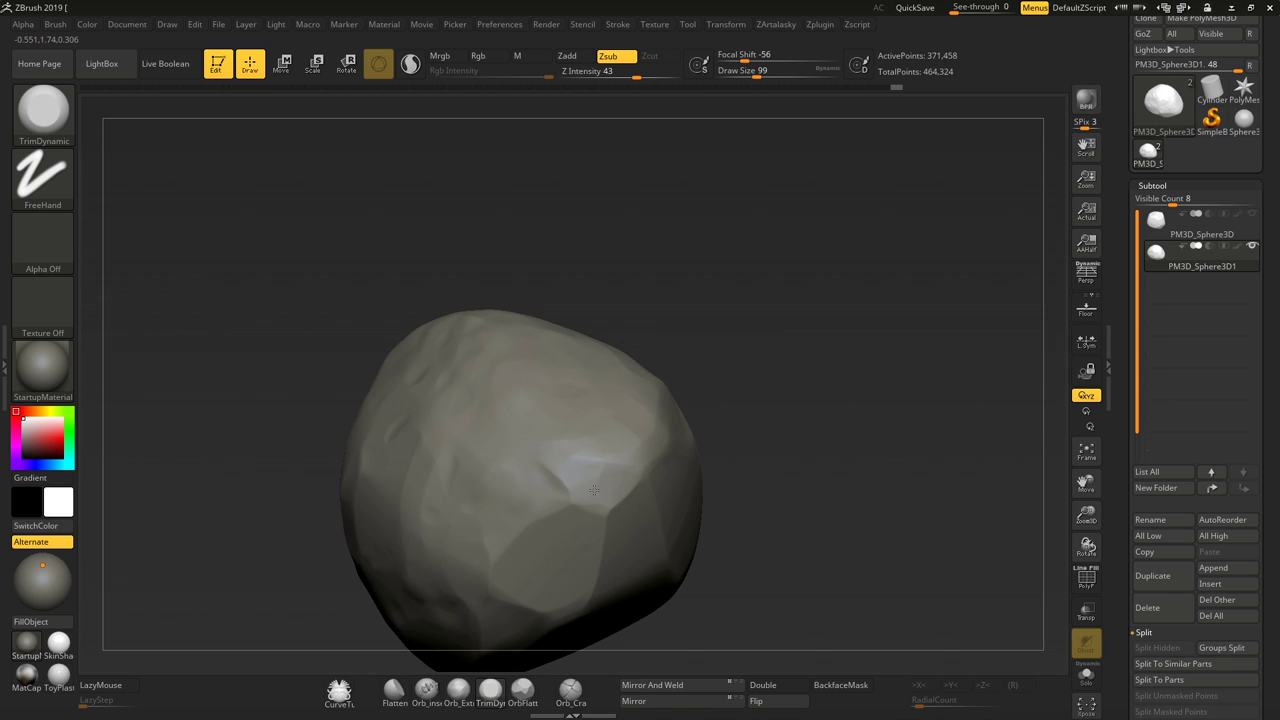
{"action": "right_click_drag", "start_coordinate": [724, 375], "coordinate": [328, 334]}
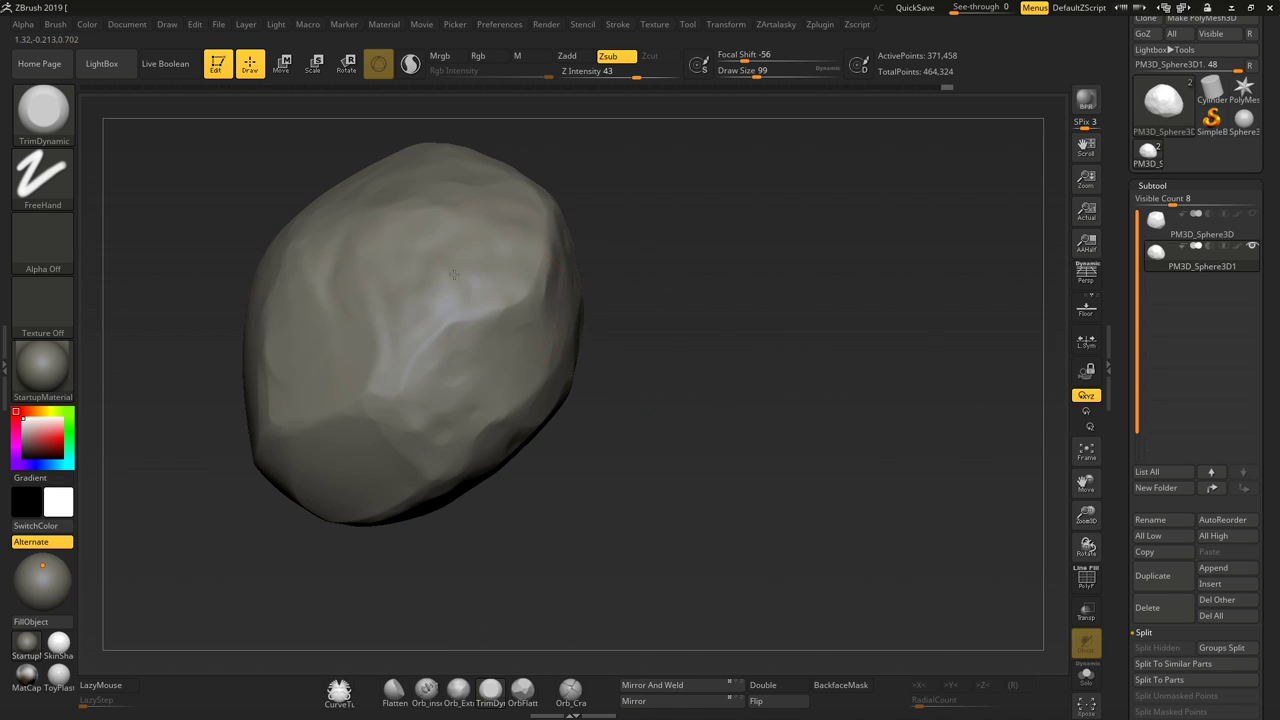
{"action": "right_click_drag", "start_coordinate": [619, 467], "coordinate": [378, 481]}
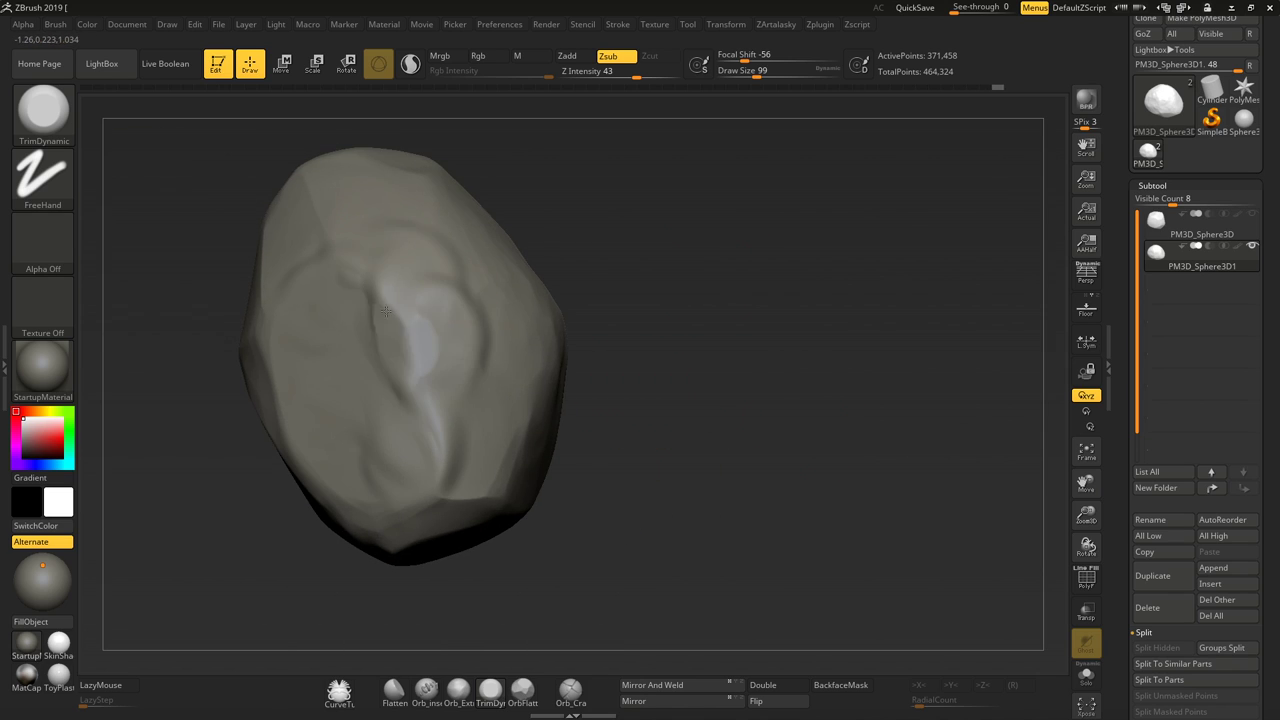
{"action": "mouse_move", "coordinate": [571, 411]}
{"action": "right_mouse_down"}
{"action": "mouse_move", "coordinate": [276, 427]}
{"action": "mouse_move", "coordinate": [371, 357]}
{"action": "mouse_move", "coordinate": [971, 409]}
{"action": "right_mouse_up"}
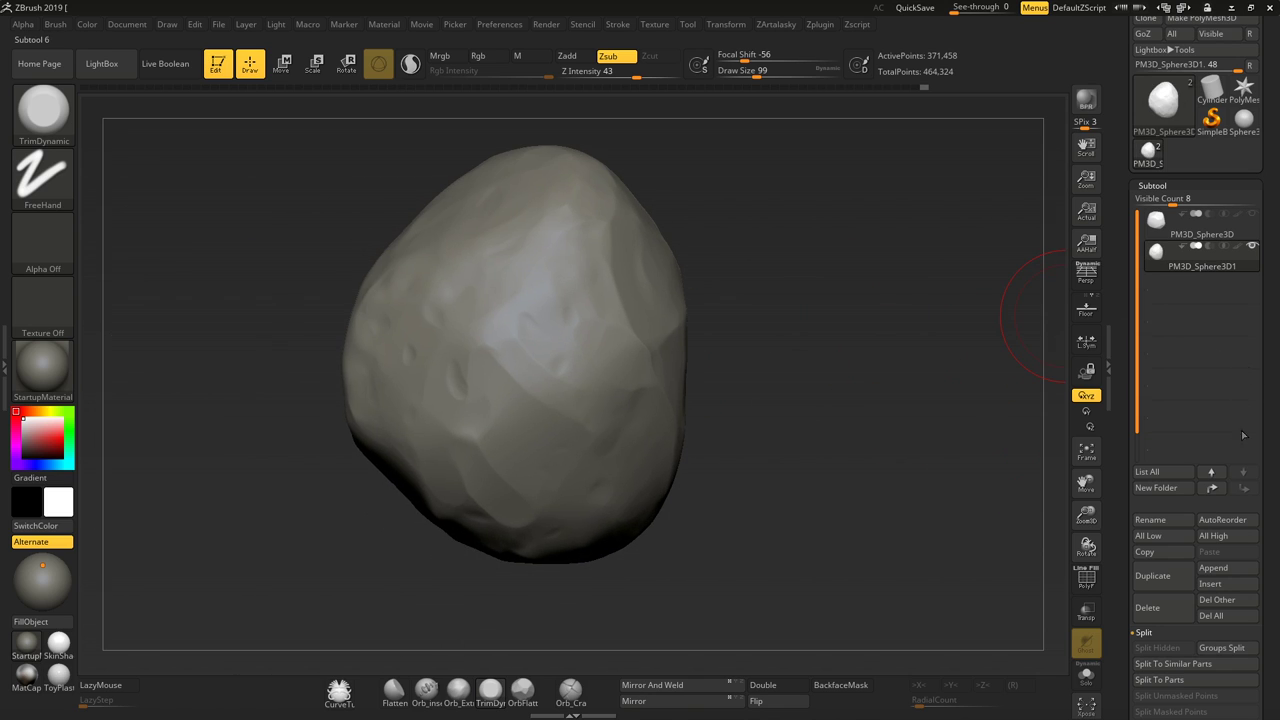
Duplicate the trimmed rock into a new subtool from the Subtool palette
{"action": "left_click", "coordinate": [1145, 587]}
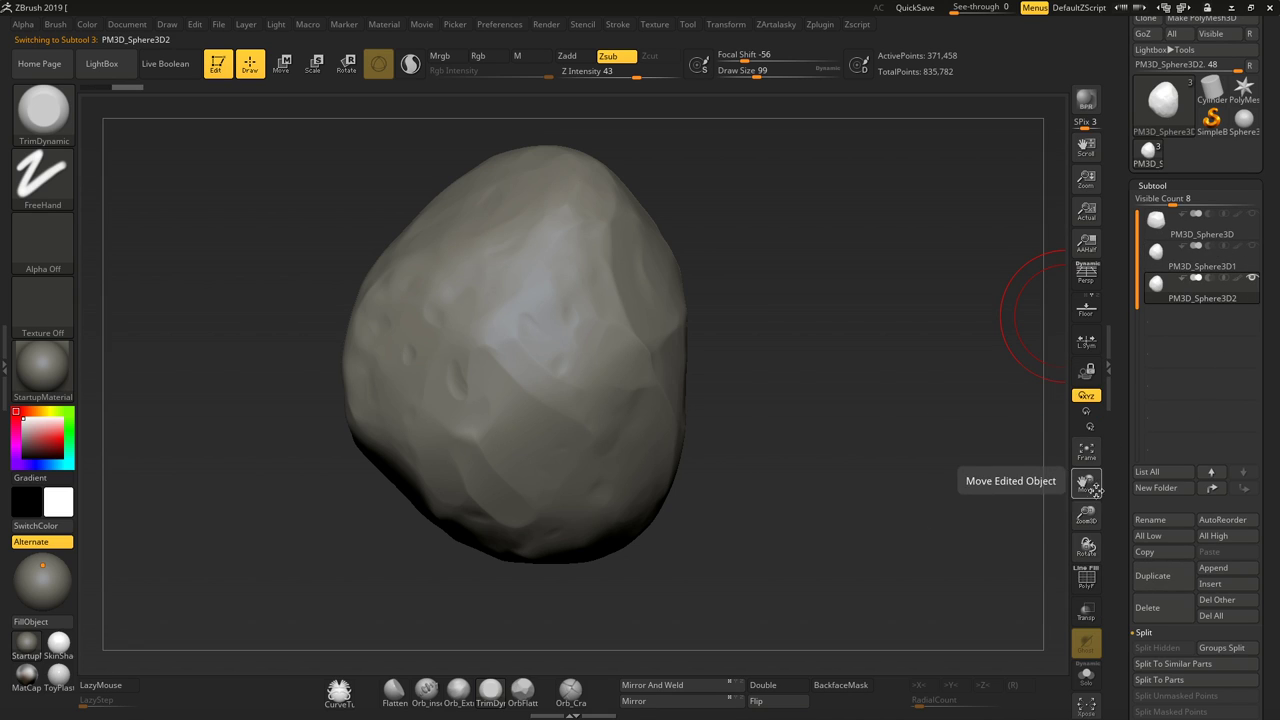
{"action": "left_click_drag", "start_coordinate": [1087, 483], "coordinate": [723, 397]}
{"action": "mouse_move", "coordinate": [723, 397]}
{"action": "right_mouse_down"}
{"action": "mouse_move", "coordinate": [862, 343]}
{"action": "mouse_move", "coordinate": [840, 411]}
{"action": "right_mouse_up"}
{"action": "mouse_move", "coordinate": [846, 274]}
{"action": "right_mouse_down"}
{"action": "mouse_move", "coordinate": [777, 189]}
{"action": "mouse_move", "coordinate": [763, 194]}
{"action": "right_mouse_up"}
Select the Move brush at Draw Size 207 and orbit to inspect the rock's sides
{"action": "key", "text": "b"}
{"action": "key", "text": "m"}
{"action": "key", "text": "v"}
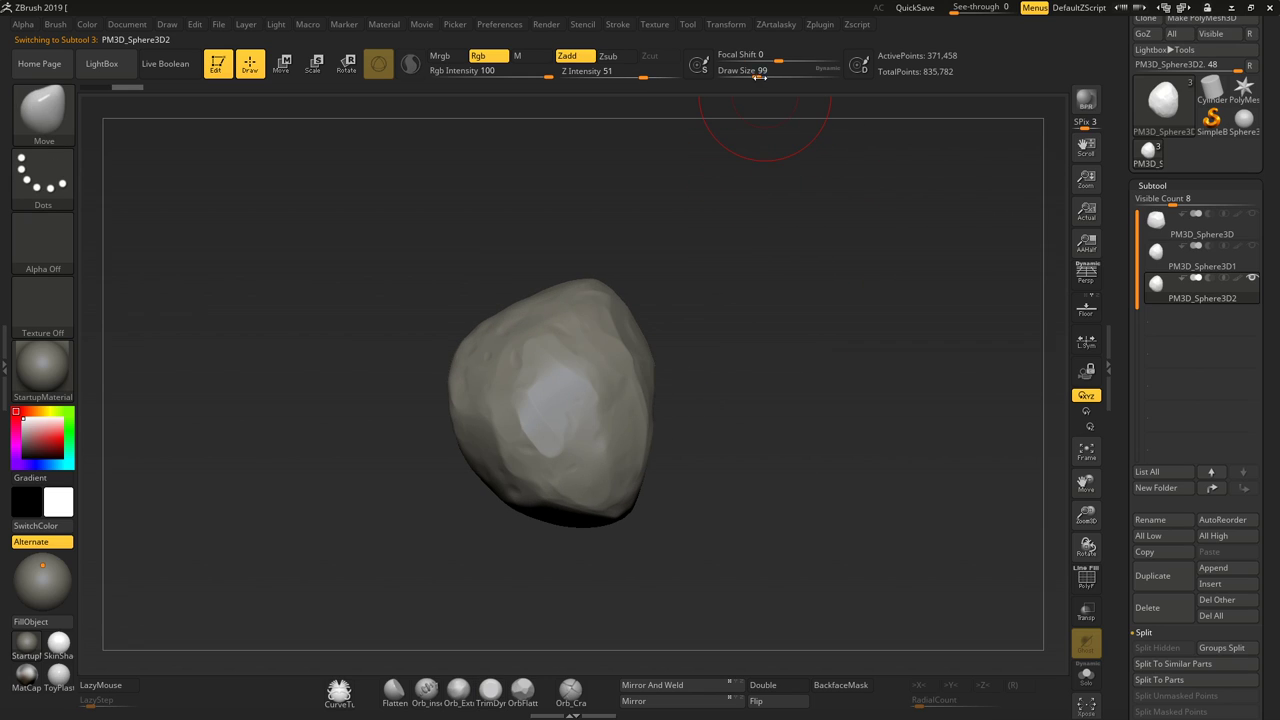
{"action": "left_click_drag", "start_coordinate": [760, 78], "coordinate": [805, 77]}
{"action": "right_click_drag", "start_coordinate": [766, 194], "coordinate": [734, 226]}
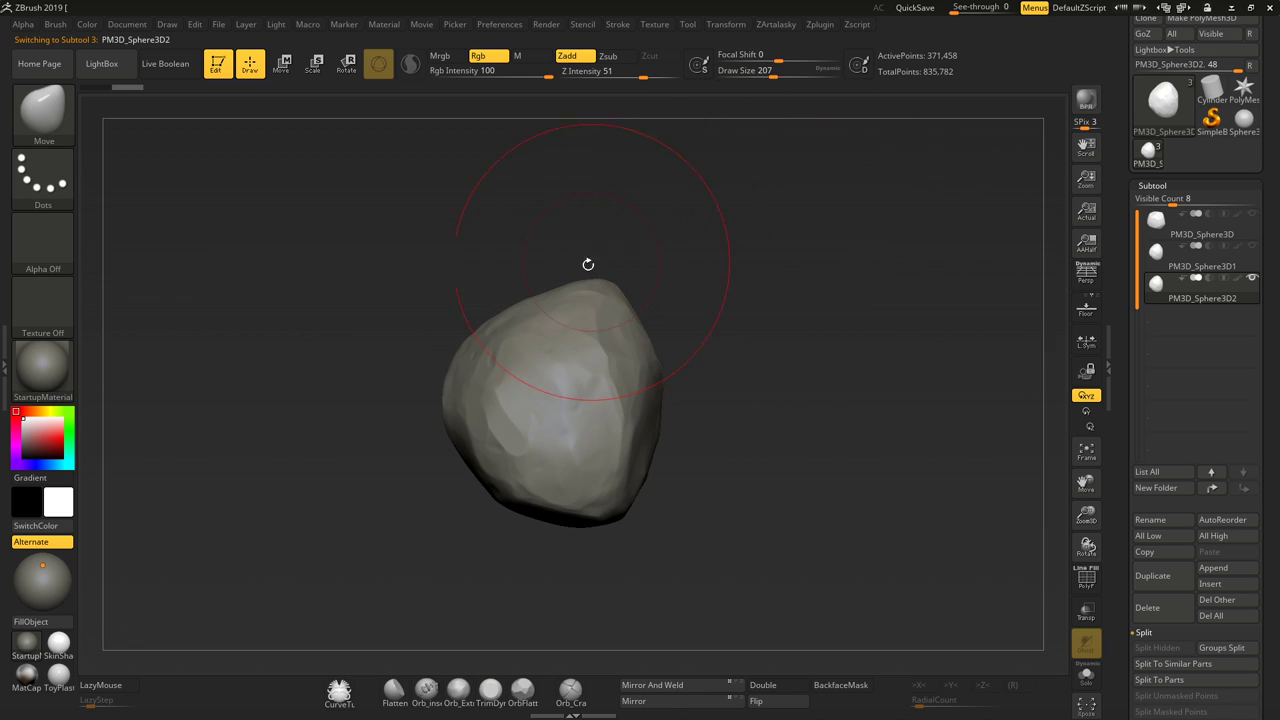
{"action": "mouse_move", "coordinate": [541, 244]}
{"action": "right_mouse_down"}
{"action": "mouse_move", "coordinate": [677, 380]}
{"action": "mouse_move", "coordinate": [469, 461]}
{"action": "right_mouse_up"}
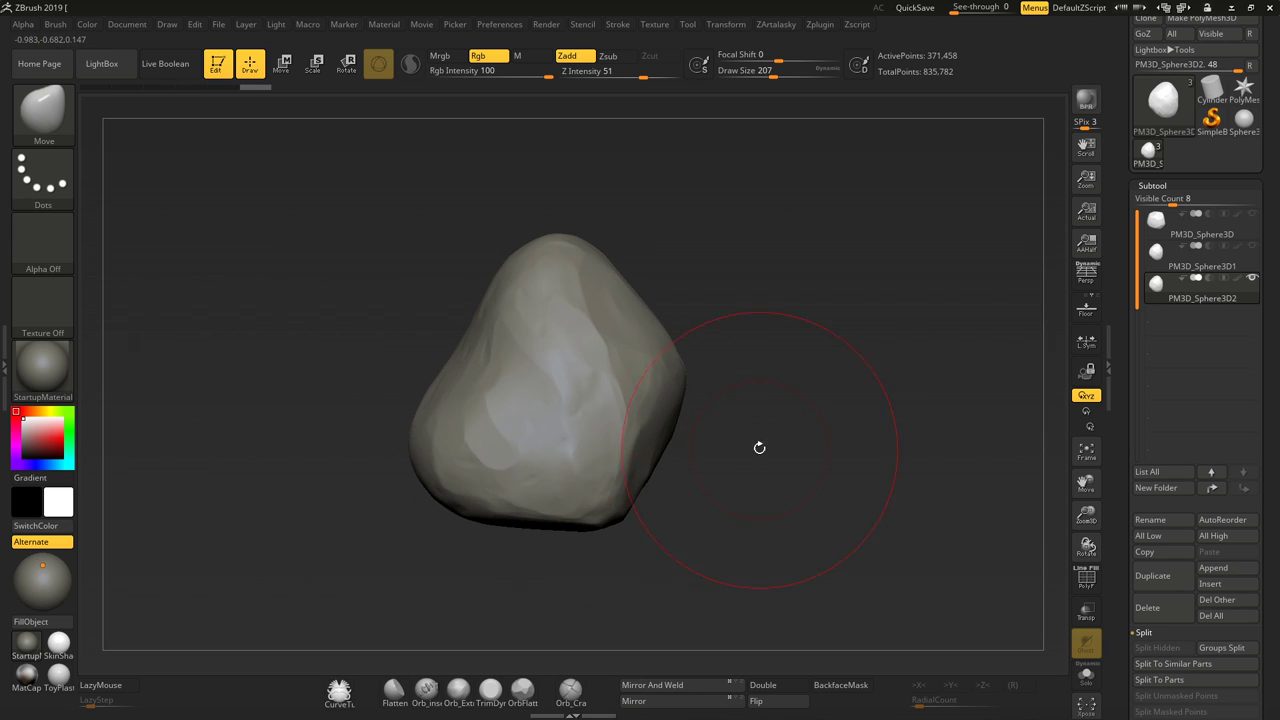
{"action": "mouse_move", "coordinate": [757, 449]}
{"action": "right_mouse_down"}
{"action": "mouse_move", "coordinate": [593, 476]}
{"action": "mouse_move", "coordinate": [714, 457]}
{"action": "mouse_move", "coordinate": [790, 524]}
{"action": "mouse_move", "coordinate": [871, 511]}
{"action": "mouse_move", "coordinate": [771, 466]}
{"action": "mouse_move", "coordinate": [737, 483]}
{"action": "mouse_move", "coordinate": [768, 397]}
{"action": "right_mouse_up"}
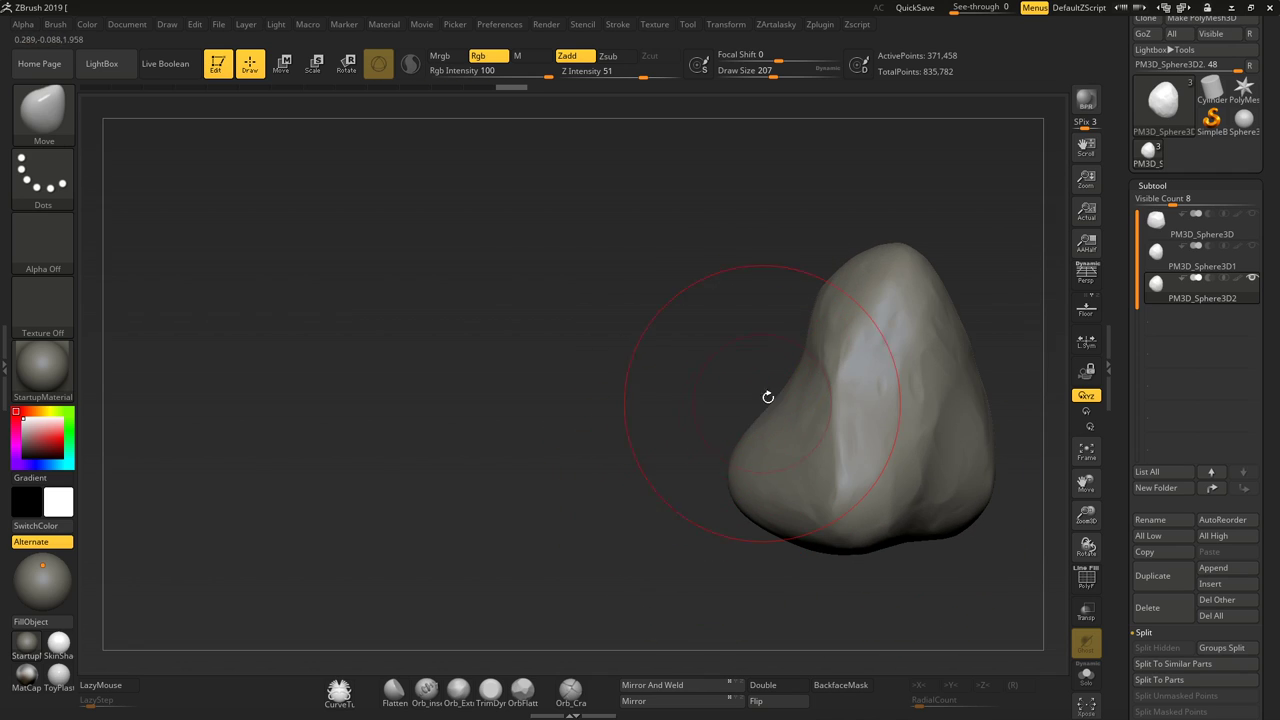
{"action": "mouse_move", "coordinate": [820, 285]}
{"action": "right_mouse_down"}
{"action": "mouse_move", "coordinate": [891, 200]}
{"action": "mouse_move", "coordinate": [908, 256]}
{"action": "mouse_move", "coordinate": [775, 260]}
{"action": "right_mouse_up"}
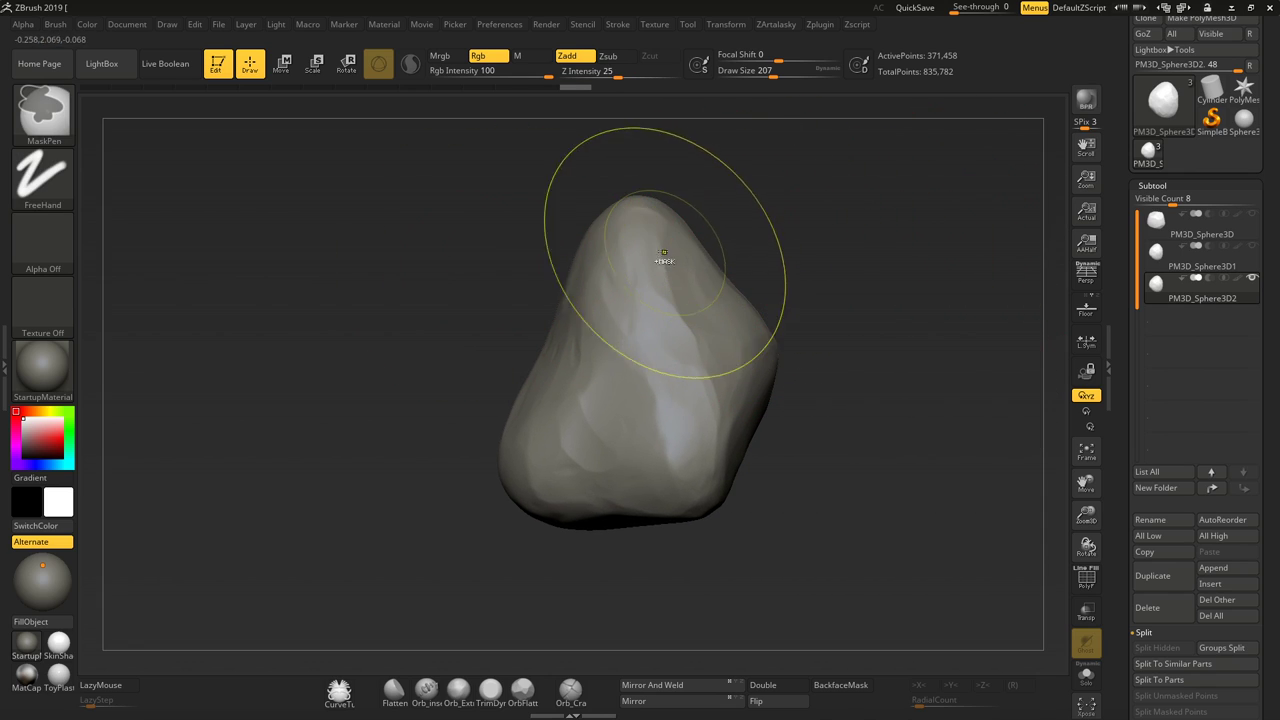
Mask off the top and middle of the rock
{"action": "mouse_move", "coordinate": [663, 263]}
{"action": "left_mouse_down", "text": "ctrl"}
{"action": "mouse_move", "coordinate": [687, 270]}
{"action": "mouse_move", "coordinate": [690, 410]}
{"action": "left_mouse_up", "text": "ctrl"}
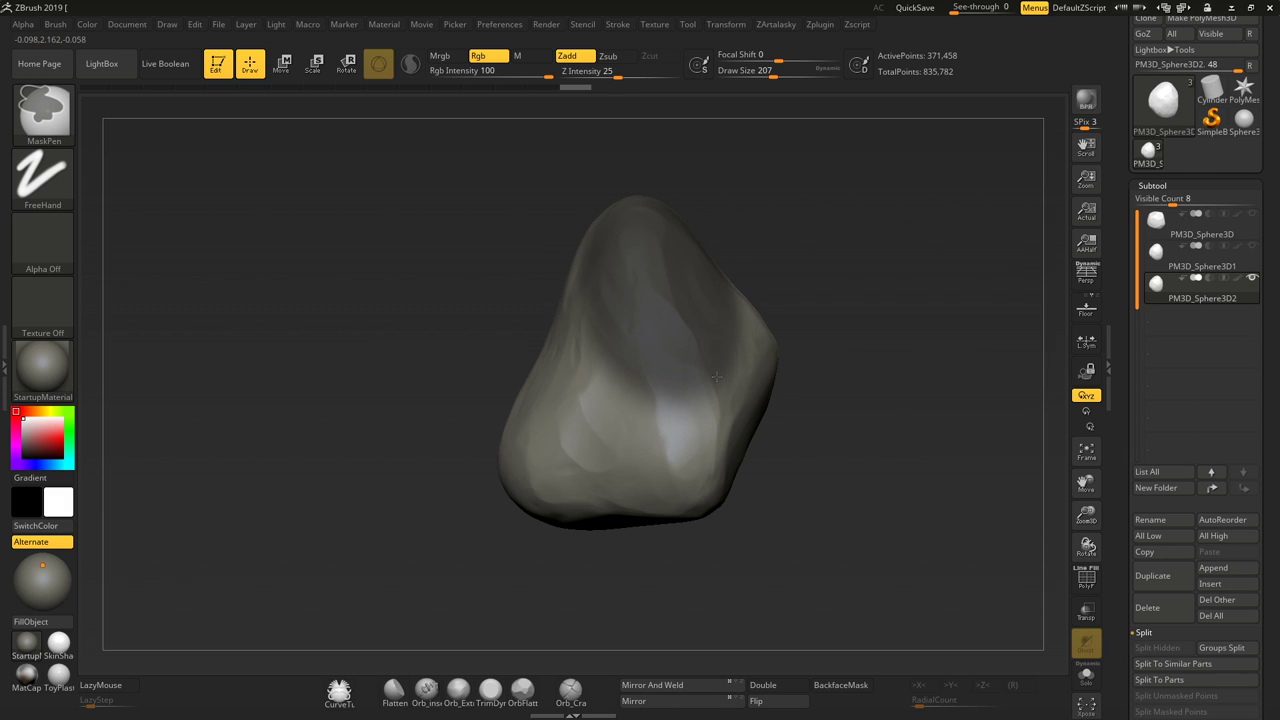
{"action": "mouse_move", "coordinate": [800, 220]}
{"action": "right_mouse_down"}
{"action": "mouse_move", "coordinate": [816, 226]}
{"action": "mouse_move", "coordinate": [665, 323]}
{"action": "mouse_move", "coordinate": [670, 280]}
{"action": "mouse_move", "coordinate": [722, 293]}
{"action": "mouse_move", "coordinate": [662, 347]}
{"action": "right_mouse_up"}
{"action": "right_click_drag", "start_coordinate": [531, 289], "coordinate": [657, 400]}
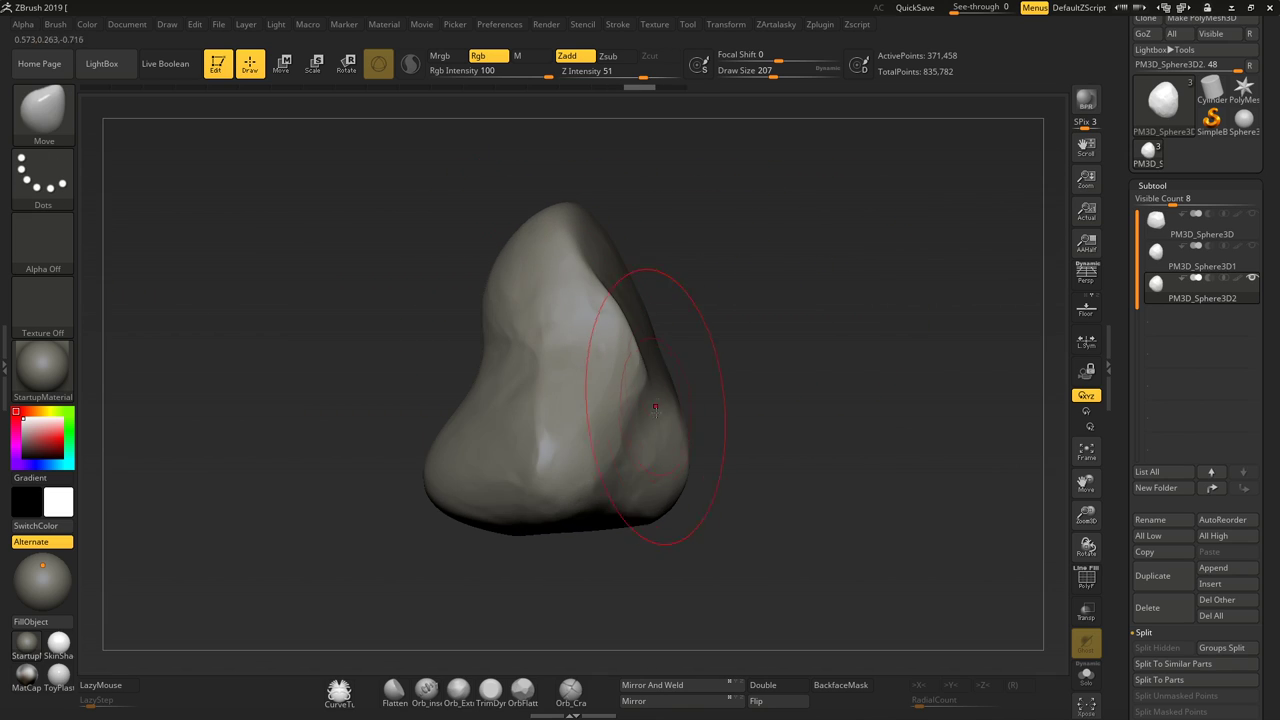
{"action": "right_click_drag", "start_coordinate": [758, 306], "coordinate": [615, 357]}
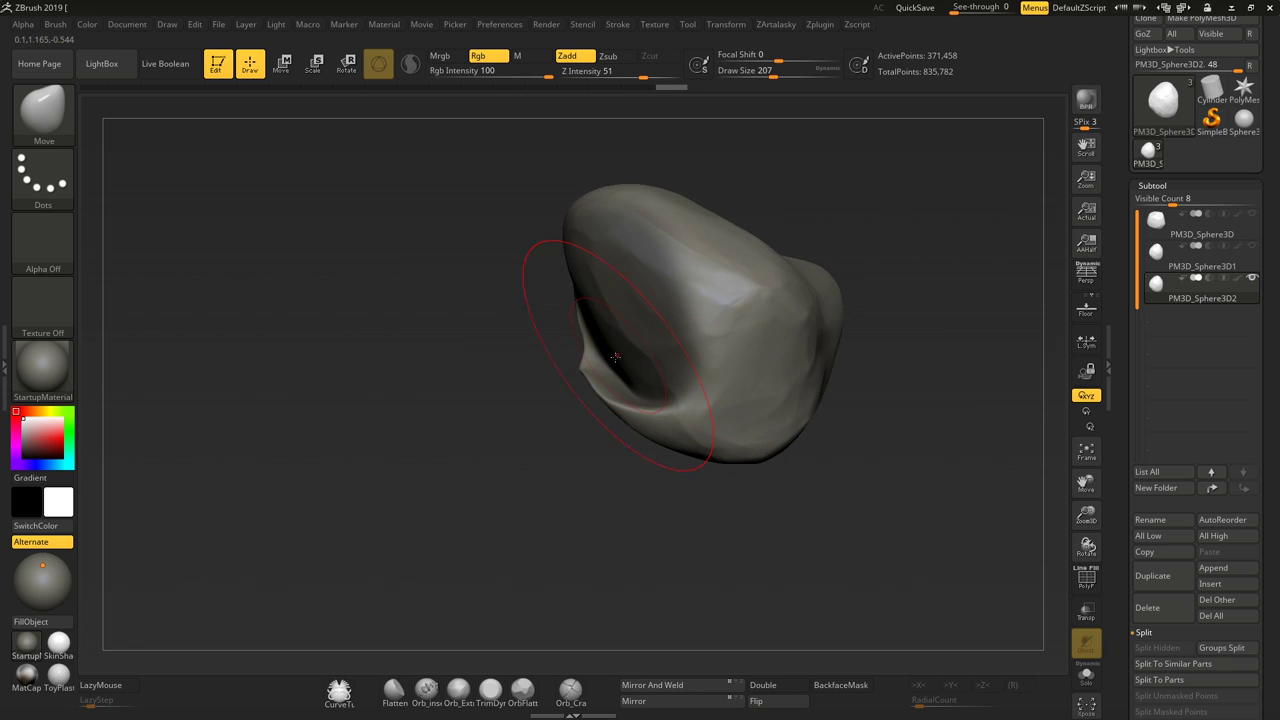
{"action": "right_click_drag", "start_coordinate": [545, 489], "coordinate": [700, 400]}
Build up ClayBuildup strokes across the rock's unmasked front, then reselect the trimming brush
{"action": "key", "text": "b"}
{"action": "key", "text": "c"}
{"action": "key", "text": "b"}
{"action": "right_click_drag", "start_coordinate": [766, 377], "coordinate": [621, 316]}
{"action": "left_click_drag", "start_coordinate": [621, 316], "coordinate": [644, 400]}
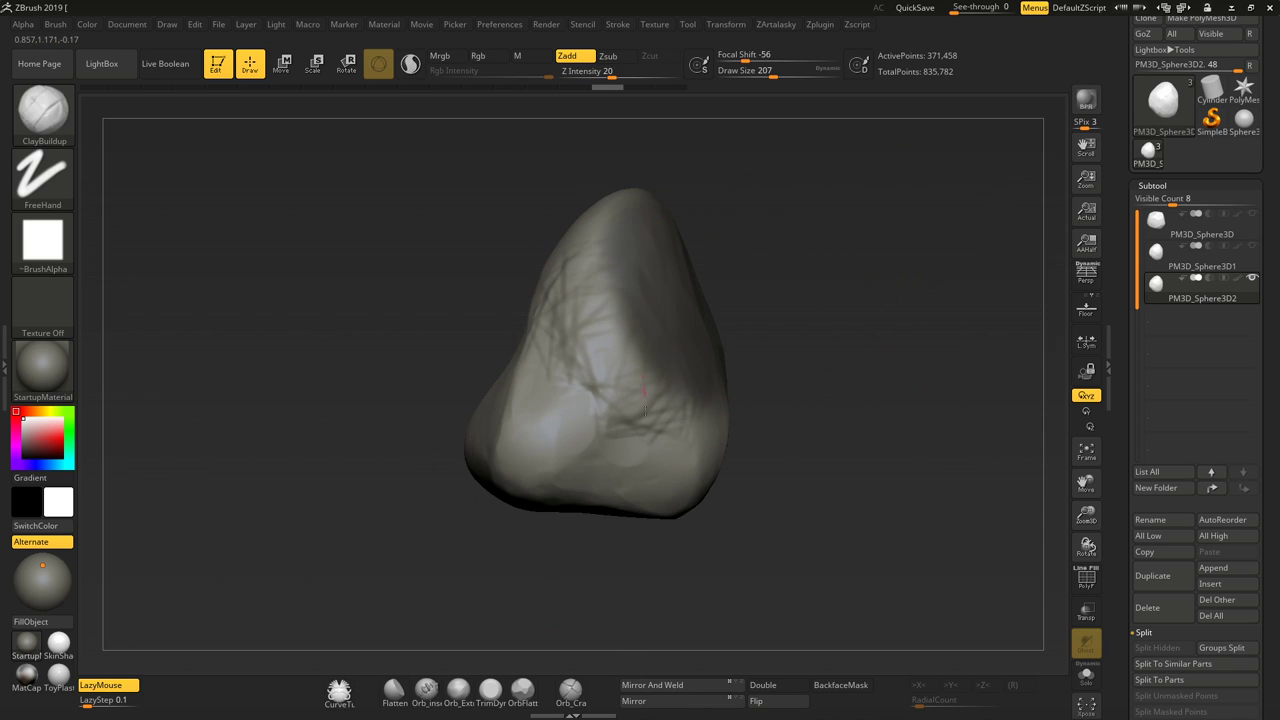
{"action": "left_click", "coordinate": [464, 688]}
{"action": "right_click_drag", "start_coordinate": [700, 330], "coordinate": [849, 243]}
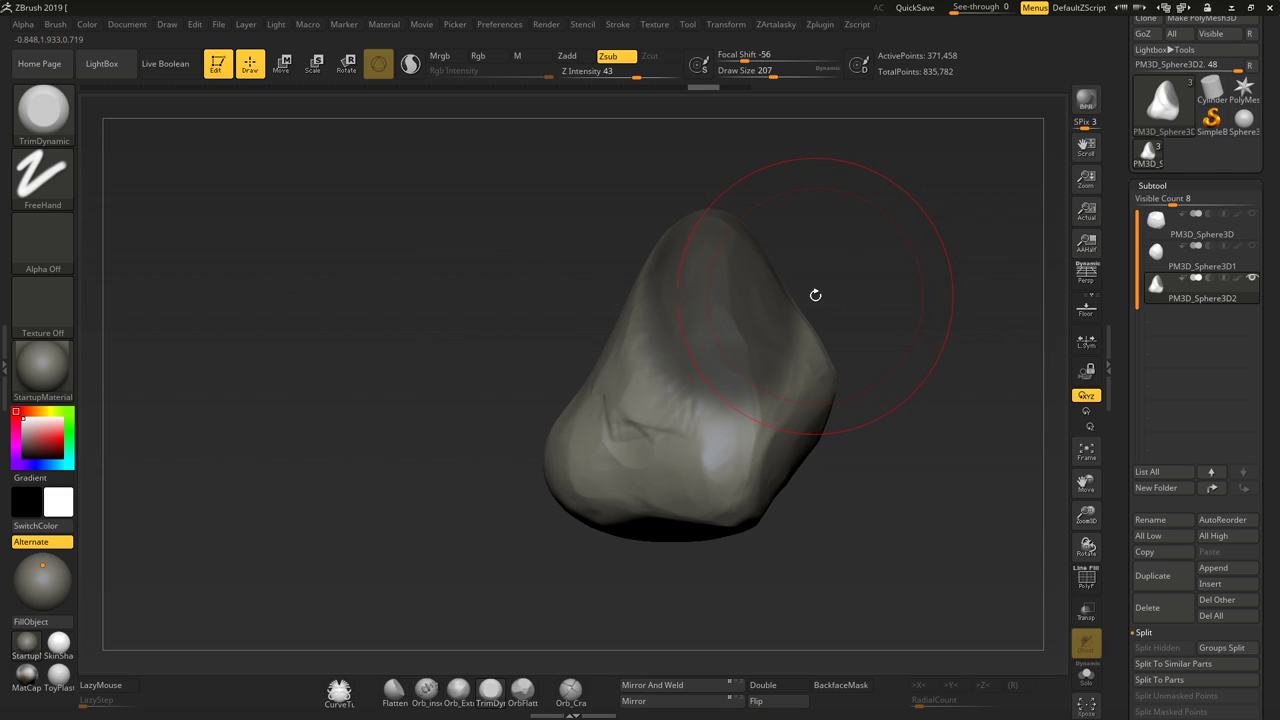
Clear the mask from the whole rock and activate the Transpose Move gizmo
{"action": "key", "text": "ctrl"}
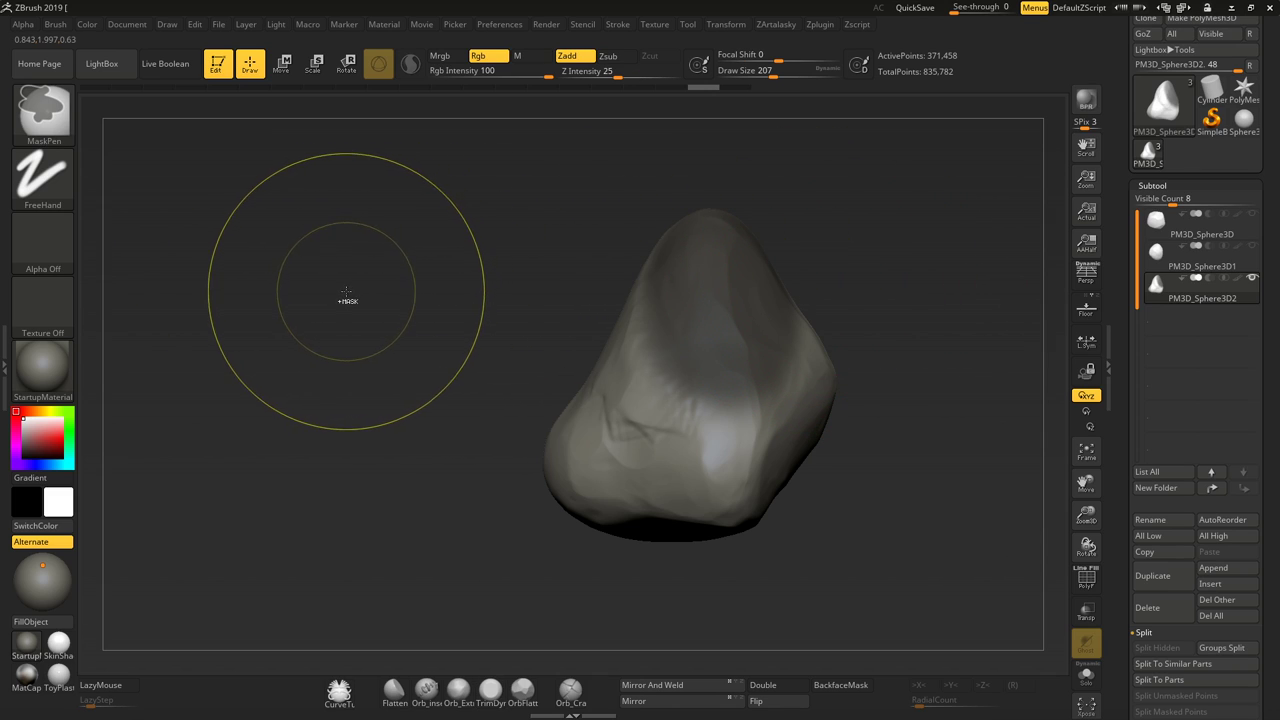
{"action": "left_click_drag", "start_coordinate": [329, 271], "coordinate": [406, 286], "text": "ctrl"}
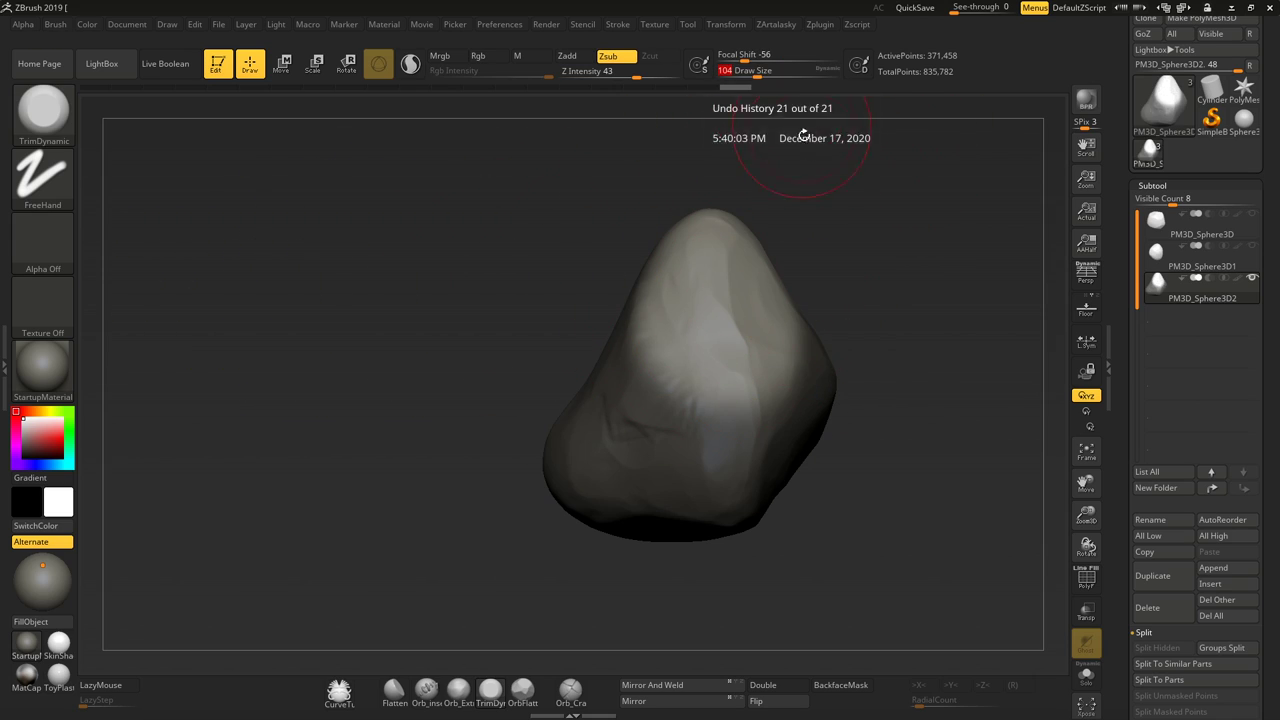
{"action": "left_click_drag", "start_coordinate": [800, 140], "coordinate": [860, 157]}
{"action": "key", "text": "w"}
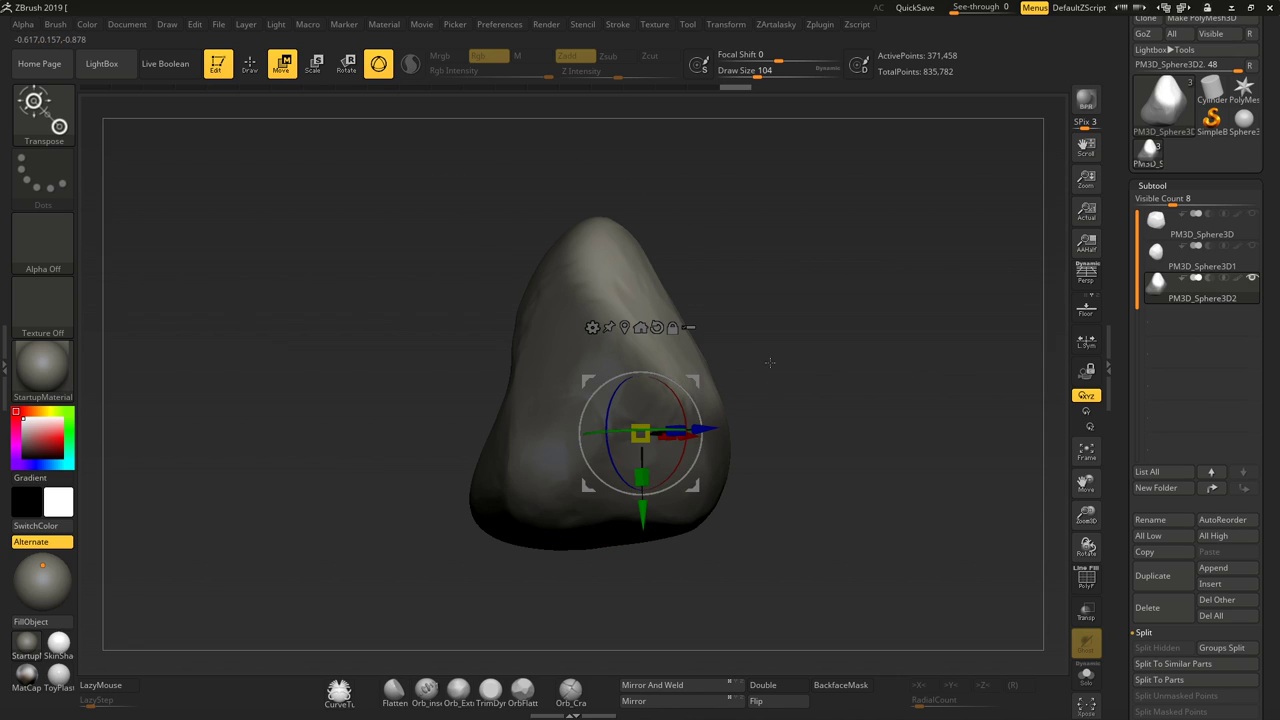
Scale the rock taller along one axis with the Transpose gizmo
{"action": "mouse_move", "coordinate": [722, 368]}
{"action": "left_mouse_down"}
{"action": "mouse_move", "coordinate": [700, 373]}
{"action": "mouse_move", "coordinate": [734, 360]}
{"action": "mouse_move", "coordinate": [725, 347]}
{"action": "left_mouse_up"}
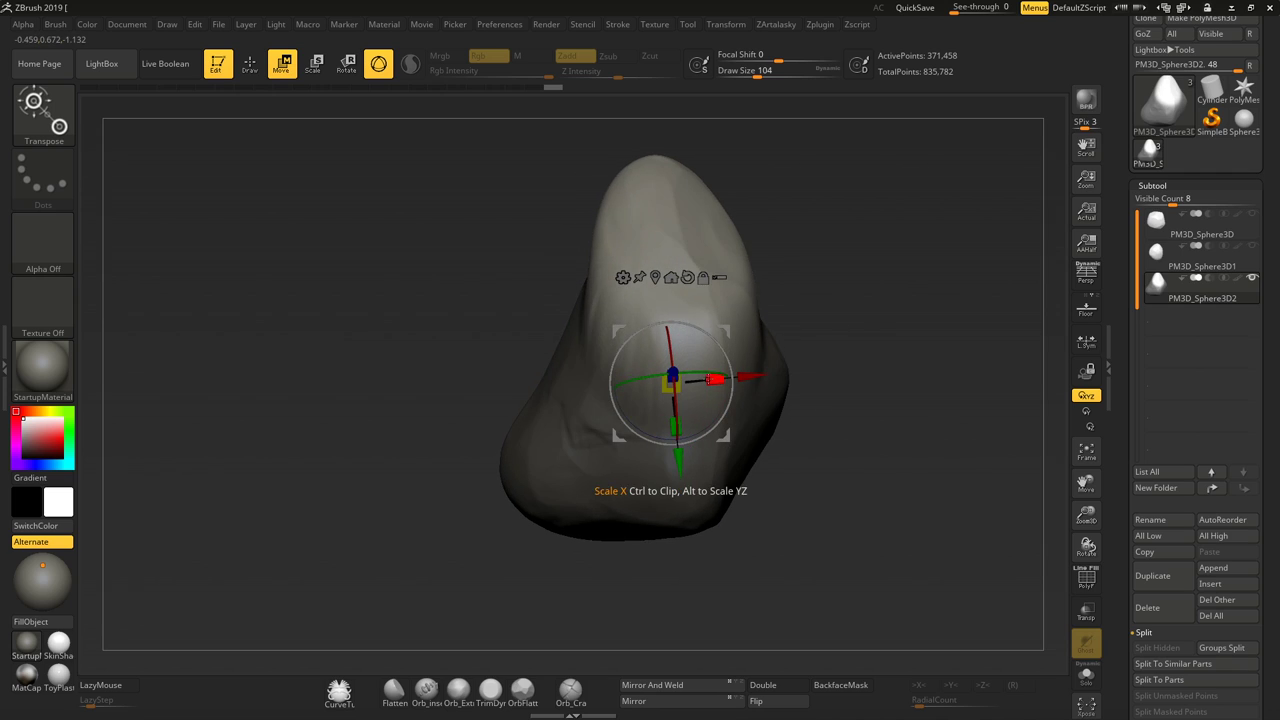
{"action": "mouse_move", "coordinate": [788, 341]}
{"action": "left_mouse_down"}
{"action": "mouse_move", "coordinate": [776, 317]}
{"action": "mouse_move", "coordinate": [857, 270]}
{"action": "left_mouse_up"}
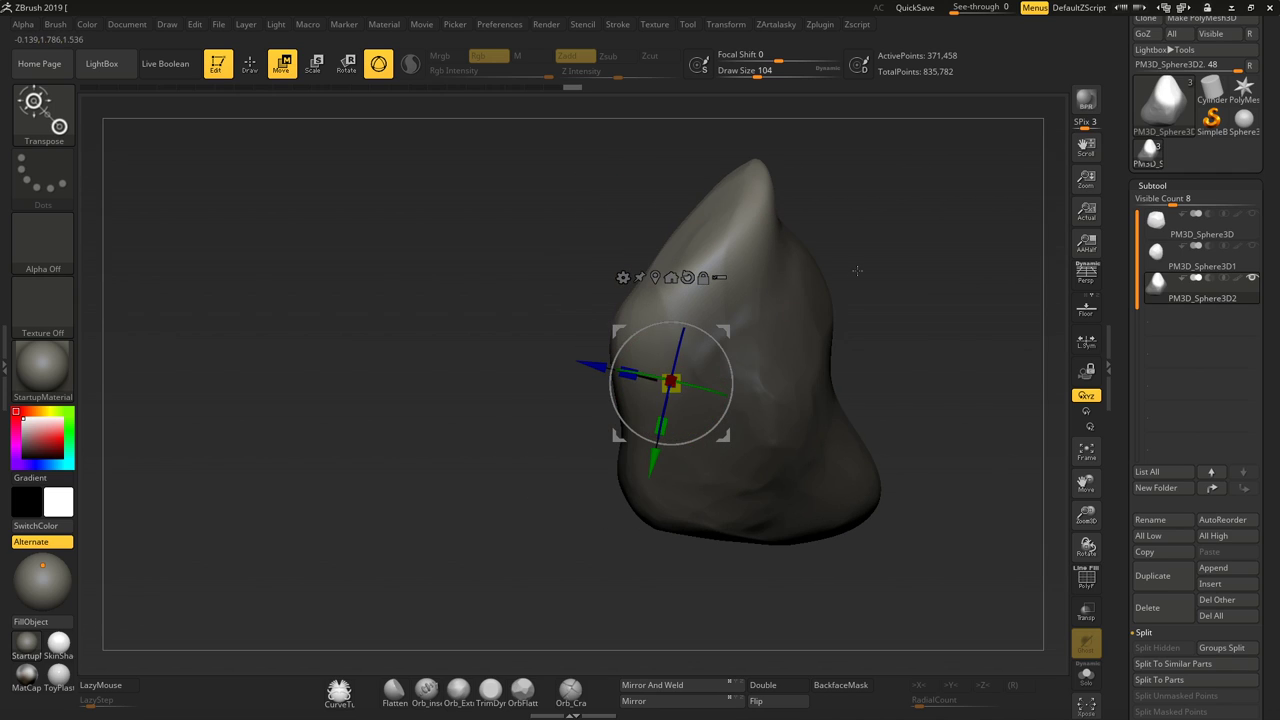
{"action": "key", "text": "q"}
{"action": "key", "text": "w"}
Mask a rectangular region, clear the mask, and pick the TrimDynamic brush
{"action": "key", "text": "q"}
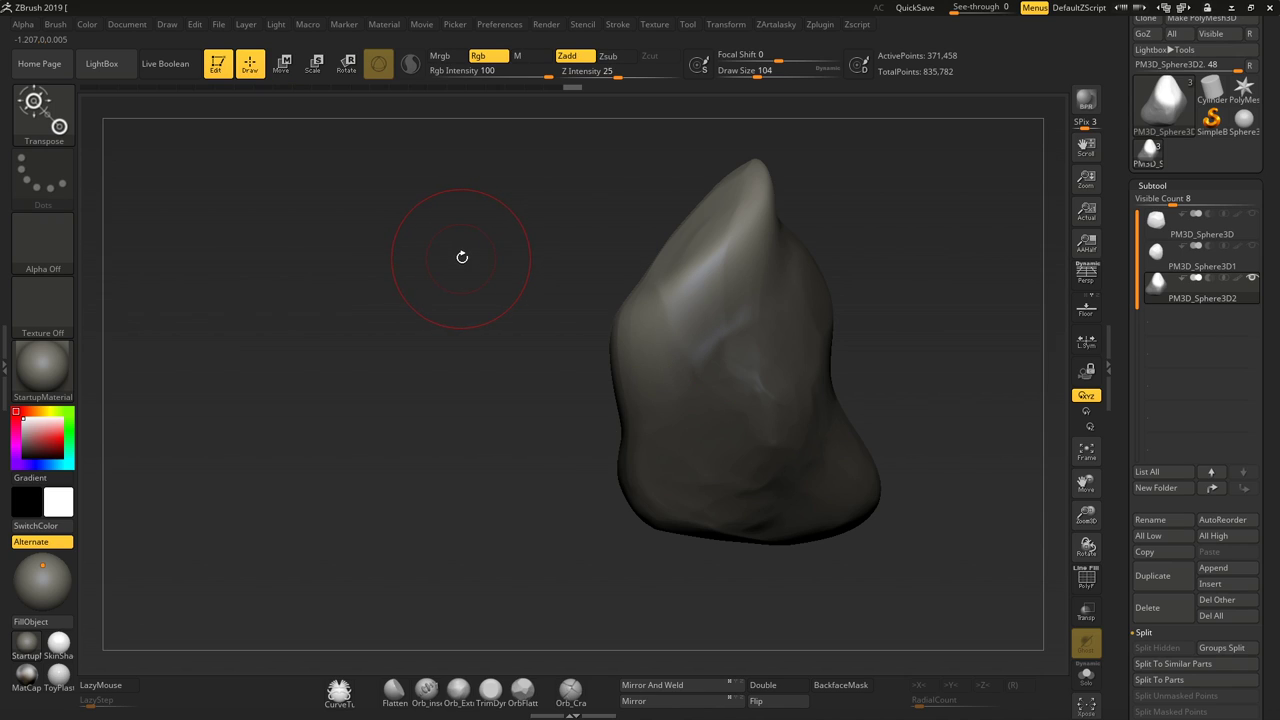
{"action": "mouse_move", "coordinate": [313, 209]}
{"action": "left_mouse_down", "text": "ctrl"}
{"action": "mouse_move", "coordinate": [511, 414]}
{"action": "mouse_move", "coordinate": [473, 563]}
{"action": "left_mouse_up", "text": "ctrl"}
{"action": "key", "text": "w"}
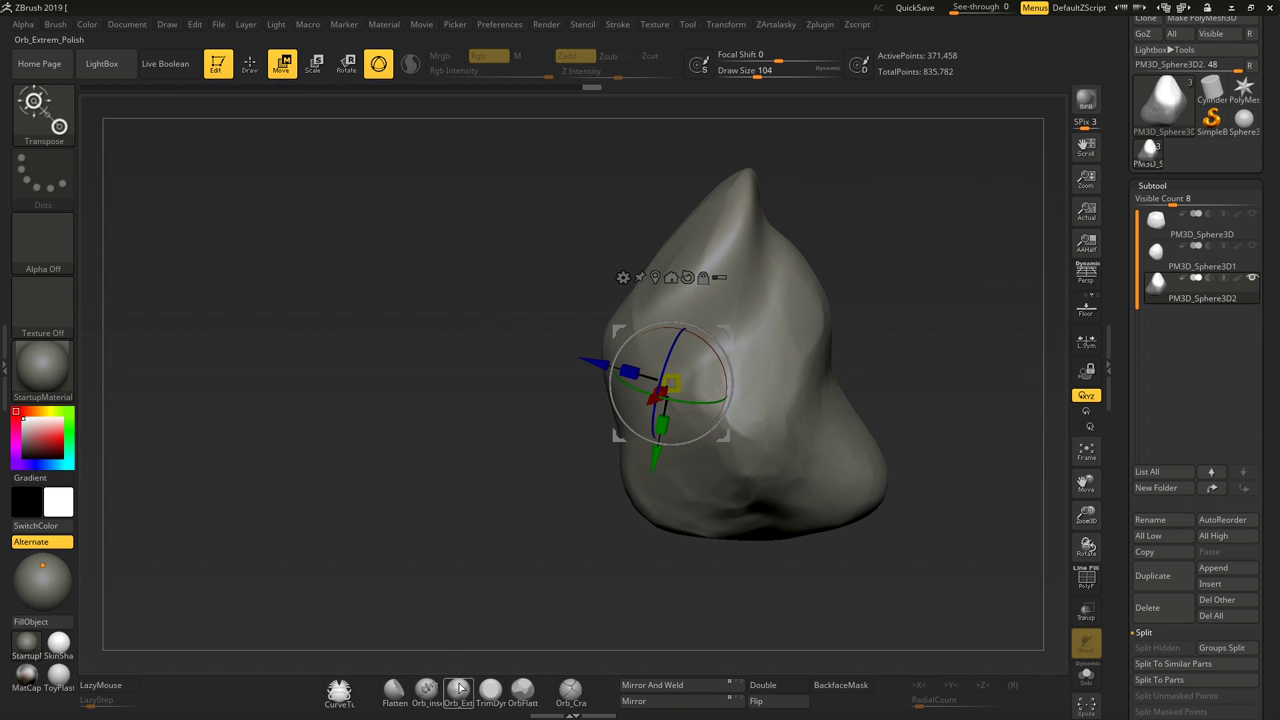
{"action": "left_click", "coordinate": [490, 688]}
Select the TrimDynamic brush and orbit around the rock
{"action": "left_click", "coordinate": [526, 451], "text": "ctrl"}
{"action": "left_click", "coordinate": [546, 328], "text": "ctrl"}
{"action": "left_click_drag", "start_coordinate": [546, 328], "coordinate": [651, 321]}
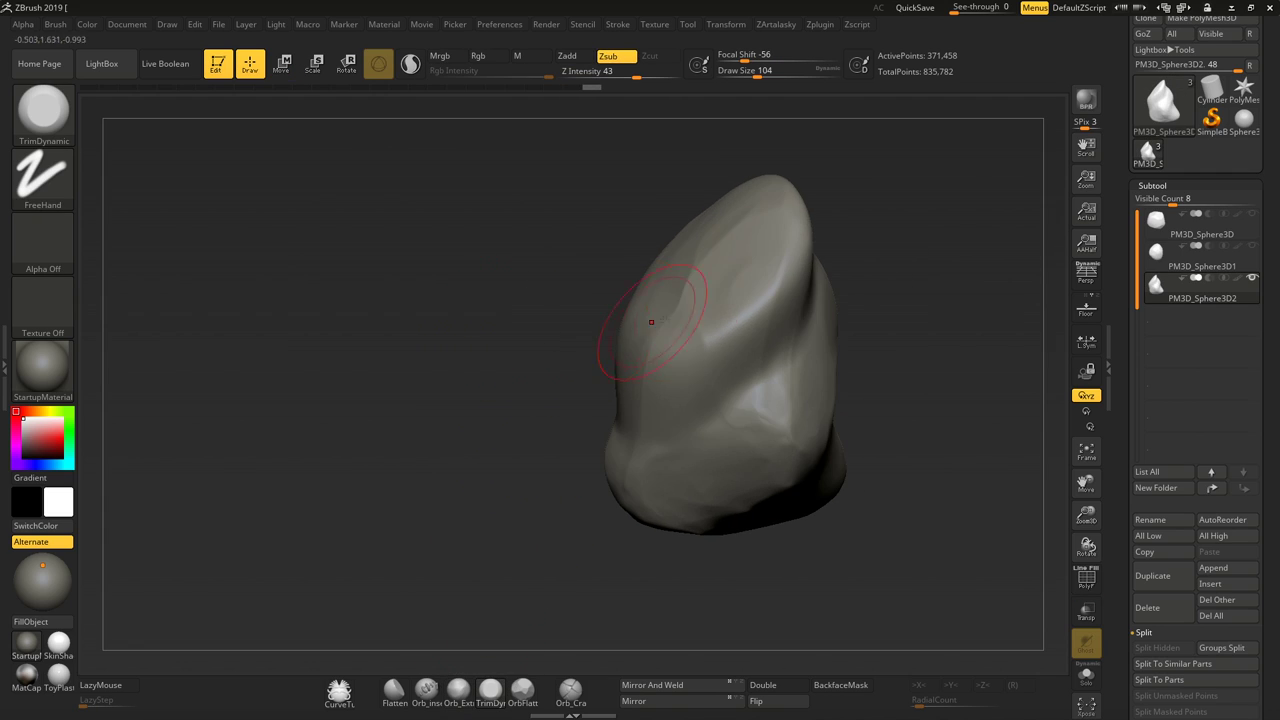
{"action": "mouse_move", "coordinate": [886, 200]}
{"action": "left_mouse_down"}
{"action": "mouse_move", "coordinate": [762, 183]}
{"action": "mouse_move", "coordinate": [593, 436]}
{"action": "mouse_move", "coordinate": [725, 324]}
{"action": "mouse_move", "coordinate": [591, 347]}
{"action": "mouse_move", "coordinate": [588, 425]}
{"action": "left_mouse_up"}
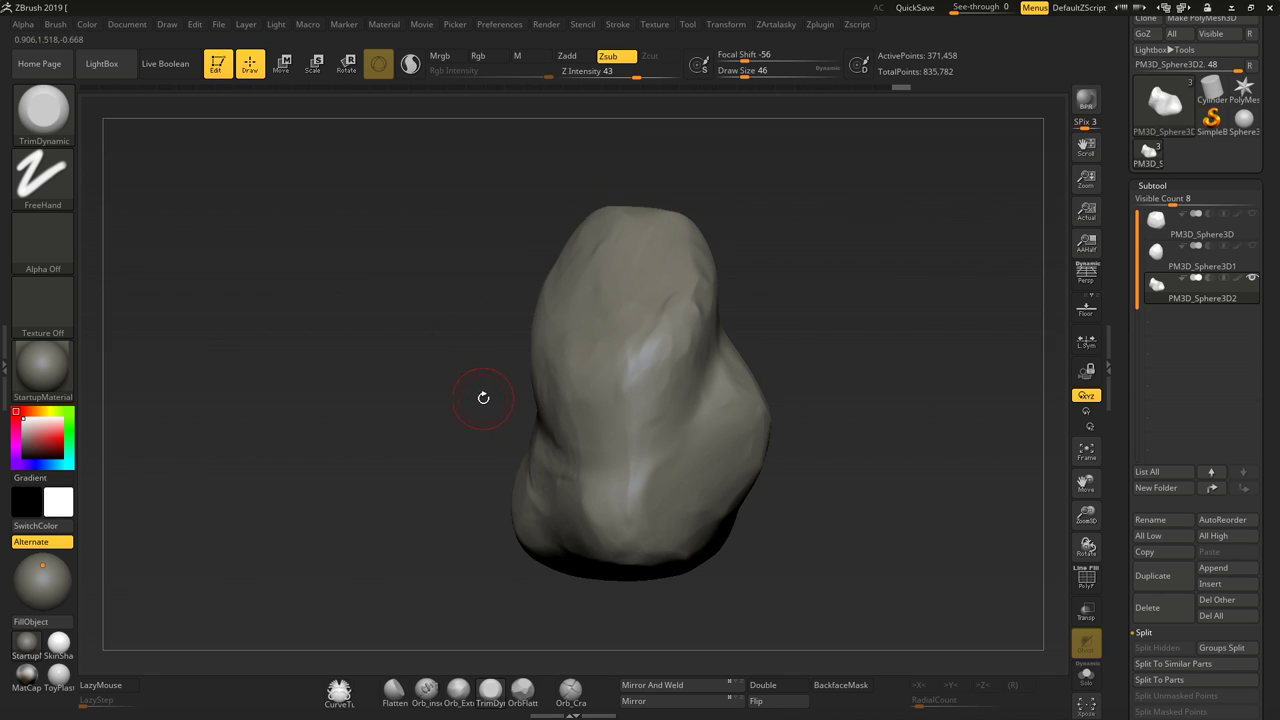
Carve a thin crack with DamStandard using Alpha 18, intensity 43 and size 31
{"action": "key", "text": "4"}
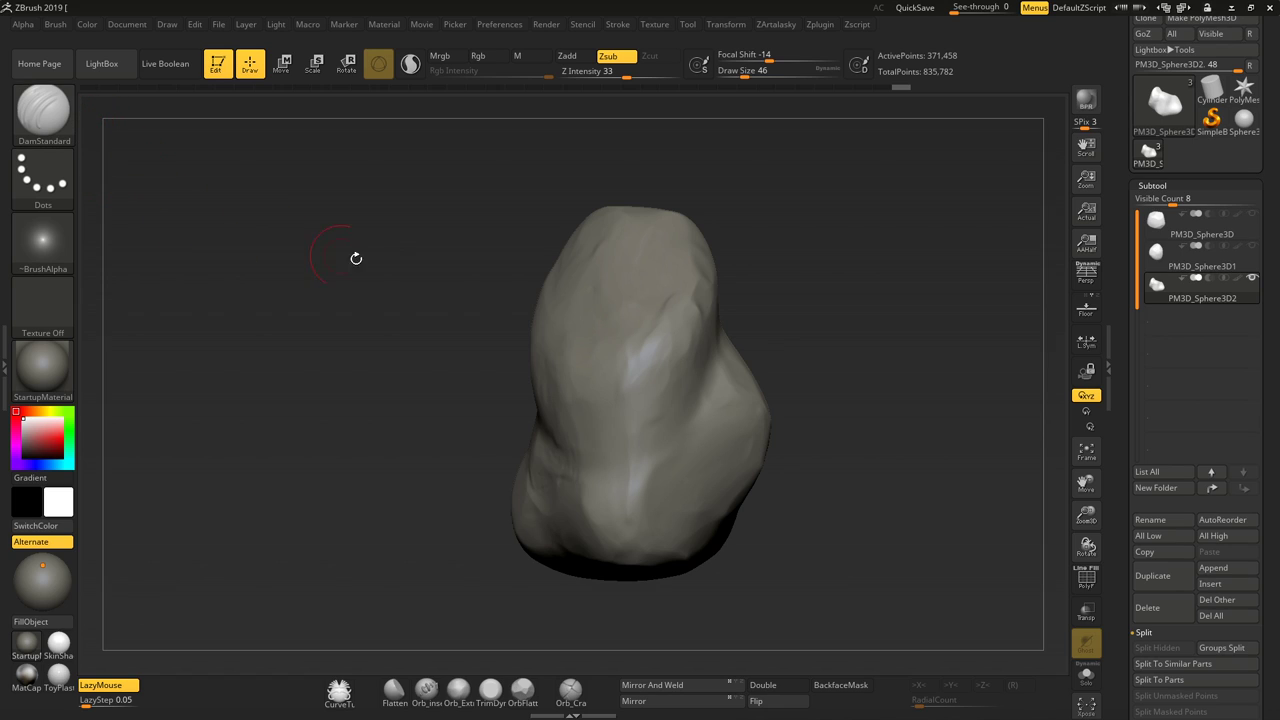
{"action": "left_click_drag", "start_coordinate": [743, 73], "coordinate": [751, 74]}
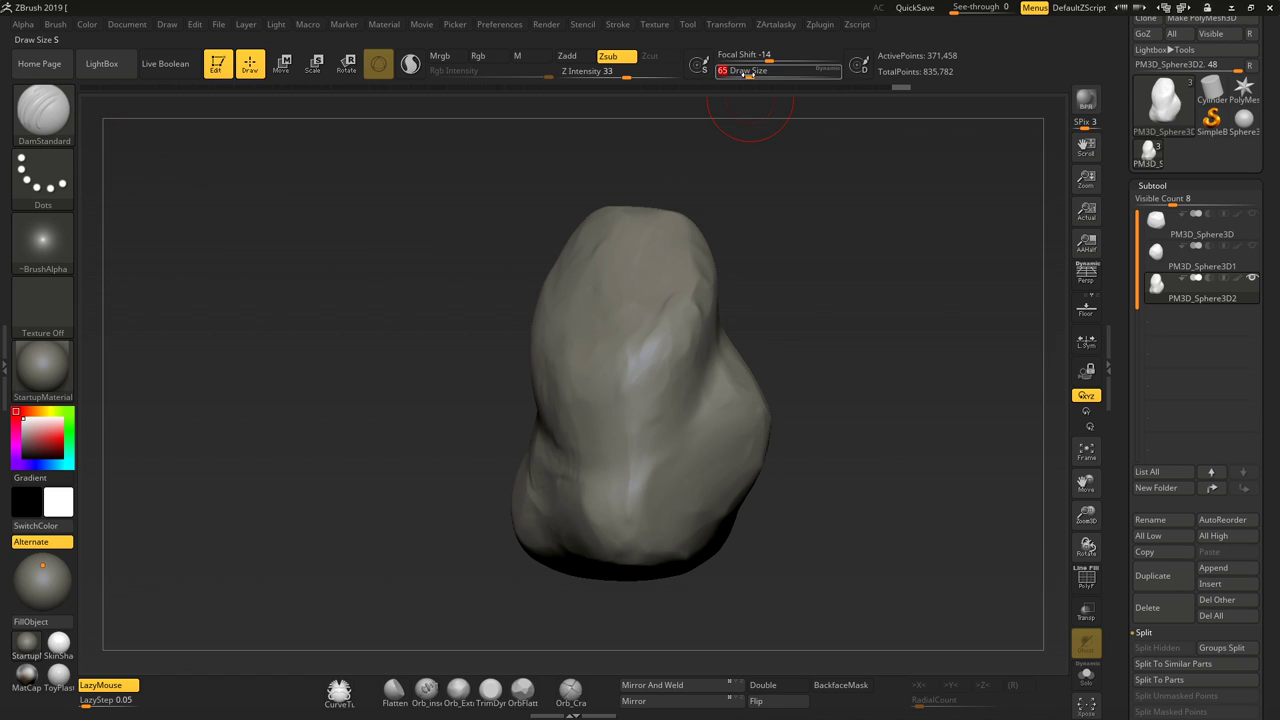
{"action": "left_click", "coordinate": [56, 254]}
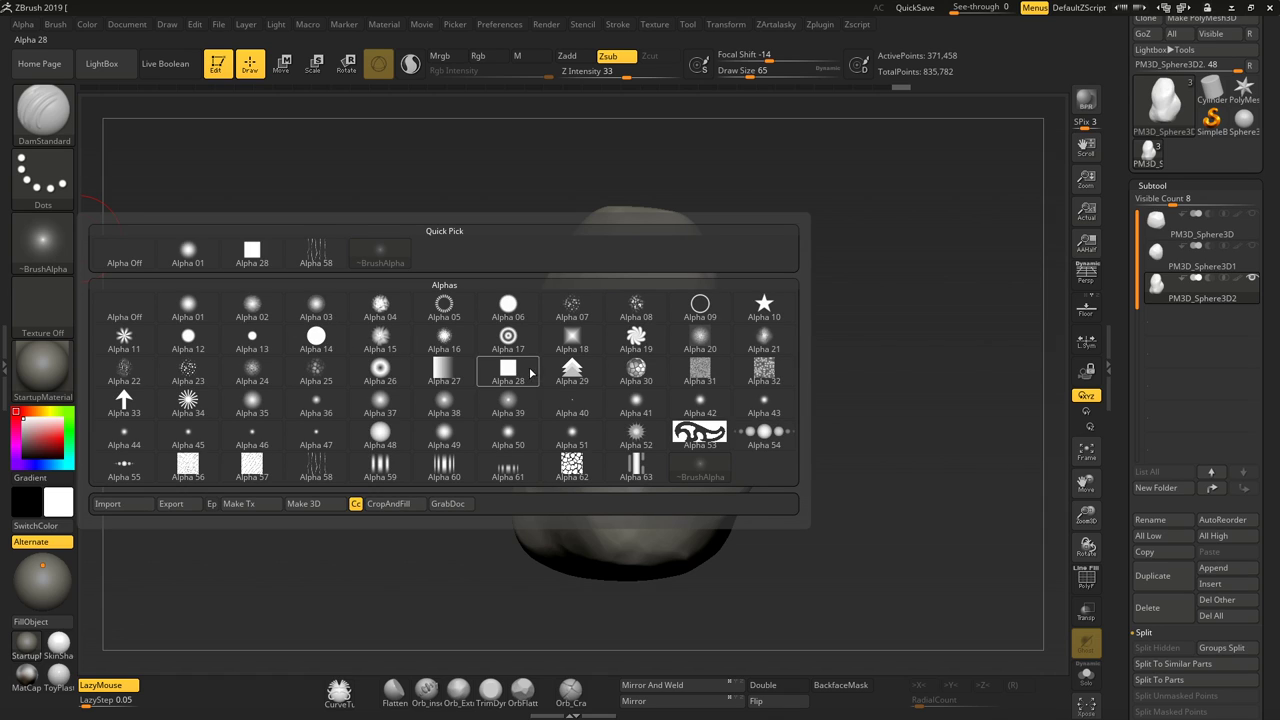
{"action": "left_click", "coordinate": [575, 340]}
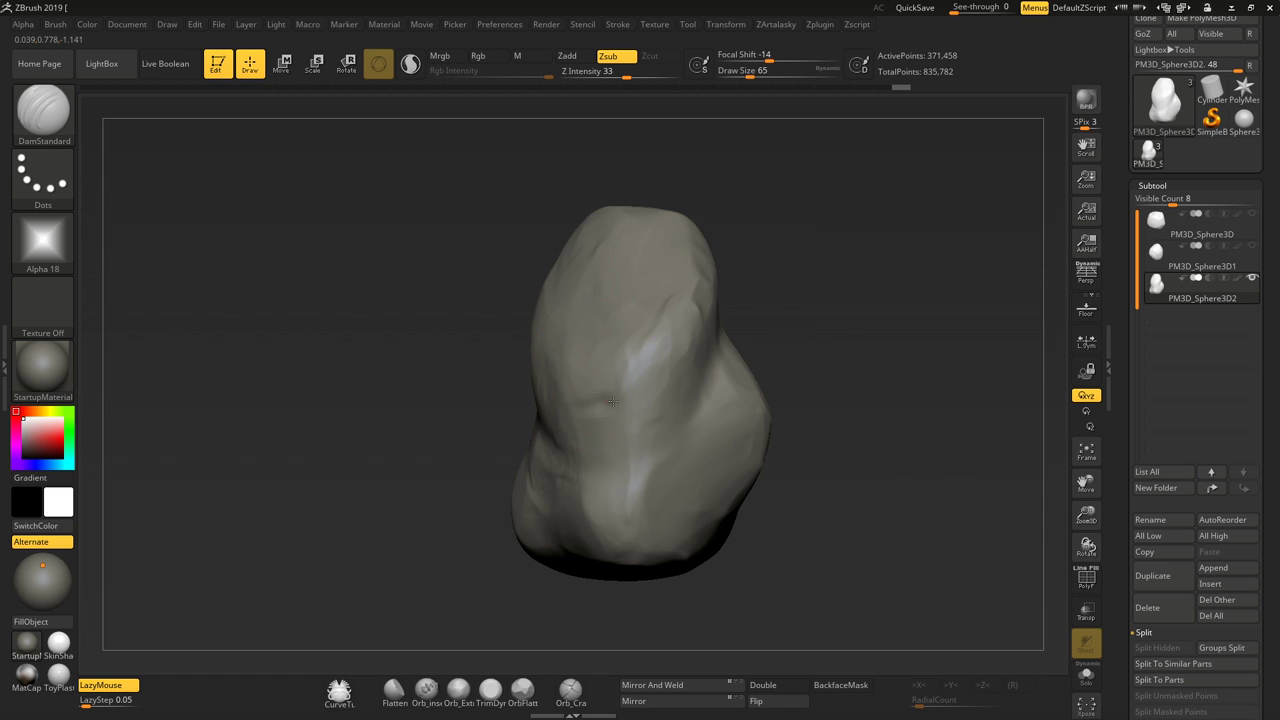
{"action": "left_click_drag", "start_coordinate": [612, 402], "coordinate": [680, 295]}
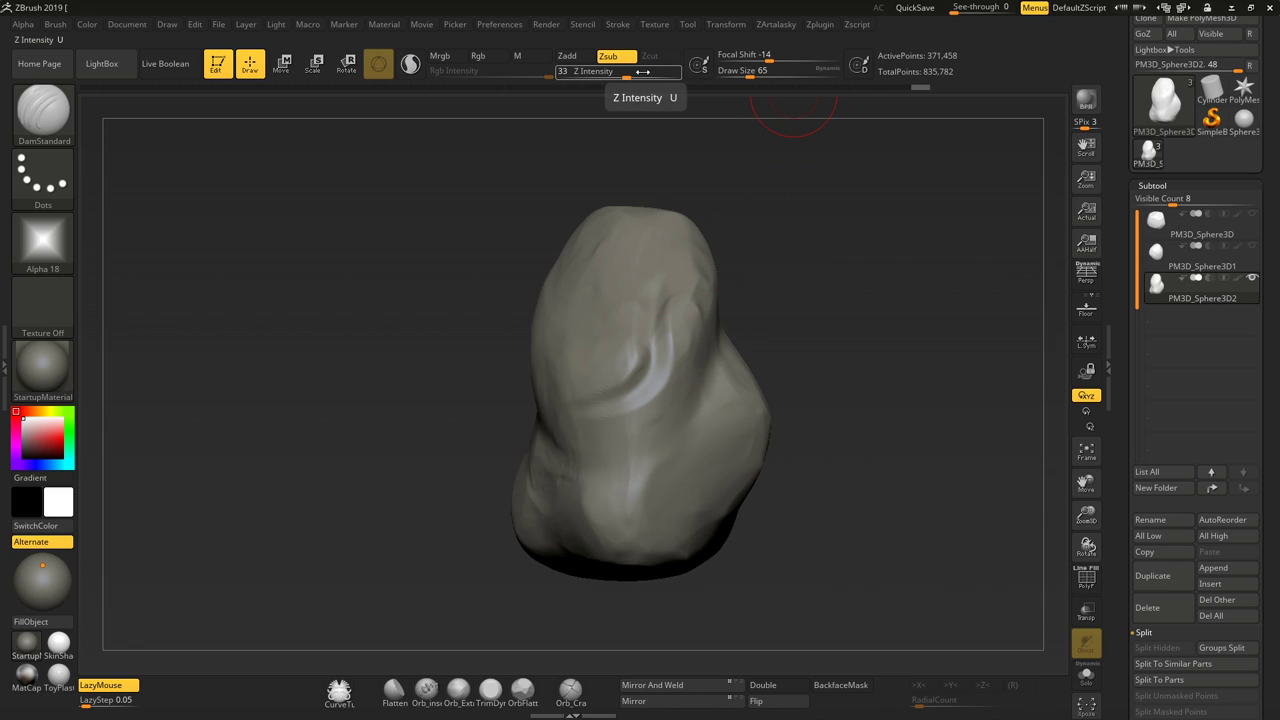
{"action": "left_click_drag", "start_coordinate": [643, 72], "coordinate": [653, 72]}
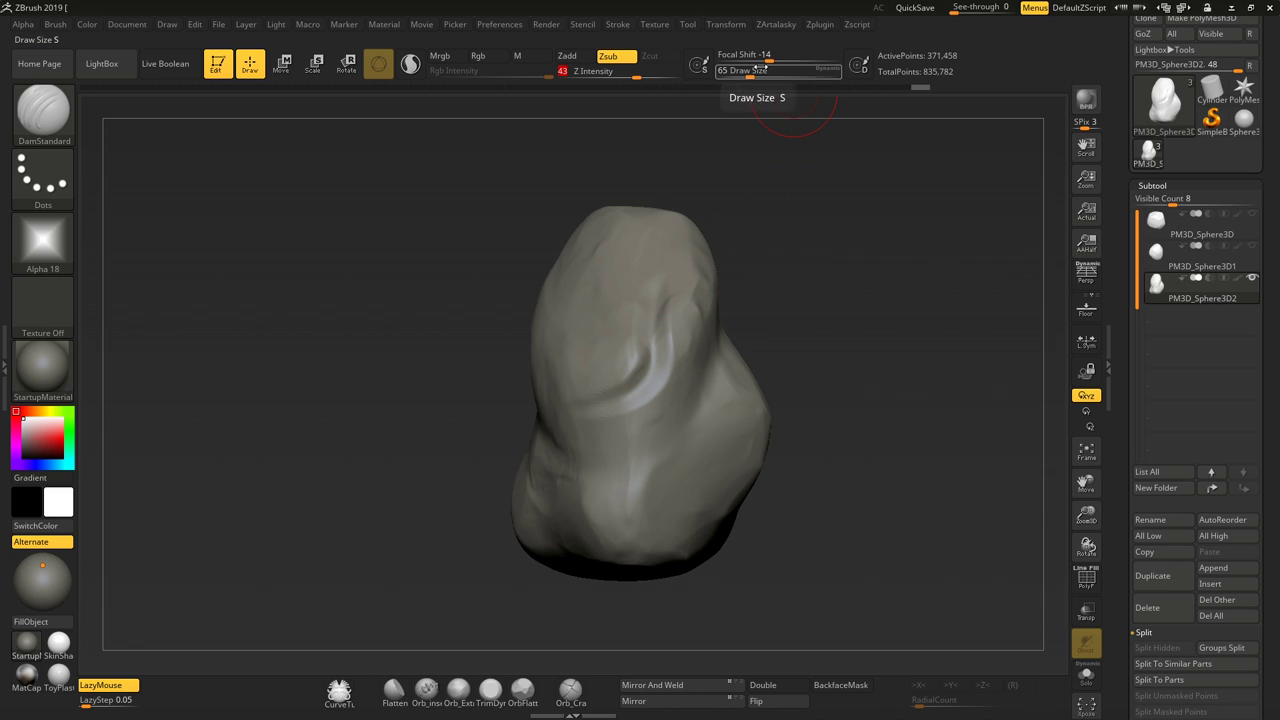
{"action": "left_click_drag", "start_coordinate": [760, 68], "coordinate": [740, 70]}
{"action": "key", "text": "ctrl+z"}
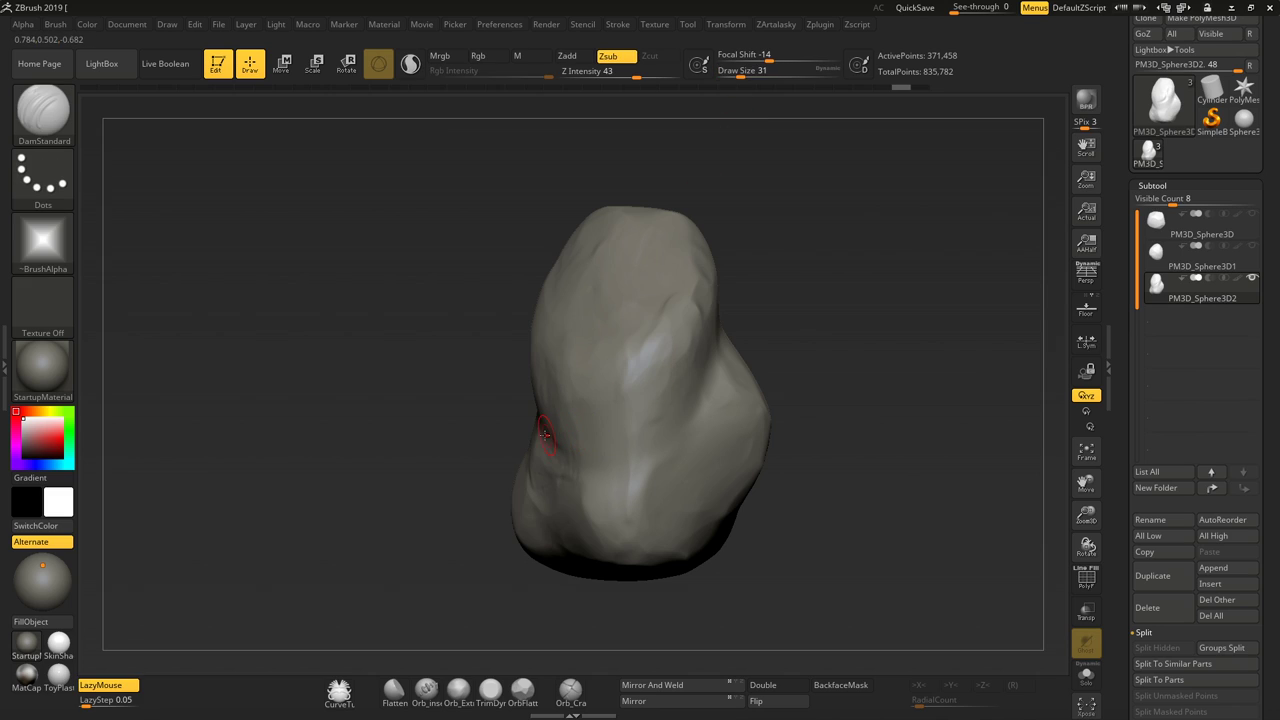
{"action": "left_click_drag", "start_coordinate": [544, 432], "coordinate": [599, 456]}
Inspect the rock's sides and frame it in the centre of the canvas
{"action": "left_click_drag", "start_coordinate": [763, 336], "coordinate": [763, 354]}
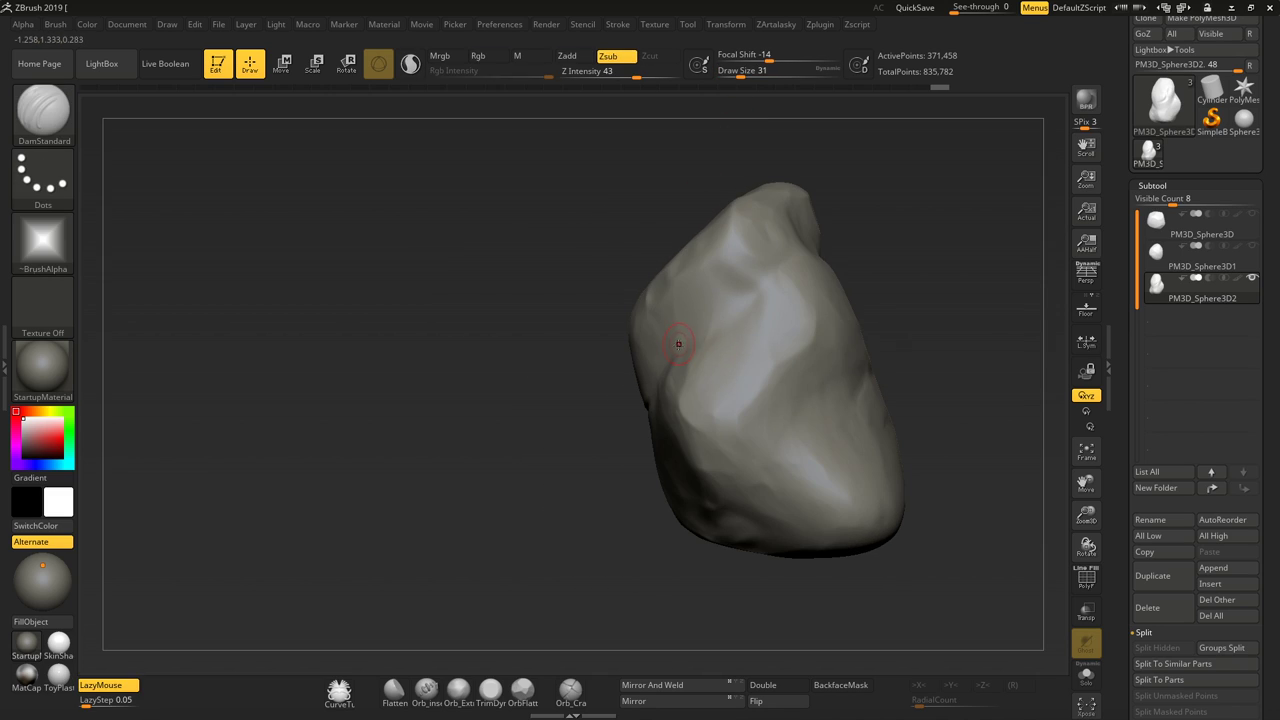
{"action": "mouse_move", "coordinate": [868, 251]}
{"action": "left_mouse_down"}
{"action": "mouse_move", "coordinate": [770, 406]}
{"action": "mouse_move", "coordinate": [810, 398]}
{"action": "left_mouse_up"}
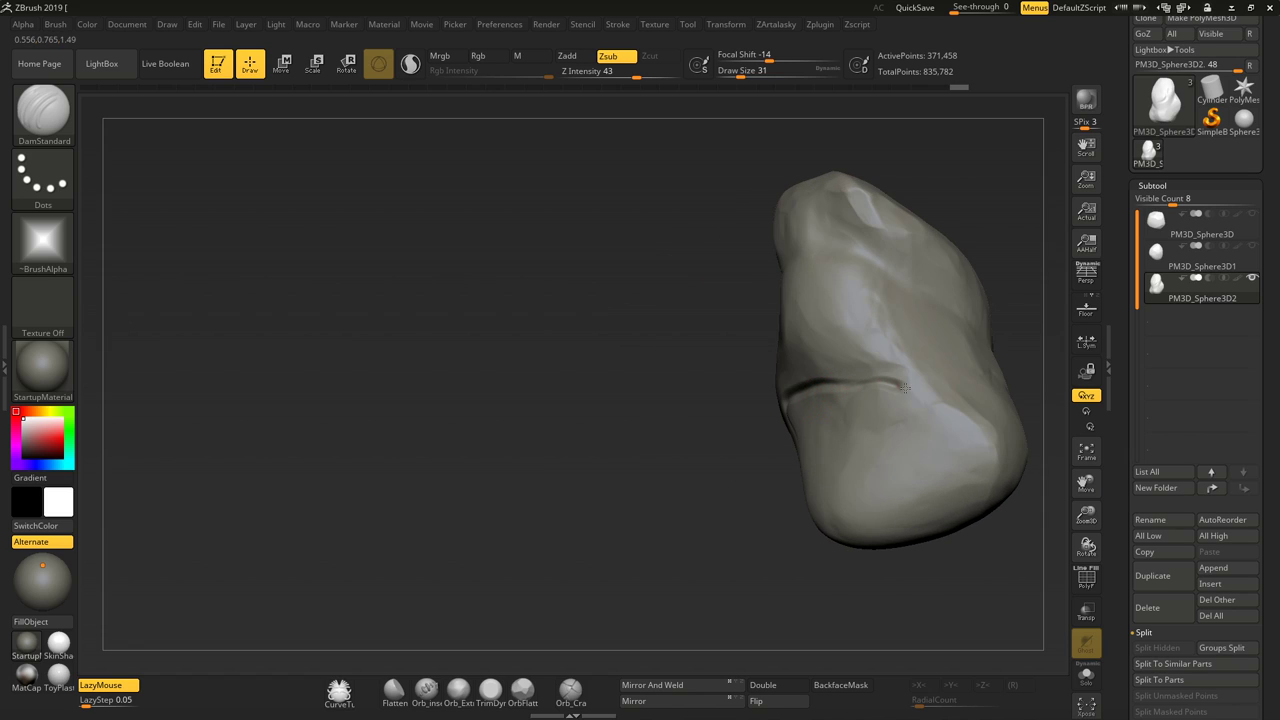
{"action": "left_click_drag", "start_coordinate": [1007, 300], "coordinate": [958, 315]}
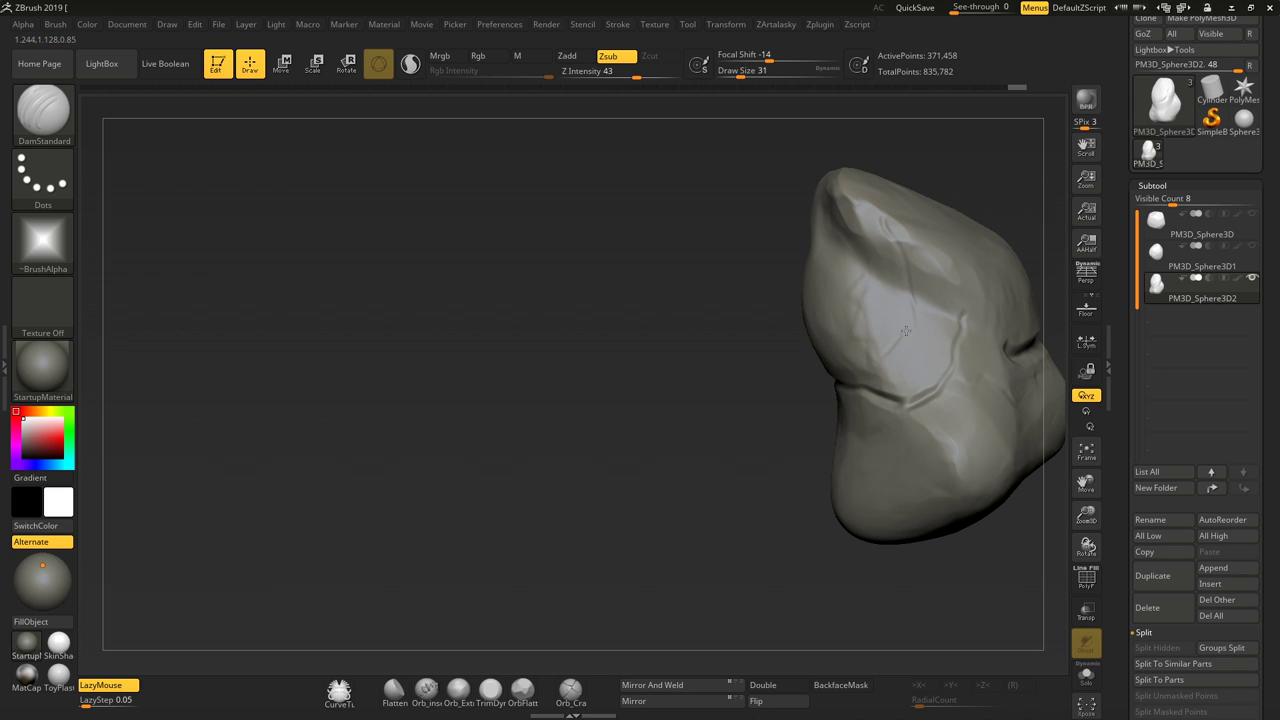
{"action": "left_click_drag", "start_coordinate": [964, 195], "coordinate": [930, 205]}
{"action": "key", "text": "f"}
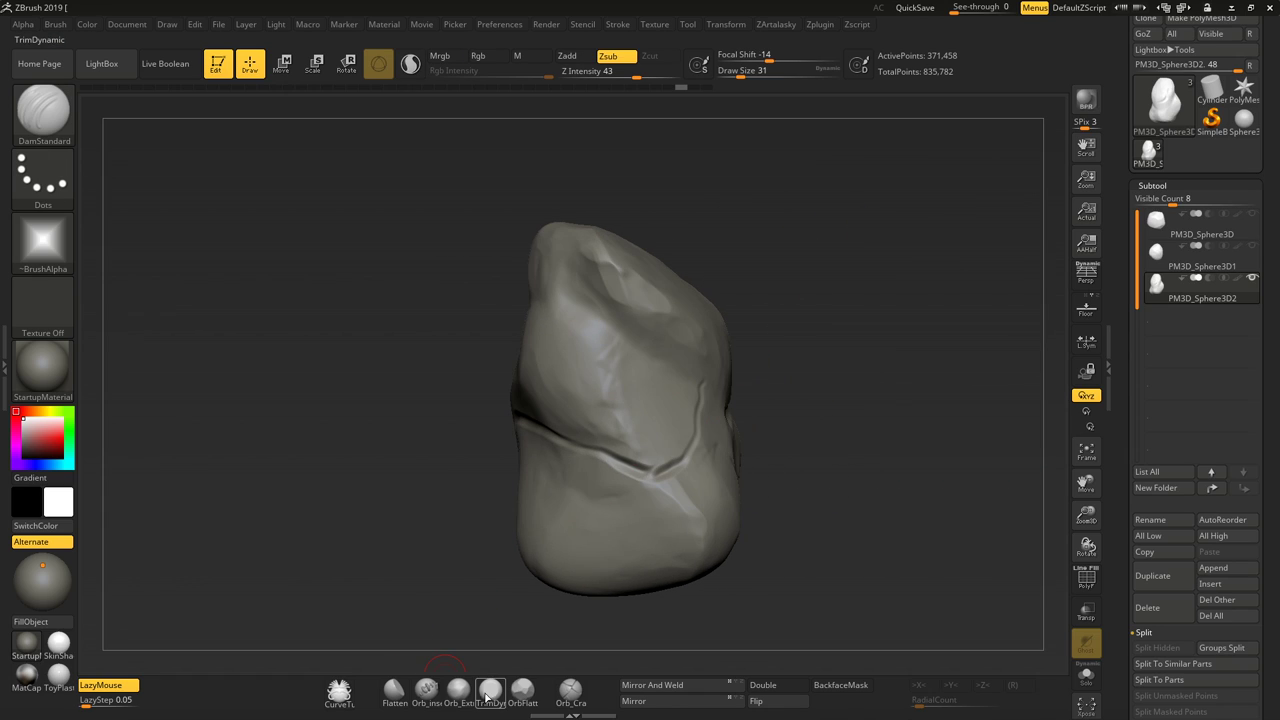
Trim flat TrimDynamic facets around the rock's crease while rotating it, then enter Move mode
{"action": "left_click", "coordinate": [488, 692]}
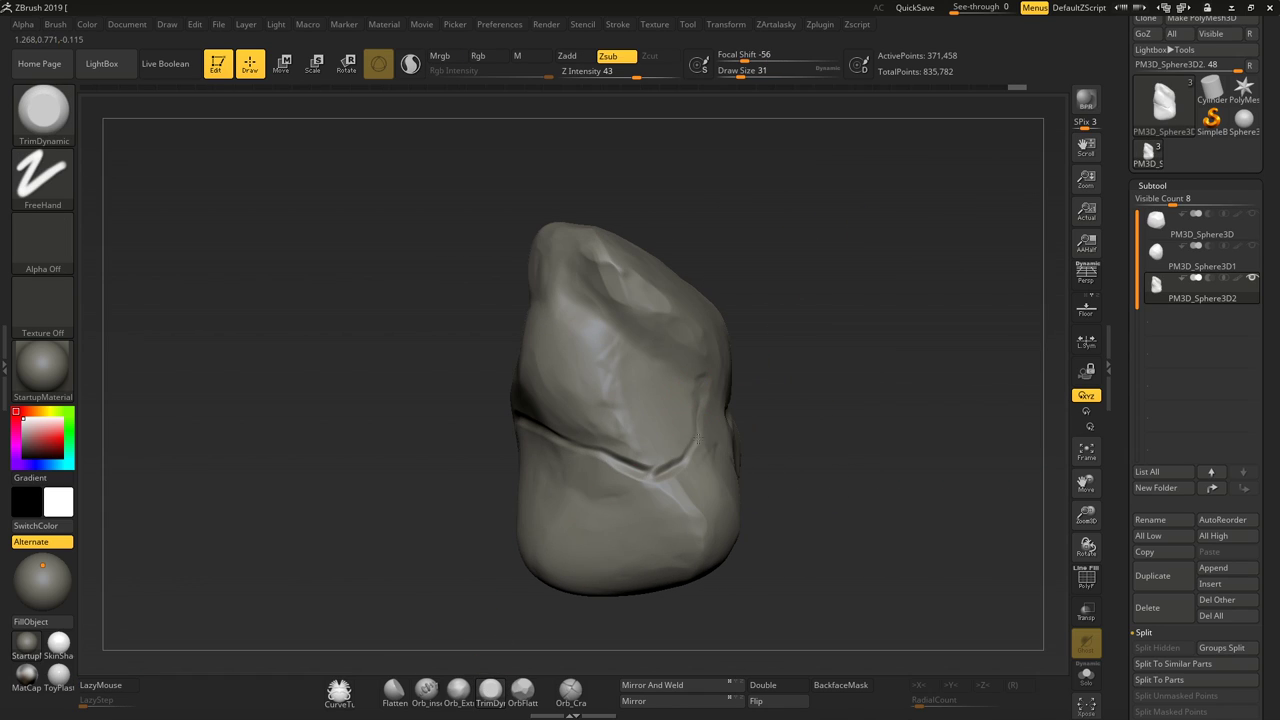
{"action": "left_click_drag", "start_coordinate": [655, 505], "coordinate": [780, 437]}
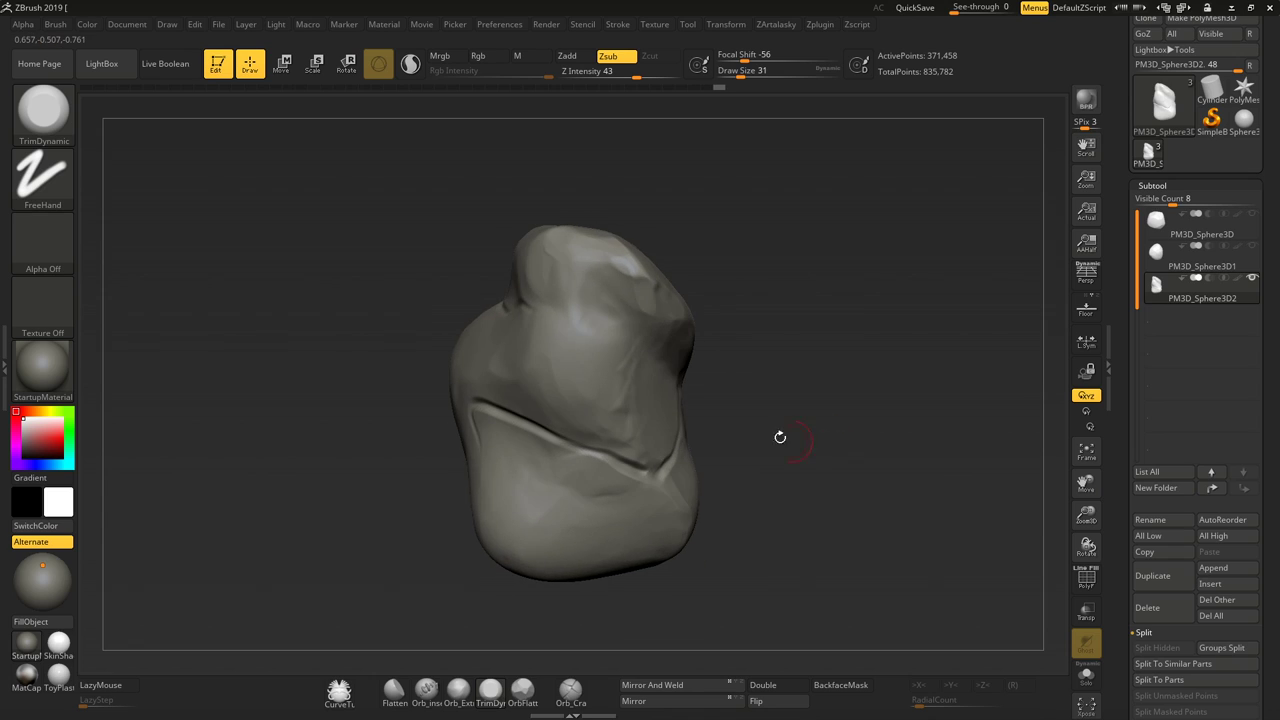
{"action": "left_click_drag", "start_coordinate": [391, 391], "coordinate": [491, 406]}
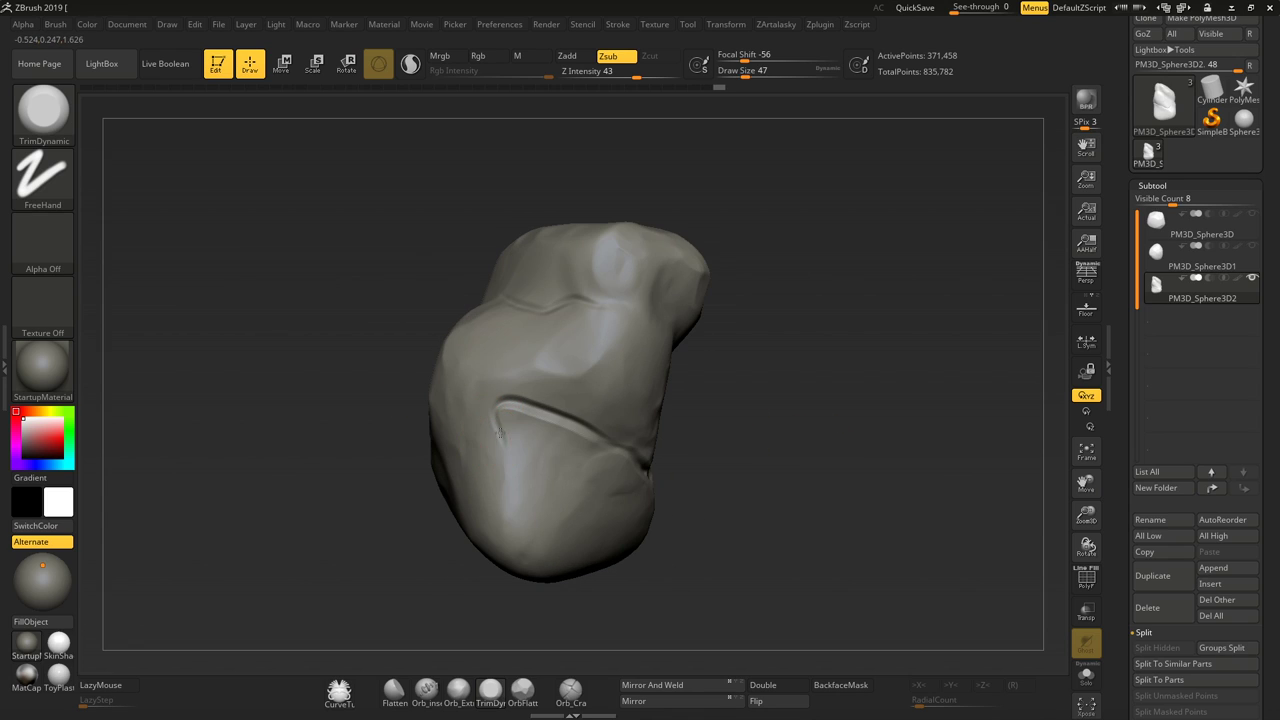
{"action": "right_click_drag", "start_coordinate": [540, 410], "coordinate": [569, 408]}
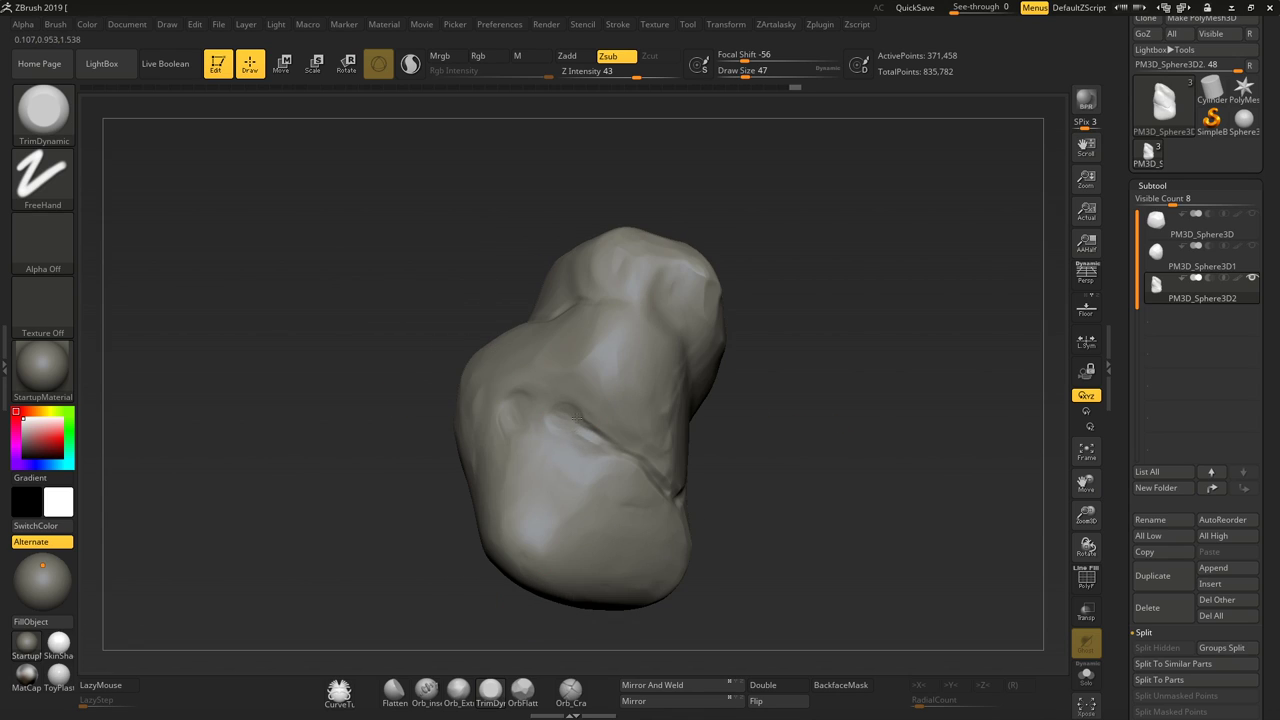
{"action": "right_click_drag", "start_coordinate": [645, 425], "coordinate": [595, 467]}
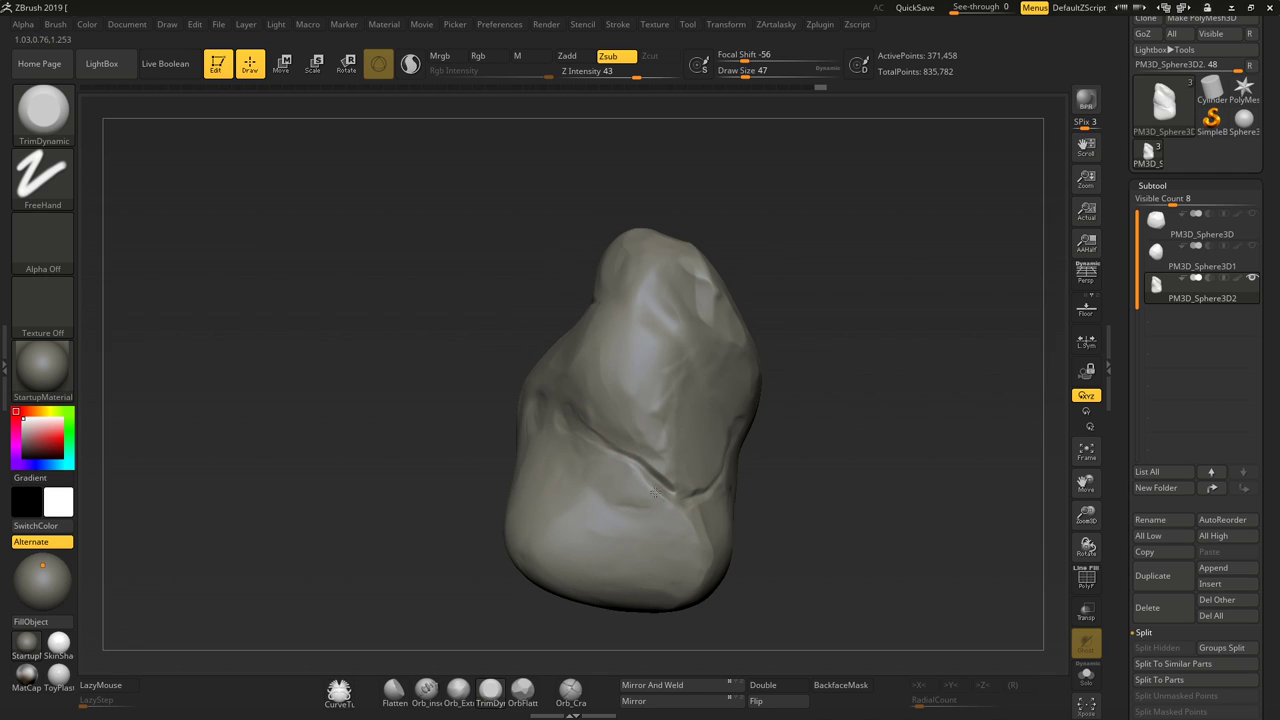
{"action": "mouse_move", "coordinate": [536, 418]}
{"action": "right_mouse_down"}
{"action": "mouse_move", "coordinate": [689, 479]}
{"action": "mouse_move", "coordinate": [803, 470]}
{"action": "mouse_move", "coordinate": [835, 480]}
{"action": "mouse_move", "coordinate": [852, 509]}
{"action": "right_mouse_up"}
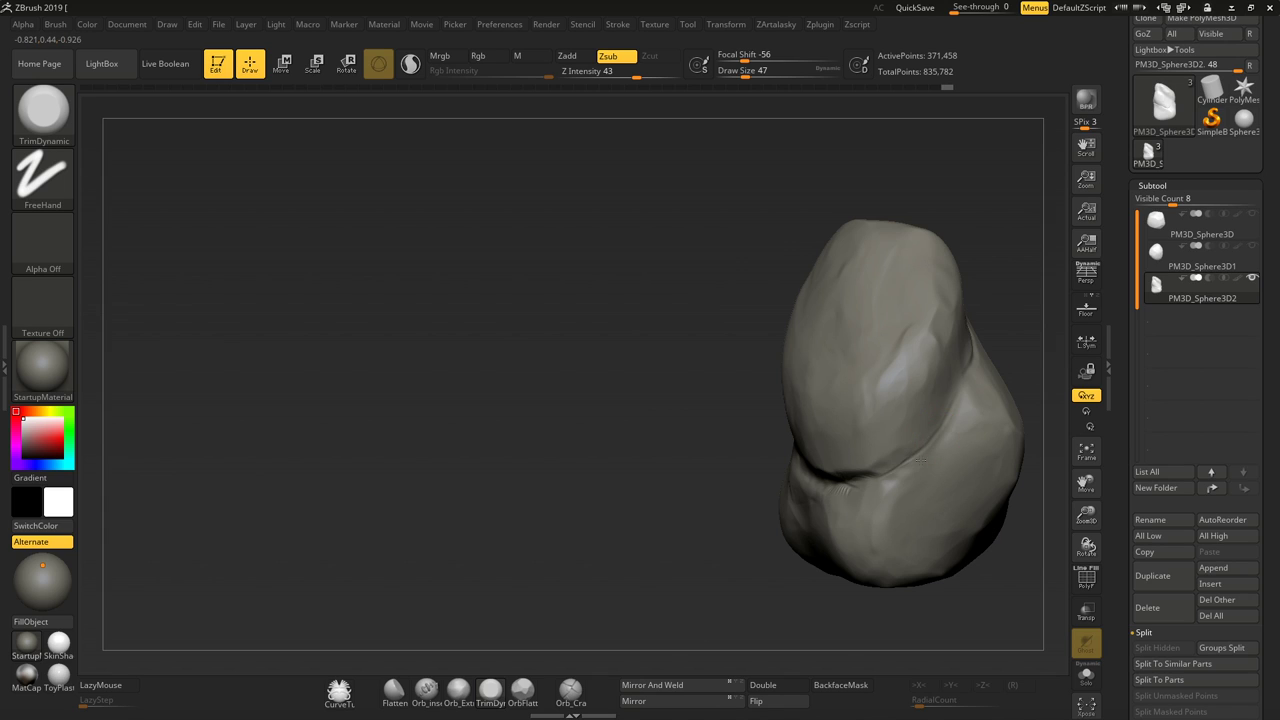
{"action": "right_click_drag", "start_coordinate": [920, 461], "coordinate": [902, 489]}
{"action": "mouse_move", "coordinate": [741, 417]}
{"action": "right_mouse_down"}
{"action": "mouse_move", "coordinate": [766, 374]}
{"action": "mouse_move", "coordinate": [974, 331]}
{"action": "mouse_move", "coordinate": [864, 274]}
{"action": "right_mouse_up"}
{"action": "key", "text": "w"}
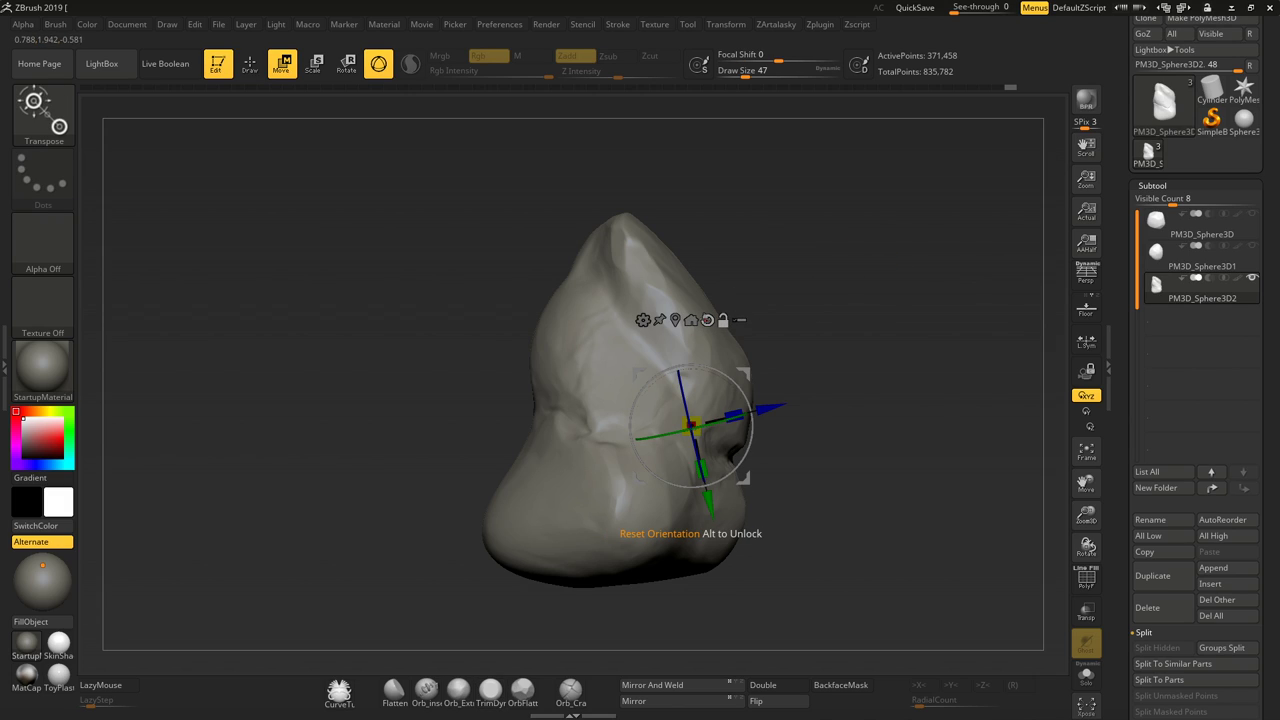
Reset the gizmo orientation and attempt to duplicate the rock along an axis
{"action": "left_click", "coordinate": [707, 319]}
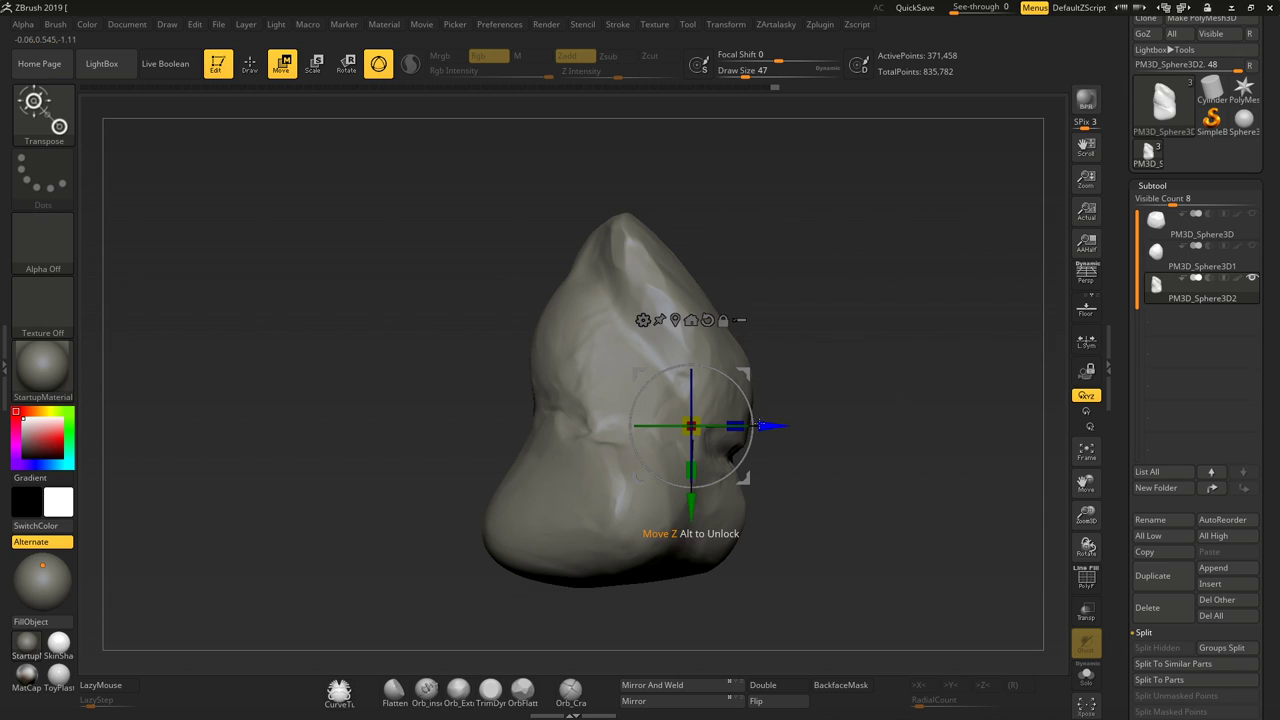
{"action": "key", "text": "ctrl"}
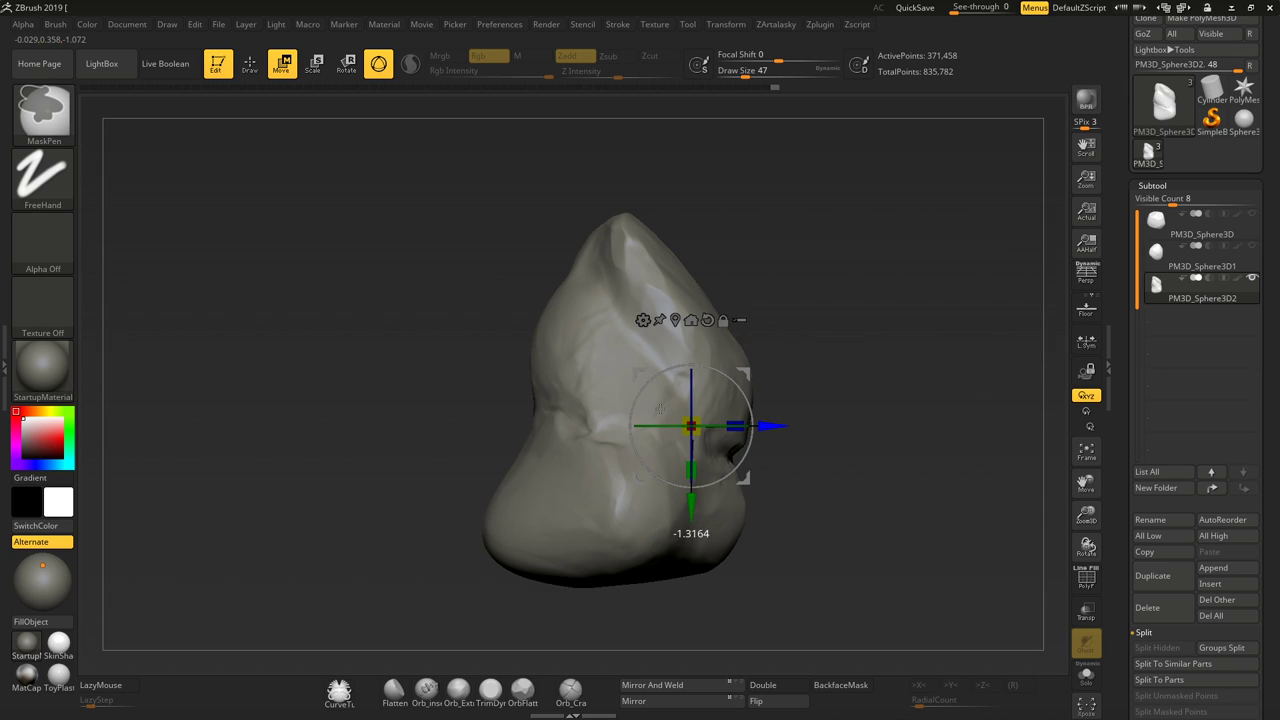
{"action": "left_click", "coordinate": [720, 383], "text": "ctrl"}
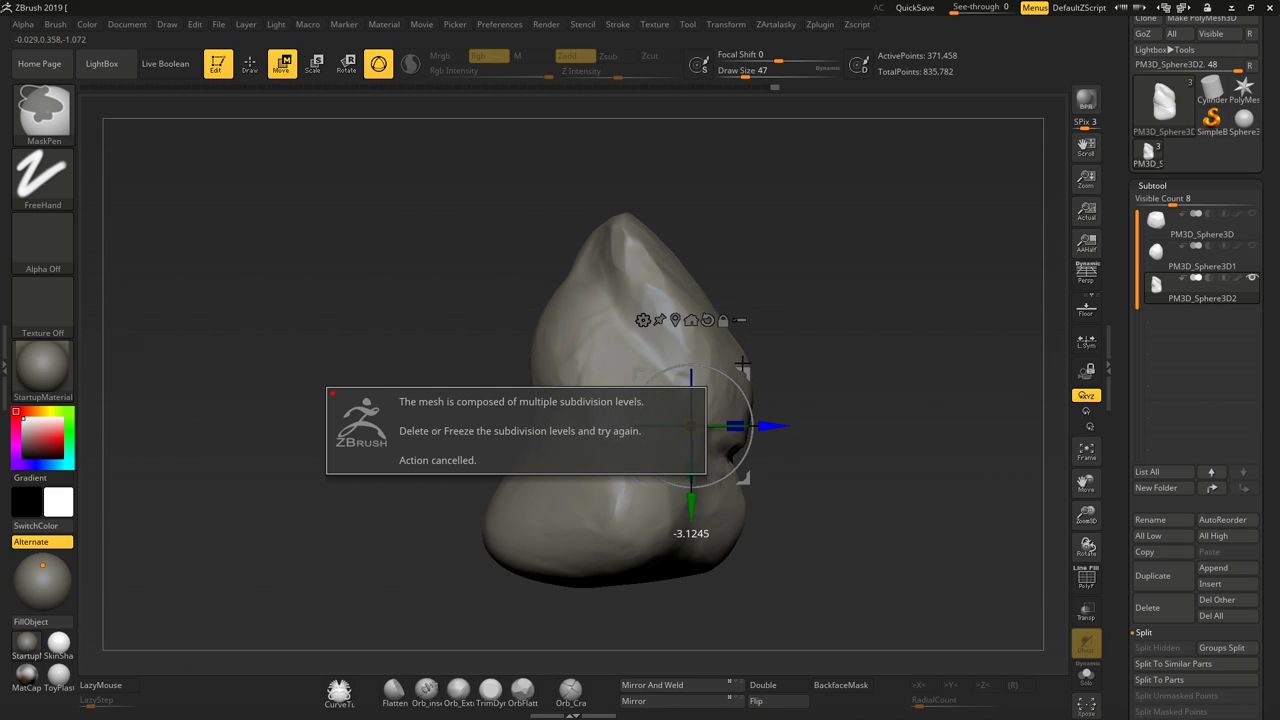
In Tool > Geometry, drop the rock to its lowest subdivision level and view its wireframe
{"action": "left_click", "coordinate": [1141, 185]}
{"action": "left_click", "coordinate": [1150, 201]}
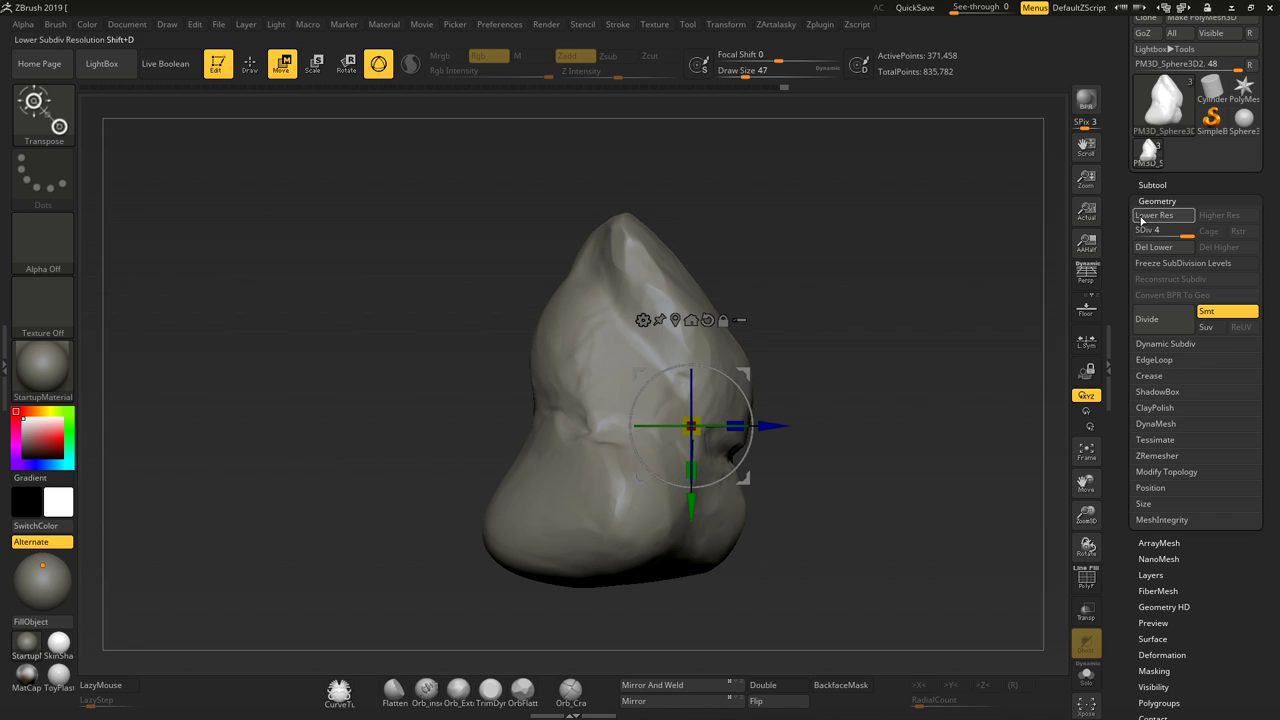
{"action": "left_click", "coordinate": [1141, 218]}
{"action": "left_click", "coordinate": [1143, 218]}
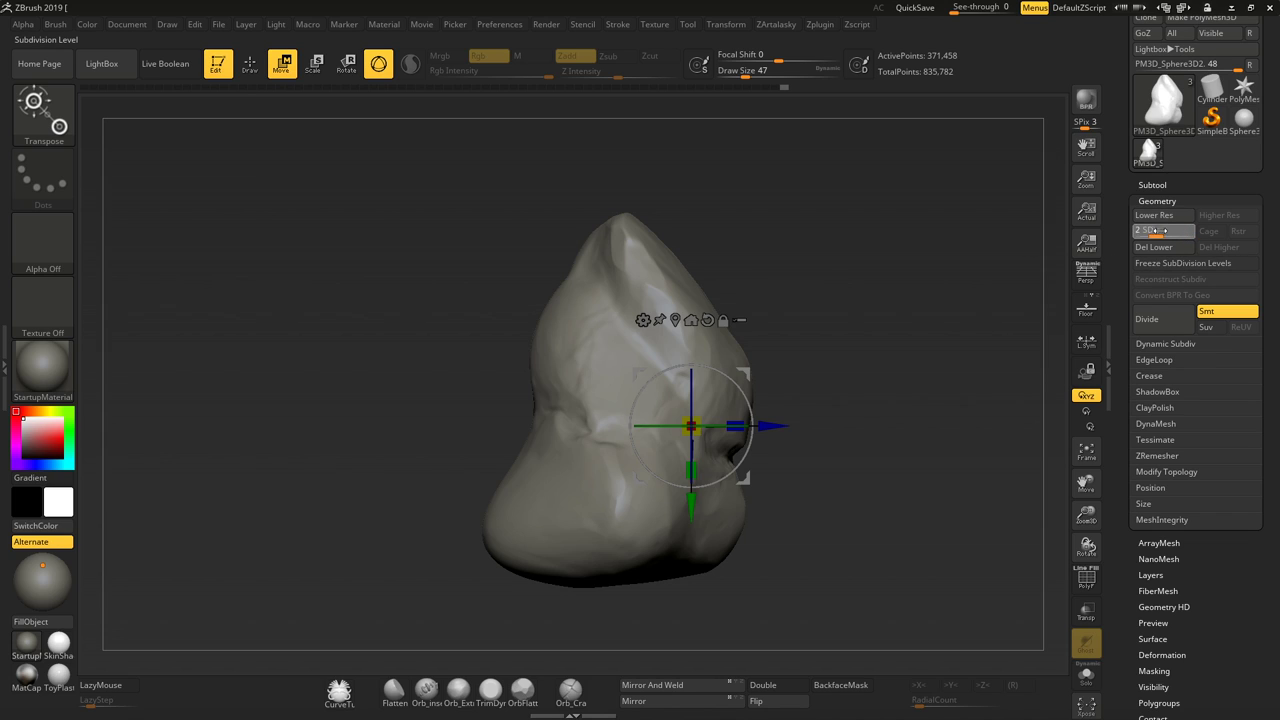
{"action": "left_click_drag", "start_coordinate": [1160, 231], "coordinate": [1136, 231]}
{"action": "key", "text": "shift+f"}
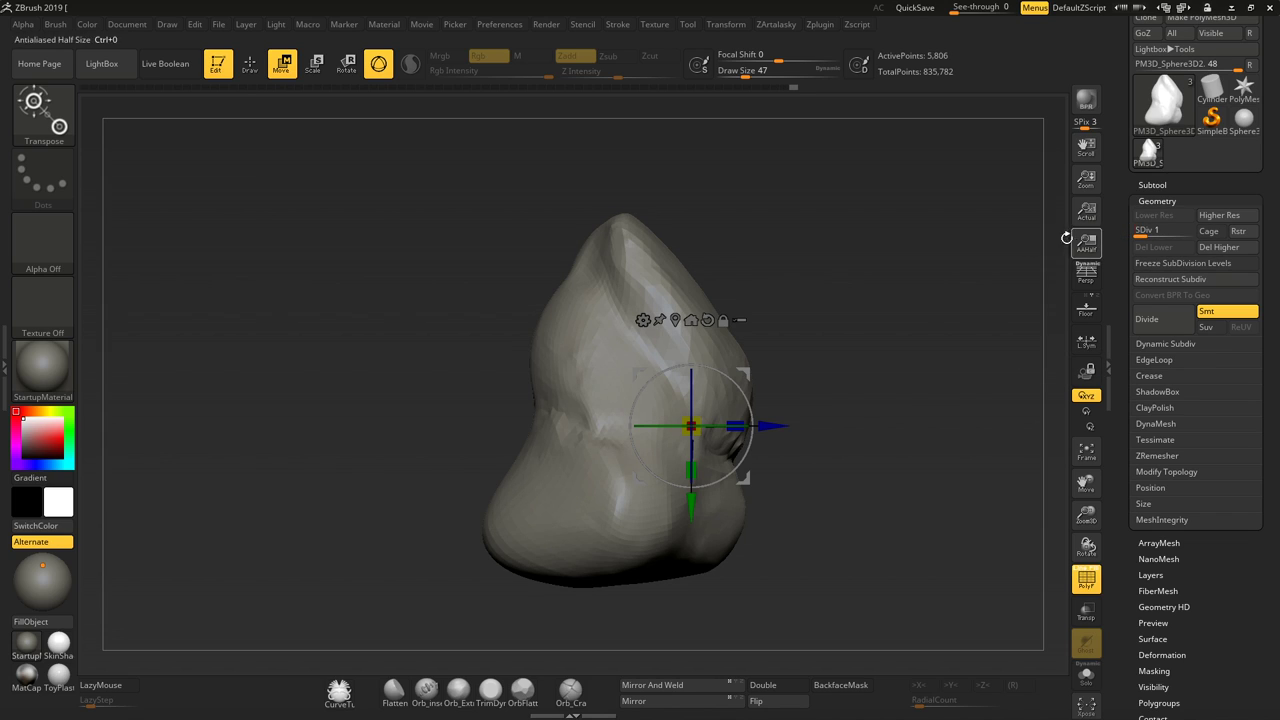
{"action": "left_click_drag", "start_coordinate": [578, 241], "coordinate": [640, 230]}
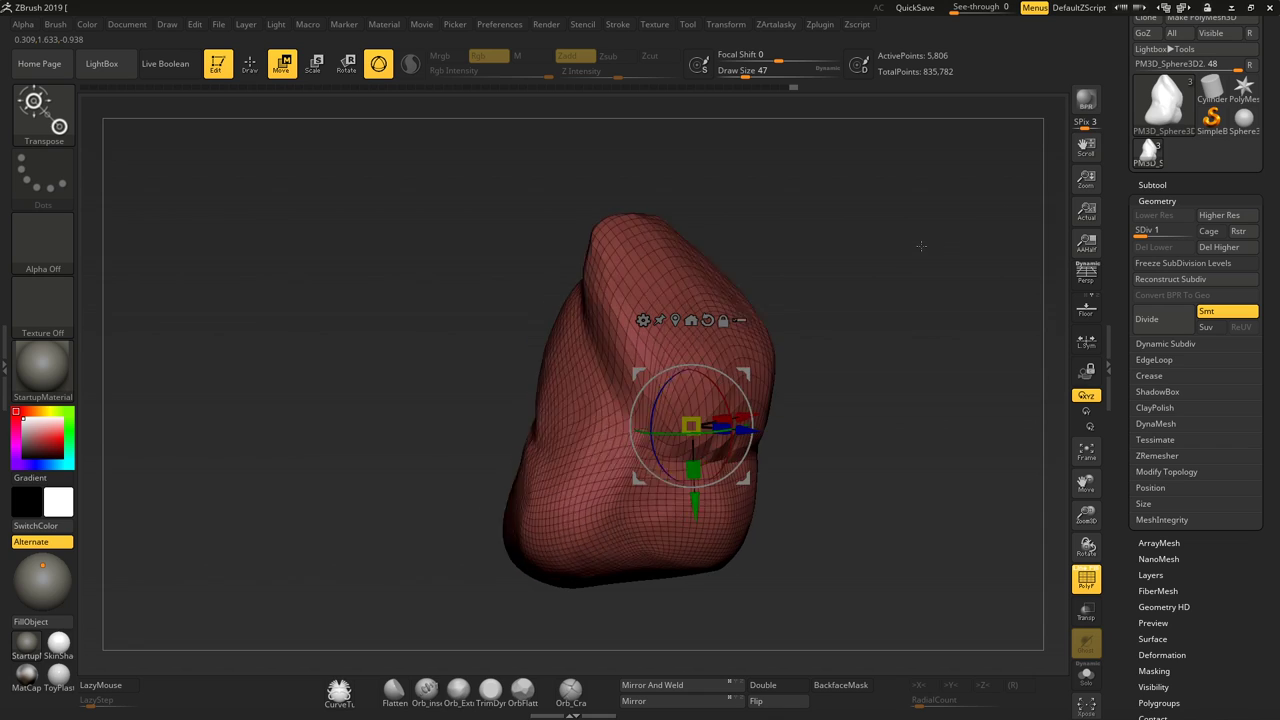
Return to the highest subdivision level and delete the lower levels with Del Lower
{"action": "left_click", "coordinate": [1150, 231]}
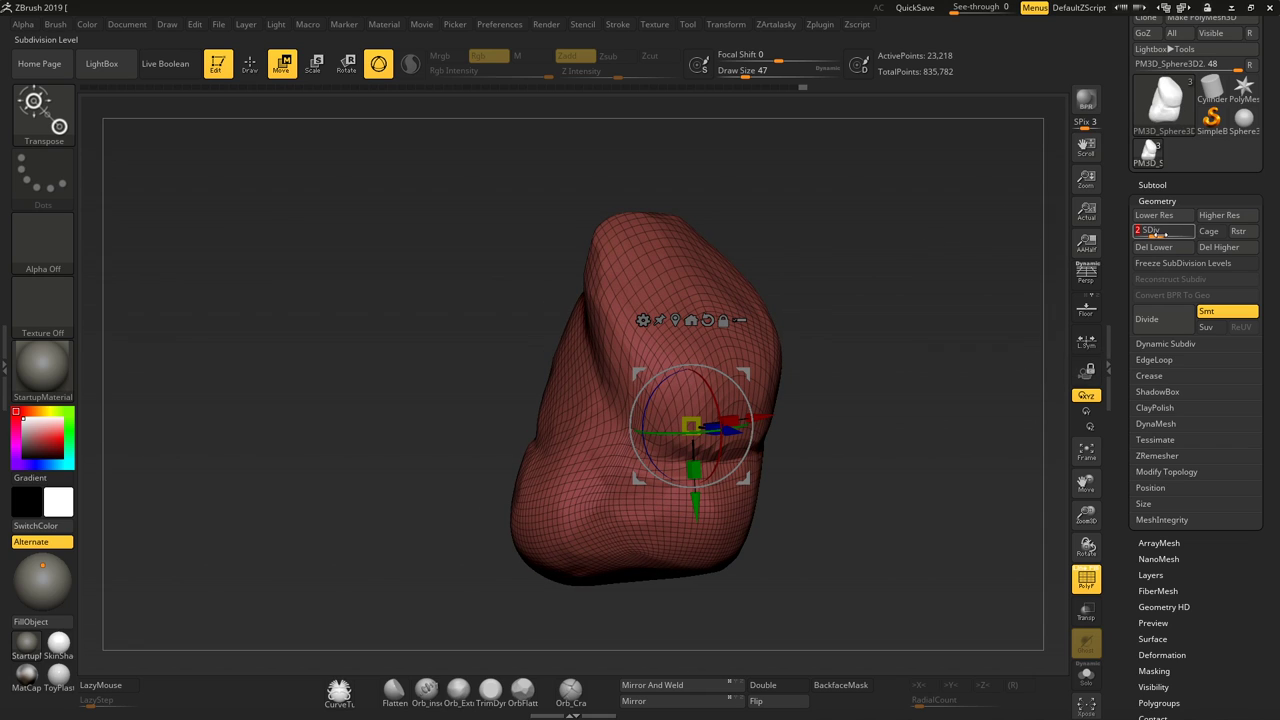
{"action": "left_click", "coordinate": [1160, 234]}
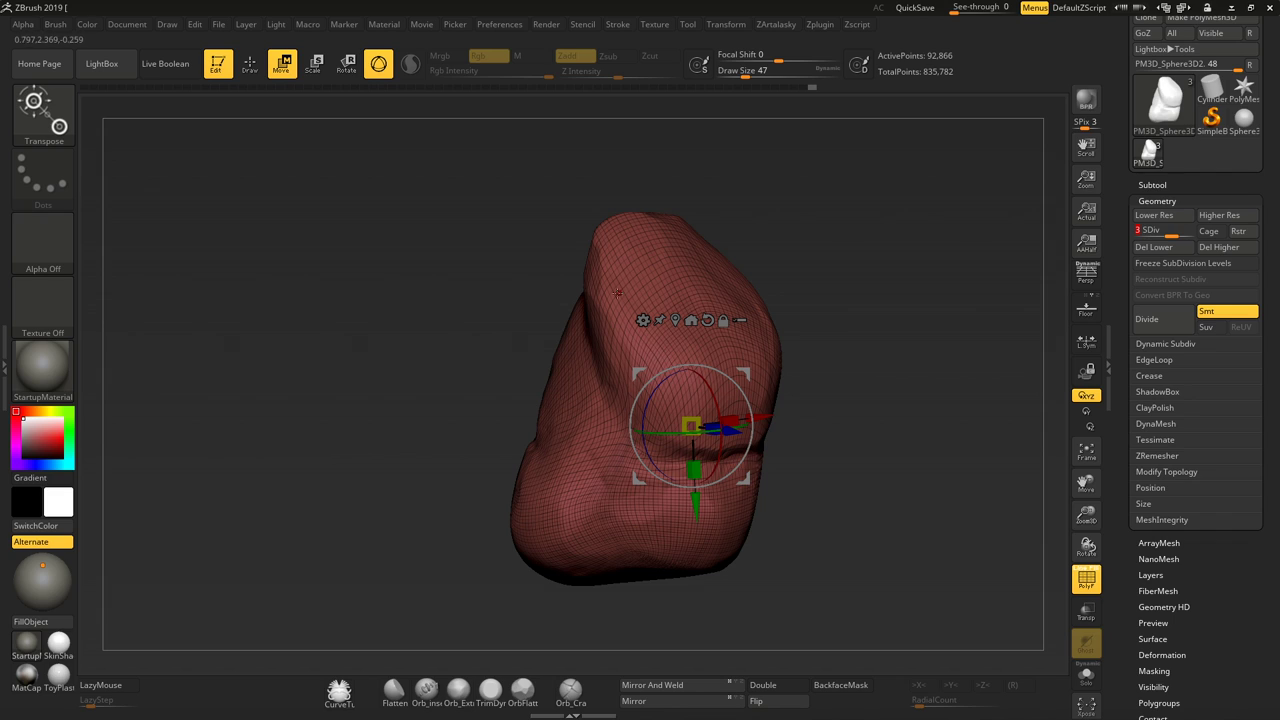
{"action": "key", "text": "shift+f"}
{"action": "left_click", "coordinate": [1188, 232]}
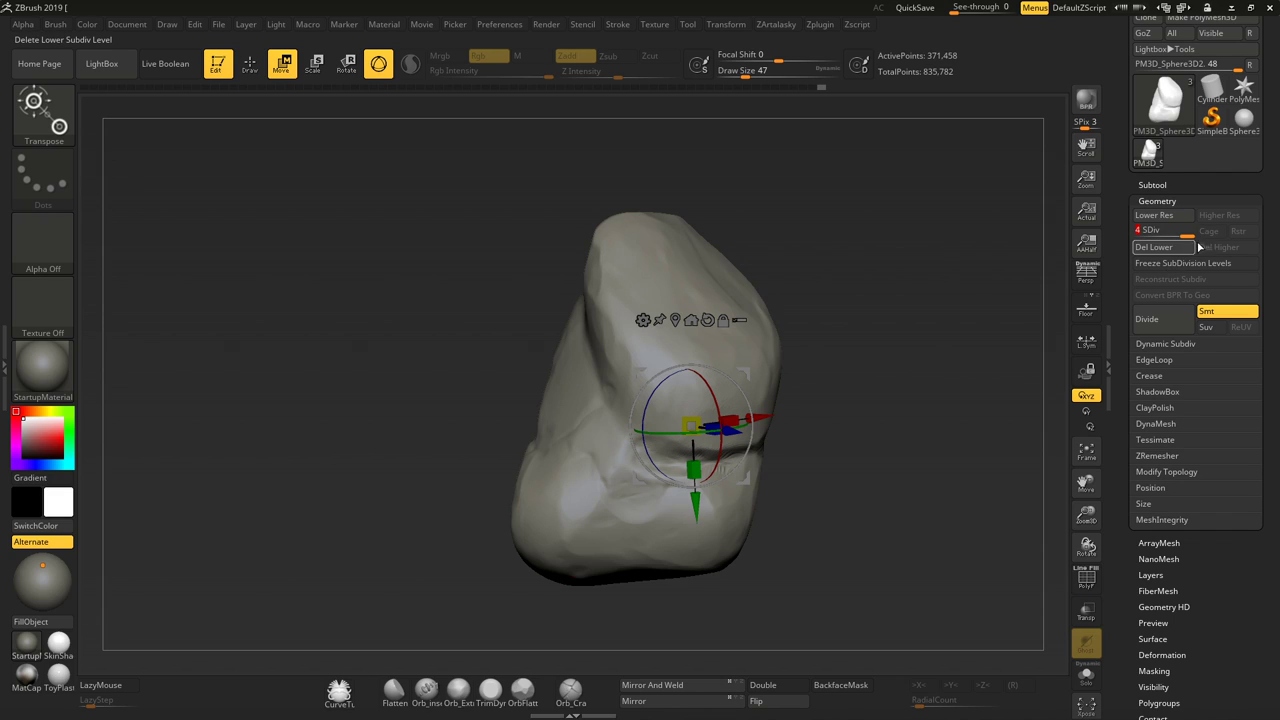
{"action": "key", "text": "shift+f"}
{"action": "key", "text": "shift+f"}
{"action": "left_click", "coordinate": [1156, 247]}
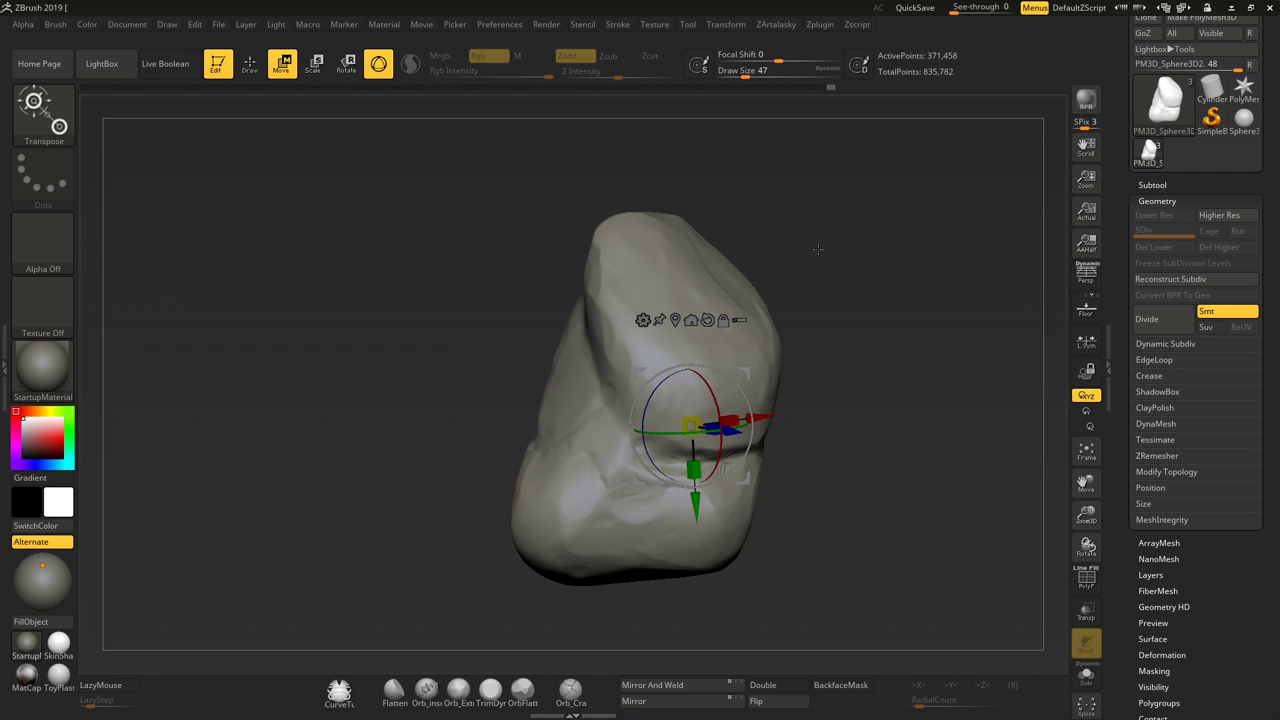
{"action": "key", "text": "shift+f"}
{"action": "key", "text": "shift+f"}
Duplicate the rock, slide the copy right along X and rotate it about 75 degrees
{"action": "left_click_drag", "start_coordinate": [818, 249], "coordinate": [921, 237], "text": "shift"}
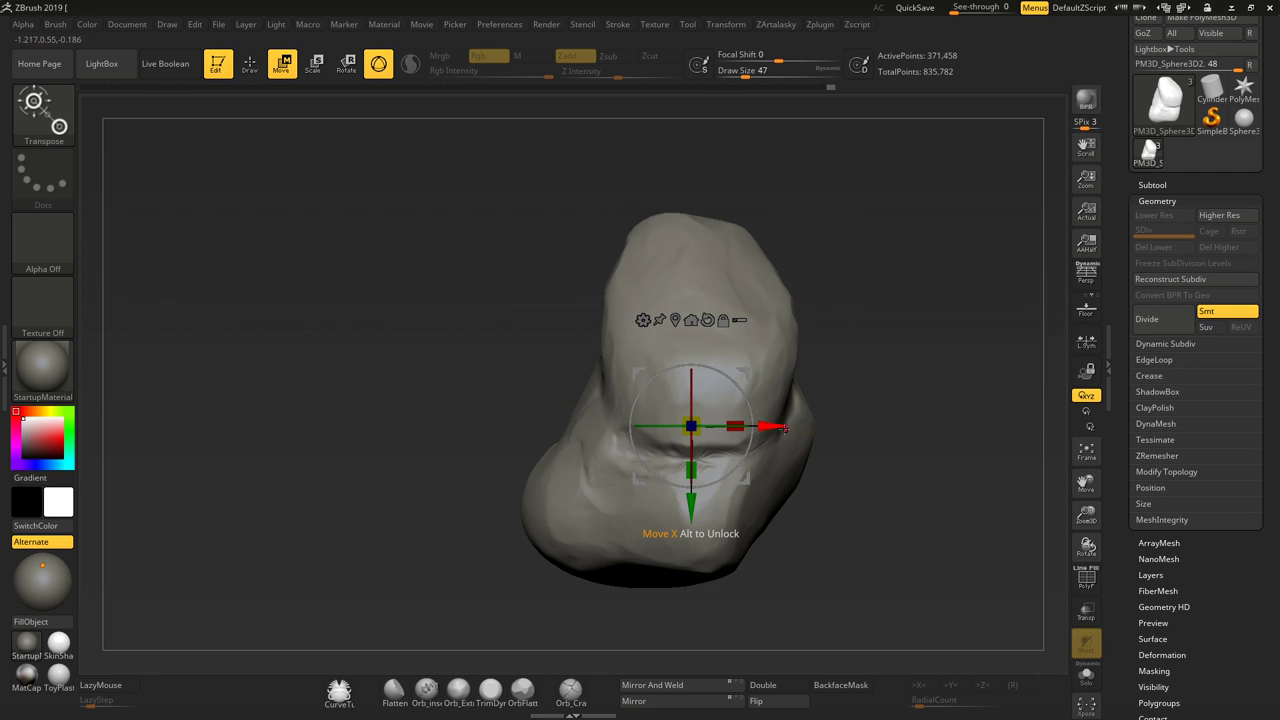
{"action": "mouse_move", "coordinate": [766, 427]}
{"action": "left_mouse_down", "text": "ctrl"}
{"action": "mouse_move", "coordinate": [1037, 453]}
{"action": "mouse_move", "coordinate": [895, 420]}
{"action": "mouse_move", "coordinate": [777, 438]}
{"action": "mouse_move", "coordinate": [866, 440]}
{"action": "mouse_move", "coordinate": [845, 366]}
{"action": "left_mouse_up", "text": "ctrl"}
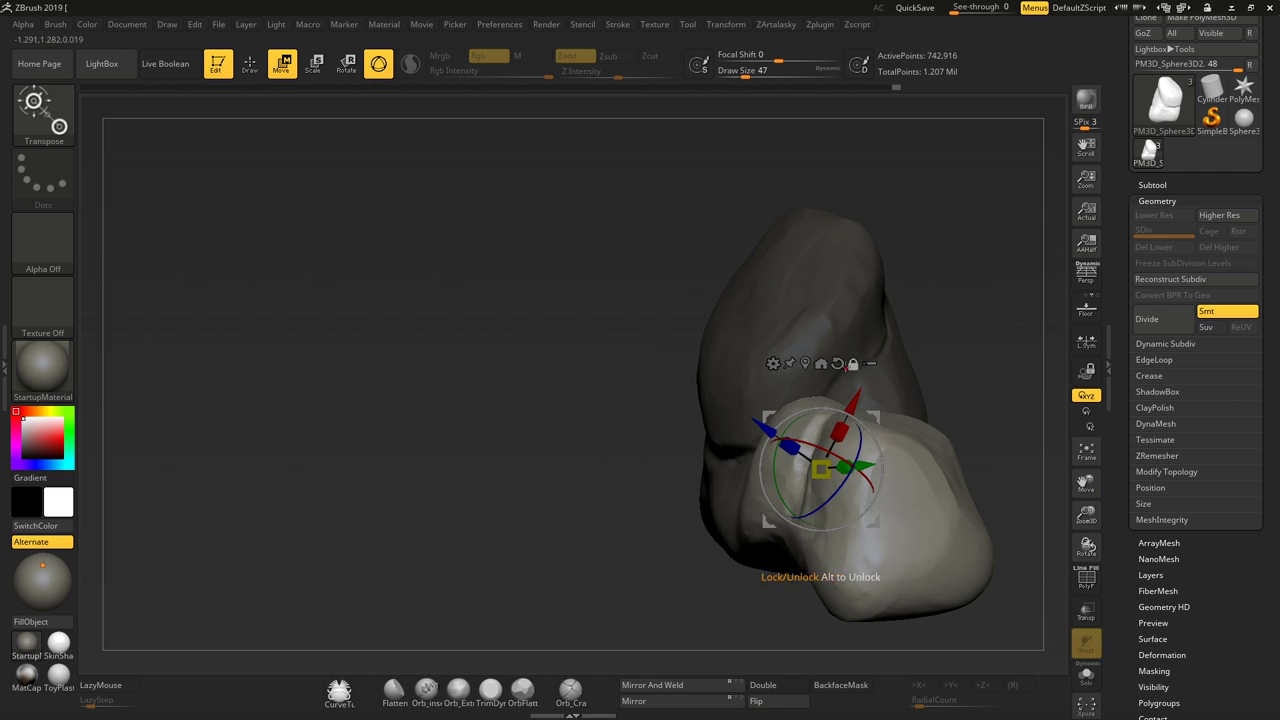
{"action": "left_click", "coordinate": [837, 363]}
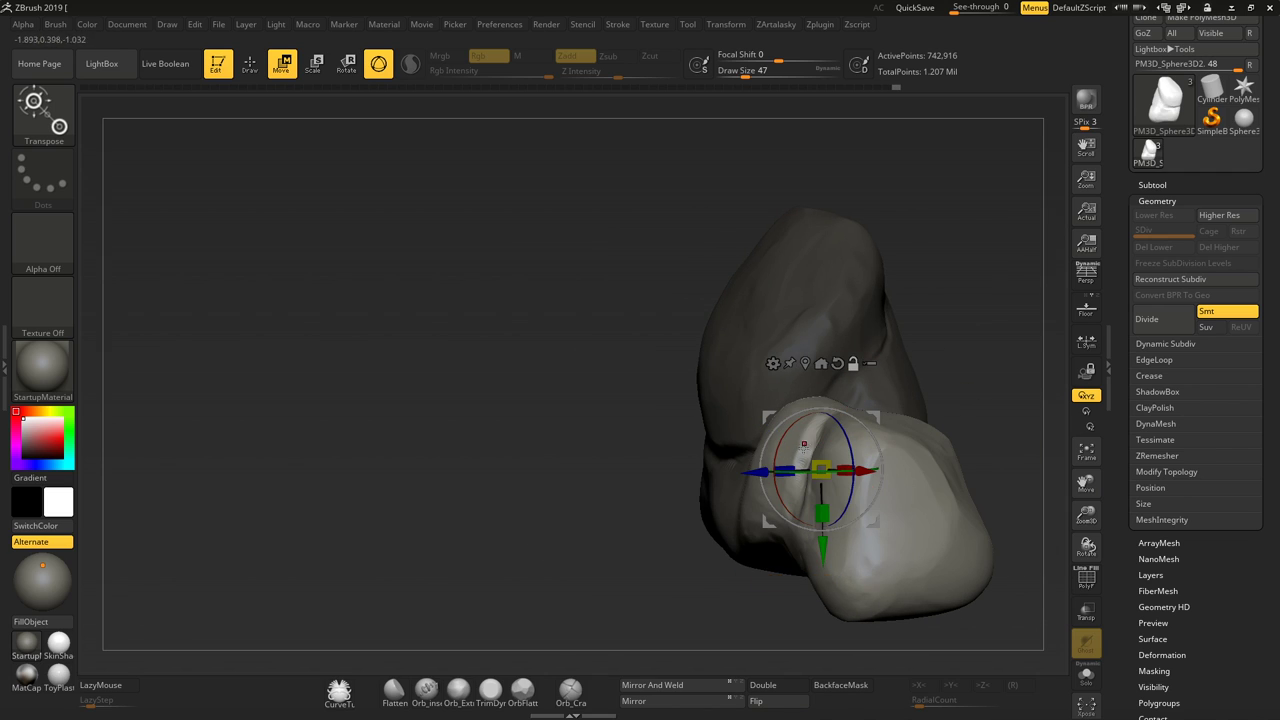
{"action": "mouse_move", "coordinate": [822, 412]}
{"action": "left_mouse_down"}
{"action": "mouse_move", "coordinate": [877, 458]}
{"action": "mouse_move", "coordinate": [565, 413]}
{"action": "mouse_move", "coordinate": [666, 228]}
{"action": "left_mouse_up"}
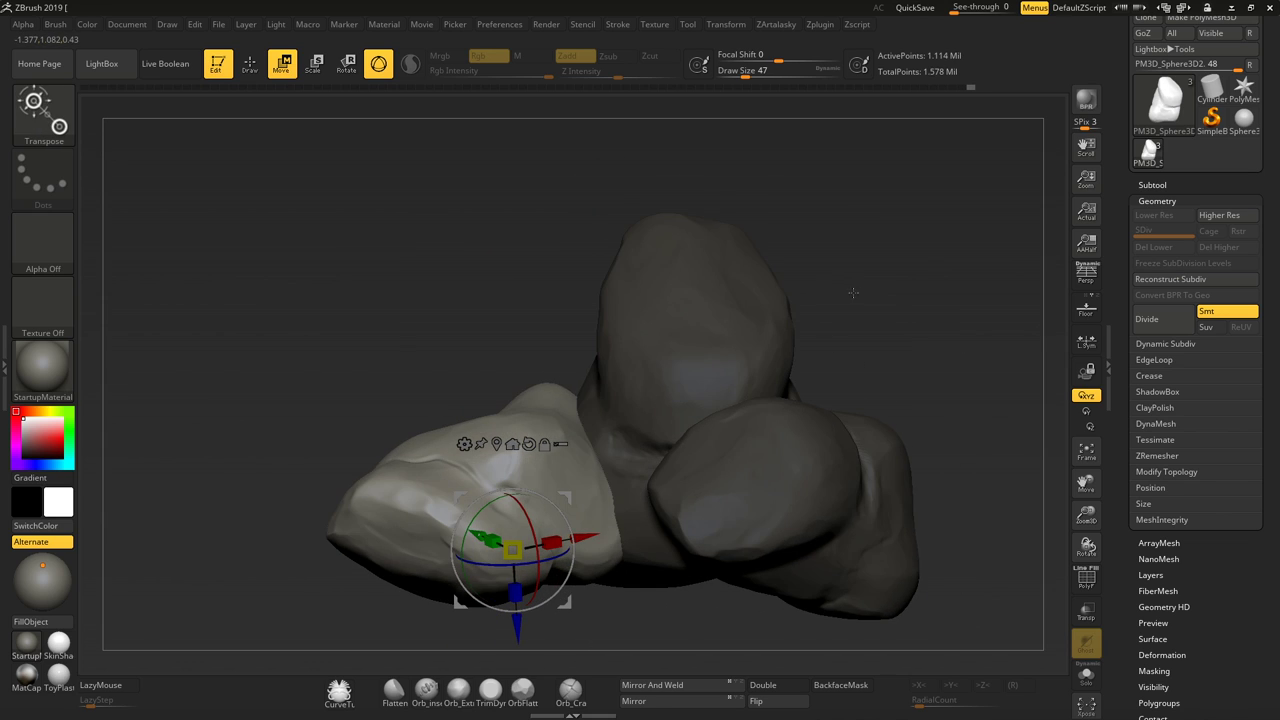
Clear the mask from all three rocks and orbit the cluster to a new angle
{"action": "key", "text": "ctrl"}
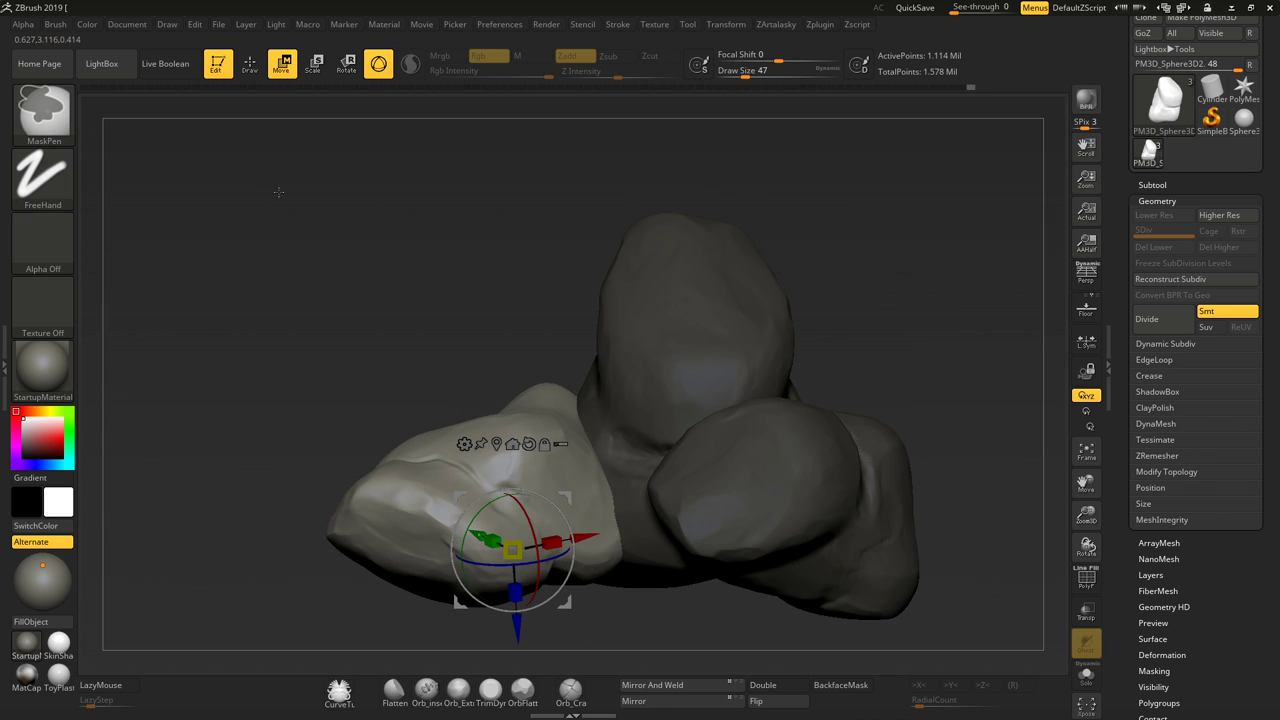
{"action": "left_click_drag", "start_coordinate": [239, 186], "coordinate": [405, 330], "text": "ctrl"}
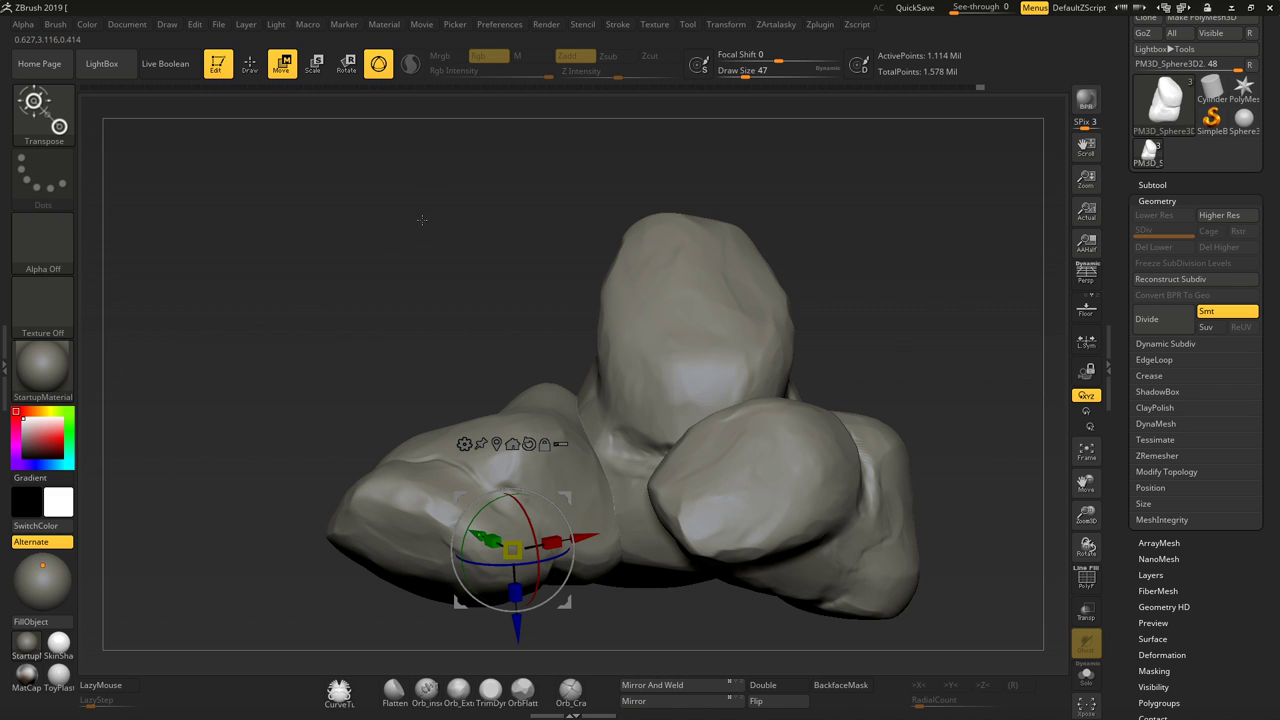
{"action": "mouse_move", "coordinate": [423, 223]}
{"action": "left_mouse_down"}
{"action": "mouse_move", "coordinate": [446, 287]}
{"action": "mouse_move", "coordinate": [551, 236]}
{"action": "left_mouse_up"}
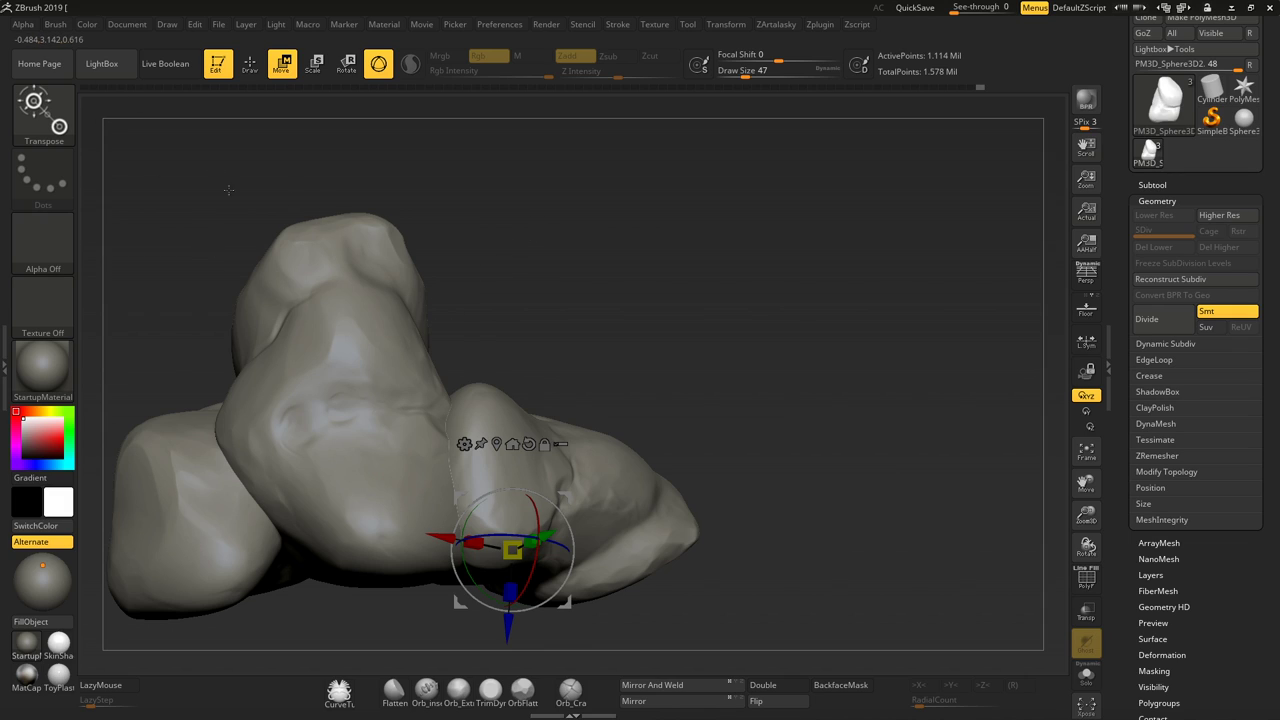
Return to sculpting at brush size 239 and reshape the middle-right rock bulge
{"action": "key", "text": "q"}
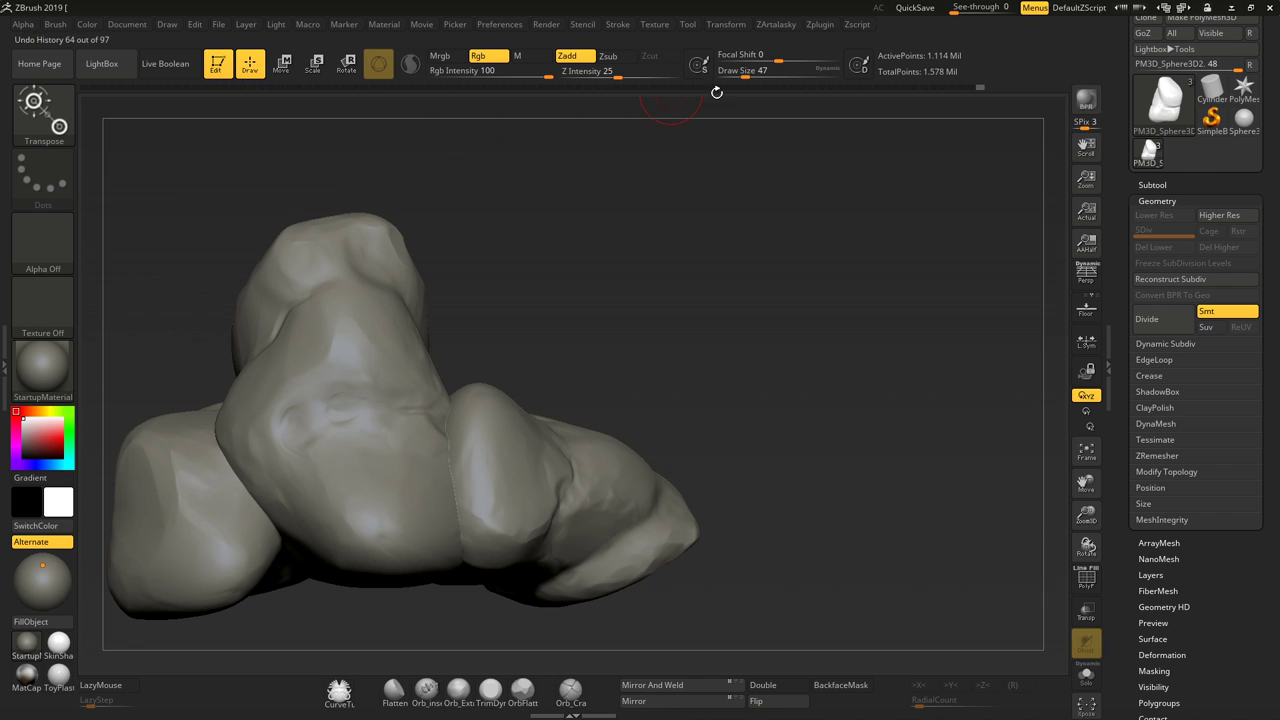
{"action": "left_click_drag", "start_coordinate": [742, 73], "coordinate": [760, 73]}
{"action": "left_click_drag", "start_coordinate": [600, 200], "coordinate": [455, 315]}
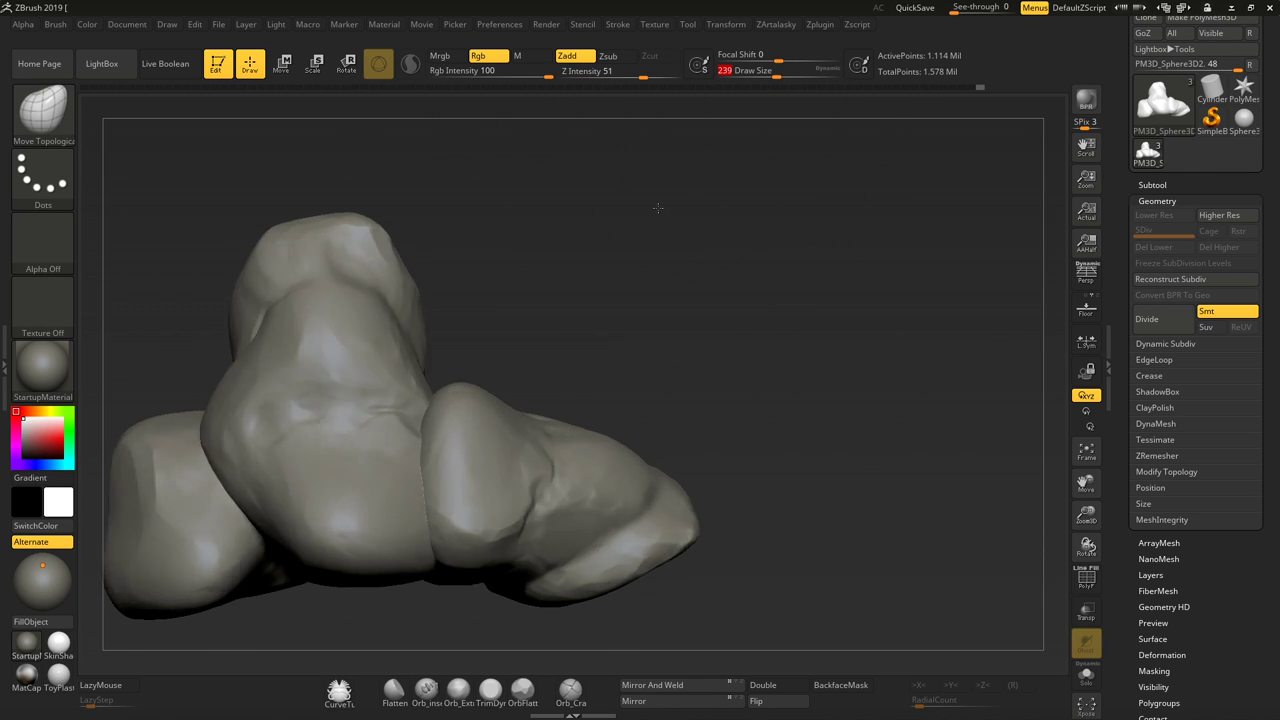
{"action": "mouse_move", "coordinate": [367, 408]}
{"action": "left_mouse_down"}
{"action": "mouse_move", "coordinate": [276, 387]}
{"action": "mouse_move", "coordinate": [443, 229]}
{"action": "mouse_move", "coordinate": [380, 340]}
{"action": "left_mouse_up"}
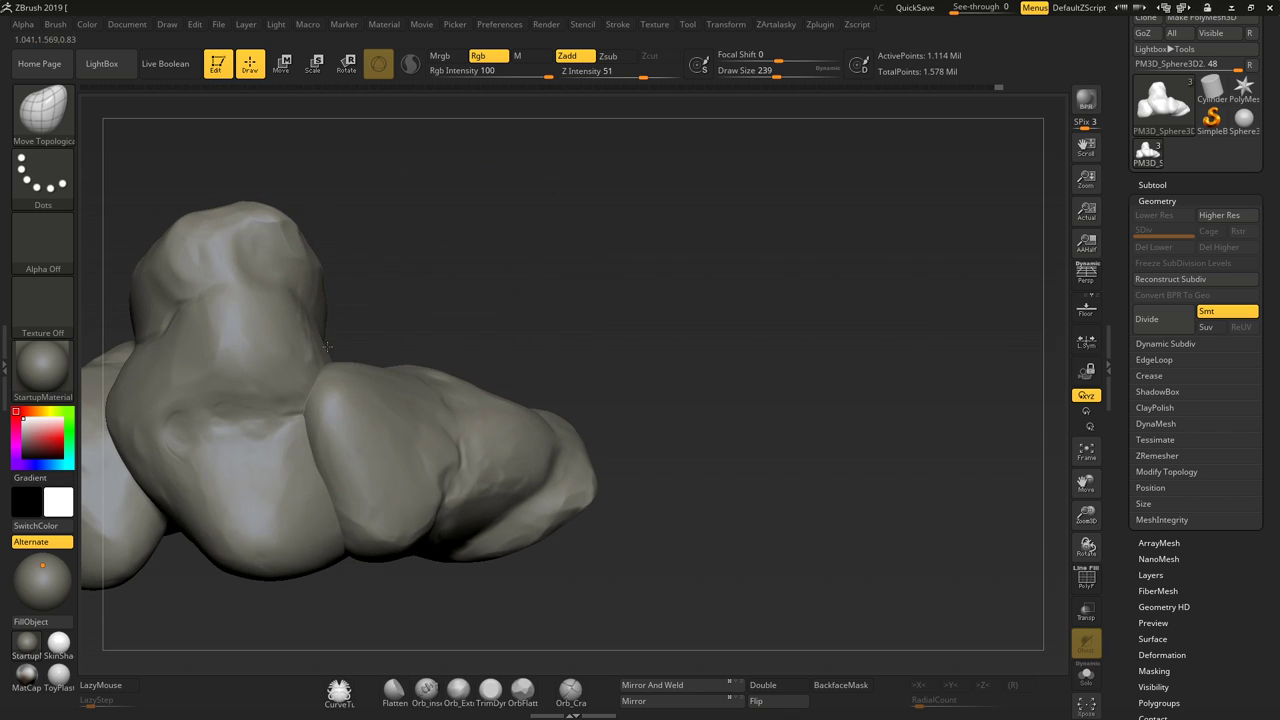
{"action": "mouse_move", "coordinate": [436, 290]}
{"action": "left_mouse_down"}
{"action": "mouse_move", "coordinate": [491, 504]}
{"action": "mouse_move", "coordinate": [386, 500]}
{"action": "left_mouse_up"}
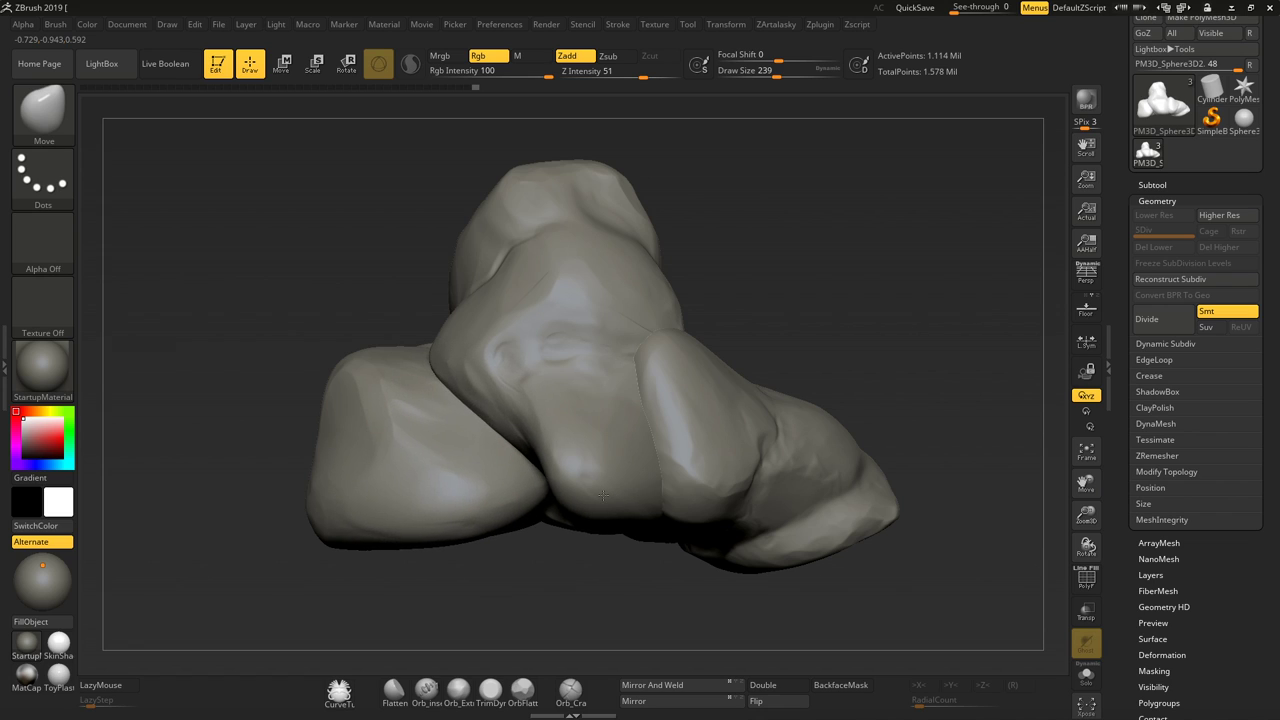
{"action": "left_click_drag", "start_coordinate": [674, 409], "coordinate": [661, 379]}
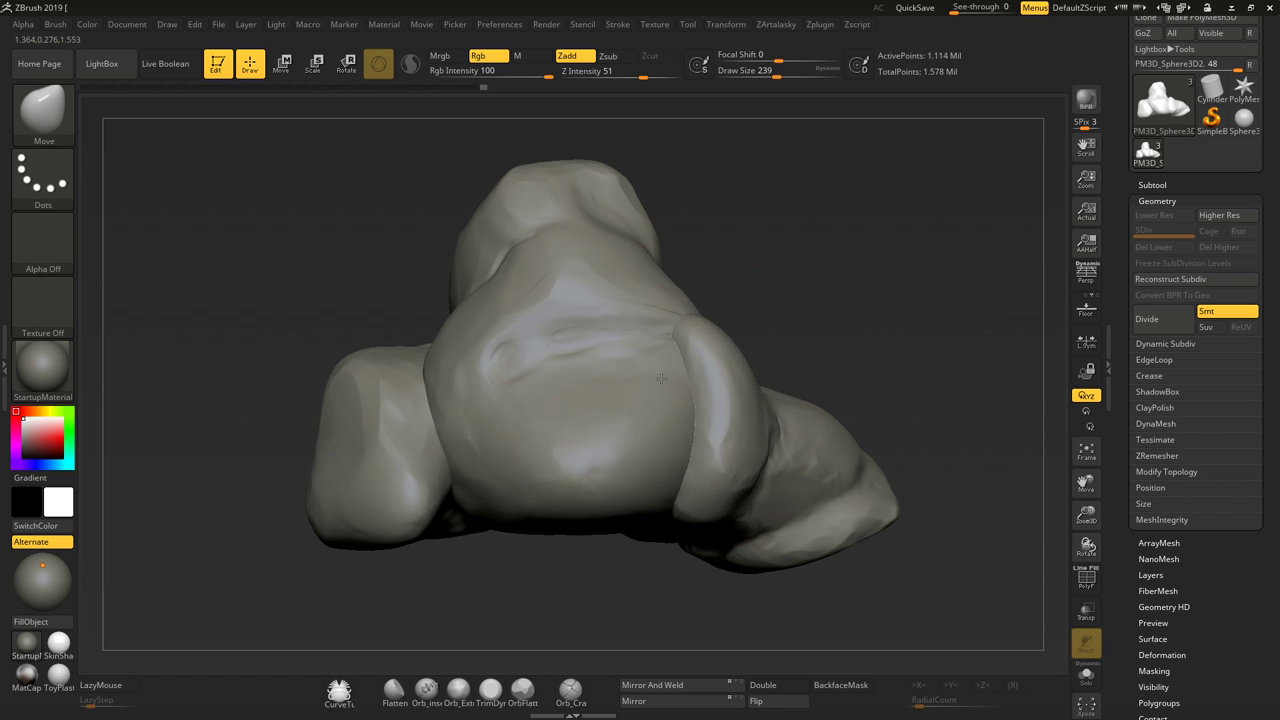
With Move Topological, make the left block taller and wider and smooth the creases
{"action": "key", "text": "ctrl+i"}
{"action": "key", "text": "ctrl+i"}
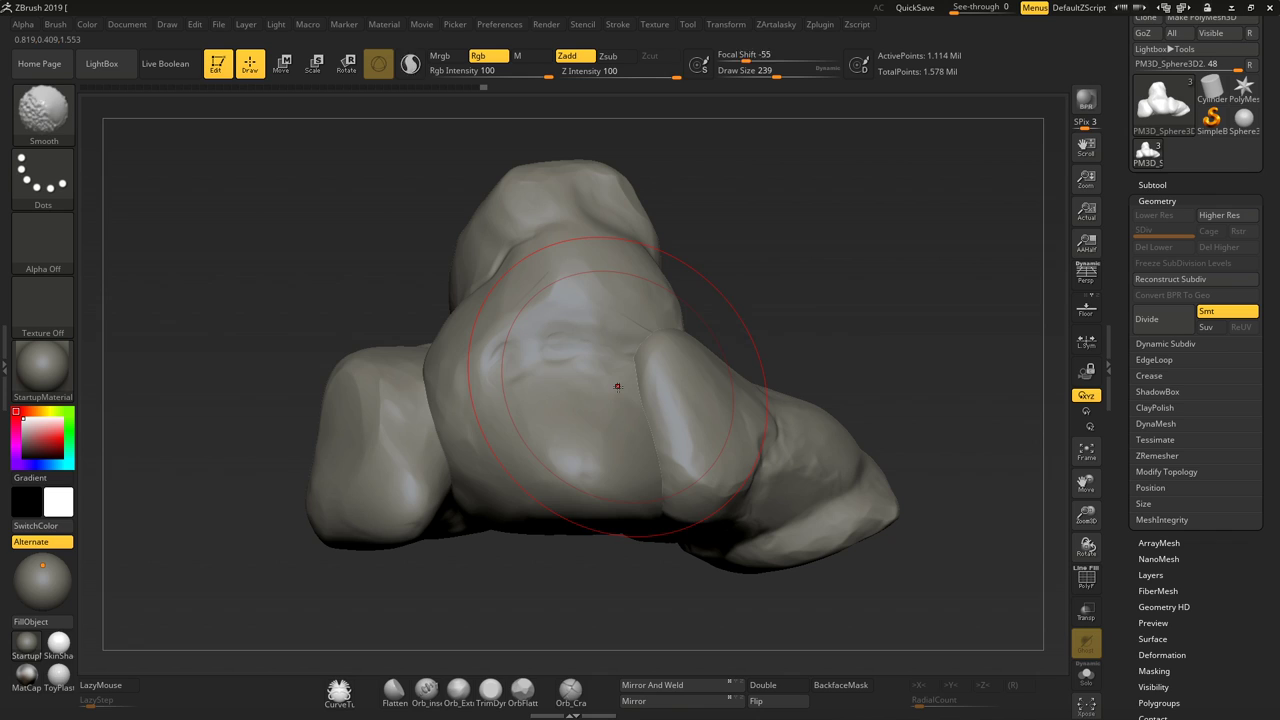
{"action": "key", "text": "b"}
{"action": "key", "text": "m"}
{"action": "key", "text": "t"}
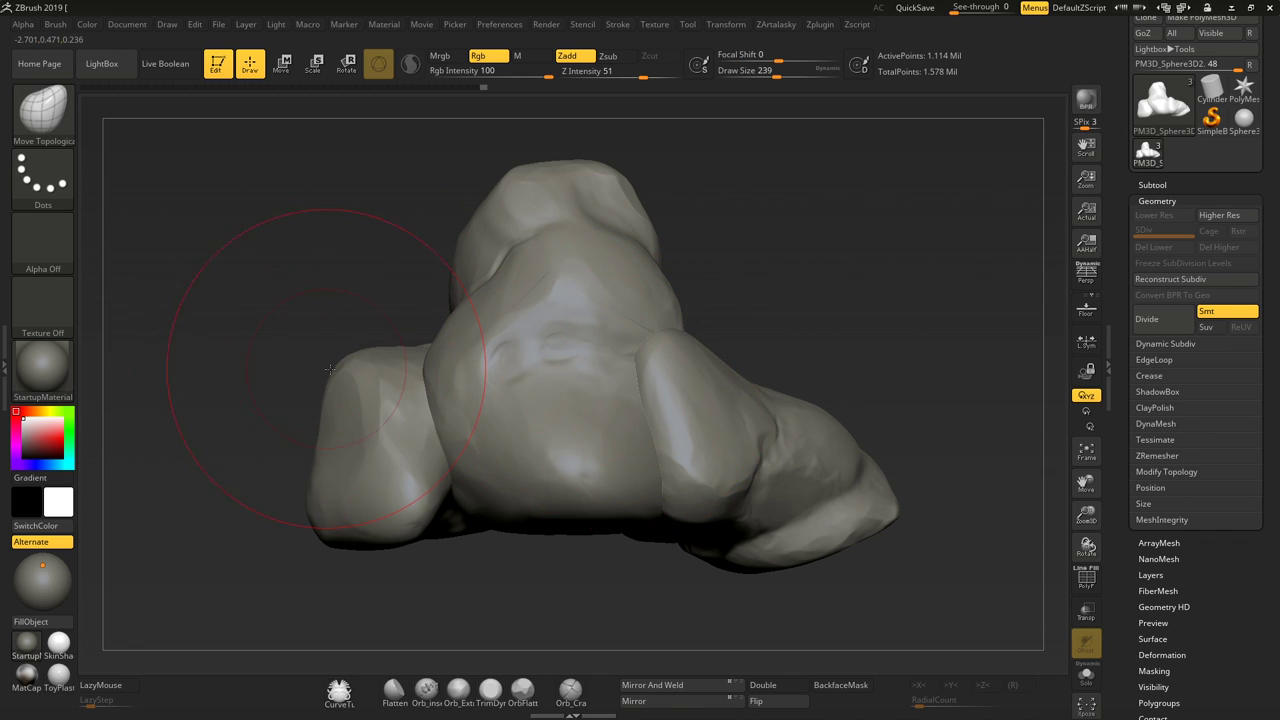
{"action": "left_click_drag", "start_coordinate": [356, 361], "coordinate": [345, 348]}
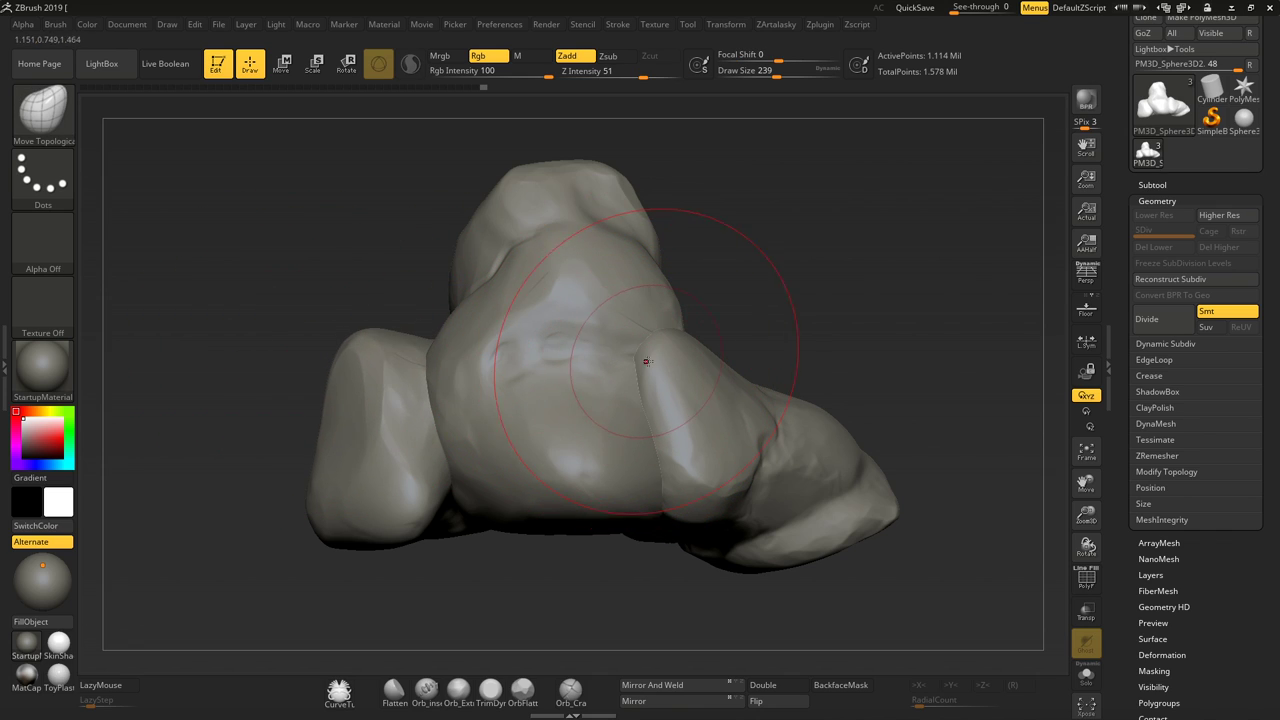
{"action": "left_click_drag", "start_coordinate": [744, 395], "coordinate": [700, 398]}
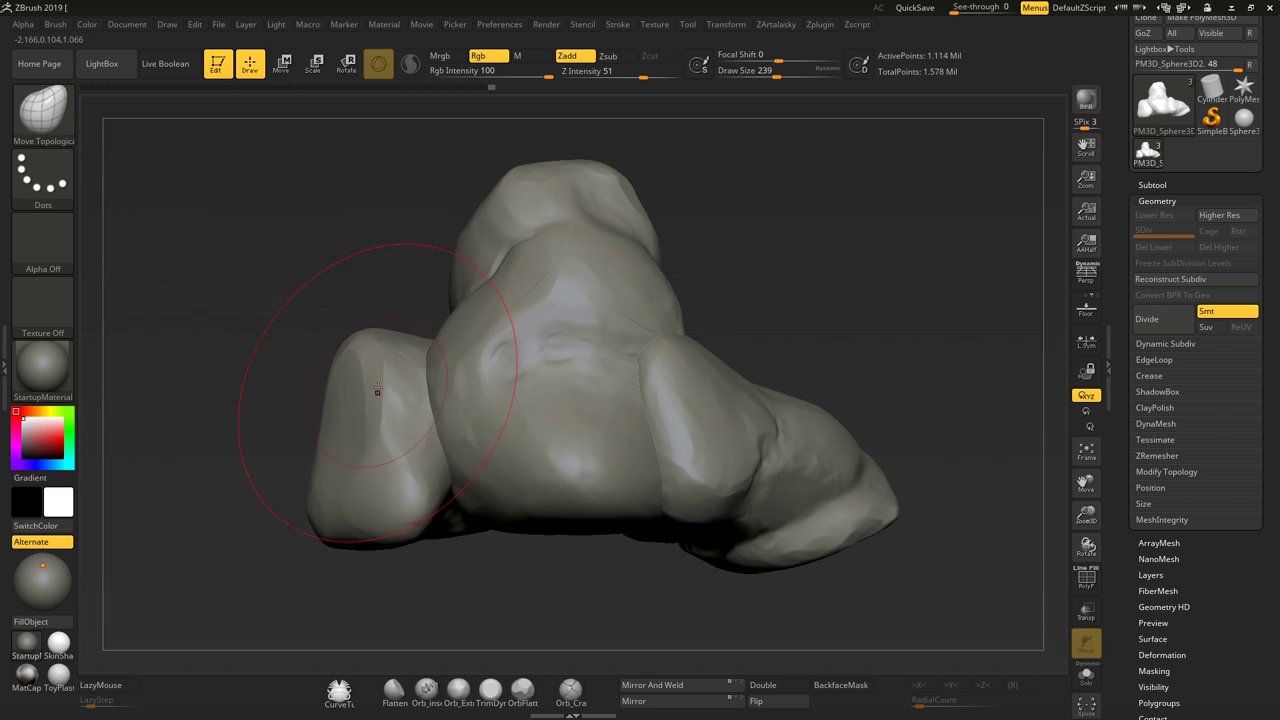
{"action": "mouse_move", "coordinate": [714, 280]}
{"action": "left_mouse_down"}
{"action": "mouse_move", "coordinate": [711, 247]}
{"action": "mouse_move", "coordinate": [740, 317]}
{"action": "left_mouse_up"}
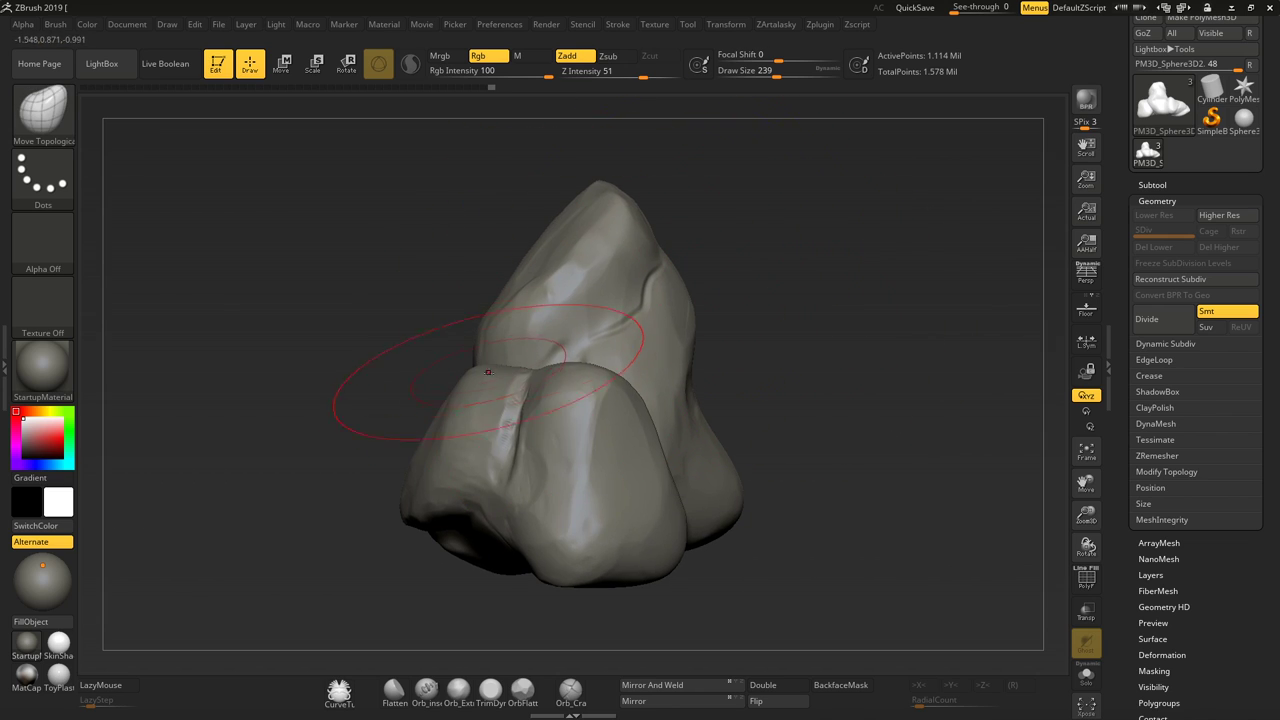
{"action": "left_click_drag", "start_coordinate": [488, 372], "coordinate": [460, 392]}
{"action": "left_click_drag", "start_coordinate": [454, 494], "coordinate": [470, 540]}
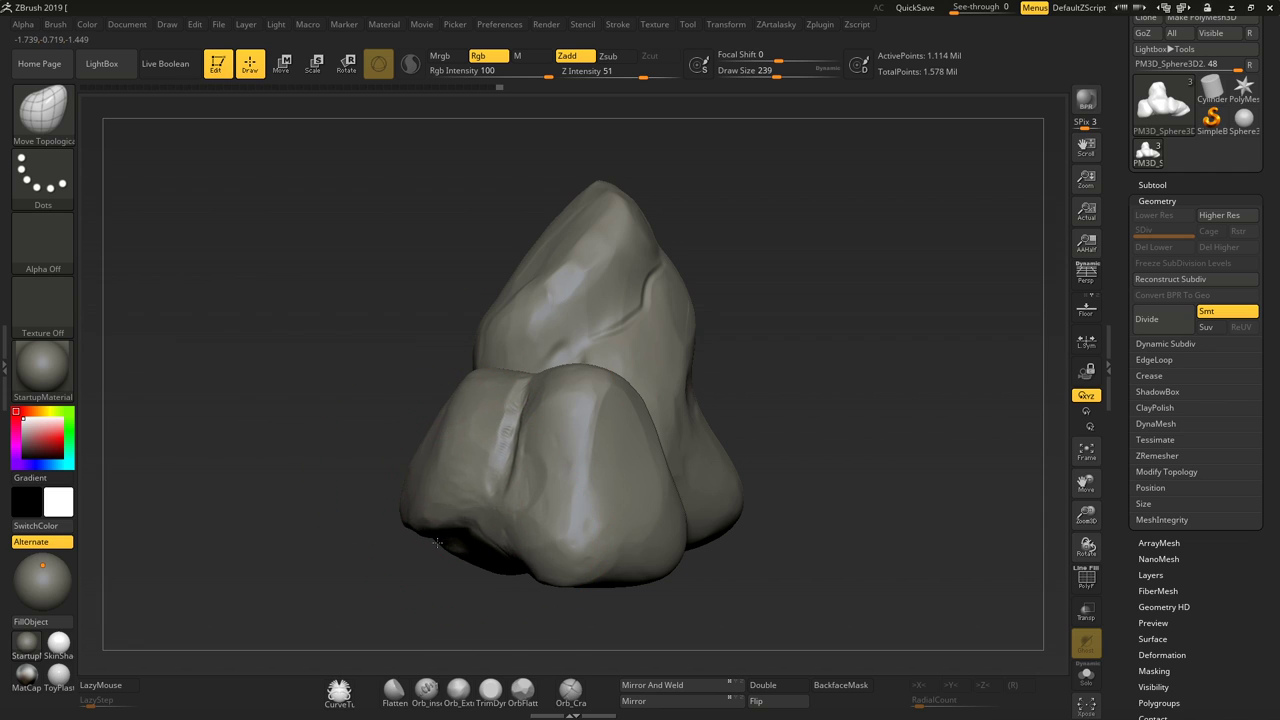
{"action": "left_click_drag", "start_coordinate": [470, 600], "coordinate": [370, 407]}
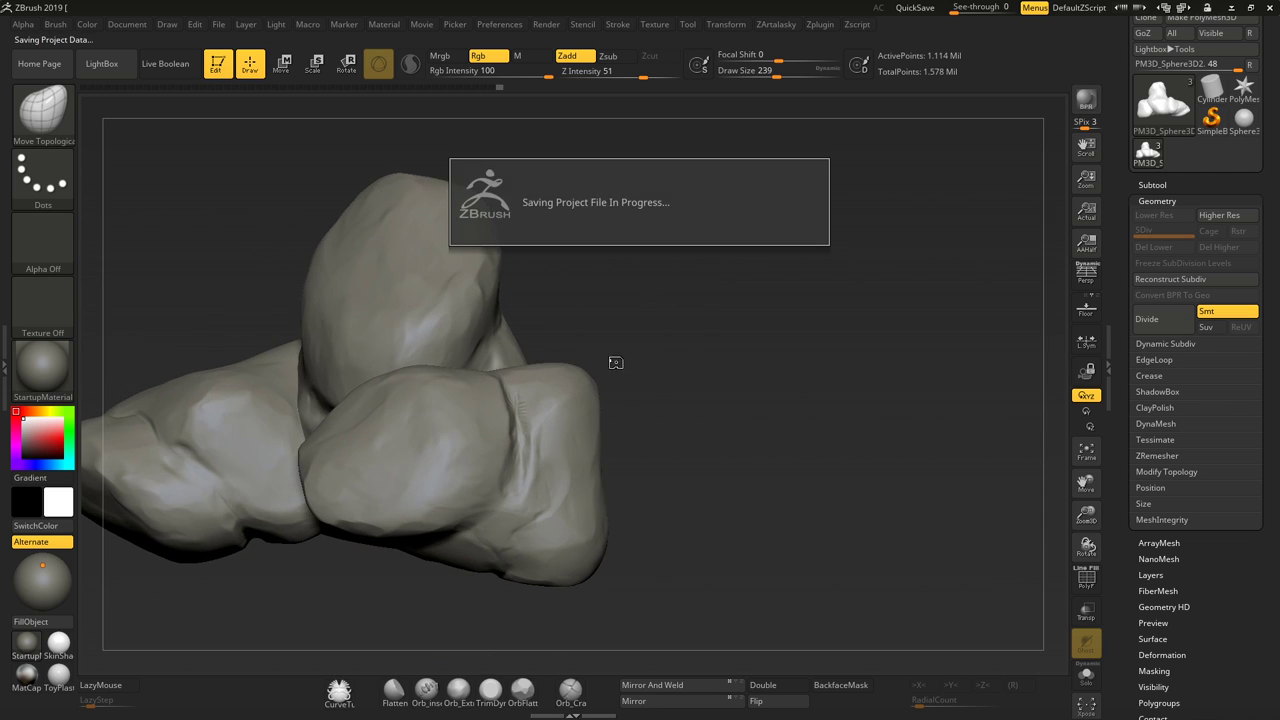
Judge the outline in black silhouette view, shrinking the brush to 140
{"action": "key", "text": "v"}
{"action": "left_click_drag", "start_coordinate": [673, 295], "coordinate": [797, 300]}
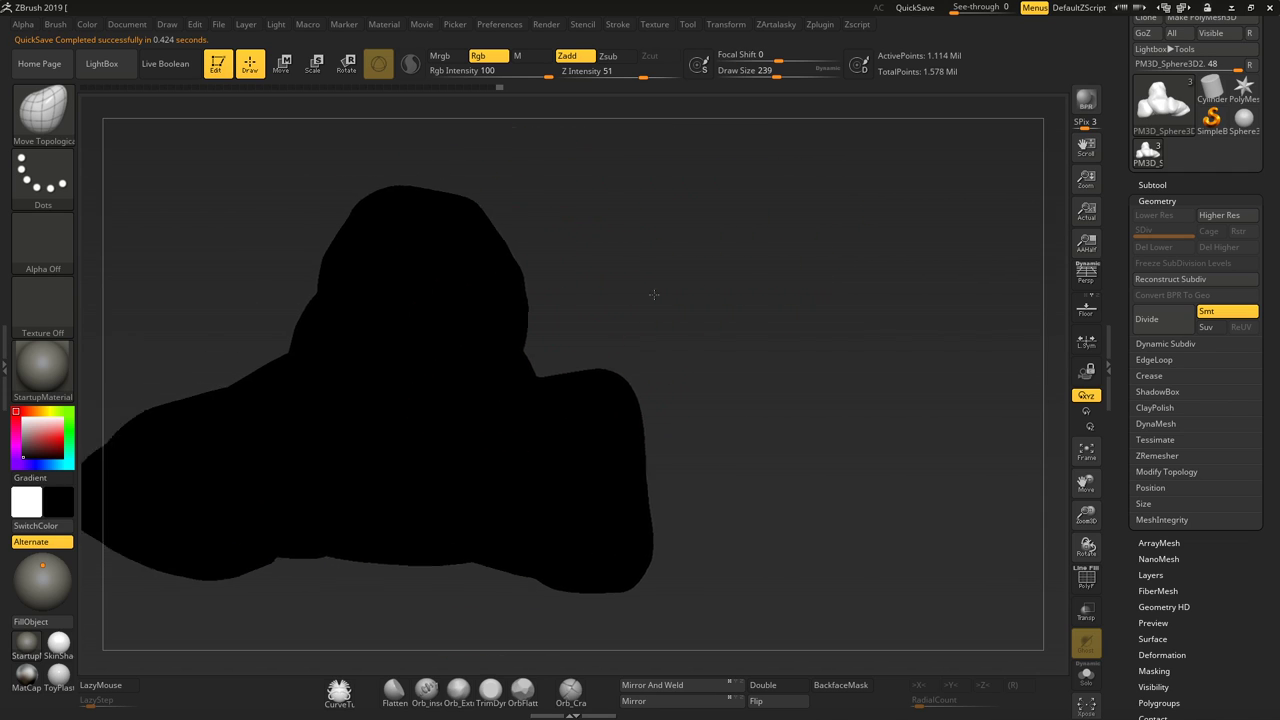
{"action": "left_click_drag", "start_coordinate": [776, 71], "coordinate": [763, 71]}
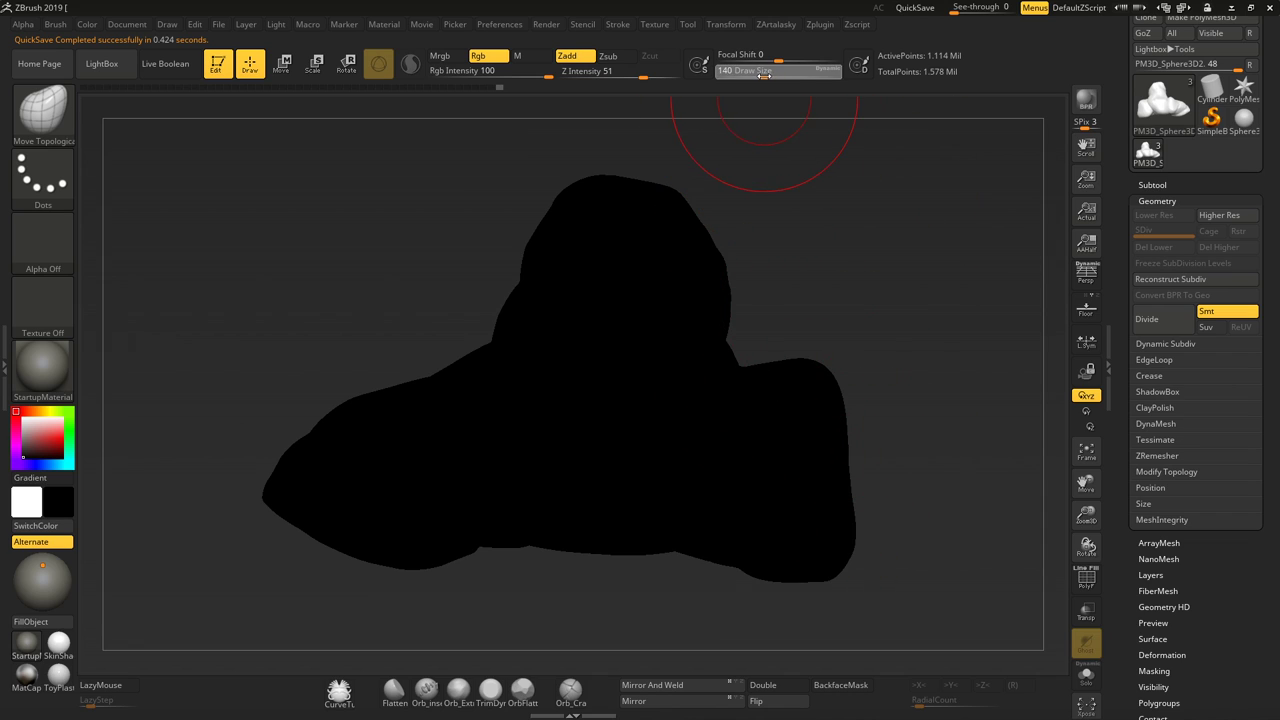
{"action": "key", "text": "v"}
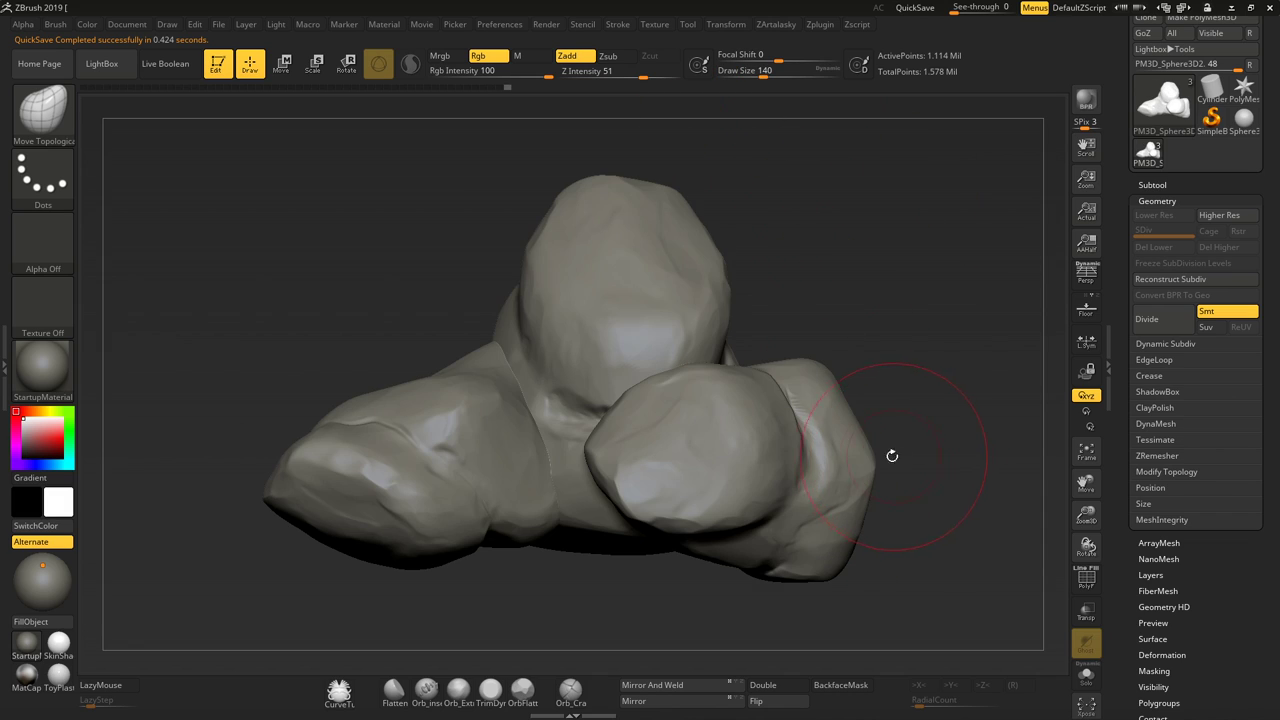
{"action": "key", "text": "v"}
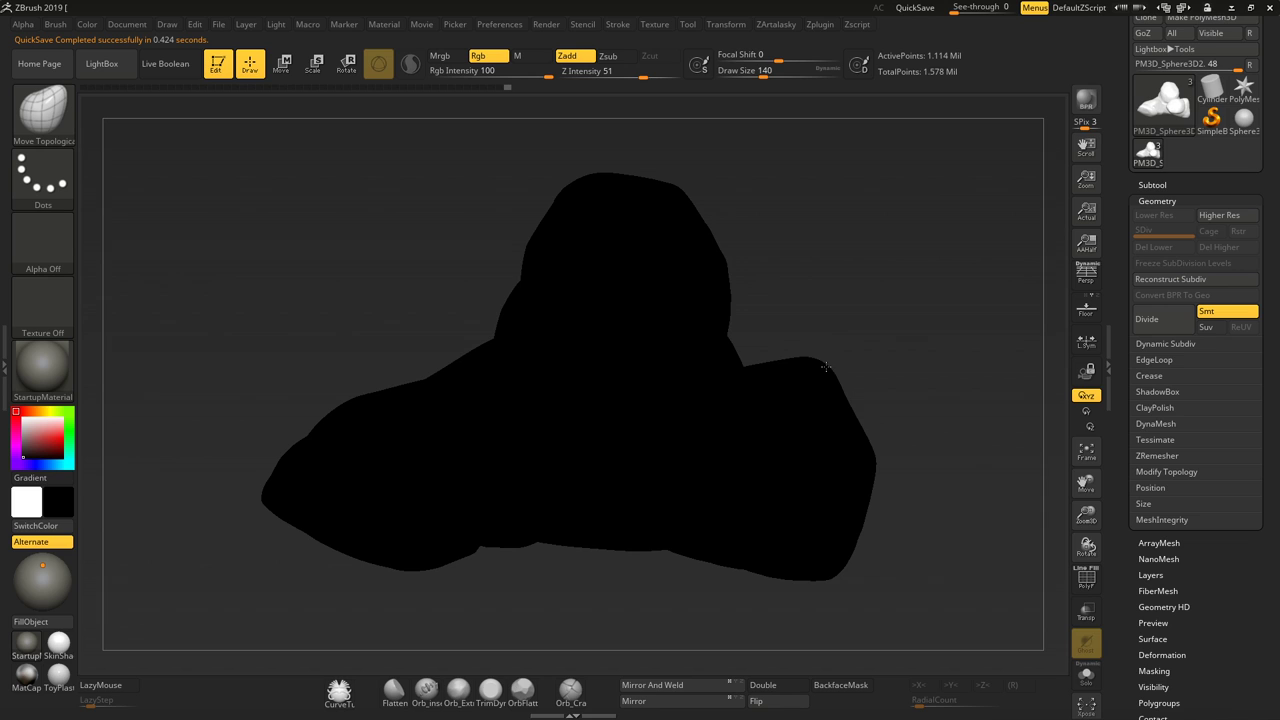
Pull the top bulge higher and reshape the right lobe, then return to shaded view
{"action": "mouse_move", "coordinate": [671, 171]}
{"action": "left_mouse_down"}
{"action": "mouse_move", "coordinate": [800, 286]}
{"action": "mouse_move", "coordinate": [763, 303]}
{"action": "mouse_move", "coordinate": [759, 324]}
{"action": "mouse_move", "coordinate": [871, 331]}
{"action": "left_mouse_up"}
{"action": "key", "text": "v"}
{"action": "key", "text": "v"}
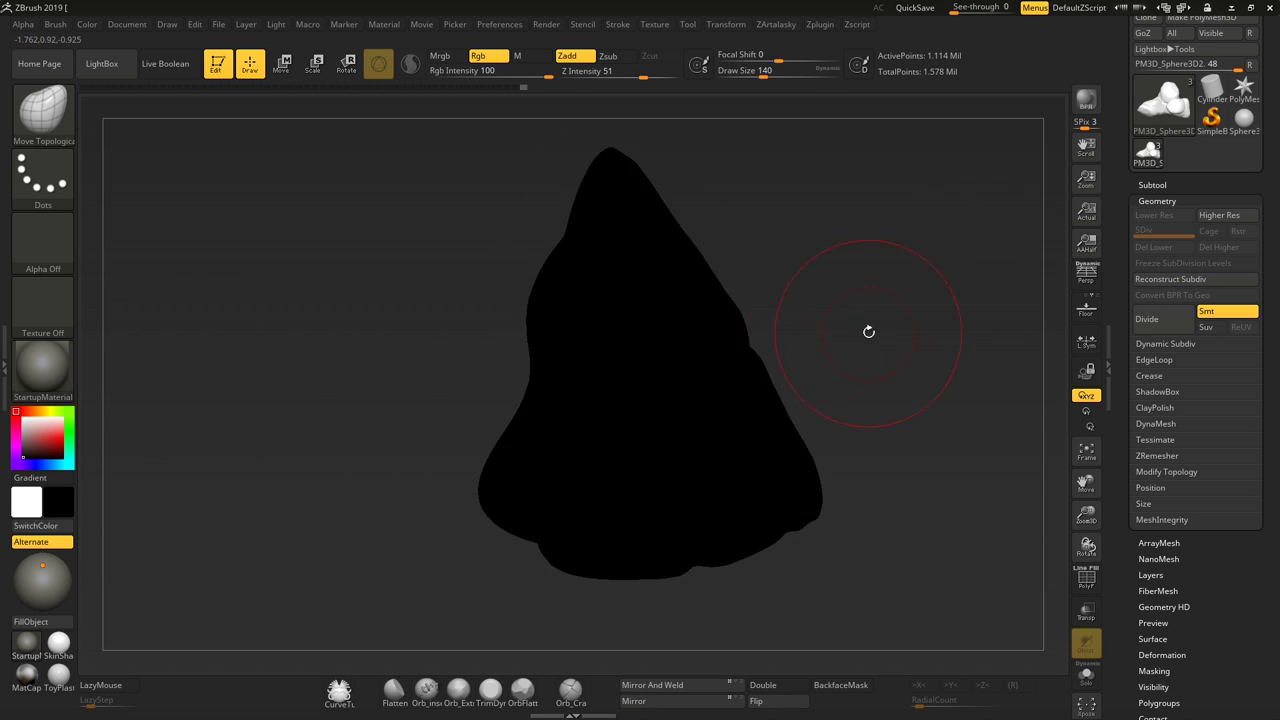
{"action": "key", "text": "v"}
{"action": "key", "text": "v"}
{"action": "key", "text": "v"}
{"action": "mouse_move", "coordinate": [430, 370]}
{"action": "left_mouse_down"}
{"action": "mouse_move", "coordinate": [357, 514]}
{"action": "mouse_move", "coordinate": [700, 258]}
{"action": "mouse_move", "coordinate": [678, 309]}
{"action": "left_mouse_up"}
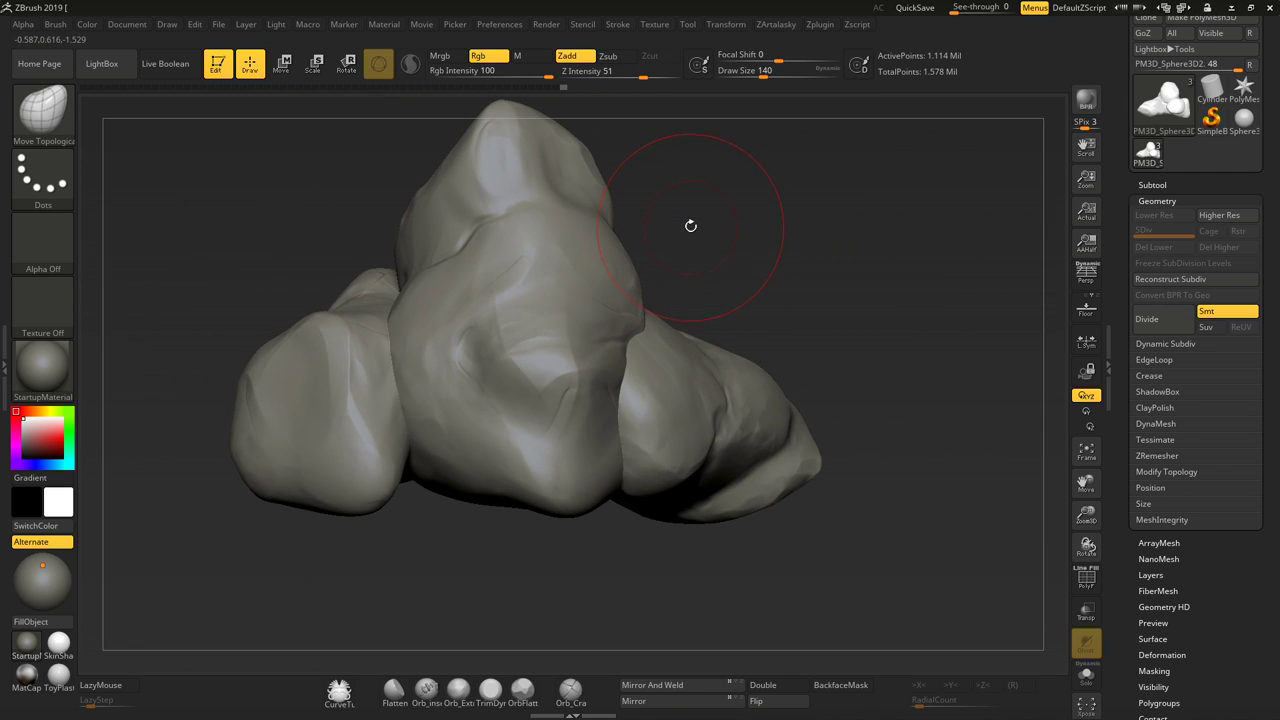
DynaMesh the rock into one 292,562-point mesh and inspect its polygroups, undoing a junction tweak
{"action": "key", "text": "space"}
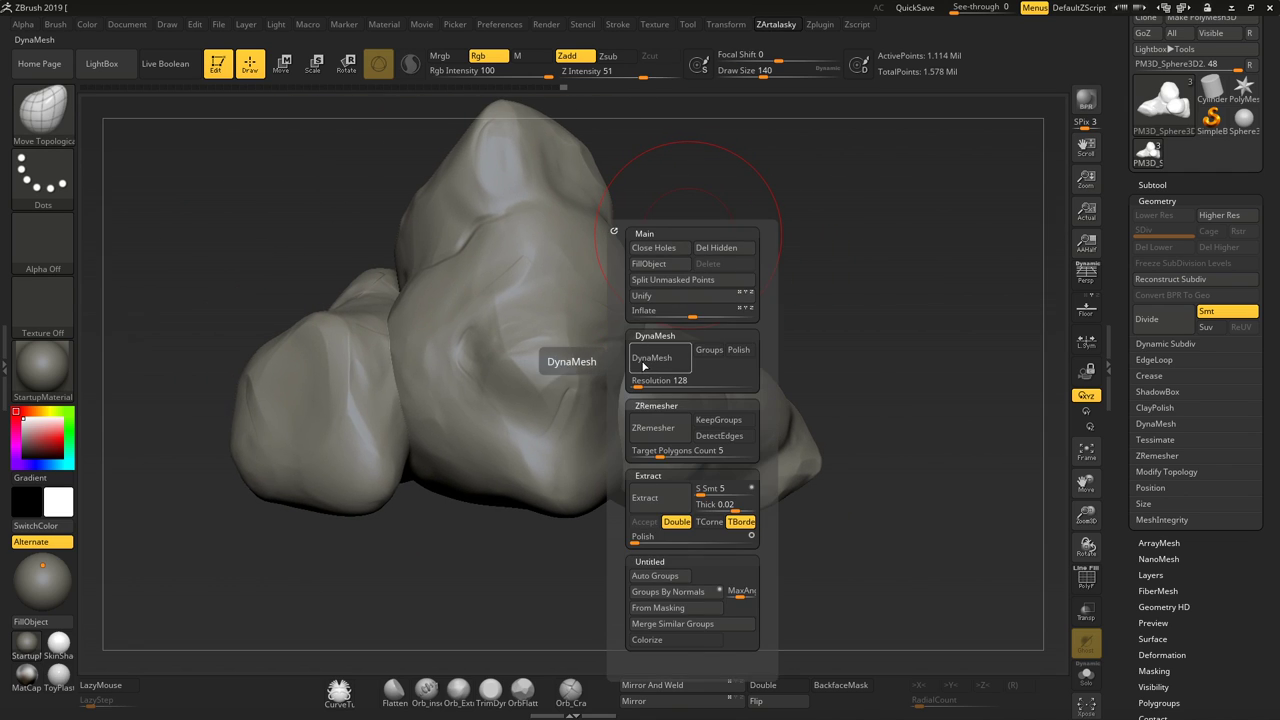
{"action": "left_click_drag", "start_coordinate": [730, 216], "coordinate": [646, 310]}
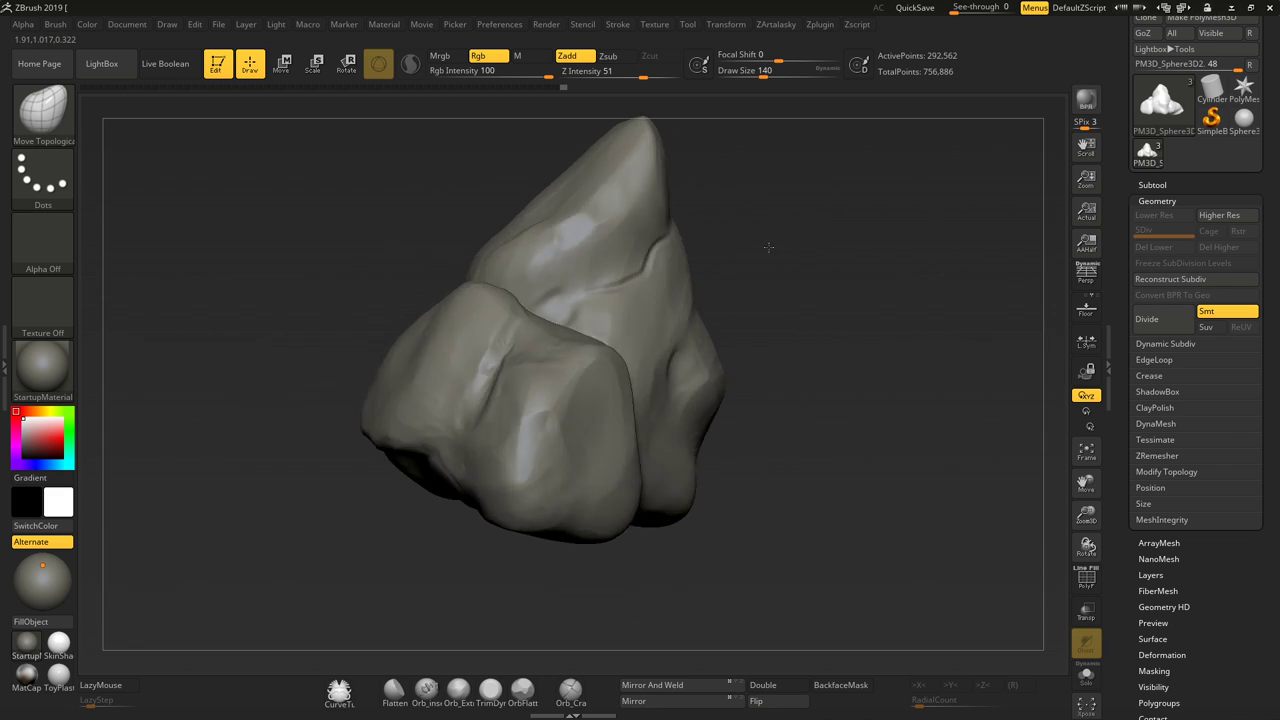
{"action": "key", "text": "shift+f"}
{"action": "key", "text": "shift+f"}
{"action": "key", "text": "b"}
{"action": "key", "text": "m"}
{"action": "key", "text": "t"}
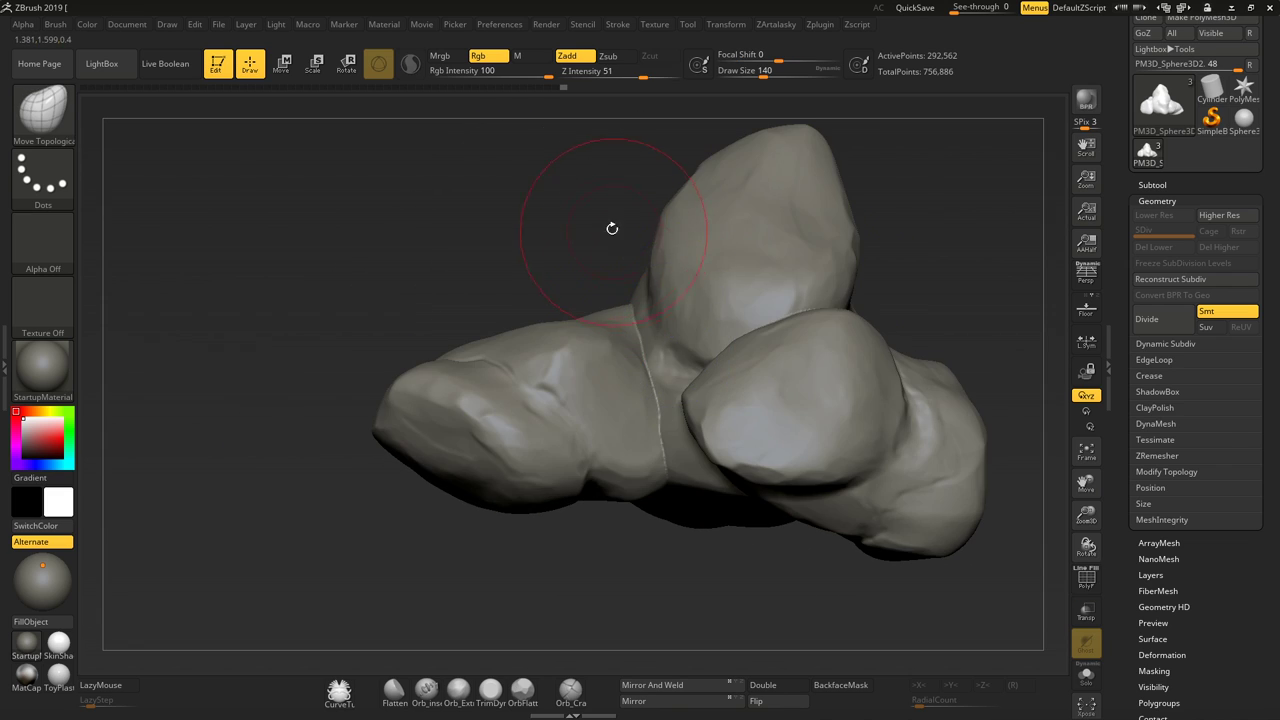
{"action": "left_click_drag", "start_coordinate": [611, 226], "coordinate": [499, 240]}
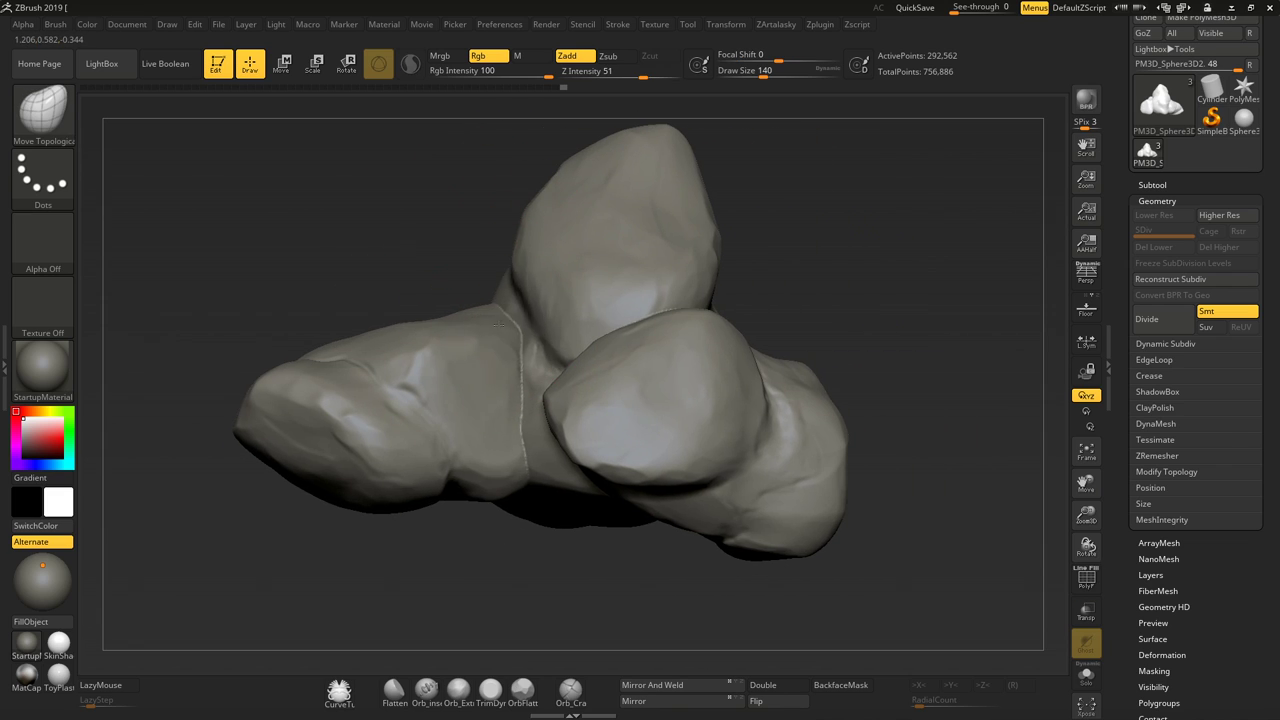
{"action": "left_click_drag", "start_coordinate": [510, 335], "coordinate": [527, 315]}
{"action": "key", "text": "ctrl+z"}
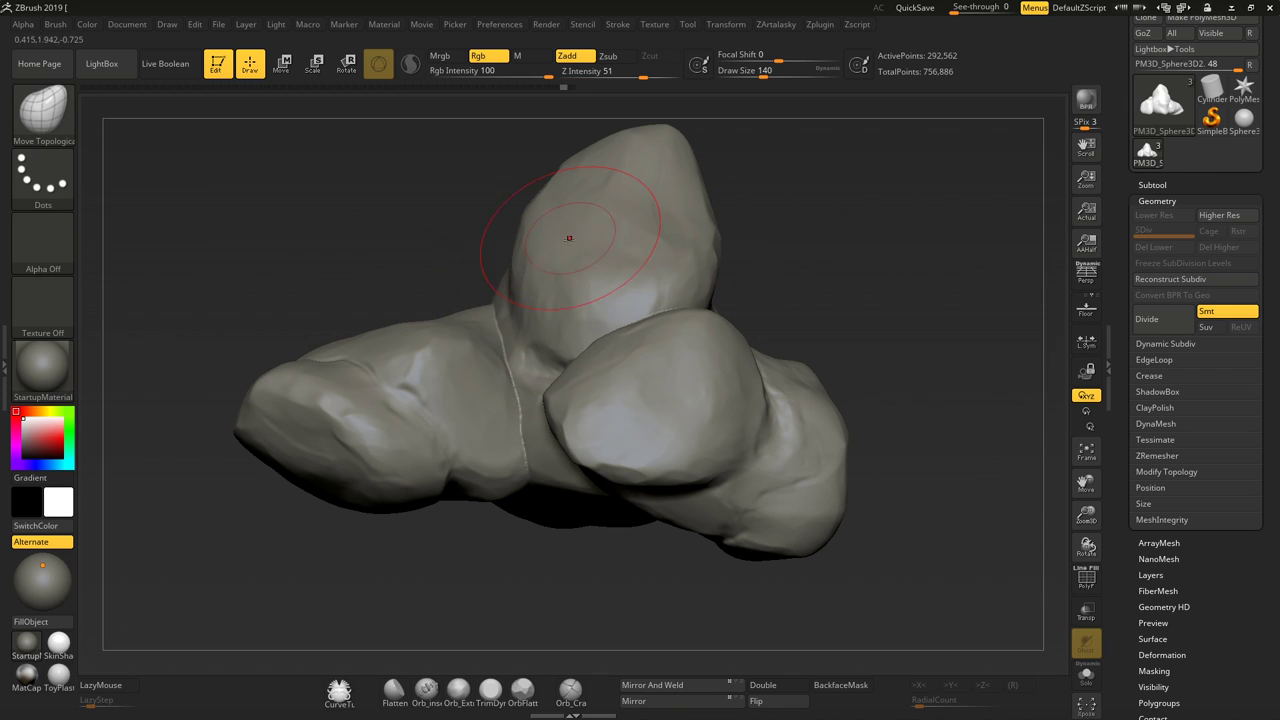
Pick the TrimDynamic brush at size 87 and trim flat facets into the crevice between lobes
{"action": "key", "text": "b"}
{"action": "key", "text": "m"}
{"action": "key", "text": "v"}
{"action": "left_click", "coordinate": [522, 689]}
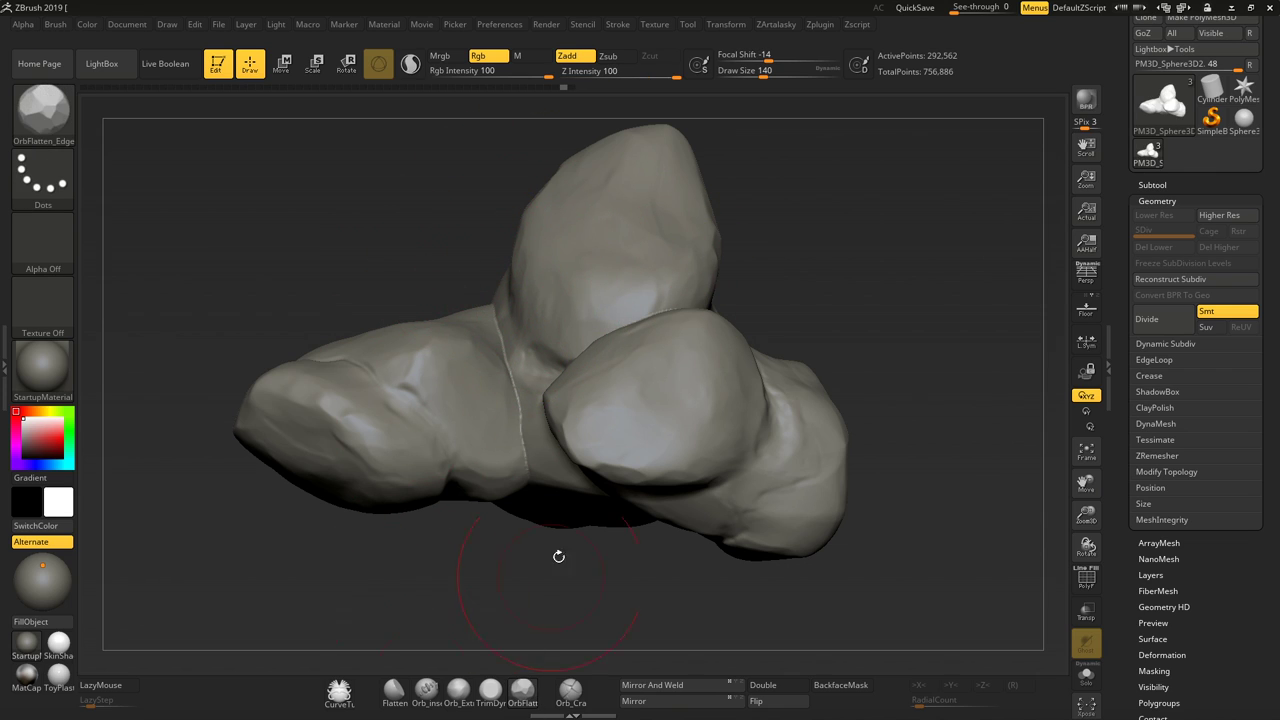
{"action": "left_click", "coordinate": [483, 698]}
{"action": "left_click_drag", "start_coordinate": [766, 309], "coordinate": [704, 285]}
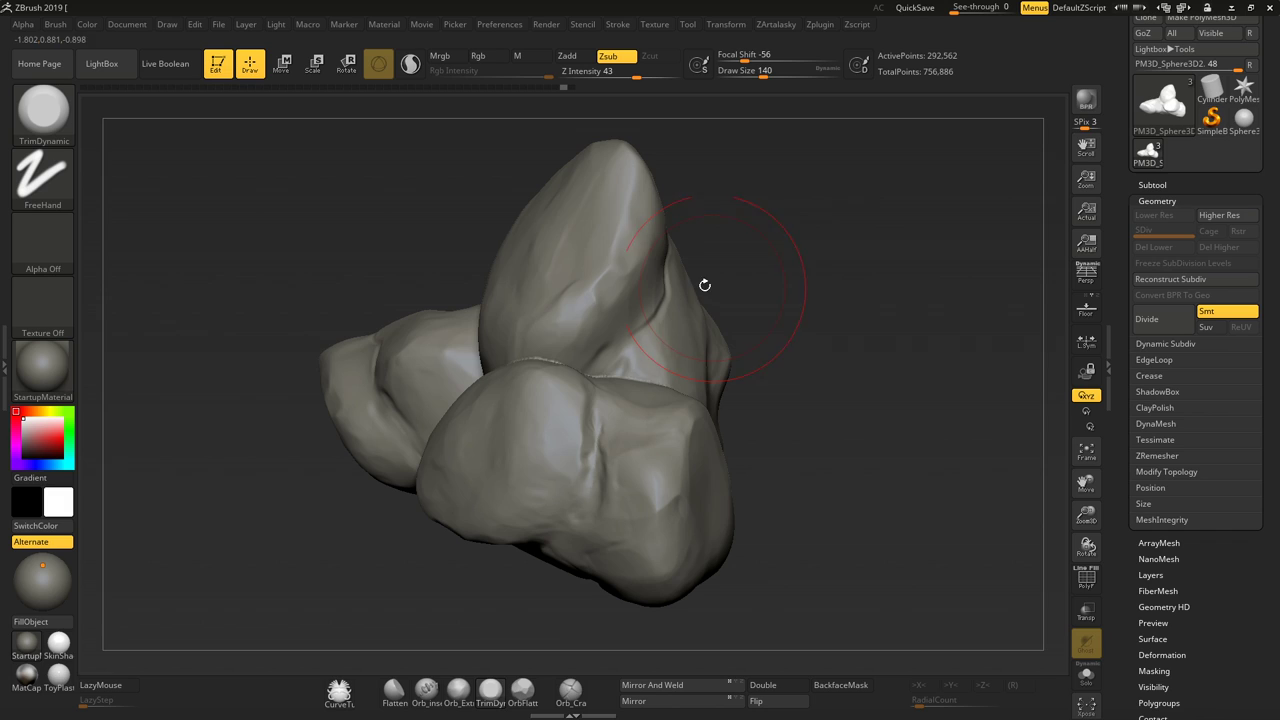
{"action": "left_click_drag", "start_coordinate": [763, 74], "coordinate": [754, 74]}
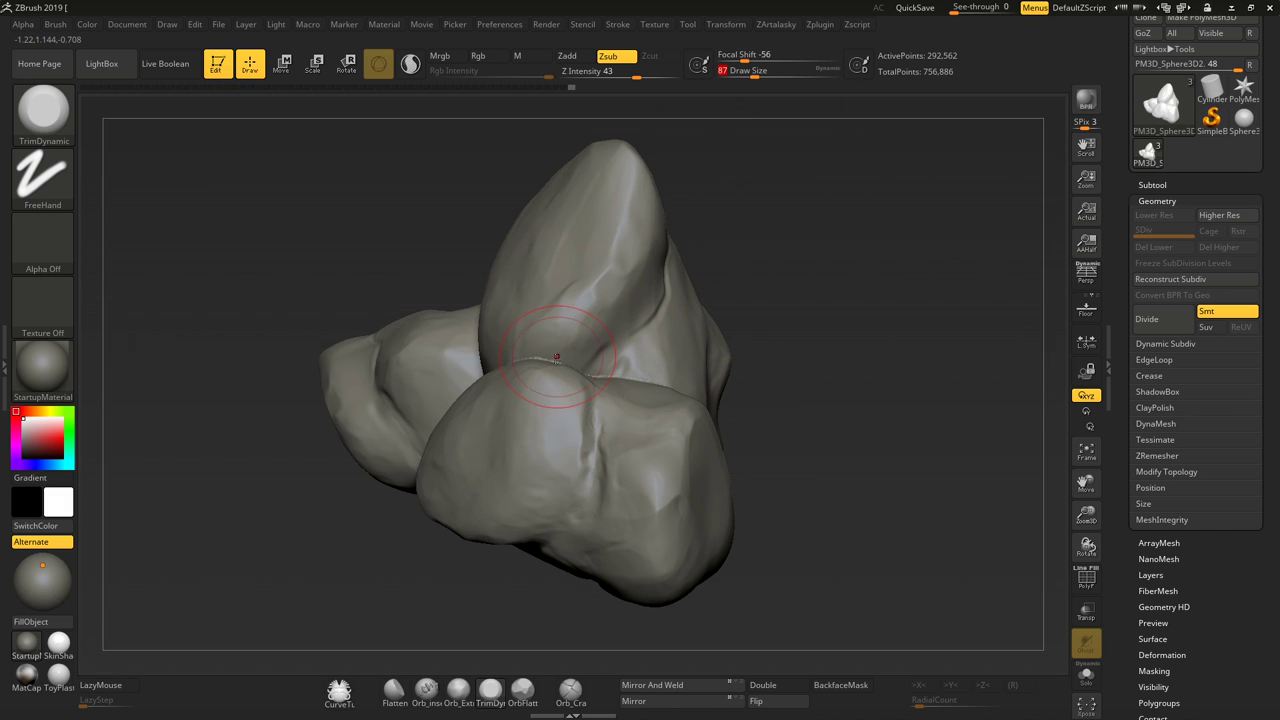
{"action": "mouse_move", "coordinate": [758, 360]}
{"action": "left_mouse_down"}
{"action": "mouse_move", "coordinate": [766, 313]}
{"action": "mouse_move", "coordinate": [790, 330]}
{"action": "left_mouse_up"}
{"action": "mouse_move", "coordinate": [536, 358]}
{"action": "left_mouse_down"}
{"action": "mouse_move", "coordinate": [596, 368]}
{"action": "mouse_move", "coordinate": [549, 361]}
{"action": "left_mouse_up"}
At brush size 68, trim a small facet mid-rock and a dent into the central lobe
{"action": "left_click_drag", "start_coordinate": [880, 330], "coordinate": [820, 250]}
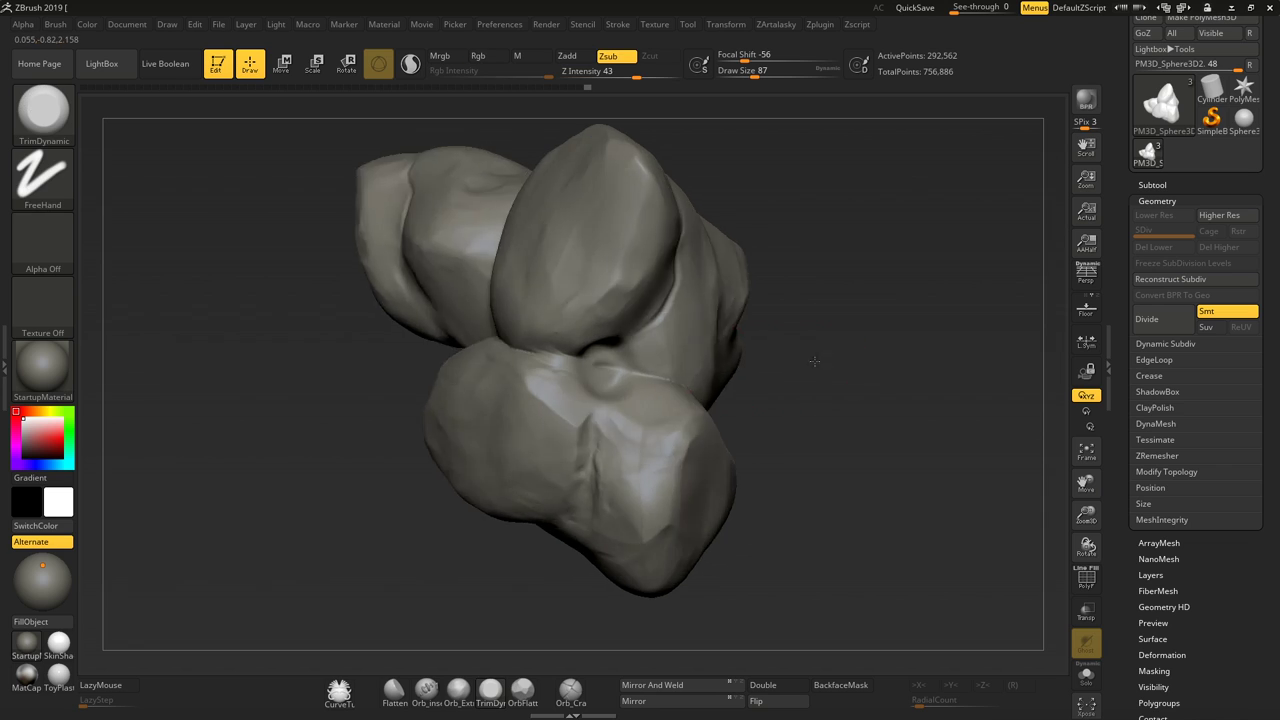
{"action": "left_click_drag", "start_coordinate": [754, 74], "coordinate": [757, 74]}
{"action": "left_click_drag", "start_coordinate": [900, 420], "coordinate": [710, 392]}
{"action": "left_click_drag", "start_coordinate": [900, 450], "coordinate": [860, 420]}
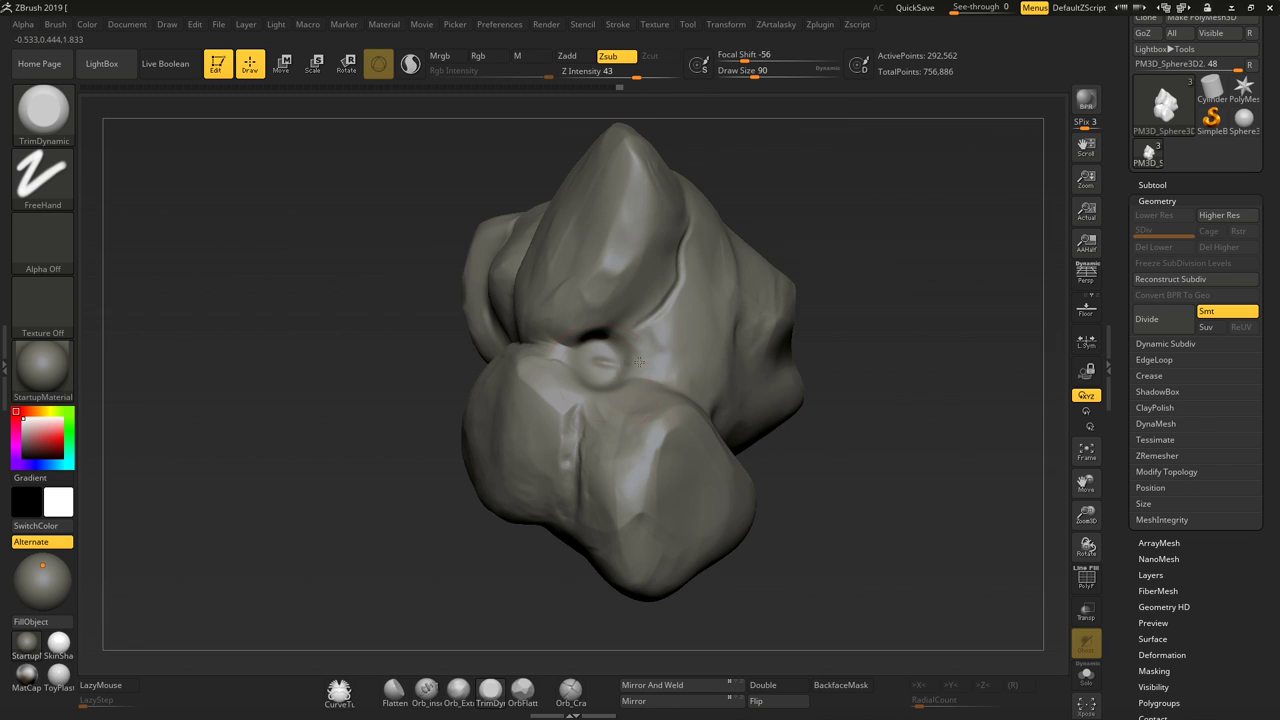
{"action": "left_click_drag", "start_coordinate": [757, 74], "coordinate": [750, 74]}
{"action": "left_click_drag", "start_coordinate": [565, 360], "coordinate": [612, 335]}
{"action": "left_click_drag", "start_coordinate": [860, 400], "coordinate": [636, 407]}
{"action": "mouse_move", "coordinate": [880, 420]}
{"action": "left_mouse_down"}
{"action": "mouse_move", "coordinate": [840, 380]}
{"action": "mouse_move", "coordinate": [700, 380]}
{"action": "left_mouse_up"}
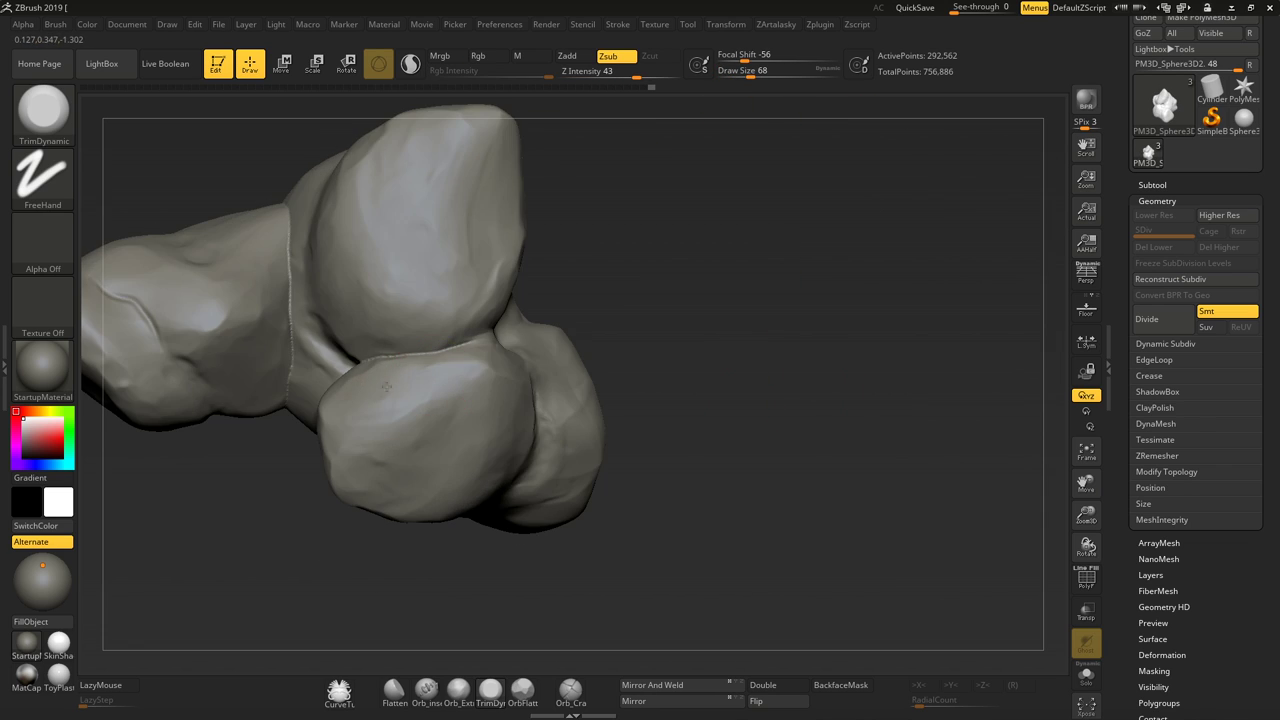
{"action": "left_click_drag", "start_coordinate": [900, 400], "coordinate": [291, 337], "text": "alt"}
{"action": "mouse_move", "coordinate": [437, 361]}
{"action": "left_mouse_down"}
{"action": "mouse_move", "coordinate": [674, 274]}
{"action": "mouse_move", "coordinate": [586, 271]}
{"action": "mouse_move", "coordinate": [658, 462]}
{"action": "left_mouse_up"}
{"action": "mouse_move", "coordinate": [500, 330]}
{"action": "left_mouse_down"}
{"action": "mouse_move", "coordinate": [643, 357]}
{"action": "mouse_move", "coordinate": [639, 422]}
{"action": "left_mouse_up"}
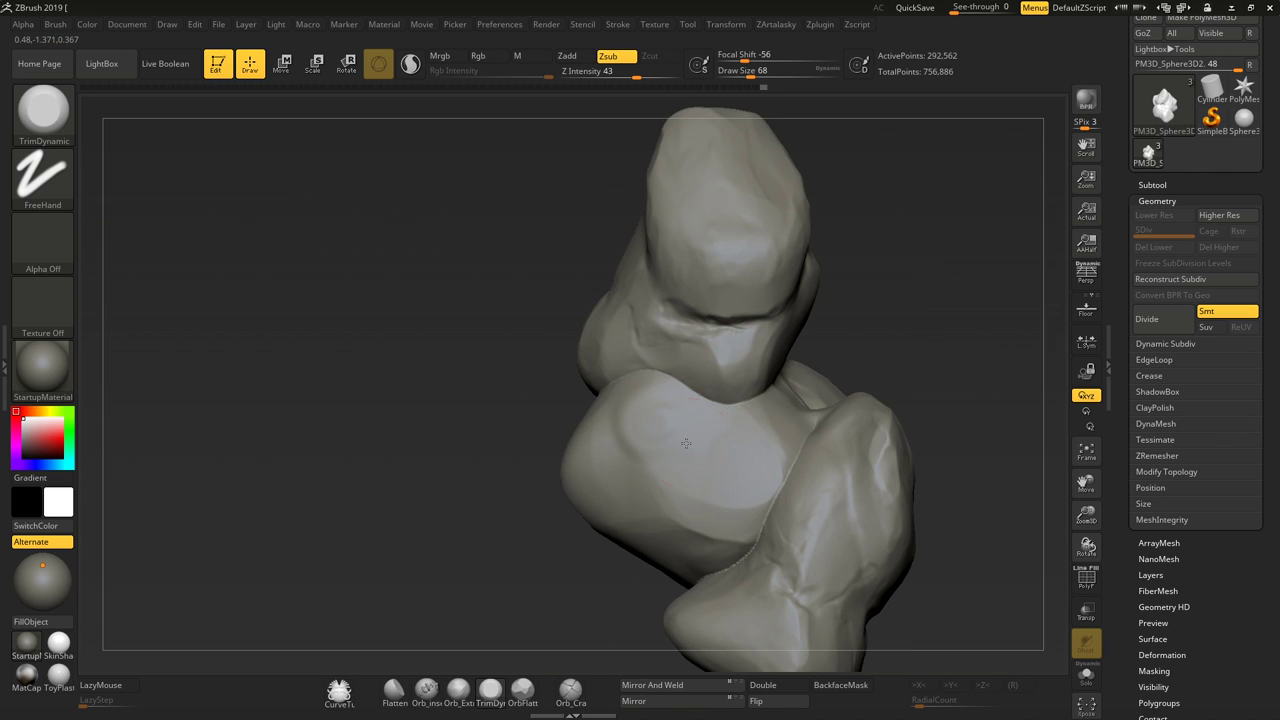
{"action": "left_click_drag", "start_coordinate": [724, 458], "coordinate": [795, 385]}
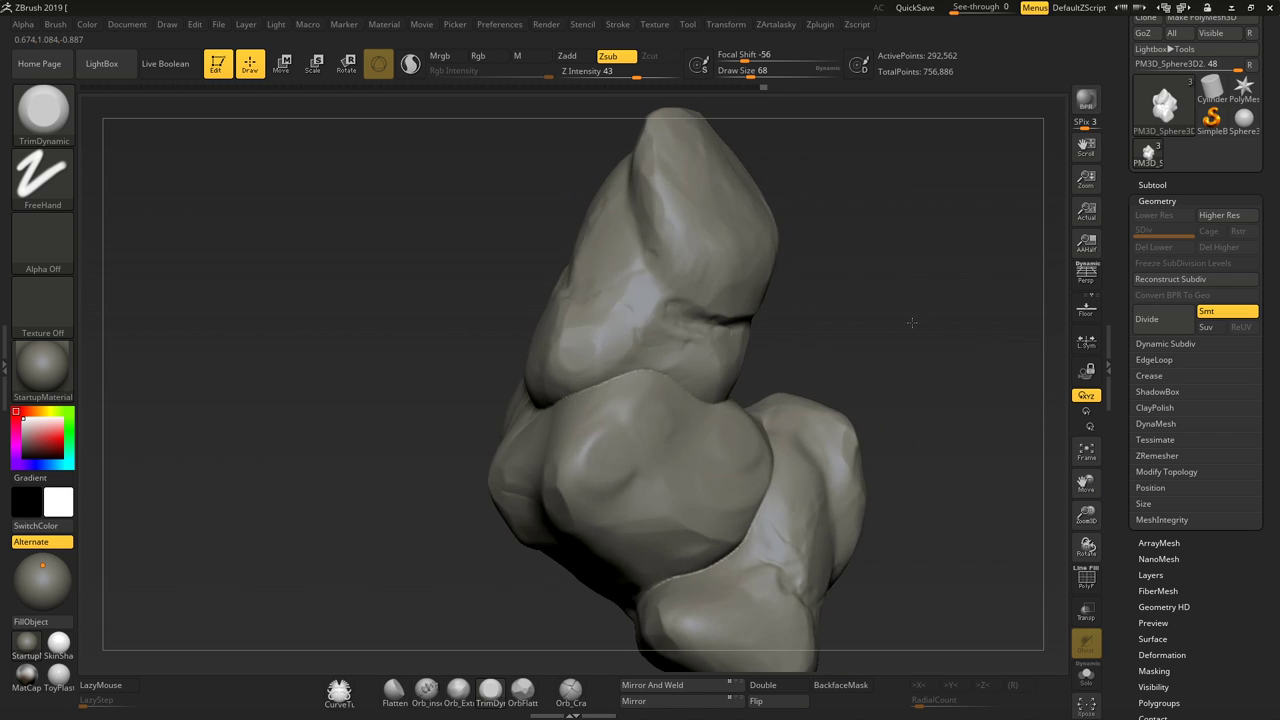
Trim facets down the lower-right lobe and flatten the surface along the lobe crease
{"action": "mouse_move", "coordinate": [722, 370]}
{"action": "right_mouse_down"}
{"action": "mouse_move", "coordinate": [612, 441]}
{"action": "mouse_move", "coordinate": [591, 476]}
{"action": "right_mouse_up"}
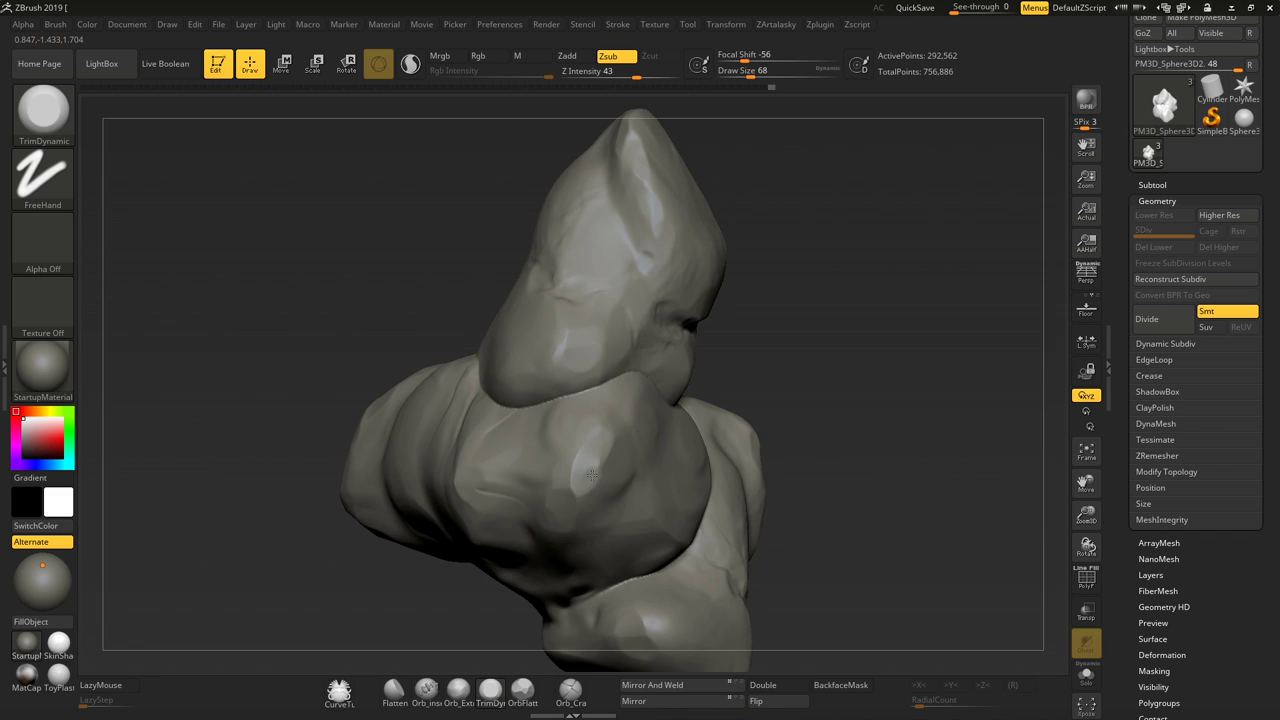
{"action": "right_click_drag", "start_coordinate": [613, 421], "coordinate": [645, 476]}
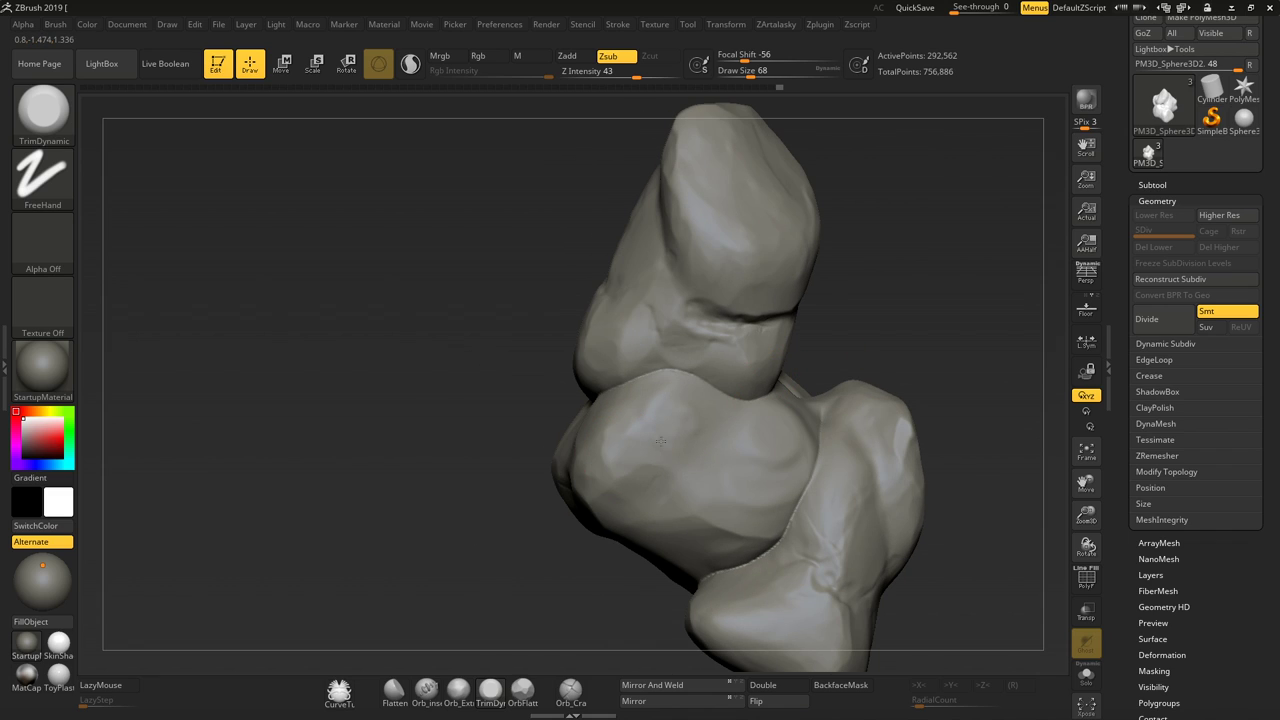
{"action": "mouse_move", "coordinate": [720, 468]}
{"action": "left_mouse_down"}
{"action": "mouse_move", "coordinate": [783, 563]}
{"action": "mouse_move", "coordinate": [797, 543]}
{"action": "left_mouse_up"}
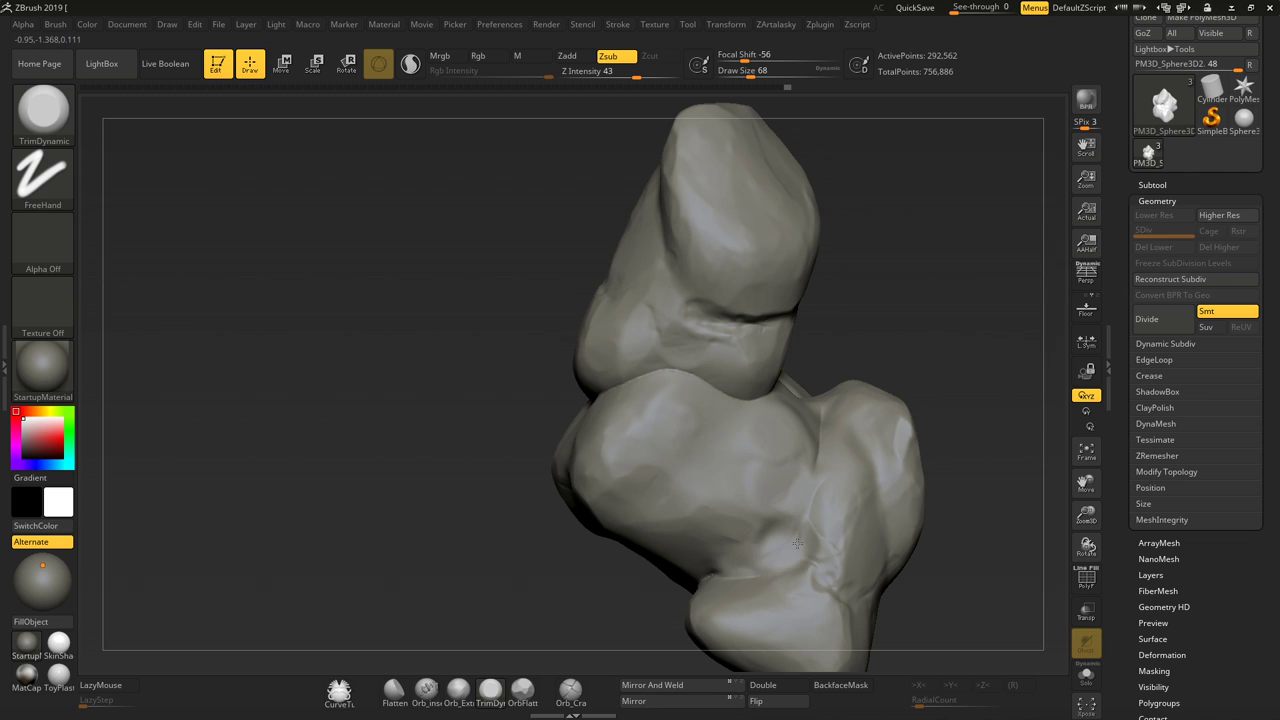
{"action": "left_click_drag", "start_coordinate": [903, 343], "coordinate": [786, 448]}
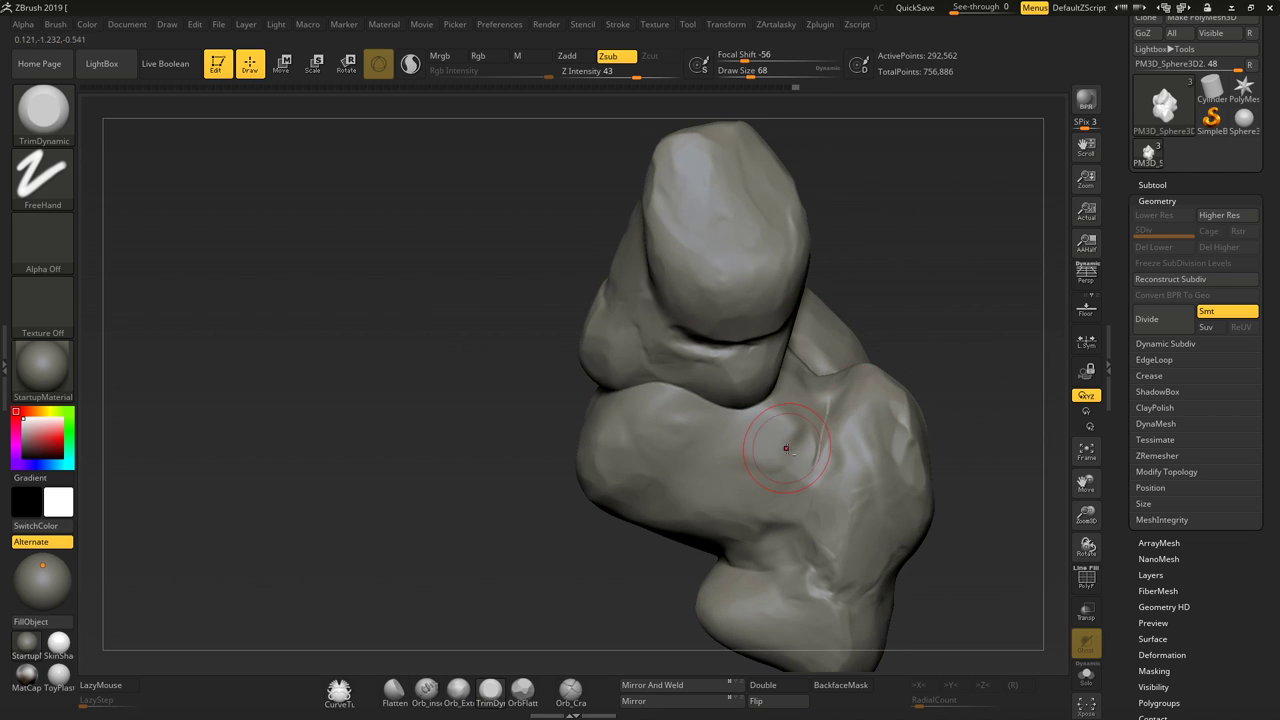
{"action": "mouse_move", "coordinate": [903, 328]}
{"action": "left_mouse_down"}
{"action": "mouse_move", "coordinate": [785, 470]}
{"action": "mouse_move", "coordinate": [740, 481]}
{"action": "left_mouse_up"}
{"action": "mouse_move", "coordinate": [816, 383]}
{"action": "left_mouse_down"}
{"action": "mouse_move", "coordinate": [740, 337]}
{"action": "mouse_move", "coordinate": [725, 309]}
{"action": "mouse_move", "coordinate": [725, 348]}
{"action": "left_mouse_up"}
{"action": "left_click_drag", "start_coordinate": [660, 375], "coordinate": [730, 390]}
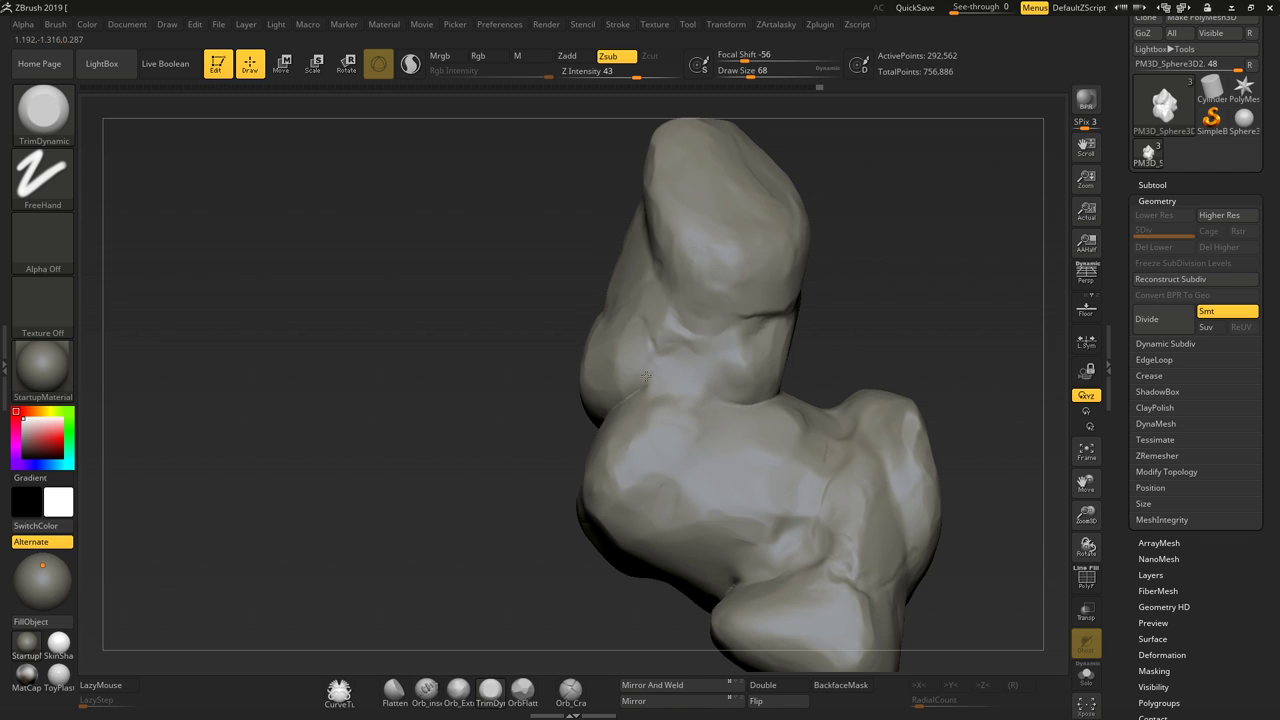
{"action": "left_click_drag", "start_coordinate": [647, 376], "coordinate": [739, 408]}
Orbit the rock upright and select the Standard brush with B, S, T
{"action": "left_click_drag", "start_coordinate": [726, 355], "coordinate": [719, 455]}
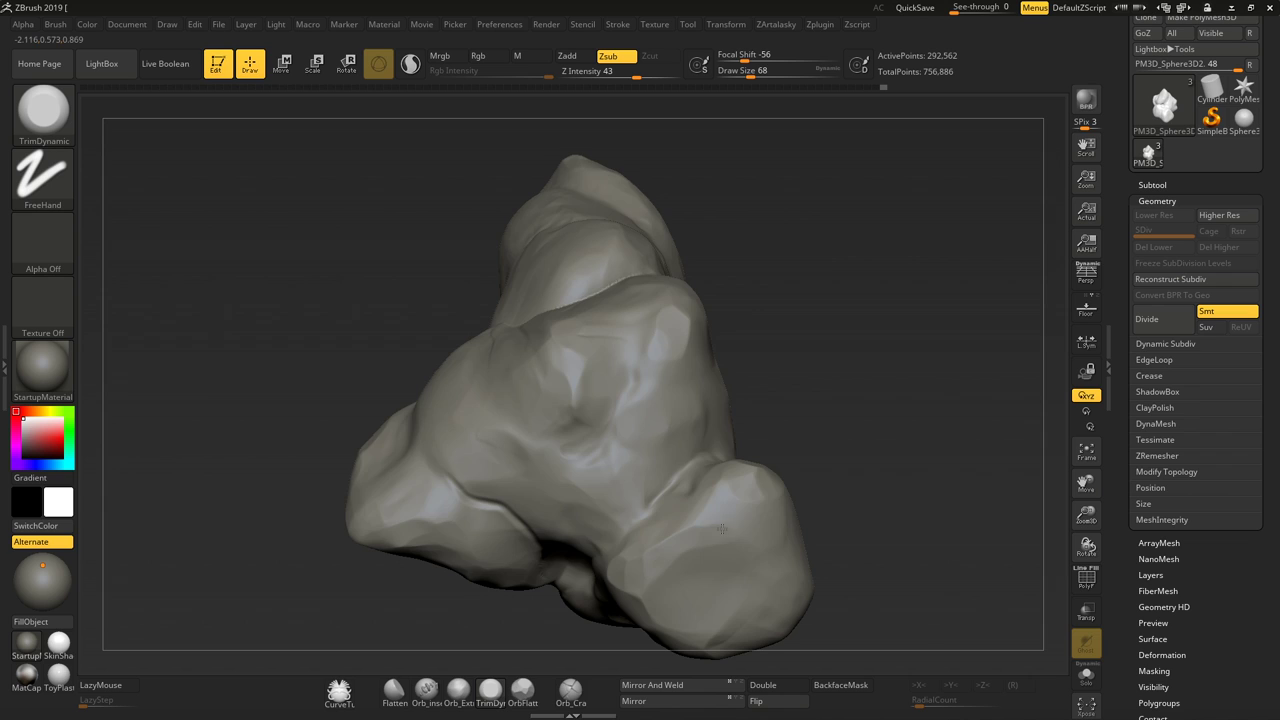
{"action": "mouse_move", "coordinate": [450, 400]}
{"action": "left_mouse_down"}
{"action": "mouse_move", "coordinate": [600, 451]}
{"action": "mouse_move", "coordinate": [566, 449]}
{"action": "mouse_move", "coordinate": [745, 385]}
{"action": "left_mouse_up"}
{"action": "mouse_move", "coordinate": [745, 385]}
{"action": "right_mouse_down"}
{"action": "mouse_move", "coordinate": [805, 503]}
{"action": "mouse_move", "coordinate": [671, 514]}
{"action": "mouse_move", "coordinate": [437, 429]}
{"action": "mouse_move", "coordinate": [691, 330]}
{"action": "right_mouse_up"}
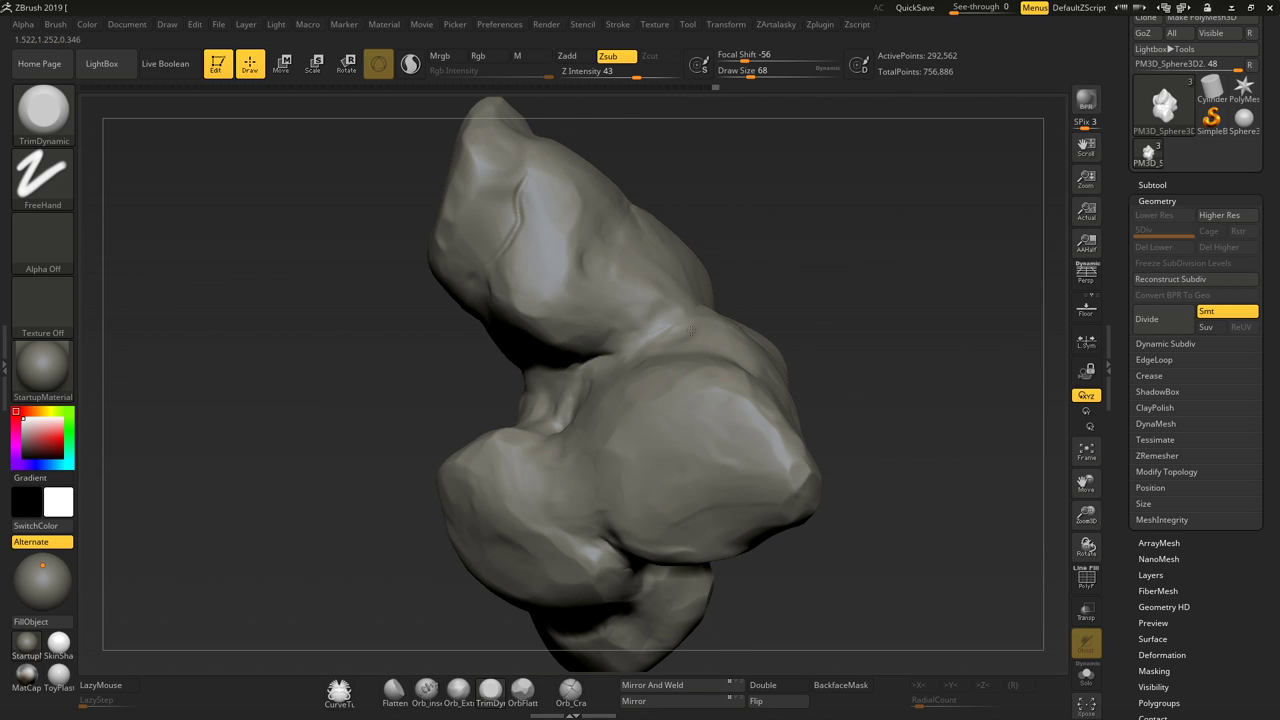
{"action": "mouse_move", "coordinate": [819, 330]}
{"action": "right_mouse_down"}
{"action": "mouse_move", "coordinate": [671, 434]}
{"action": "mouse_move", "coordinate": [863, 514]}
{"action": "mouse_move", "coordinate": [903, 251]}
{"action": "right_mouse_up"}
{"action": "key", "text": "b"}
{"action": "key", "text": "s"}
{"action": "key", "text": "t"}
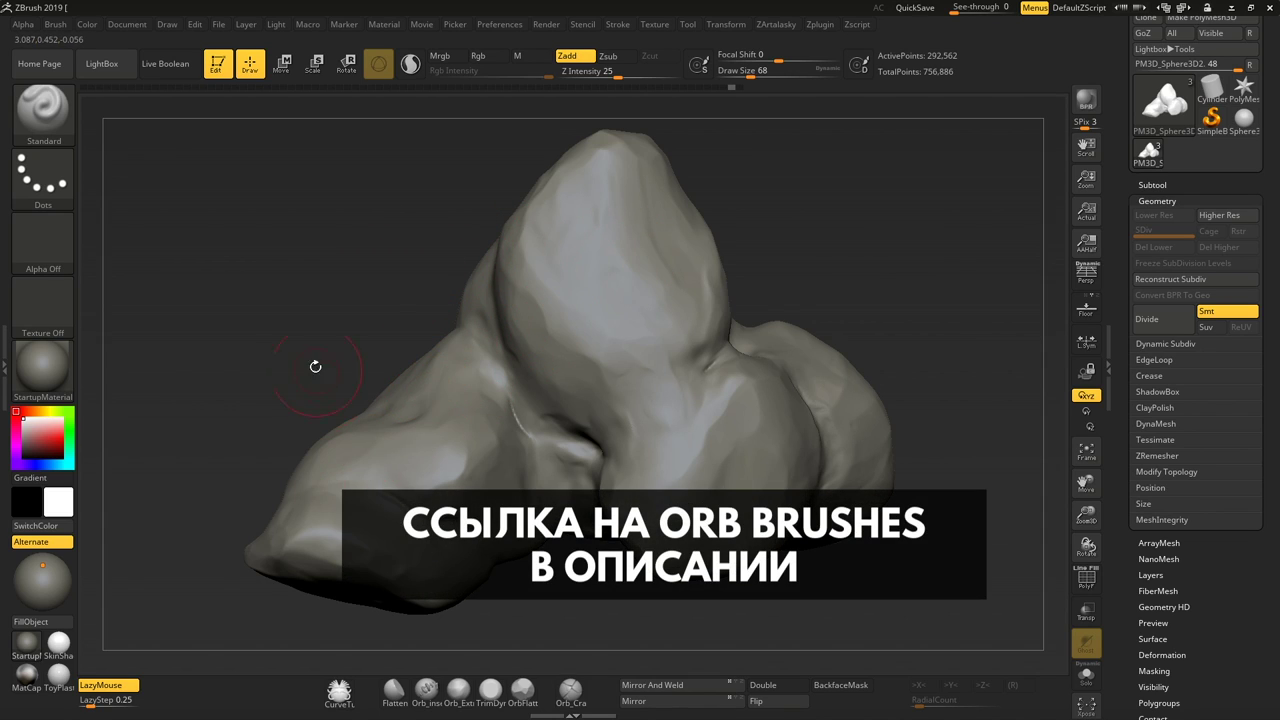
Choose Orb_Rock_Detail from the Brush palette after cancelling the Load Brush dialog
{"action": "left_click", "coordinate": [43, 108]}
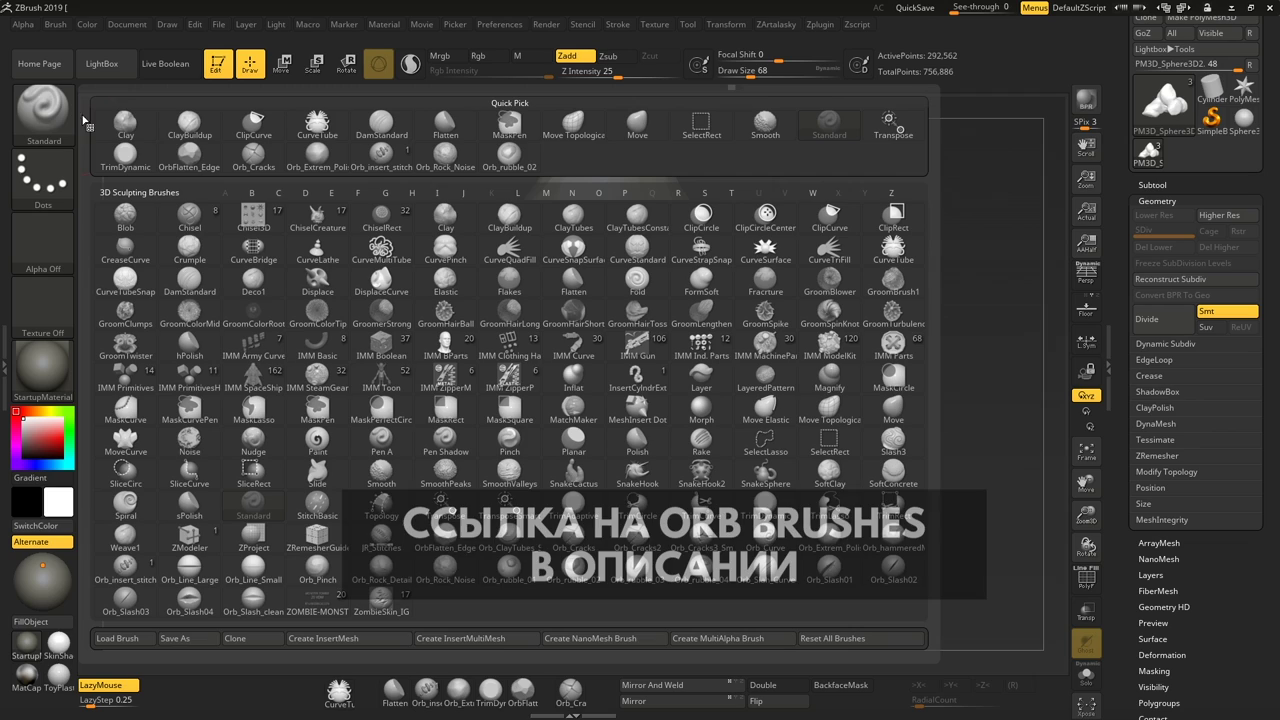
{"action": "left_click", "coordinate": [126, 641]}
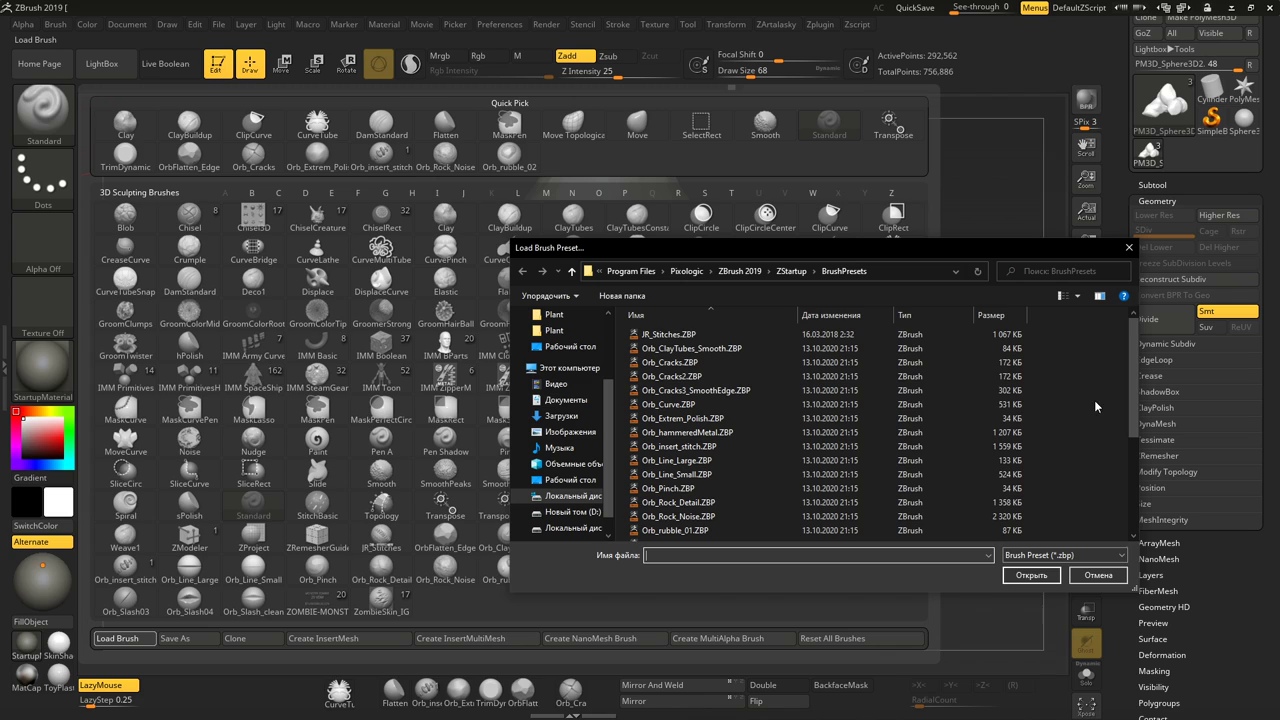
{"action": "scroll", "coordinate": [1135, 384], "scroll_direction": "down", "scroll_amount": 2}
{"action": "scroll", "coordinate": [1135, 384], "scroll_direction": "down", "scroll_amount": 1}
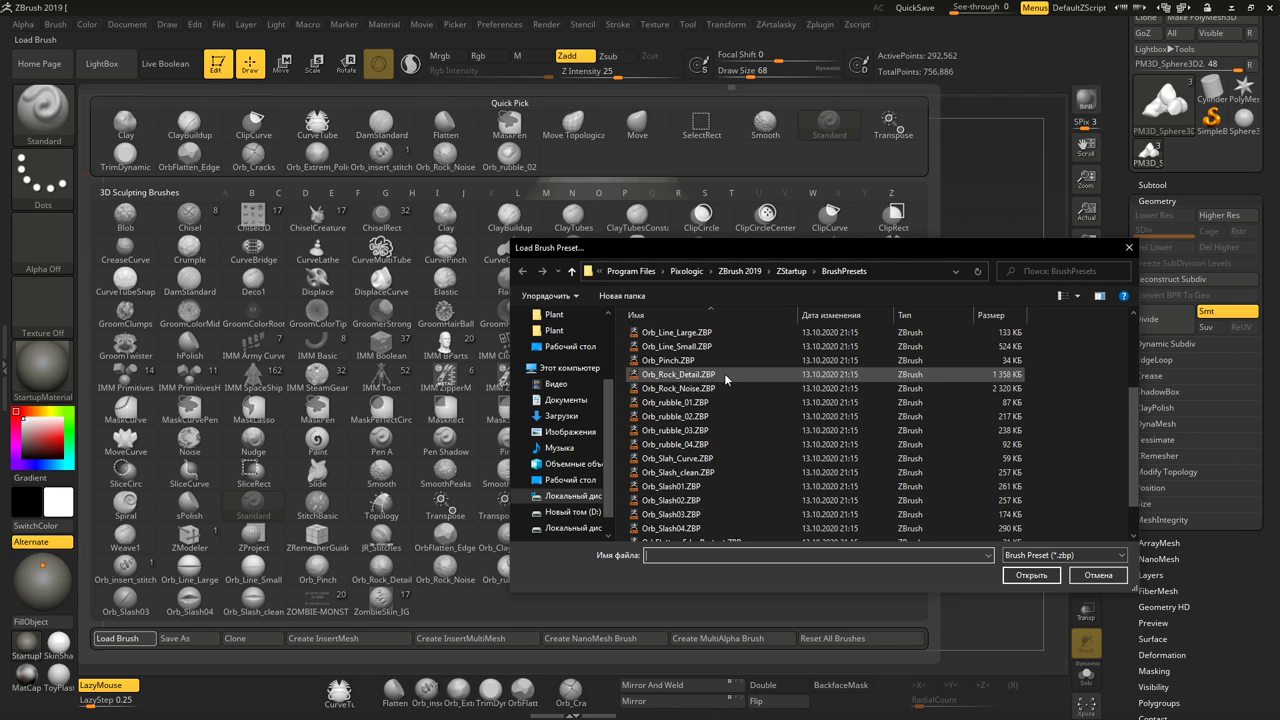
{"action": "left_click", "coordinate": [1129, 249]}
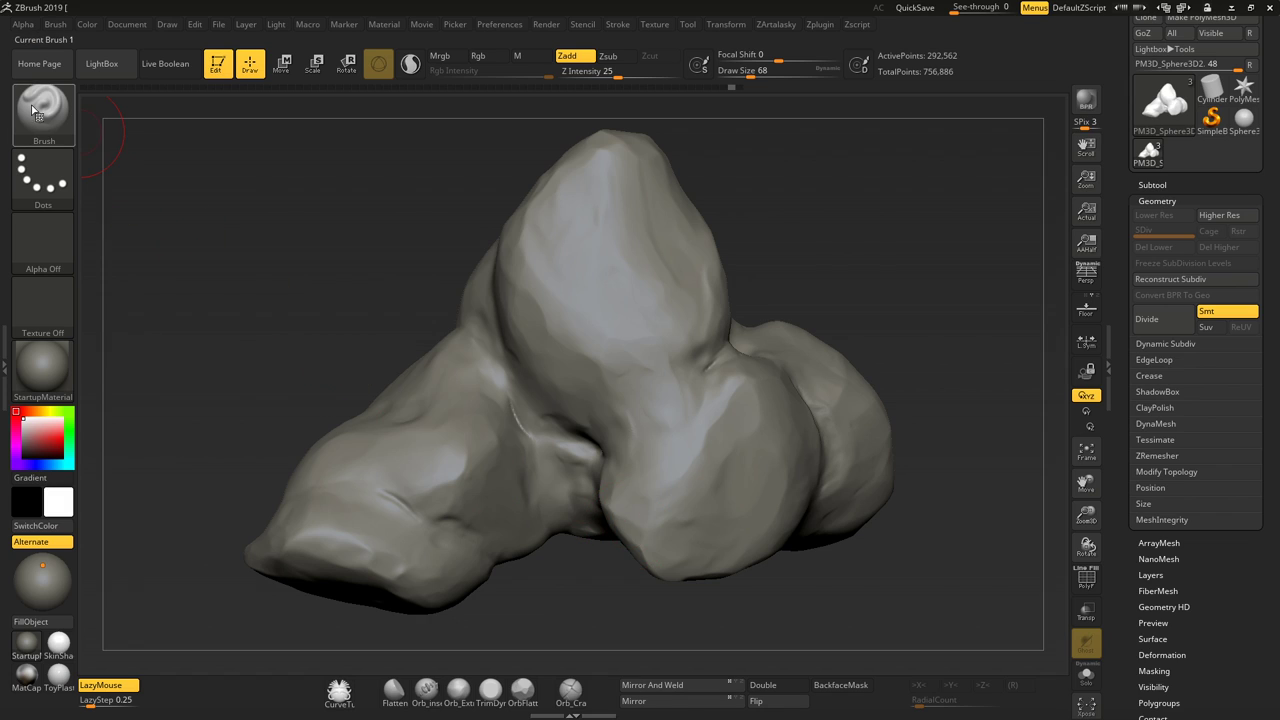
{"action": "left_click", "coordinate": [60, 127]}
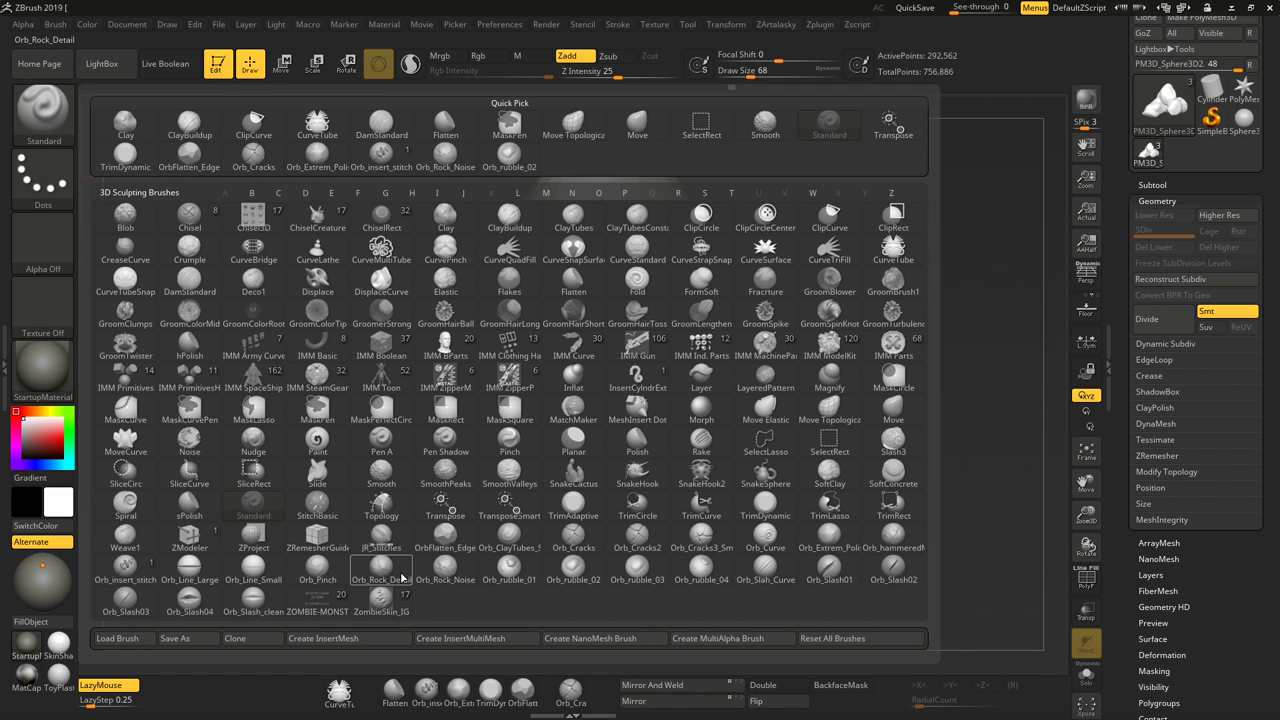
{"action": "left_click", "coordinate": [457, 567]}
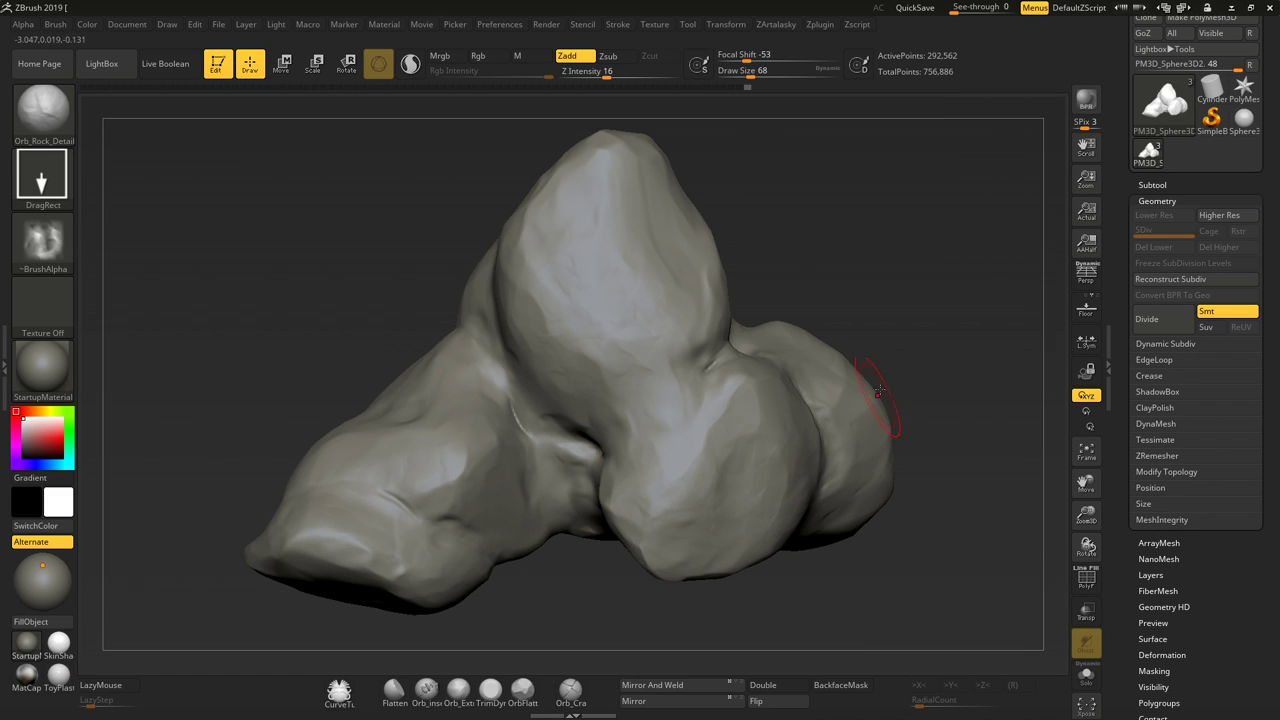
Stamp Orb_Rock_Detail texture over the rock's right side, lower lobe and tall upper lobe
{"action": "left_click_drag", "start_coordinate": [877, 392], "coordinate": [808, 447]}
{"action": "left_click_drag", "start_coordinate": [904, 347], "coordinate": [890, 339]}
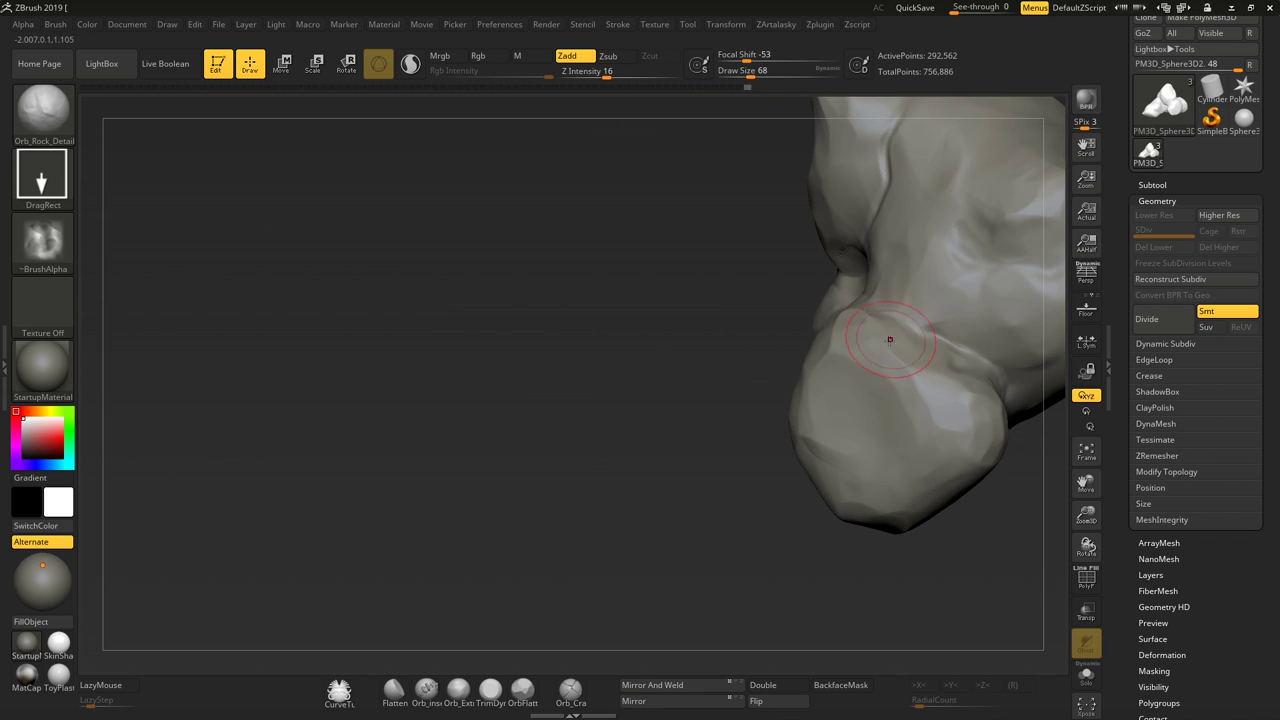
{"action": "left_click_drag", "start_coordinate": [952, 511], "coordinate": [660, 448], "text": "alt"}
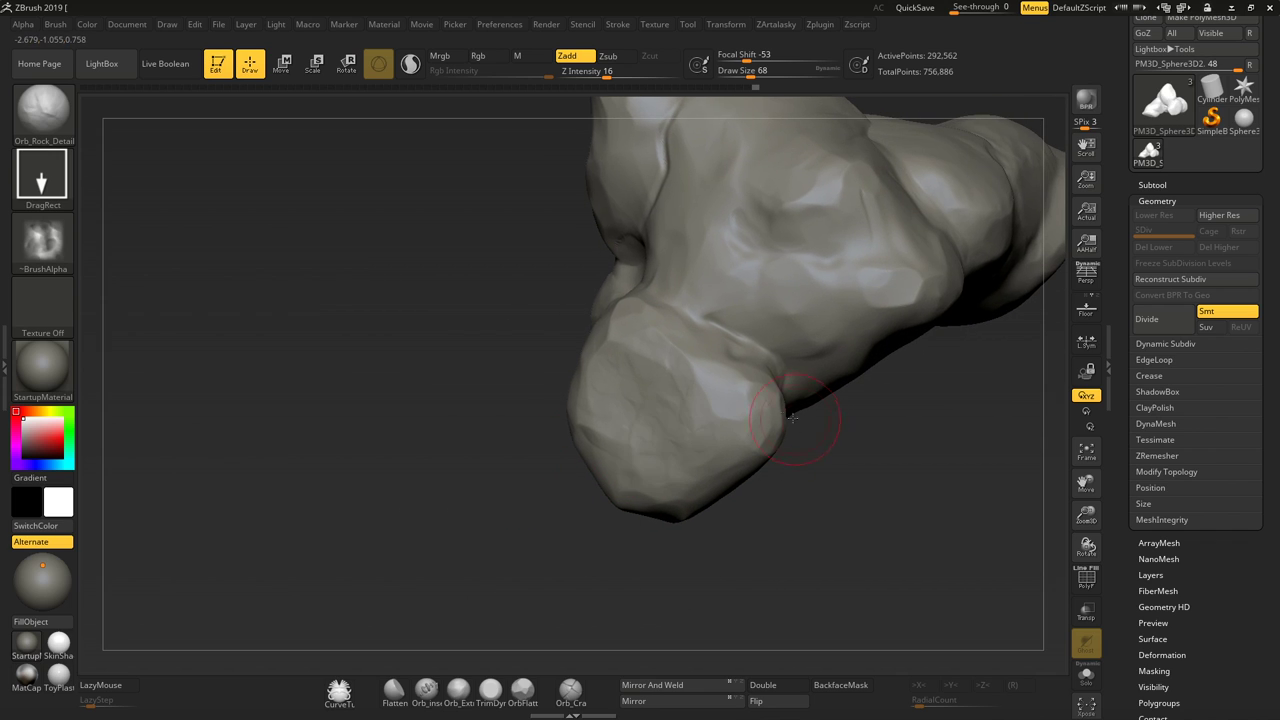
{"action": "left_click_drag", "start_coordinate": [786, 395], "coordinate": [703, 385]}
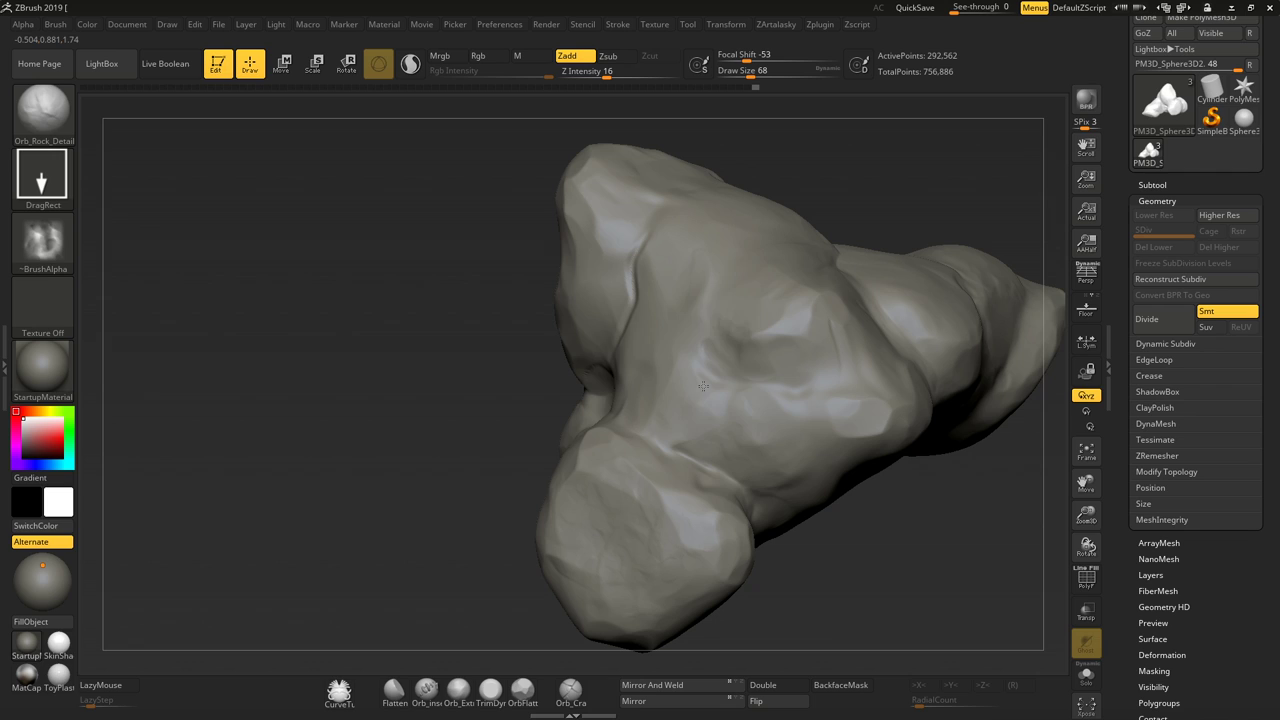
{"action": "left_click_drag", "start_coordinate": [808, 233], "coordinate": [820, 234]}
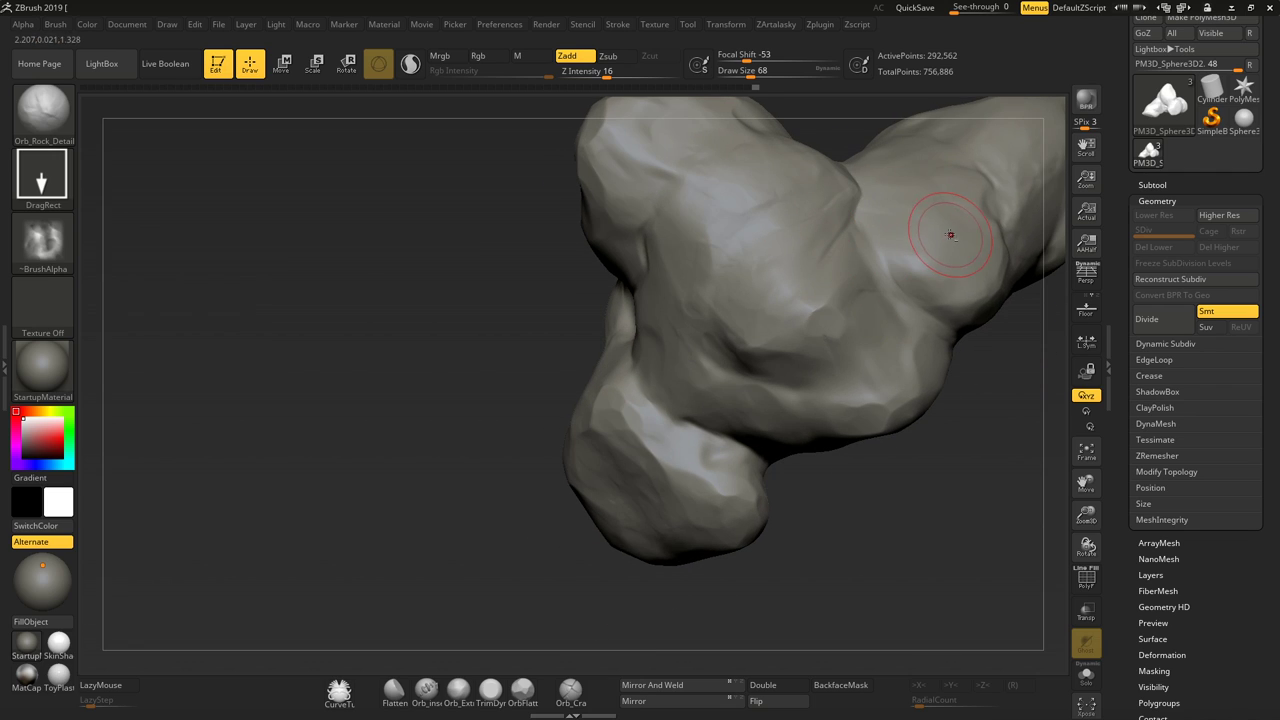
{"action": "mouse_move", "coordinate": [937, 455]}
{"action": "left_mouse_down"}
{"action": "mouse_move", "coordinate": [906, 420]}
{"action": "mouse_move", "coordinate": [865, 312]}
{"action": "left_mouse_up"}
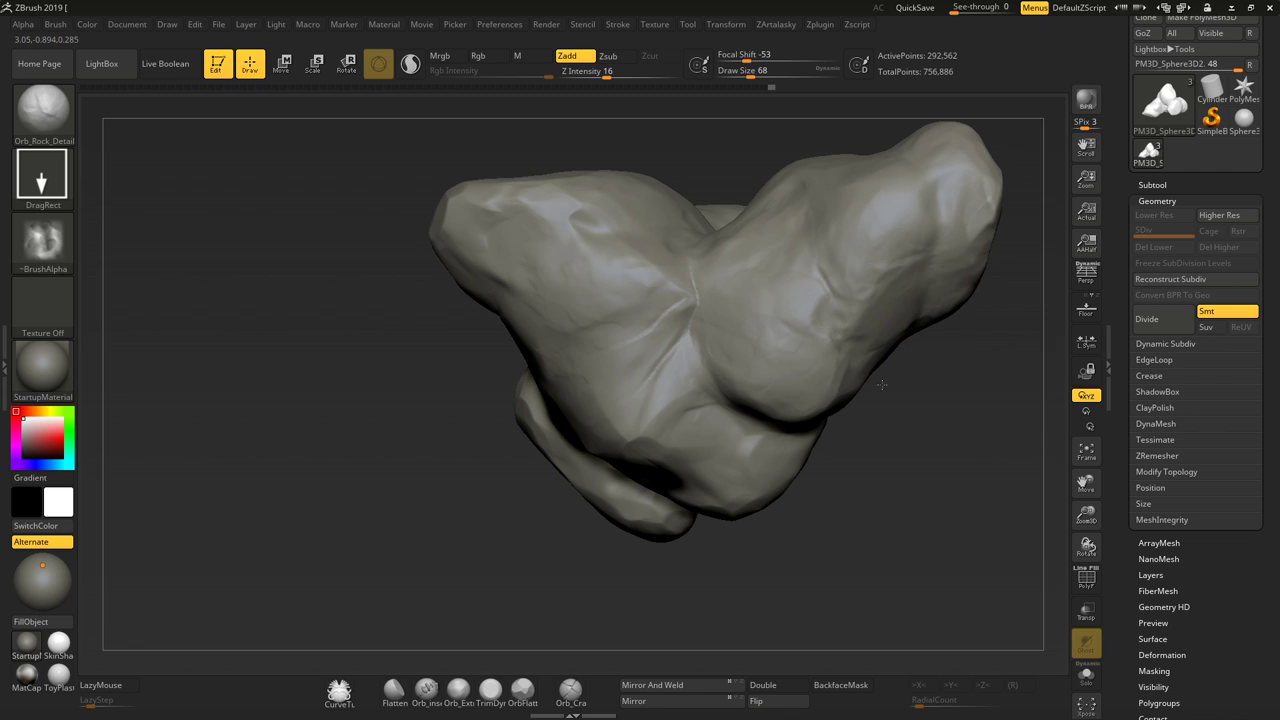
{"action": "mouse_move", "coordinate": [882, 384]}
{"action": "left_mouse_down"}
{"action": "mouse_move", "coordinate": [863, 434]}
{"action": "mouse_move", "coordinate": [917, 463]}
{"action": "mouse_move", "coordinate": [453, 529]}
{"action": "mouse_move", "coordinate": [654, 491]}
{"action": "mouse_move", "coordinate": [374, 339]}
{"action": "left_mouse_up"}
Switch to Orb_Rock_Noise at Draw Size 217 and sculpt noise across the lobes
{"action": "left_click", "coordinate": [70, 125]}
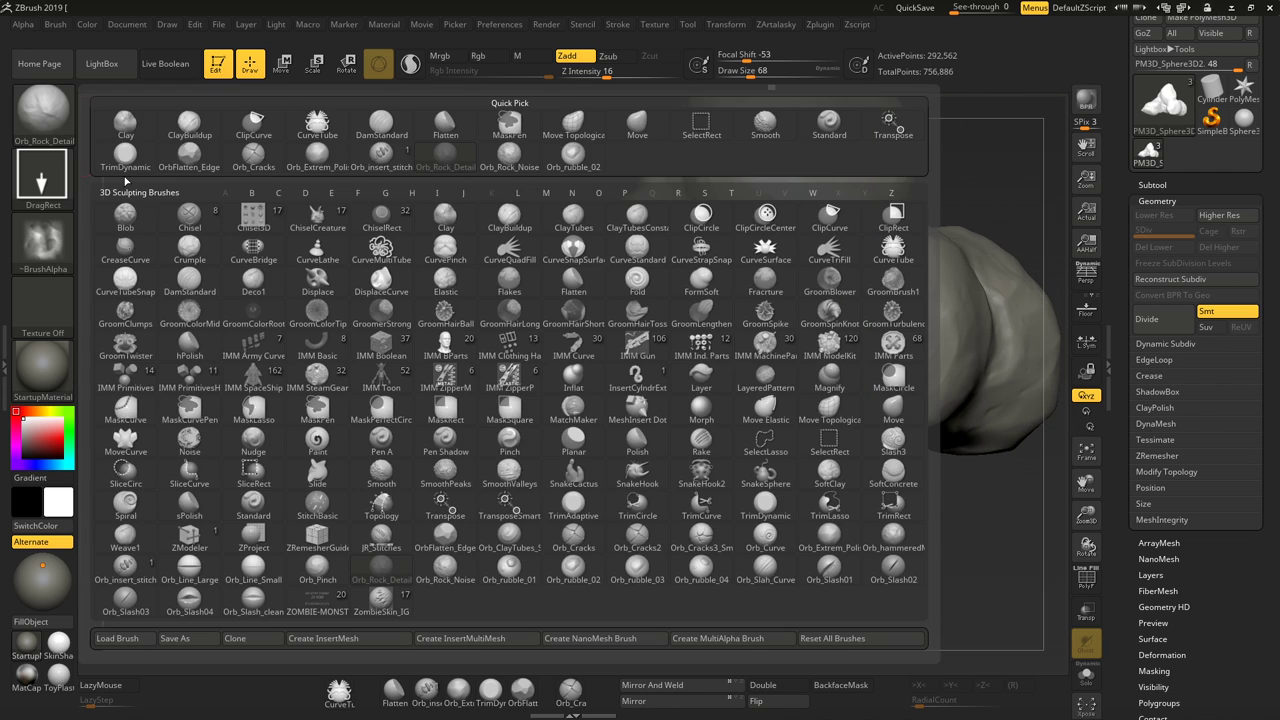
{"action": "left_click", "coordinate": [448, 572]}
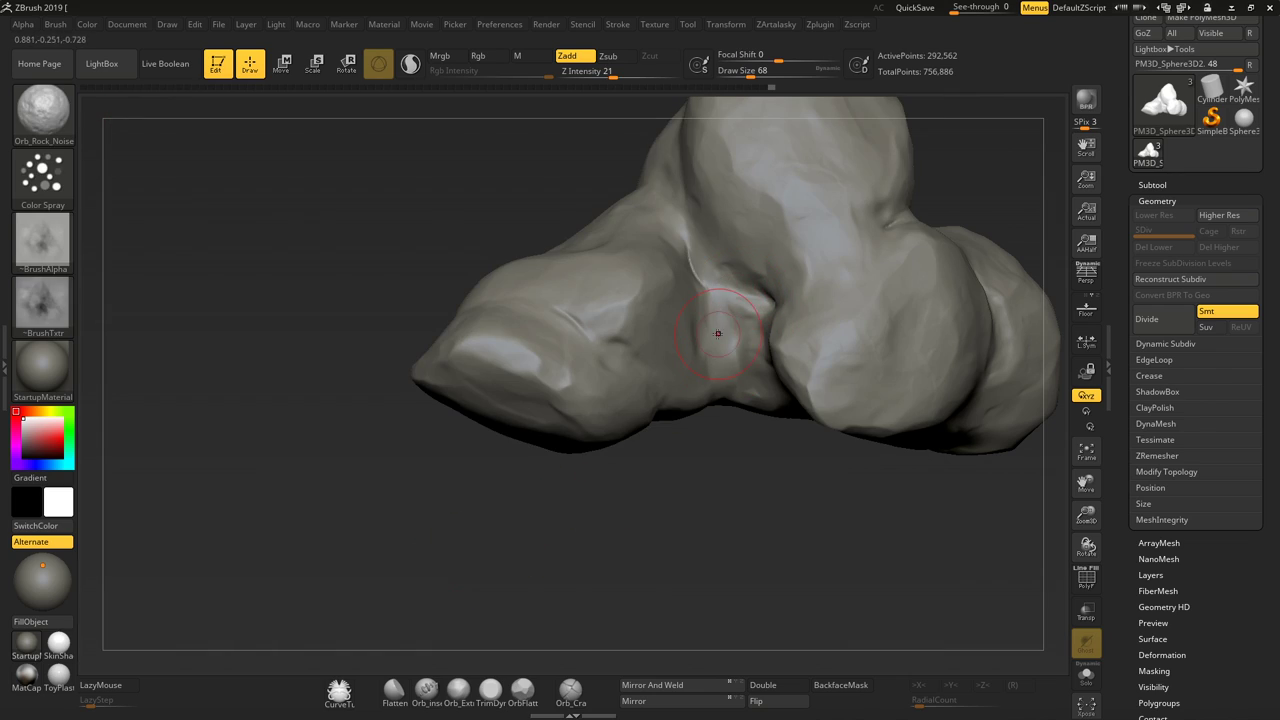
{"action": "left_click_drag", "start_coordinate": [722, 435], "coordinate": [750, 400]}
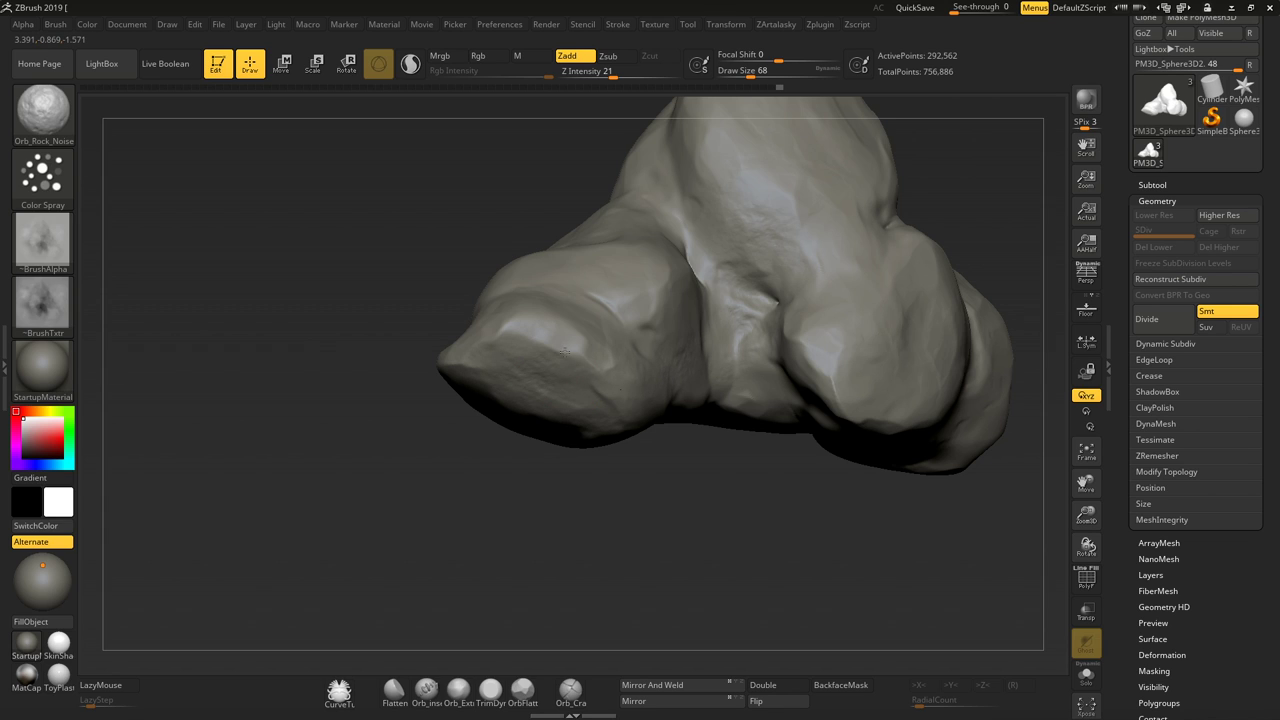
{"action": "left_click_drag", "start_coordinate": [787, 469], "coordinate": [794, 438]}
{"action": "left_click_drag", "start_coordinate": [785, 535], "coordinate": [493, 278]}
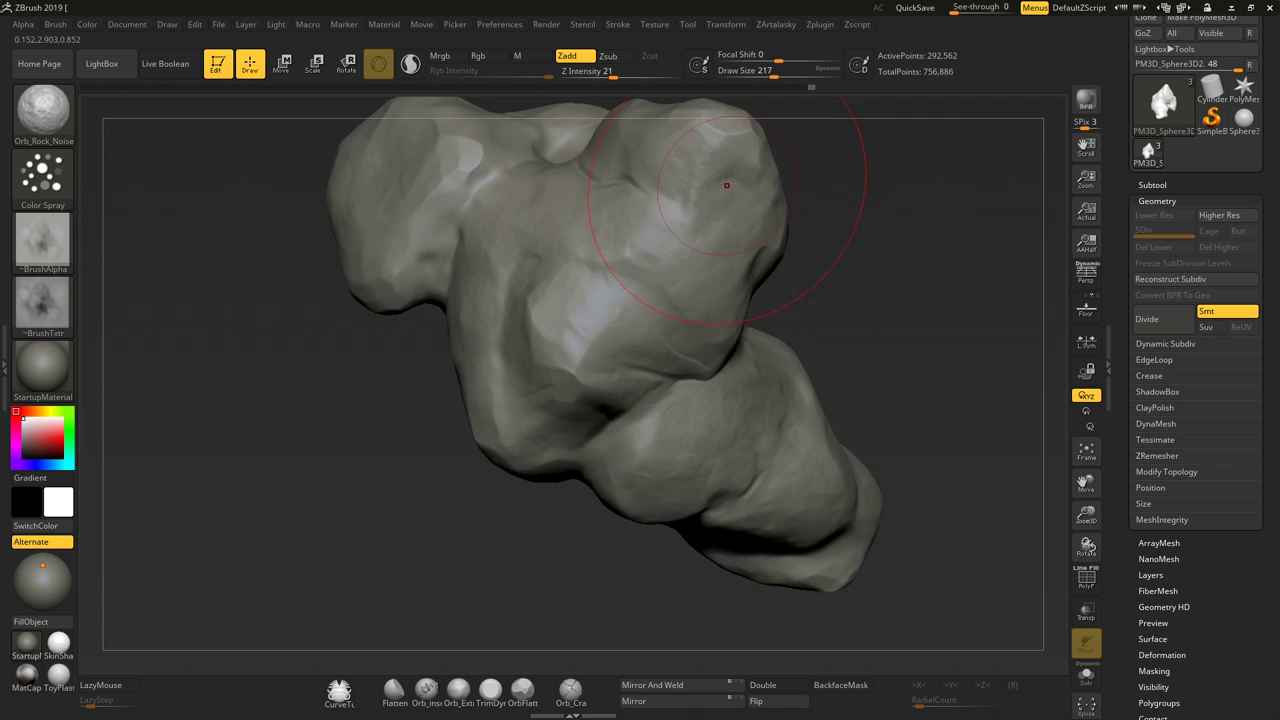
{"action": "mouse_move", "coordinate": [727, 185]}
{"action": "left_mouse_down"}
{"action": "mouse_move", "coordinate": [842, 238]}
{"action": "mouse_move", "coordinate": [928, 360]}
{"action": "left_mouse_up"}
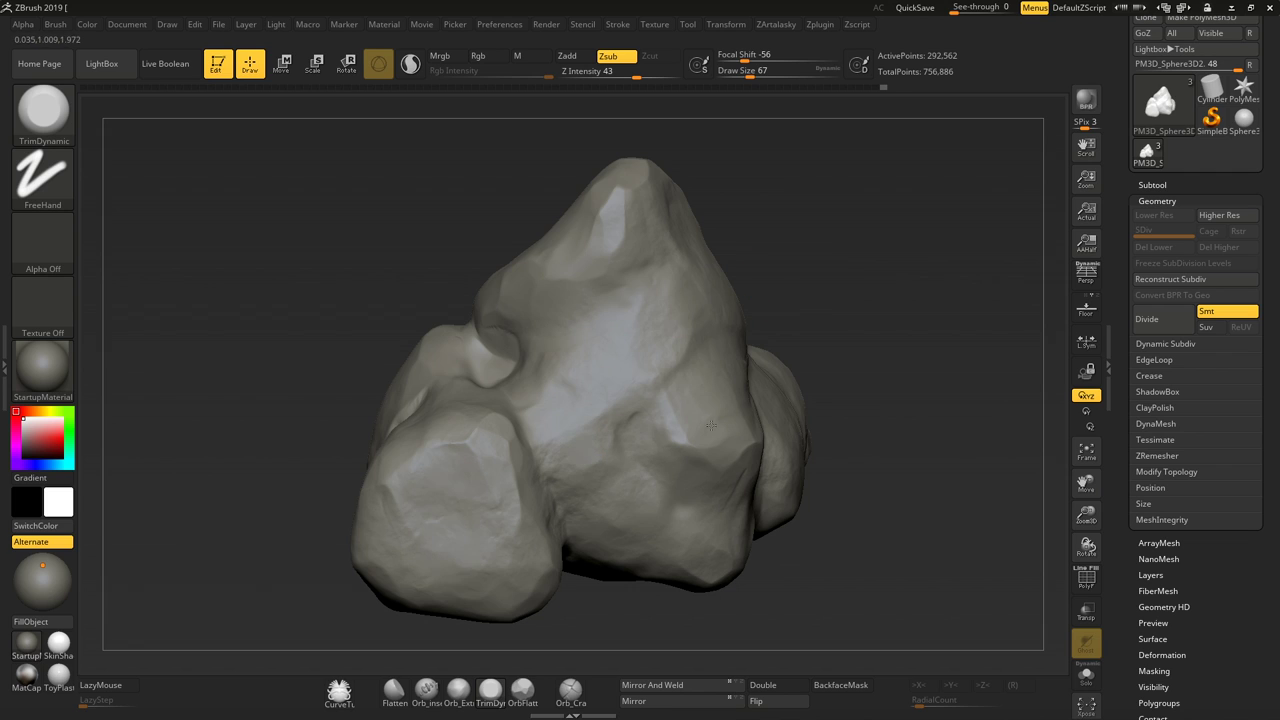
Duplicate the fused rock from the Subtool list, creating PM3D_Sphere3D3
{"action": "mouse_move", "coordinate": [710, 426]}
{"action": "left_mouse_down"}
{"action": "mouse_move", "coordinate": [514, 166]}
{"action": "mouse_move", "coordinate": [883, 286]}
{"action": "mouse_move", "coordinate": [678, 348]}
{"action": "left_mouse_up"}
{"action": "left_click_drag", "start_coordinate": [434, 307], "coordinate": [539, 357]}
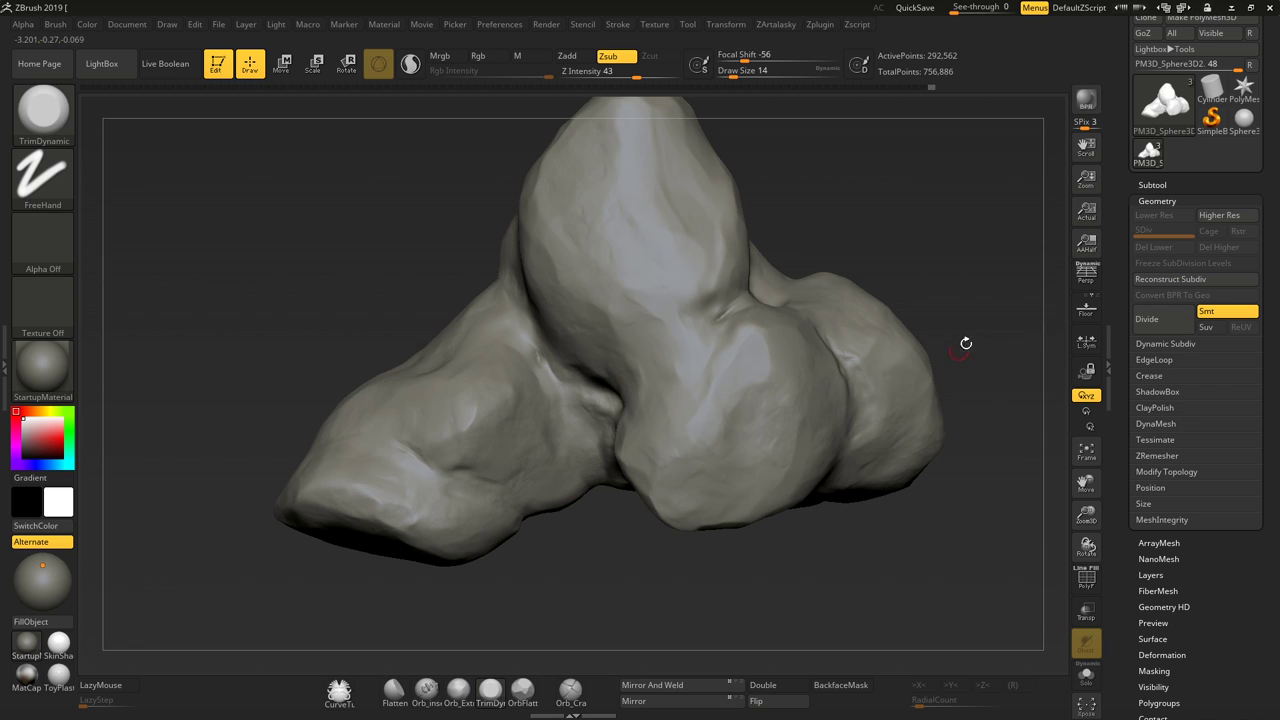
{"action": "mouse_move", "coordinate": [795, 285]}
{"action": "left_mouse_down"}
{"action": "mouse_move", "coordinate": [888, 327]}
{"action": "mouse_move", "coordinate": [892, 299]}
{"action": "left_mouse_up"}
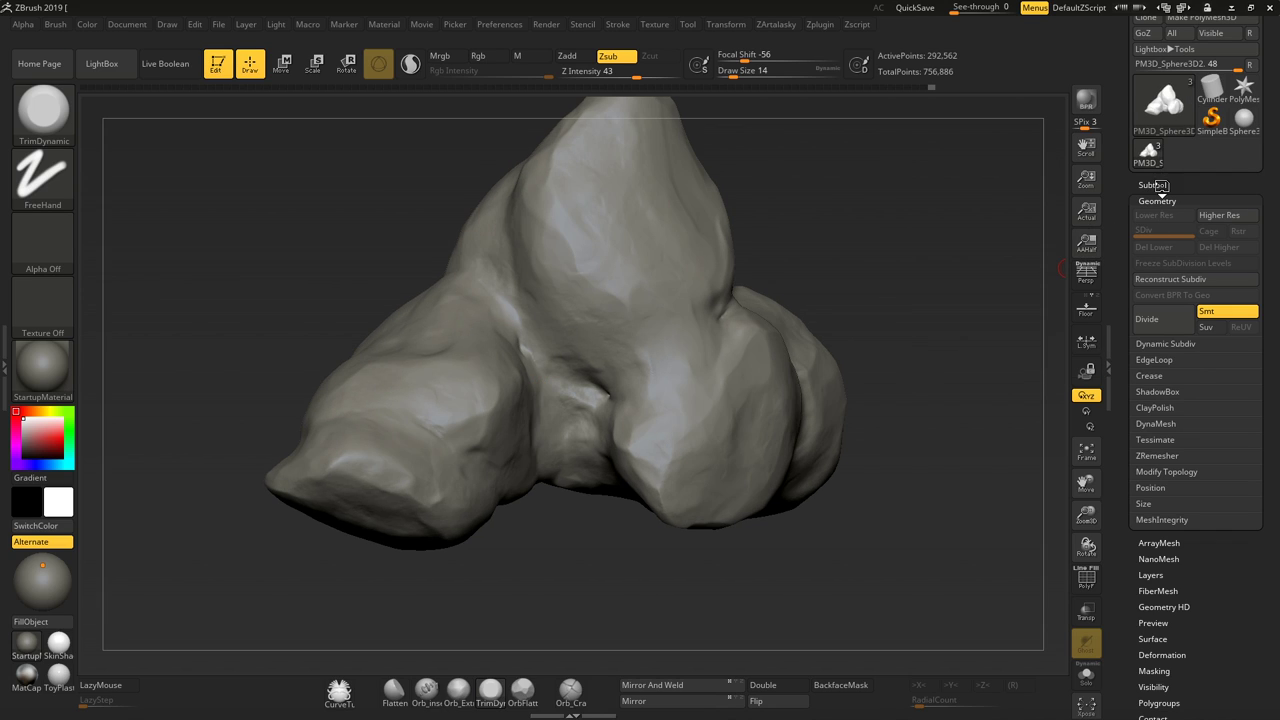
{"action": "left_click", "coordinate": [1153, 185]}
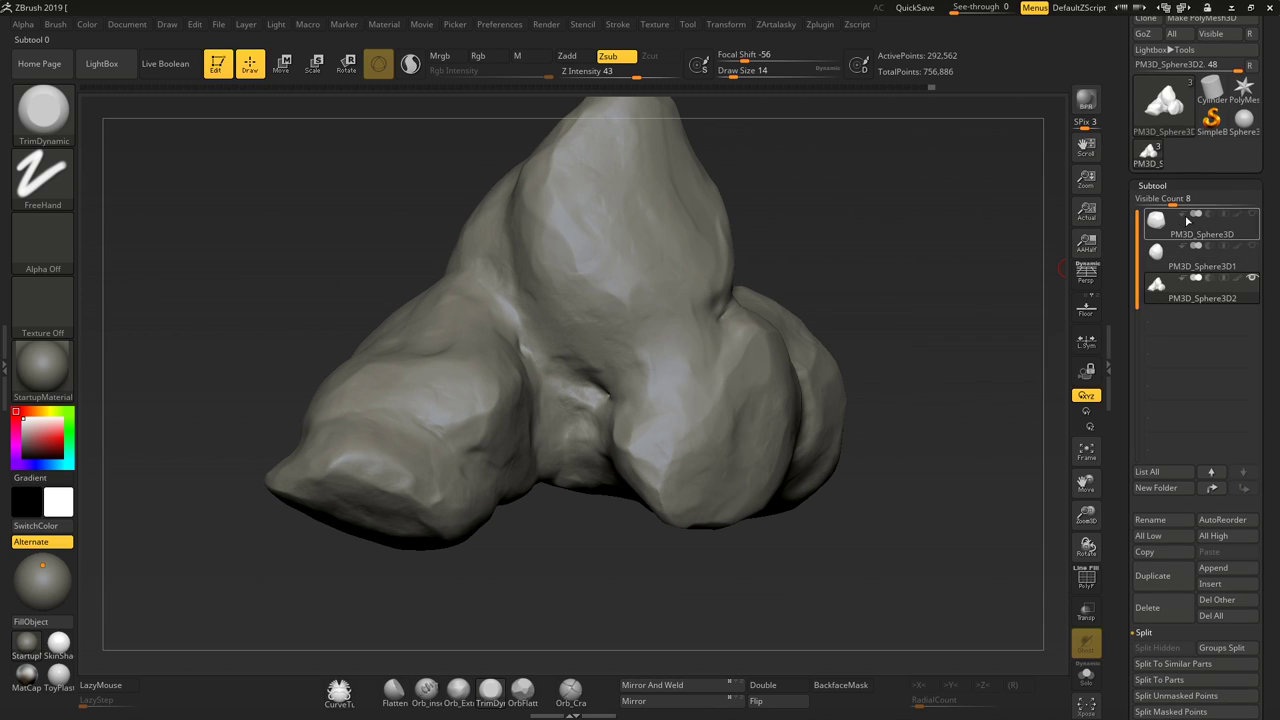
{"action": "left_click", "coordinate": [1152, 576]}
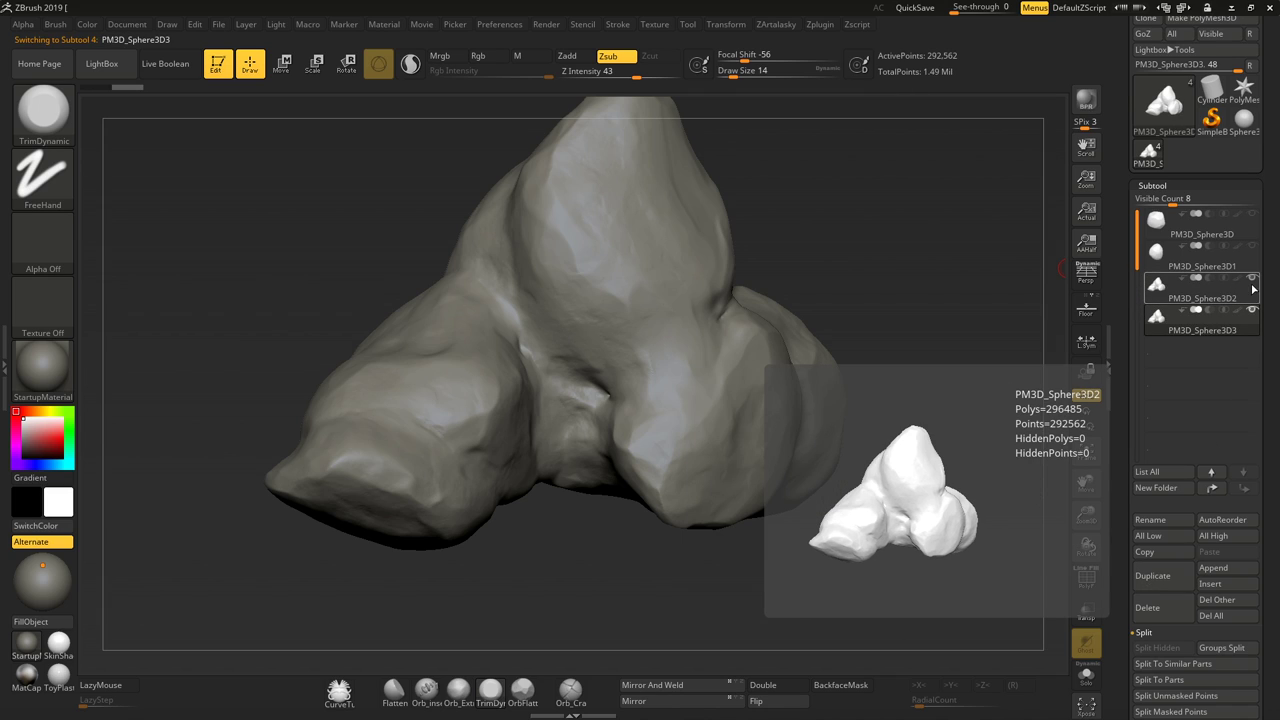
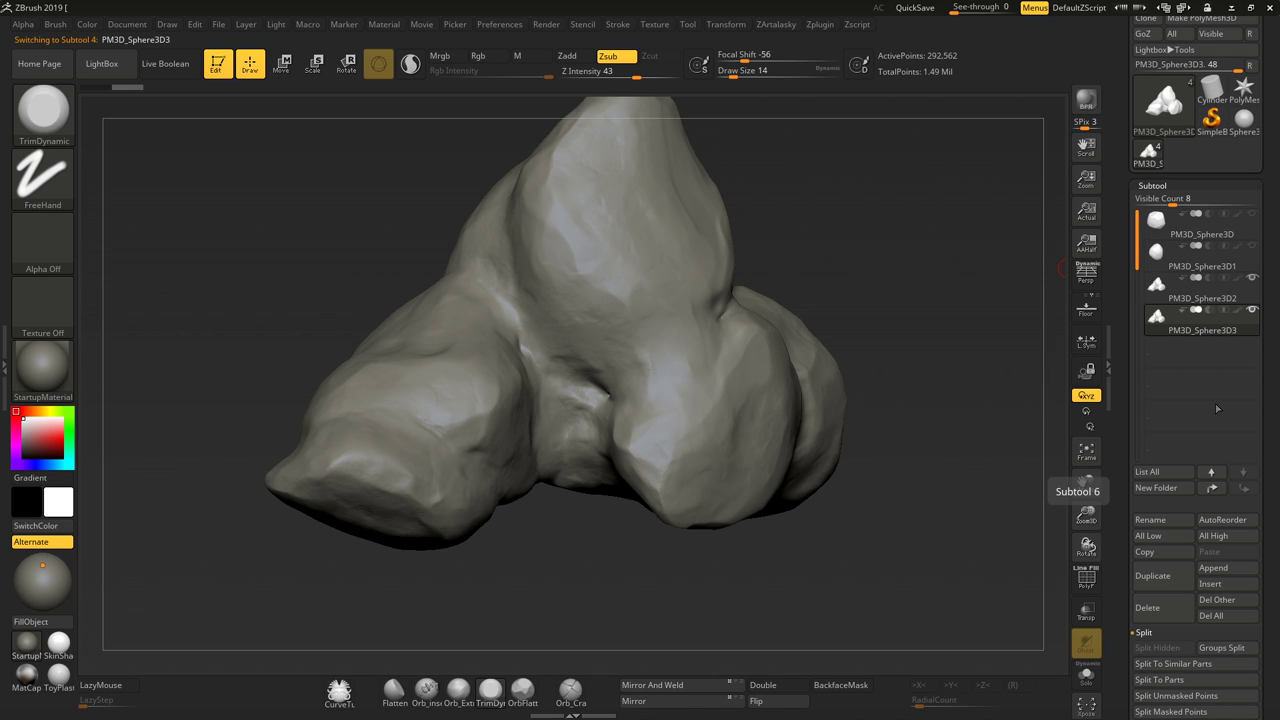
Inspect the rock's polyframe from two angles, then bring up the ZArtalasky DynaMesh/ZRemesher palette
{"action": "left_click_drag", "start_coordinate": [700, 270], "coordinate": [743, 309]}
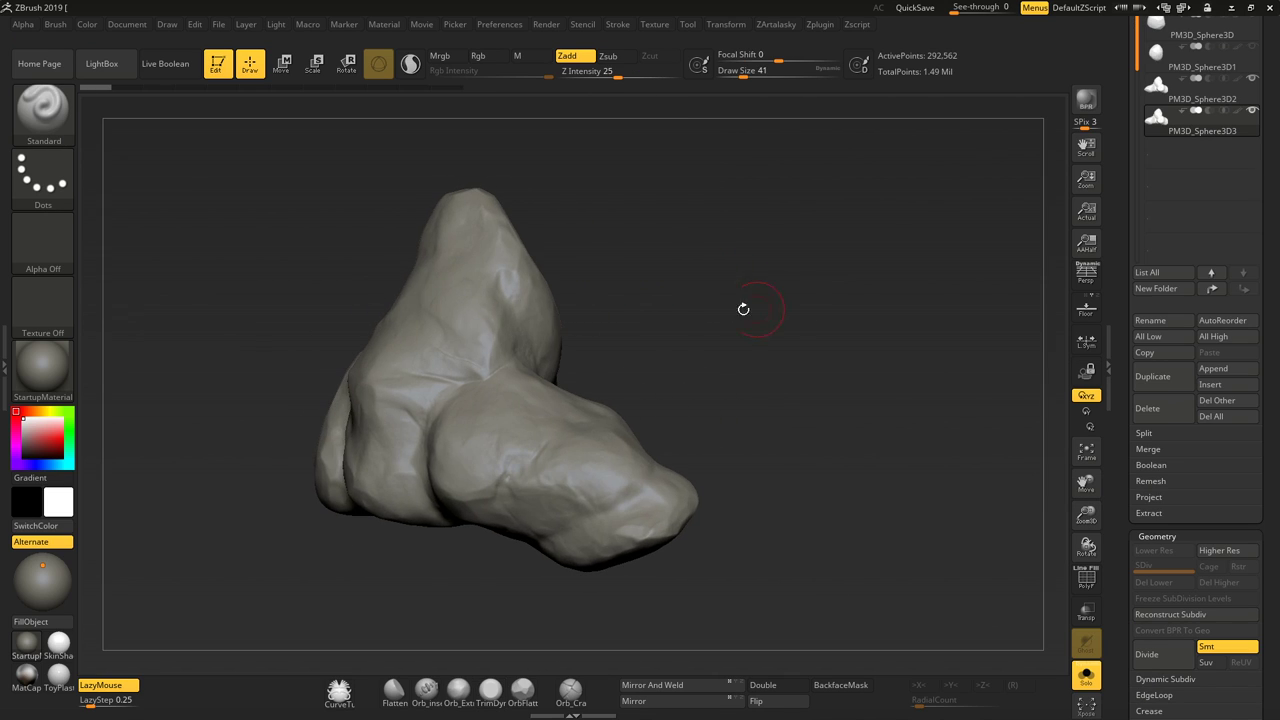
{"action": "key", "text": "shift+f"}
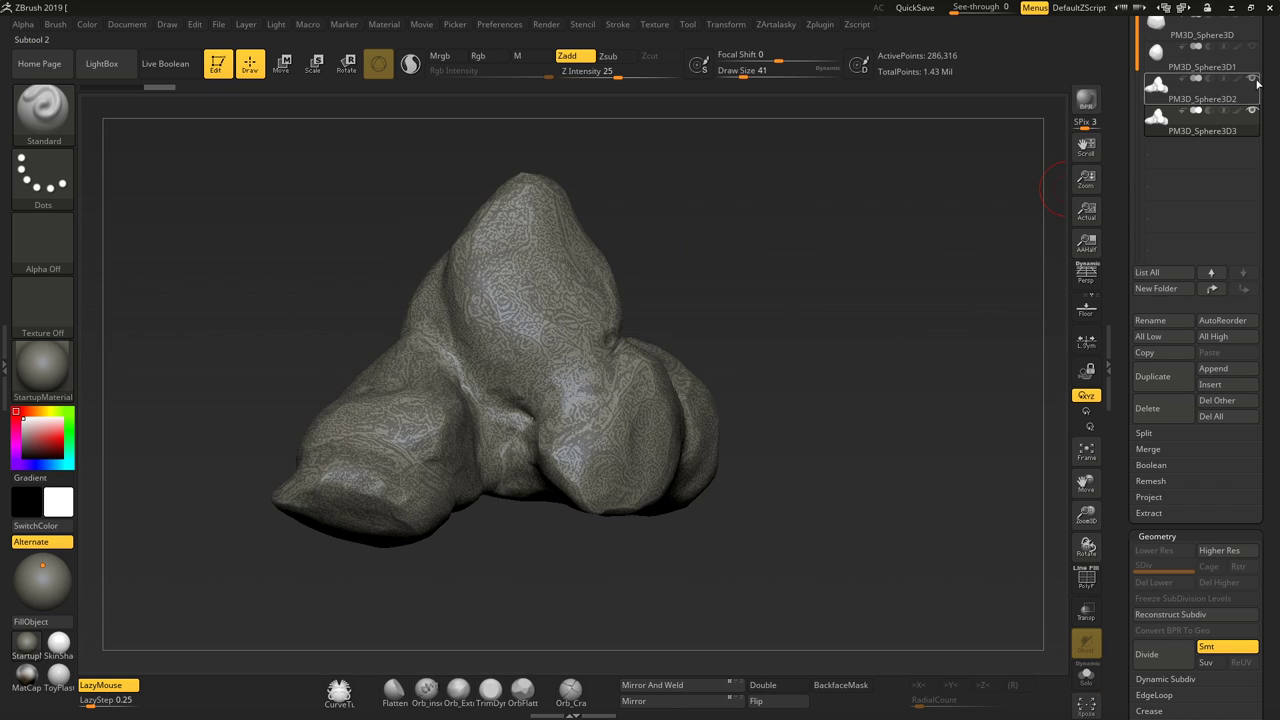
{"action": "left_click_drag", "start_coordinate": [768, 257], "coordinate": [705, 253]}
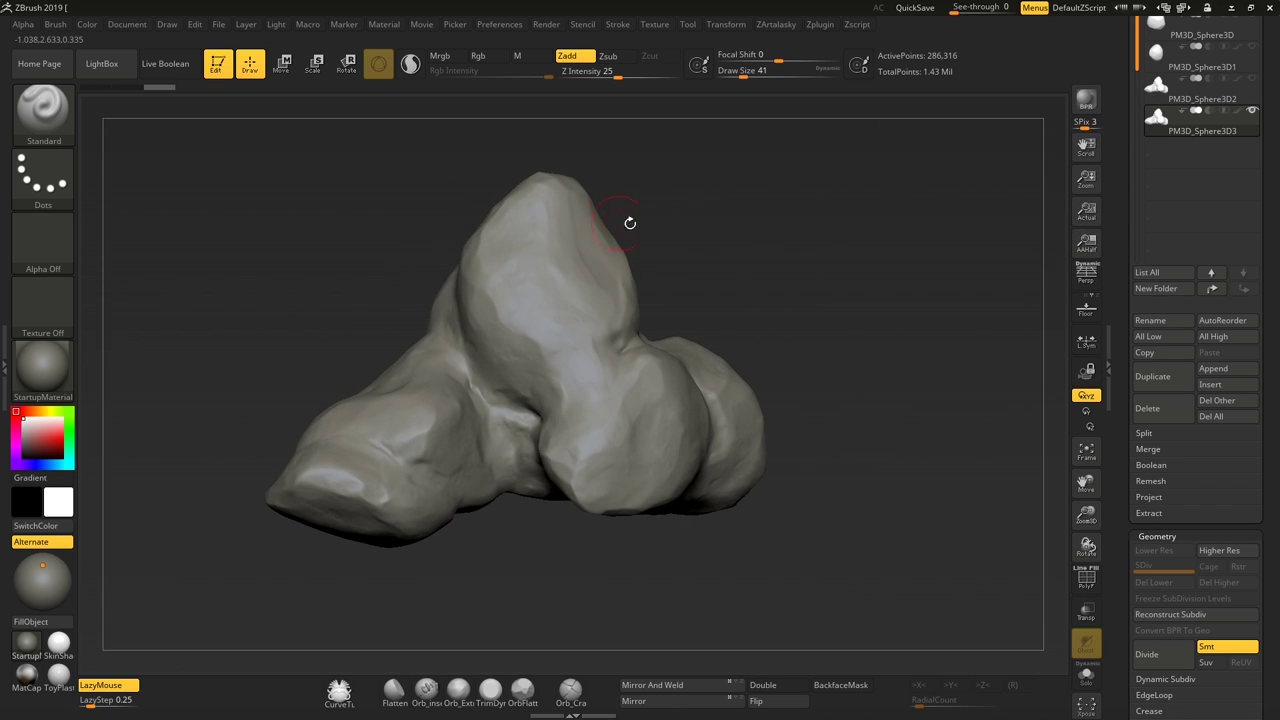
{"action": "key", "text": "space"}
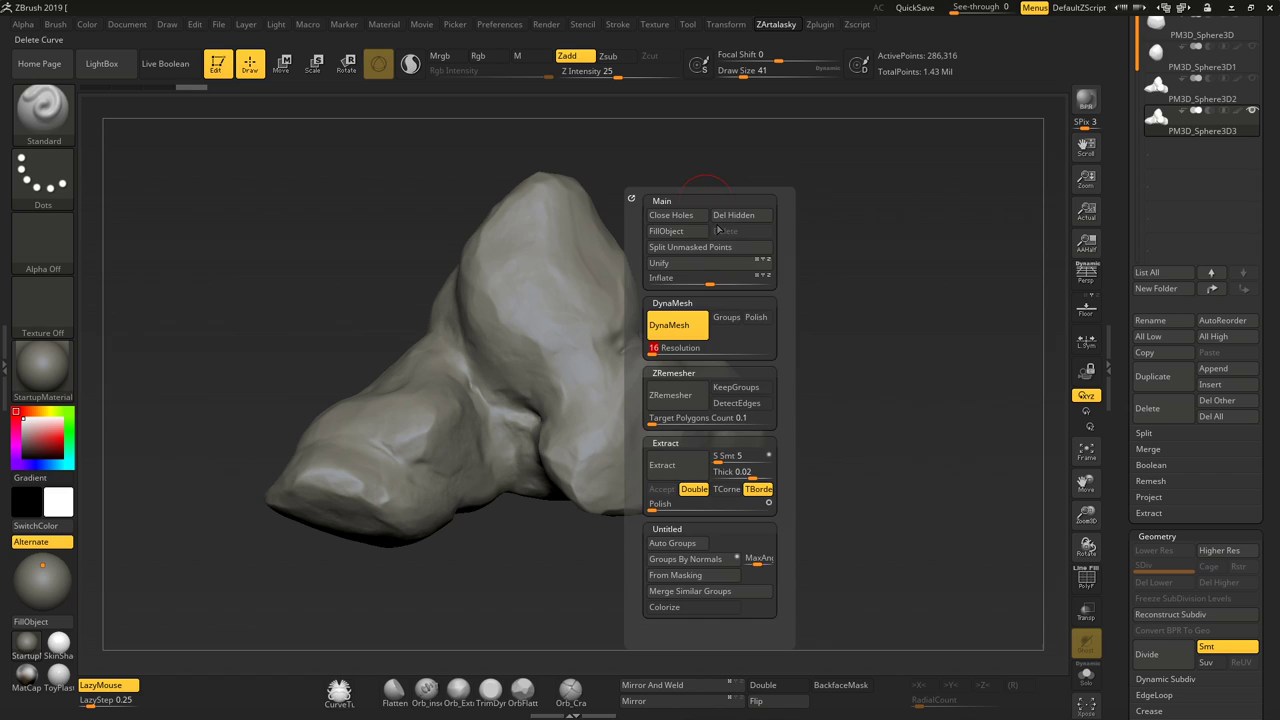
DynaMesh the rock at resolution 16, down to about 4,613 points, and check its polyframe
{"action": "key", "text": "ctrl"}
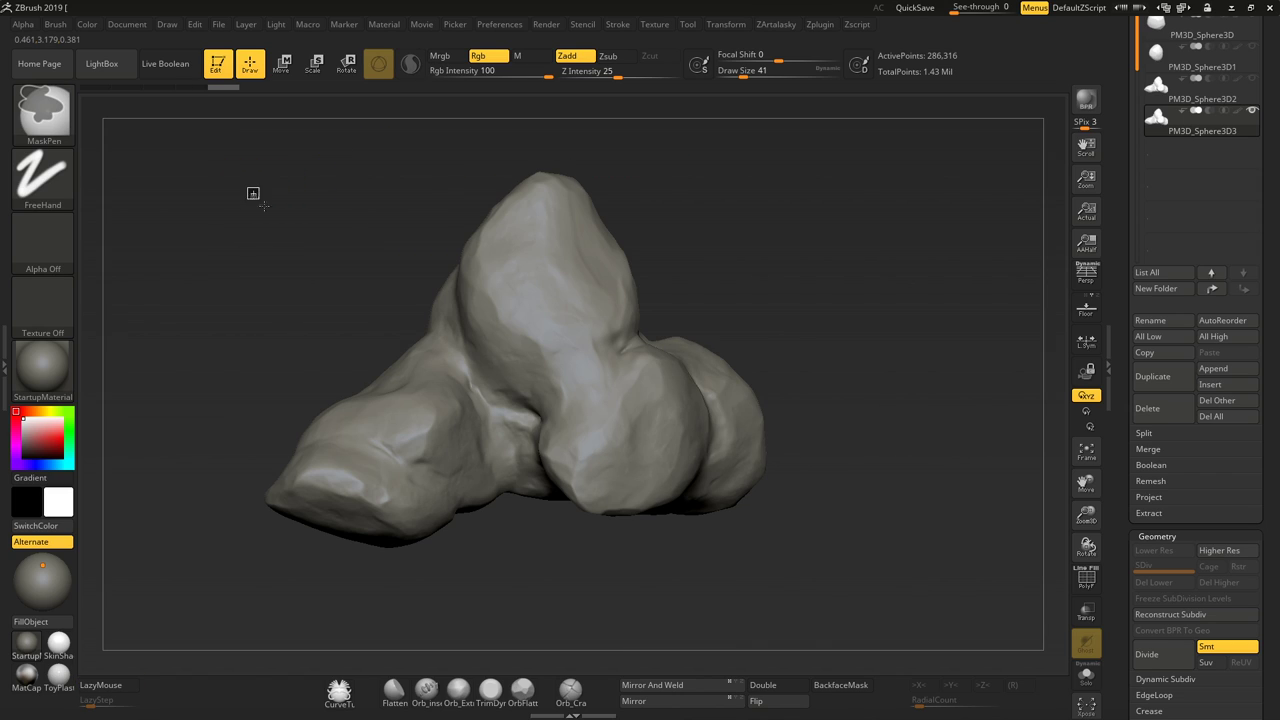
{"action": "left_click_drag", "start_coordinate": [250, 190], "coordinate": [304, 255], "text": "ctrl"}
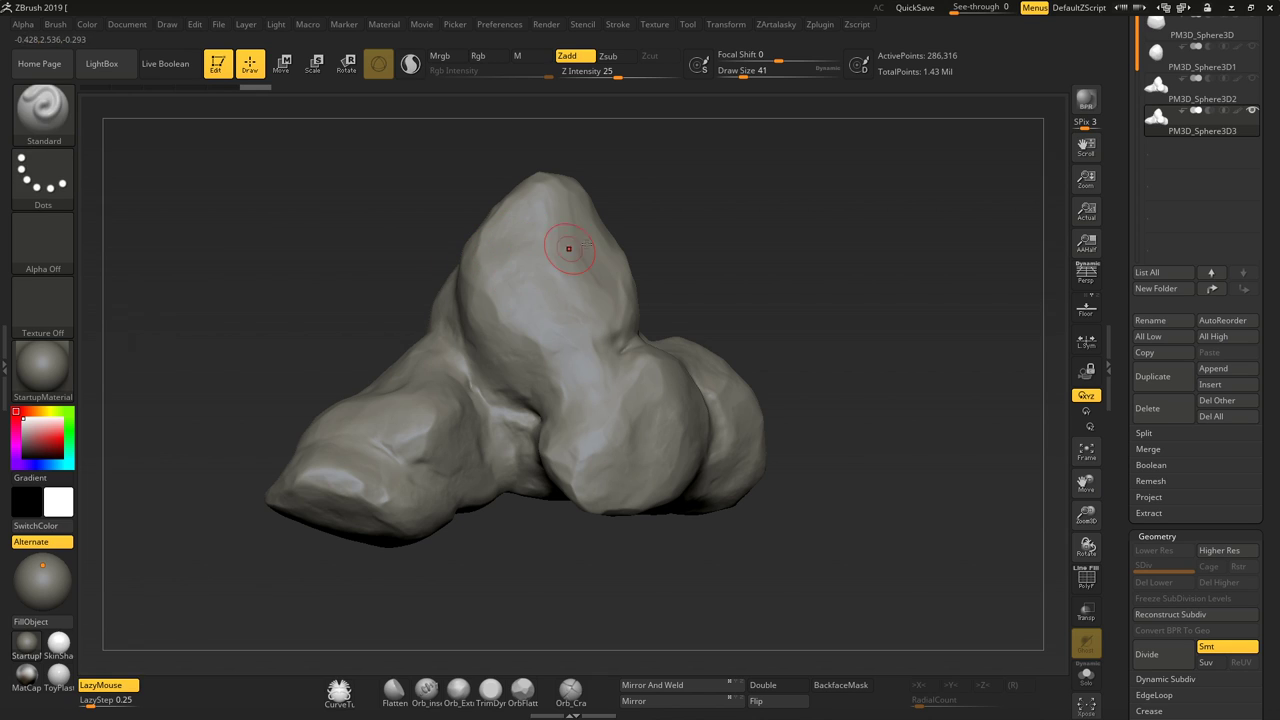
{"action": "left_click_drag", "start_coordinate": [598, 232], "coordinate": [617, 226]}
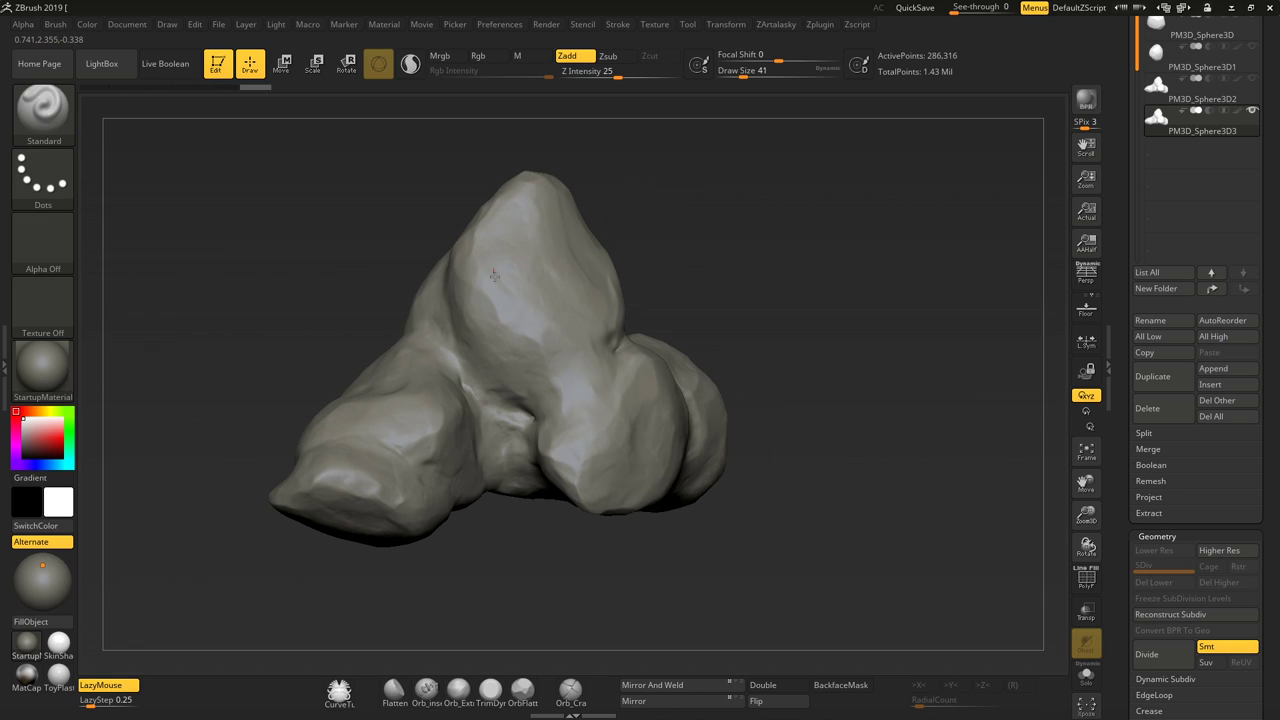
{"action": "left_click_drag", "start_coordinate": [614, 176], "coordinate": [599, 205]}
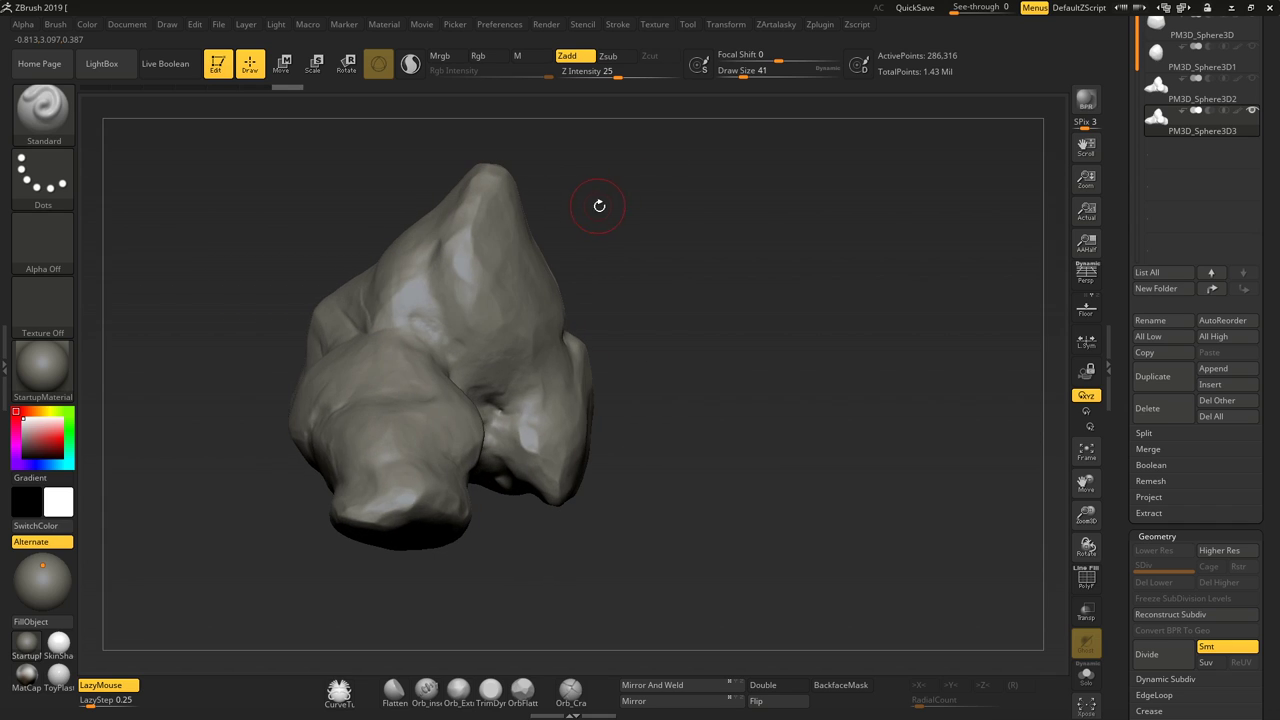
{"action": "left_click_drag", "start_coordinate": [228, 189], "coordinate": [282, 250], "text": "ctrl"}
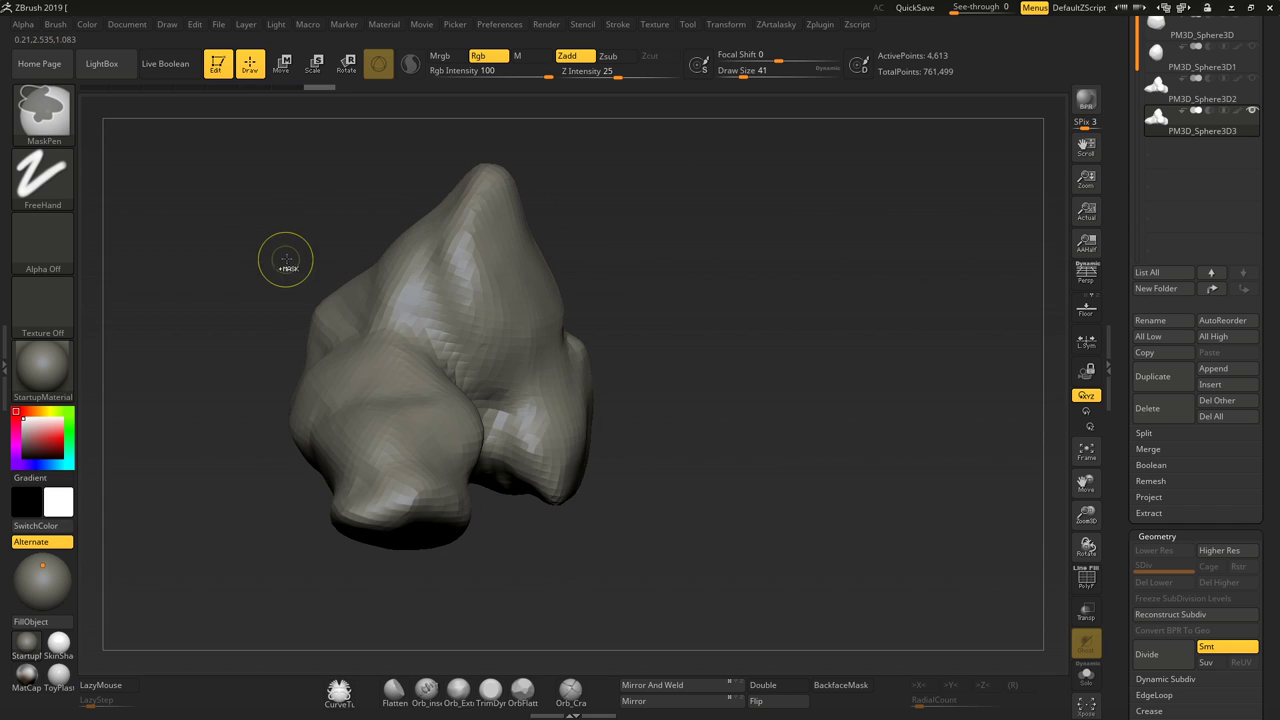
{"action": "mouse_move", "coordinate": [627, 250]}
{"action": "left_mouse_down"}
{"action": "mouse_move", "coordinate": [627, 200]}
{"action": "mouse_move", "coordinate": [738, 235]}
{"action": "mouse_move", "coordinate": [789, 189]}
{"action": "left_mouse_up"}
{"action": "key", "text": "shift+f"}
{"action": "key", "text": "shift+f"}
{"action": "key", "text": "shift+f"}
{"action": "key", "text": "shift+f"}
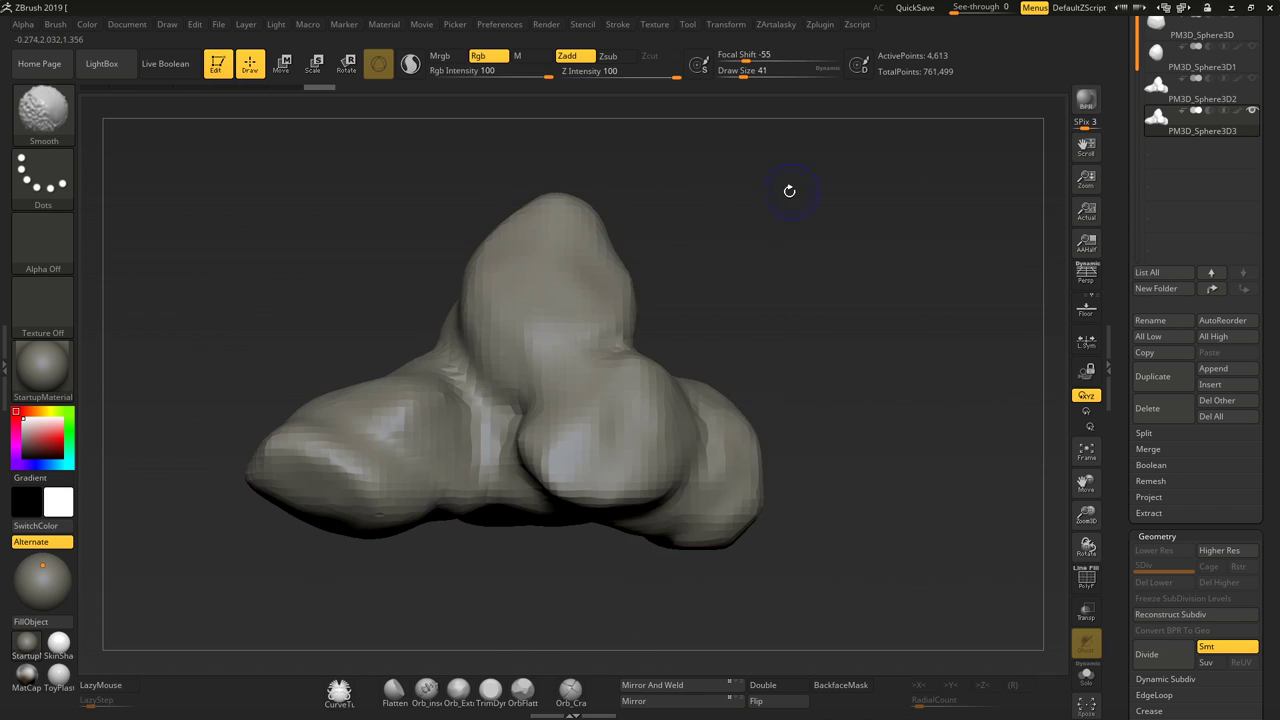
{"action": "key", "text": "space"}
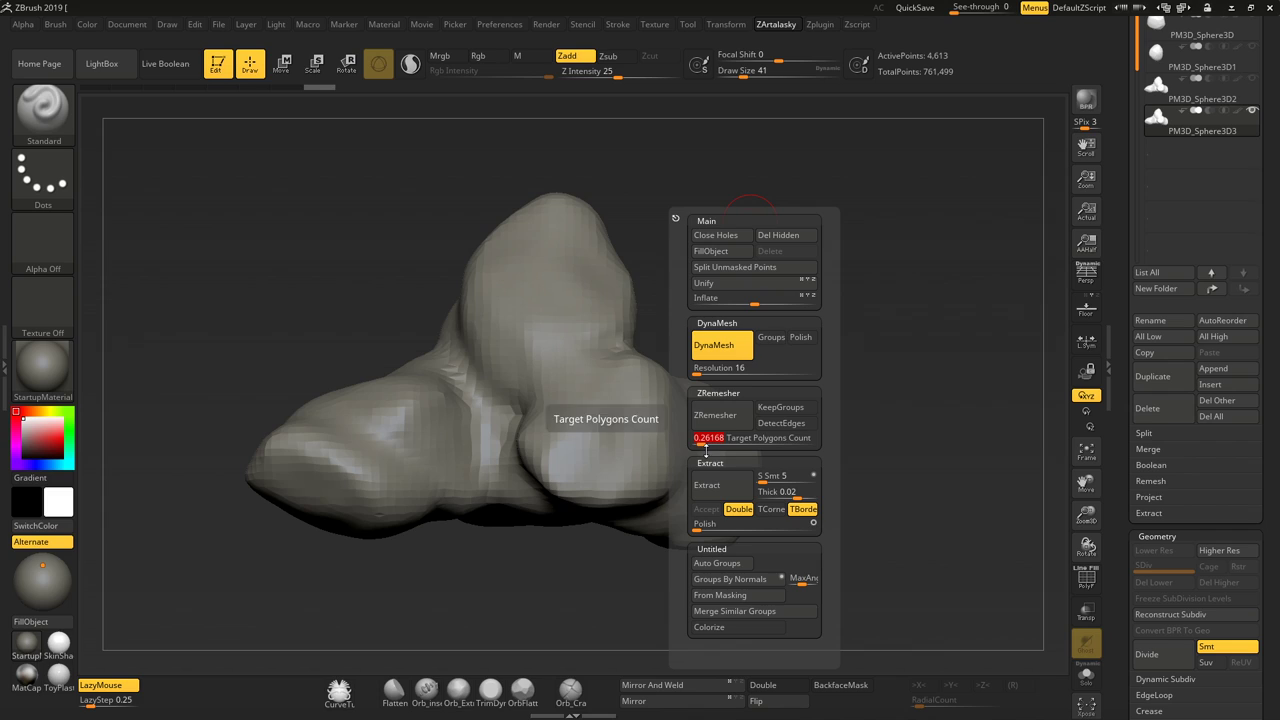
ZRemesh the rock with Target Polygons Count 1 and inspect the new topology
{"action": "left_click_drag", "start_coordinate": [699, 446], "coordinate": [709, 450]}
{"action": "type", "text": "1"}
{"action": "key", "text": "Return"}
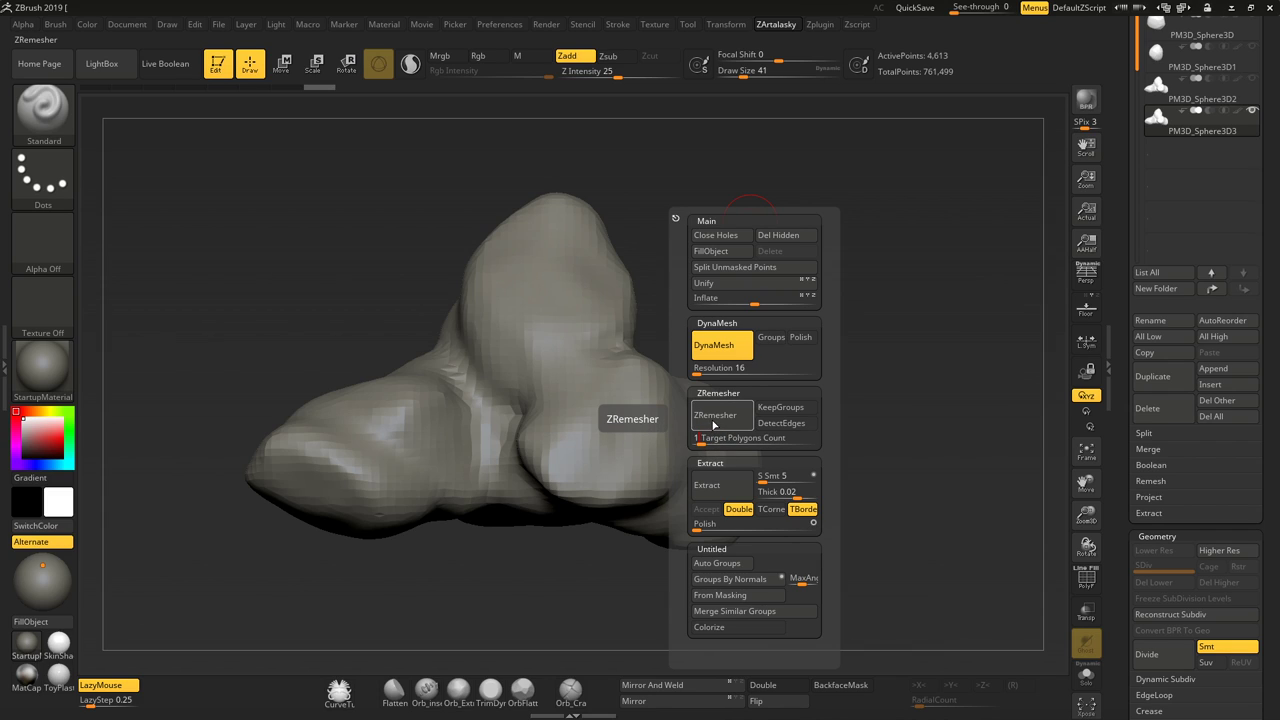
{"action": "left_click", "coordinate": [713, 425]}
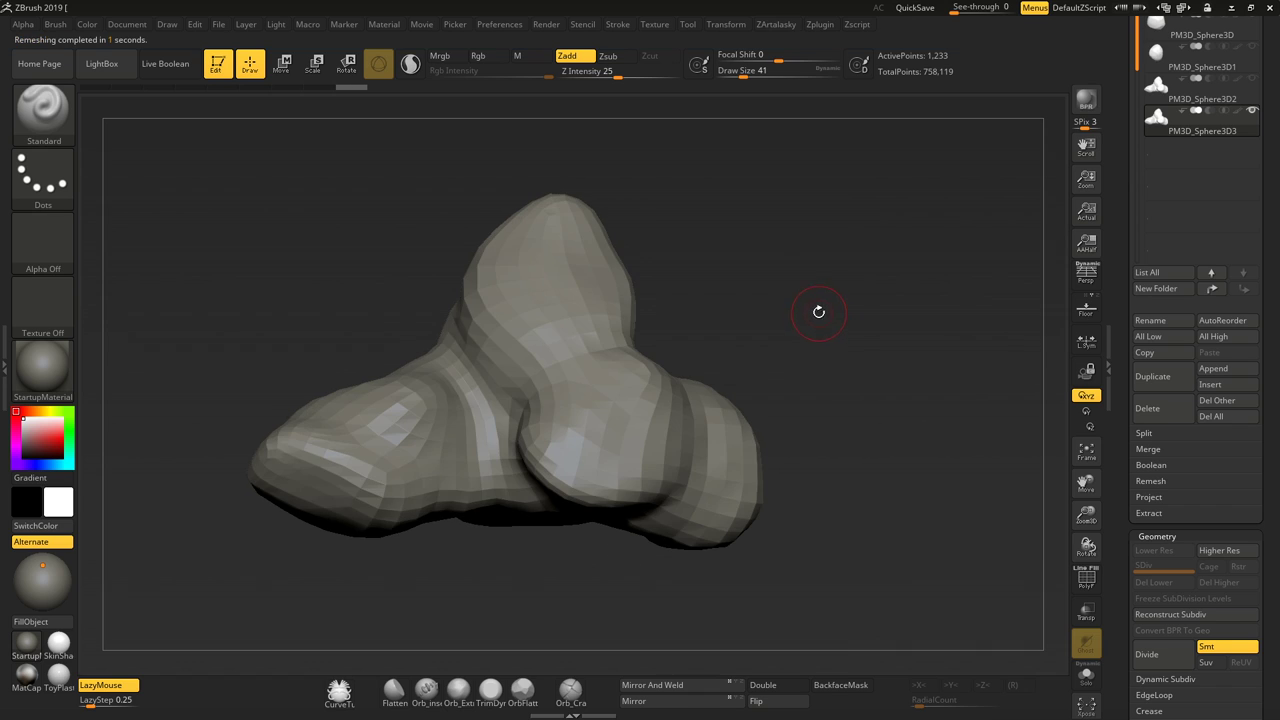
{"action": "key", "text": "shift+f"}
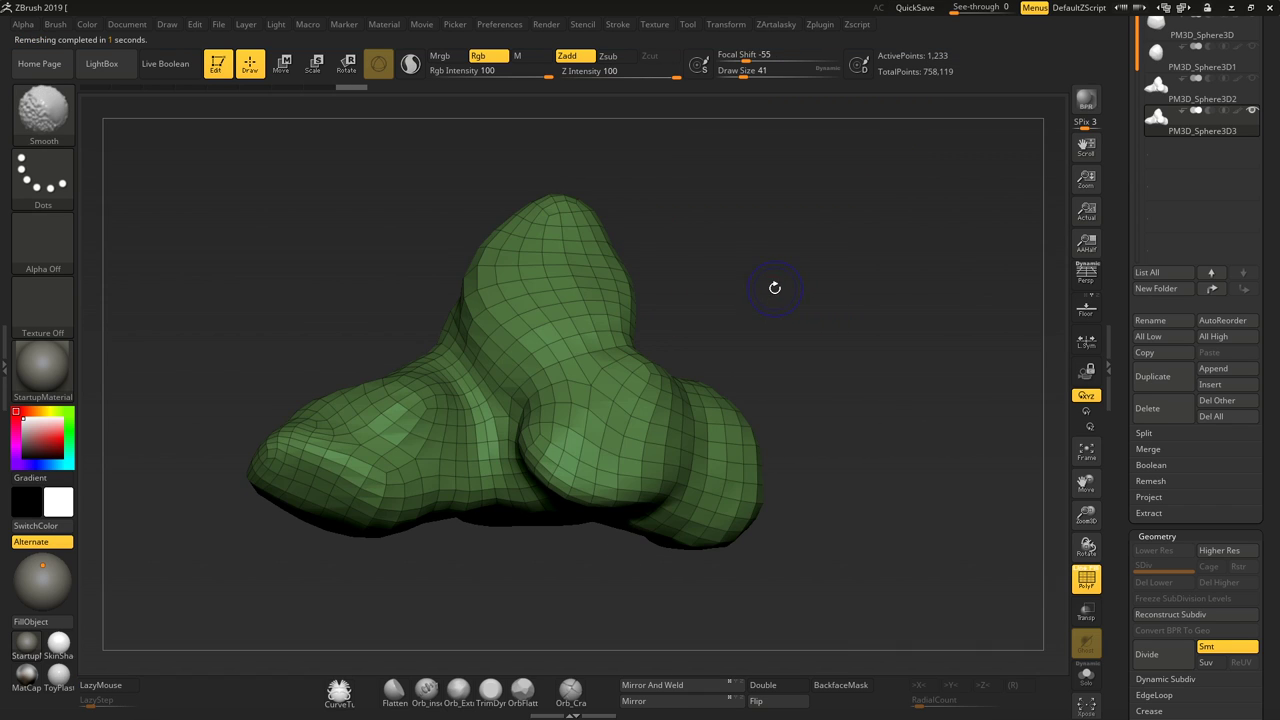
{"action": "left_click_drag", "start_coordinate": [766, 277], "coordinate": [692, 326]}
{"action": "key", "text": "shift+f"}
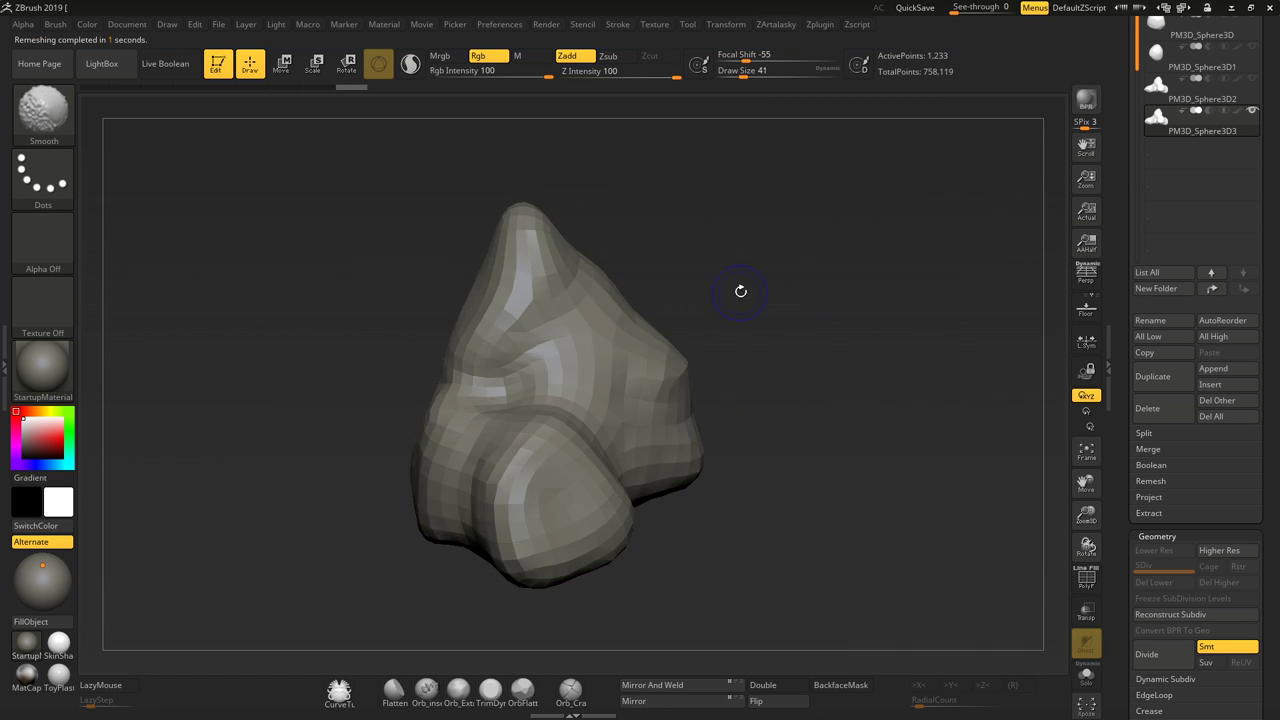
{"action": "left_click_drag", "start_coordinate": [740, 289], "coordinate": [775, 379]}
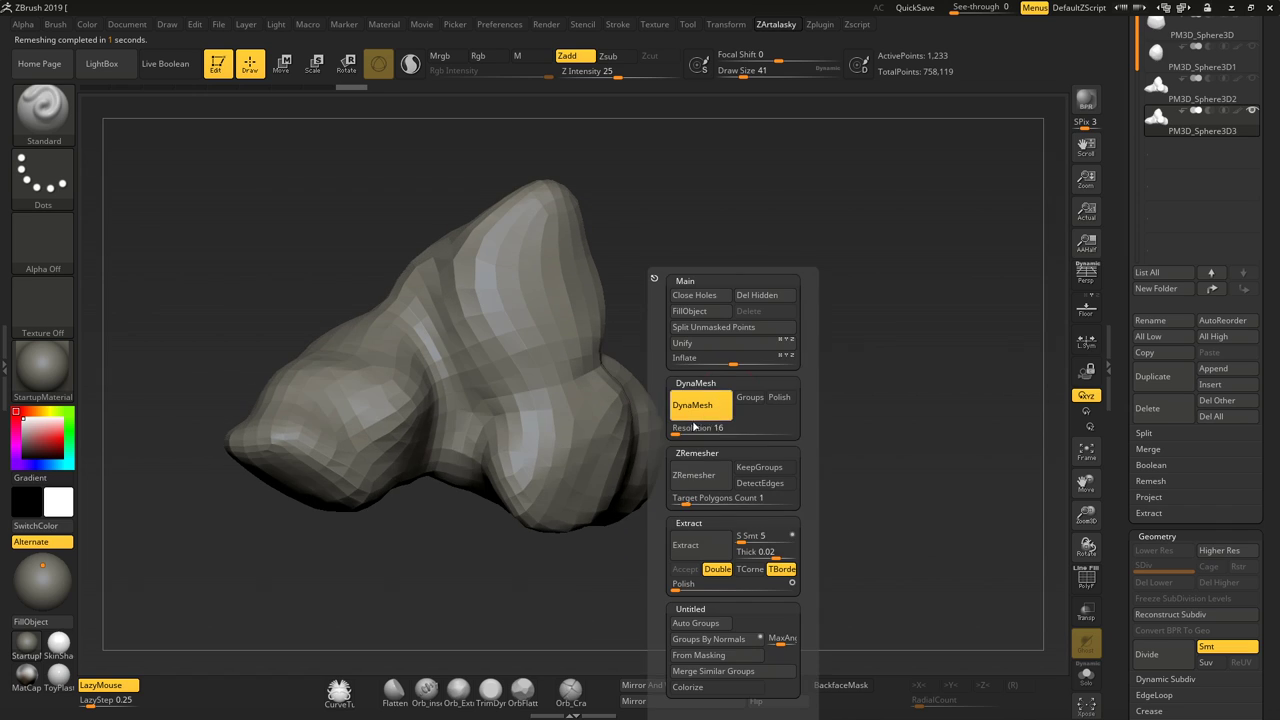
Run ZRemesher again to get 462 points, then subdivide it once for a smoother surface
{"action": "key", "text": "space"}
{"action": "left_click", "coordinate": [697, 478]}
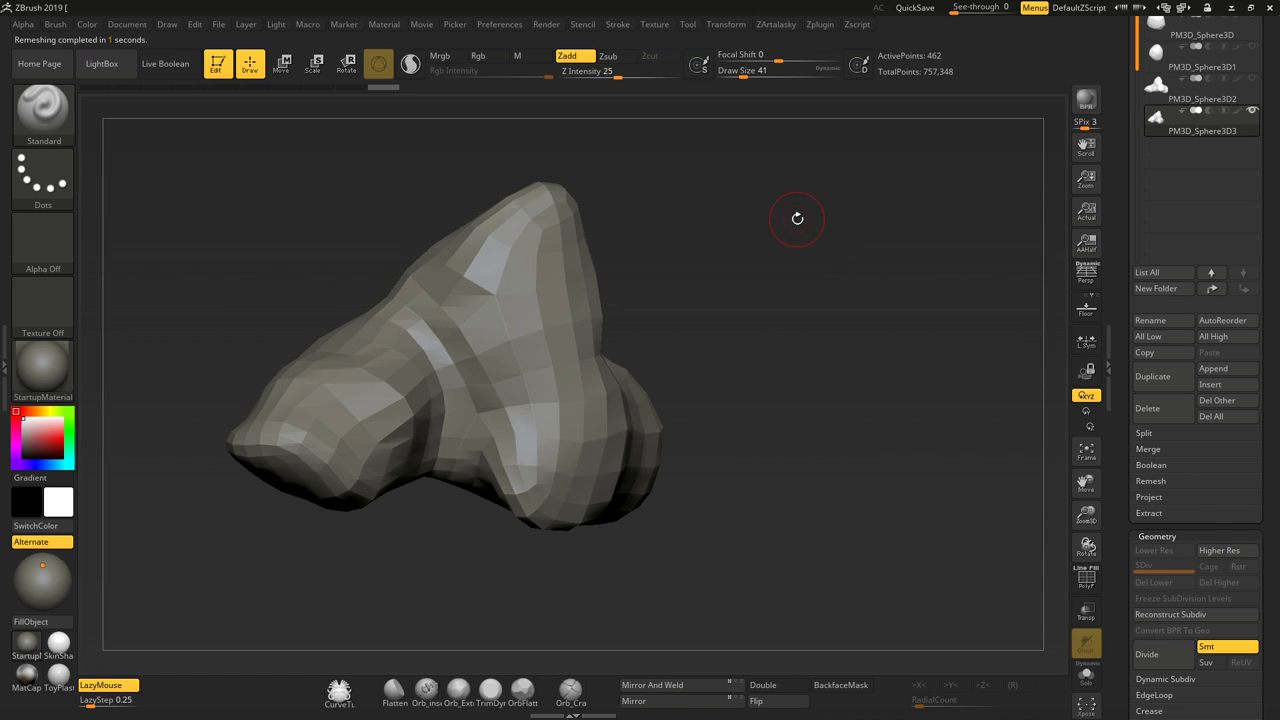
{"action": "mouse_move", "coordinate": [759, 269]}
{"action": "left_mouse_down"}
{"action": "mouse_move", "coordinate": [729, 274]}
{"action": "mouse_move", "coordinate": [777, 307]}
{"action": "mouse_move", "coordinate": [766, 291]}
{"action": "mouse_move", "coordinate": [811, 294]}
{"action": "mouse_move", "coordinate": [660, 298]}
{"action": "mouse_move", "coordinate": [811, 277]}
{"action": "mouse_move", "coordinate": [770, 287]}
{"action": "left_mouse_up"}
{"action": "key", "text": "shift+f"}
{"action": "key", "text": "shift+f"}
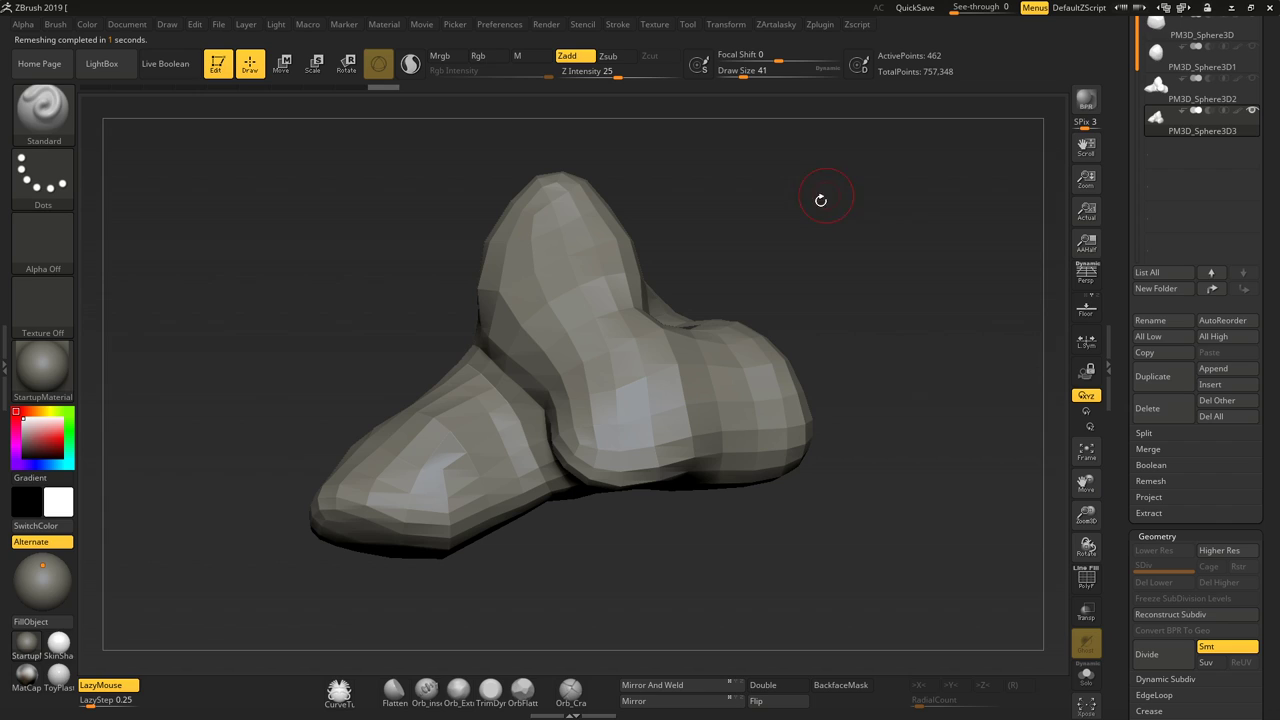
{"action": "key", "text": "ctrl+d"}
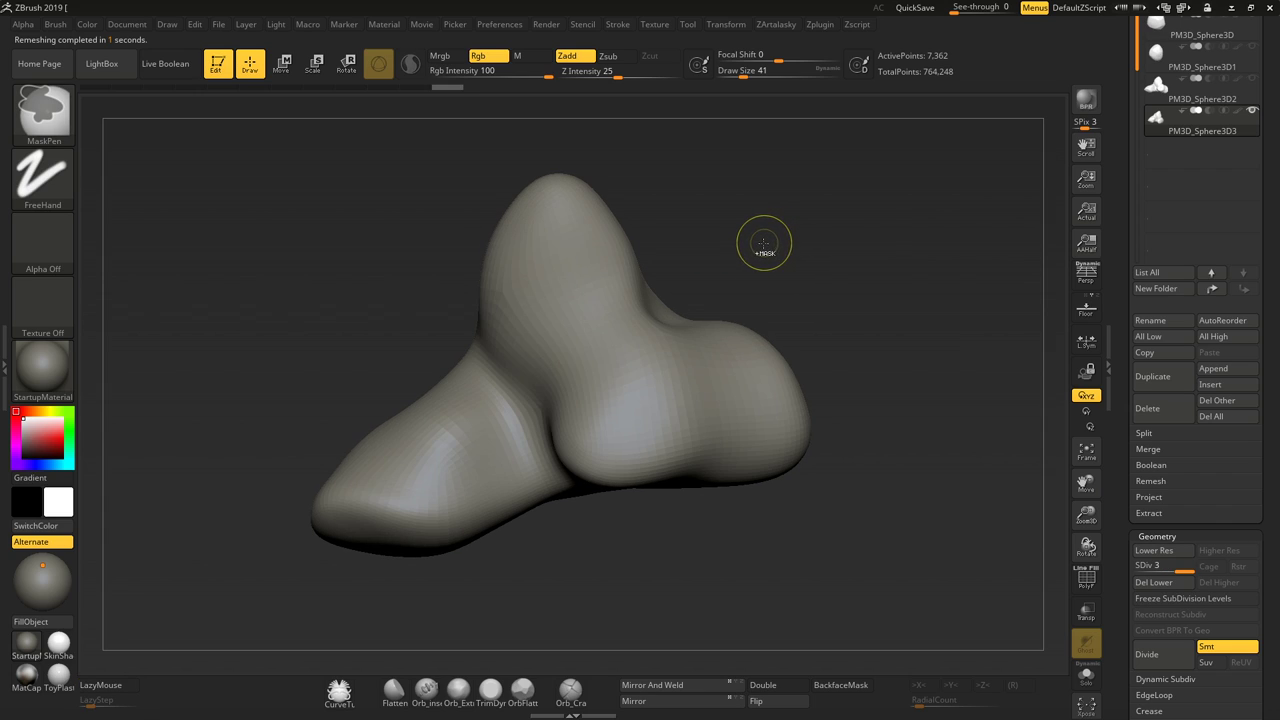
Subdivide the remeshed rock to level 6 (471,042 points) and show the original PM3D_Sphere3D2 rock overlapping it
{"action": "key", "text": "ctrl+d"}
{"action": "key", "text": "ctrl+d"}
{"action": "key", "text": "ctrl+d"}
{"action": "key", "text": "ctrl+d"}
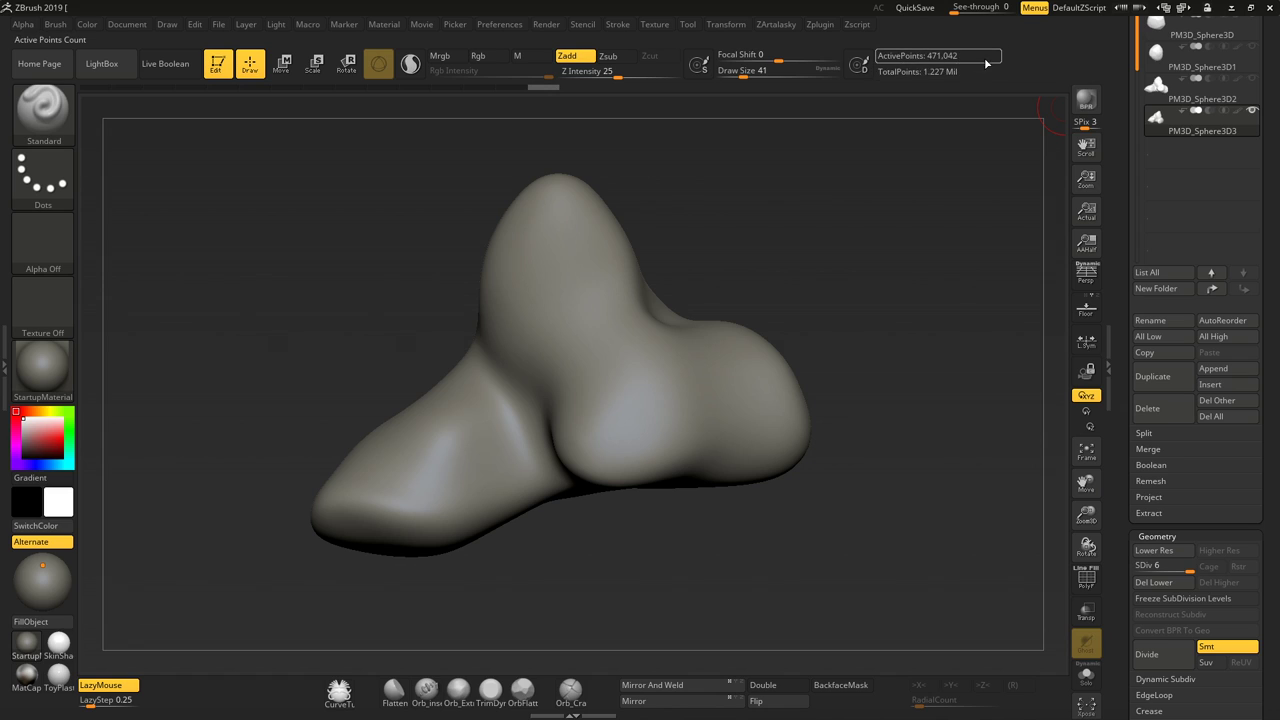
{"action": "key", "text": "ctrl+z"}
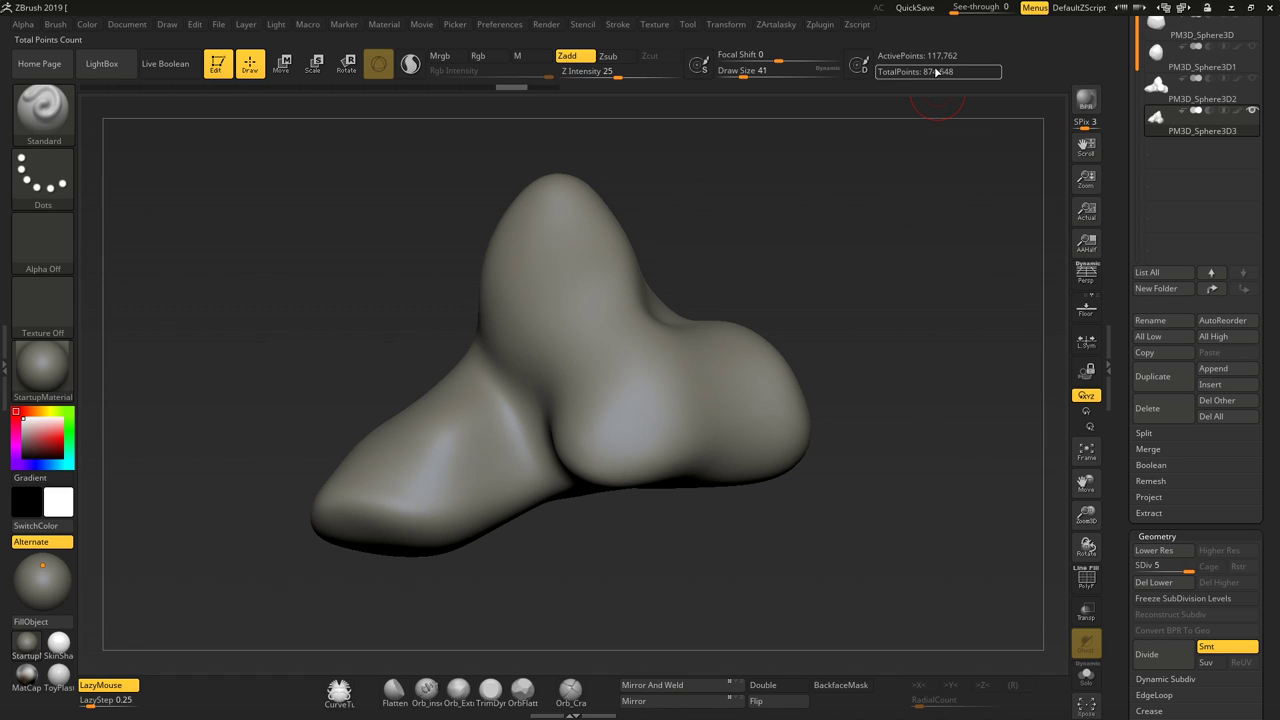
{"action": "key", "text": "ctrl+d"}
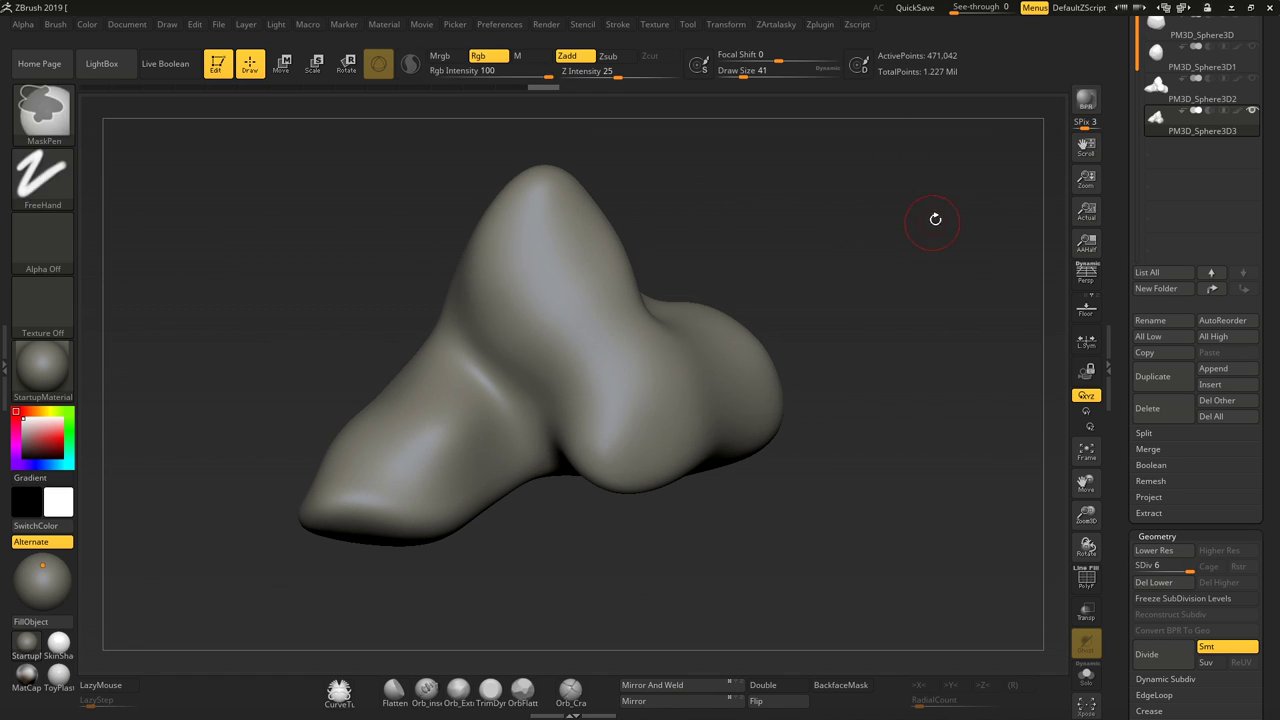
{"action": "left_click", "coordinate": [1254, 79]}
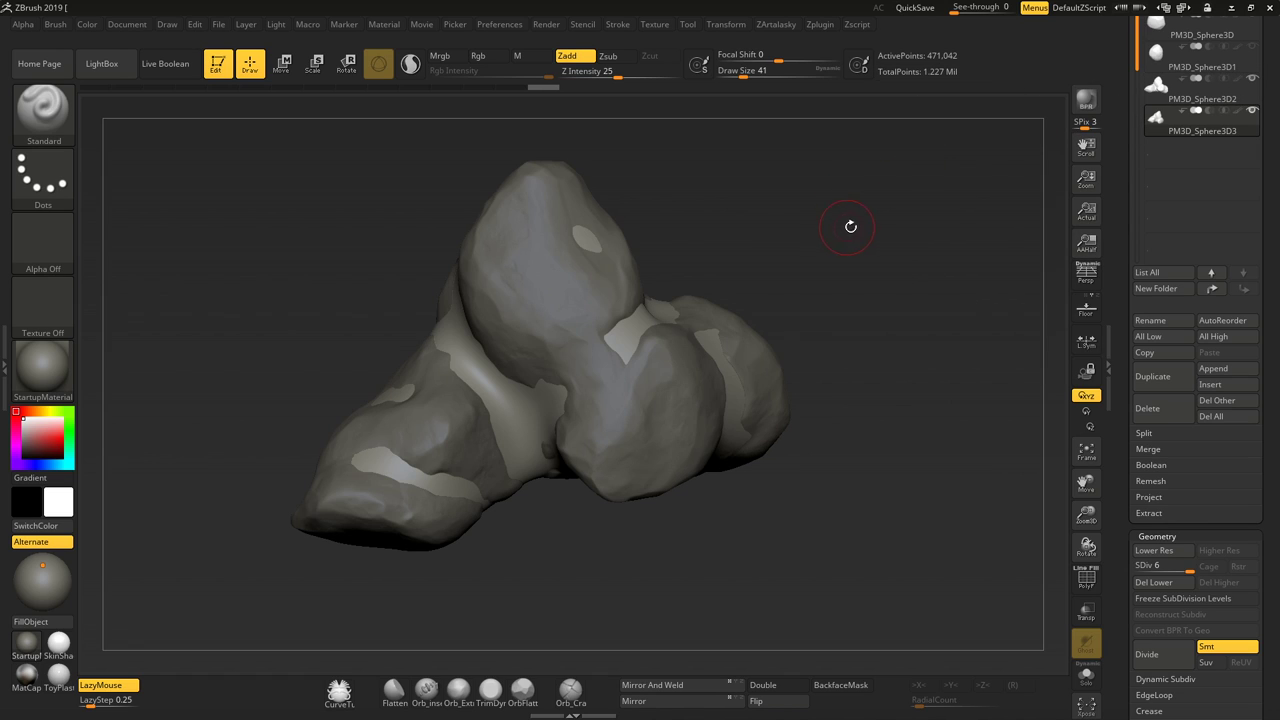
{"action": "left_click_drag", "start_coordinate": [851, 223], "coordinate": [760, 180]}
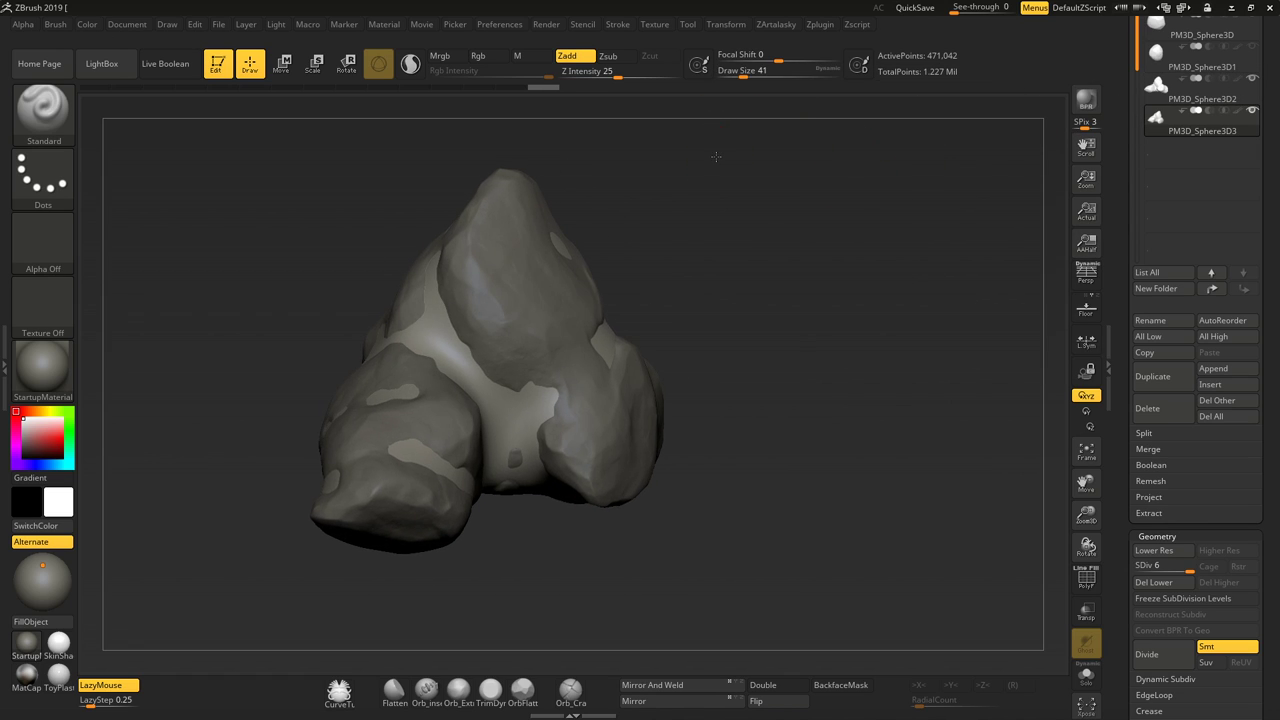
Switch to the Move brush and enlarge its draw size
{"action": "key", "text": "b"}
{"action": "key", "text": "m"}
{"action": "key", "text": "v"}
{"action": "left_click_drag", "start_coordinate": [748, 72], "coordinate": [763, 75]}
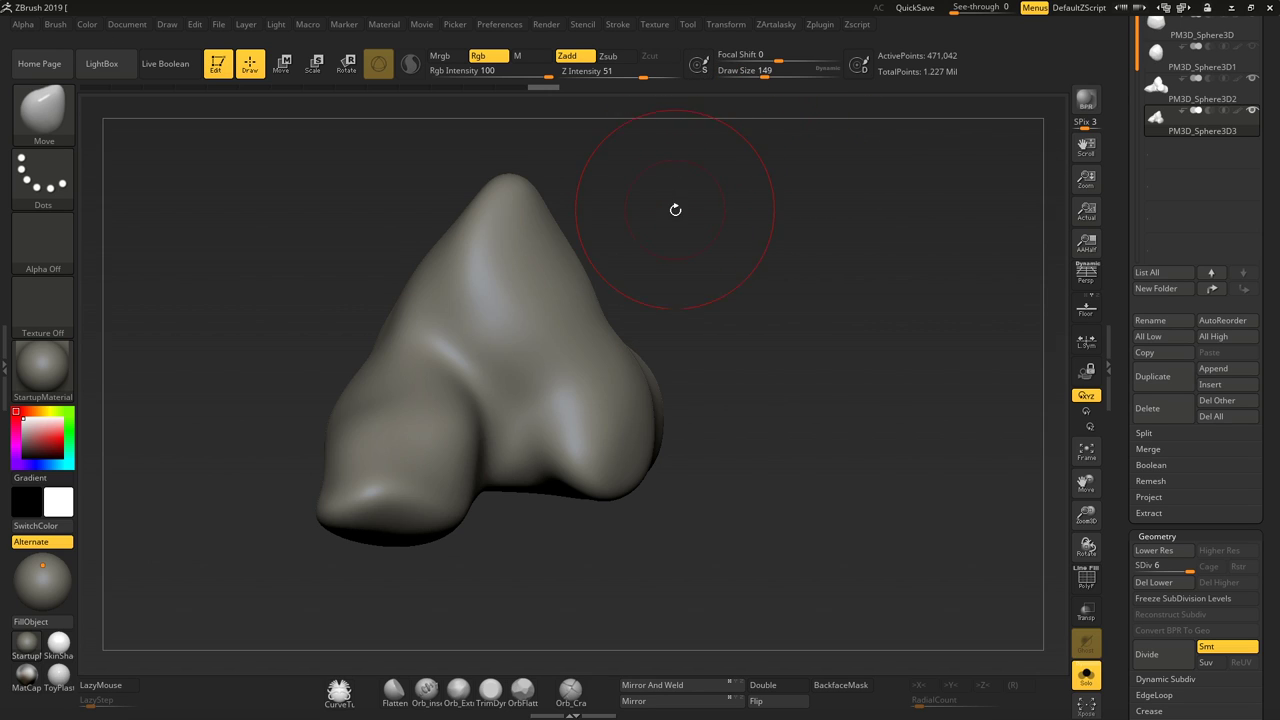
Compare the overlapping rocks with transparency from several angles and reveal the Subtool Project options
{"action": "left_click", "coordinate": [1088, 614]}
{"action": "mouse_move", "coordinate": [929, 434]}
{"action": "left_mouse_down"}
{"action": "mouse_move", "coordinate": [867, 396]}
{"action": "mouse_move", "coordinate": [871, 379]}
{"action": "left_mouse_up"}
{"action": "key", "text": "ctrl+shift+s"}
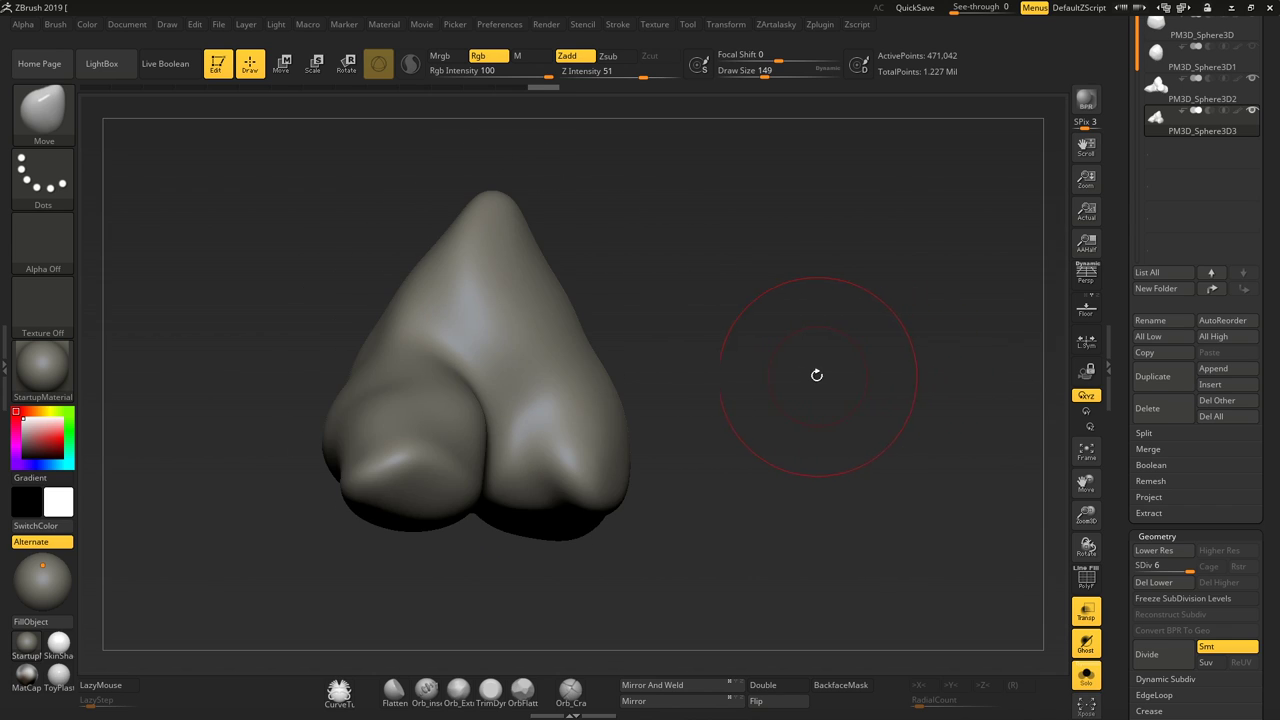
{"action": "key", "text": "ctrl+shift+s"}
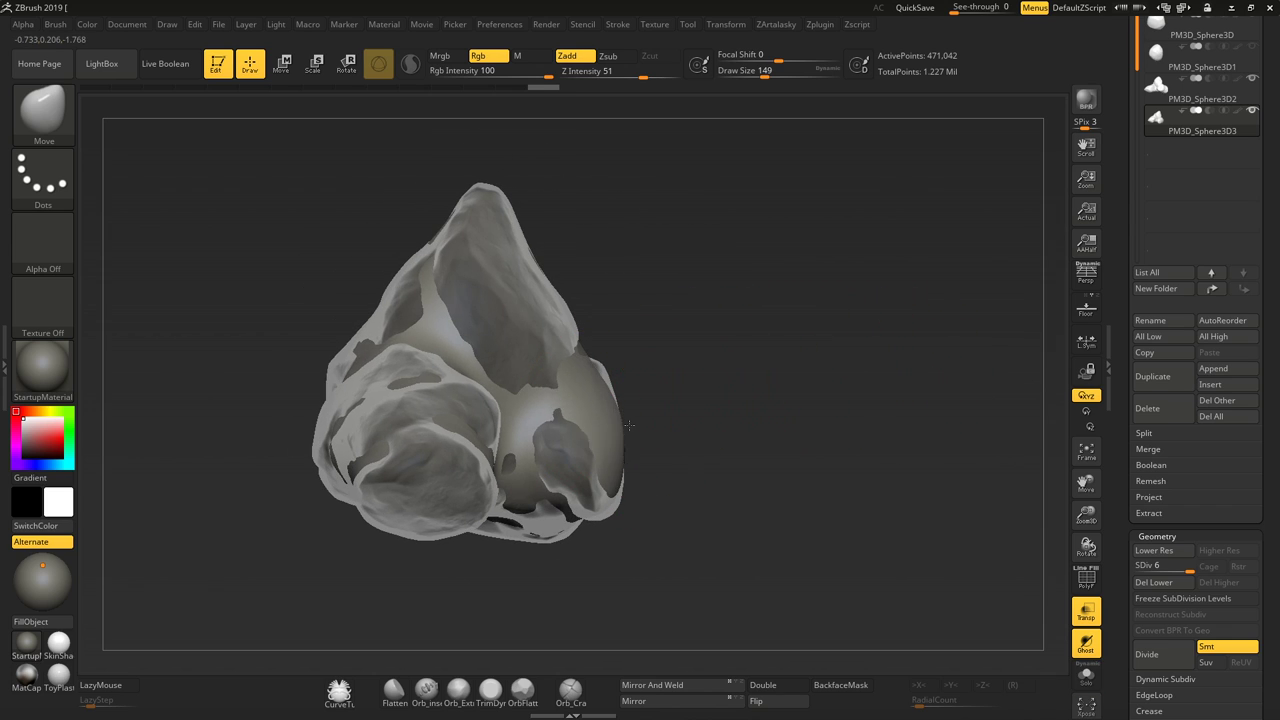
{"action": "left_click_drag", "start_coordinate": [686, 391], "coordinate": [642, 401]}
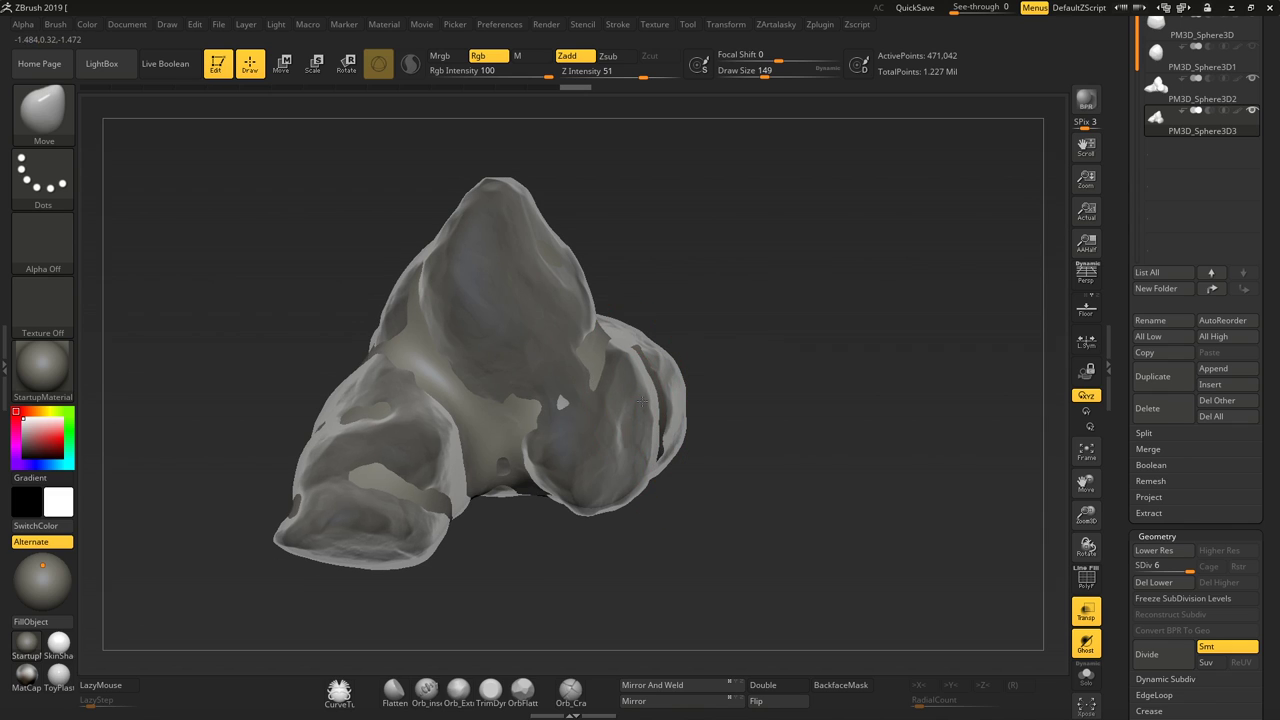
{"action": "mouse_move", "coordinate": [731, 299]}
{"action": "left_mouse_down"}
{"action": "mouse_move", "coordinate": [532, 261]}
{"action": "mouse_move", "coordinate": [626, 271]}
{"action": "mouse_move", "coordinate": [651, 355]}
{"action": "mouse_move", "coordinate": [483, 341]}
{"action": "mouse_move", "coordinate": [471, 257]}
{"action": "left_mouse_up"}
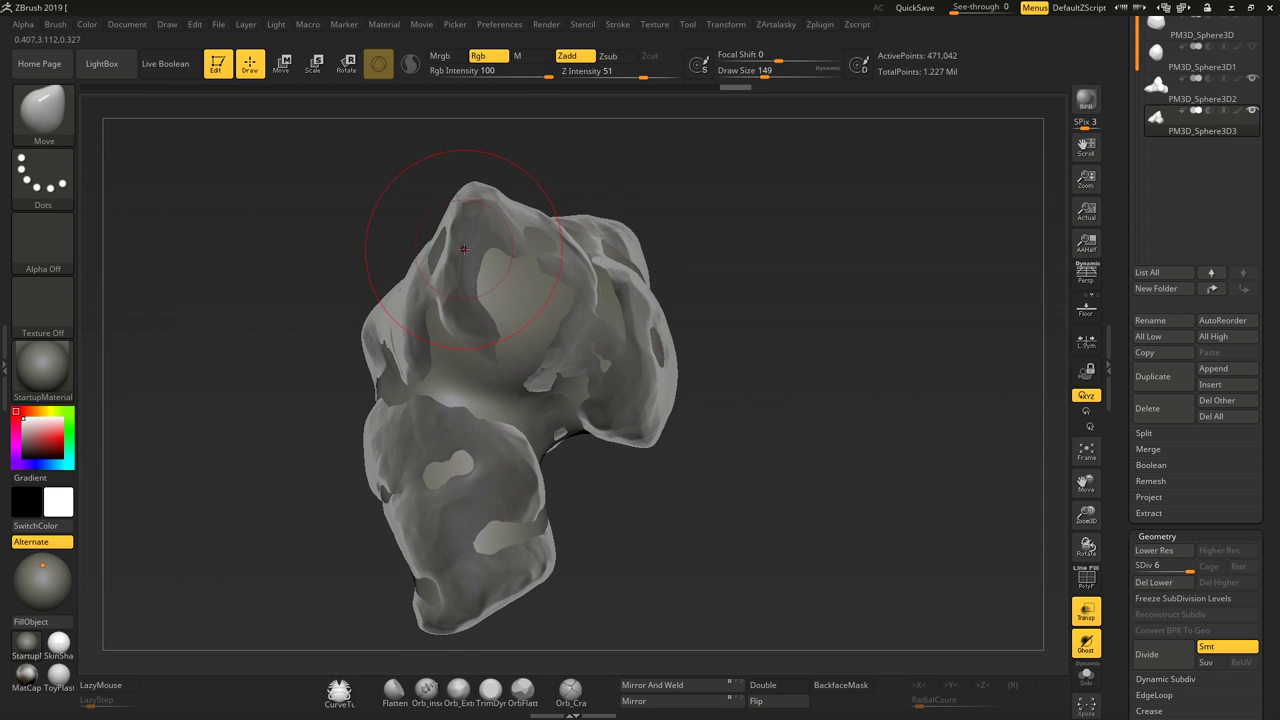
{"action": "mouse_move", "coordinate": [500, 215]}
{"action": "left_mouse_down"}
{"action": "mouse_move", "coordinate": [600, 260]}
{"action": "mouse_move", "coordinate": [597, 237]}
{"action": "mouse_move", "coordinate": [762, 354]}
{"action": "left_mouse_up"}
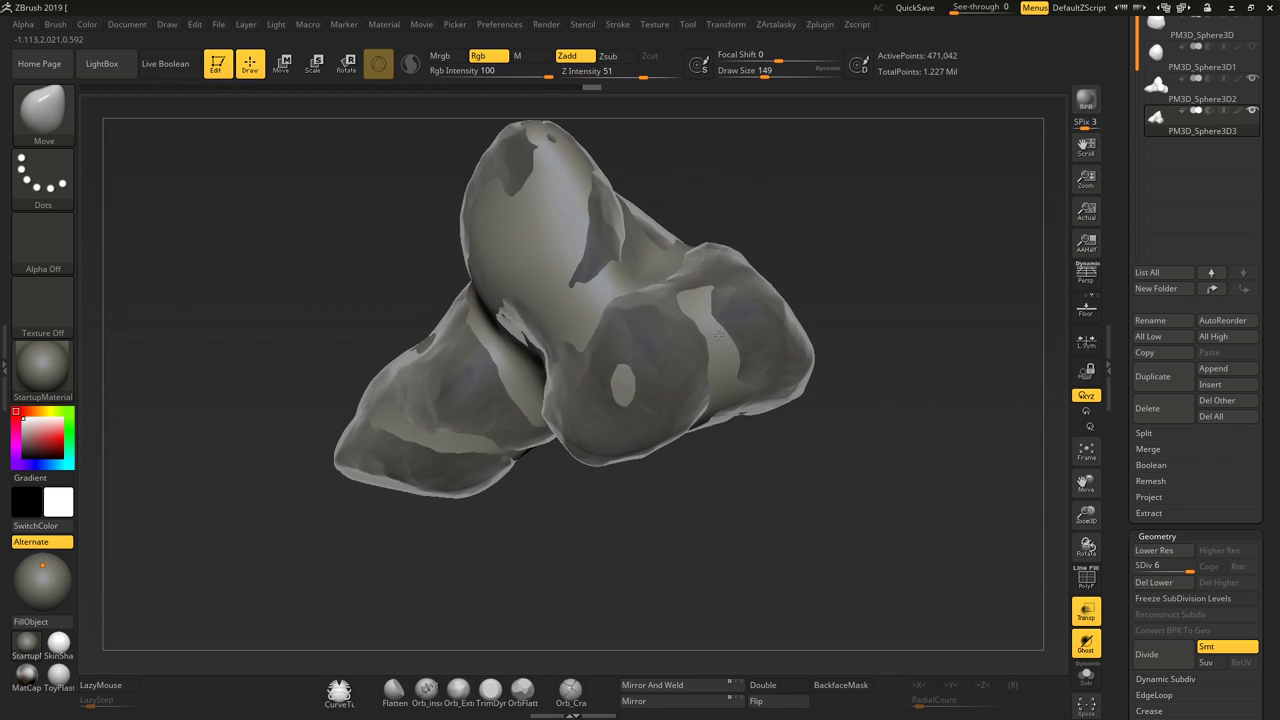
{"action": "mouse_move", "coordinate": [794, 277]}
{"action": "left_mouse_down"}
{"action": "mouse_move", "coordinate": [646, 317]}
{"action": "mouse_move", "coordinate": [836, 232]}
{"action": "mouse_move", "coordinate": [900, 243]}
{"action": "mouse_move", "coordinate": [617, 323]}
{"action": "mouse_move", "coordinate": [680, 451]}
{"action": "mouse_move", "coordinate": [521, 366]}
{"action": "mouse_move", "coordinate": [516, 568]}
{"action": "mouse_move", "coordinate": [640, 543]}
{"action": "mouse_move", "coordinate": [800, 471]}
{"action": "mouse_move", "coordinate": [946, 334]}
{"action": "mouse_move", "coordinate": [785, 268]}
{"action": "mouse_move", "coordinate": [826, 282]}
{"action": "left_mouse_up"}
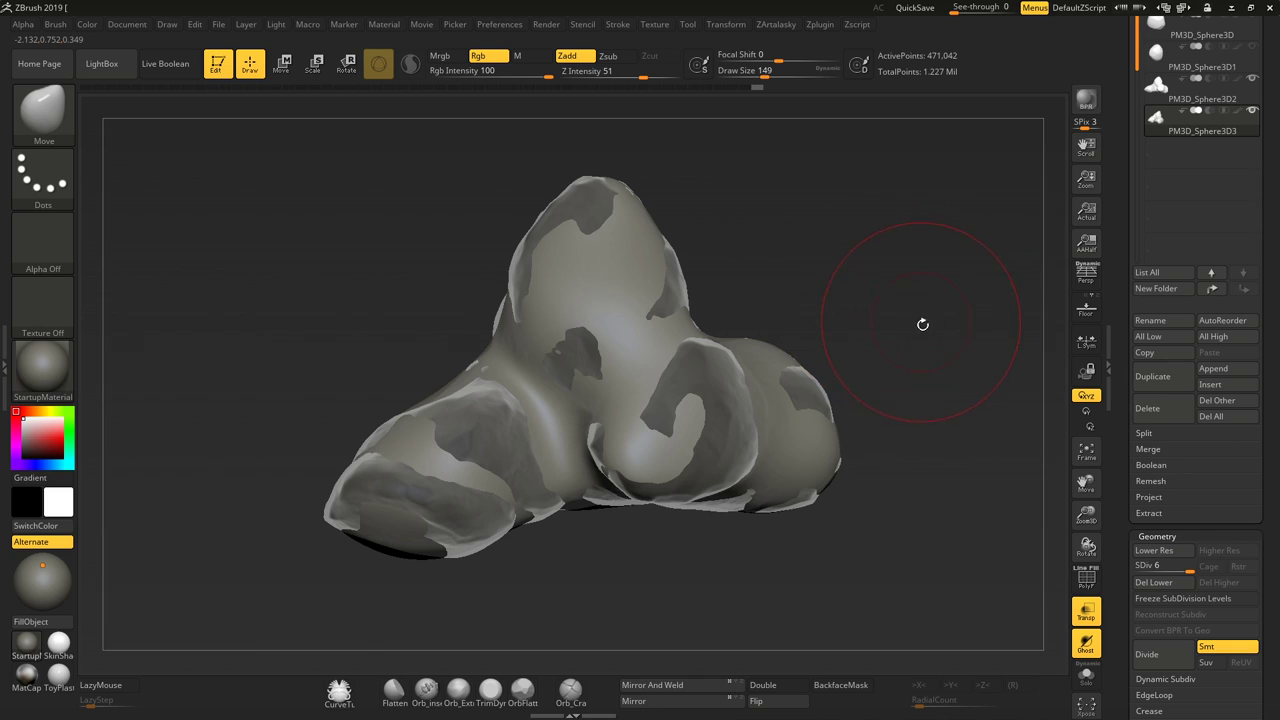
{"action": "left_click", "coordinate": [1158, 499]}
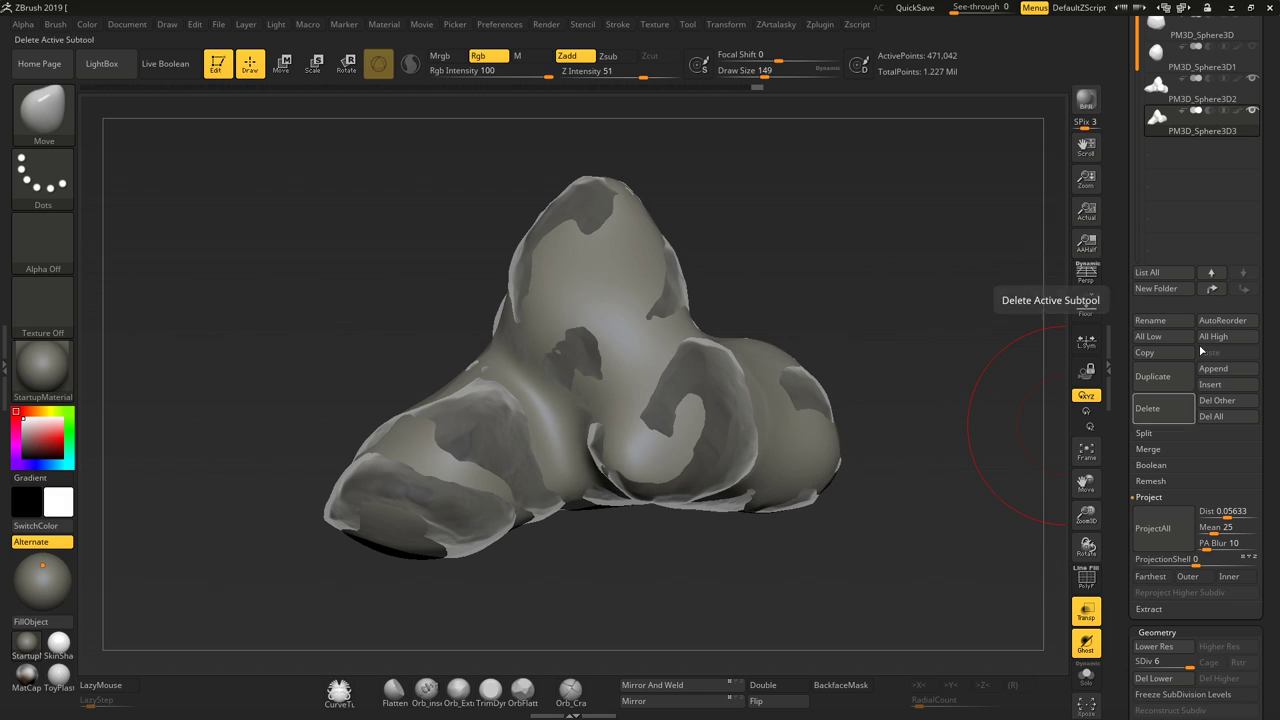
Project all the original rock's detail onto the level-6 remesh and solo it
{"action": "scroll", "coordinate": [1265, 79], "scroll_direction": "up", "scroll_amount": 1}
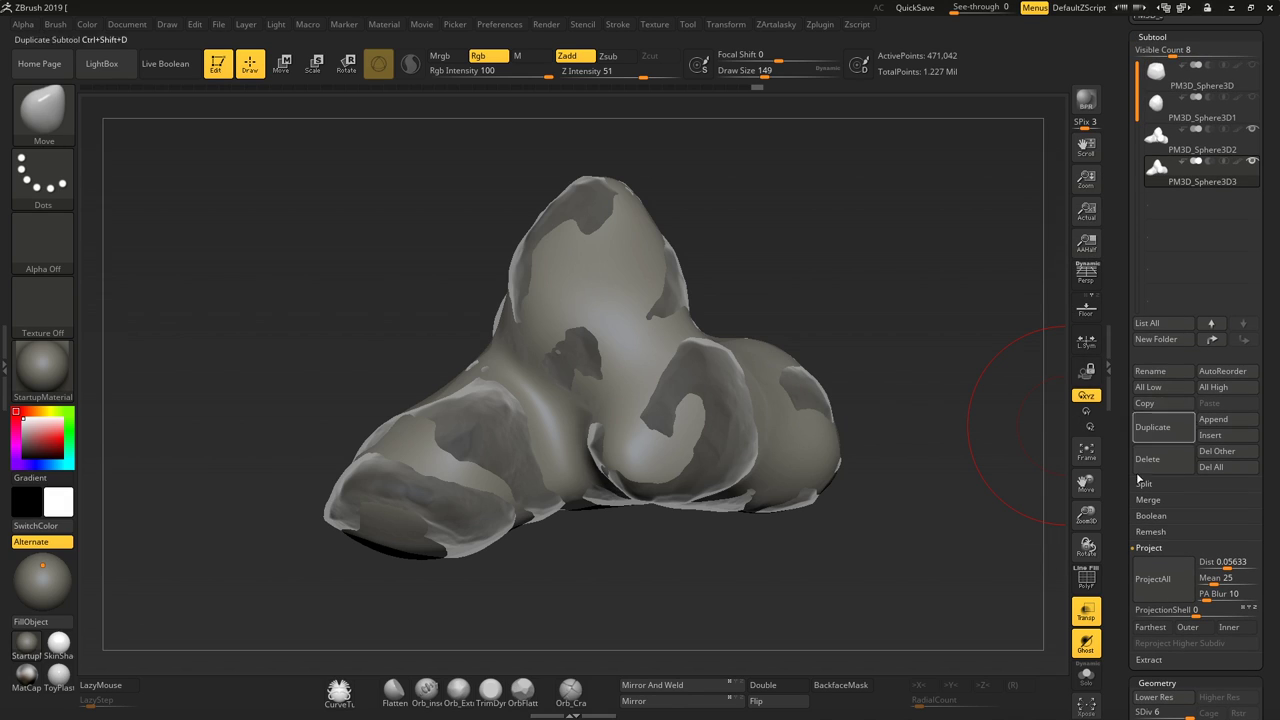
{"action": "left_click", "coordinate": [1154, 582]}
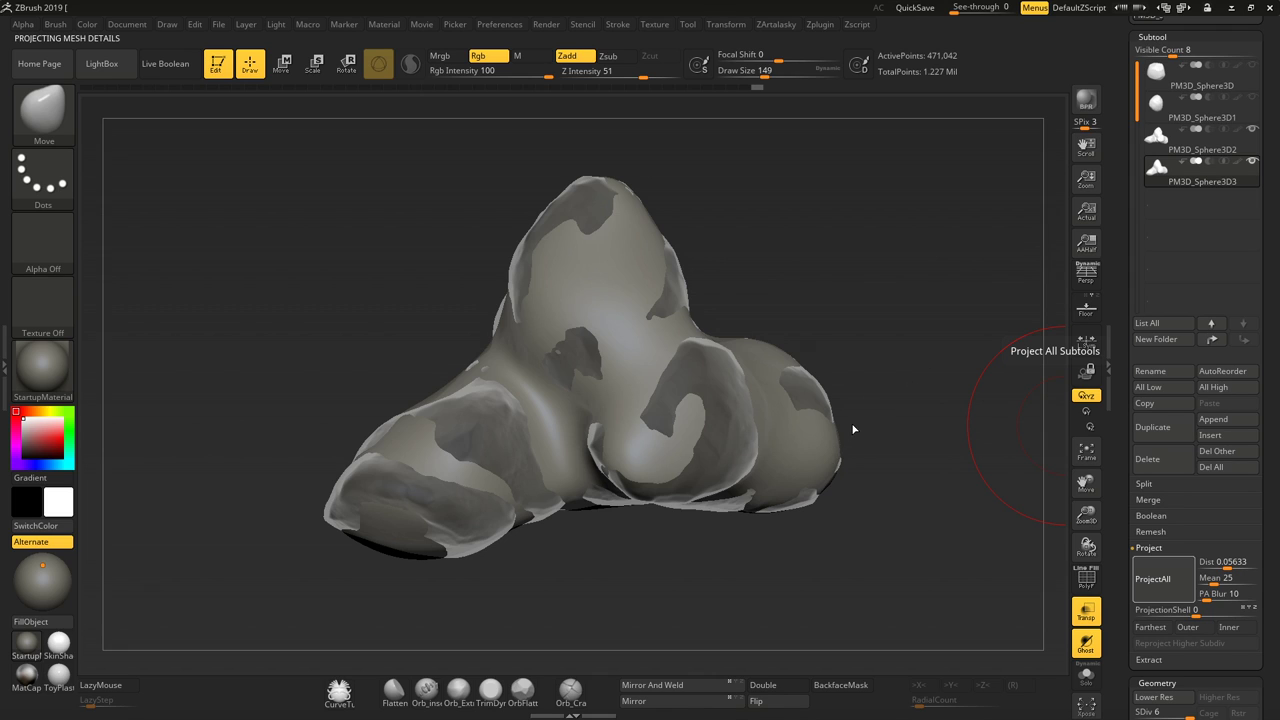
{"action": "left_click", "coordinate": [1086, 675]}
Rotate and zoom in on the isolated rock, resizing the brush to inspect the projected detail
{"action": "mouse_move", "coordinate": [920, 529]}
{"action": "left_mouse_down"}
{"action": "mouse_move", "coordinate": [939, 550]}
{"action": "mouse_move", "coordinate": [863, 543]}
{"action": "mouse_move", "coordinate": [897, 419]}
{"action": "left_mouse_up"}
{"action": "left_click_drag", "start_coordinate": [862, 461], "coordinate": [902, 347]}
{"action": "mouse_move", "coordinate": [858, 446]}
{"action": "left_mouse_down"}
{"action": "mouse_move", "coordinate": [894, 383]}
{"action": "mouse_move", "coordinate": [831, 169]}
{"action": "left_mouse_up"}
{"action": "left_click_drag", "start_coordinate": [777, 70], "coordinate": [735, 70]}
{"action": "left_click_drag", "start_coordinate": [811, 223], "coordinate": [960, 307]}
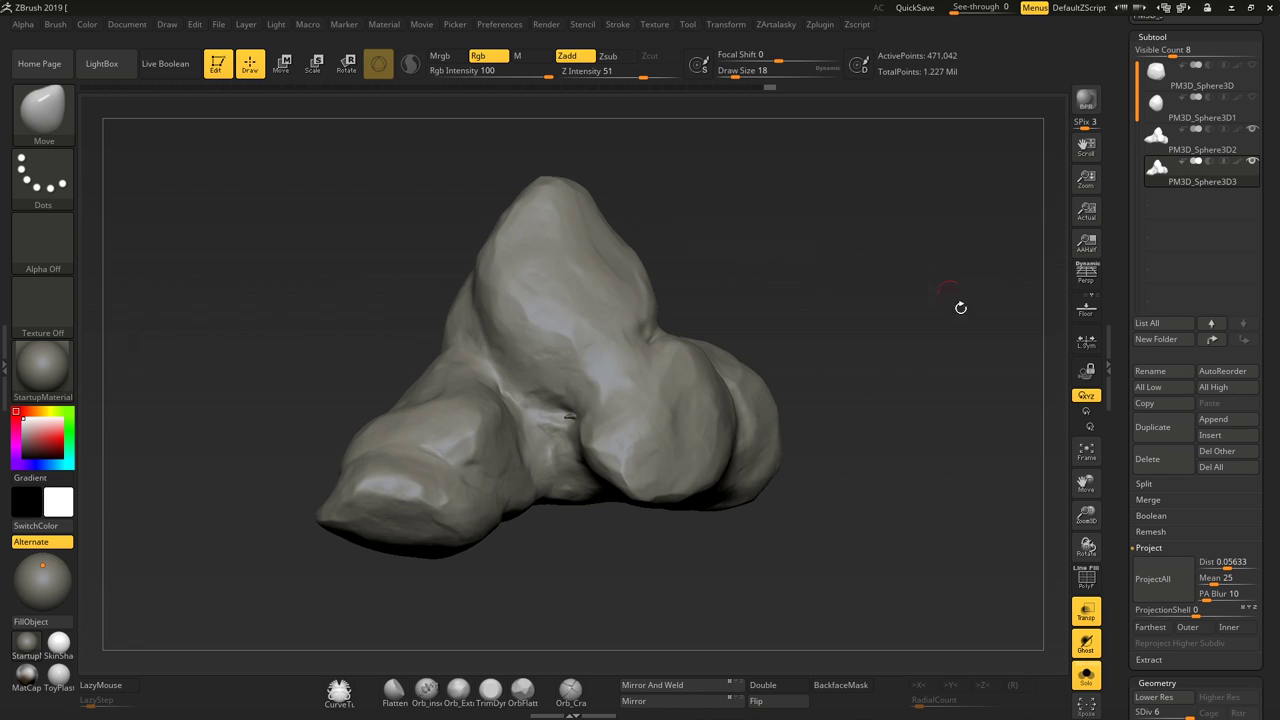
{"action": "left_click_drag", "start_coordinate": [1073, 505], "coordinate": [1073, 440]}
{"action": "mouse_move", "coordinate": [735, 70]}
{"action": "left_mouse_down"}
{"action": "mouse_move", "coordinate": [783, 86]}
{"action": "mouse_move", "coordinate": [458, 333]}
{"action": "left_mouse_up"}
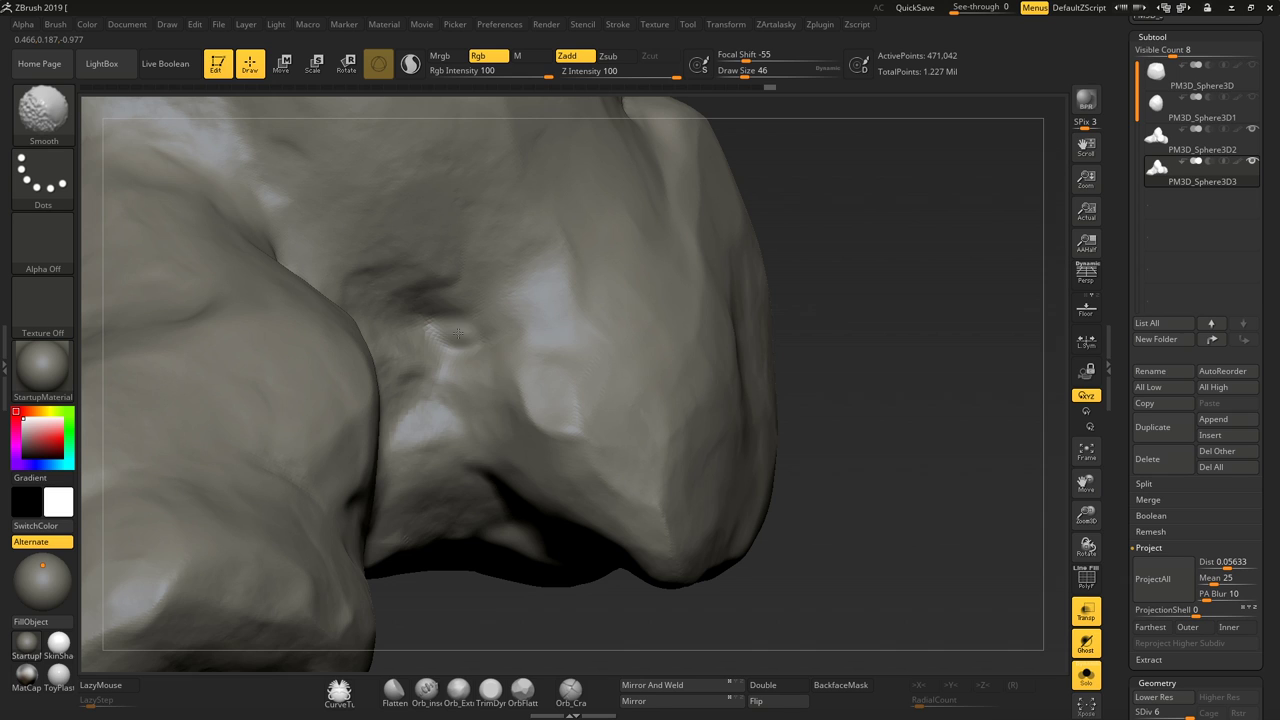
Switch to the TrimDynamic brush, select the rock subtool and expand its Geometry settings
{"action": "left_click", "coordinate": [490, 688]}
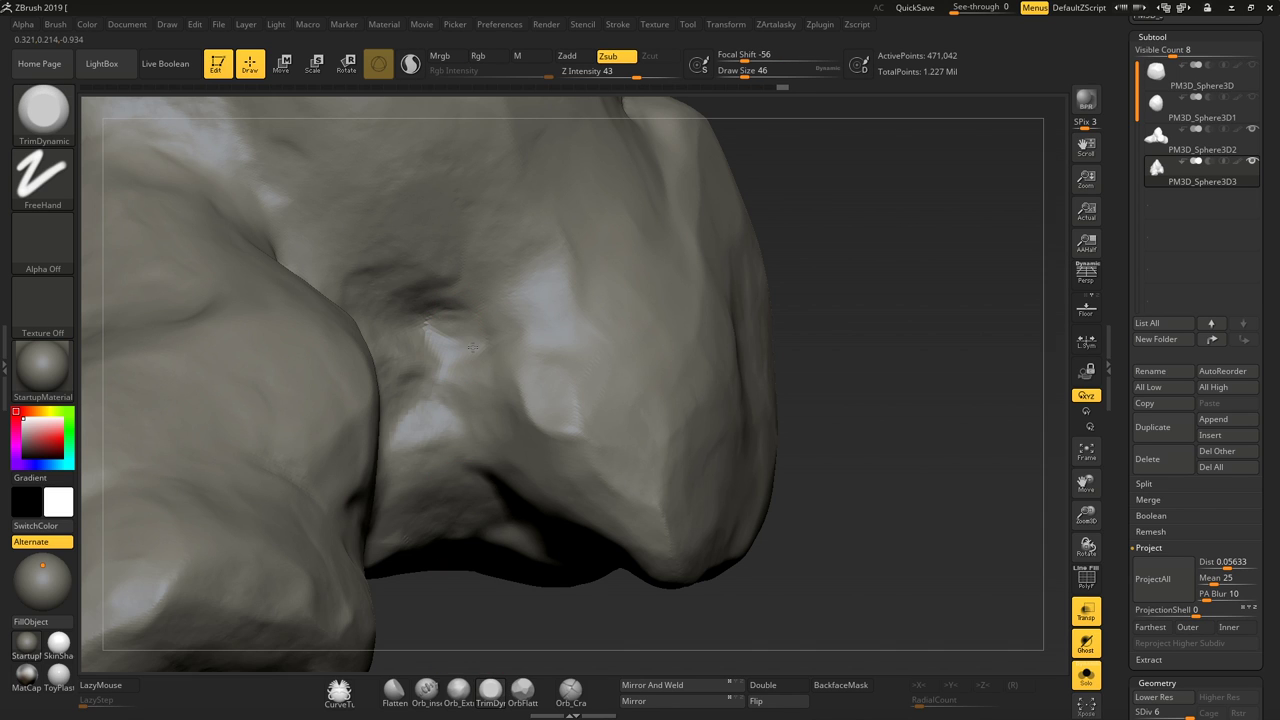
{"action": "mouse_move", "coordinate": [900, 430]}
{"action": "left_mouse_down"}
{"action": "mouse_move", "coordinate": [963, 286]}
{"action": "mouse_move", "coordinate": [1042, 434]}
{"action": "mouse_move", "coordinate": [972, 360]}
{"action": "mouse_move", "coordinate": [771, 486]}
{"action": "mouse_move", "coordinate": [806, 430]}
{"action": "mouse_move", "coordinate": [895, 408]}
{"action": "mouse_move", "coordinate": [1046, 509]}
{"action": "left_mouse_up"}
{"action": "left_click", "coordinate": [1253, 133]}
{"action": "mouse_move", "coordinate": [1086, 179]}
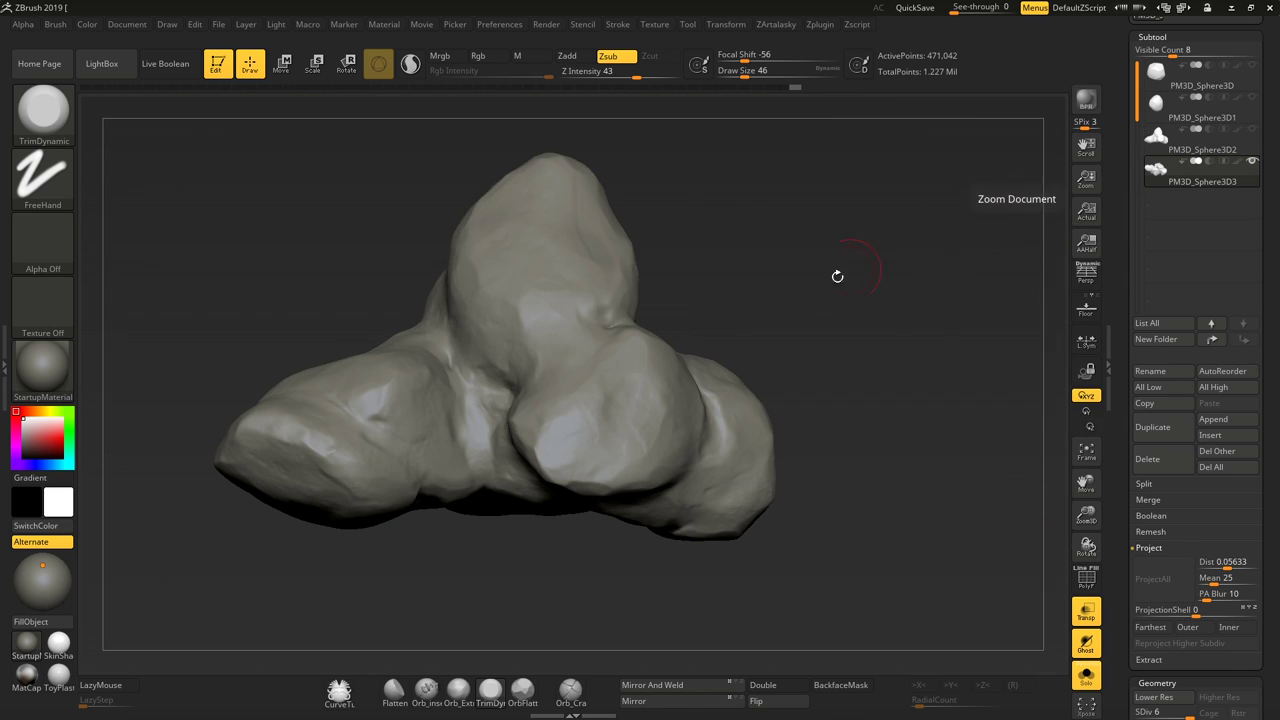
{"action": "mouse_move", "coordinate": [780, 296]}
{"action": "left_mouse_down"}
{"action": "mouse_move", "coordinate": [797, 317]}
{"action": "mouse_move", "coordinate": [891, 200]}
{"action": "left_mouse_up"}
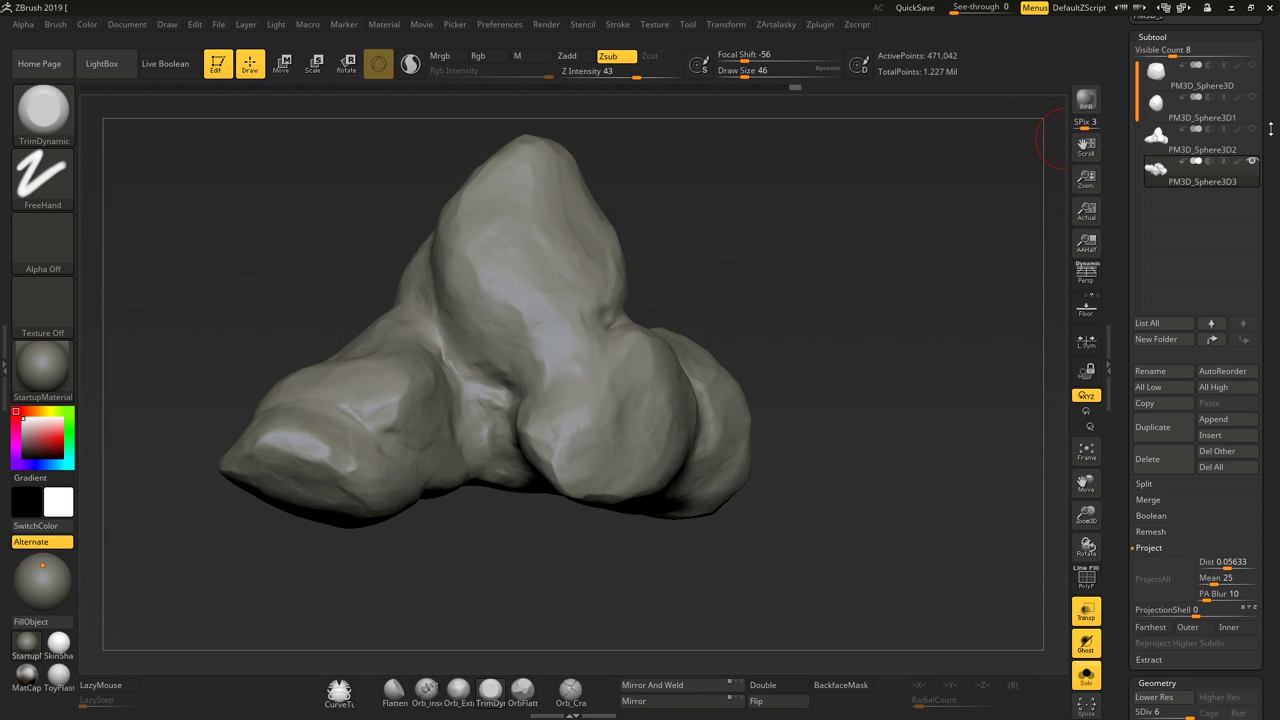
{"action": "scroll", "coordinate": [1238, 196], "scroll_direction": "up", "scroll_amount": 2}
{"action": "scroll", "coordinate": [1238, 196], "scroll_direction": "up", "scroll_amount": 3}
{"action": "left_click", "coordinate": [1203, 279]}
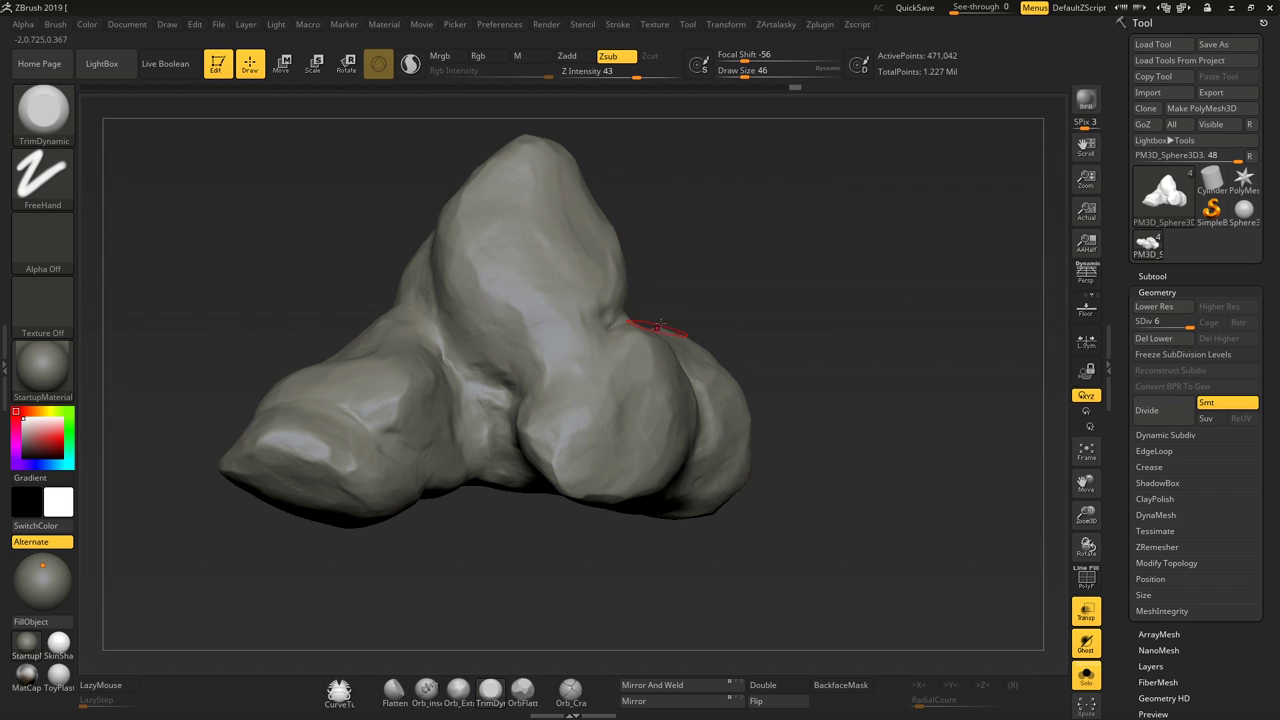
Lower the rock to subdivision level 1 (462 points) and open Tool > Export
{"action": "key", "text": "shift+f"}
{"action": "key", "text": "shift+f"}
{"action": "left_click", "coordinate": [1137, 322]}
{"action": "key", "text": "shift+f"}
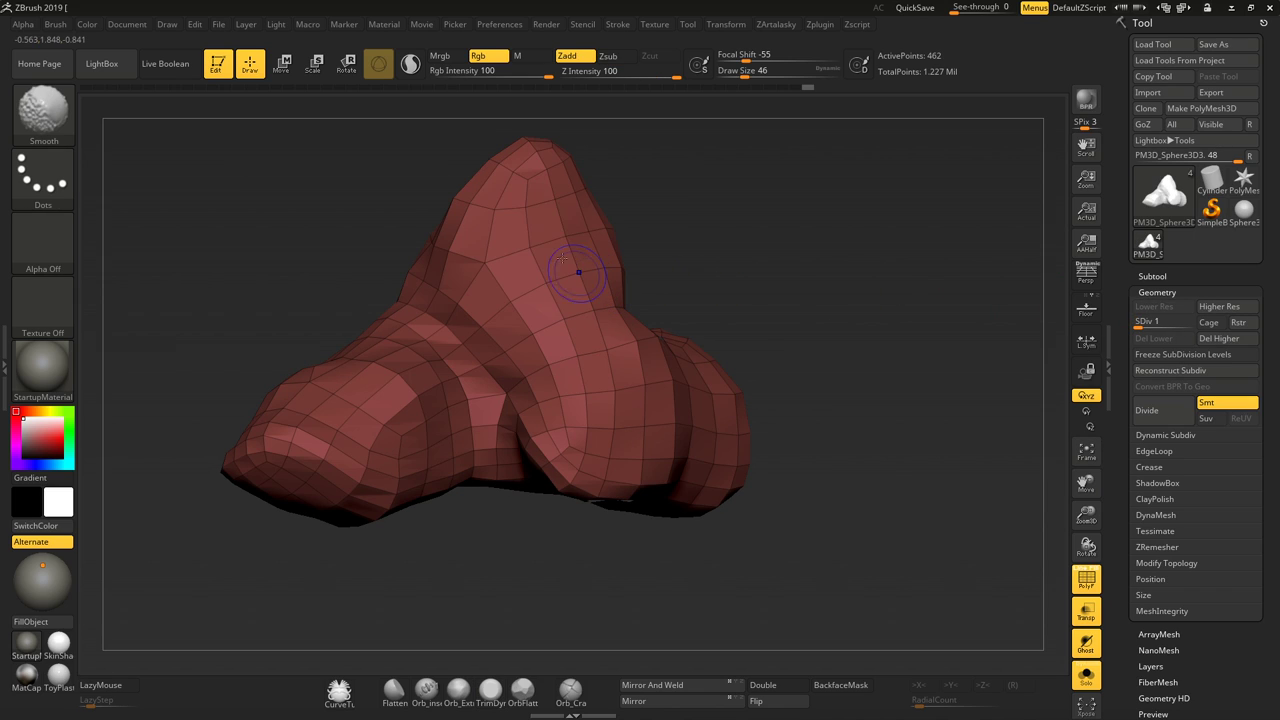
{"action": "left_click_drag", "start_coordinate": [780, 256], "coordinate": [771, 257]}
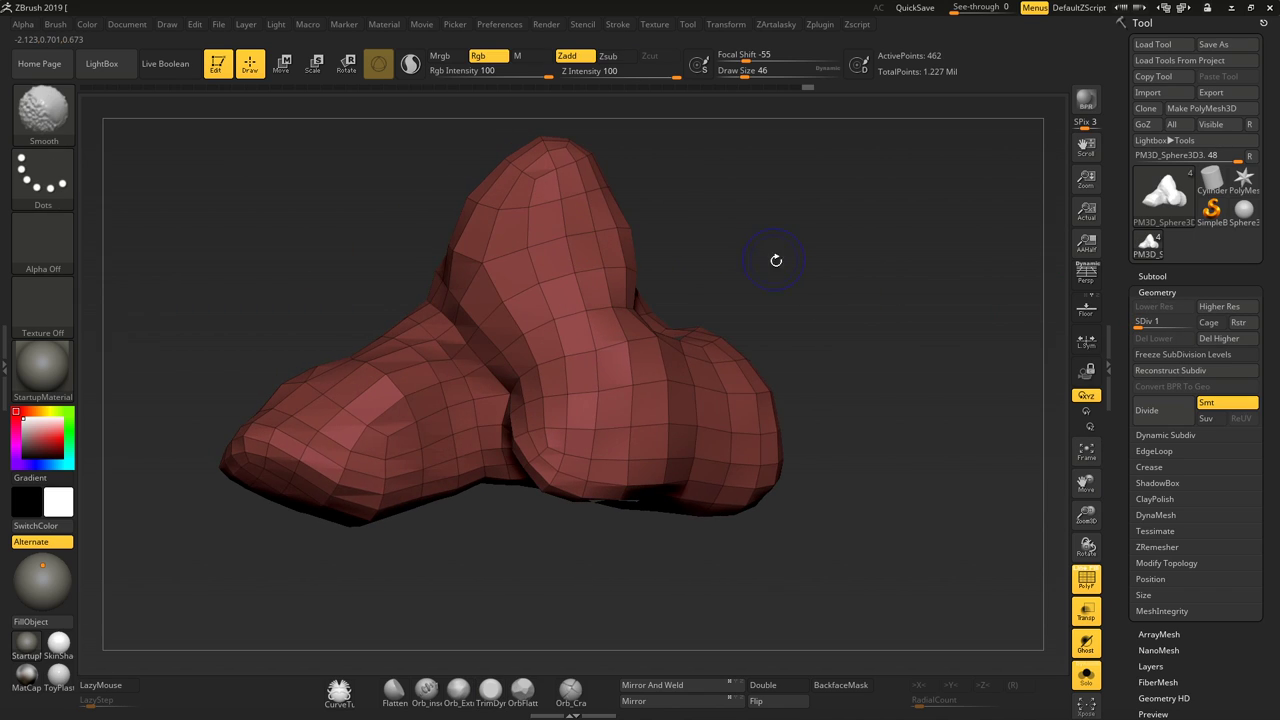
{"action": "key", "text": "shift+f"}
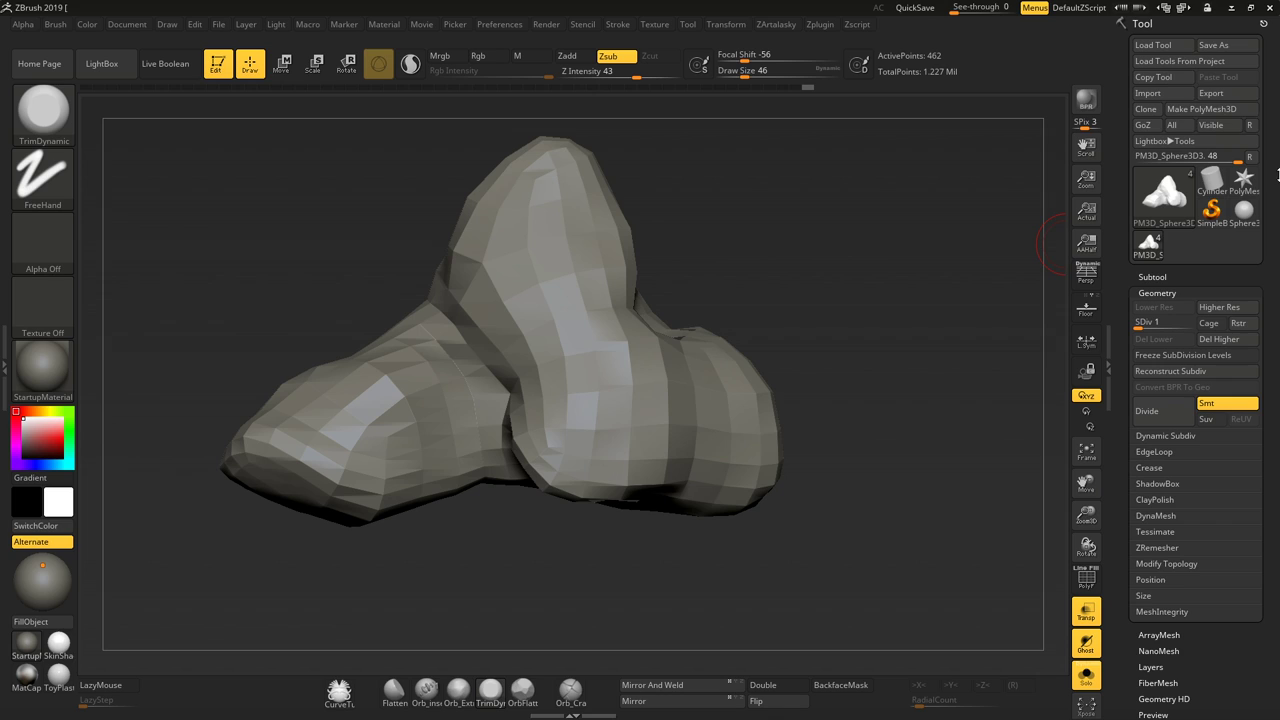
{"action": "left_click", "coordinate": [1212, 93]}
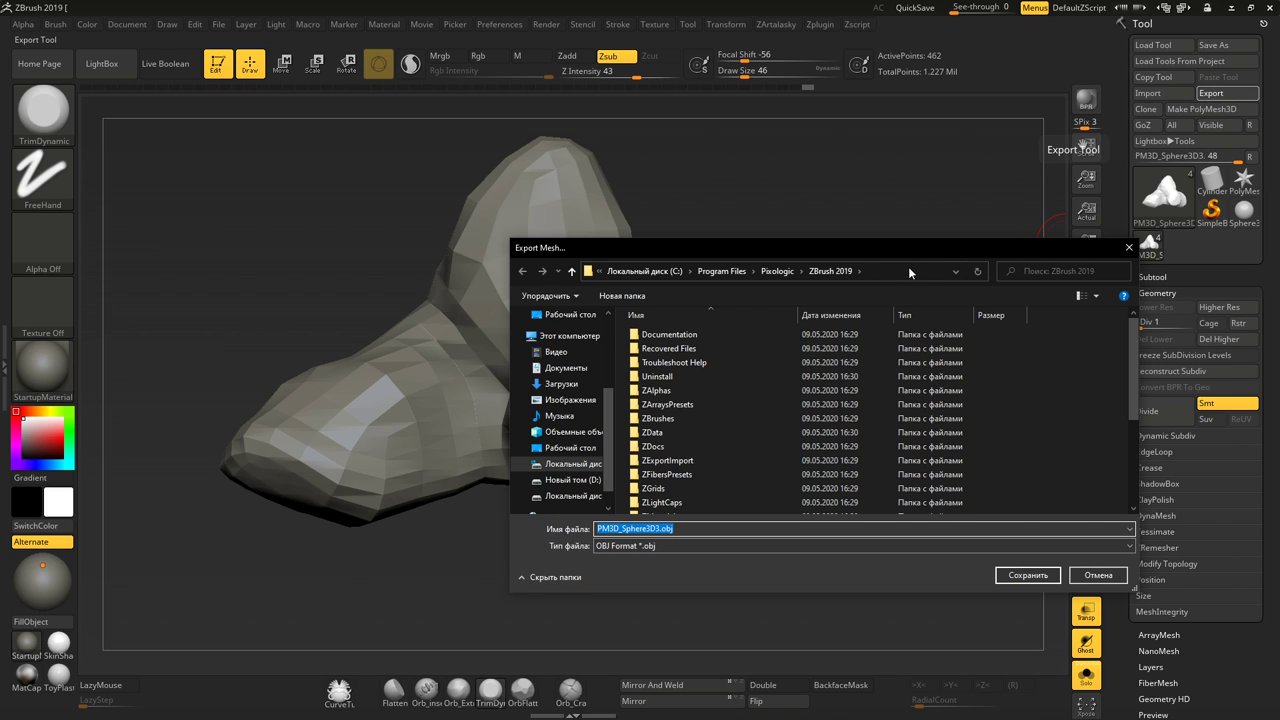
Point the OBJ export at D:\_AssetsStore\Envira\Rocks and name it BigRock LowPoly
{"action": "left_click", "coordinate": [601, 481]}
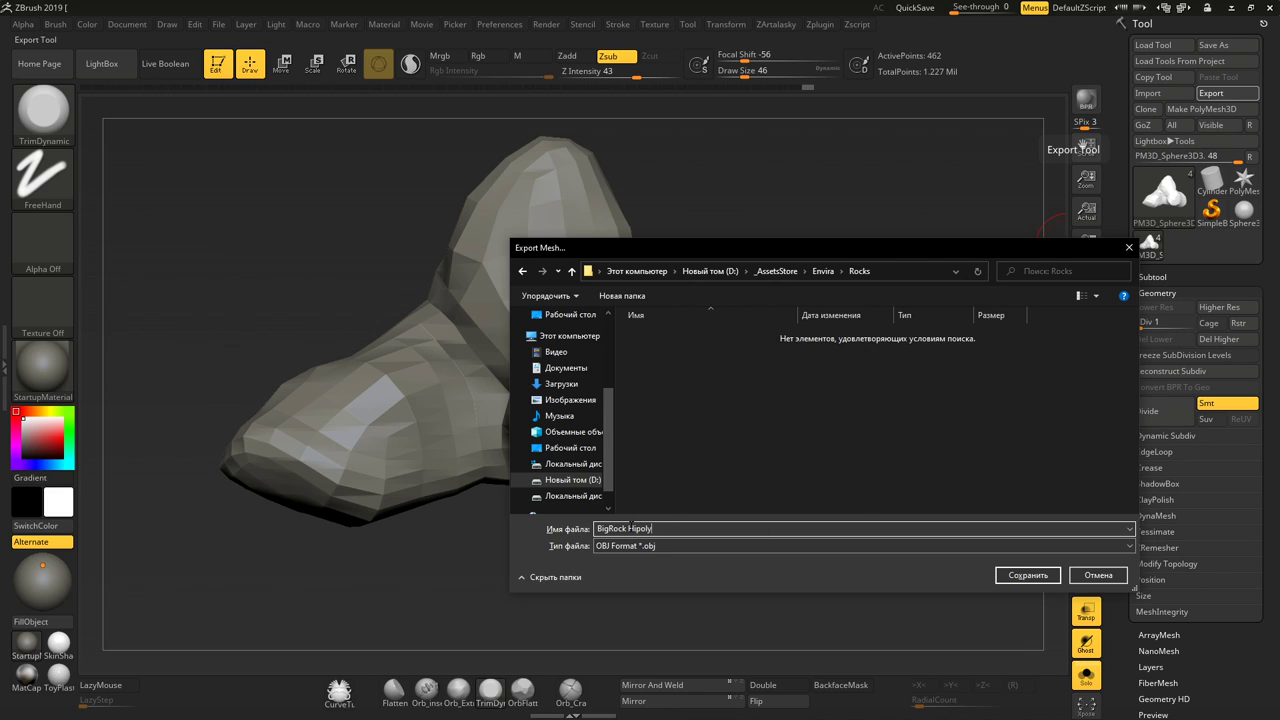
{"action": "type", "text": "Low"}
{"action": "type", "text": "Po"}
Save BigRock LowPoly.obj, then export the level-6 rock as BigRock HiPoly.obj in the same folder
{"action": "left_click", "coordinate": [1028, 575]}
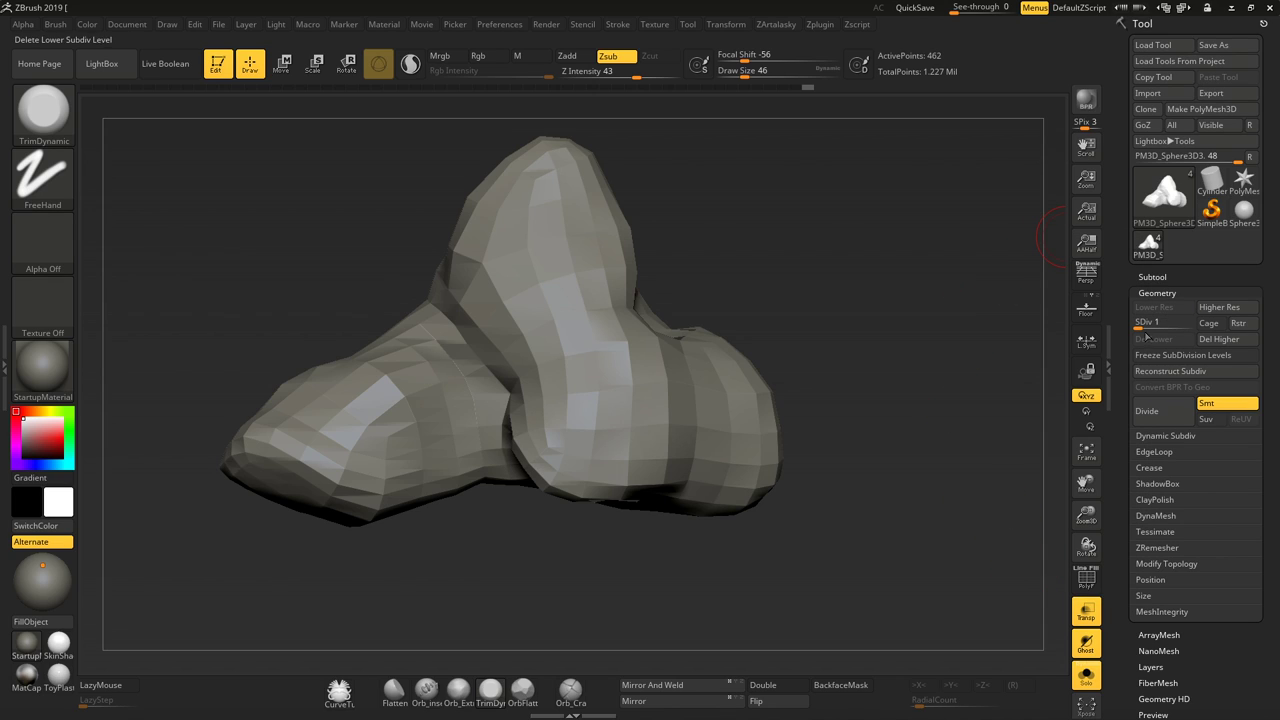
{"action": "left_click_drag", "start_coordinate": [1150, 323], "coordinate": [1195, 323]}
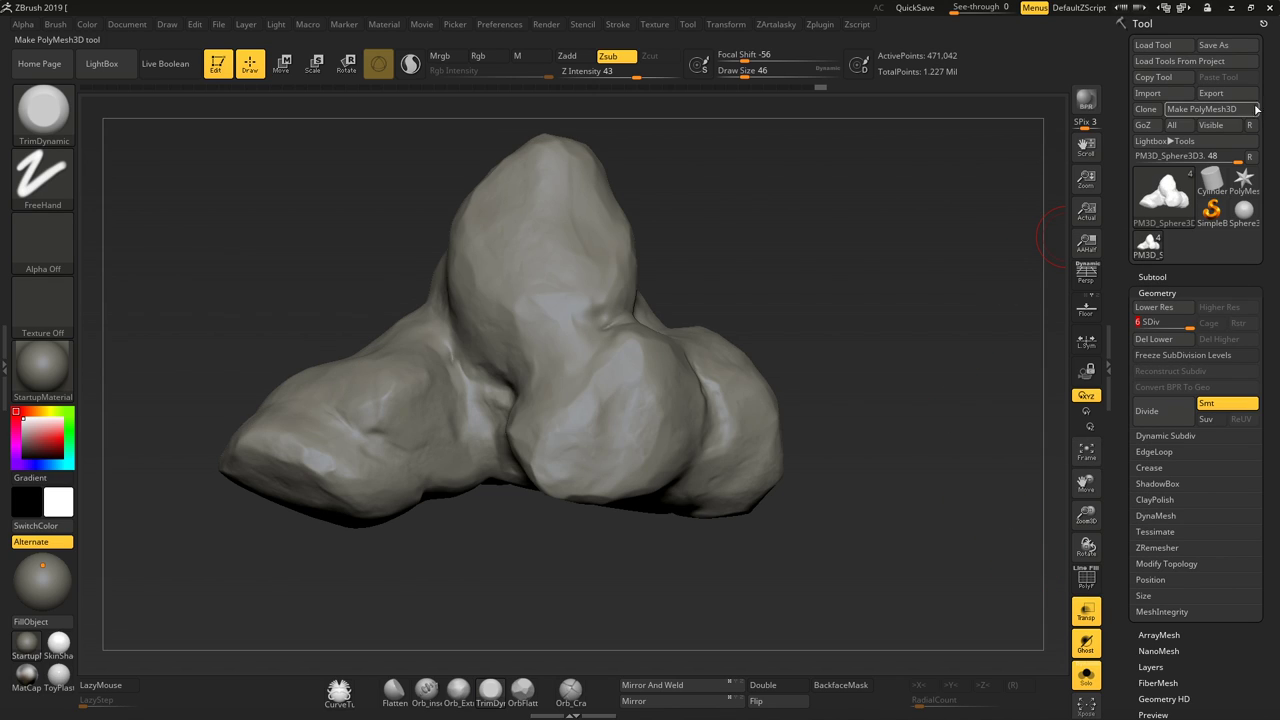
{"action": "left_click", "coordinate": [1211, 92]}
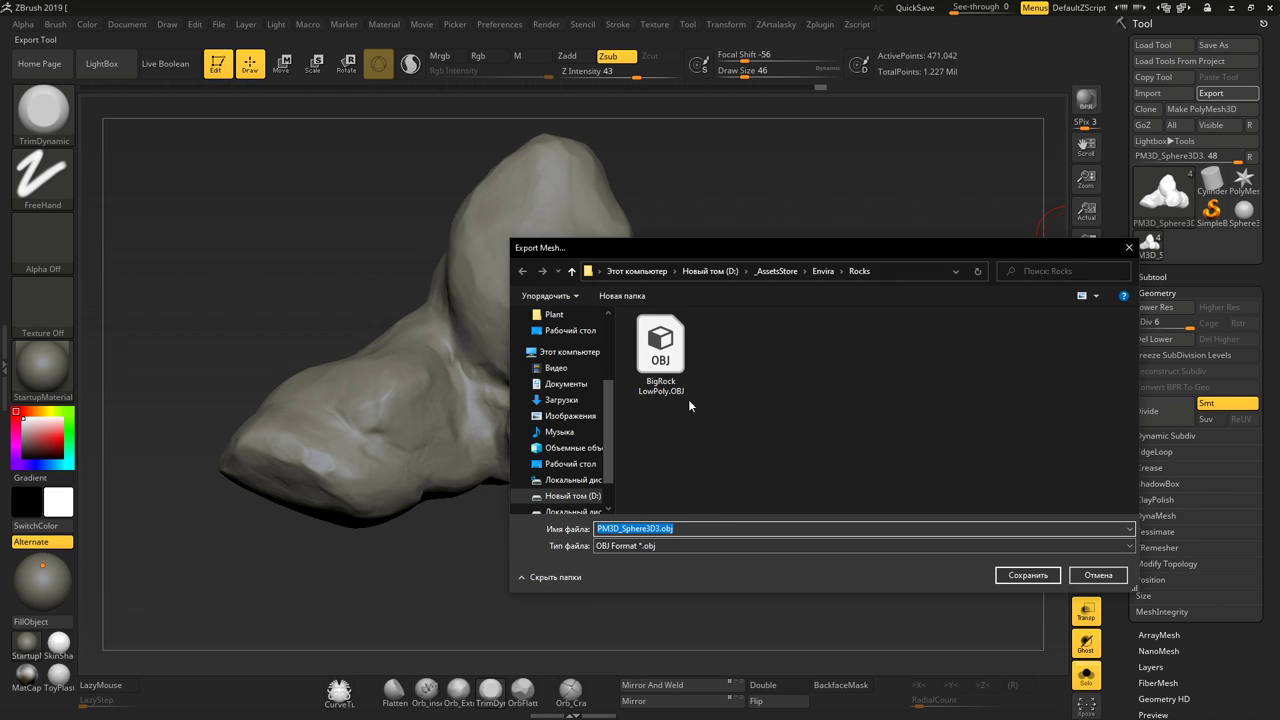
{"action": "left_click", "coordinate": [684, 395]}
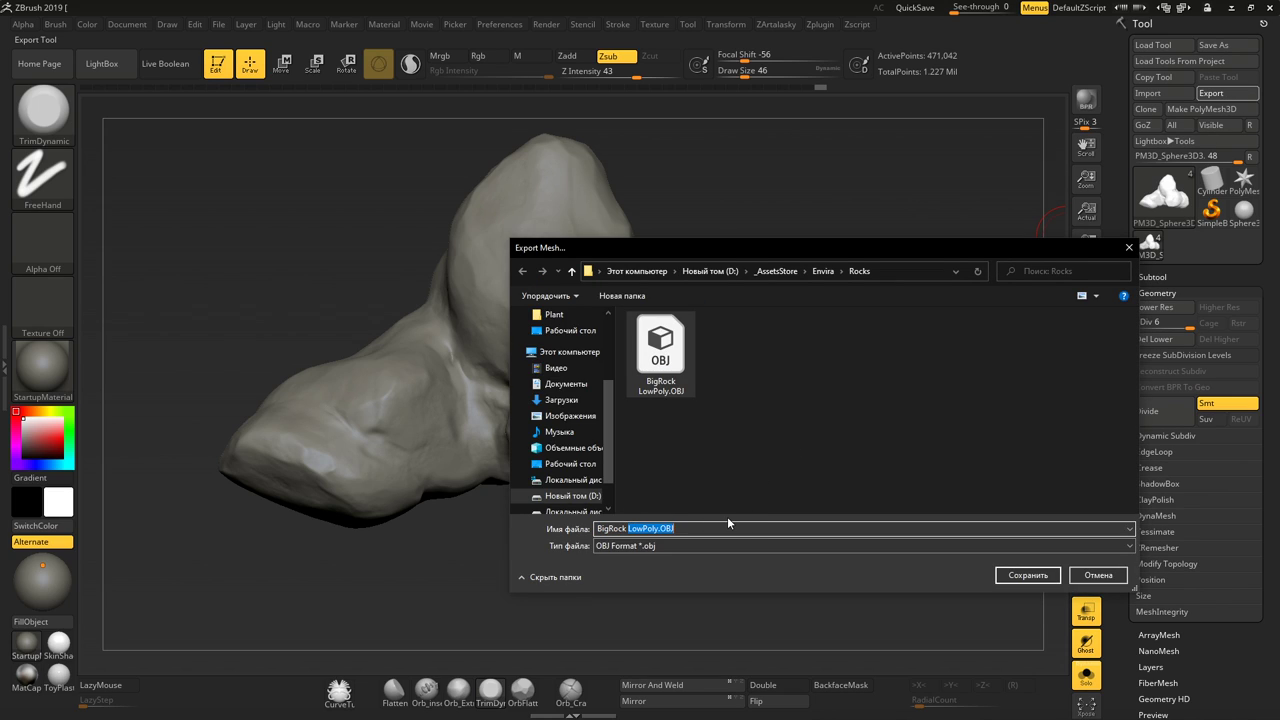
{"action": "type", "text": "HiPo"}
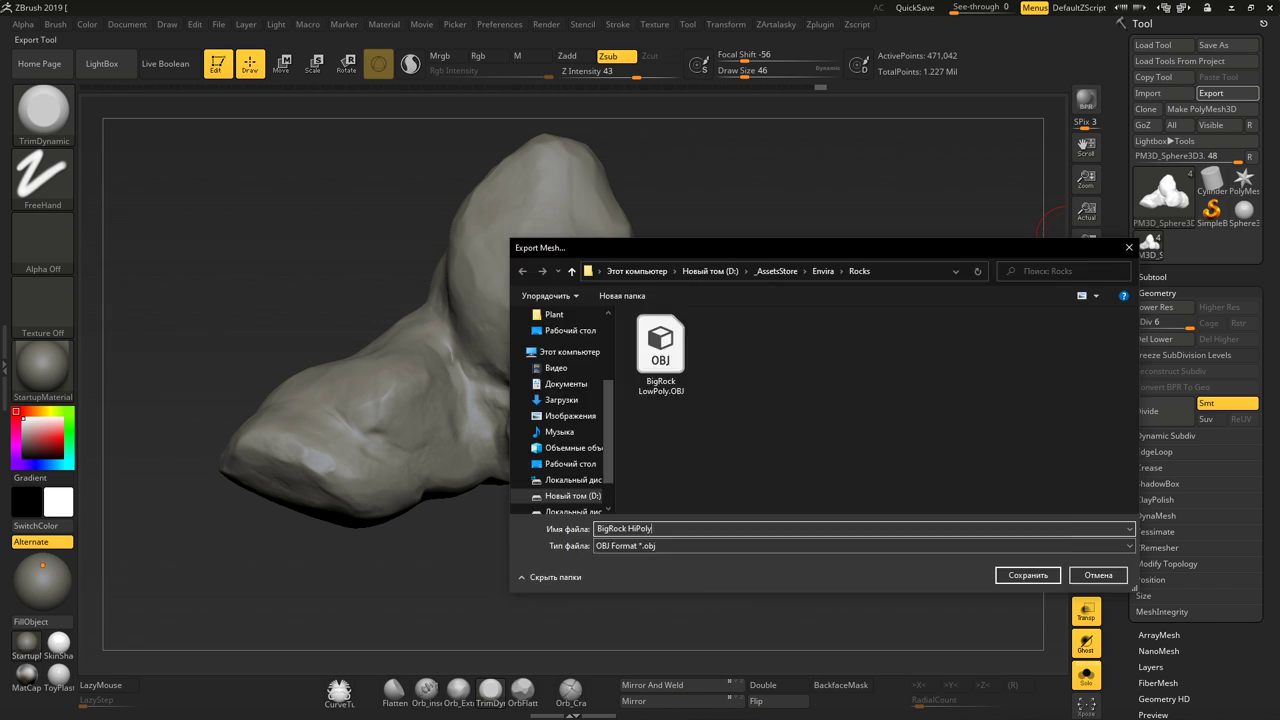
{"action": "key", "text": "Return"}
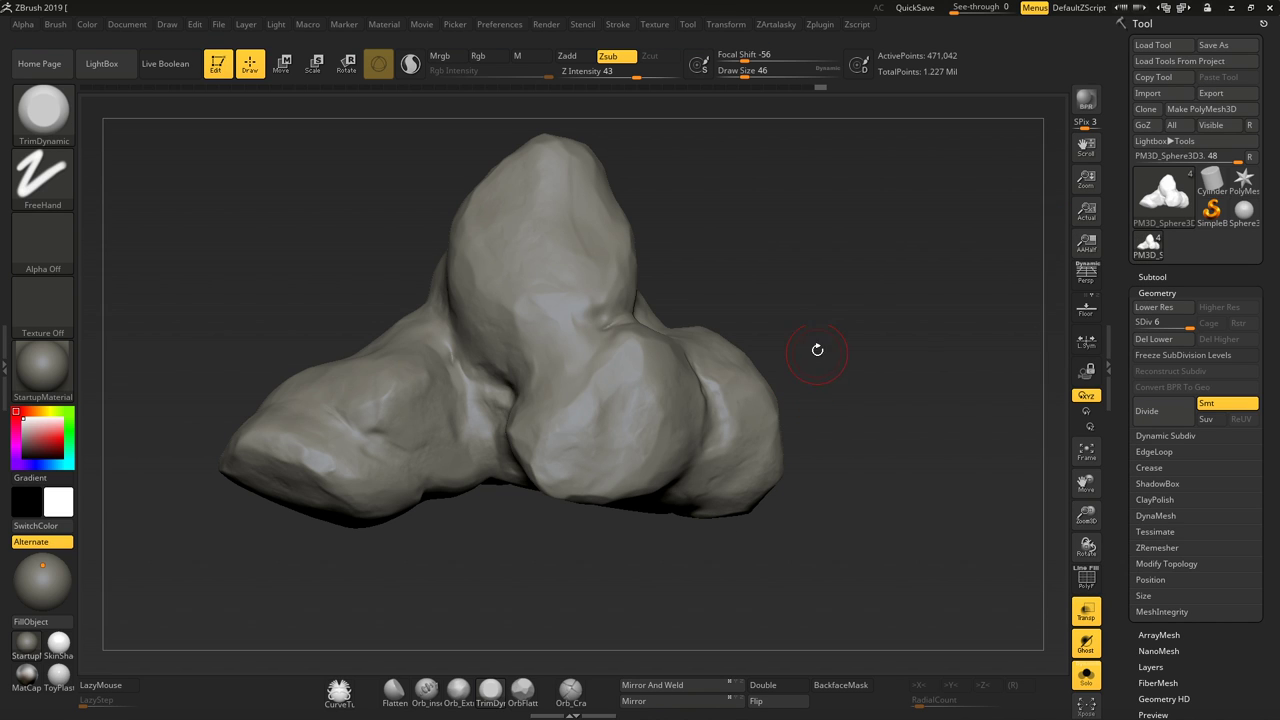
{"action": "mouse_move", "coordinate": [817, 349]}
{"action": "left_mouse_down"}
{"action": "mouse_move", "coordinate": [723, 266]}
{"action": "mouse_move", "coordinate": [708, 283]}
{"action": "mouse_move", "coordinate": [820, 306]}
{"action": "mouse_move", "coordinate": [780, 291]}
{"action": "mouse_move", "coordinate": [823, 259]}
{"action": "mouse_move", "coordinate": [936, 275]}
{"action": "left_mouse_up"}
Make the egg-shaped PM3D_Sphere3D1 the active subtool and turn it to a new angle
{"action": "left_click", "coordinate": [1148, 293]}
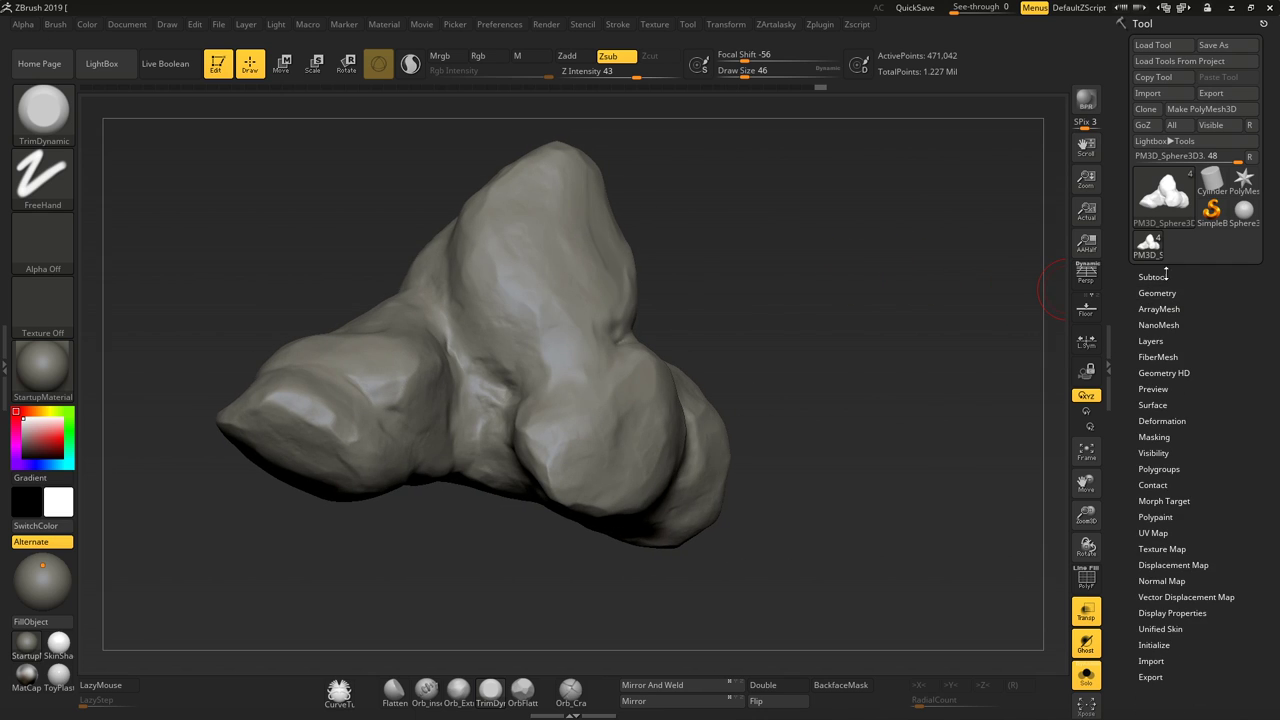
{"action": "left_click", "coordinate": [1164, 276]}
{"action": "left_click", "coordinate": [1190, 408]}
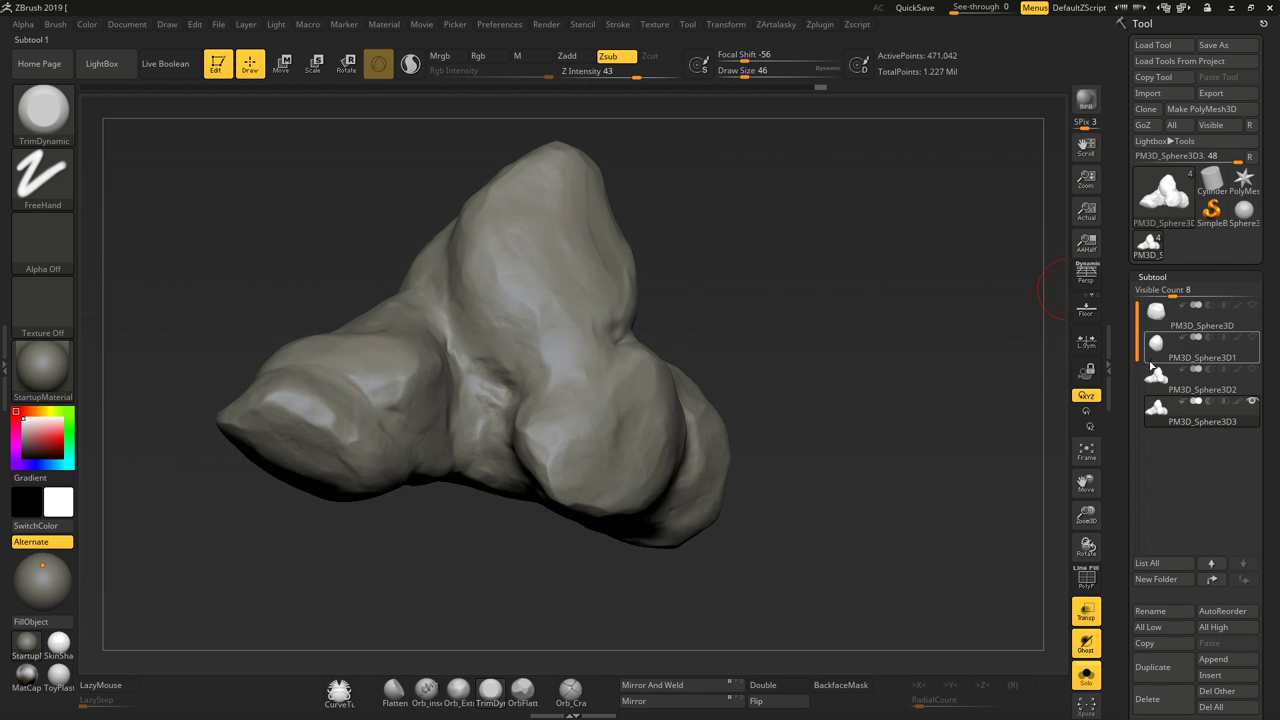
{"action": "left_click", "coordinate": [1190, 345]}
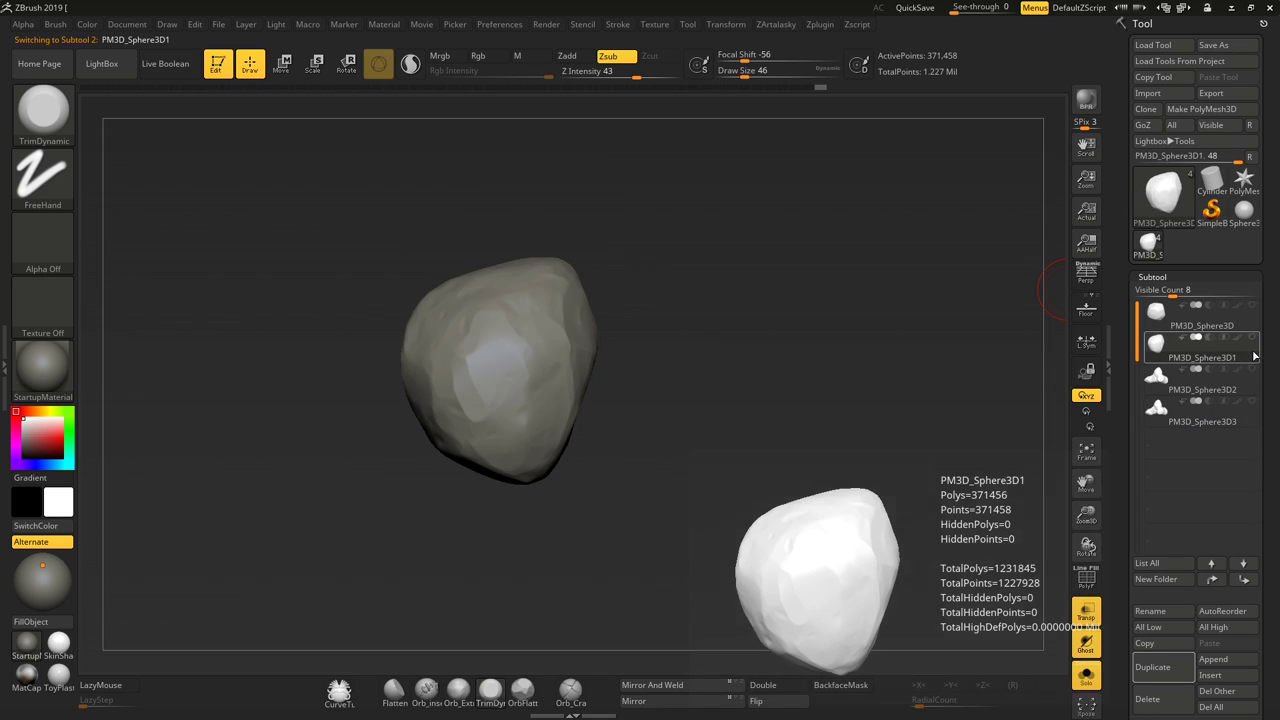
{"action": "left_click_drag", "start_coordinate": [768, 317], "coordinate": [830, 315]}
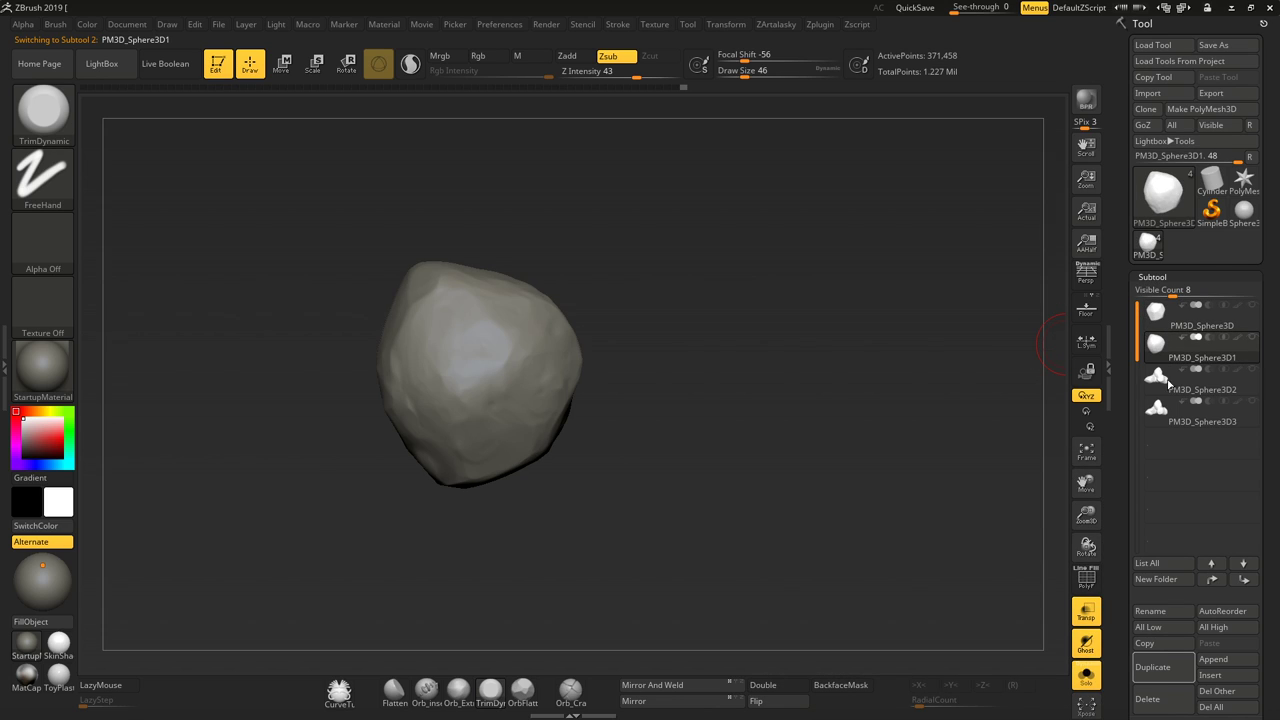
{"action": "scroll", "coordinate": [1172, 450], "scroll_direction": "down", "scroll_amount": 2}
{"action": "scroll", "coordinate": [1178, 520], "scroll_direction": "down", "scroll_amount": 2}
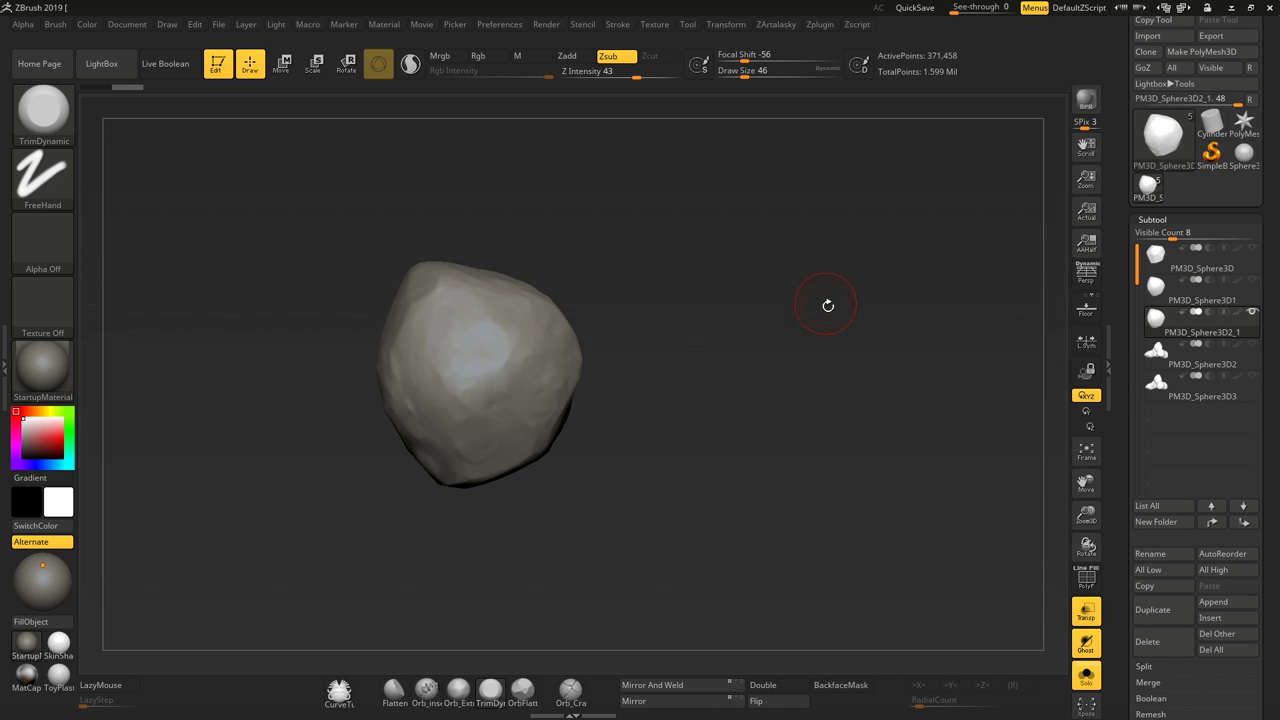
Pre-process and decimate the current rock with Decimation Master, then check its polygon wireframe
{"action": "left_click", "coordinate": [820, 25]}
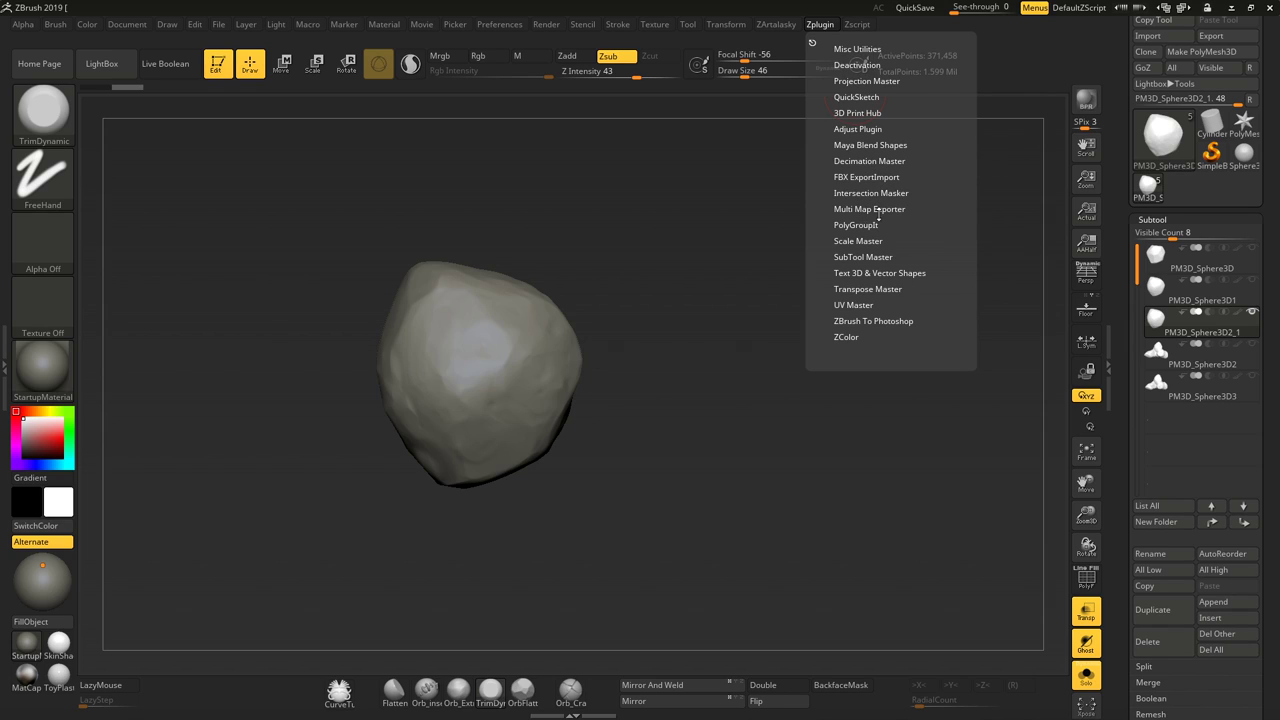
{"action": "left_click", "coordinate": [869, 161]}
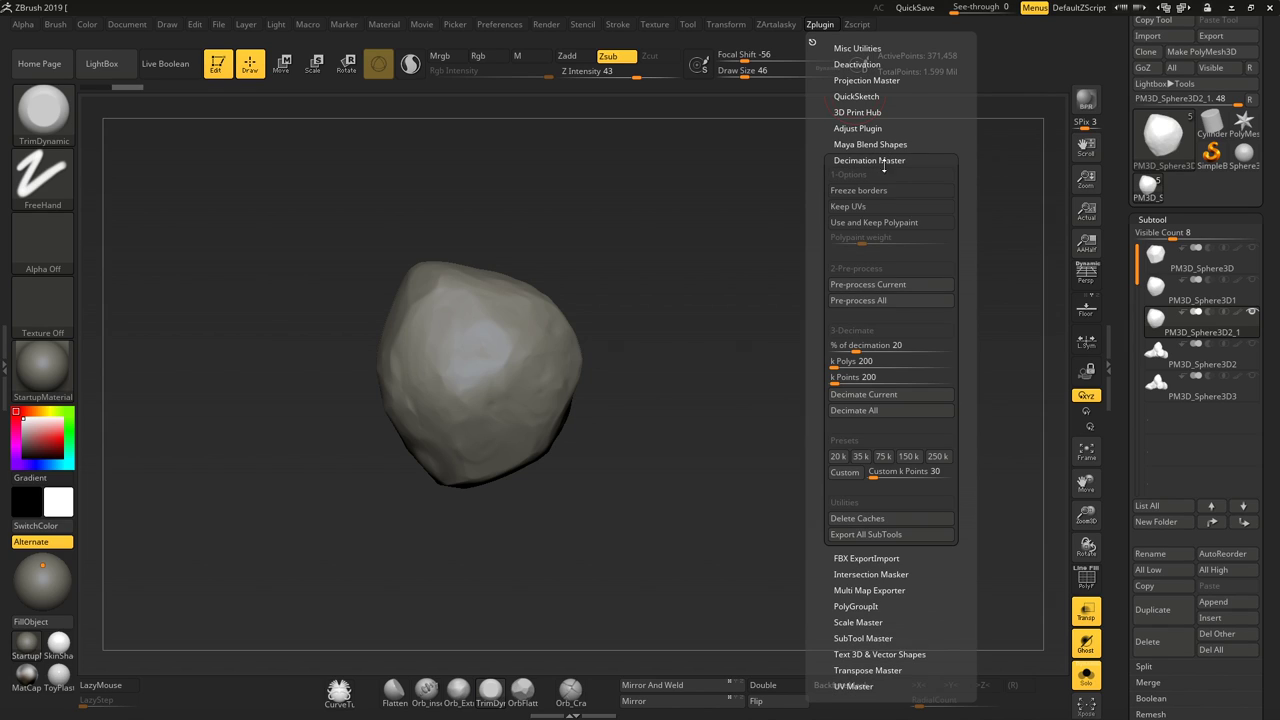
{"action": "left_click", "coordinate": [873, 286]}
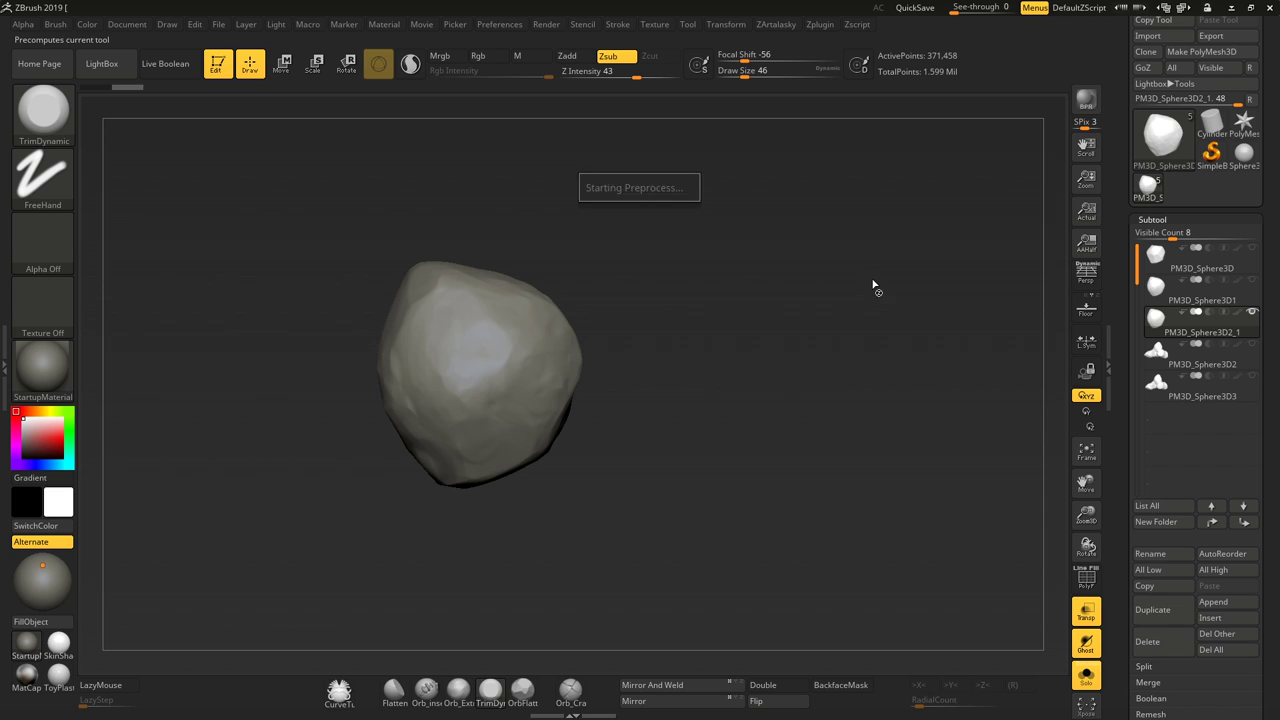
{"action": "left_click", "coordinate": [820, 25]}
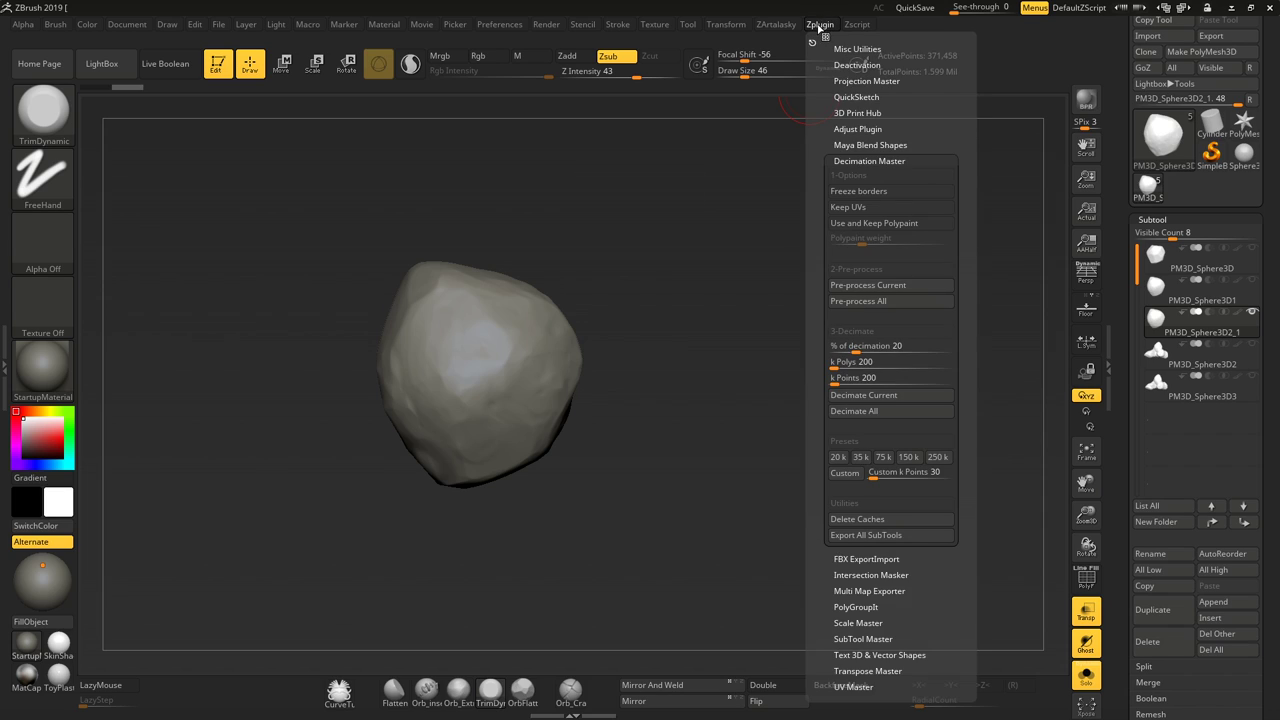
{"action": "left_click", "coordinate": [882, 405]}
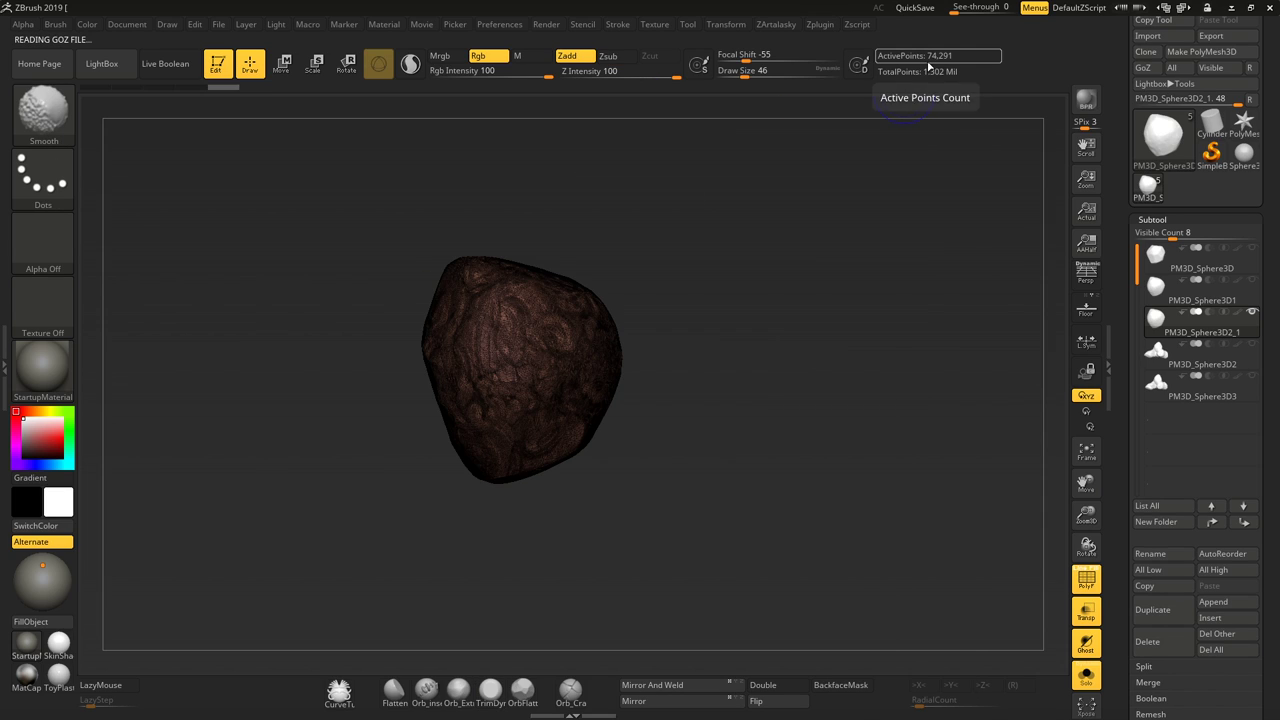
{"action": "left_click_drag", "start_coordinate": [1086, 512], "coordinate": [1095, 578]}
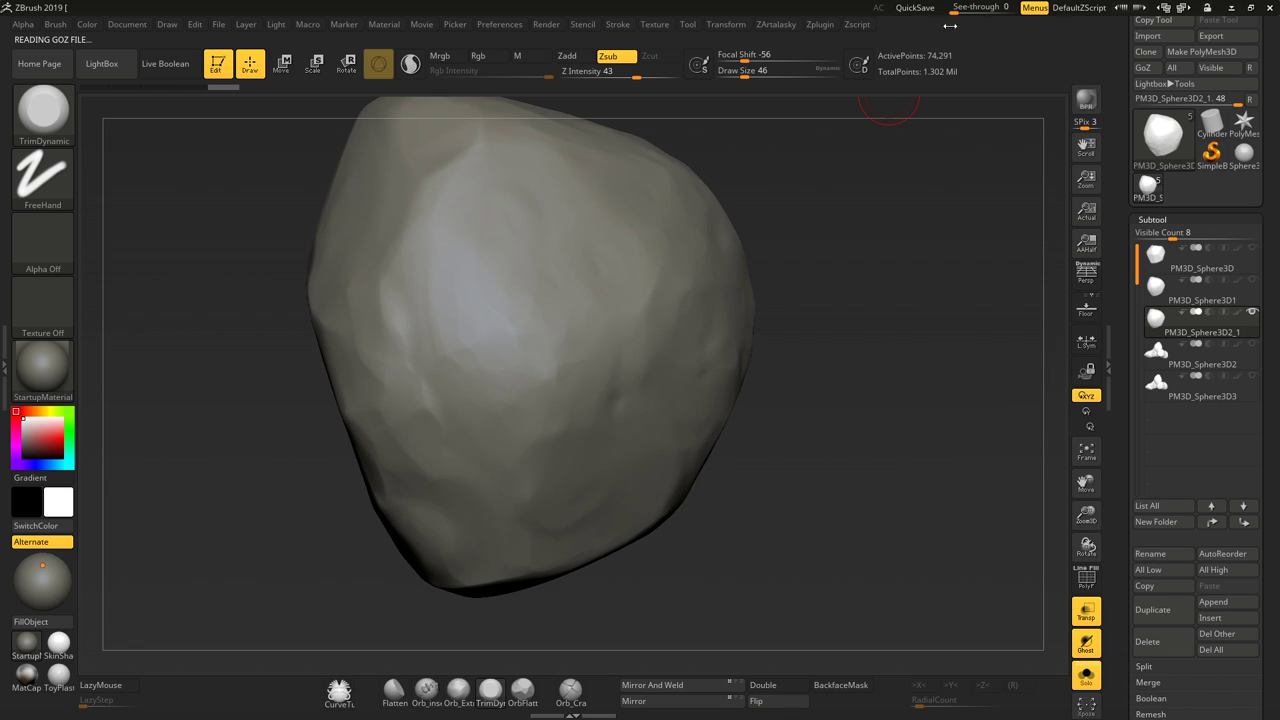
{"action": "key", "text": "shift+f"}
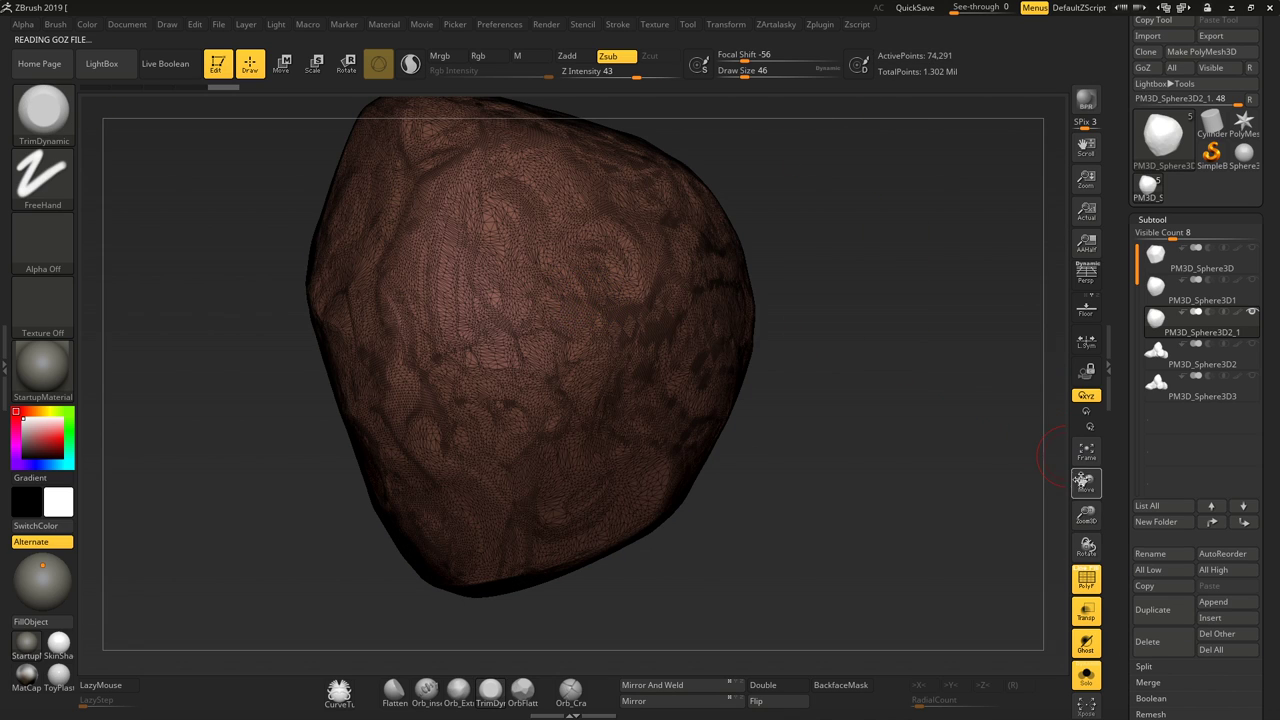
{"action": "left_click_drag", "start_coordinate": [1086, 512], "coordinate": [1082, 590]}
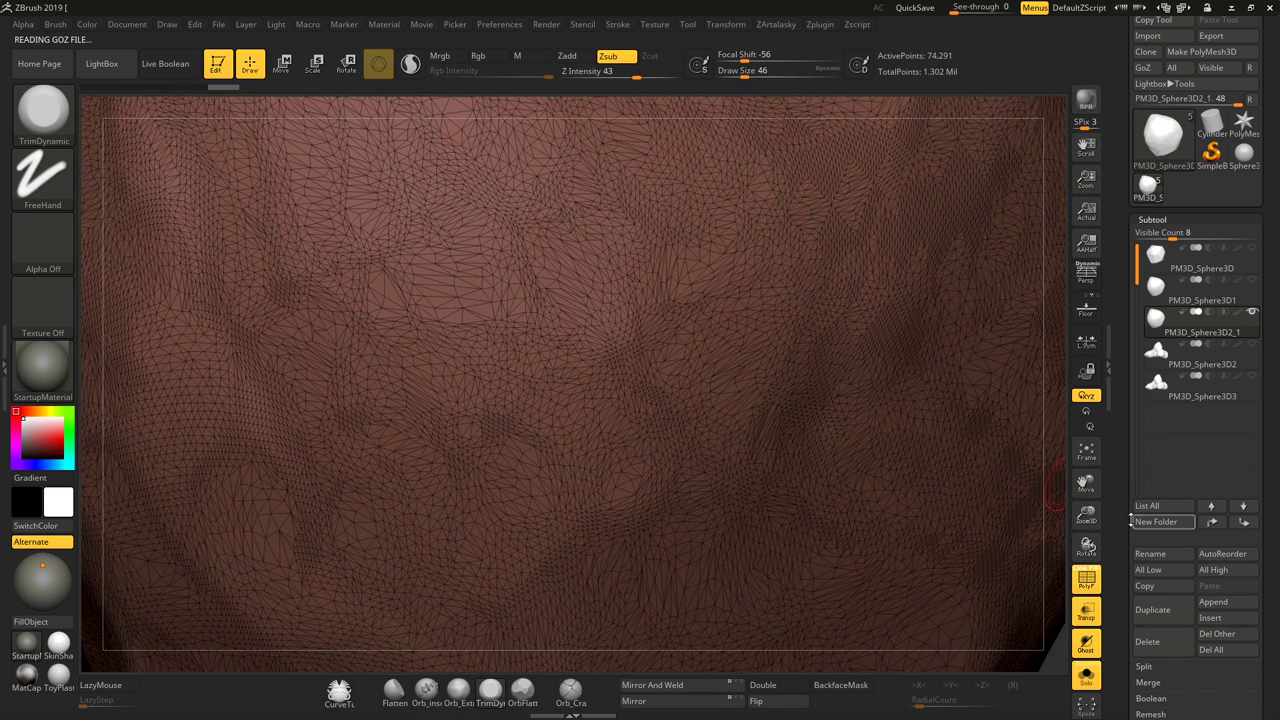
{"action": "left_click_drag", "start_coordinate": [1086, 512], "coordinate": [1088, 420]}
{"action": "key", "text": "shift+f"}
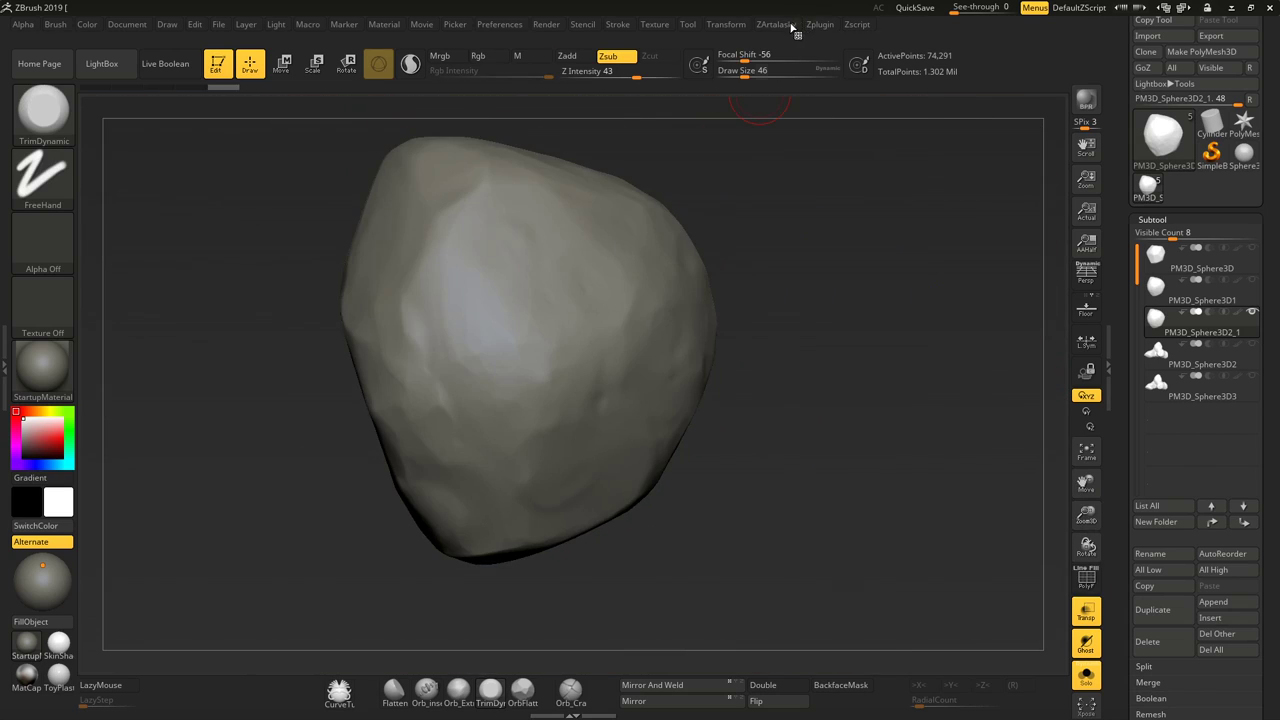
Lower decimation to 2.87356% and decimate again, to 10,674 and then 371 points
{"action": "left_click", "coordinate": [815, 26]}
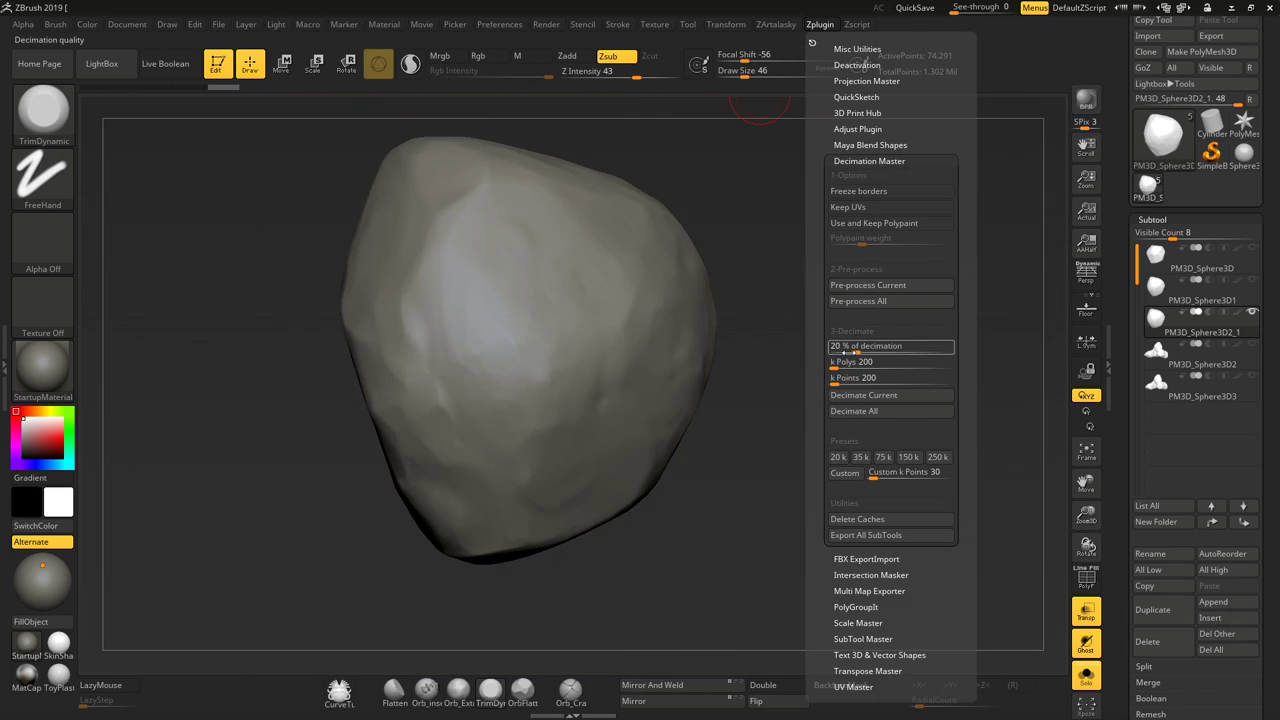
{"action": "left_click_drag", "start_coordinate": [843, 352], "coordinate": [832, 353]}
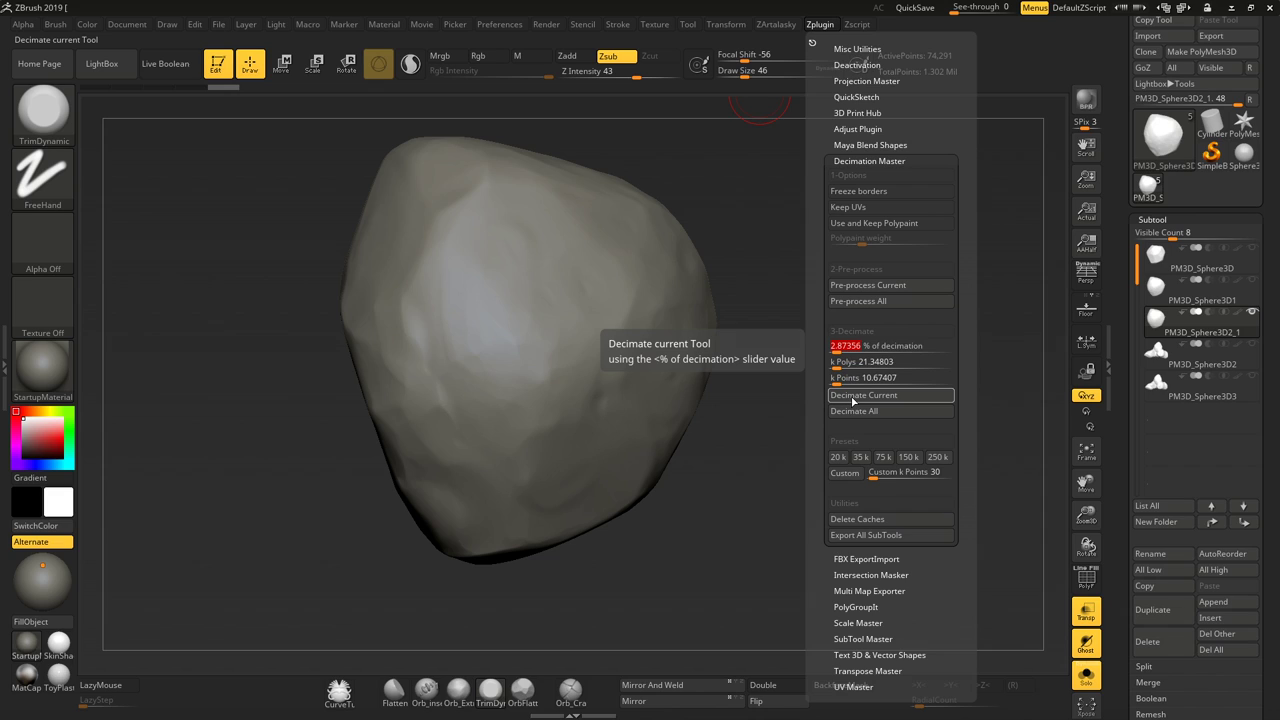
{"action": "left_click", "coordinate": [840, 401]}
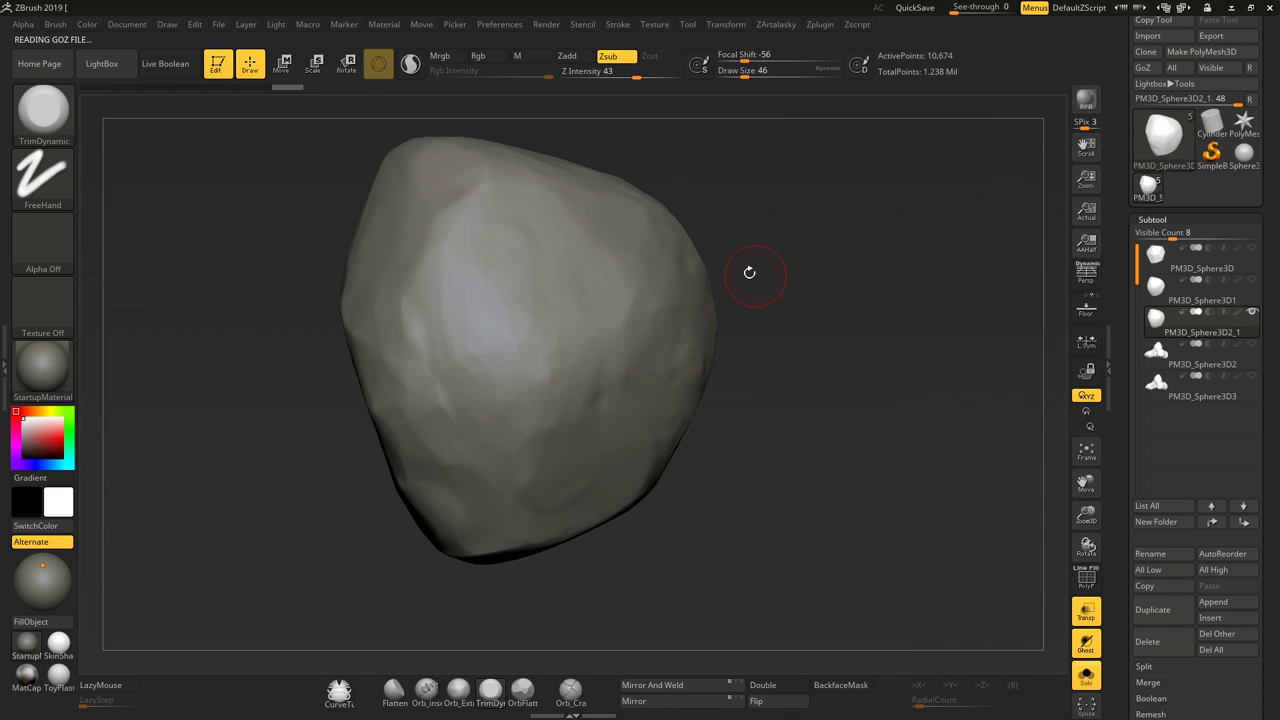
{"action": "left_click", "coordinate": [813, 26]}
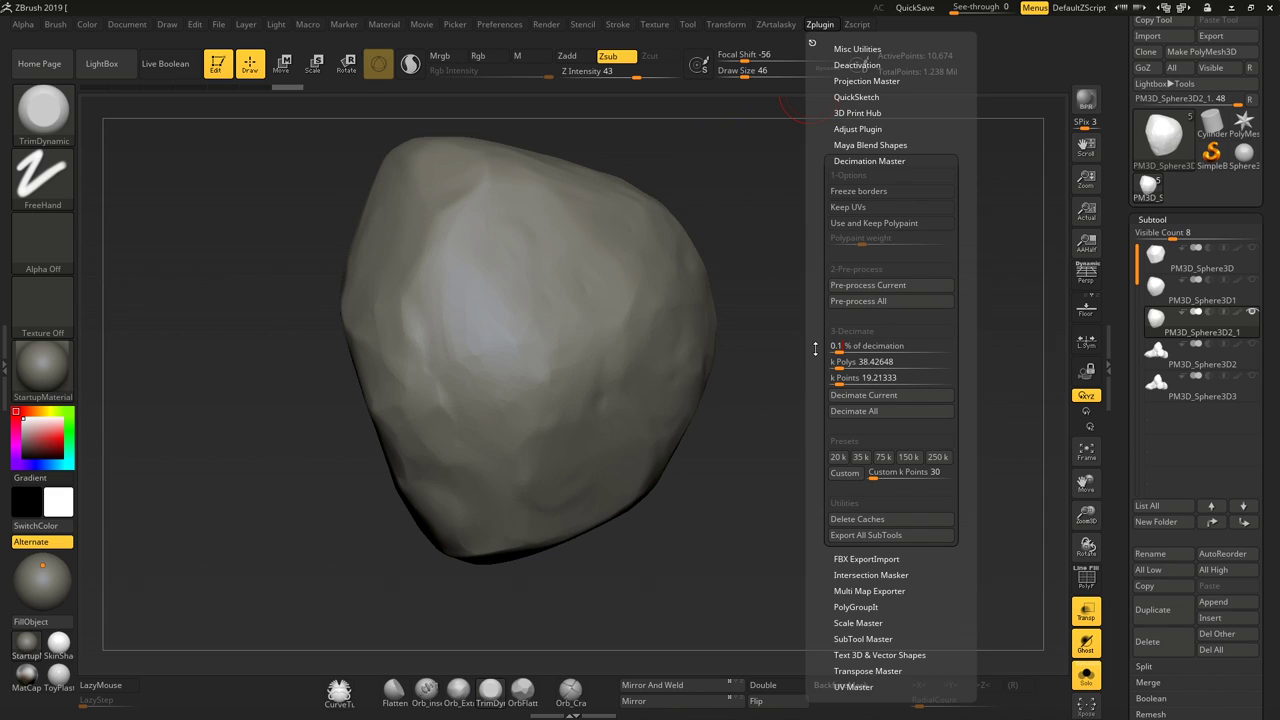
{"action": "left_click", "coordinate": [820, 25]}
{"action": "left_click", "coordinate": [904, 395]}
{"action": "key", "text": "shift+f"}
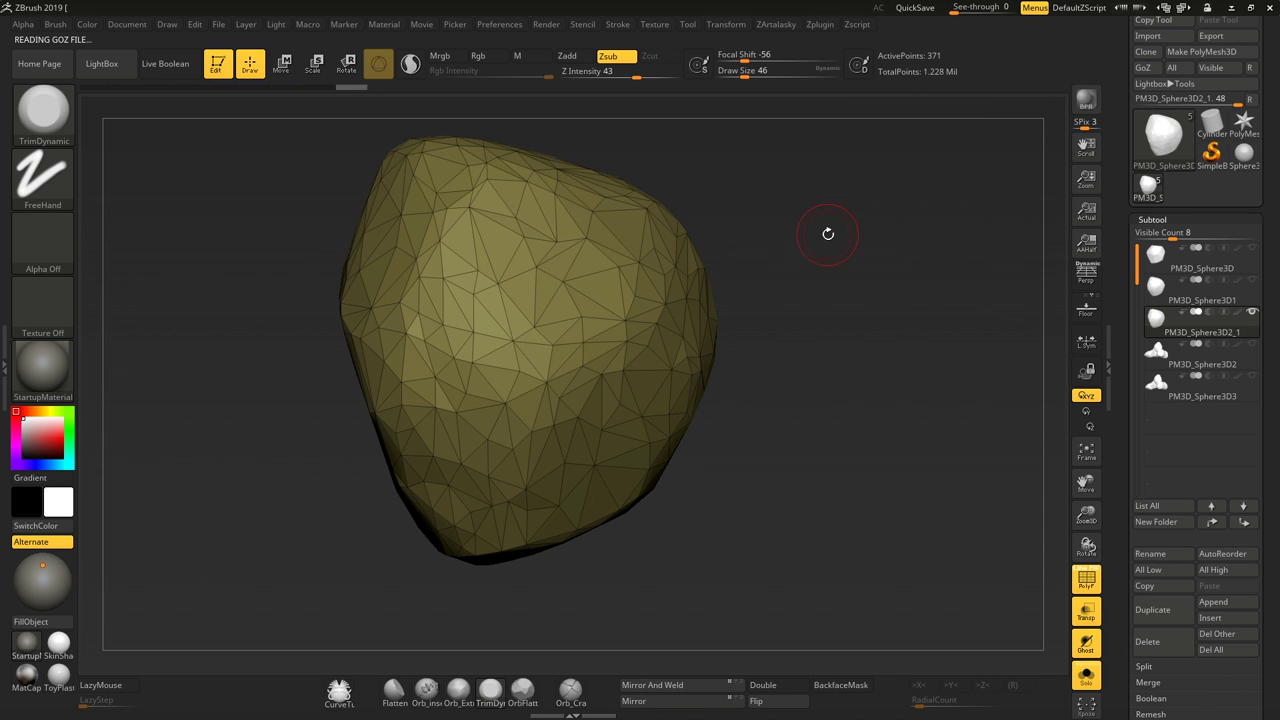
{"action": "mouse_move", "coordinate": [787, 229]}
{"action": "left_mouse_down"}
{"action": "mouse_move", "coordinate": [783, 177]}
{"action": "mouse_move", "coordinate": [894, 131]}
{"action": "mouse_move", "coordinate": [910, 385]}
{"action": "left_mouse_up"}
{"action": "key", "text": "shift+f"}
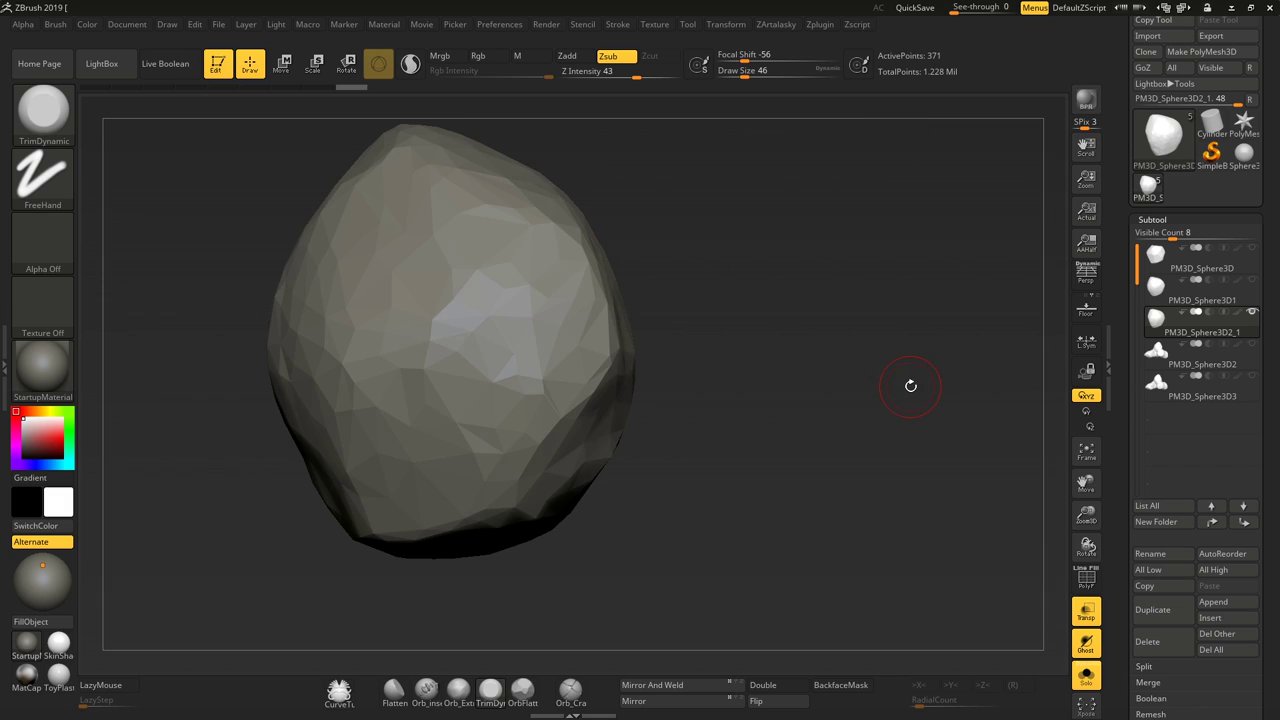
Subdivide the 371-point low-poly rock several times with Ctrl+D
{"action": "left_click_drag", "start_coordinate": [786, 380], "coordinate": [777, 400], "text": "ctrl"}
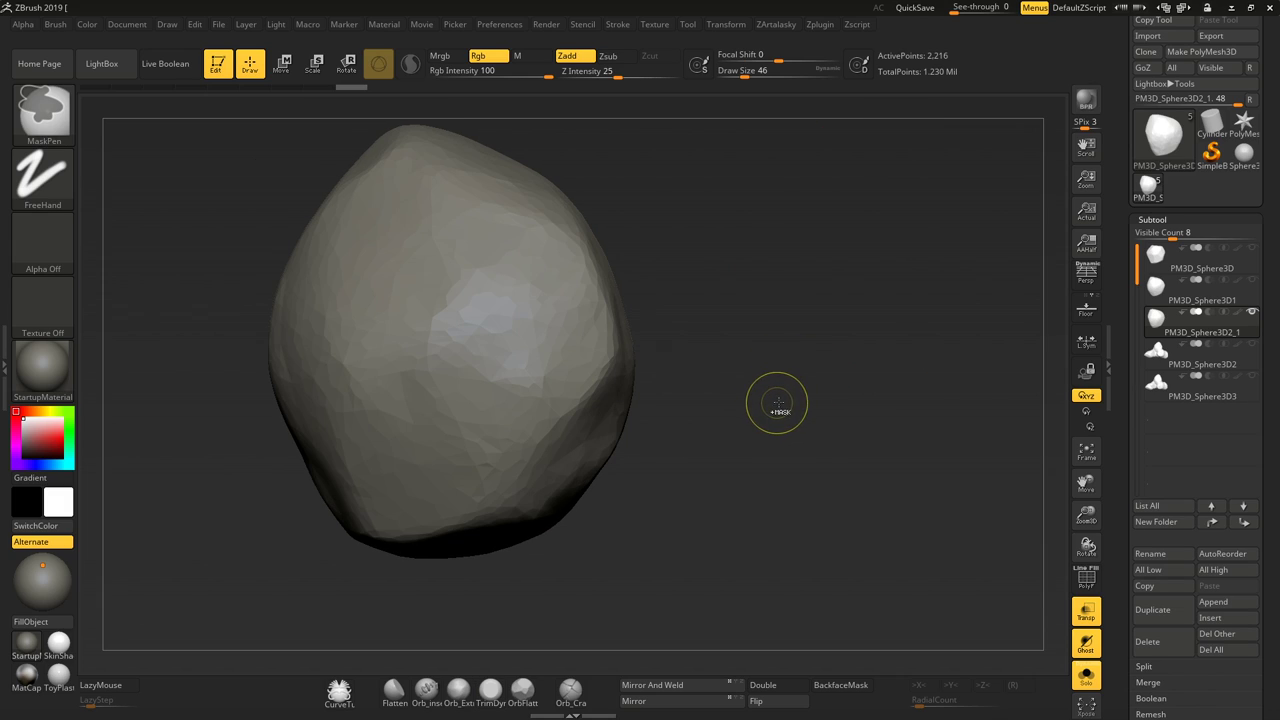
{"action": "key", "text": "b"}
{"action": "key", "text": "t"}
{"action": "key", "text": "d"}
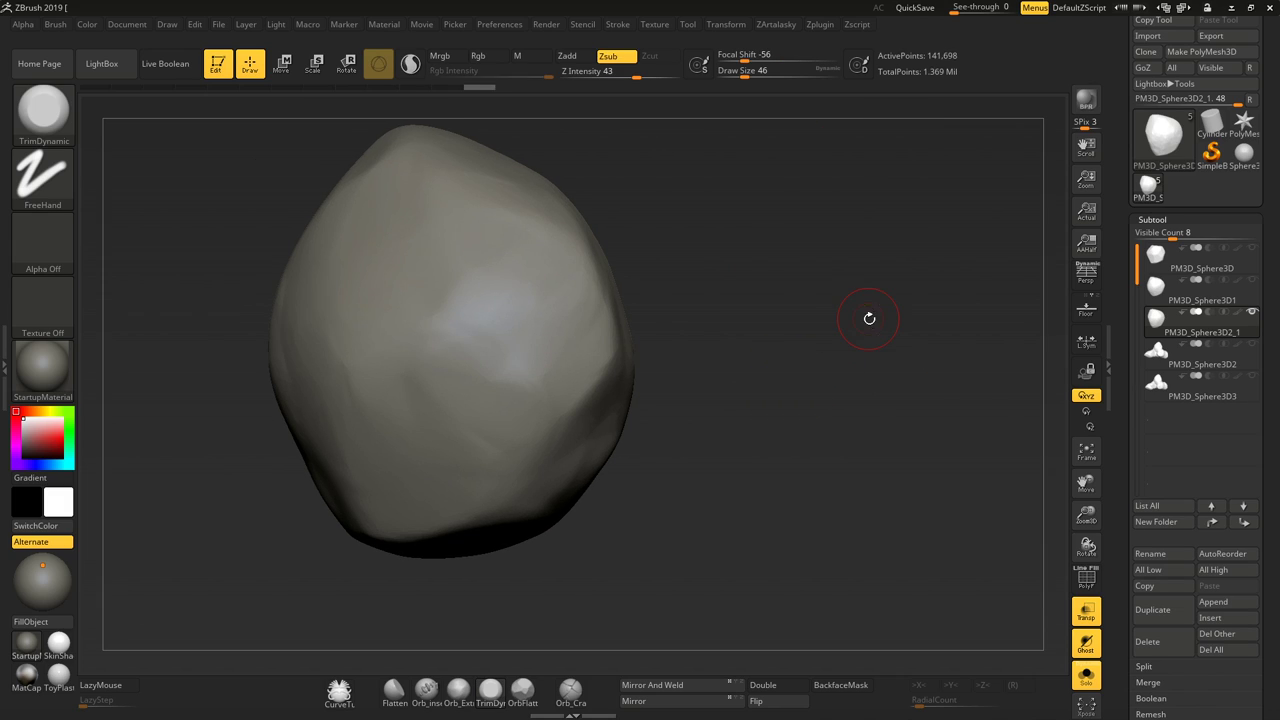
{"action": "key", "text": "ctrl+d"}
{"action": "key", "text": "ctrl+d"}
With PM3D_Sphere3D2_1 selected, run ProjectAll to project the original detail, reaching 566,786 points
{"action": "left_click", "coordinate": [1157, 291]}
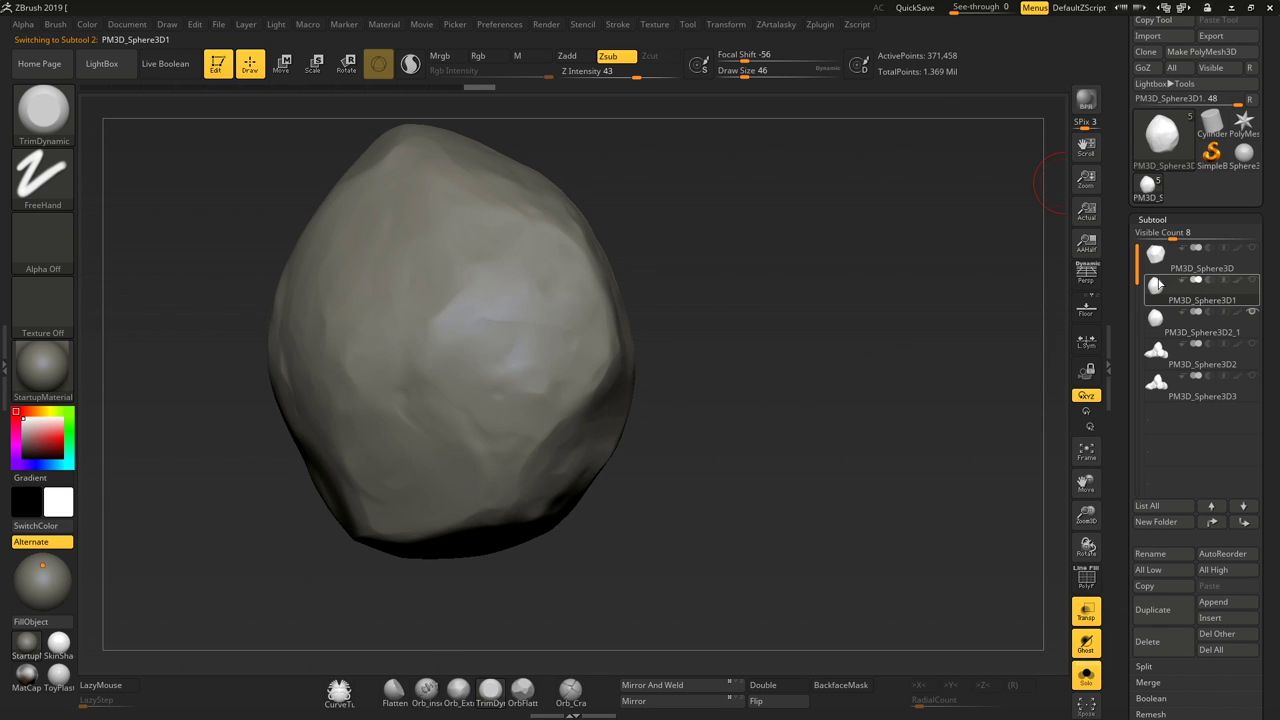
{"action": "left_click", "coordinate": [1157, 333]}
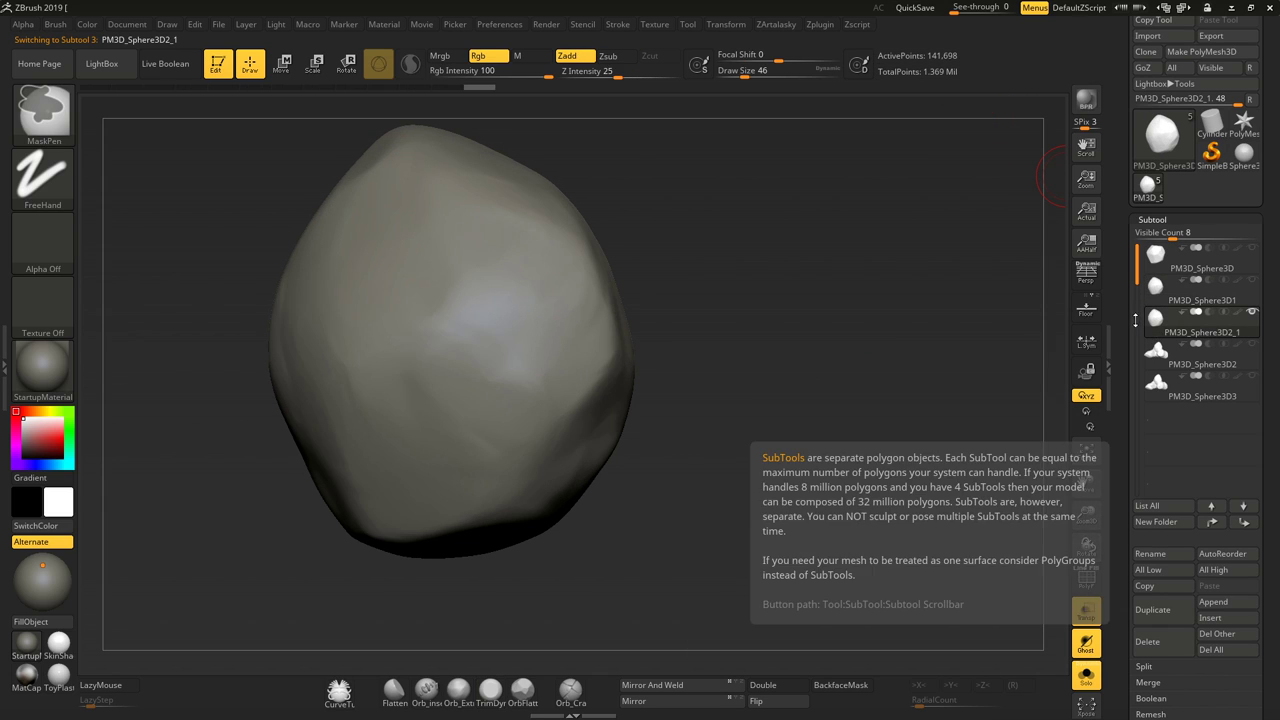
{"action": "key", "text": "shift+f"}
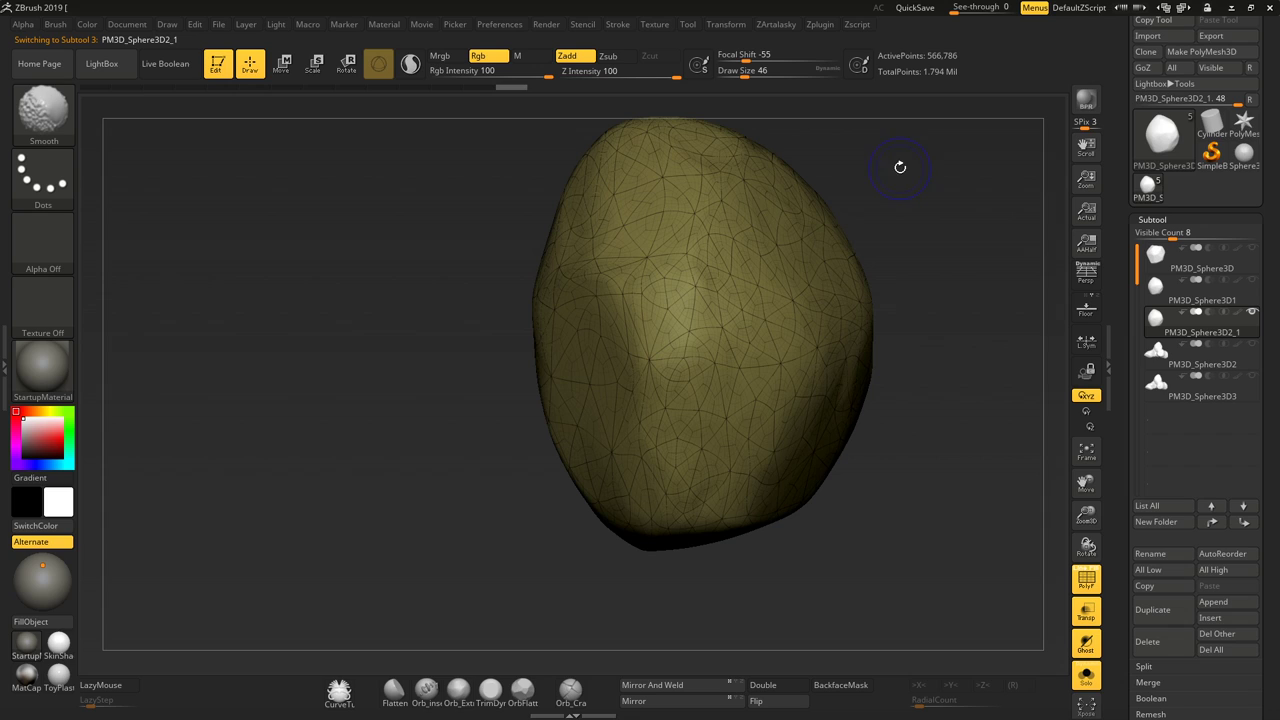
{"action": "key", "text": "shift+f"}
{"action": "left_click_drag", "start_coordinate": [951, 194], "coordinate": [983, 286]}
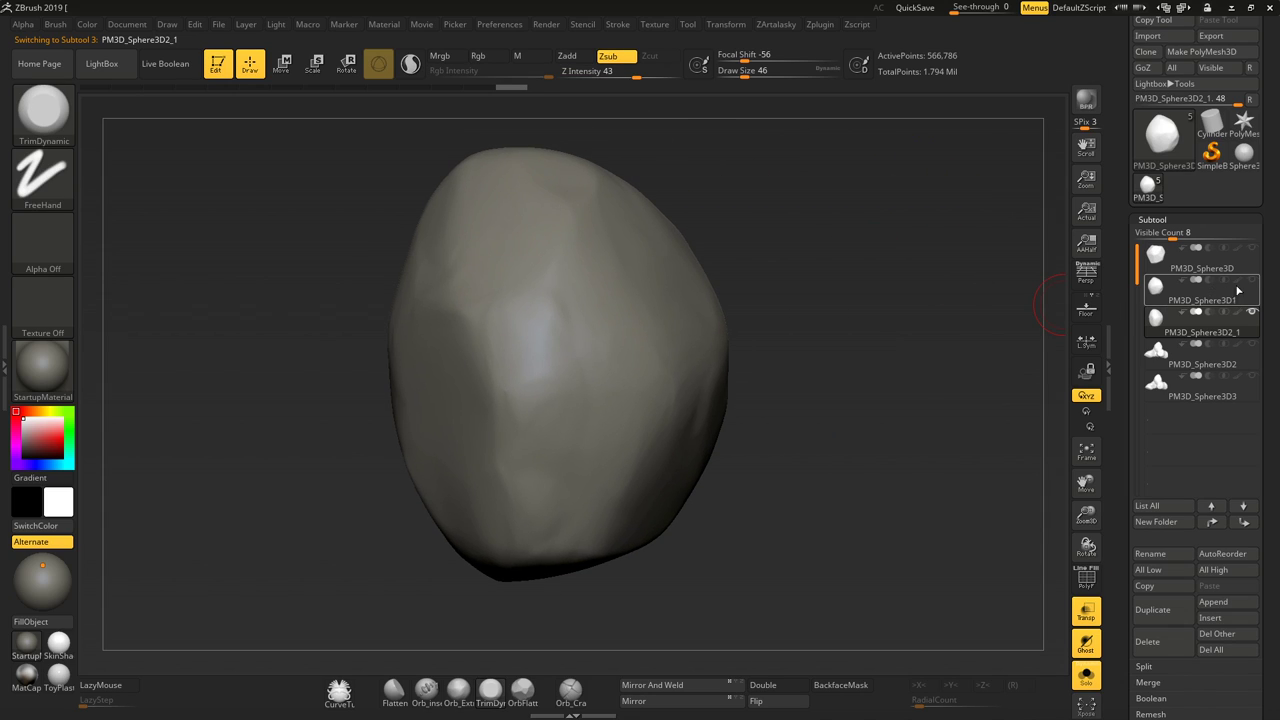
{"action": "scroll", "coordinate": [1230, 420], "scroll_direction": "down", "scroll_amount": 3}
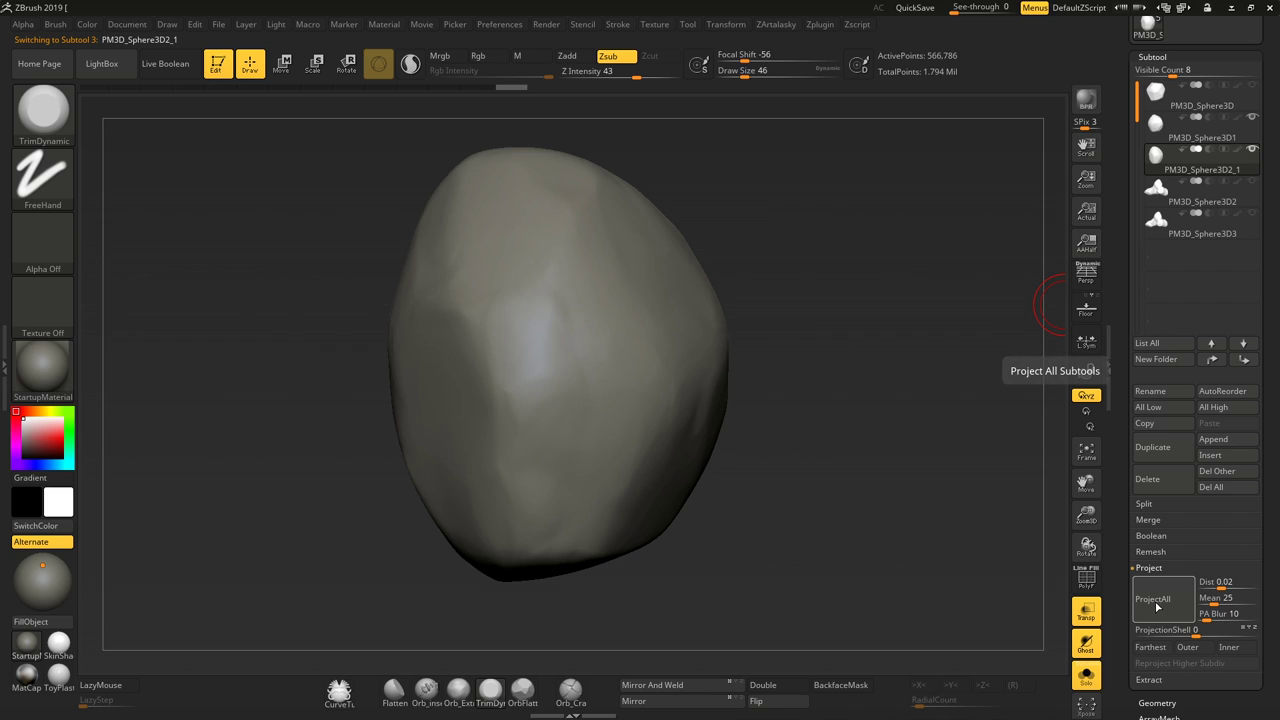
{"action": "left_click", "coordinate": [1155, 601]}
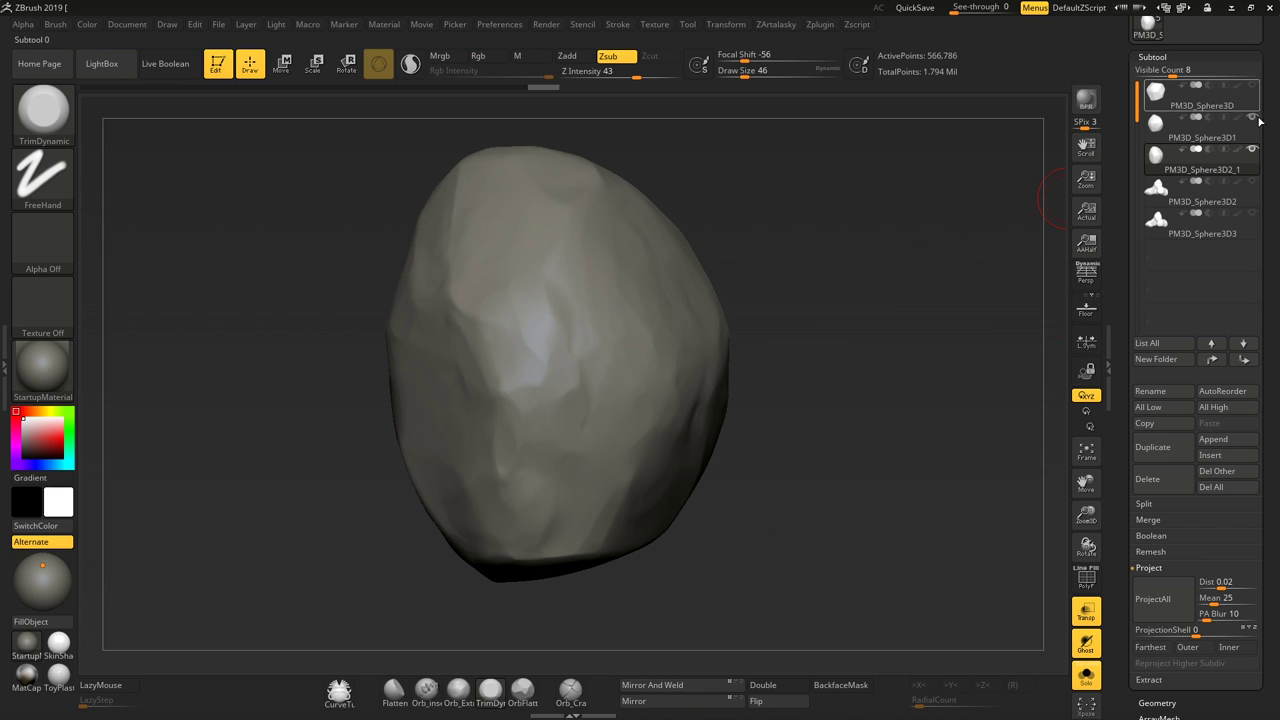
{"action": "mouse_move", "coordinate": [966, 277]}
{"action": "left_mouse_down"}
{"action": "mouse_move", "coordinate": [870, 274]}
{"action": "mouse_move", "coordinate": [823, 298]}
{"action": "mouse_move", "coordinate": [983, 269]}
{"action": "left_mouse_up"}
{"action": "key", "text": "shift+f"}
{"action": "key", "text": "shift+f"}
{"action": "key", "text": "shift+f"}
{"action": "key", "text": "shift+f"}
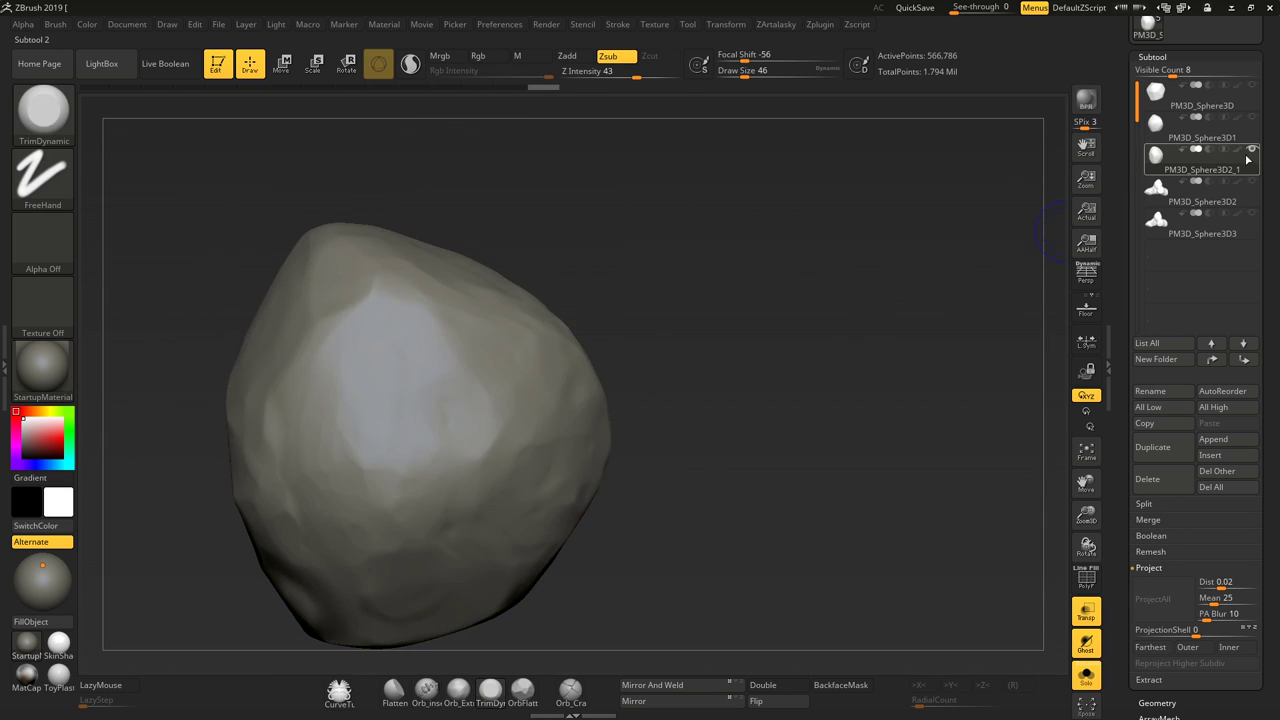
{"action": "scroll", "coordinate": [1196, 300], "scroll_direction": "up", "scroll_amount": 5}
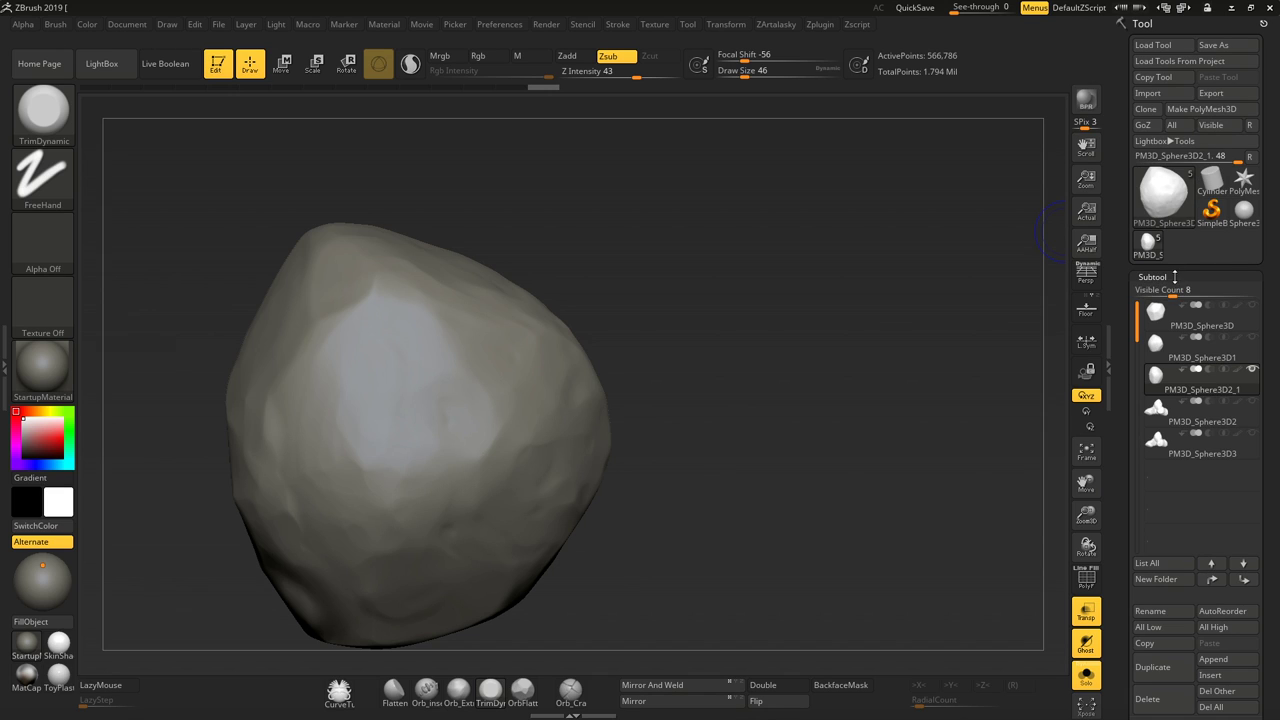
Set SDiv to 1 to show the 371-point wireframe, jump to level 6, then return to 1
{"action": "left_click", "coordinate": [1152, 277]}
{"action": "left_click", "coordinate": [1157, 292]}
{"action": "left_click_drag", "start_coordinate": [1190, 322], "coordinate": [1137, 322]}
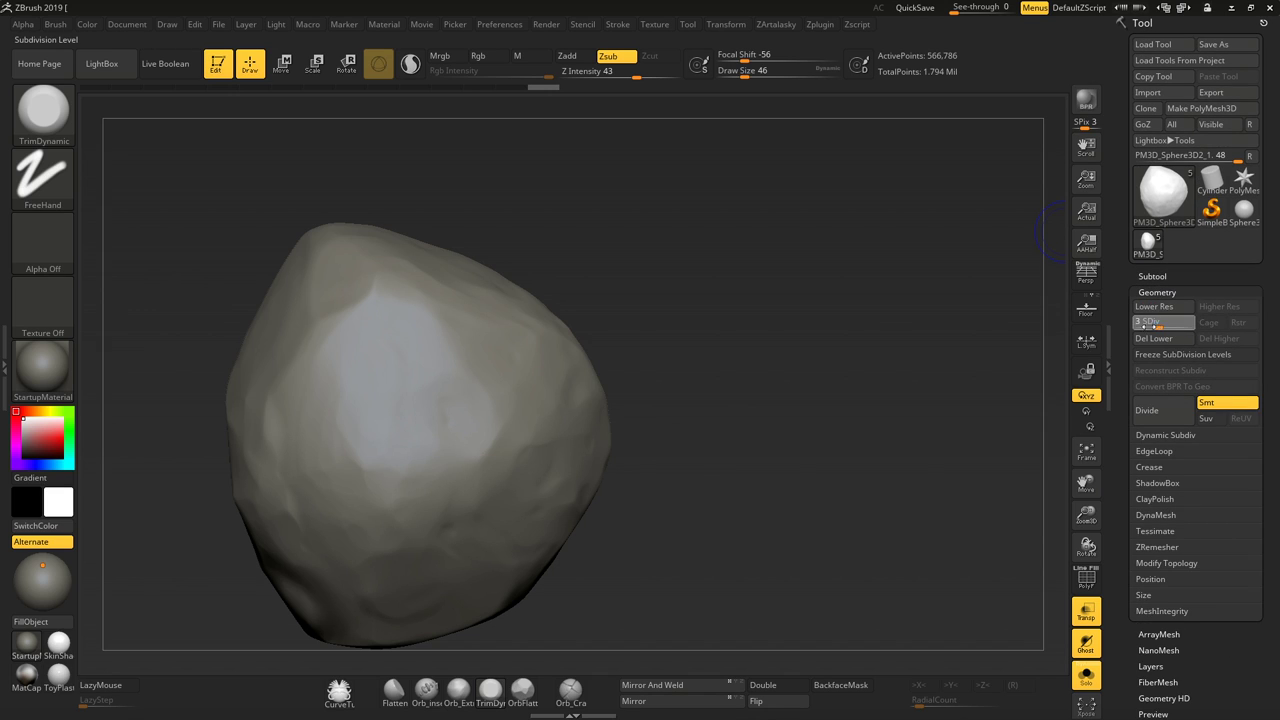
{"action": "mouse_move", "coordinate": [718, 416]}
{"action": "left_mouse_down"}
{"action": "mouse_move", "coordinate": [826, 395]}
{"action": "mouse_move", "coordinate": [851, 343]}
{"action": "left_mouse_up"}
{"action": "key", "text": "shift+f"}
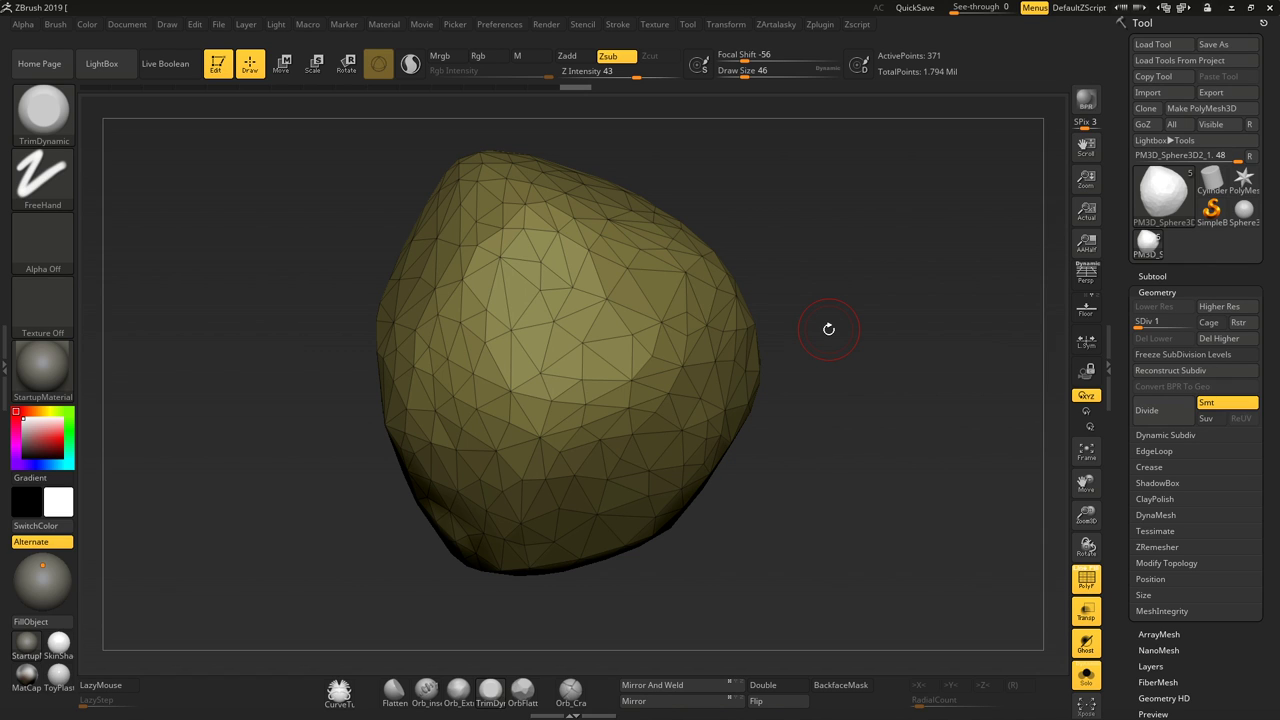
{"action": "mouse_move", "coordinate": [786, 234]}
{"action": "left_mouse_down"}
{"action": "mouse_move", "coordinate": [923, 186]}
{"action": "mouse_move", "coordinate": [790, 184]}
{"action": "mouse_move", "coordinate": [803, 197]}
{"action": "left_mouse_up"}
{"action": "key", "text": "ctrl+d"}
{"action": "key", "text": "ctrl+d"}
{"action": "key", "text": "ctrl+d"}
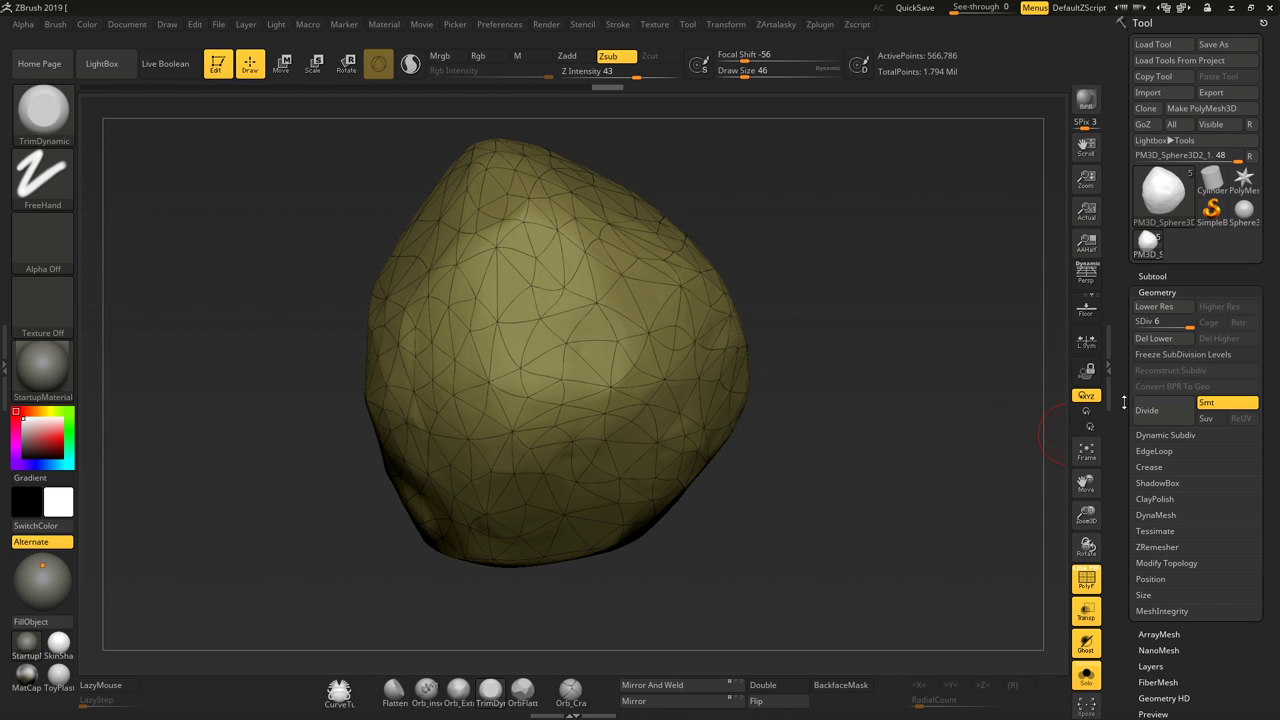
{"action": "left_click_drag", "start_coordinate": [1185, 322], "coordinate": [1137, 322]}
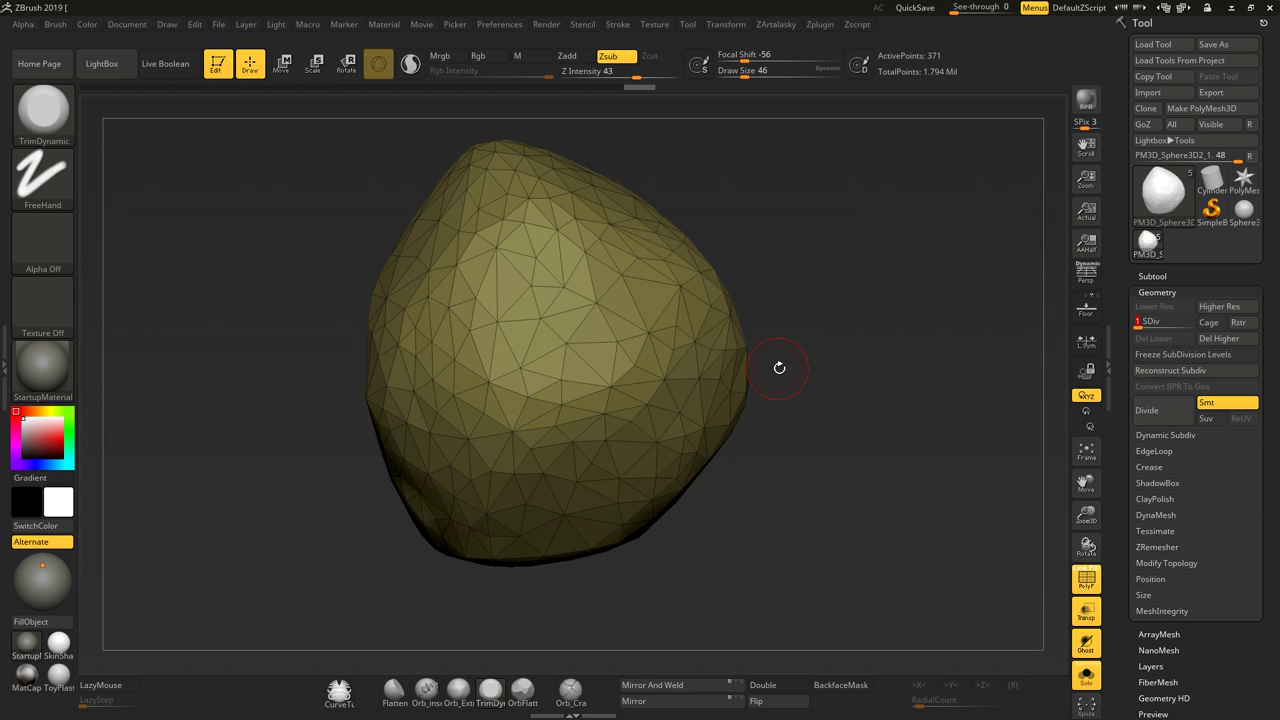
Unwrap the 371-point rock's UVs with UV Master's Unwrap
{"action": "key", "text": "shift+f"}
{"action": "left_click", "coordinate": [820, 24]}
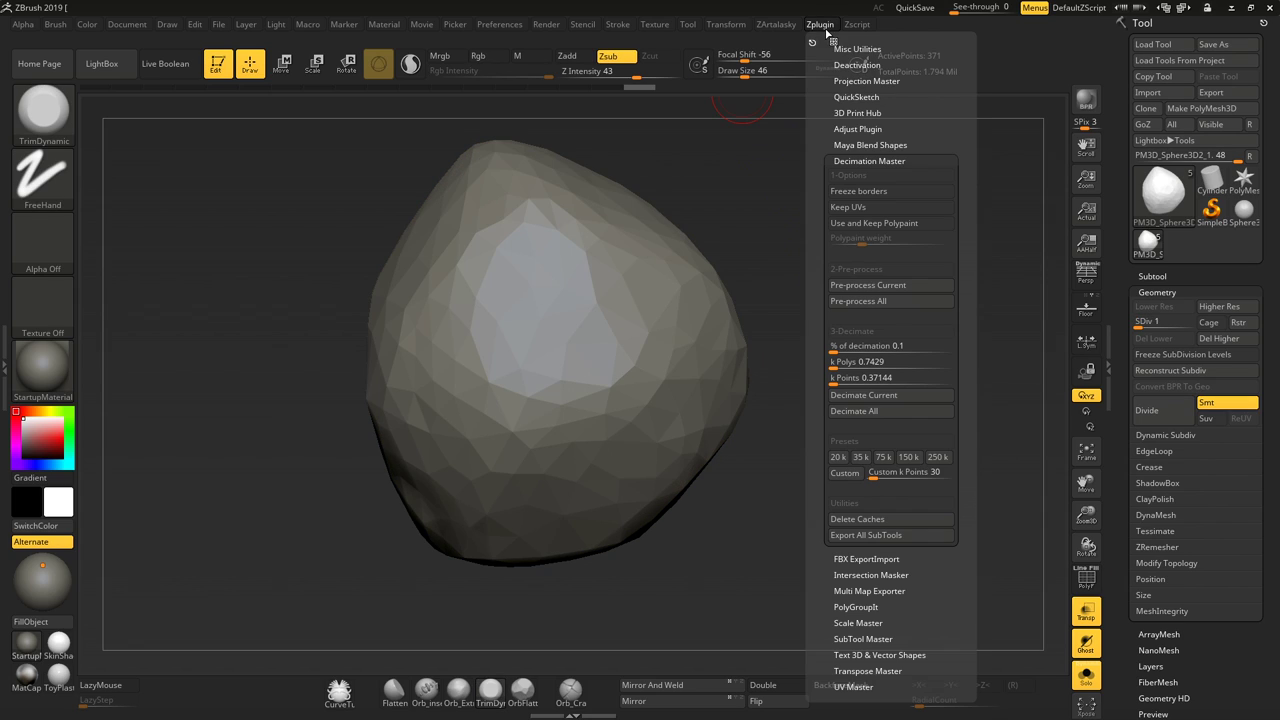
{"action": "left_click", "coordinate": [869, 161]}
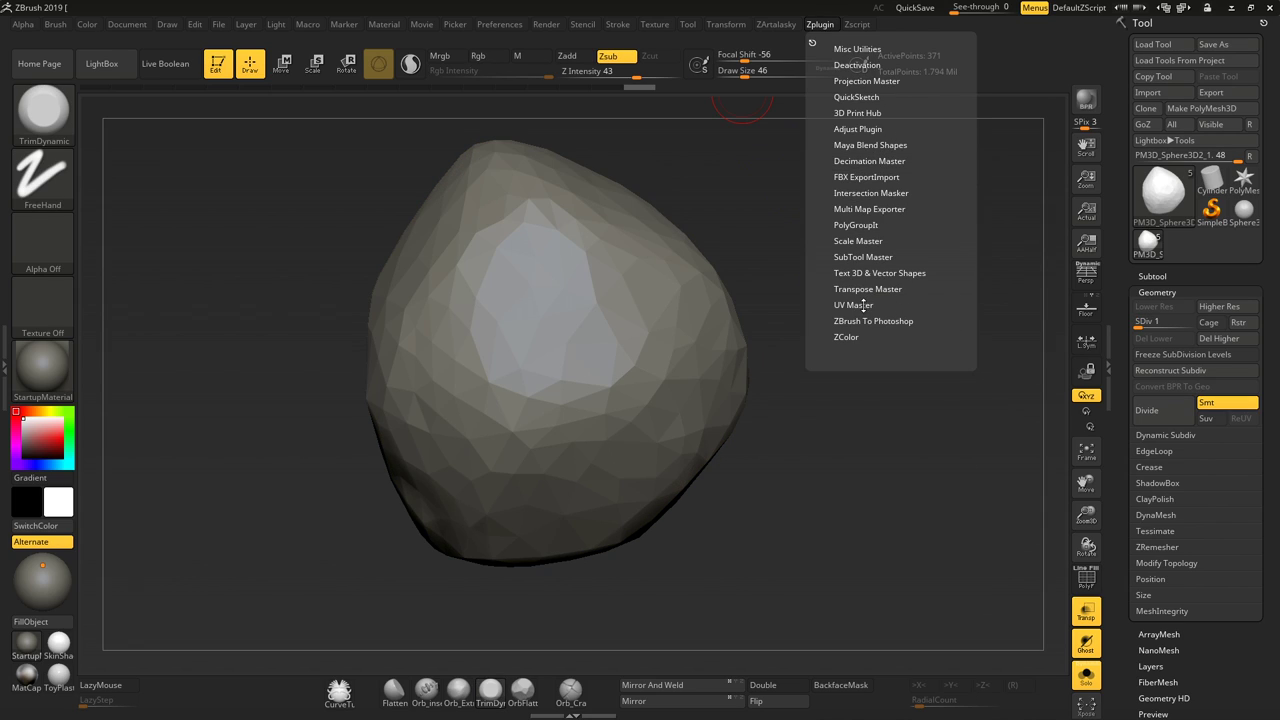
{"action": "left_click", "coordinate": [862, 305]}
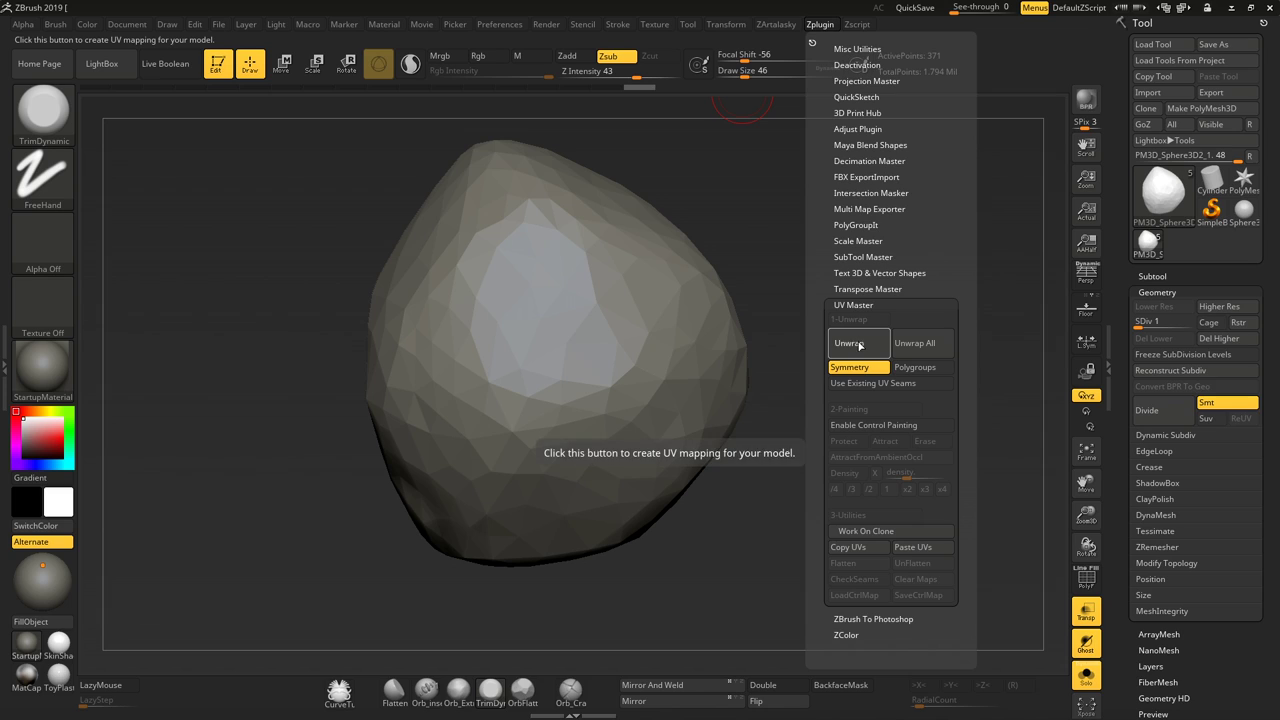
{"action": "left_click", "coordinate": [850, 343]}
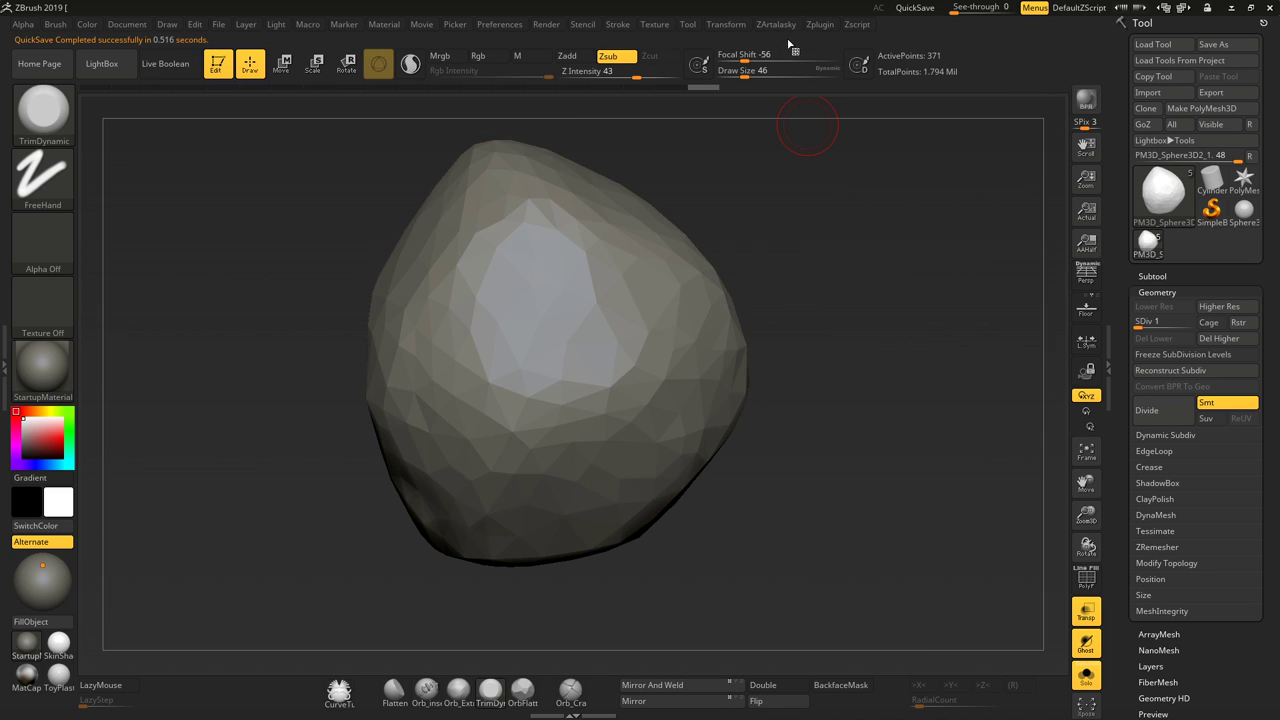
{"action": "left_click", "coordinate": [817, 24]}
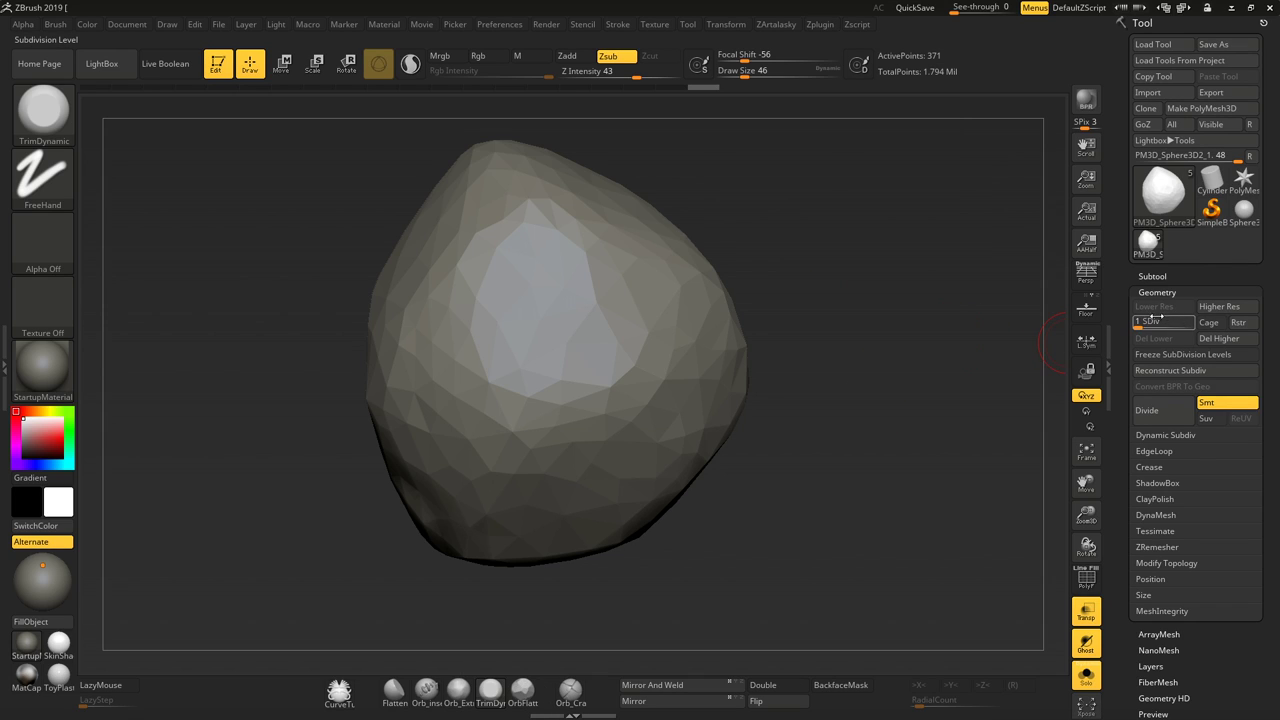
{"action": "mouse_move", "coordinate": [1140, 322]}
{"action": "left_mouse_down"}
{"action": "mouse_move", "coordinate": [1178, 322]}
{"action": "mouse_move", "coordinate": [1138, 322]}
{"action": "left_mouse_up"}
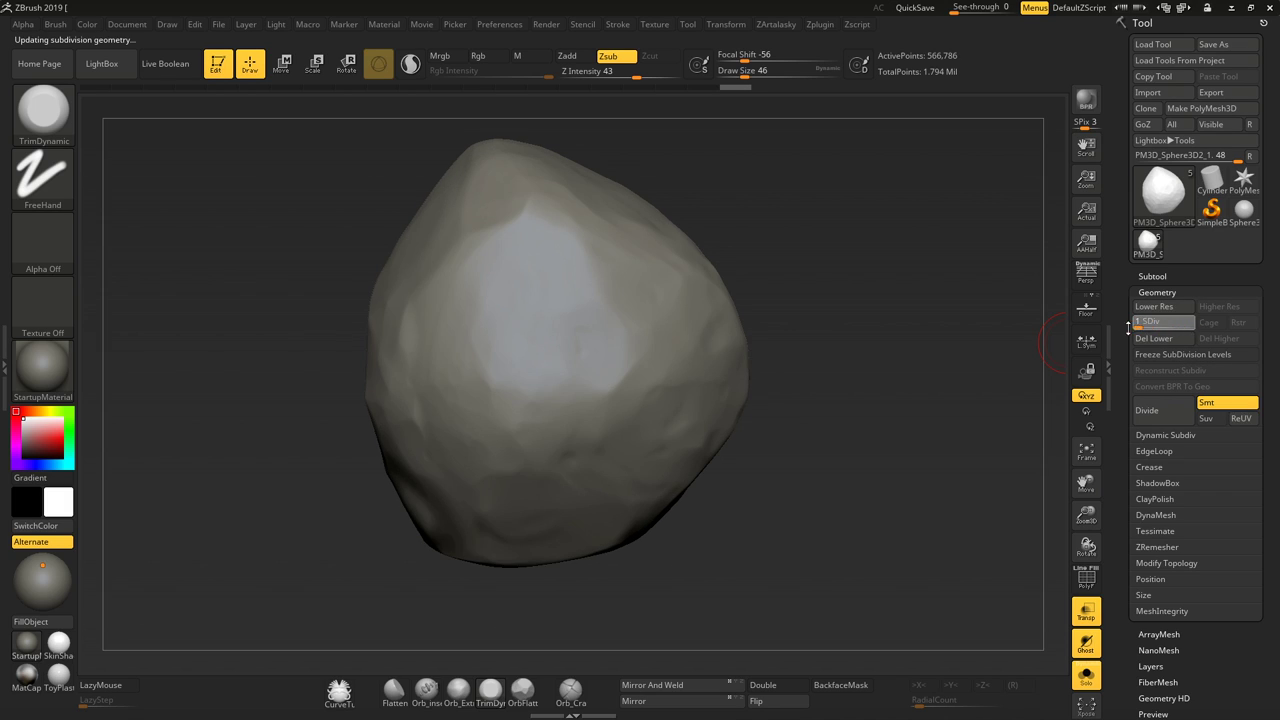
Check the flat UV layout with Morph UV, restore the 3D rock, and open the export dialog
{"action": "left_click_drag", "start_coordinate": [1267, 248], "coordinate": [1257, 194]}
{"action": "left_click_drag", "start_coordinate": [1215, 486], "coordinate": [1204, 398]}
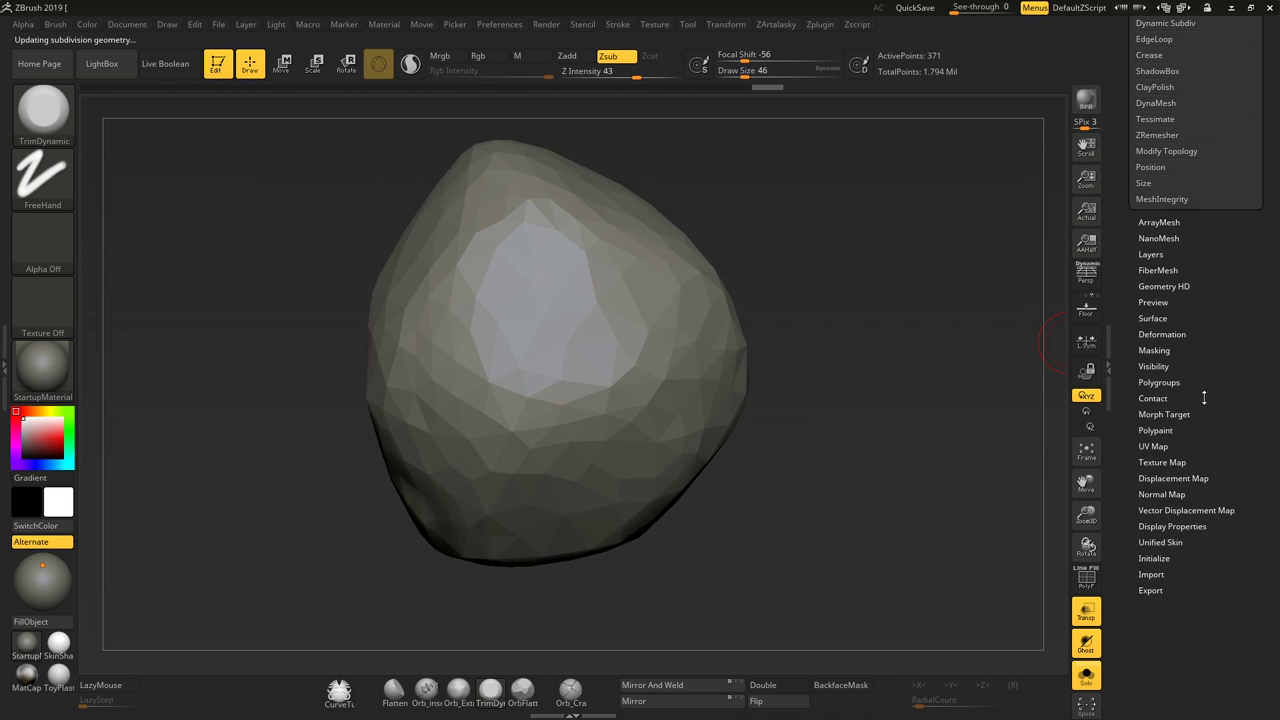
{"action": "left_click", "coordinate": [1152, 446]}
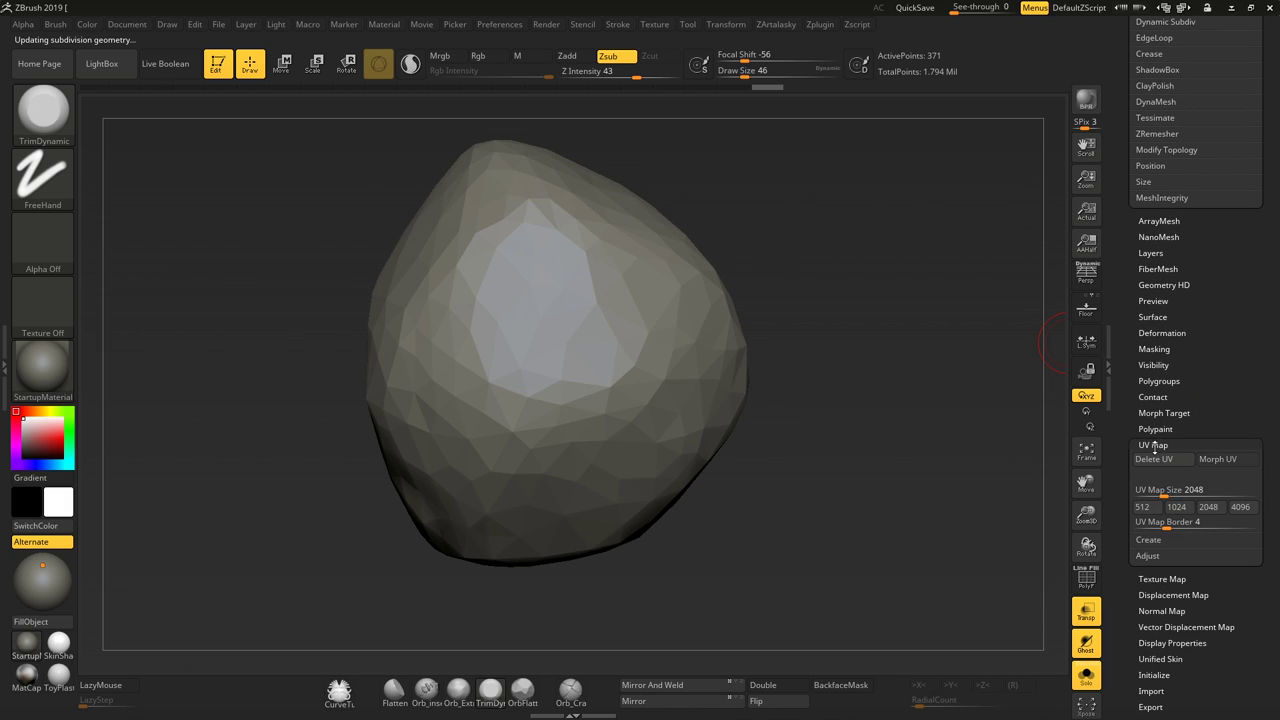
{"action": "left_click", "coordinate": [1216, 460]}
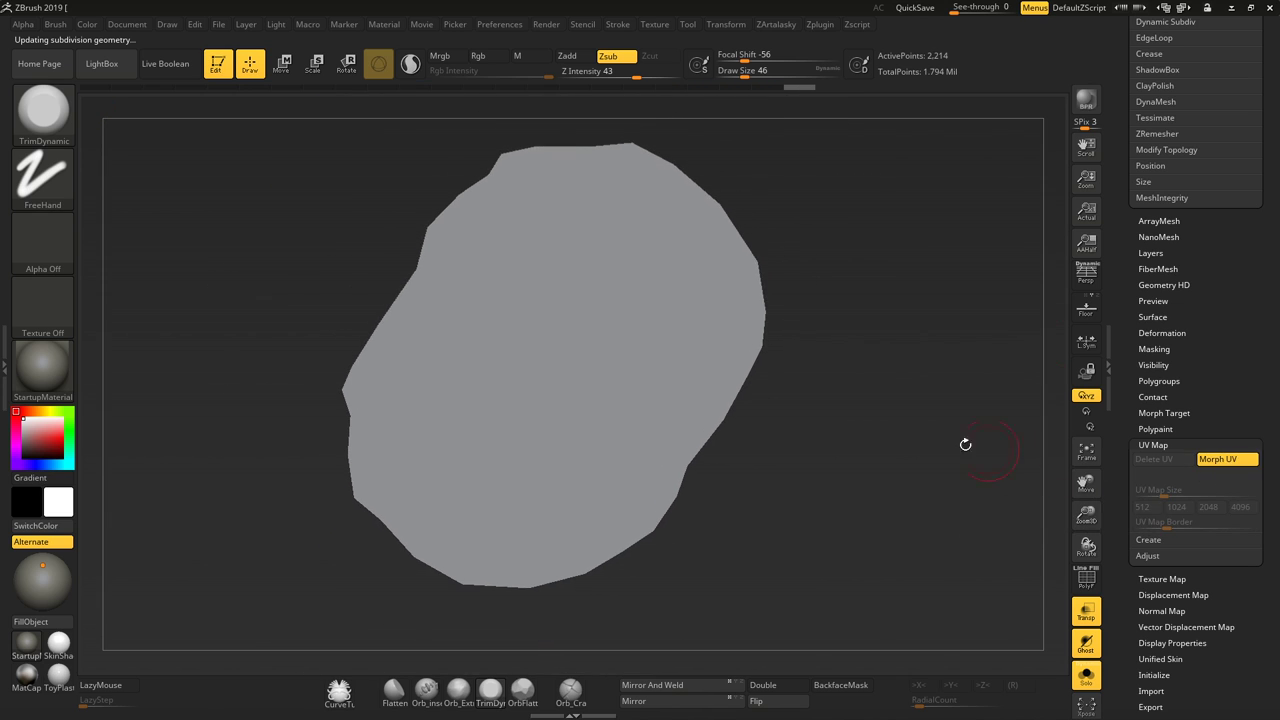
{"action": "key", "text": "shift+f"}
{"action": "mouse_move", "coordinate": [854, 420]}
{"action": "left_mouse_down"}
{"action": "mouse_move", "coordinate": [742, 428]}
{"action": "mouse_move", "coordinate": [853, 432]}
{"action": "left_mouse_up"}
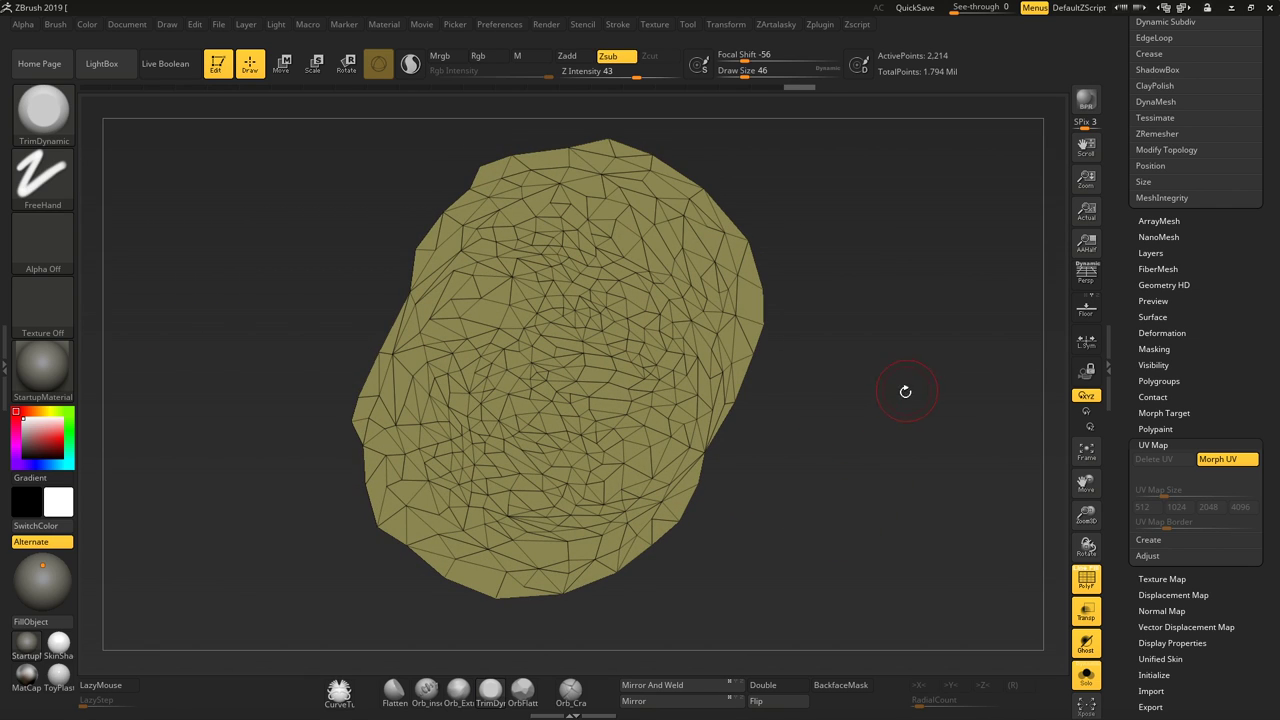
{"action": "key", "text": "shift+f"}
{"action": "left_click", "coordinate": [1212, 462]}
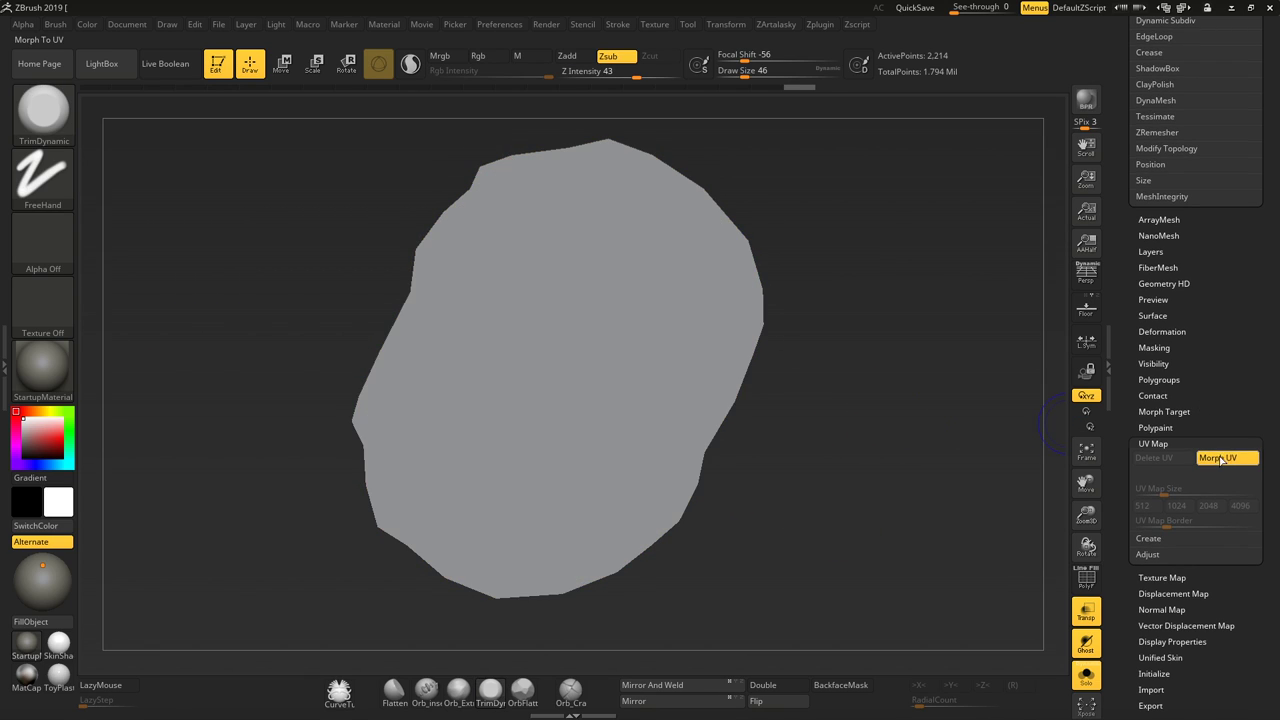
{"action": "scroll", "coordinate": [1183, 357], "scroll_direction": "up", "scroll_amount": 5}
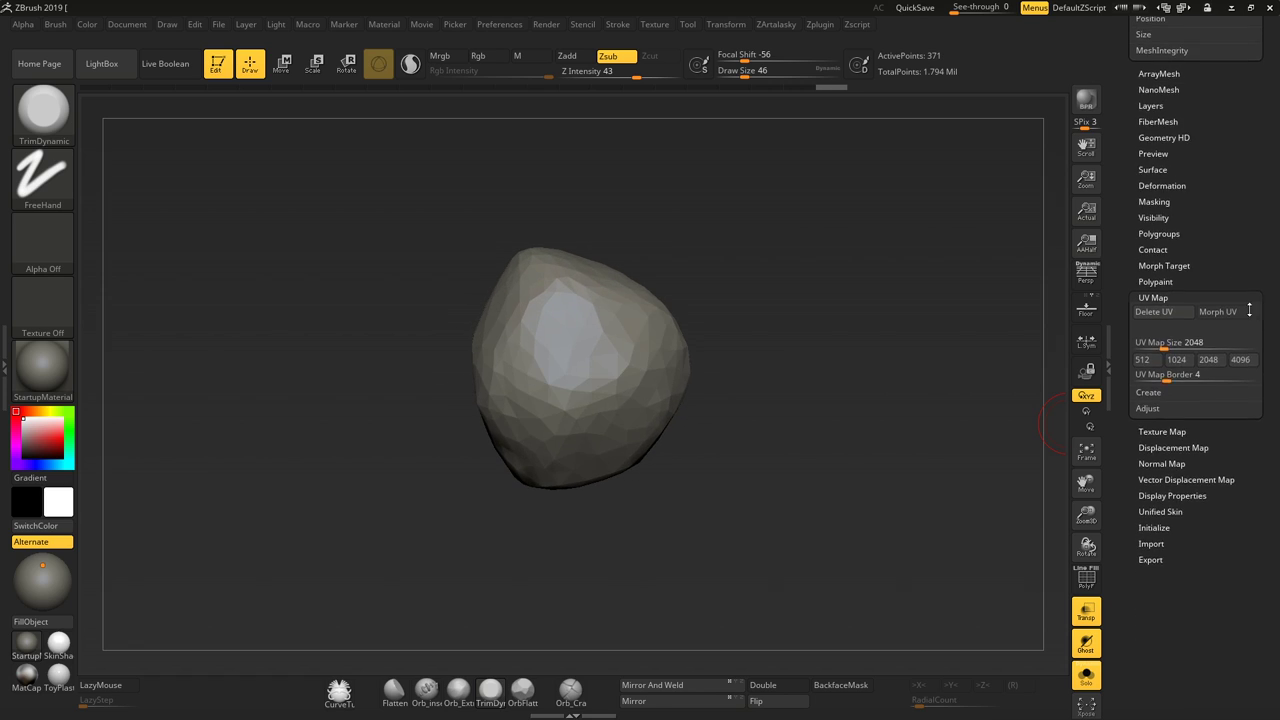
{"action": "left_click", "coordinate": [1227, 93]}
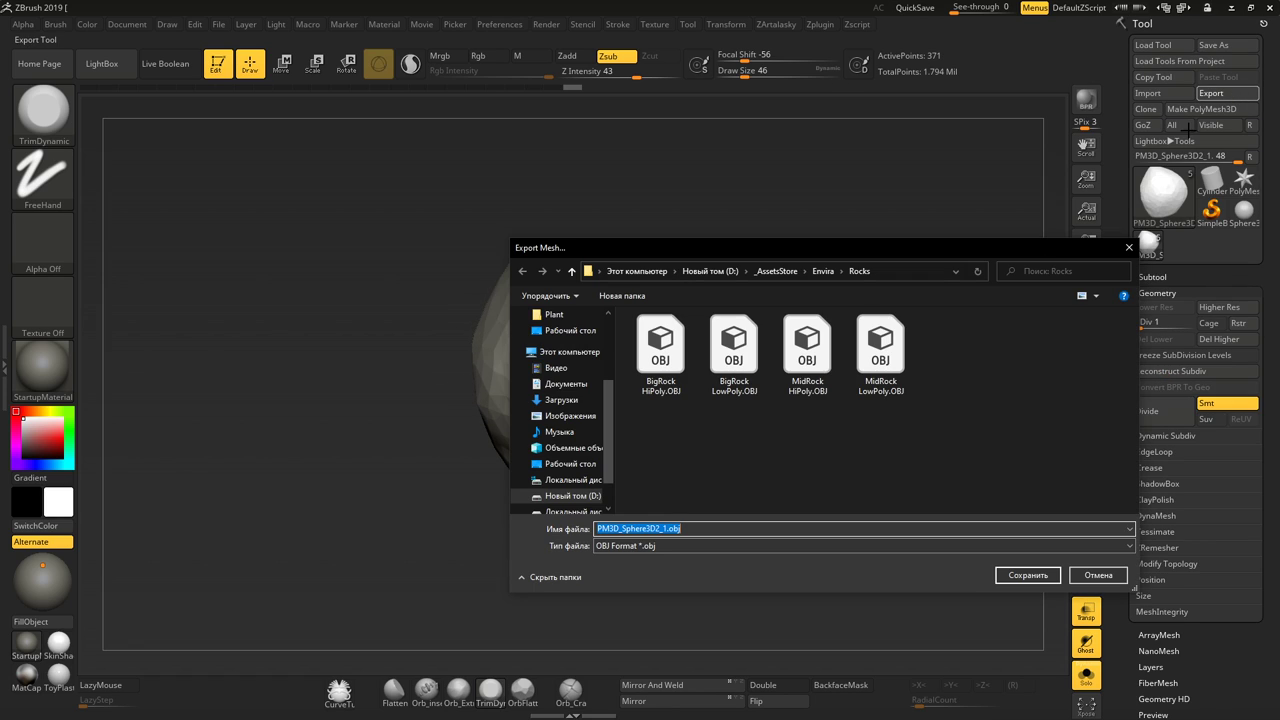
Export the rock over MidRock LowPoly.OBJ, confirming the replacement
{"action": "left_click", "coordinate": [860, 380]}
{"action": "left_click", "coordinate": [1027, 575]}
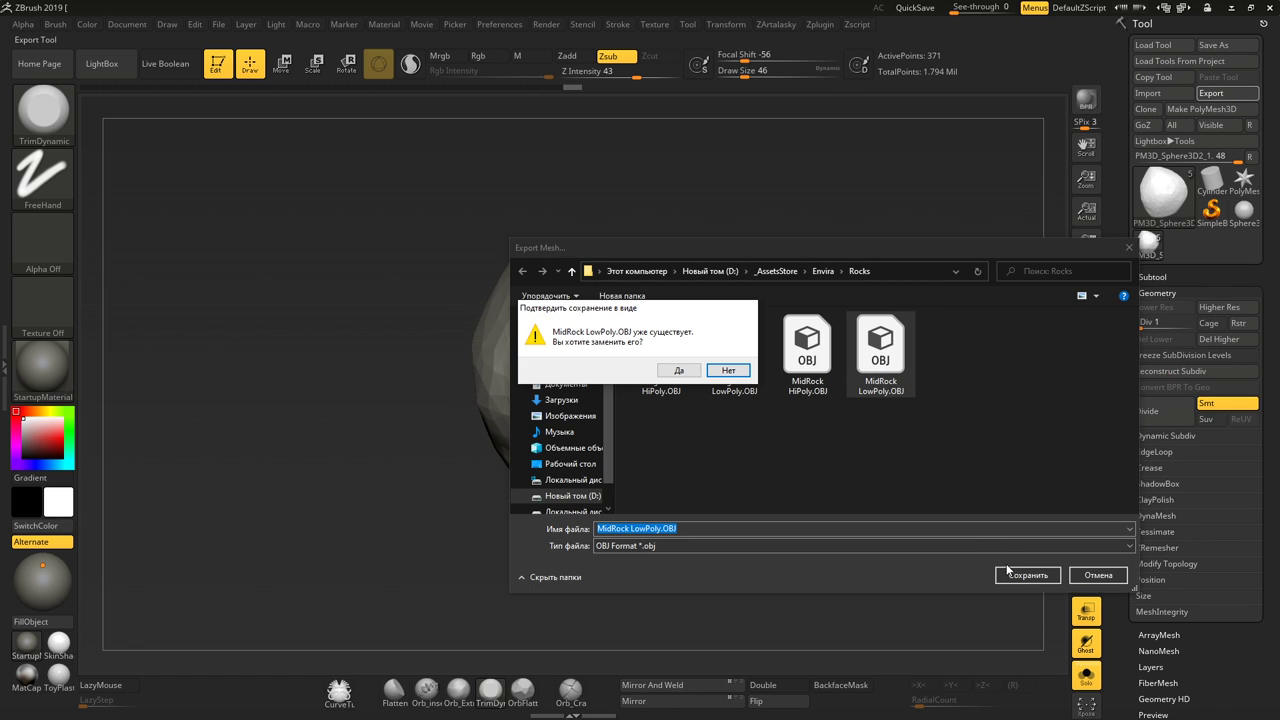
{"action": "left_click", "coordinate": [677, 371]}
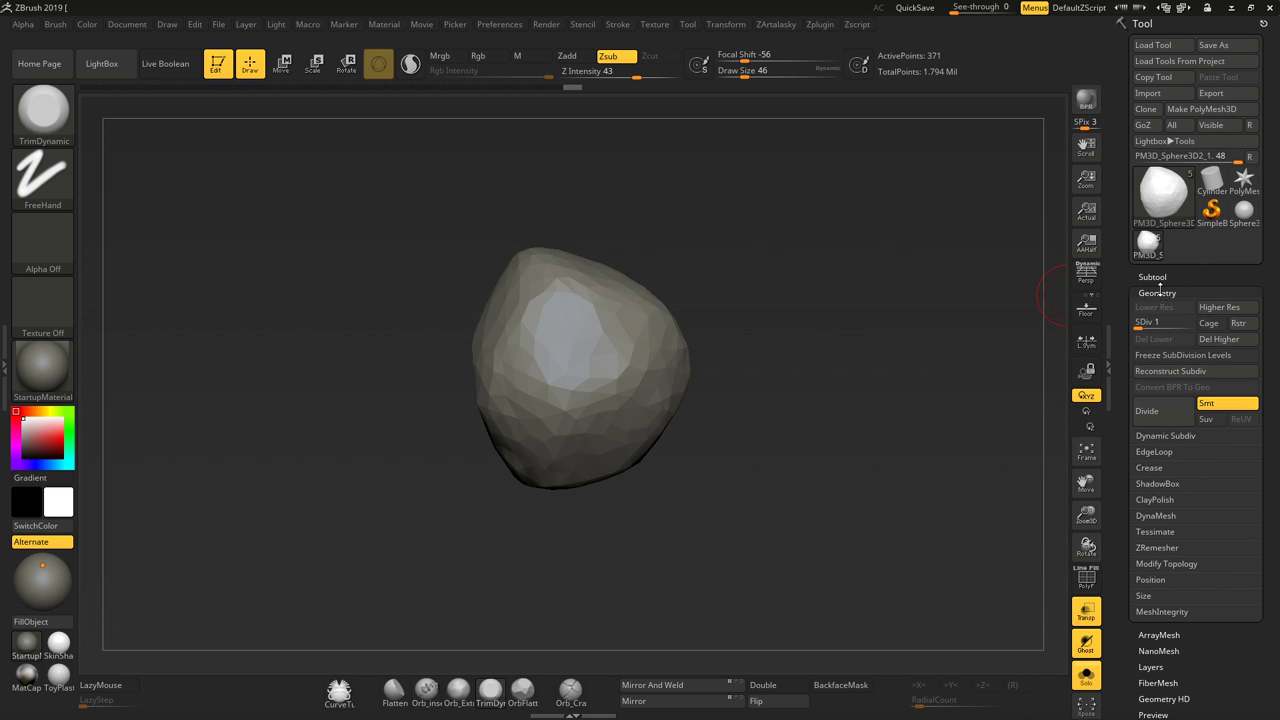
Select the PM3D_Sphere3D3 subtool and drop it to its lowest subdivision with Shift+D
{"action": "left_click", "coordinate": [1157, 283]}
{"action": "left_click", "coordinate": [1154, 452]}
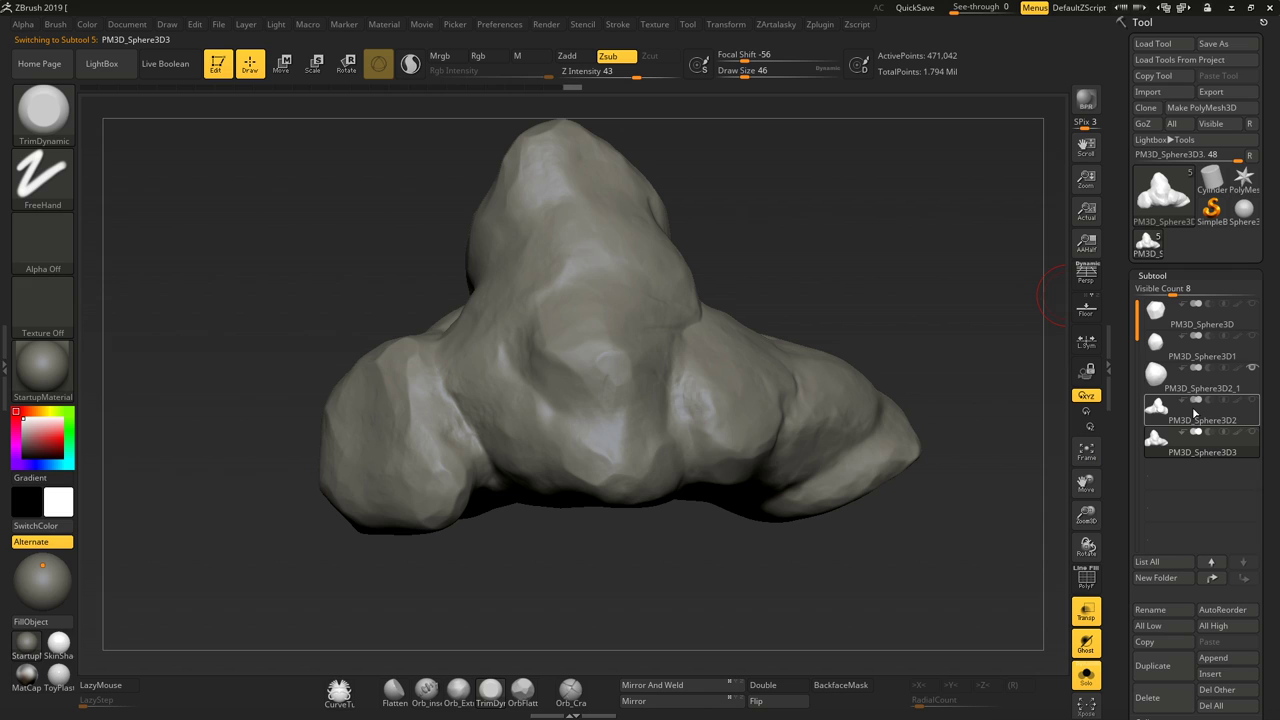
{"action": "left_click_drag", "start_coordinate": [900, 300], "coordinate": [805, 108]}
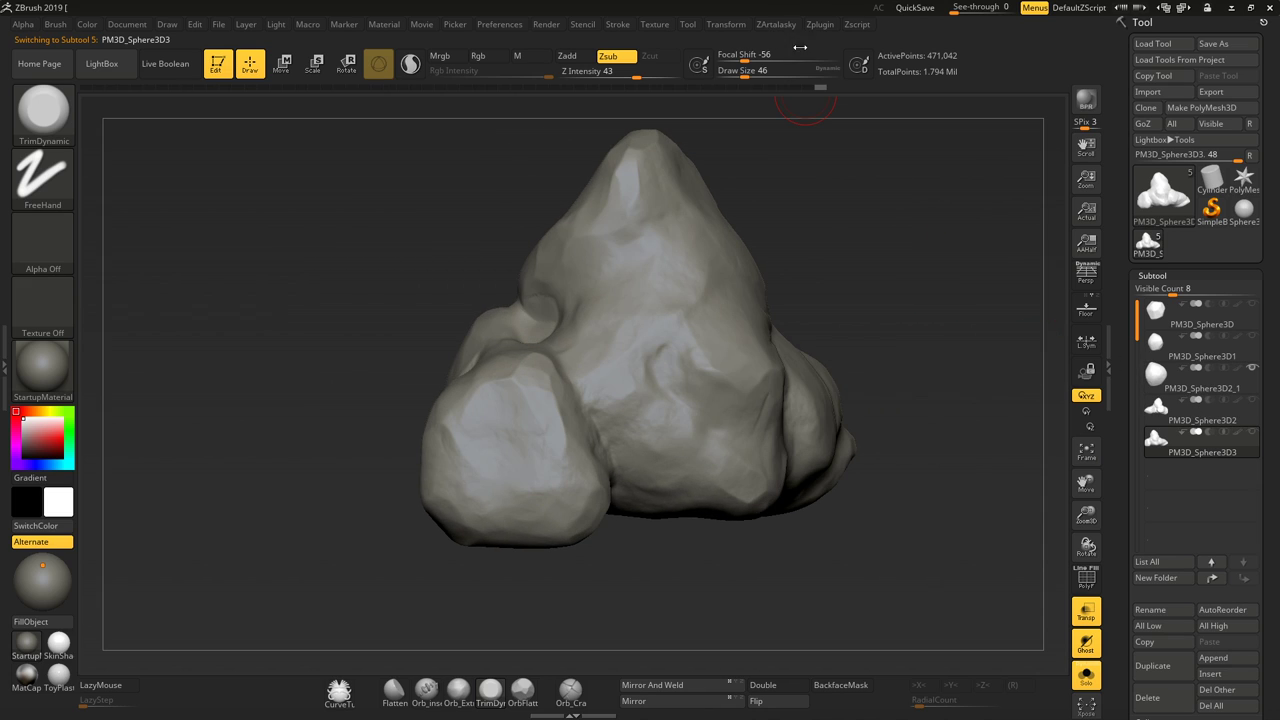
{"action": "key", "text": "shift+d"}
{"action": "key", "text": "shift+d"}
{"action": "key", "text": "shift+d"}
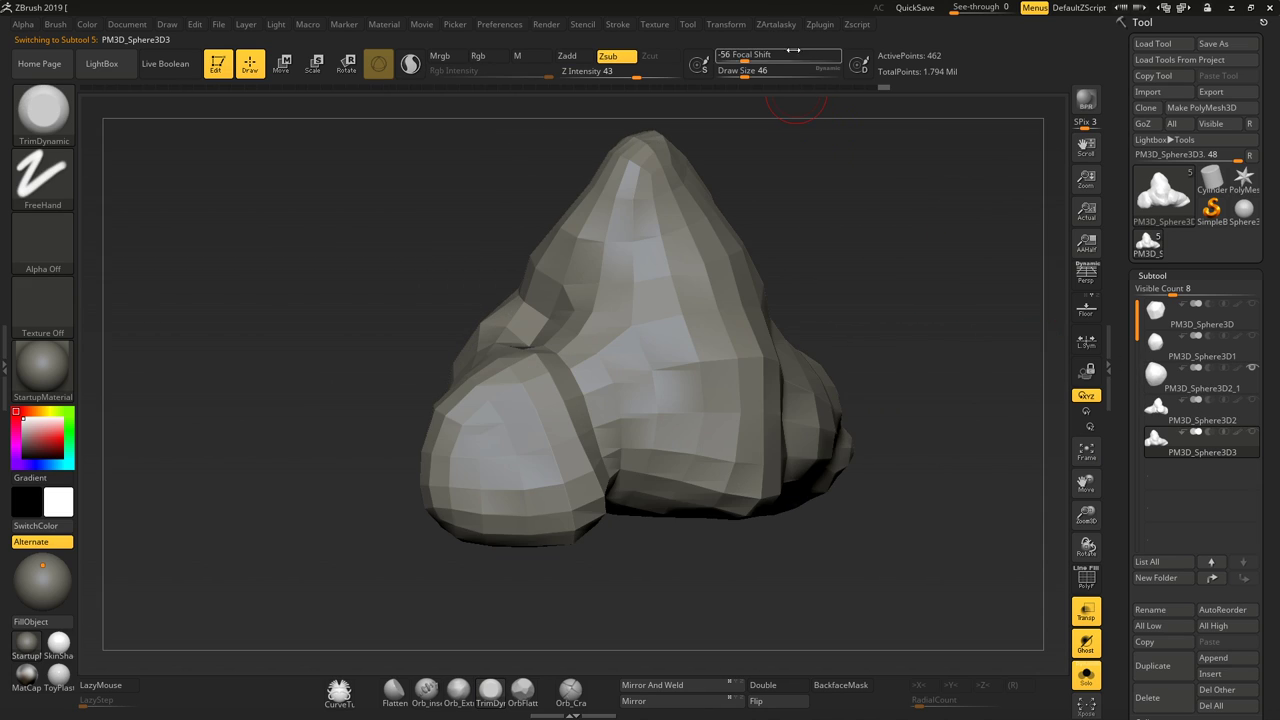
{"action": "left_click_drag", "start_coordinate": [809, 127], "coordinate": [802, 169]}
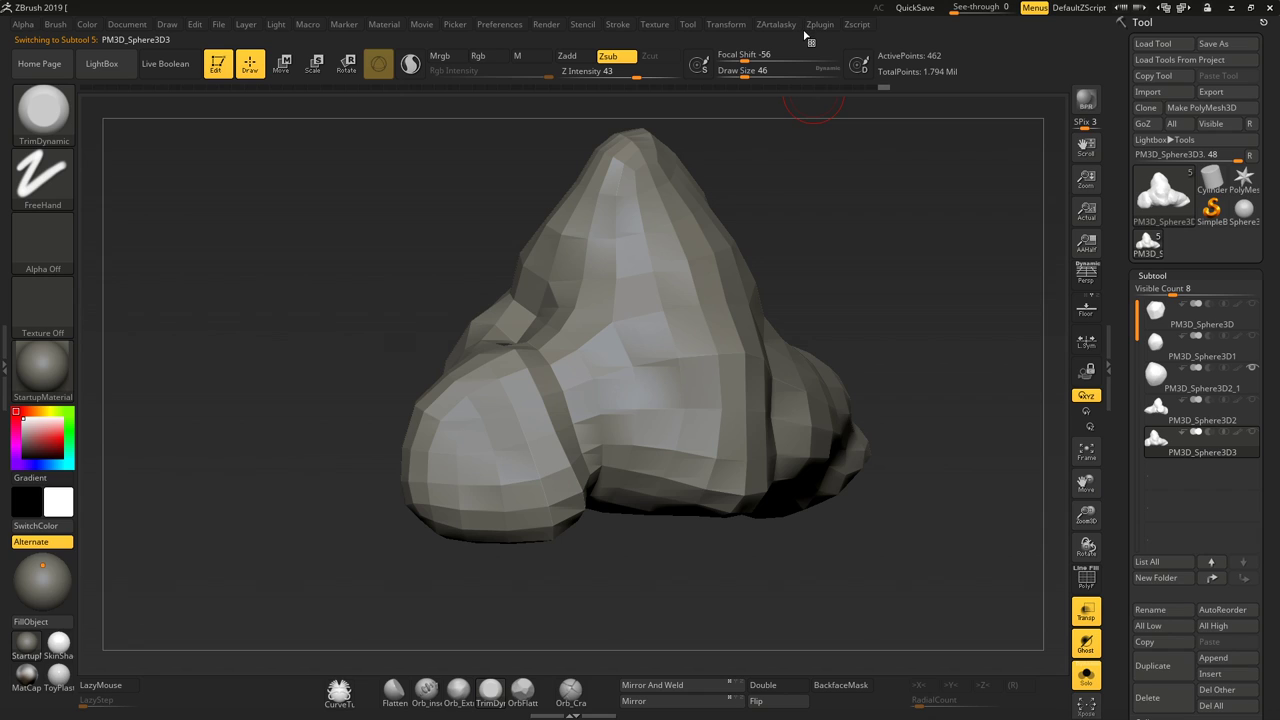
Unwrap PM3D_Sphere3D3's UVs, inspect the single island with Morph UV, then undo back to 3D
{"action": "left_click", "coordinate": [813, 26]}
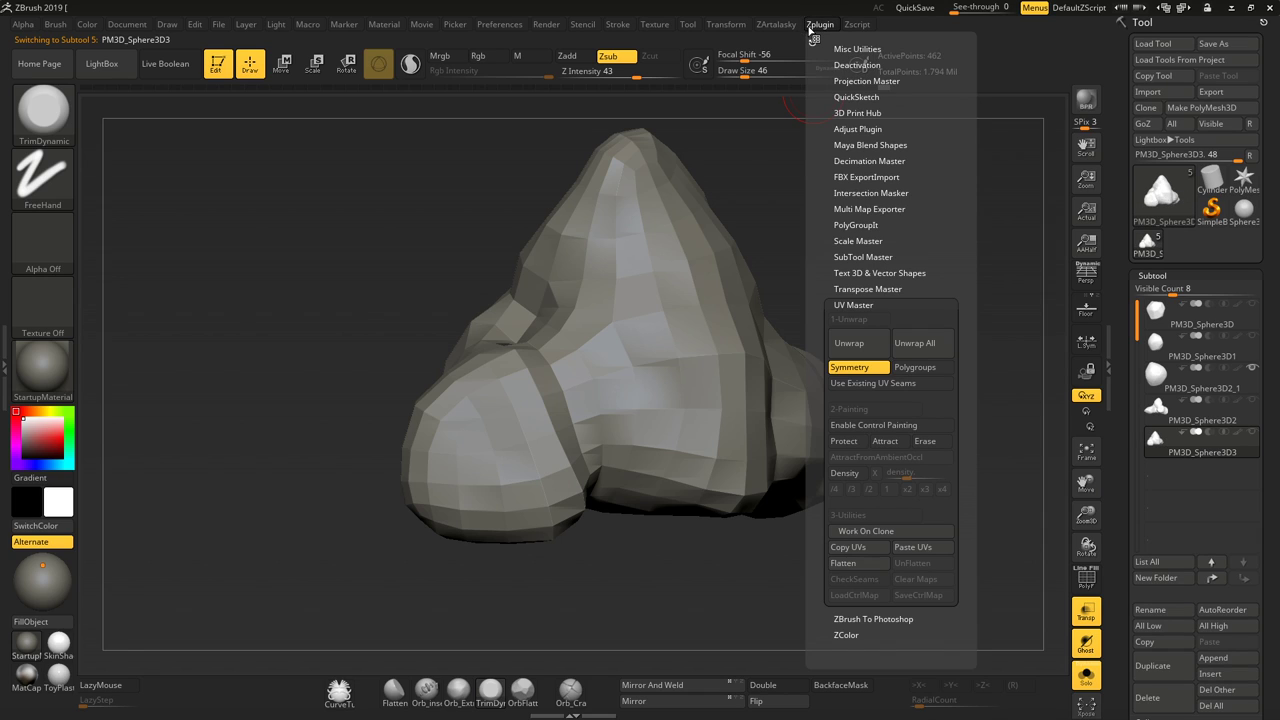
{"action": "left_click", "coordinate": [862, 343]}
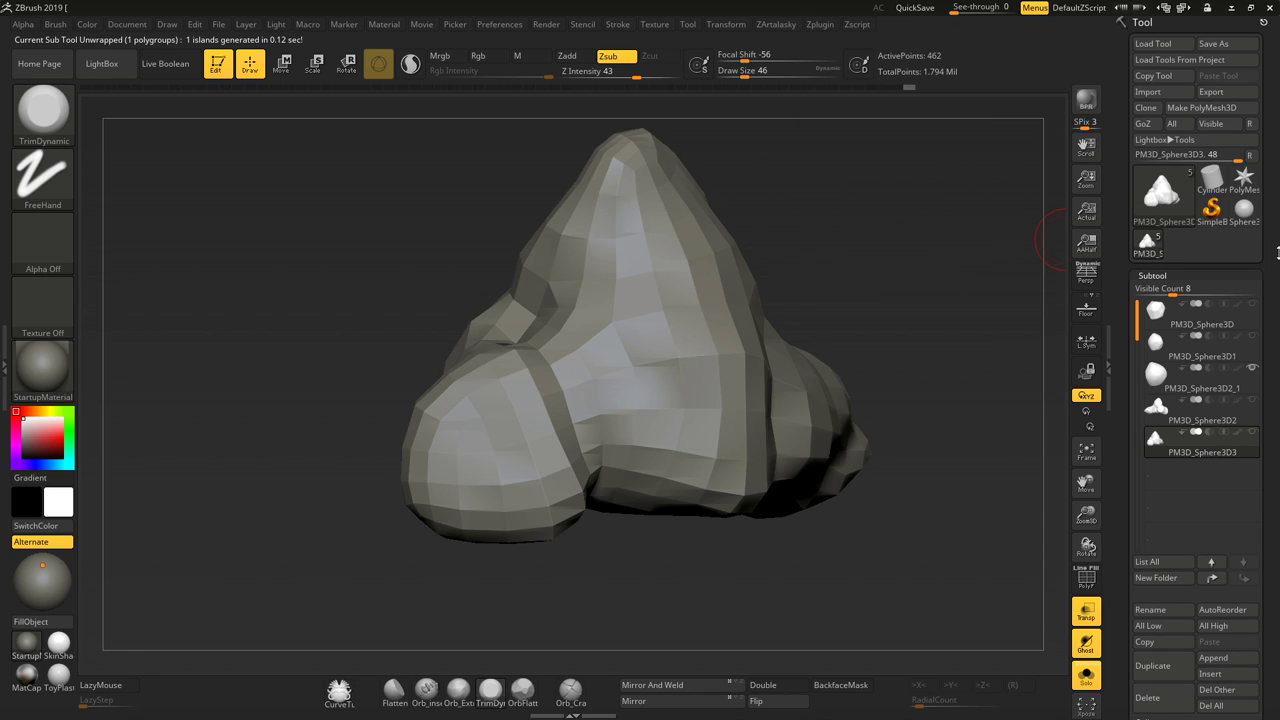
{"action": "scroll", "coordinate": [1278, 252], "scroll_direction": "down", "scroll_amount": 5}
{"action": "scroll", "coordinate": [1278, 260], "scroll_direction": "down", "scroll_amount": 5}
{"action": "scroll", "coordinate": [1278, 283], "scroll_direction": "down", "scroll_amount": 5}
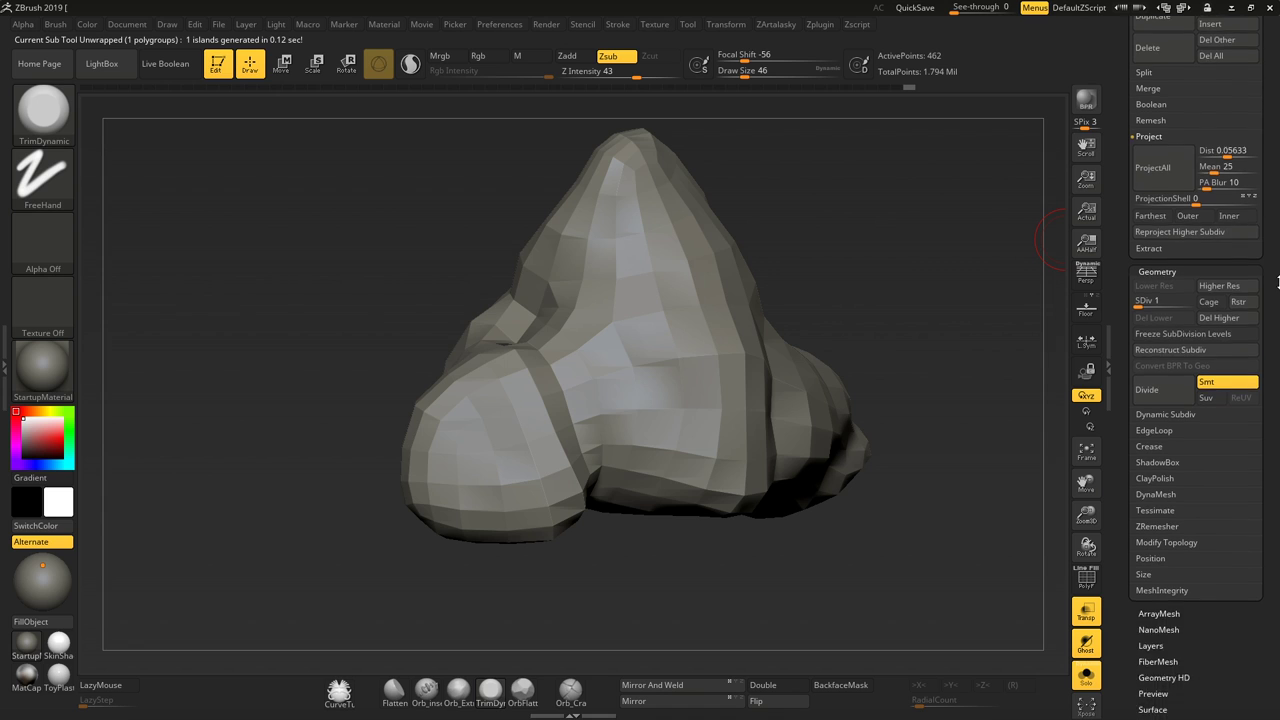
{"action": "scroll", "coordinate": [1278, 283], "scroll_direction": "down", "scroll_amount": 5}
{"action": "left_click", "coordinate": [1192, 380]}
{"action": "left_click", "coordinate": [1193, 406]}
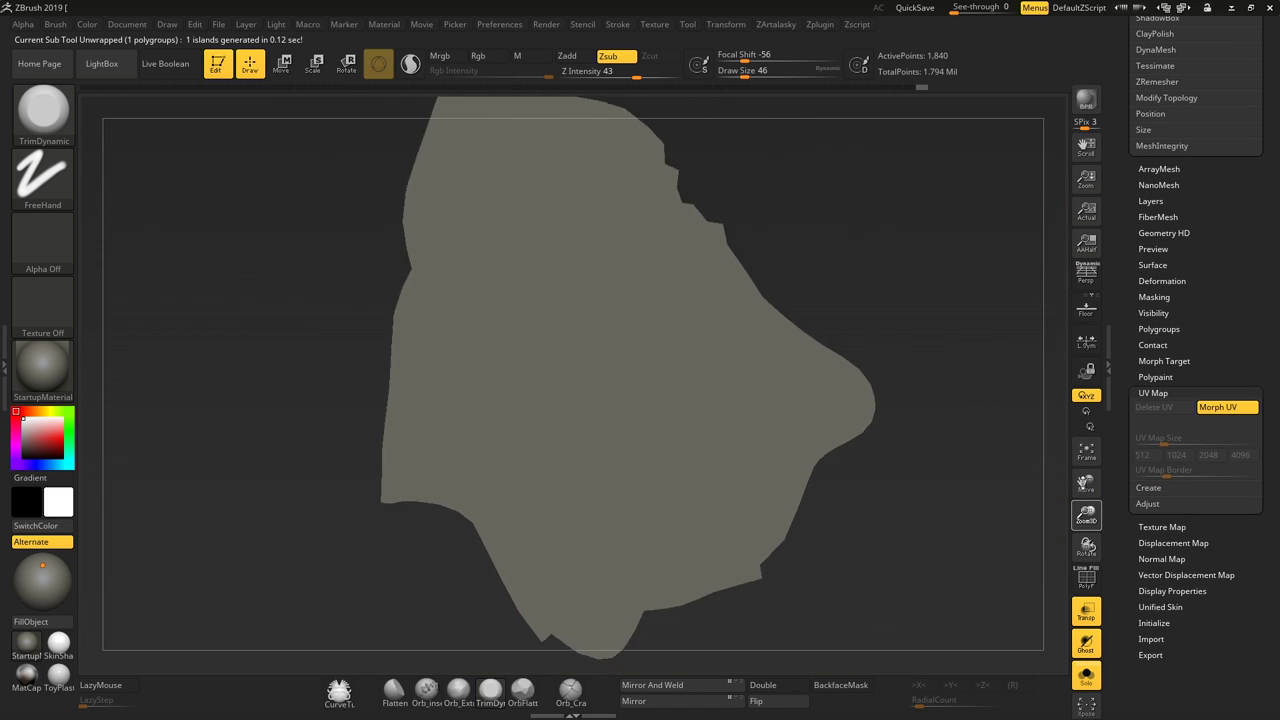
{"action": "key", "text": "shift+f"}
{"action": "key", "text": "shift+f"}
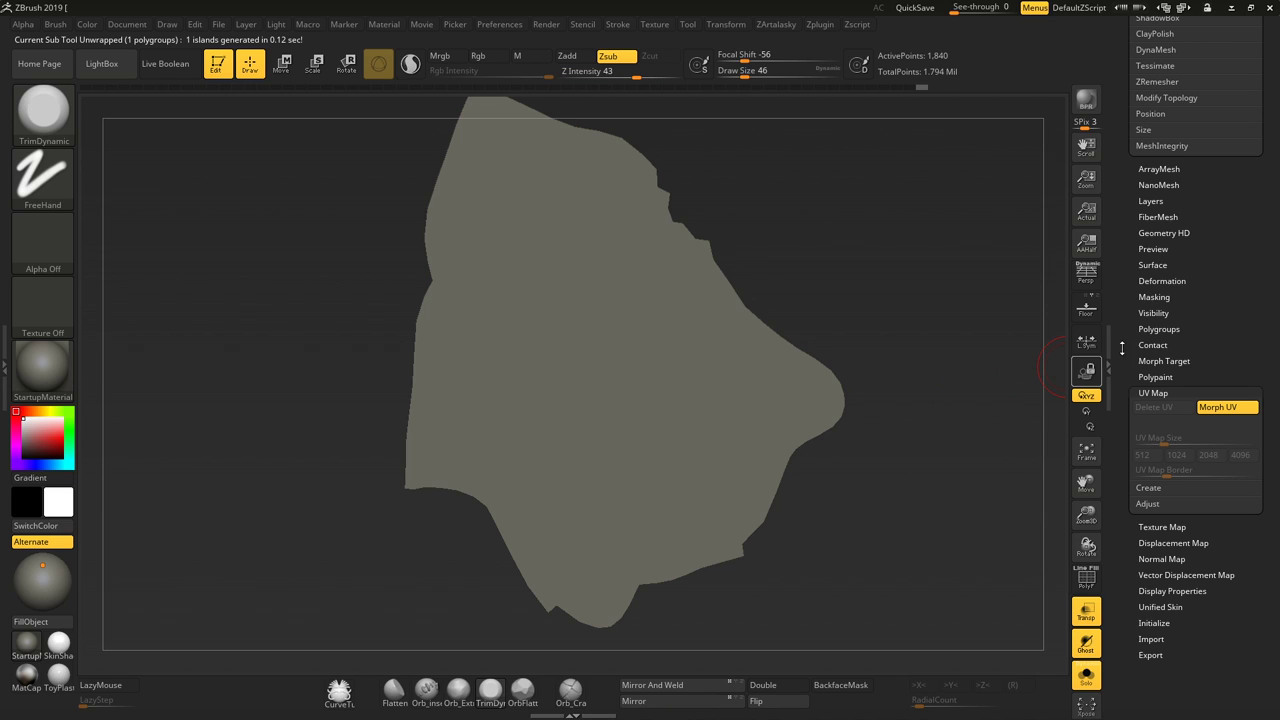
{"action": "scroll", "coordinate": [1122, 347], "scroll_direction": "up", "scroll_amount": 10}
{"action": "key", "text": "ctrl+z"}
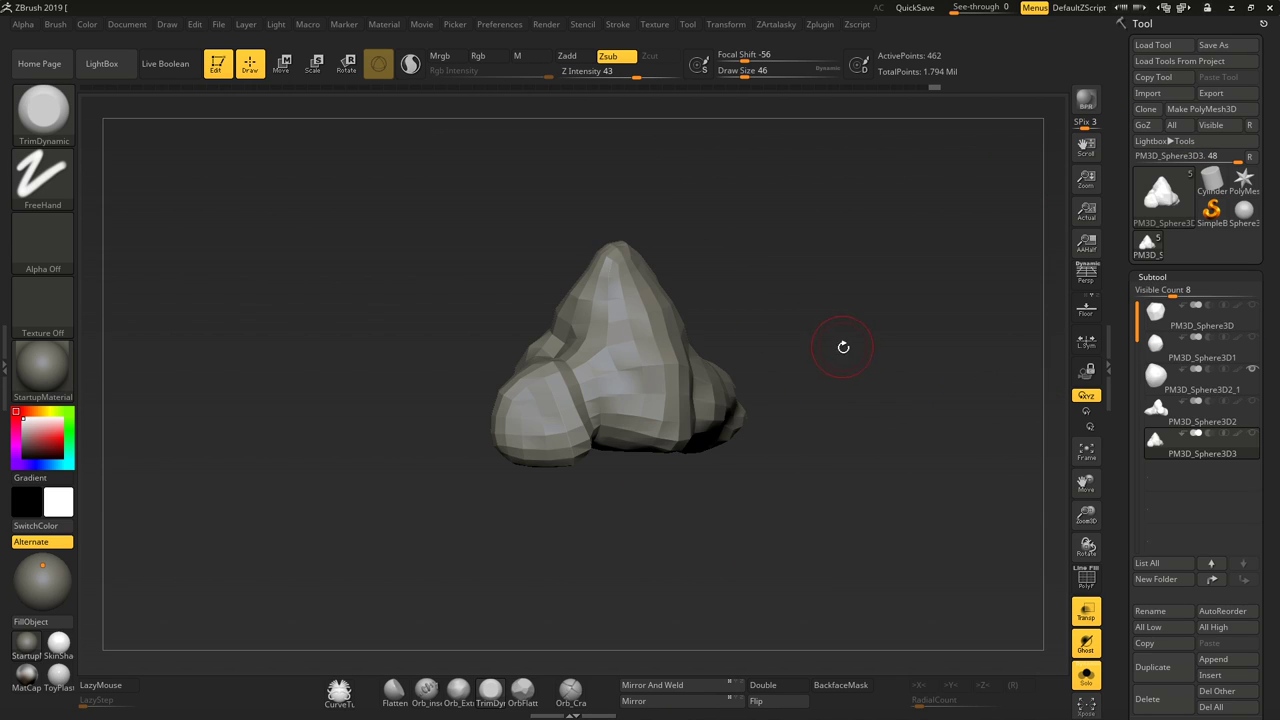
Import BigRock HiPoly.OBJ and BigRock LowPoly.OBJ from the Rocks folder via Import Model
{"action": "left_click_drag", "start_coordinate": [843, 347], "coordinate": [826, 355]}
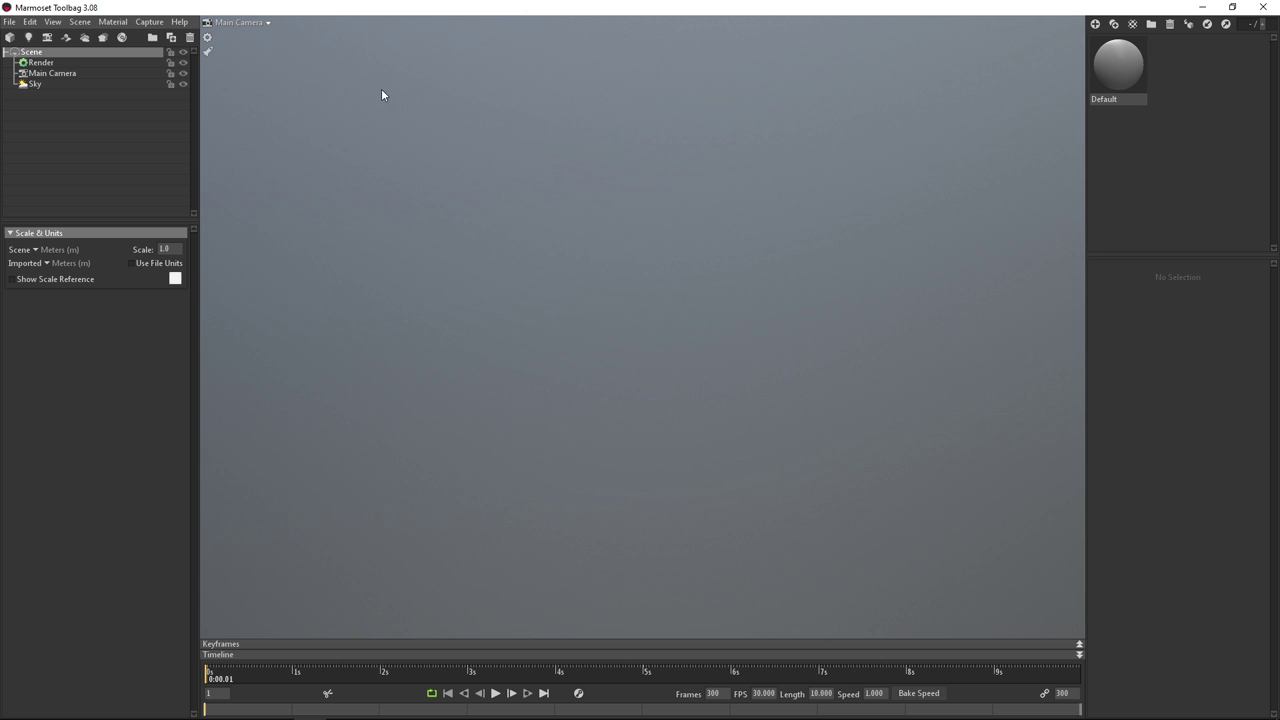
{"action": "key", "text": "ctrl+i"}
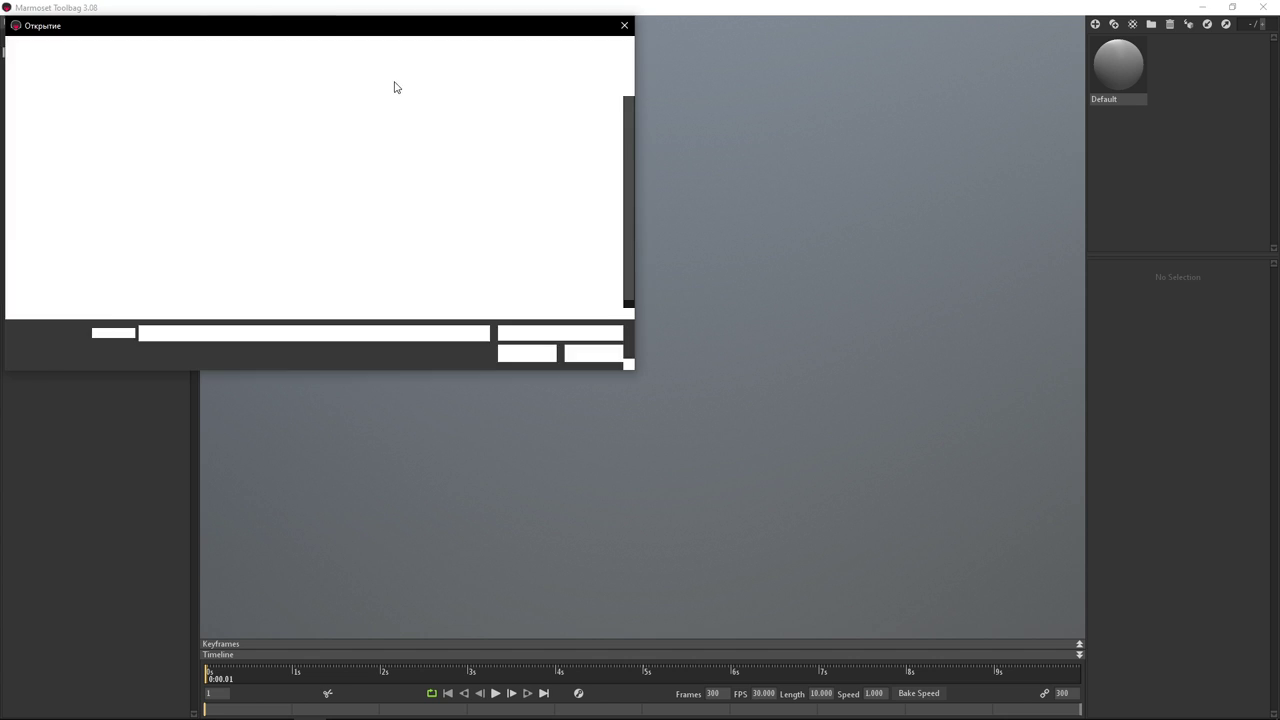
{"action": "left_click_drag", "start_coordinate": [412, 21], "coordinate": [553, 66]}
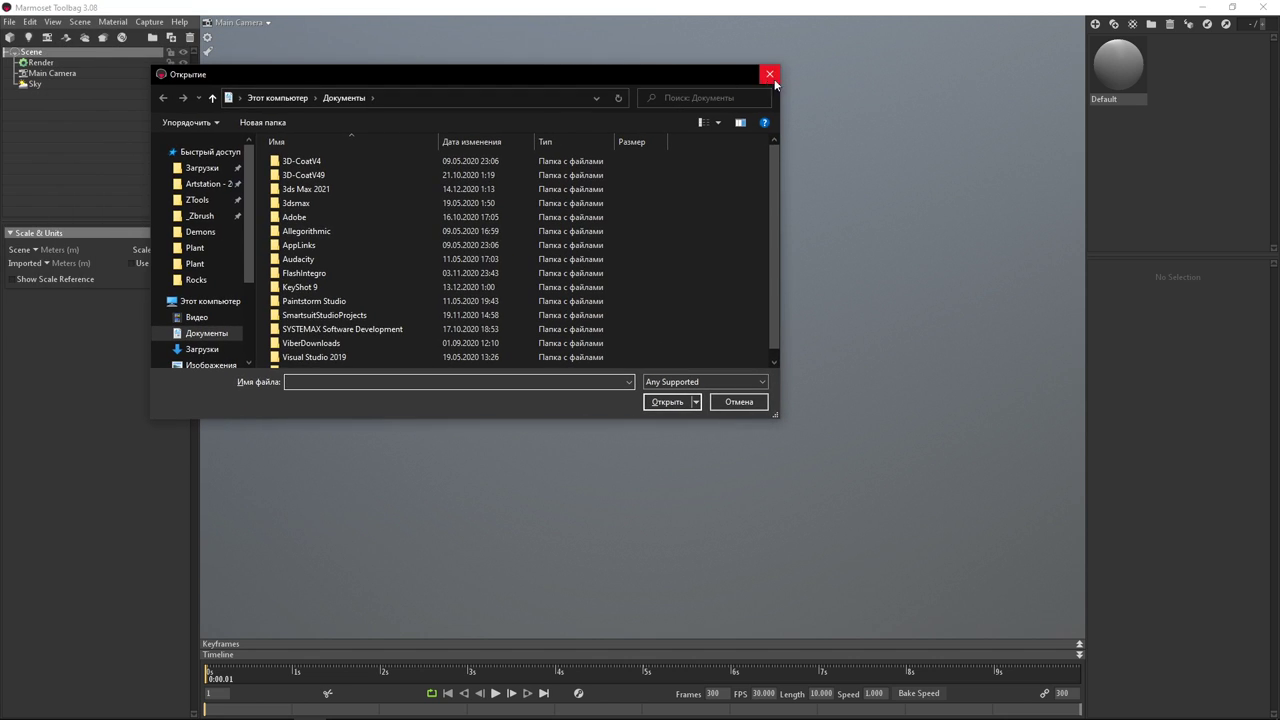
{"action": "left_click", "coordinate": [766, 71]}
{"action": "left_click", "coordinate": [10, 22]}
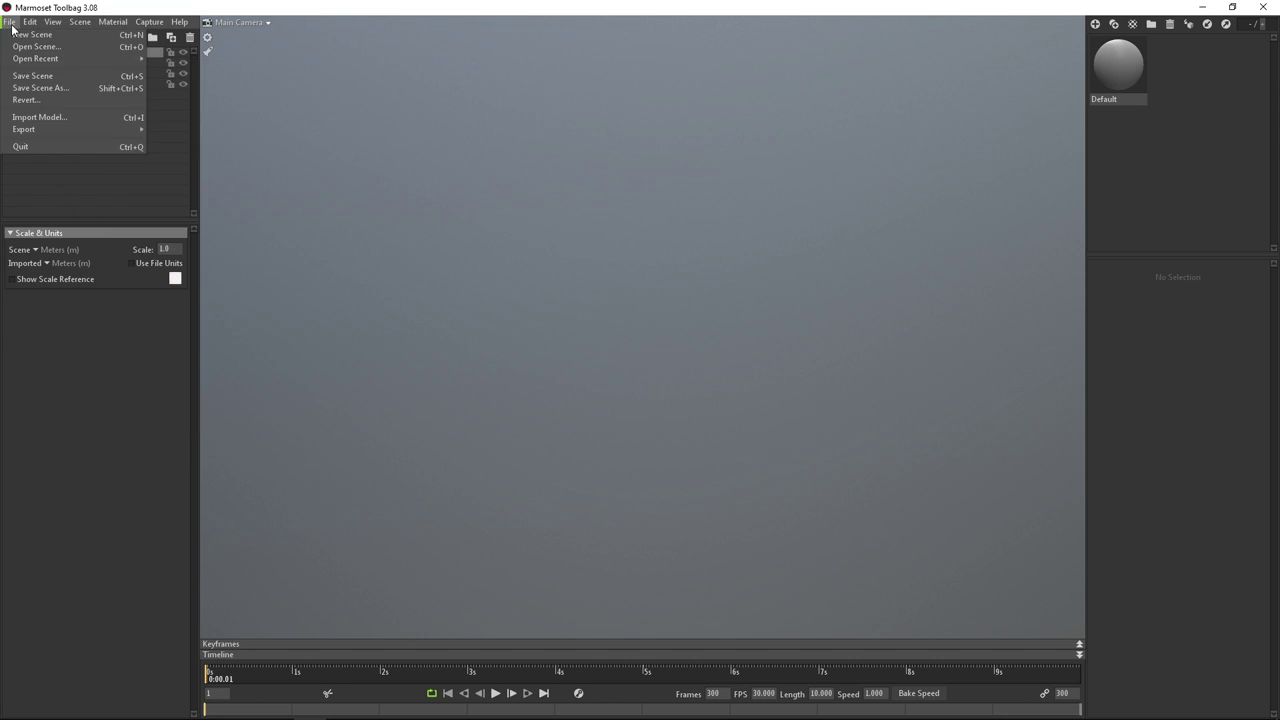
{"action": "left_click", "coordinate": [83, 117]}
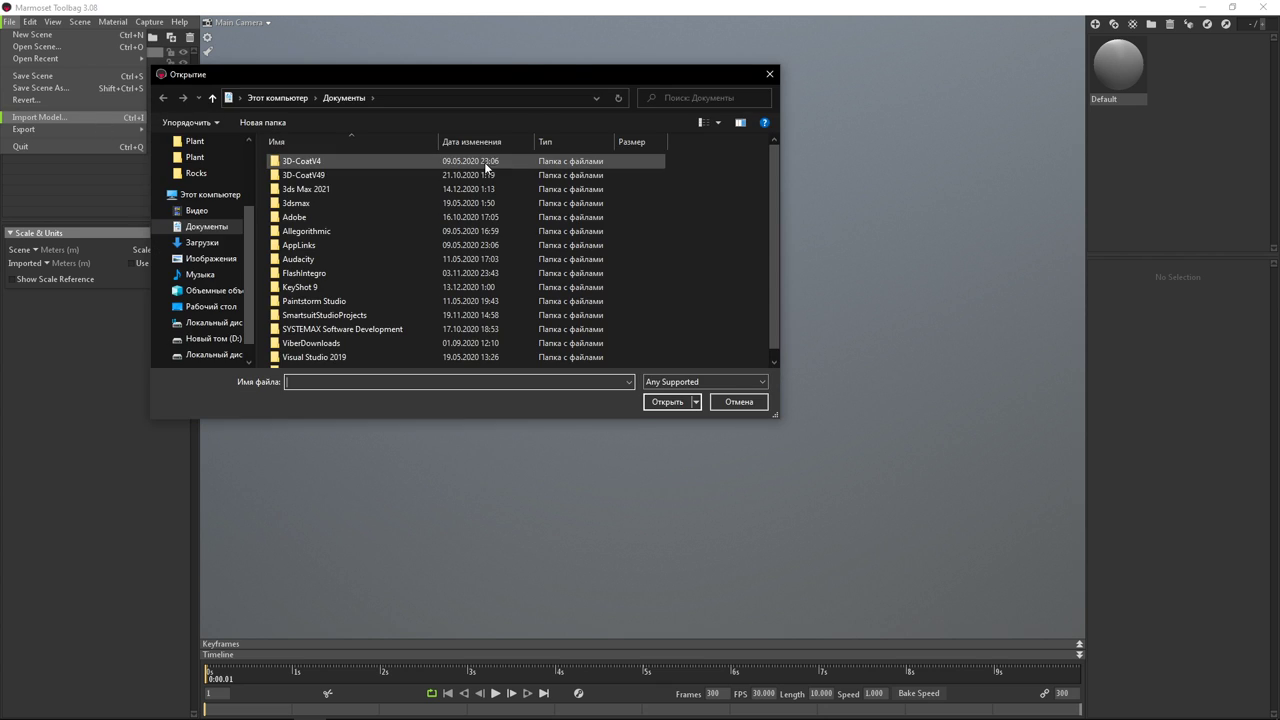
{"action": "left_click", "coordinate": [197, 173]}
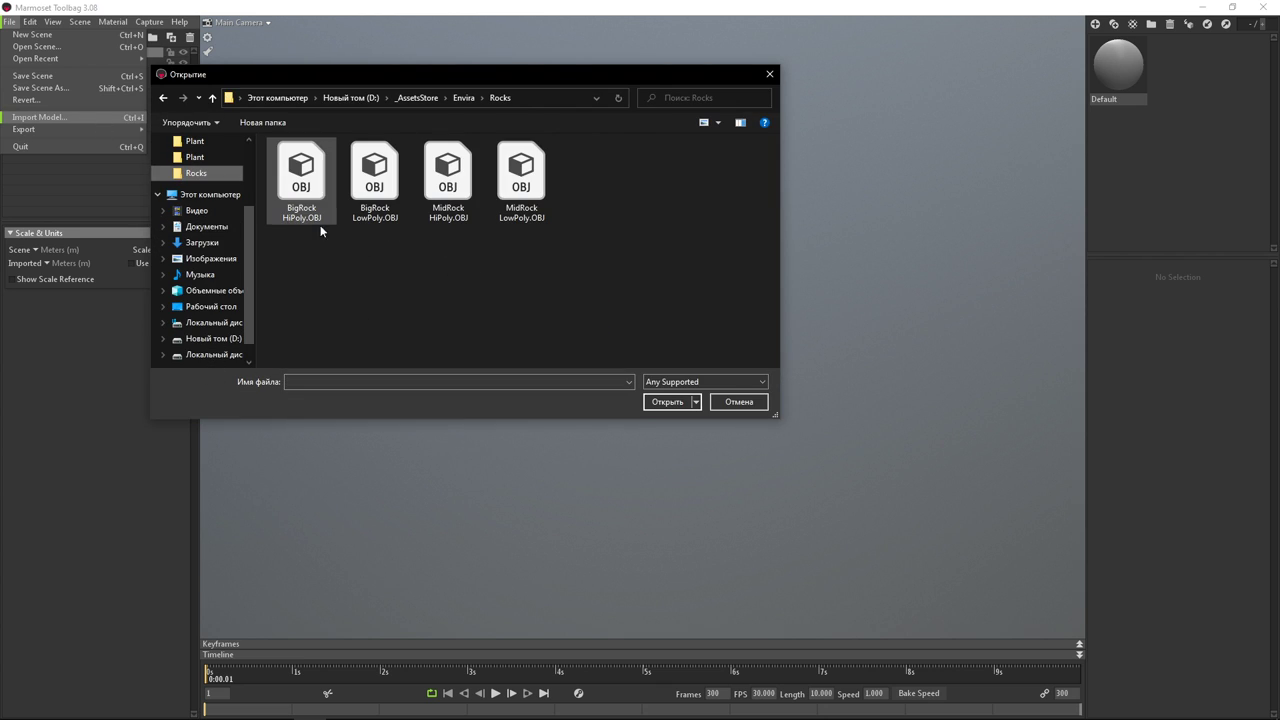
{"action": "left_click_drag", "start_coordinate": [372, 240], "coordinate": [305, 222]}
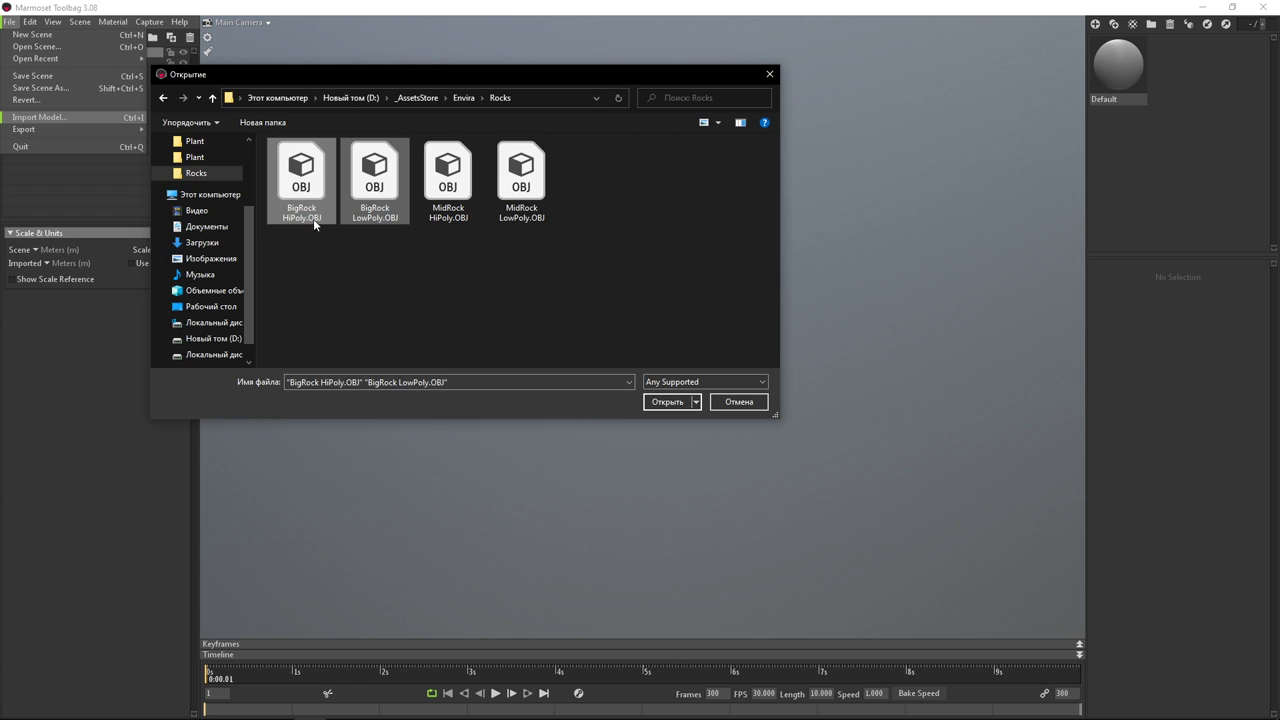
{"action": "left_click", "coordinate": [669, 404]}
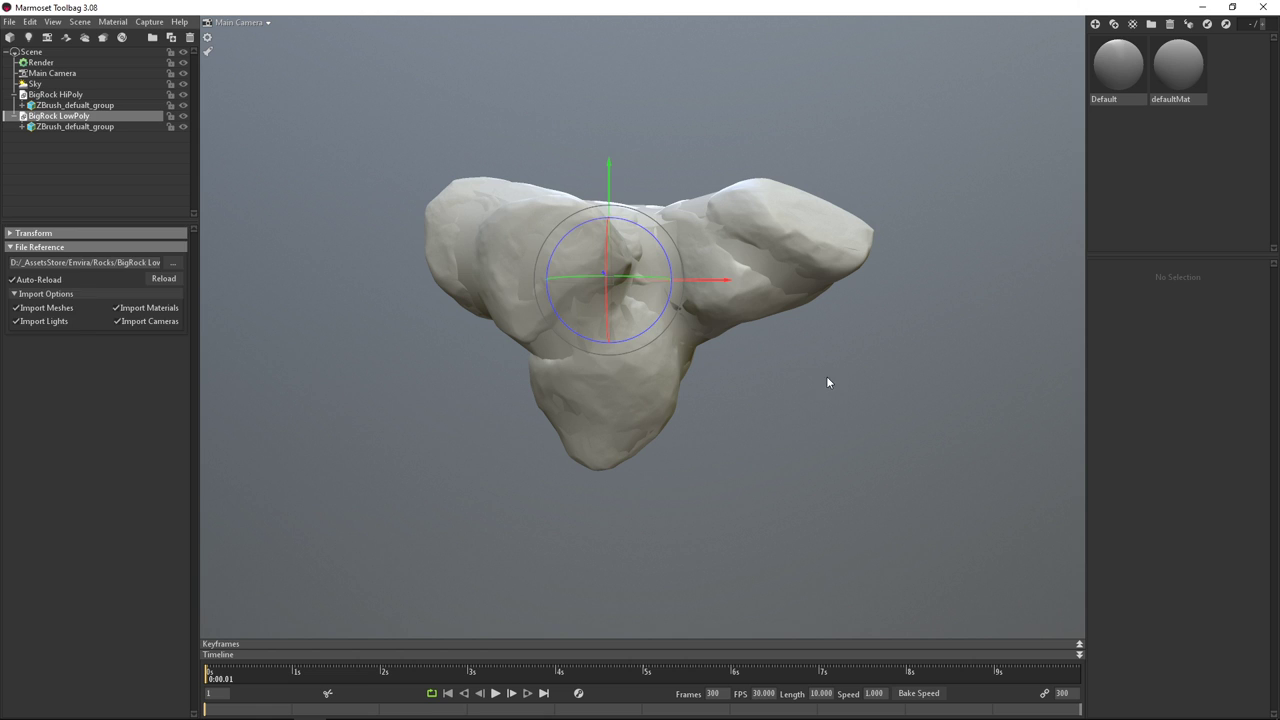
Select and orbit around the high-poly rock to inspect the two overlapping meshes
{"action": "left_click", "coordinate": [826, 376]}
{"action": "left_click", "coordinate": [600, 247]}
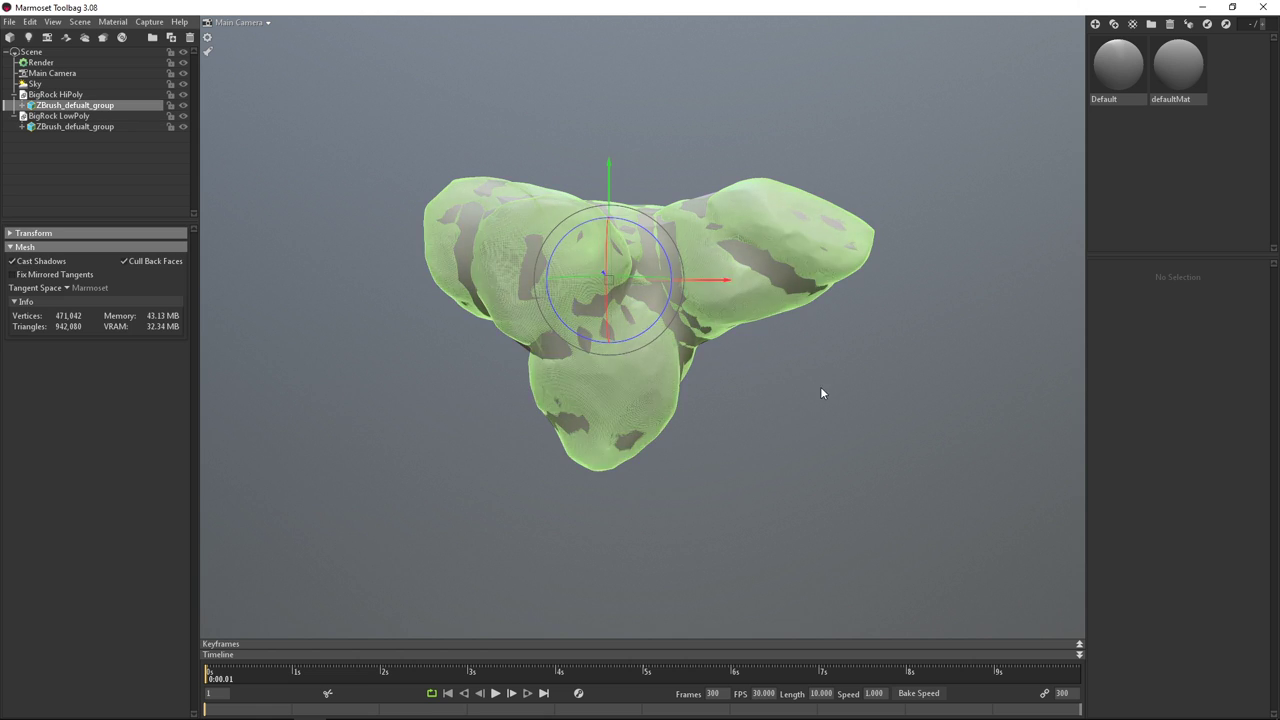
{"action": "mouse_move", "coordinate": [822, 390]}
{"action": "left_mouse_down"}
{"action": "mouse_move", "coordinate": [700, 395]}
{"action": "mouse_move", "coordinate": [750, 303]}
{"action": "left_mouse_up"}
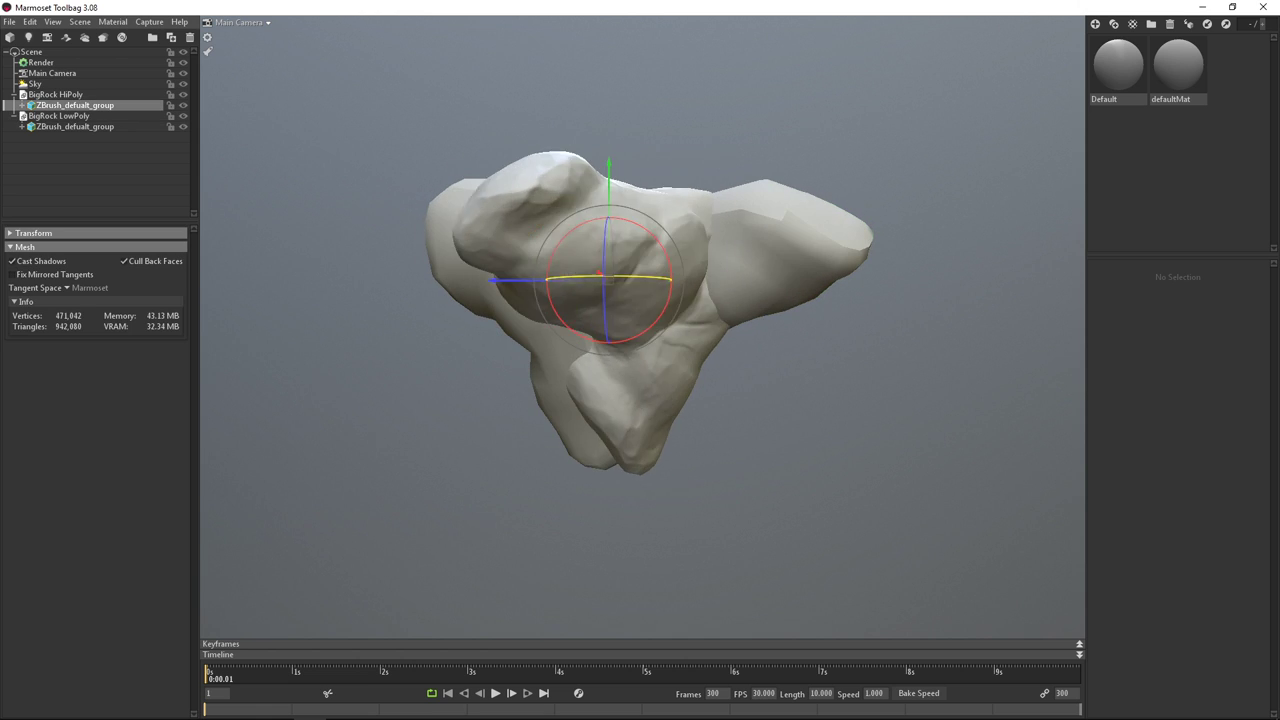
{"action": "left_click", "coordinate": [453, 125]}
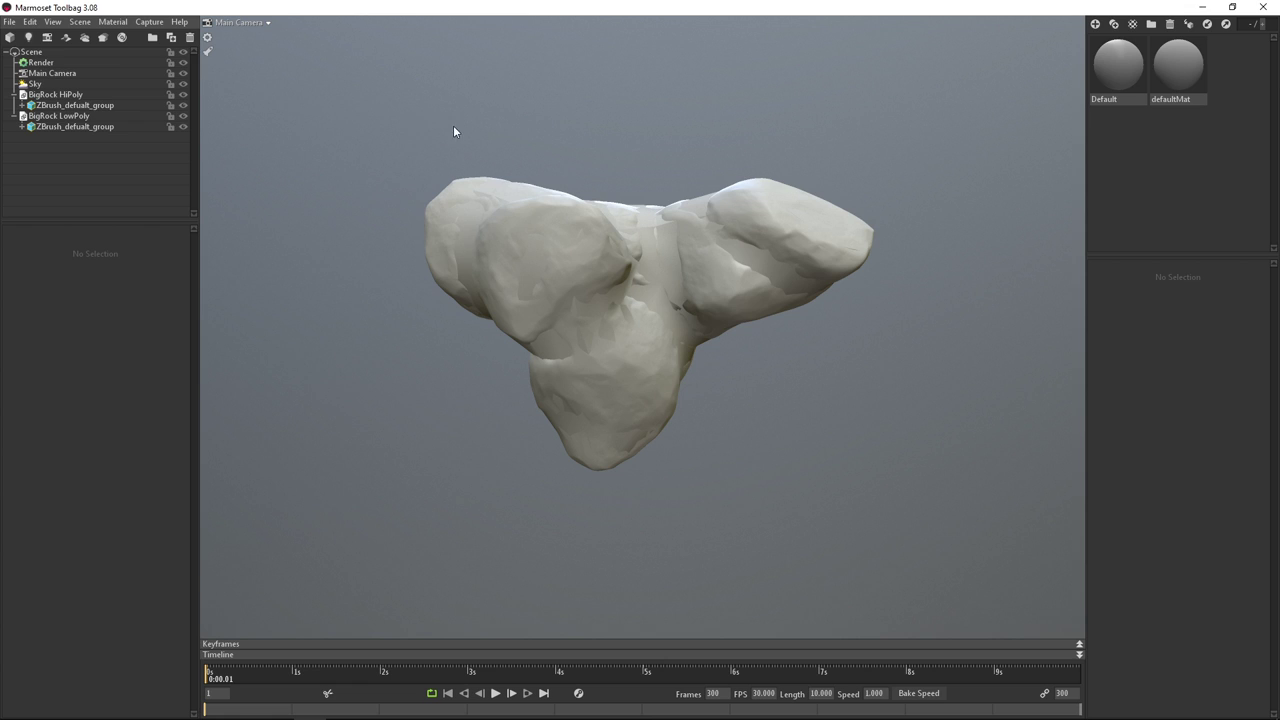
{"action": "left_click", "coordinate": [79, 22]}
{"action": "mouse_move", "coordinate": [99, 34]}
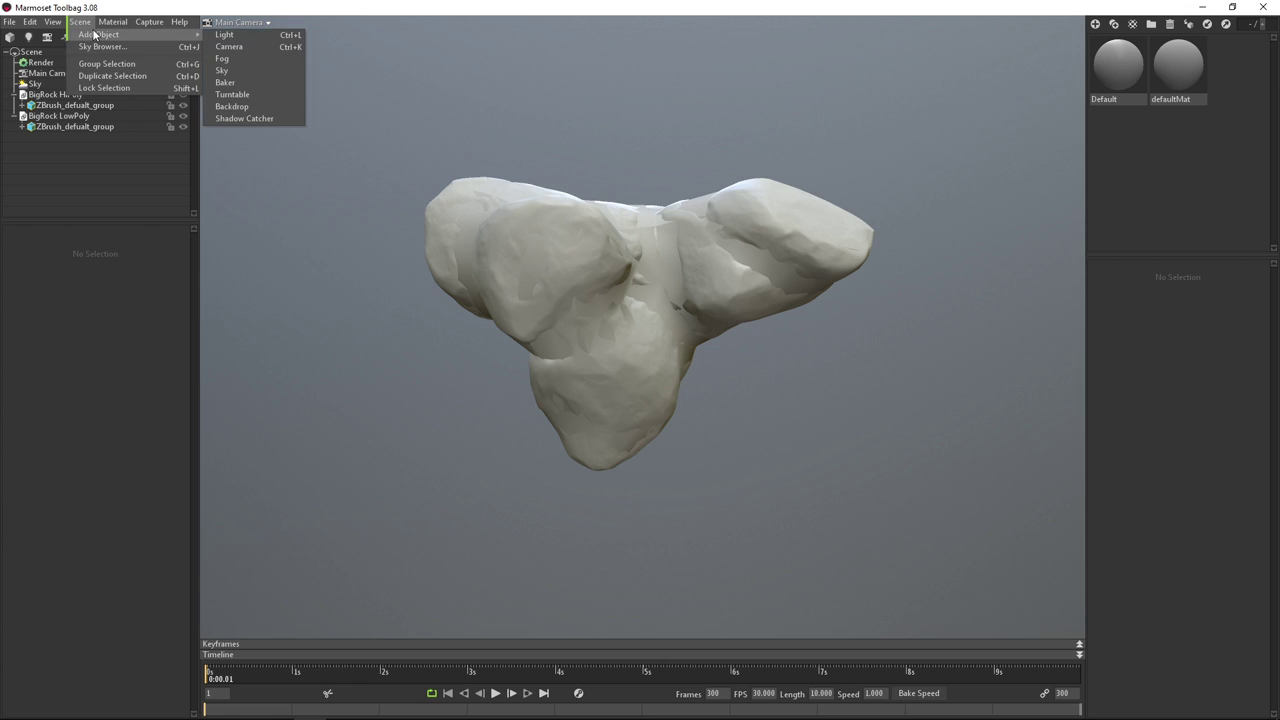
Add a baker that outputs PNG maps to rock.png, with Ambient Occlusion enabled
{"action": "left_click", "coordinate": [277, 83]}
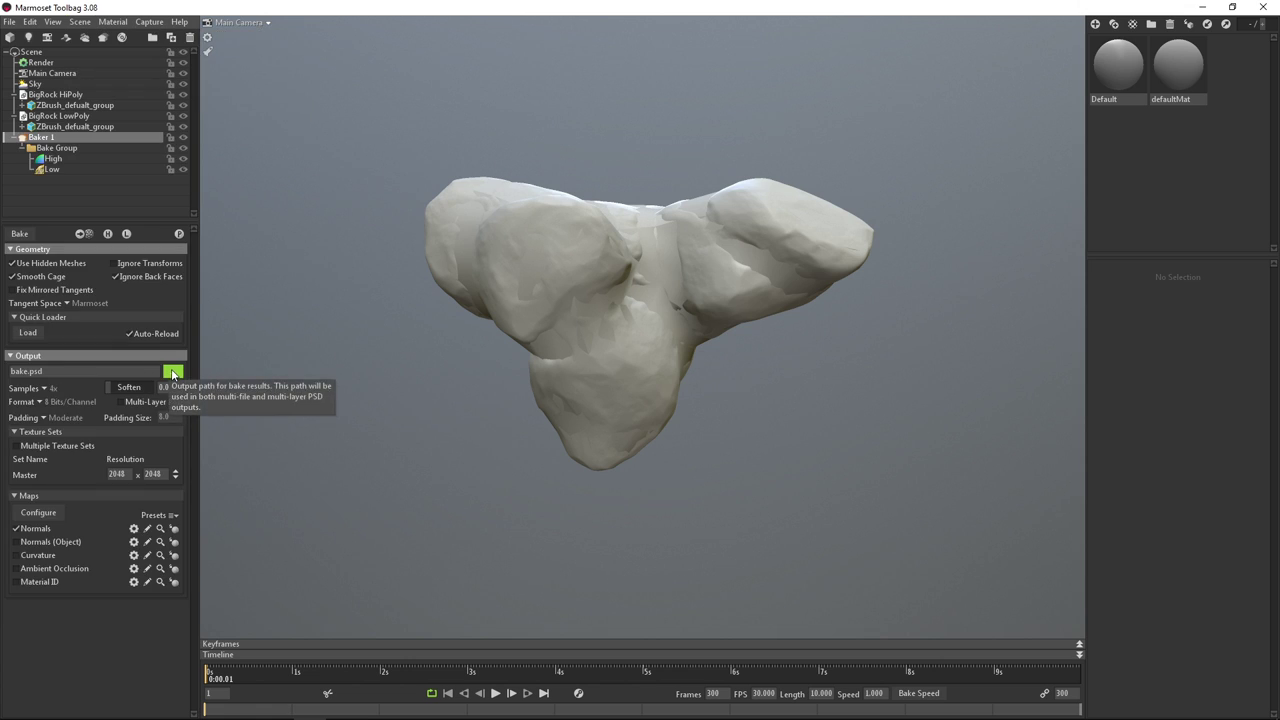
{"action": "left_click", "coordinate": [173, 372]}
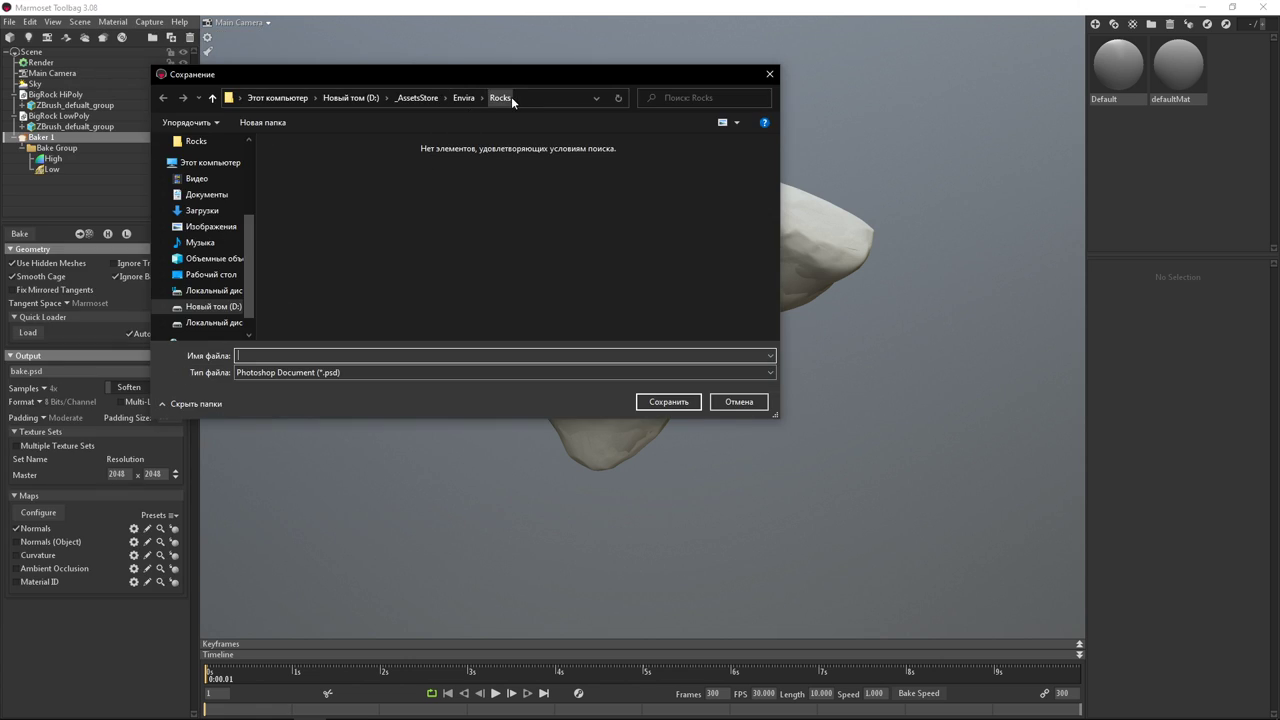
{"action": "left_click", "coordinate": [766, 372]}
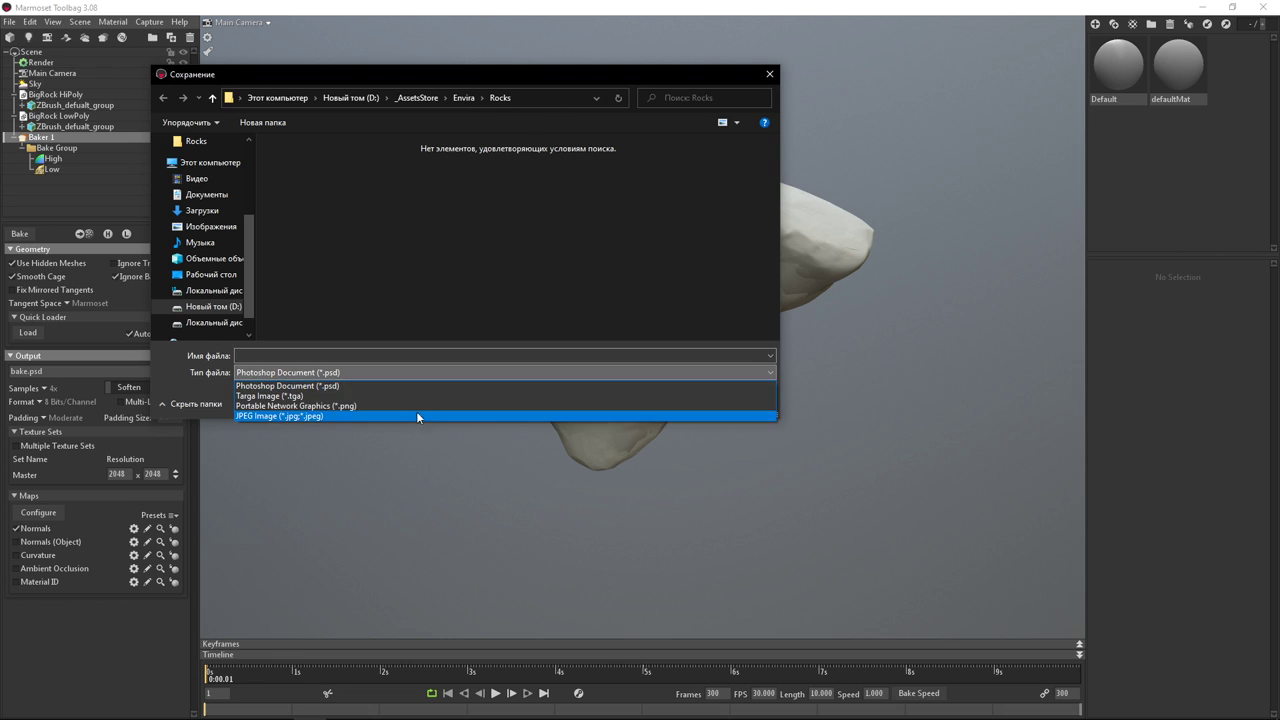
{"action": "left_click", "coordinate": [458, 406]}
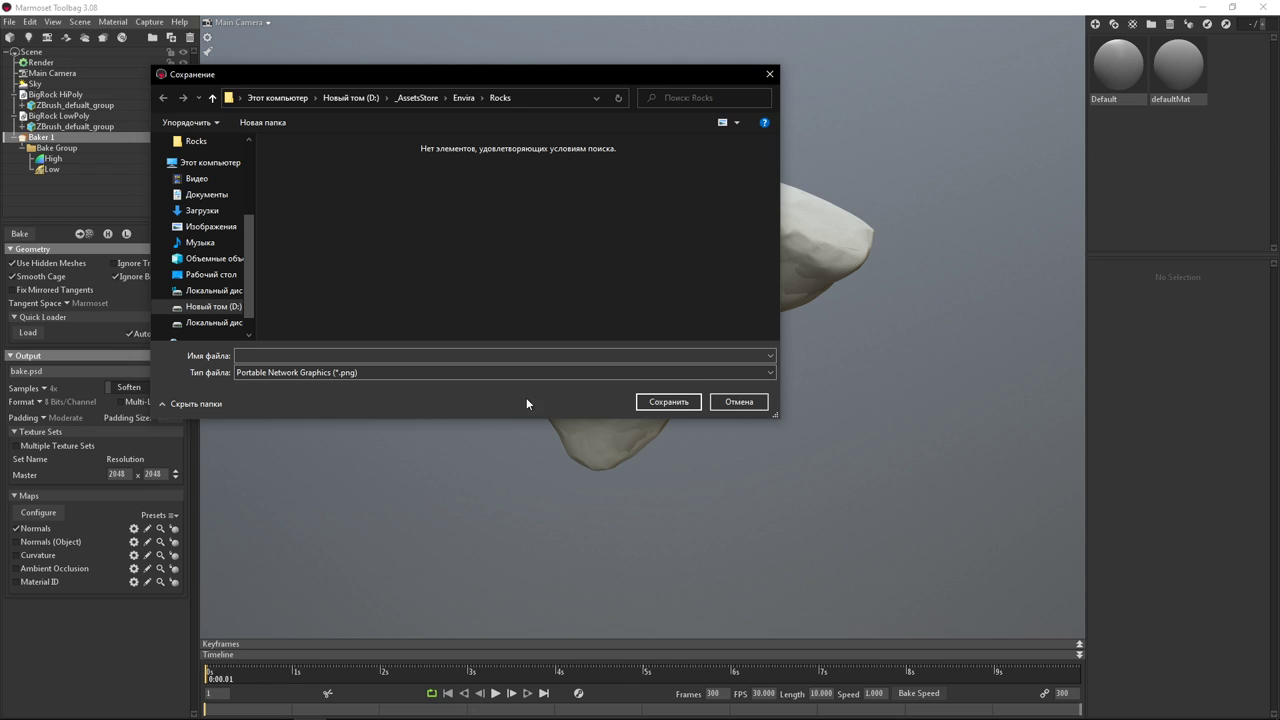
{"action": "left_click", "coordinate": [631, 355]}
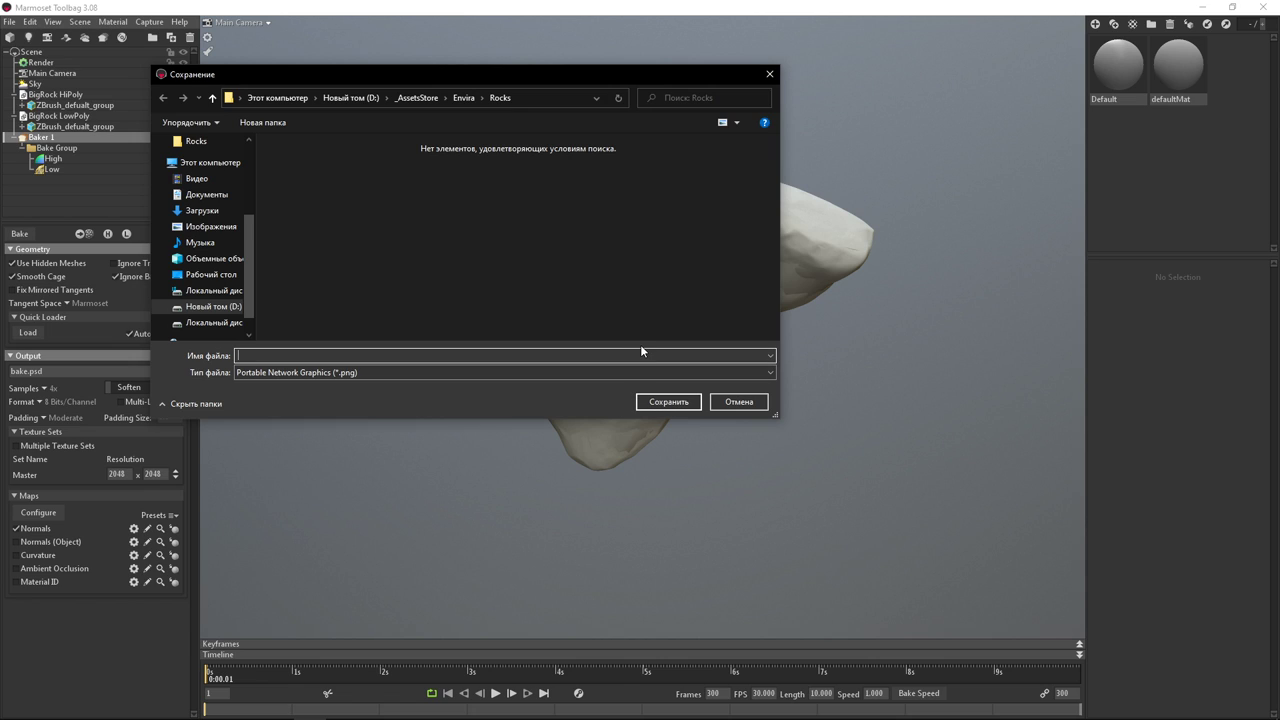
{"action": "type", "text": "rock"}
{"action": "key", "text": "Return"}
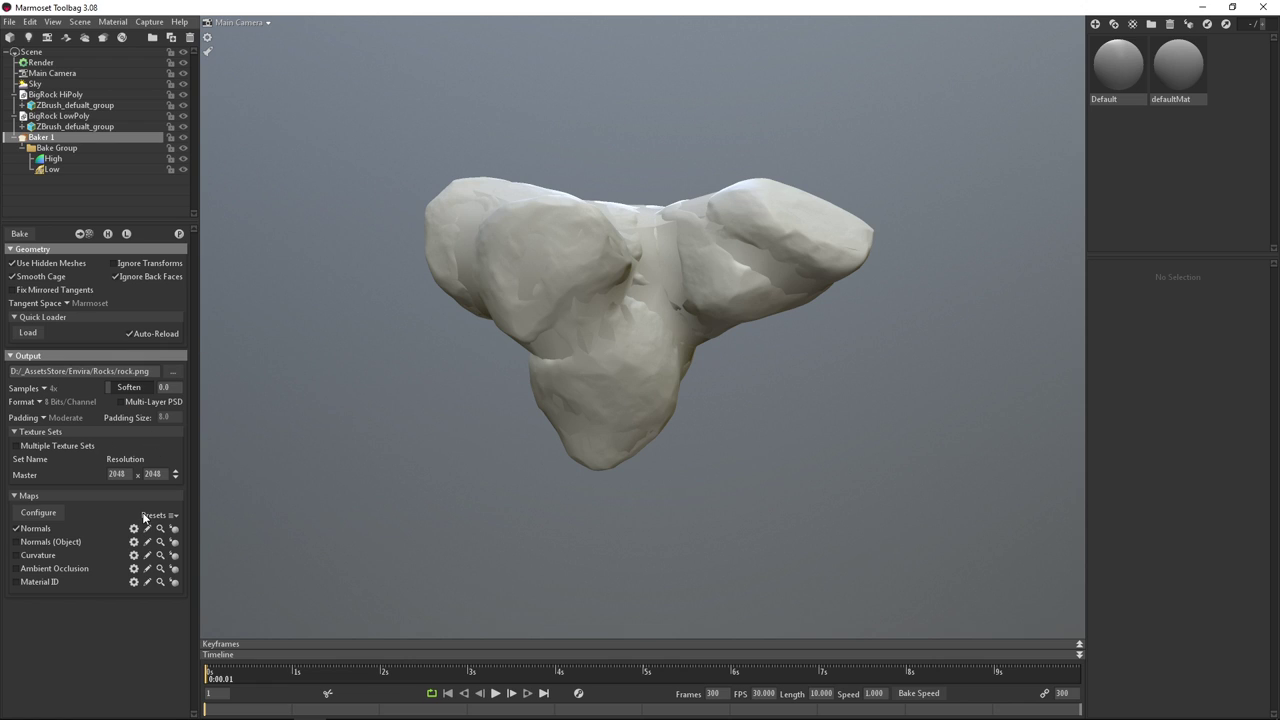
{"action": "left_click", "coordinate": [15, 569]}
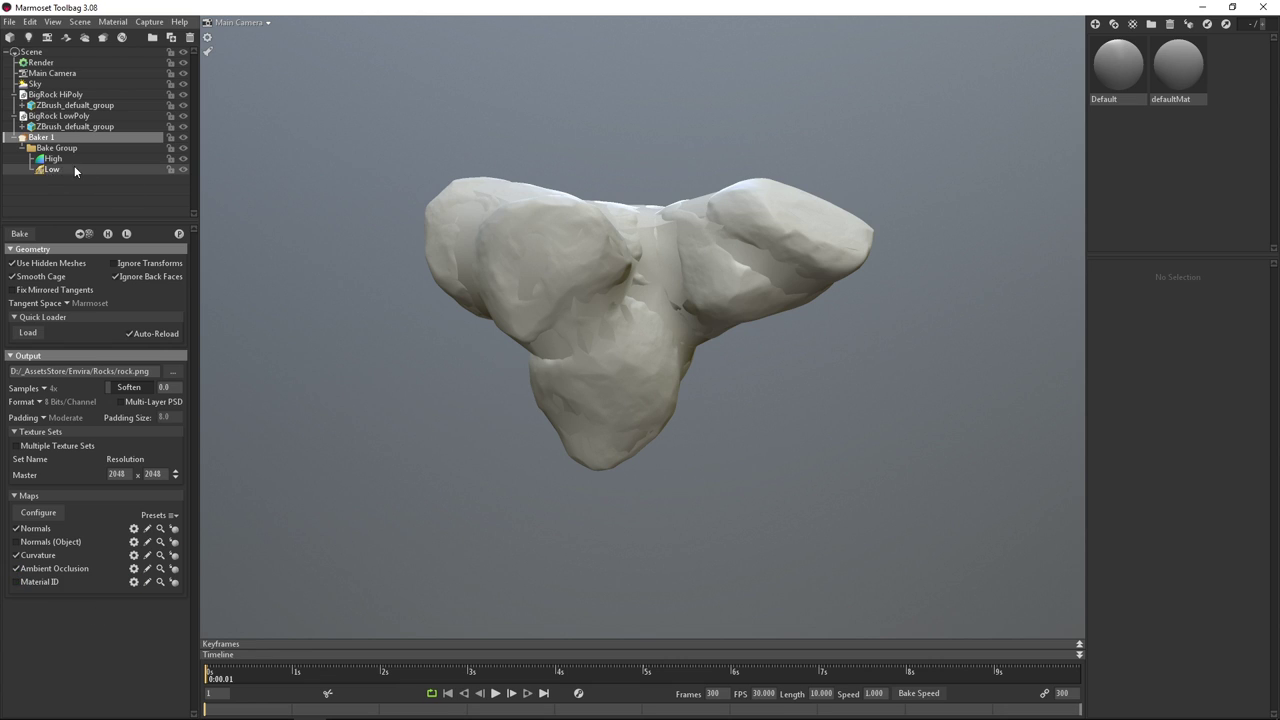
Put the low-poly rock in the Low group and the high-poly rock in High
{"action": "mouse_move", "coordinate": [73, 125]}
{"action": "left_mouse_down"}
{"action": "mouse_move", "coordinate": [72, 178]}
{"action": "mouse_move", "coordinate": [54, 170]}
{"action": "left_mouse_up"}
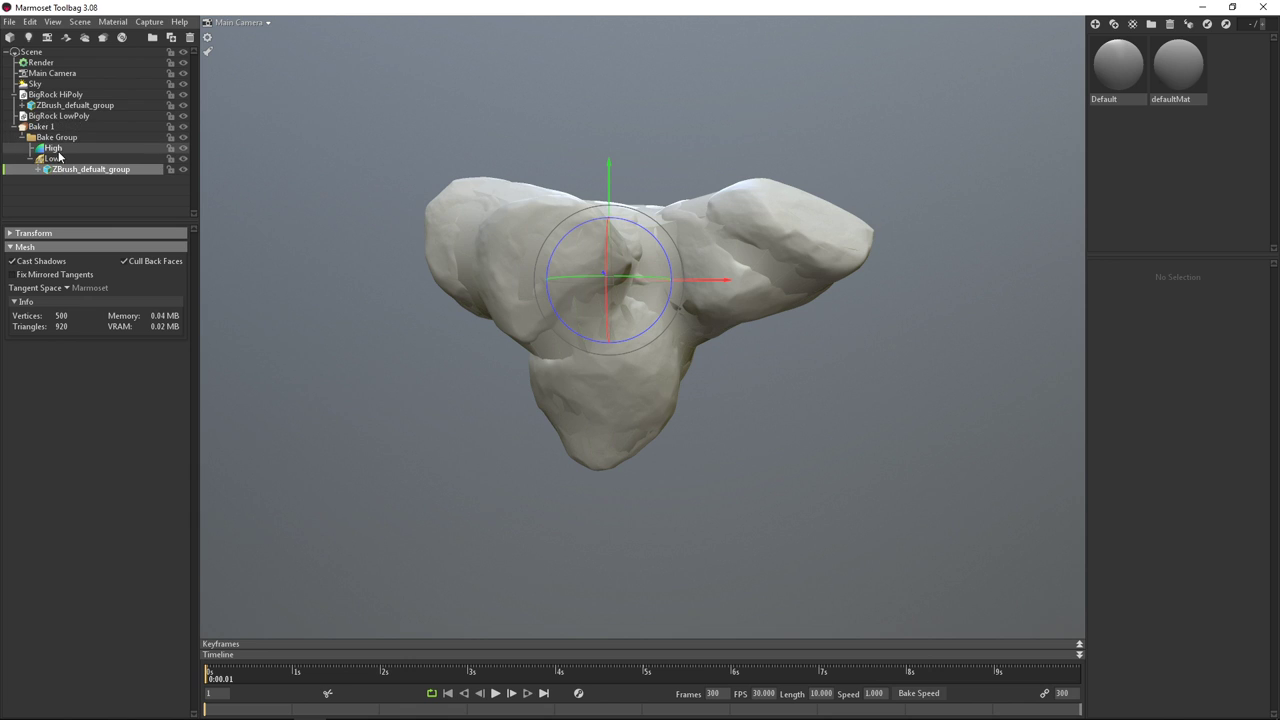
{"action": "left_click_drag", "start_coordinate": [80, 105], "coordinate": [80, 146]}
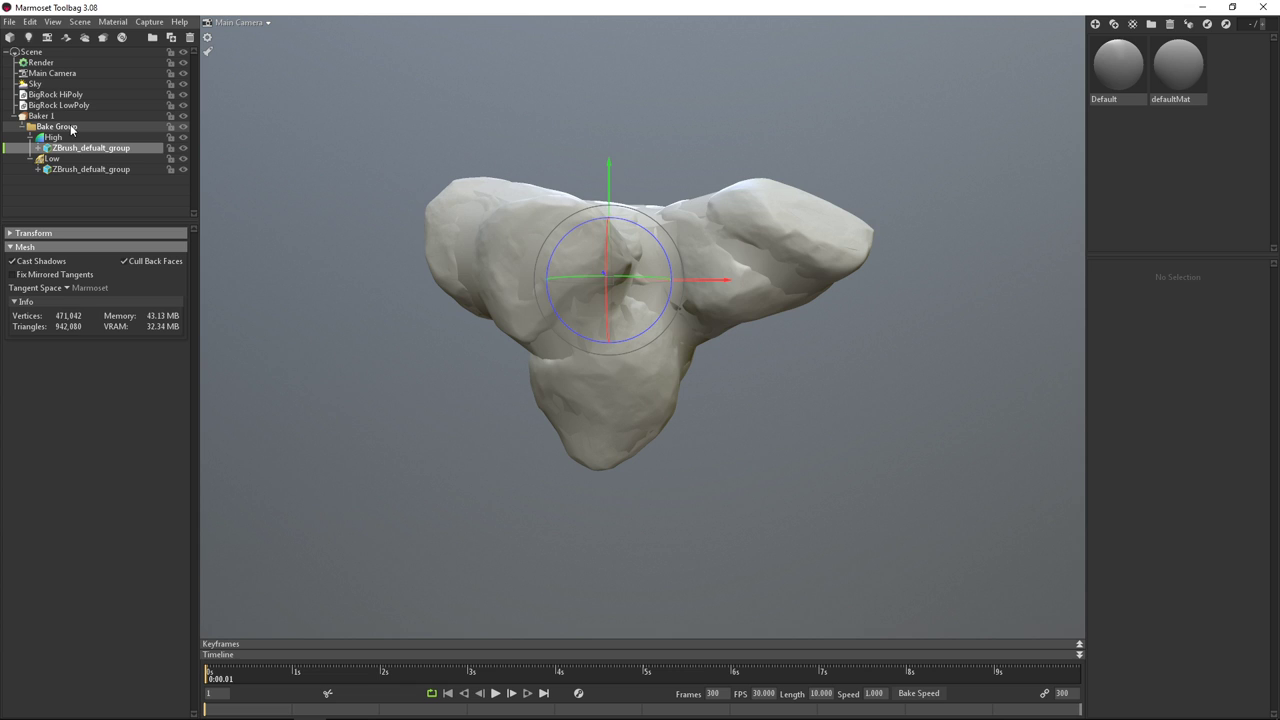
{"action": "left_click", "coordinate": [64, 117]}
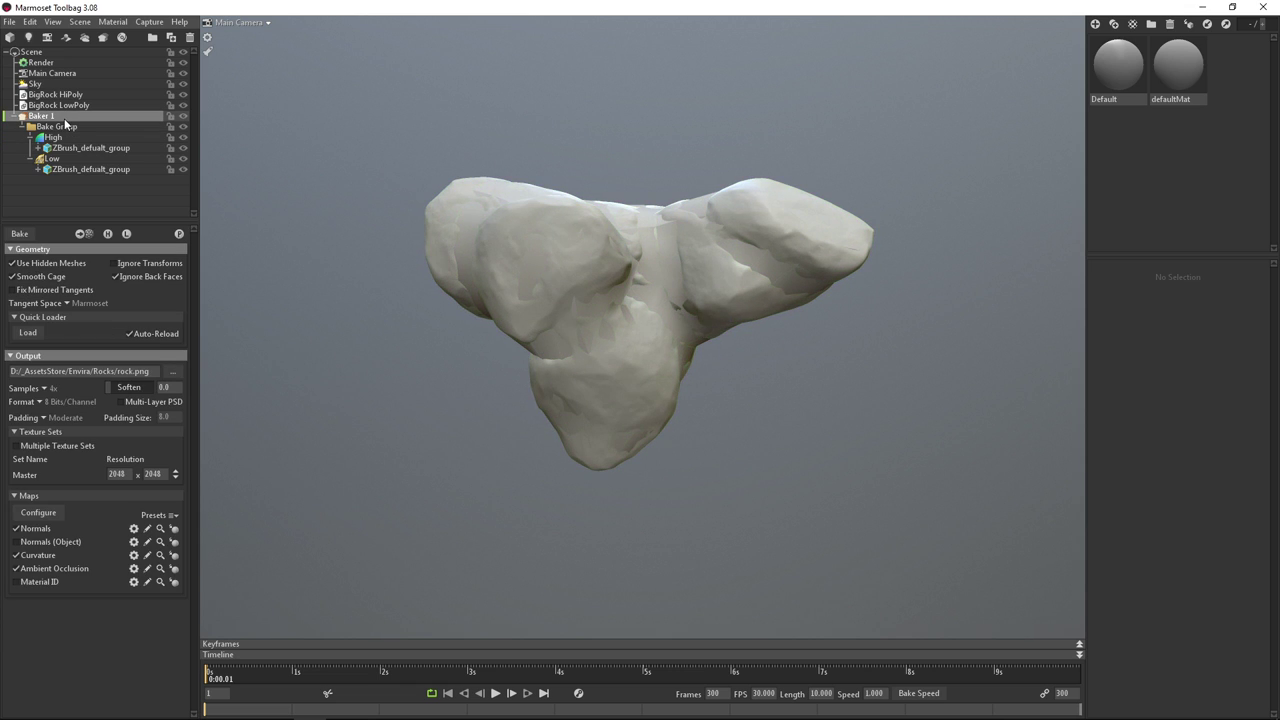
Bake the maps, then hide BigRock LowPoly and the High group mesh, leaving the faceted low-poly rock
{"action": "left_click", "coordinate": [33, 234]}
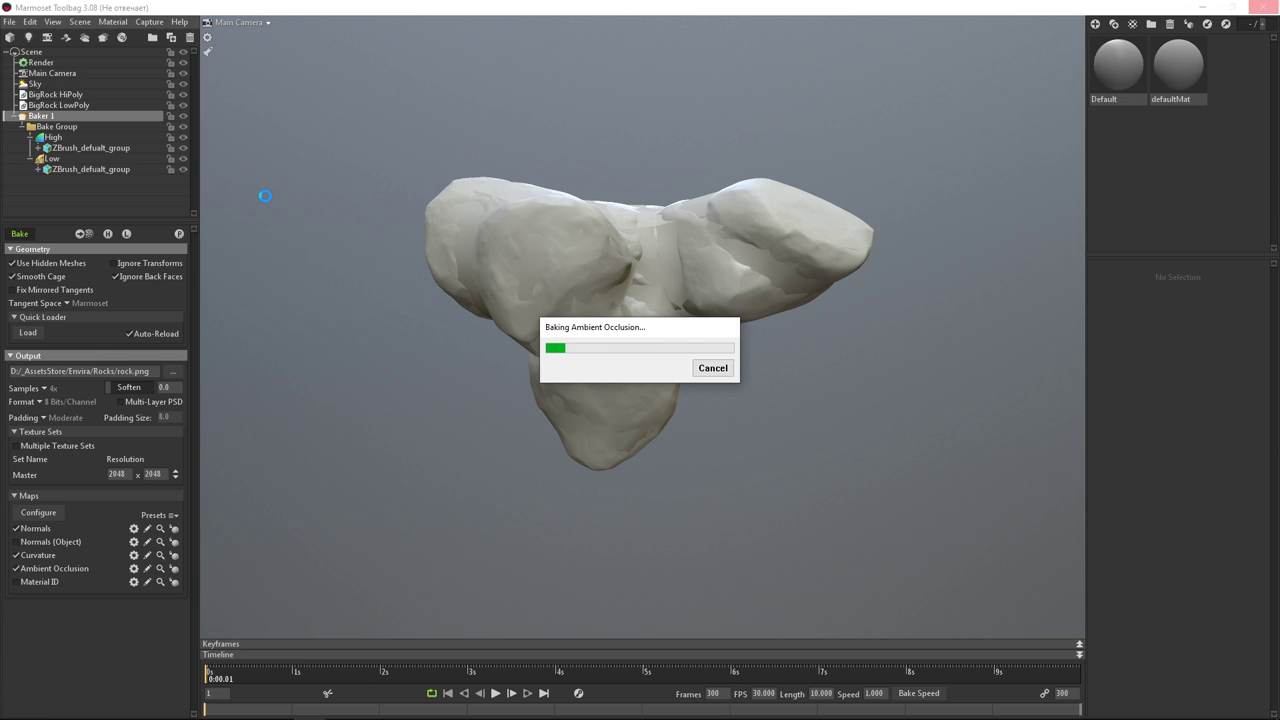
{"action": "left_click", "coordinate": [77, 106]}
{"action": "left_click", "coordinate": [88, 95]}
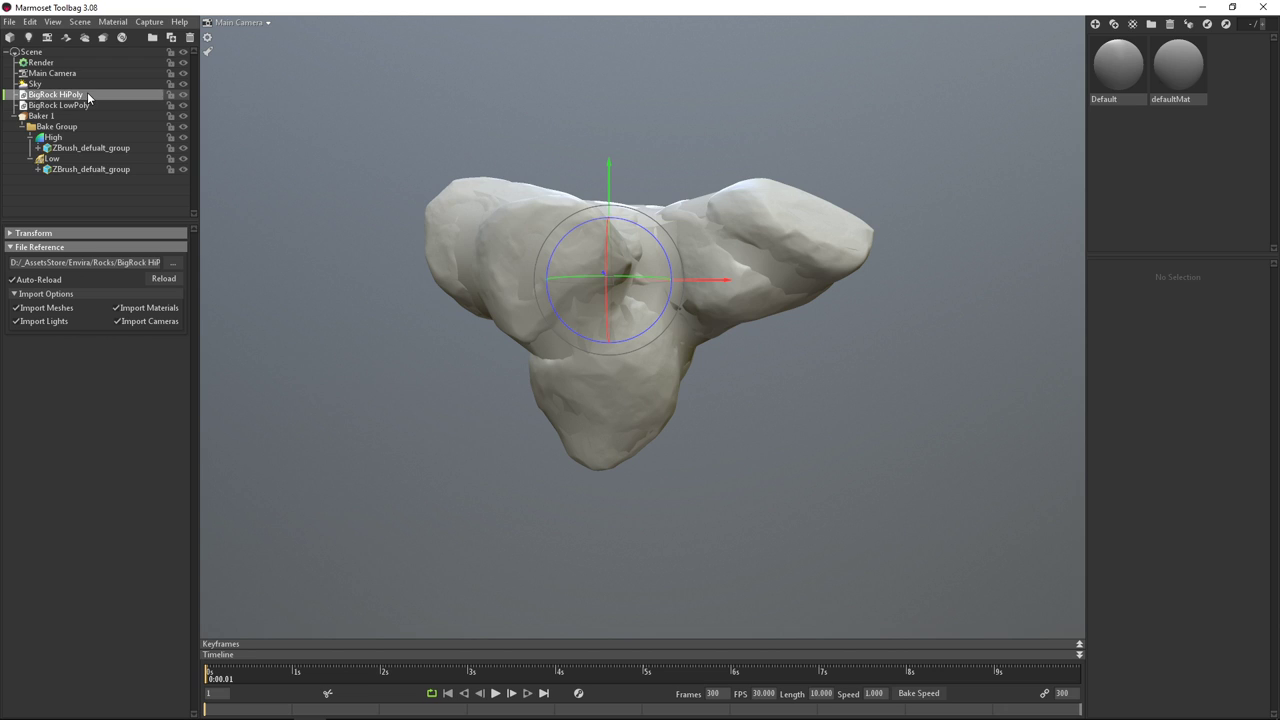
{"action": "left_click", "coordinate": [182, 105]}
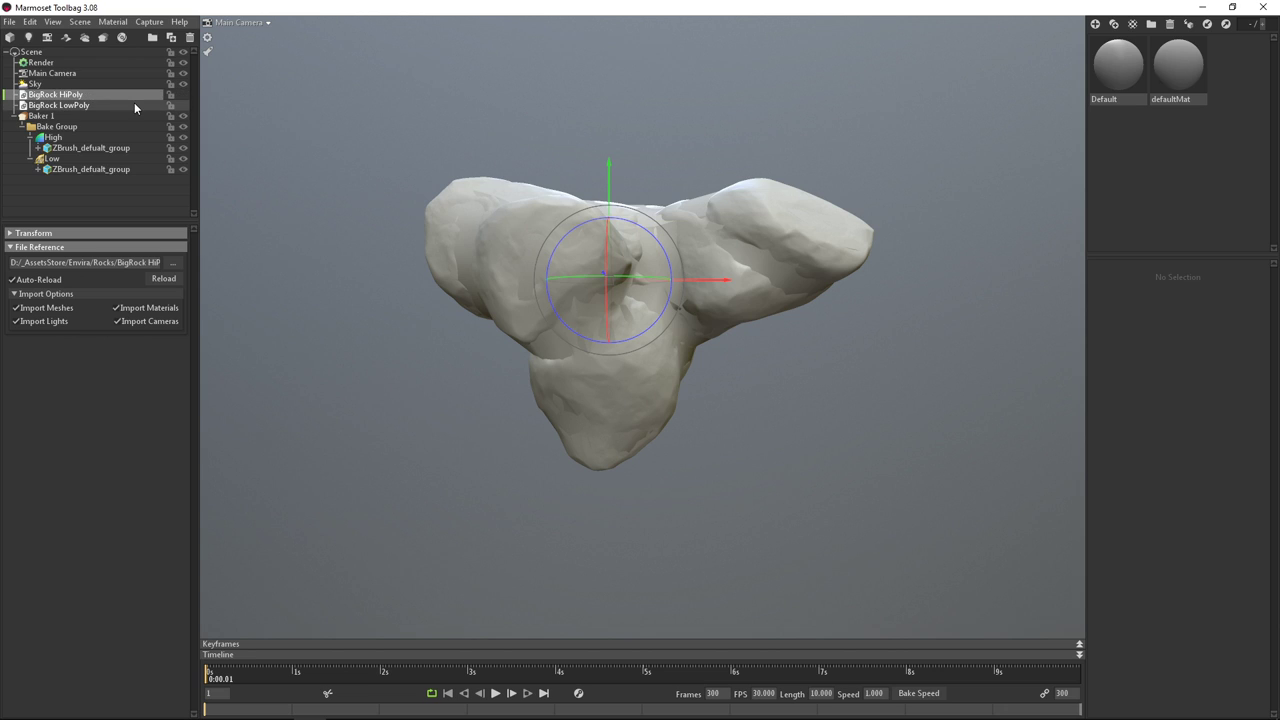
{"action": "left_click", "coordinate": [125, 170]}
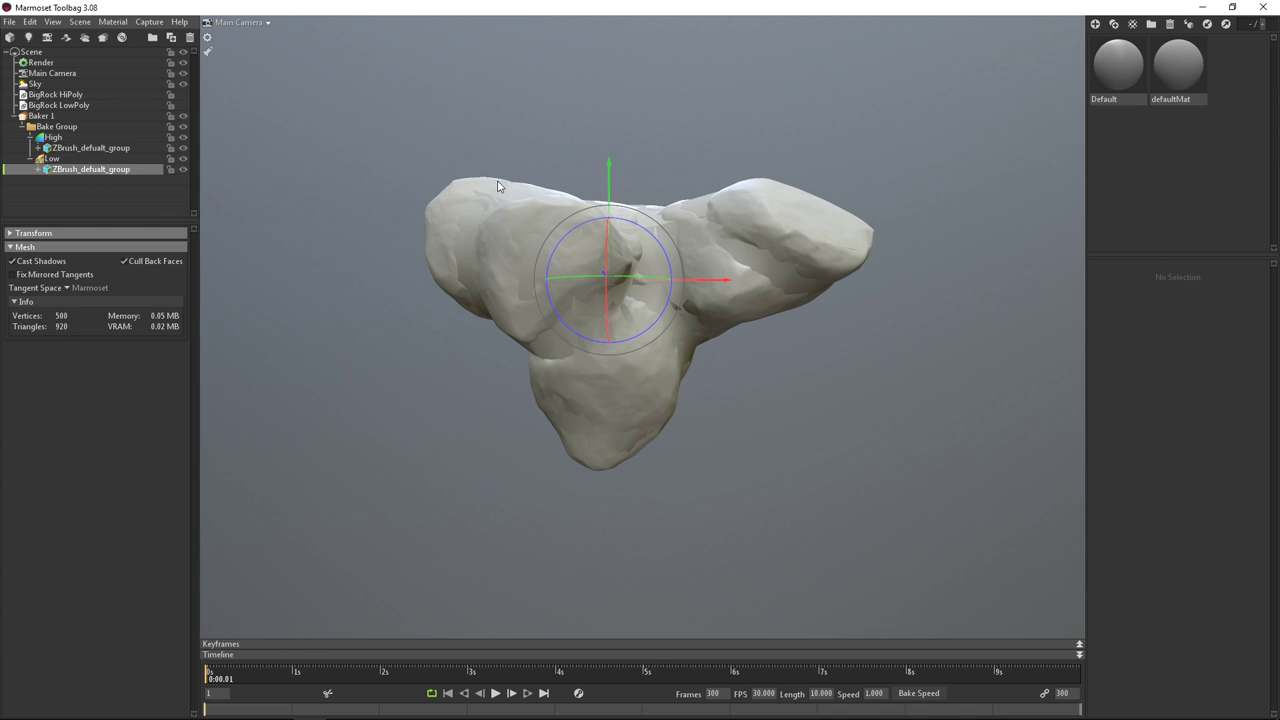
{"action": "left_click", "coordinate": [182, 148]}
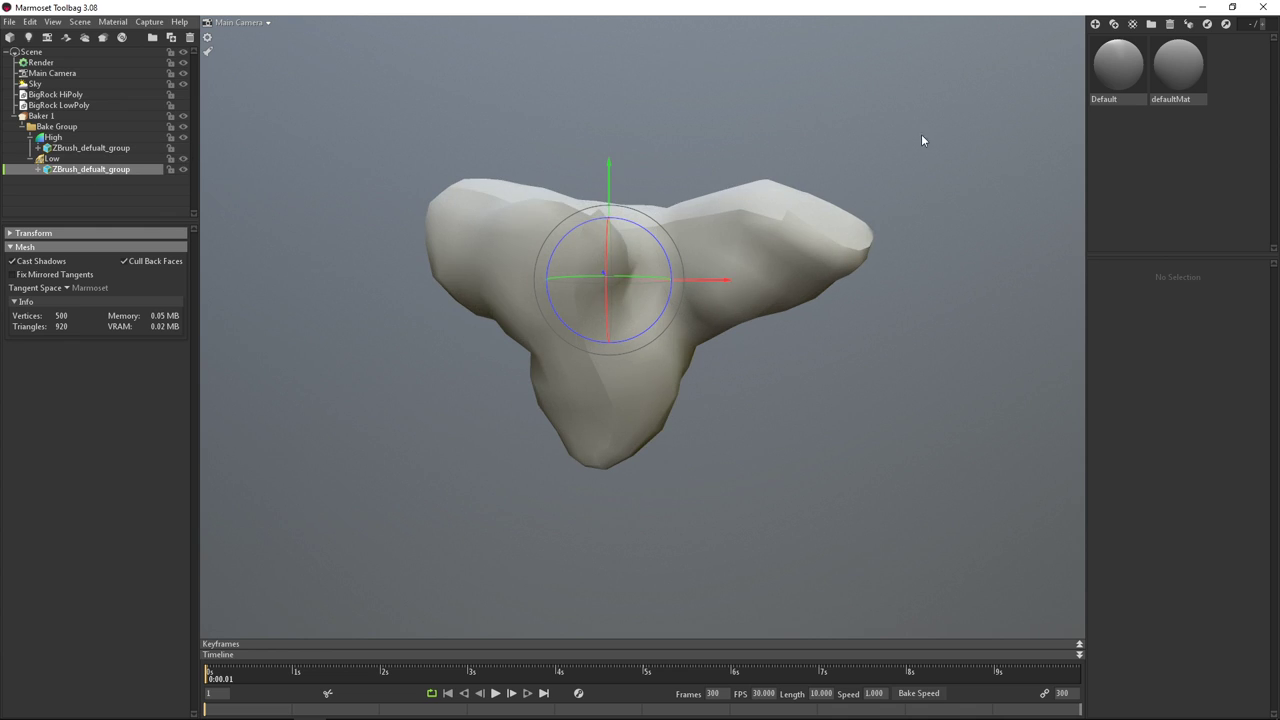
{"action": "left_click", "coordinate": [885, 406]}
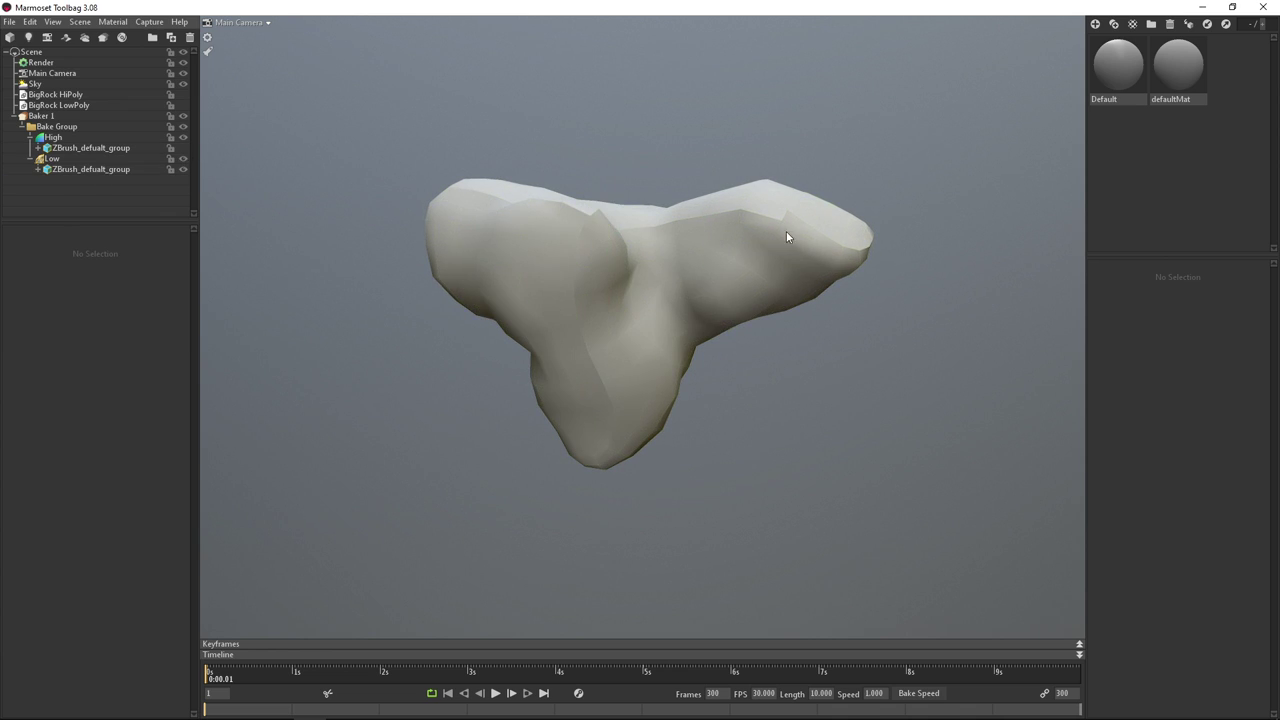
Drag the Default material onto the low-poly rock
{"action": "left_click", "coordinate": [1120, 66]}
{"action": "left_click", "coordinate": [1188, 64]}
{"action": "left_click", "coordinate": [1128, 68]}
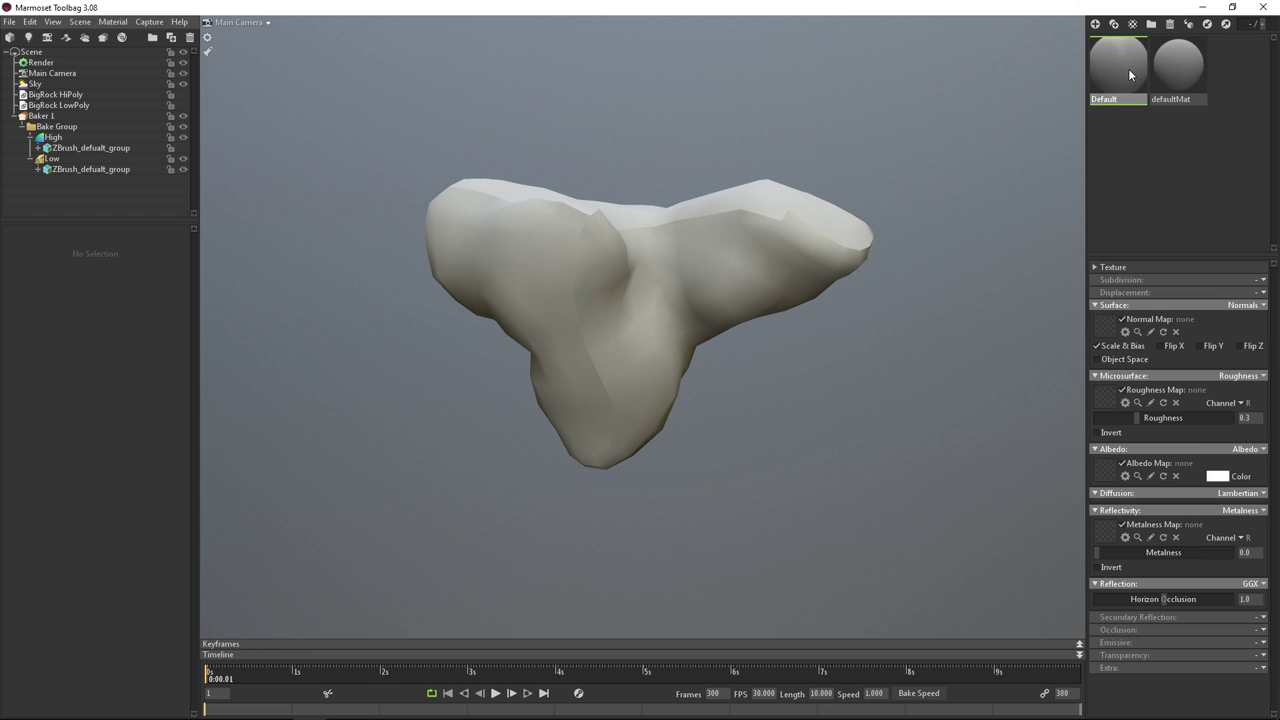
{"action": "left_click_drag", "start_coordinate": [1130, 66], "coordinate": [663, 300]}
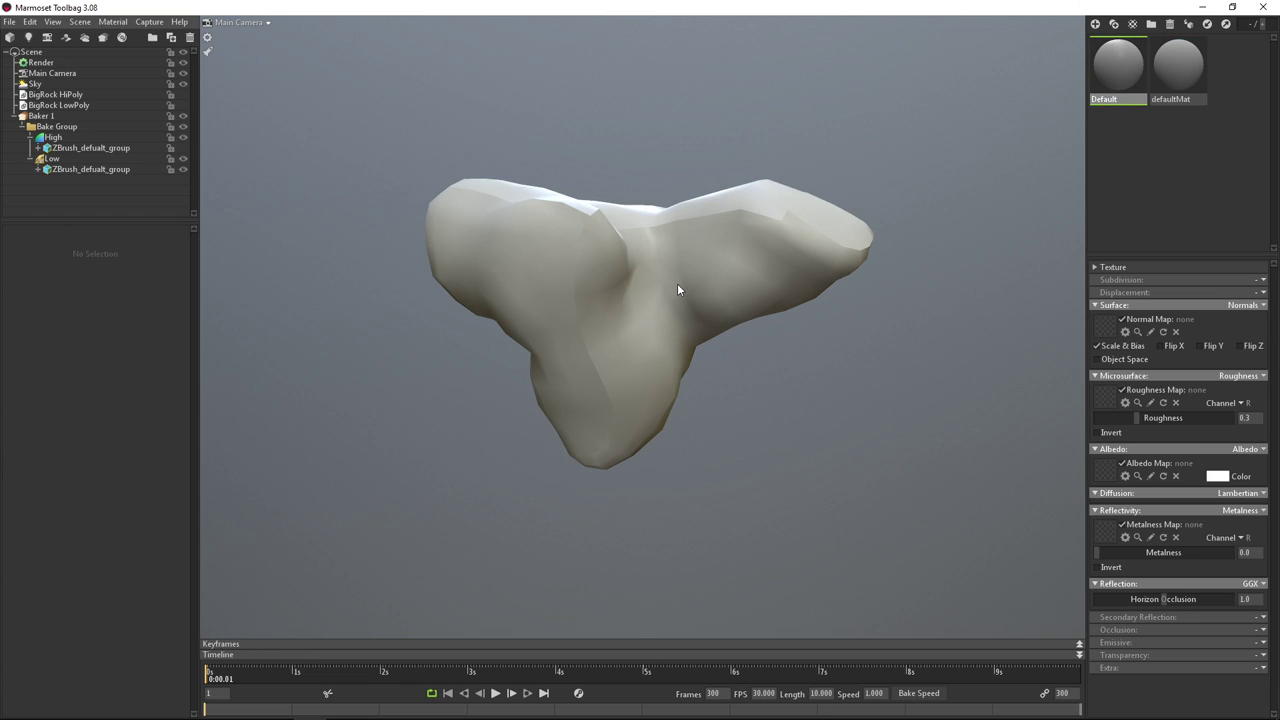
{"action": "left_click", "coordinate": [1097, 359]}
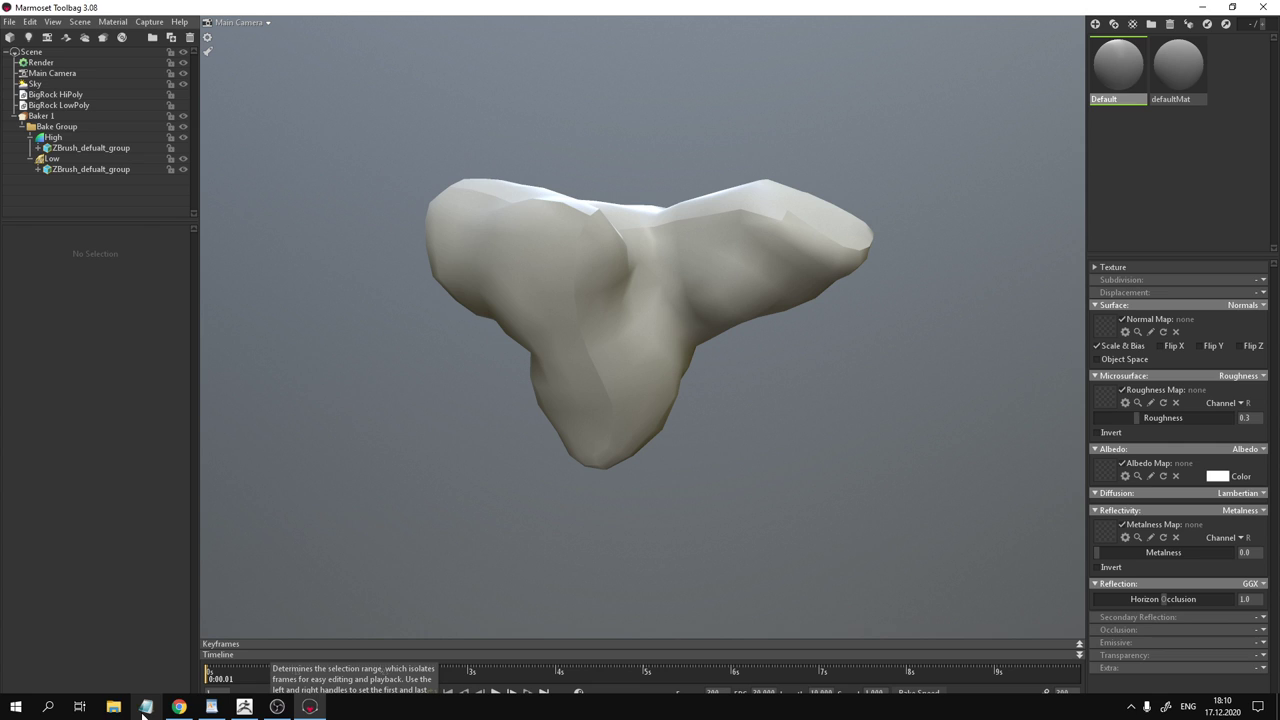
Preview rock_normal.png from the Rocks folder and drop it into the material's Normal Map slot
{"action": "left_click", "coordinate": [114, 706]}
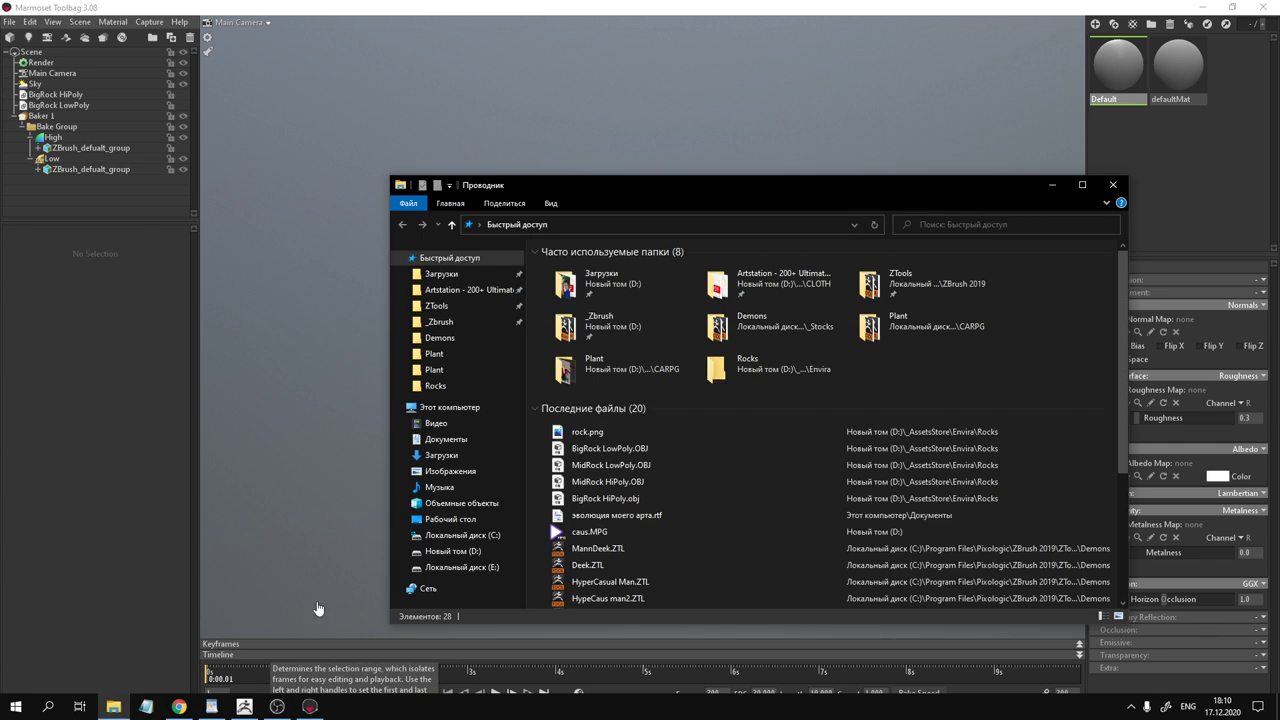
{"action": "left_click", "coordinate": [457, 383]}
{"action": "left_click_drag", "start_coordinate": [856, 185], "coordinate": [569, 152]}
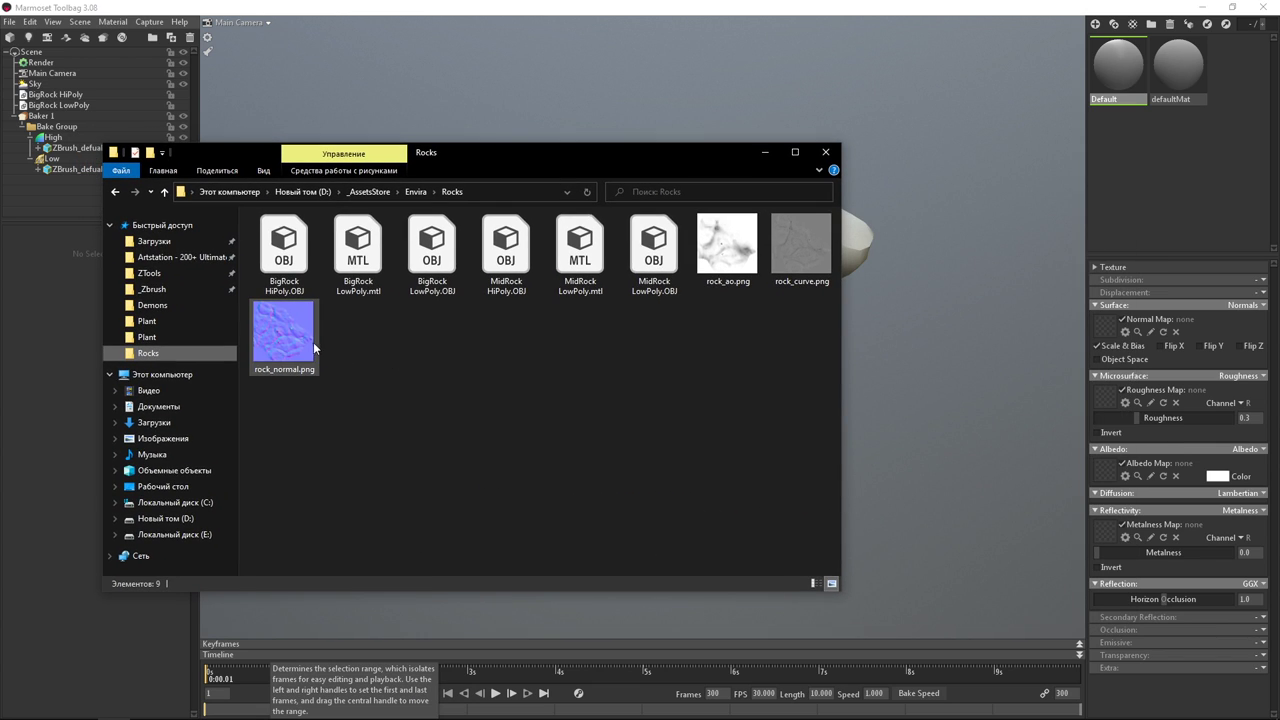
{"action": "double_click", "coordinate": [284, 330]}
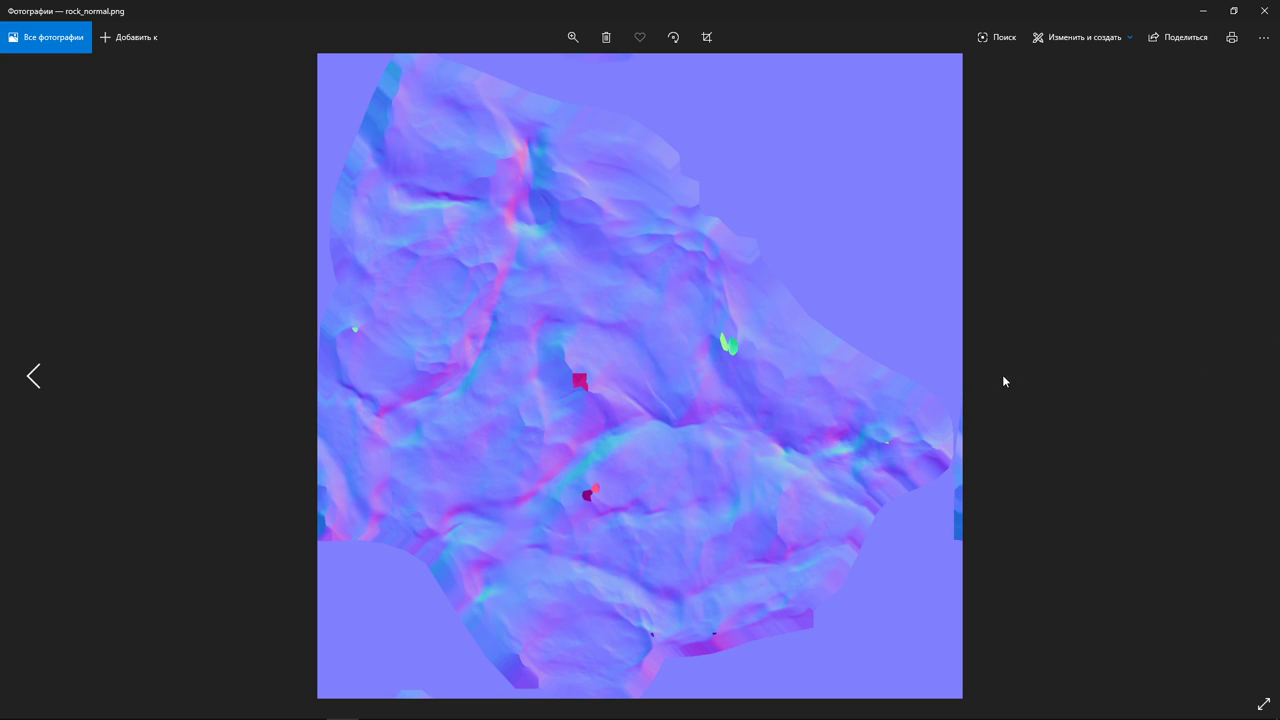
{"action": "key", "text": "Escape"}
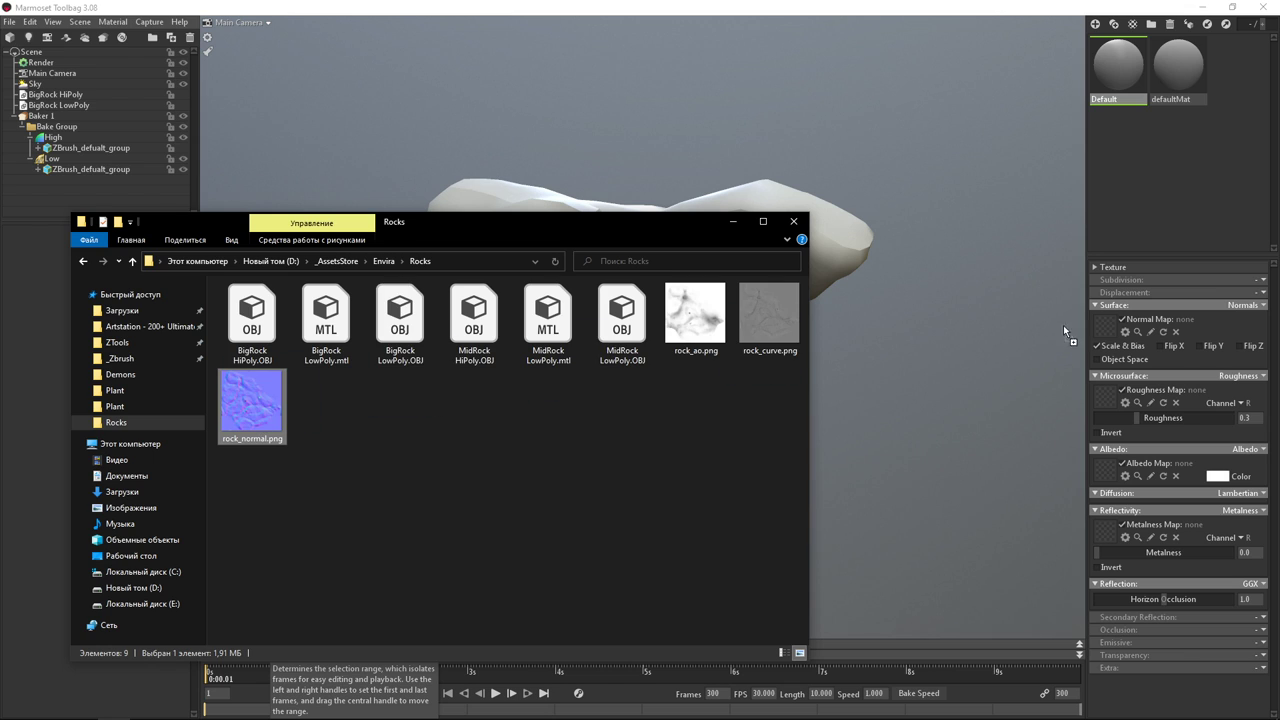
{"action": "left_click_drag", "start_coordinate": [1106, 326], "coordinate": [1106, 328]}
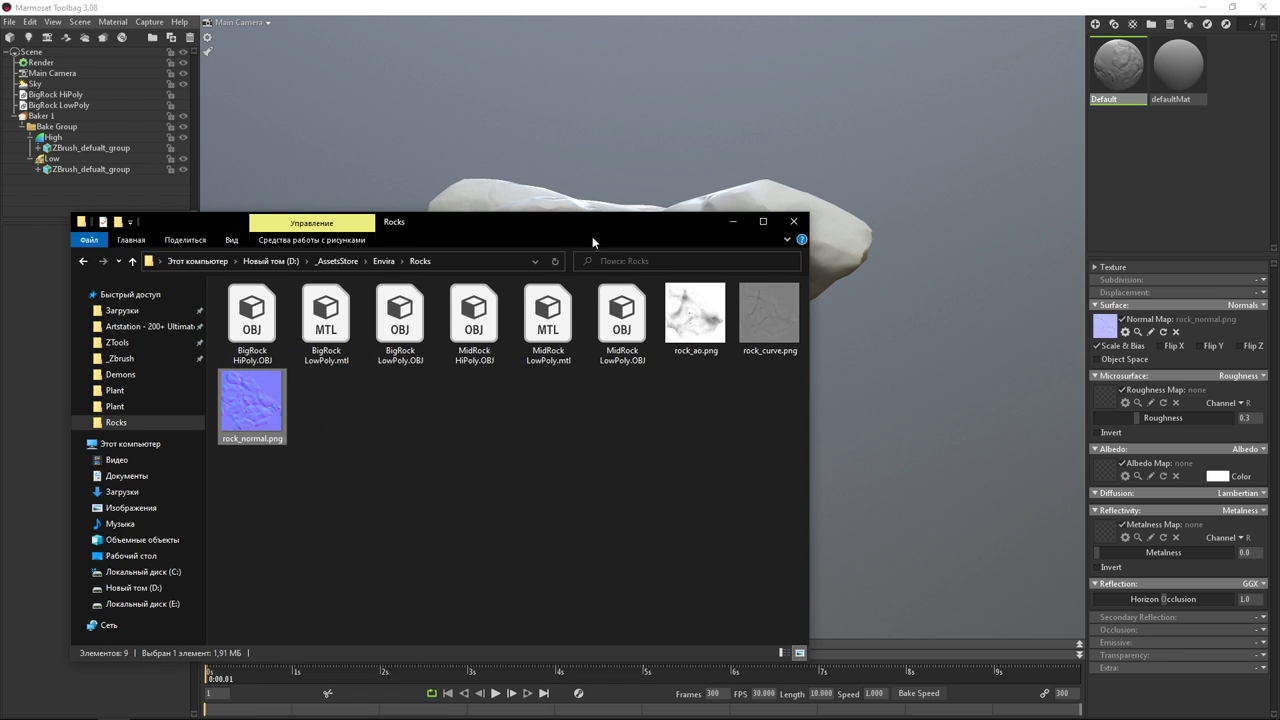
{"action": "mouse_move", "coordinate": [592, 236]}
{"action": "left_mouse_down"}
{"action": "mouse_move", "coordinate": [573, 447]}
{"action": "mouse_move", "coordinate": [522, 264]}
{"action": "mouse_move", "coordinate": [630, 401]}
{"action": "left_mouse_up"}
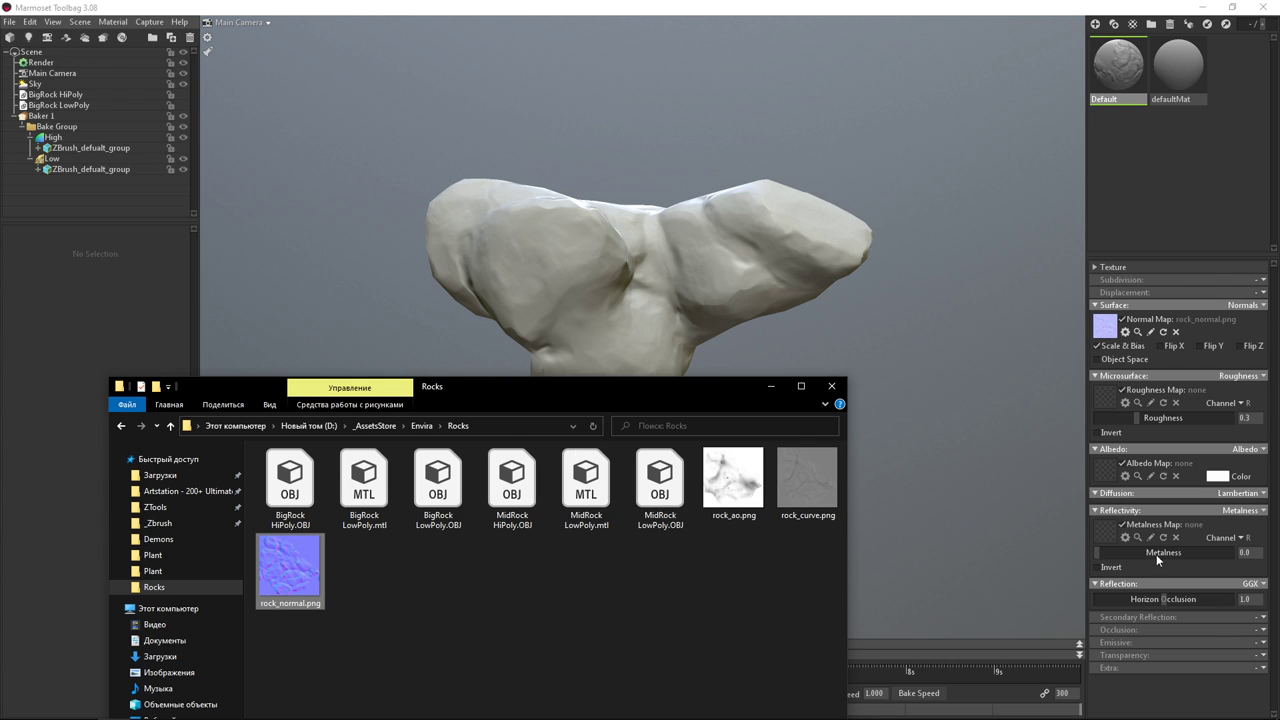
{"action": "left_click", "coordinate": [1158, 628]}
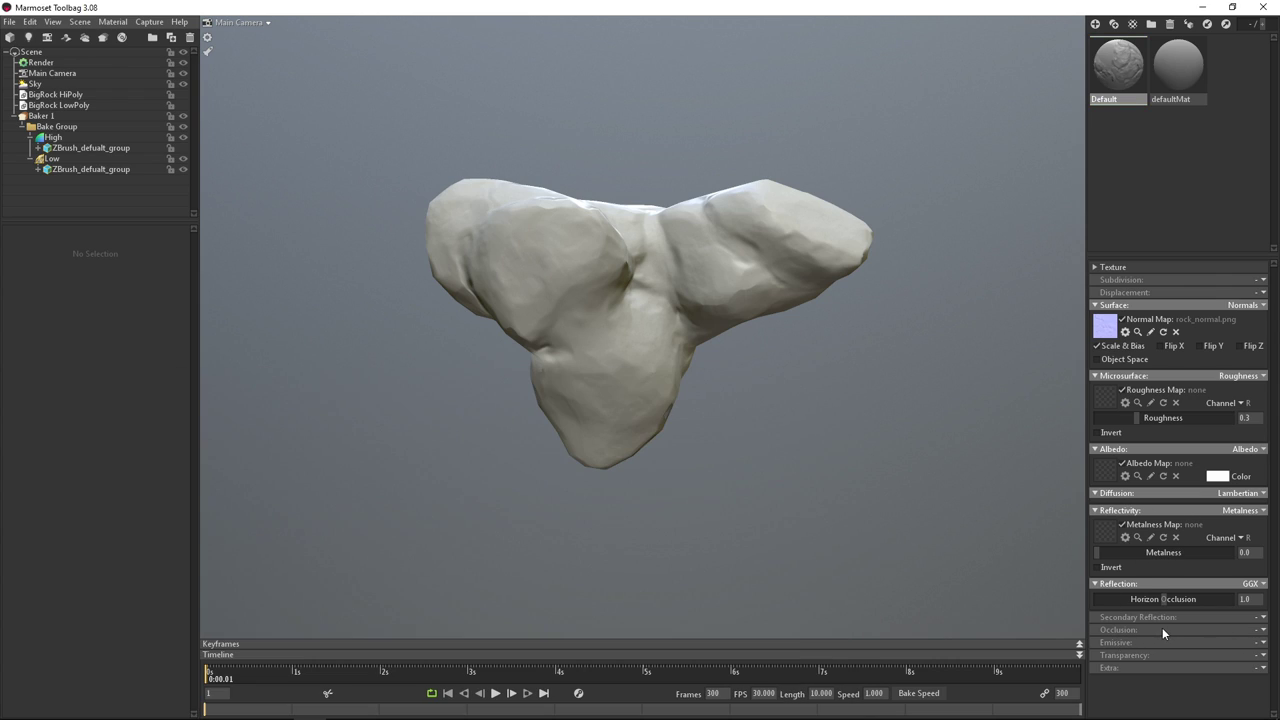
Turn on Occlusion for the rock material and assign rock_ao.png as its Occlusion Map
{"action": "left_click", "coordinate": [1256, 630]}
{"action": "left_click", "coordinate": [1216, 659]}
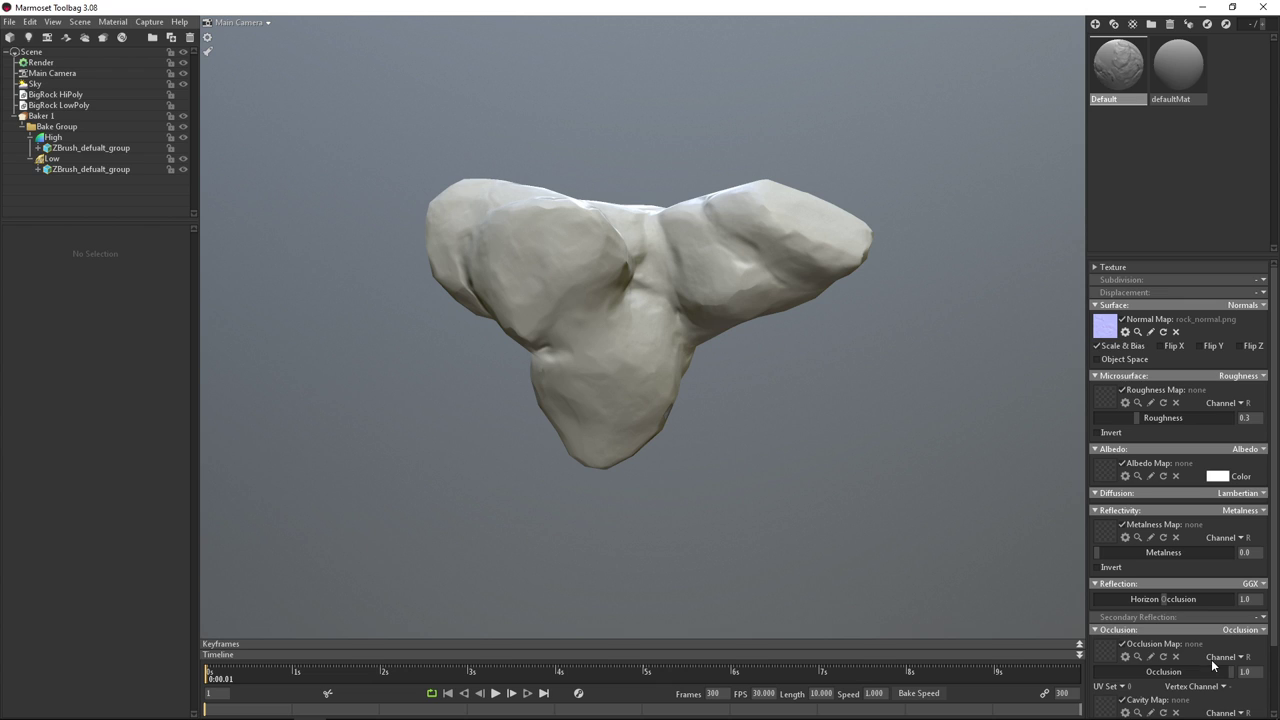
{"action": "key", "text": "alt+Tab"}
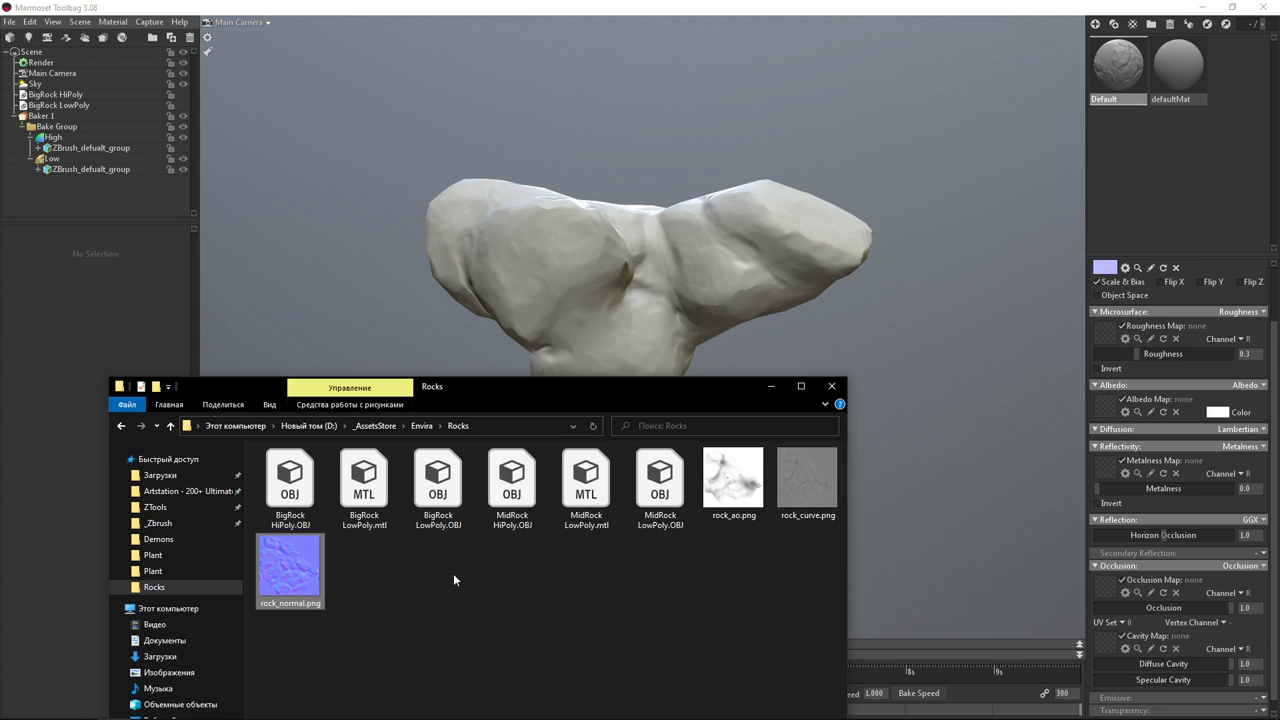
{"action": "mouse_move", "coordinate": [733, 480]}
{"action": "left_mouse_down"}
{"action": "mouse_move", "coordinate": [1109, 580]}
{"action": "mouse_move", "coordinate": [1106, 592]}
{"action": "left_mouse_up"}
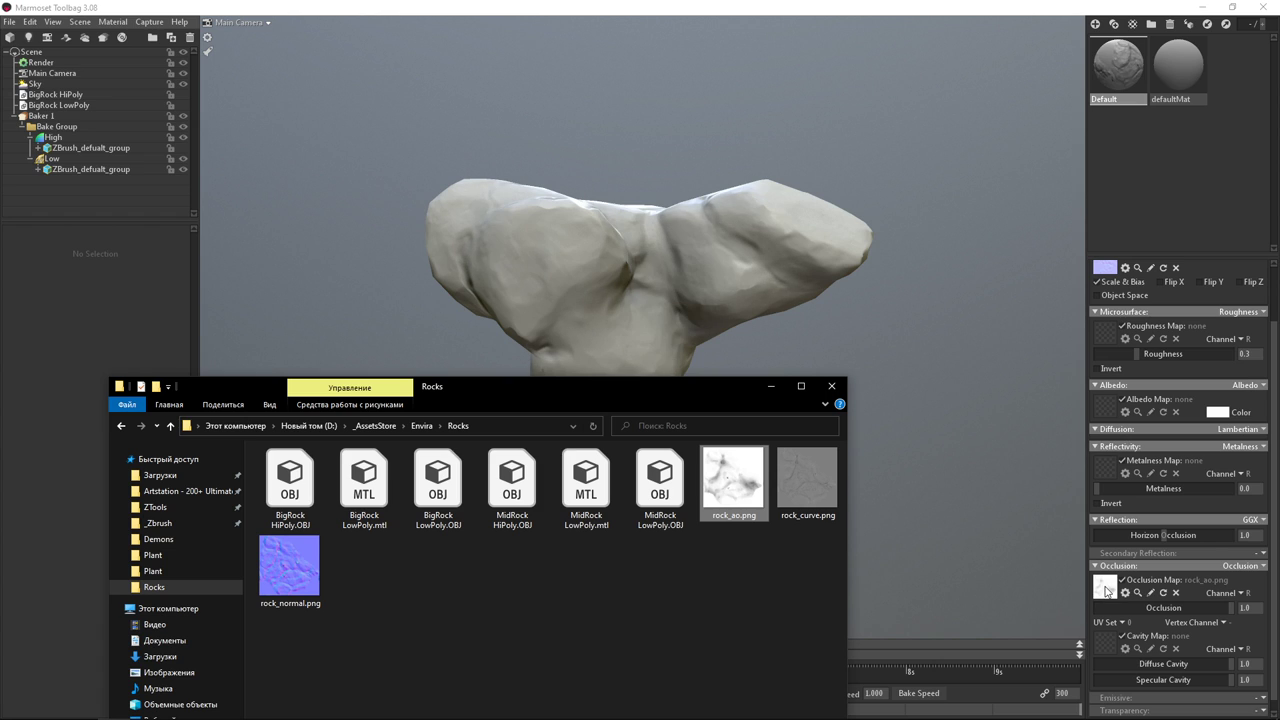
Preview rock_curve.png, then orbit and zoom in to inspect the rock's surface
{"action": "double_click", "coordinate": [782, 472]}
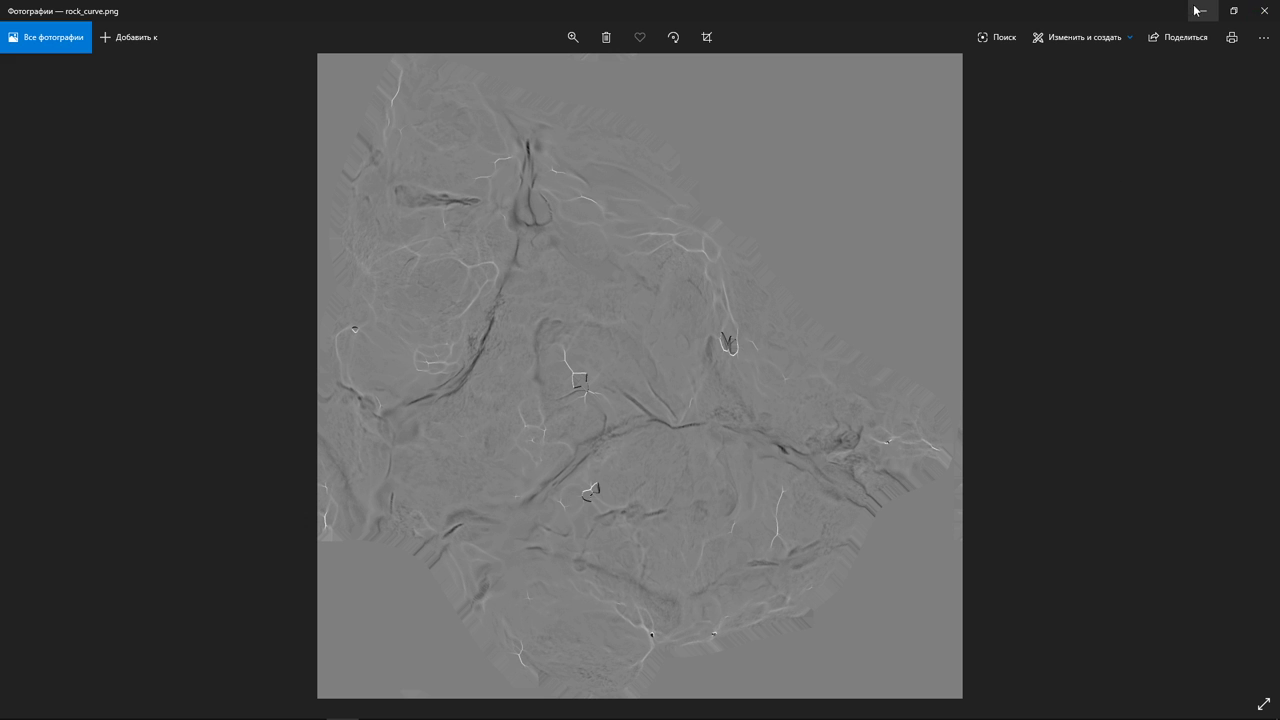
{"action": "left_click", "coordinate": [1264, 10]}
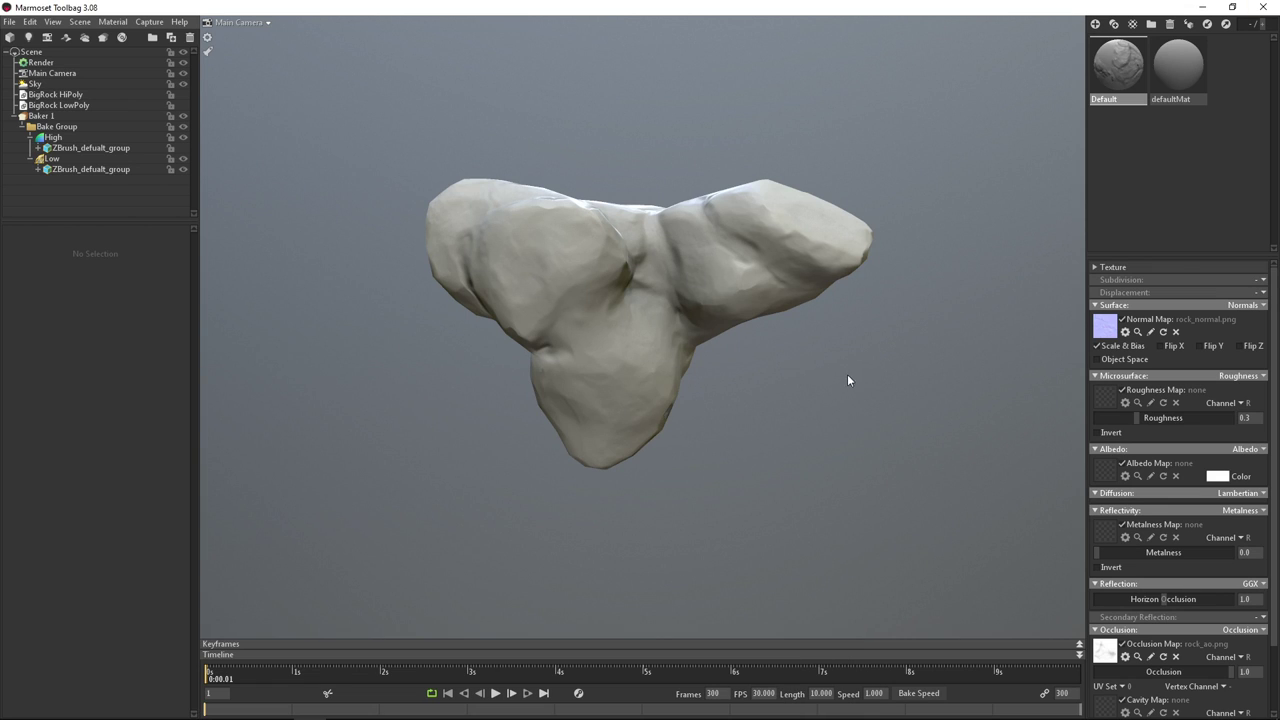
{"action": "mouse_move", "coordinate": [847, 376]}
{"action": "left_mouse_down"}
{"action": "mouse_move", "coordinate": [760, 369]}
{"action": "mouse_move", "coordinate": [899, 496]}
{"action": "left_mouse_up"}
{"action": "mouse_move", "coordinate": [914, 187]}
{"action": "left_mouse_down"}
{"action": "mouse_move", "coordinate": [1017, 180]}
{"action": "mouse_move", "coordinate": [946, 300]}
{"action": "left_mouse_up"}
{"action": "scroll", "coordinate": [603, 400], "scroll_direction": "up", "scroll_amount": 2}
{"action": "scroll", "coordinate": [603, 400], "scroll_direction": "up", "scroll_amount": 3}
{"action": "scroll", "coordinate": [593, 414], "scroll_direction": "up", "scroll_amount": 2}
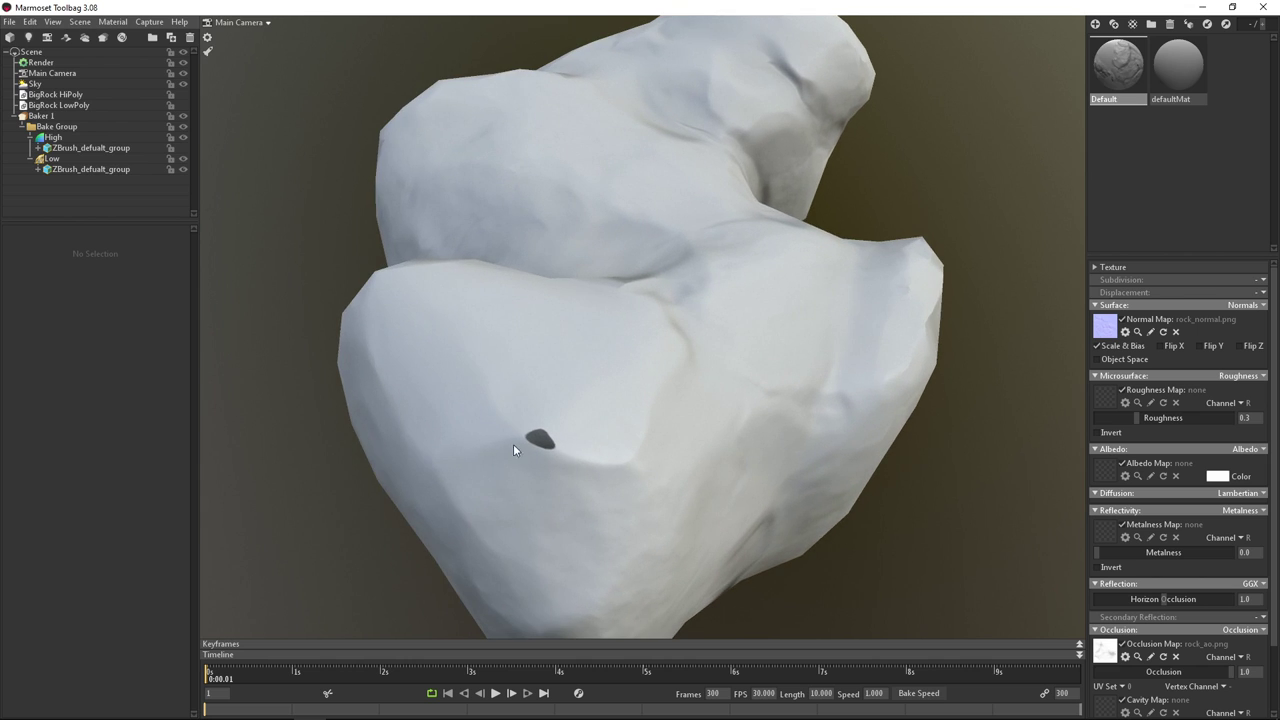
{"action": "mouse_move", "coordinate": [356, 191]}
{"action": "left_mouse_down"}
{"action": "mouse_move", "coordinate": [351, 205]}
{"action": "mouse_move", "coordinate": [528, 234]}
{"action": "left_mouse_up"}
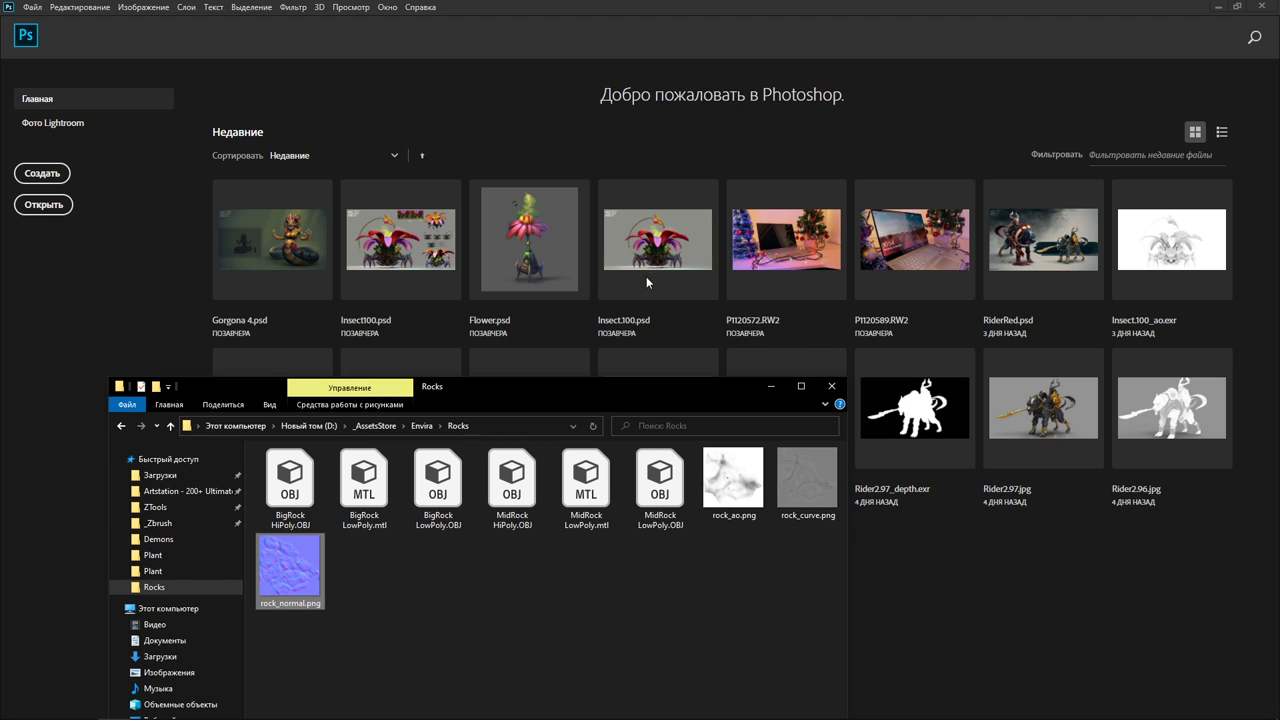
Open rock_normal.png in Photoshop and zoom in on its artefact patches
{"action": "mouse_move", "coordinate": [625, 393]}
{"action": "left_mouse_down"}
{"action": "mouse_move", "coordinate": [614, 251]}
{"action": "mouse_move", "coordinate": [635, 282]}
{"action": "left_mouse_up"}
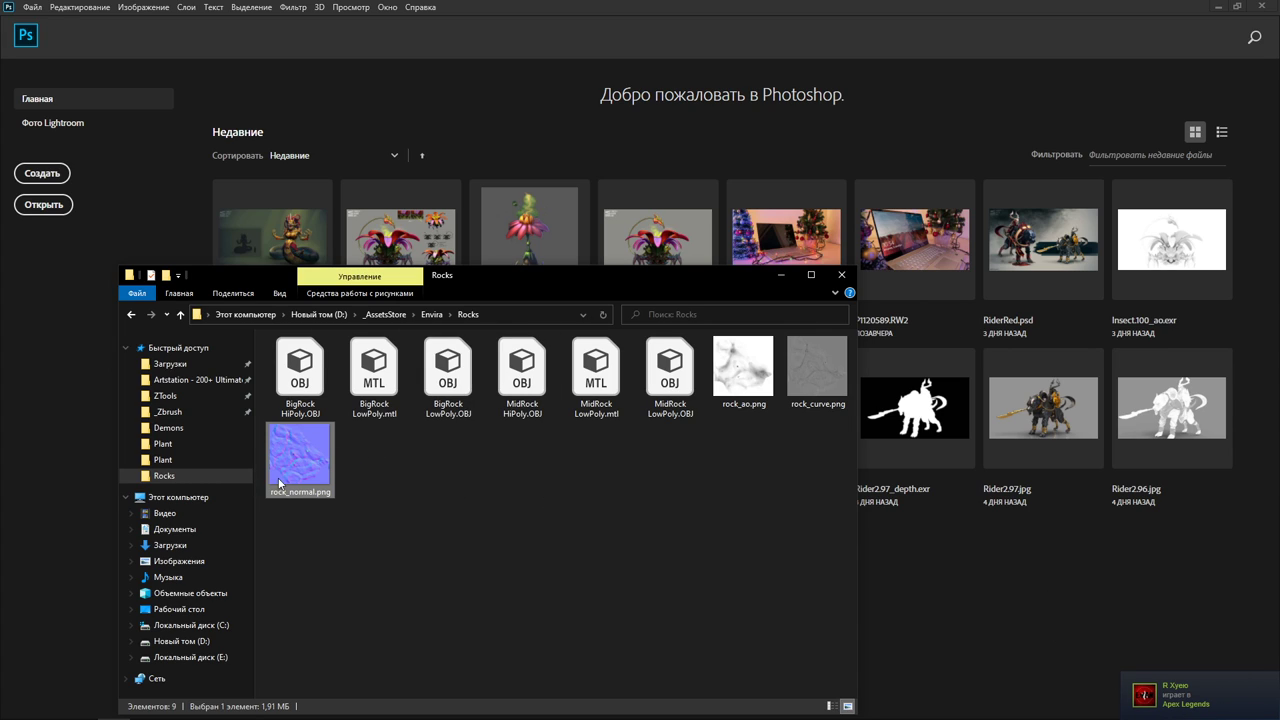
{"action": "left_click_drag", "start_coordinate": [280, 483], "coordinate": [496, 80]}
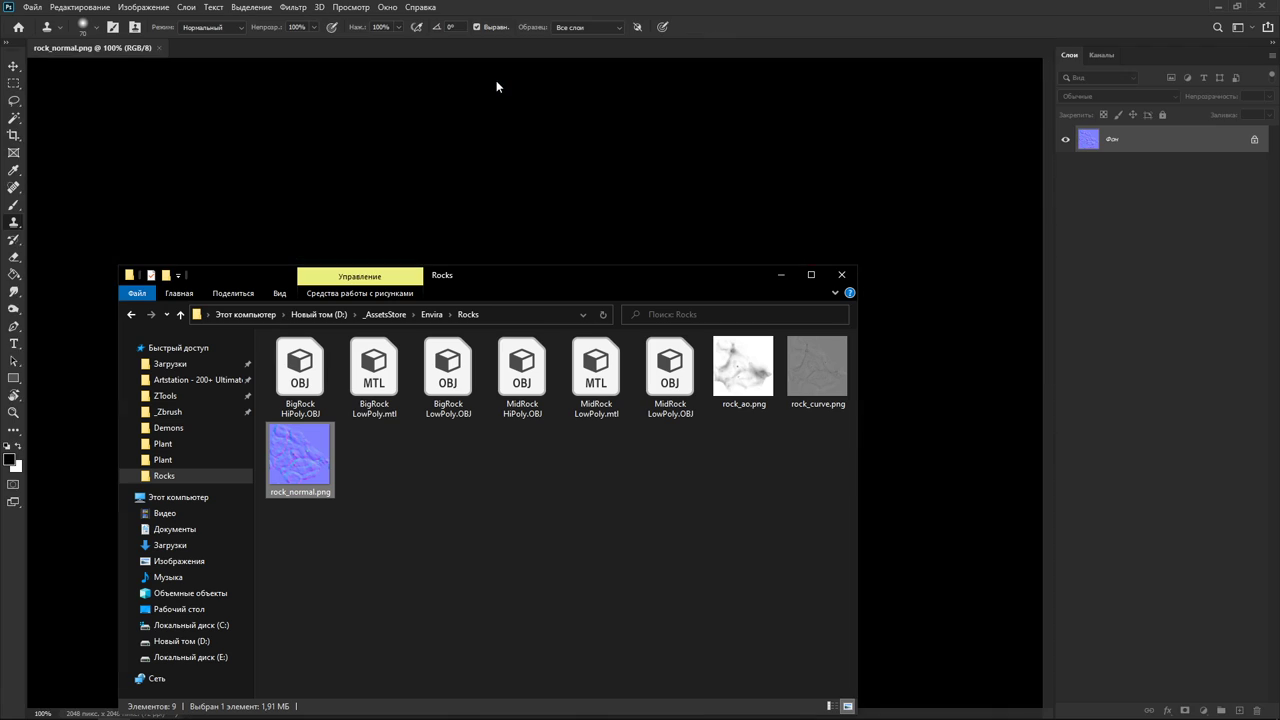
{"action": "left_click", "coordinate": [650, 131]}
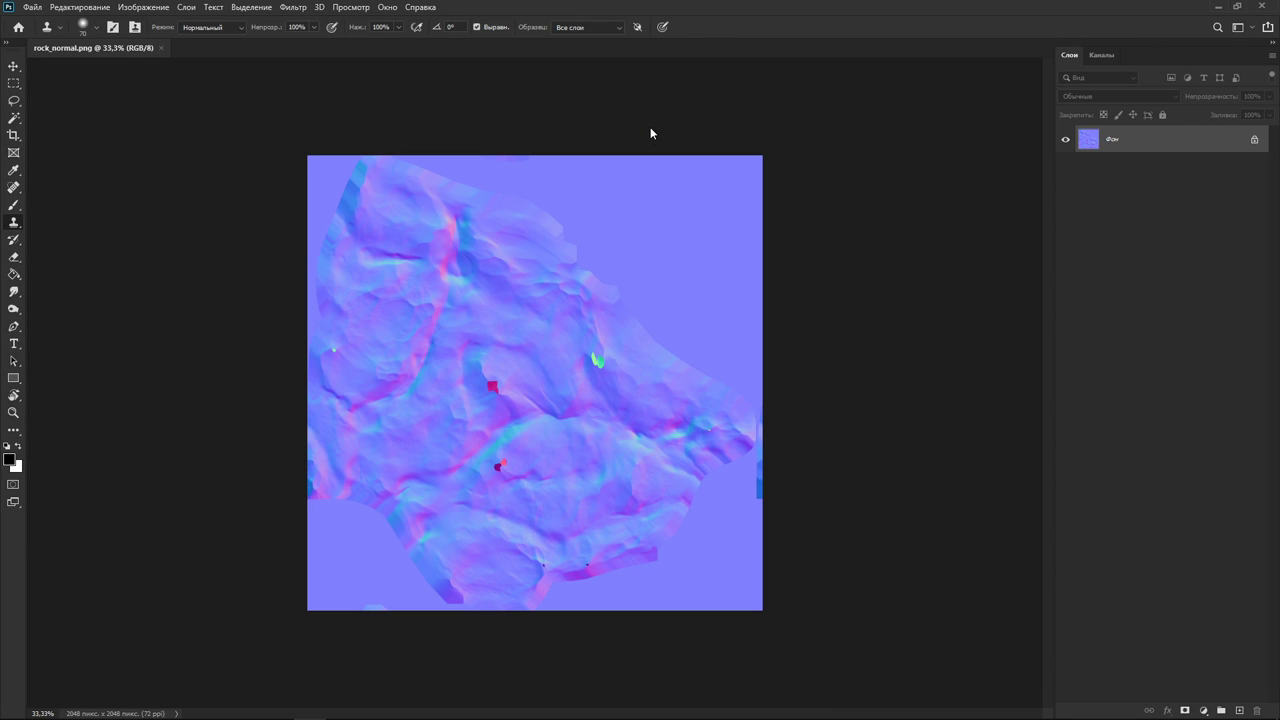
{"action": "left_click", "coordinate": [577, 366], "text": "ctrl"}
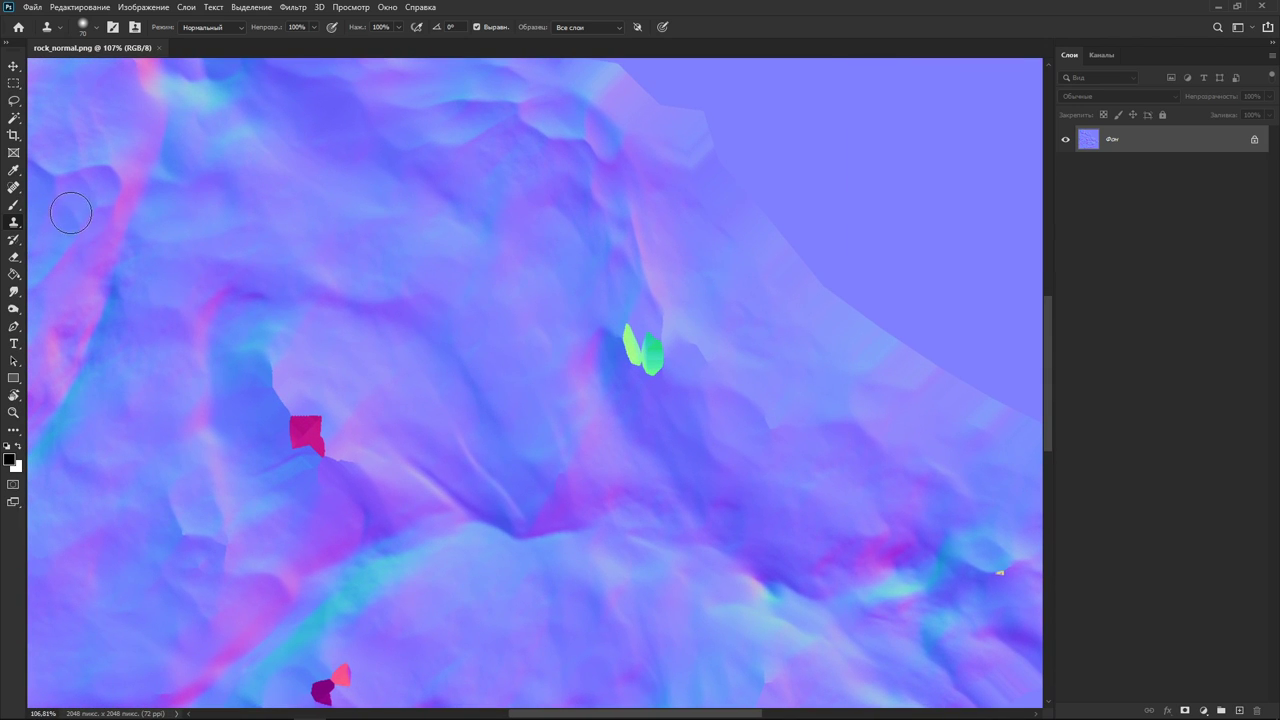
With a size-100 Spot Healing Brush, heal the green and magenta patches
{"action": "right_click", "coordinate": [17, 226]}
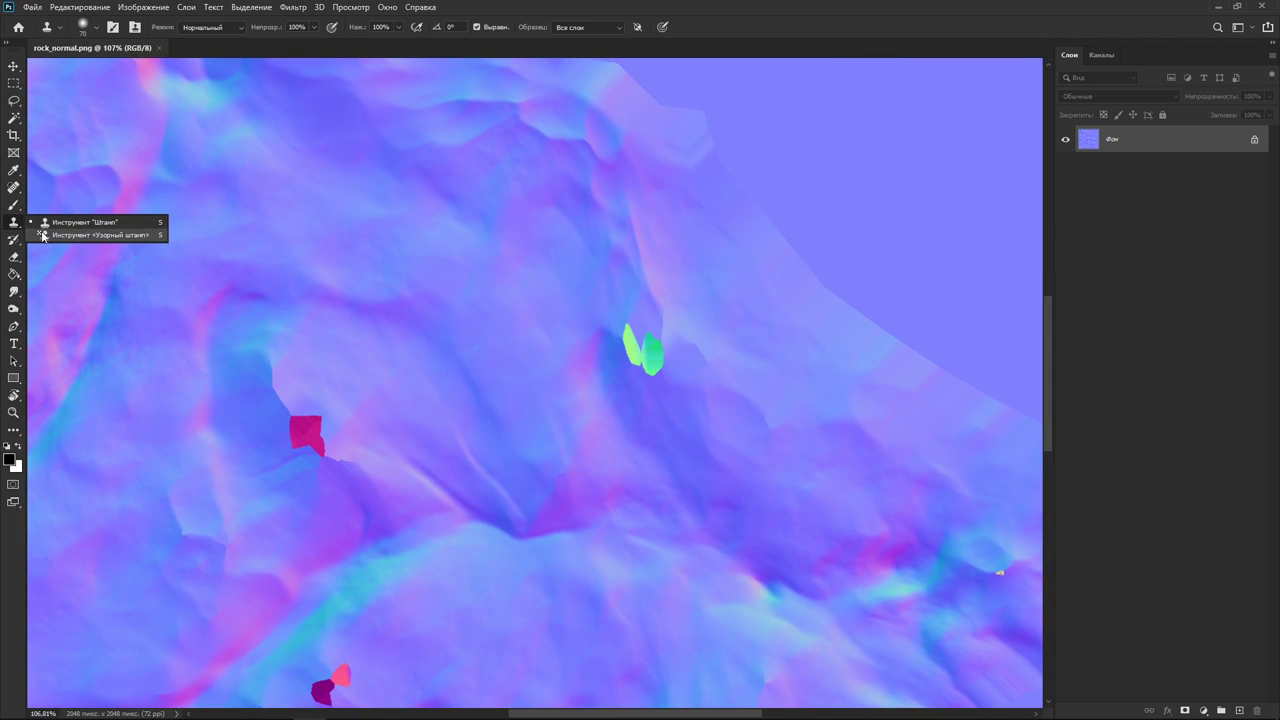
{"action": "left_click", "coordinate": [14, 188]}
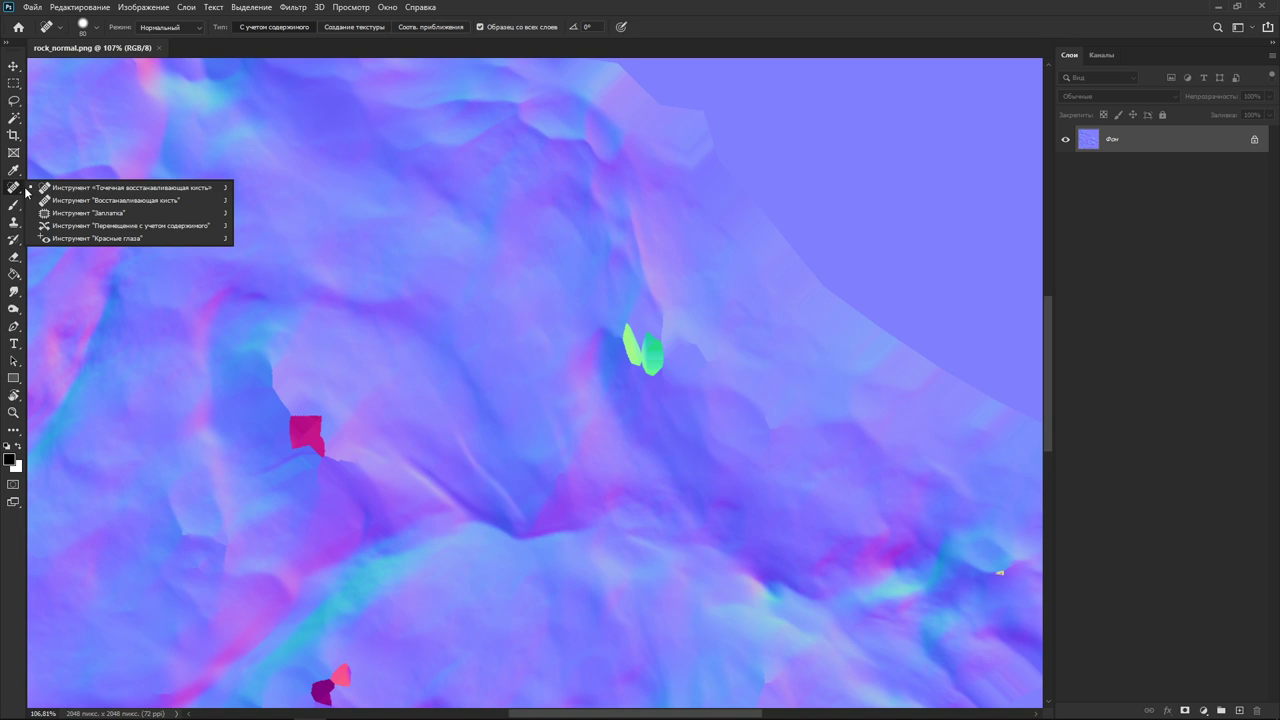
{"action": "left_click", "coordinate": [96, 196]}
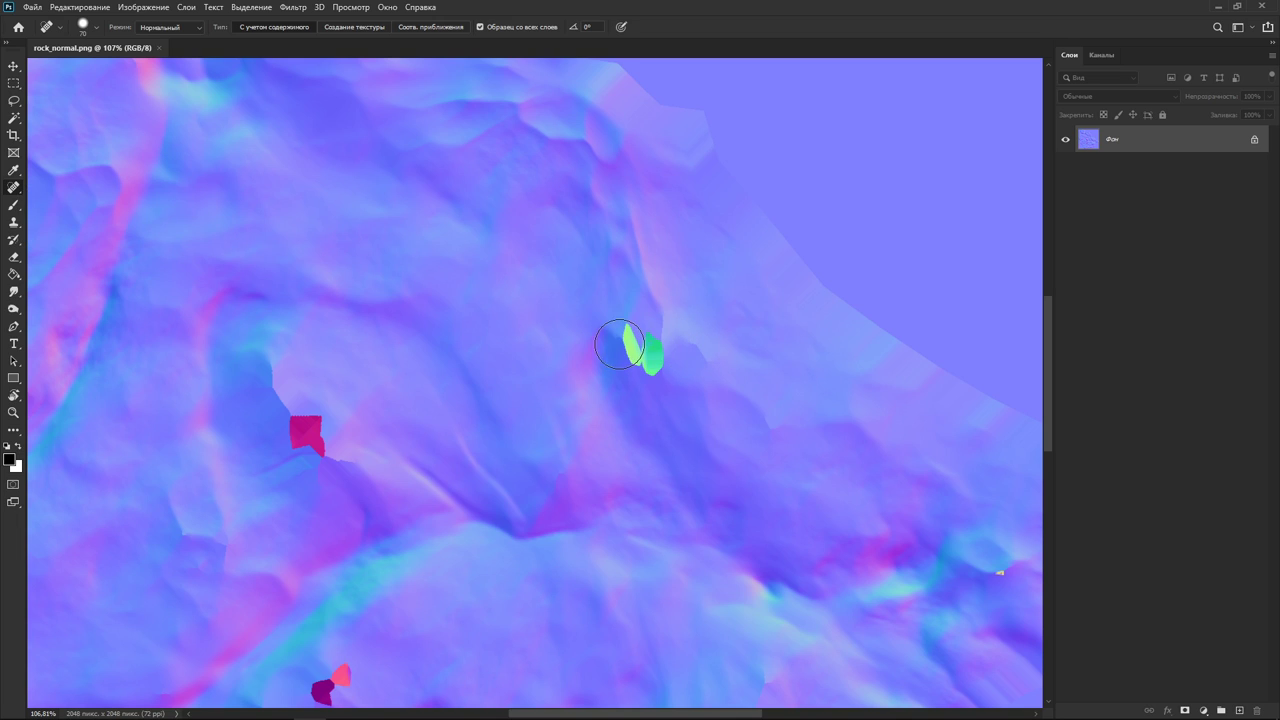
{"action": "key", "text": "bracketright"}
{"action": "key", "text": "bracketright"}
{"action": "key", "text": "bracketright"}
{"action": "left_click_drag", "start_coordinate": [640, 345], "coordinate": [658, 358]}
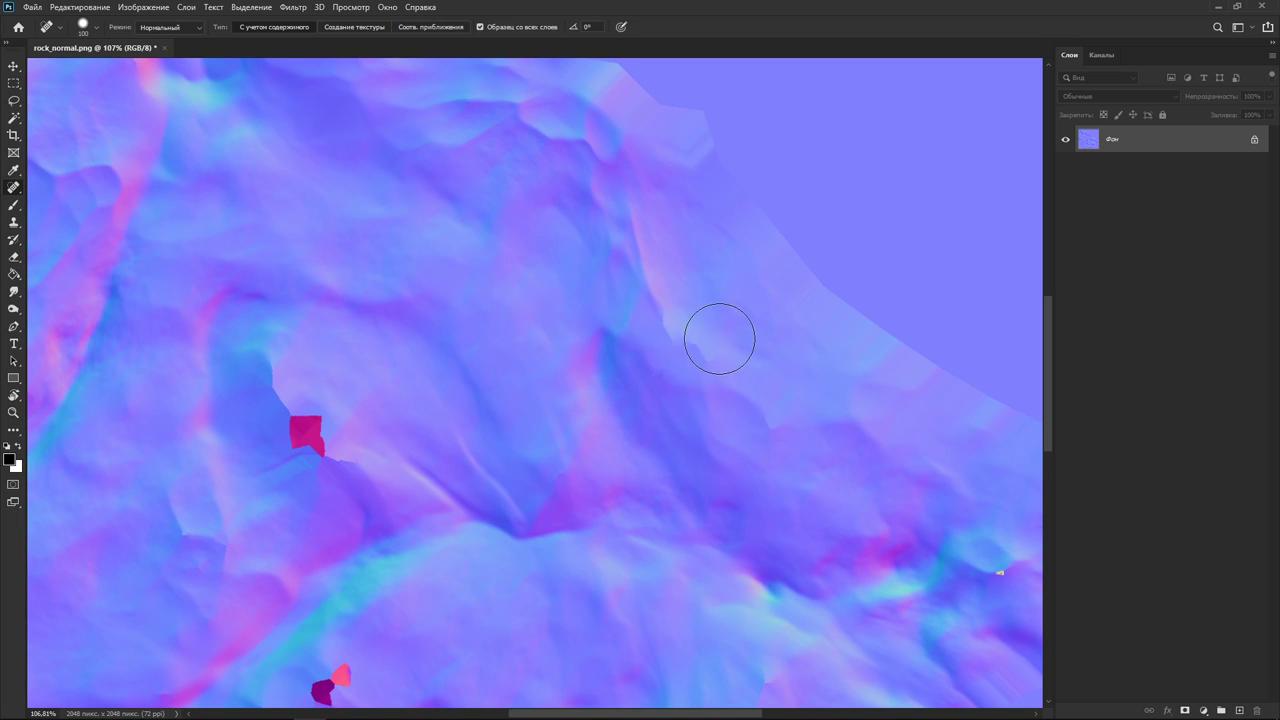
{"action": "left_click", "coordinate": [311, 435]}
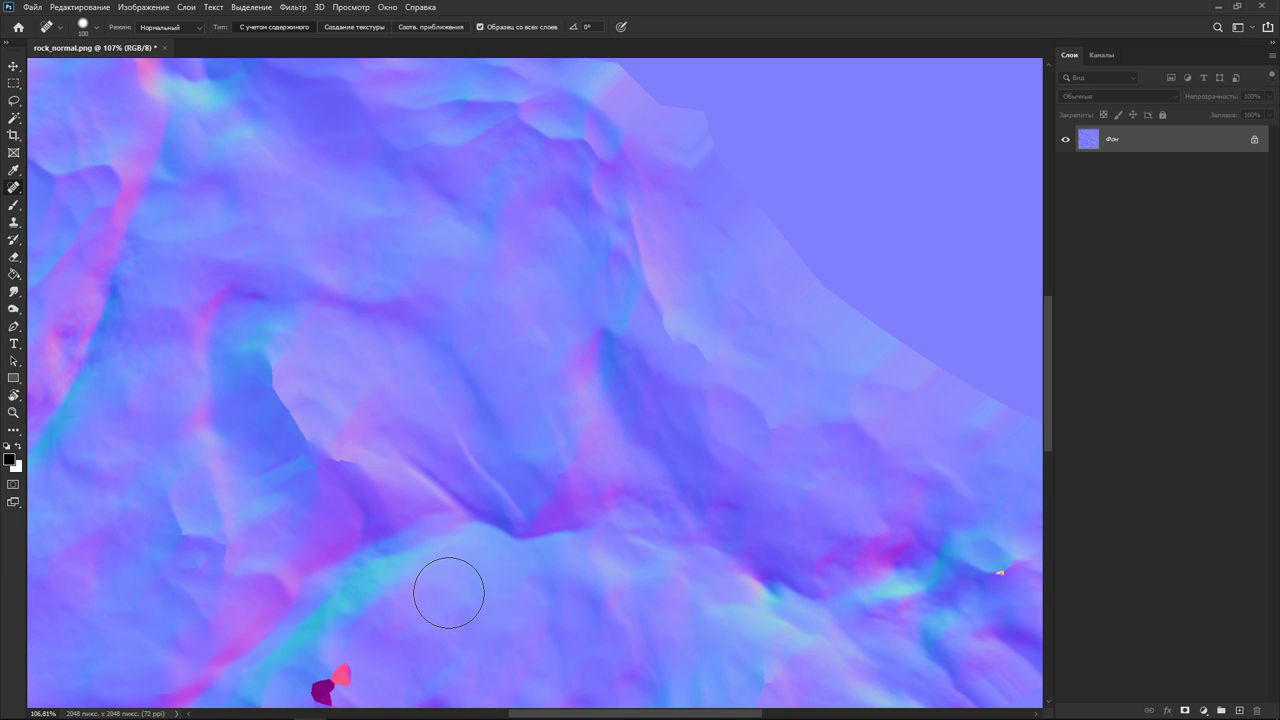
{"action": "left_click_drag", "start_coordinate": [564, 494], "coordinate": [648, 340]}
{"action": "left_click", "coordinate": [420, 524]}
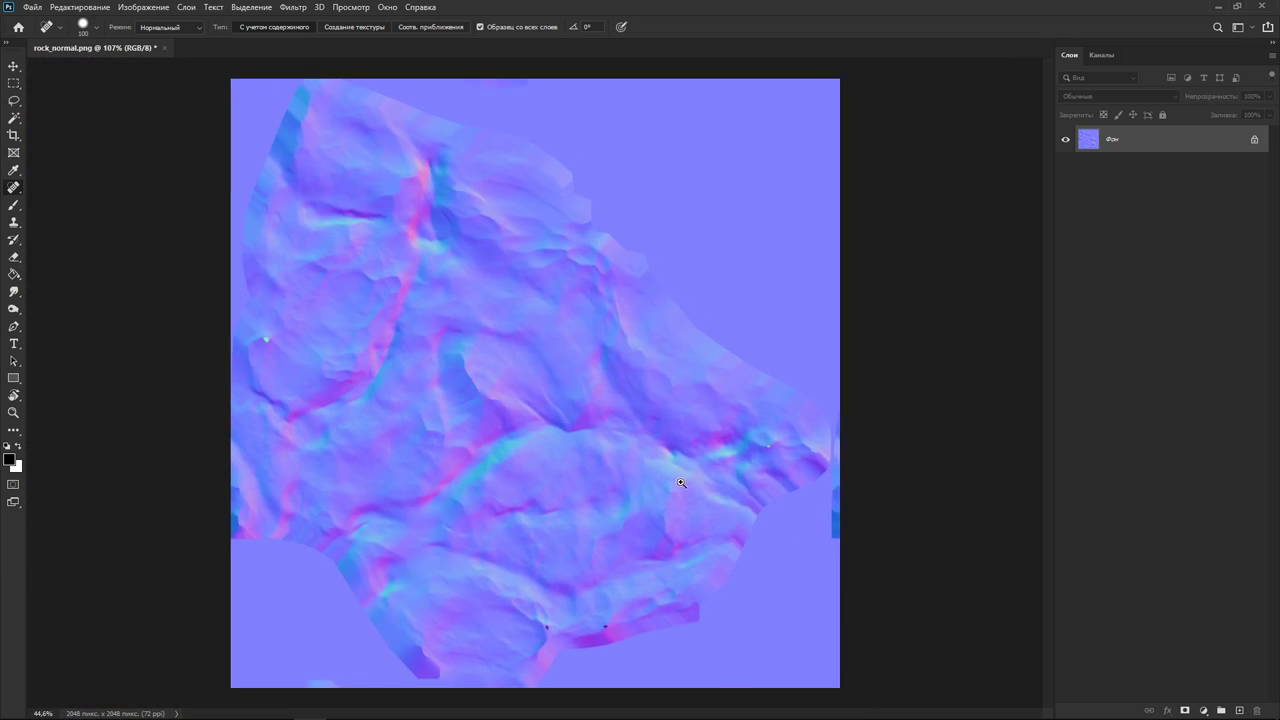
Heal the small green spot and review the whole cleaned normal map
{"action": "left_click_drag", "start_coordinate": [840, 509], "coordinate": [335, 346], "text": "ctrl"}
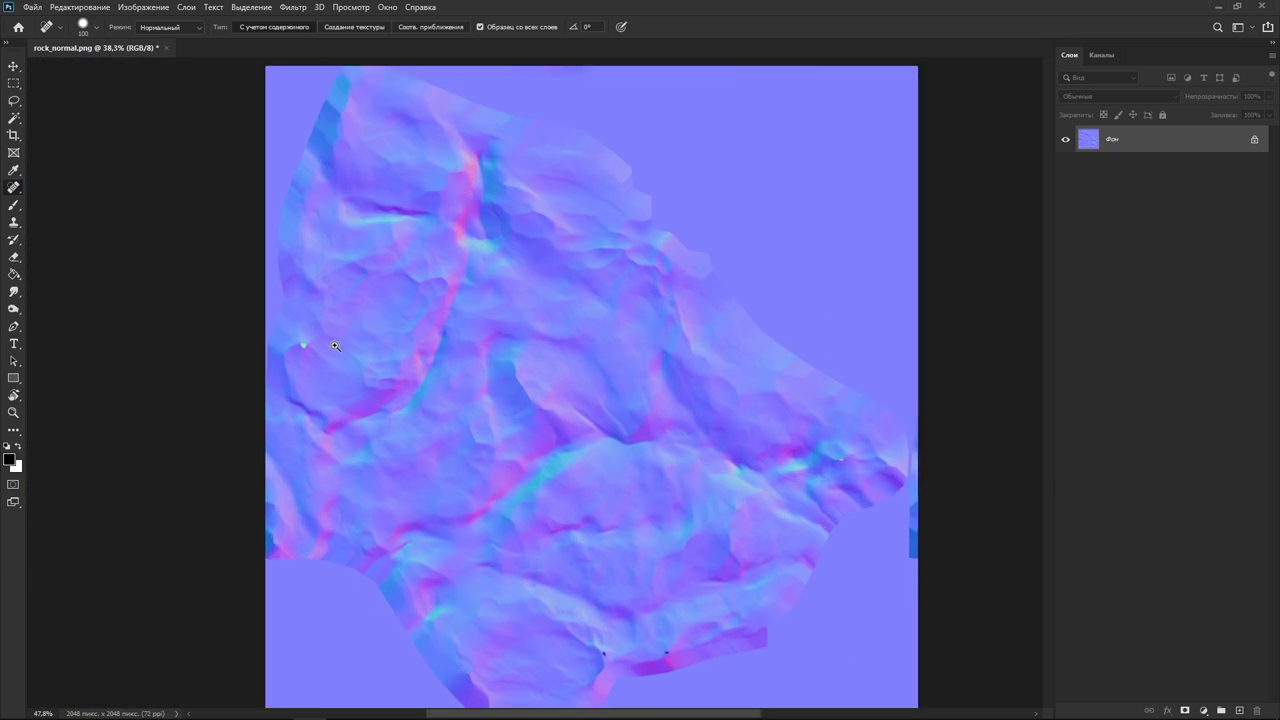
{"action": "left_click", "coordinate": [306, 345], "text": "ctrl"}
{"action": "left_click", "coordinate": [294, 343]}
{"action": "mouse_move", "coordinate": [683, 311]}
{"action": "left_mouse_down", "text": "ctrl"}
{"action": "mouse_move", "coordinate": [423, 251]}
{"action": "mouse_move", "coordinate": [506, 518]}
{"action": "left_mouse_up", "text": "ctrl"}
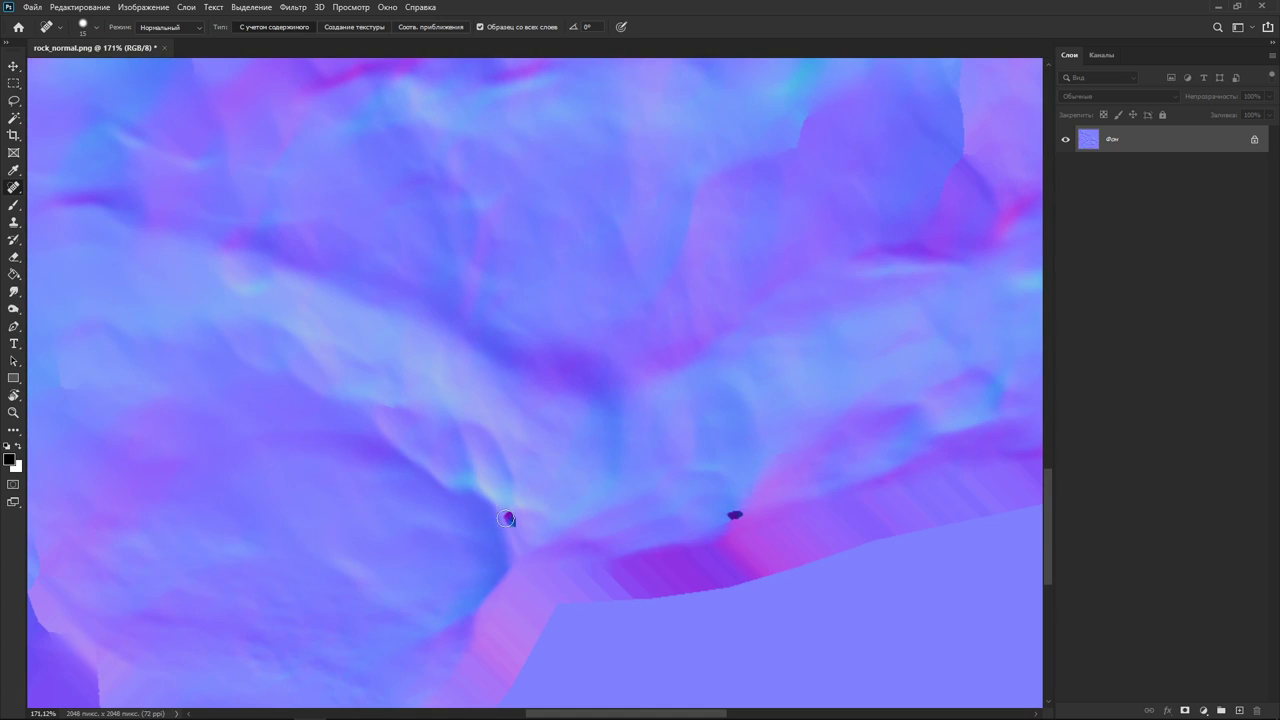
{"action": "left_click_drag", "start_coordinate": [735, 516], "coordinate": [723, 369], "text": "ctrl"}
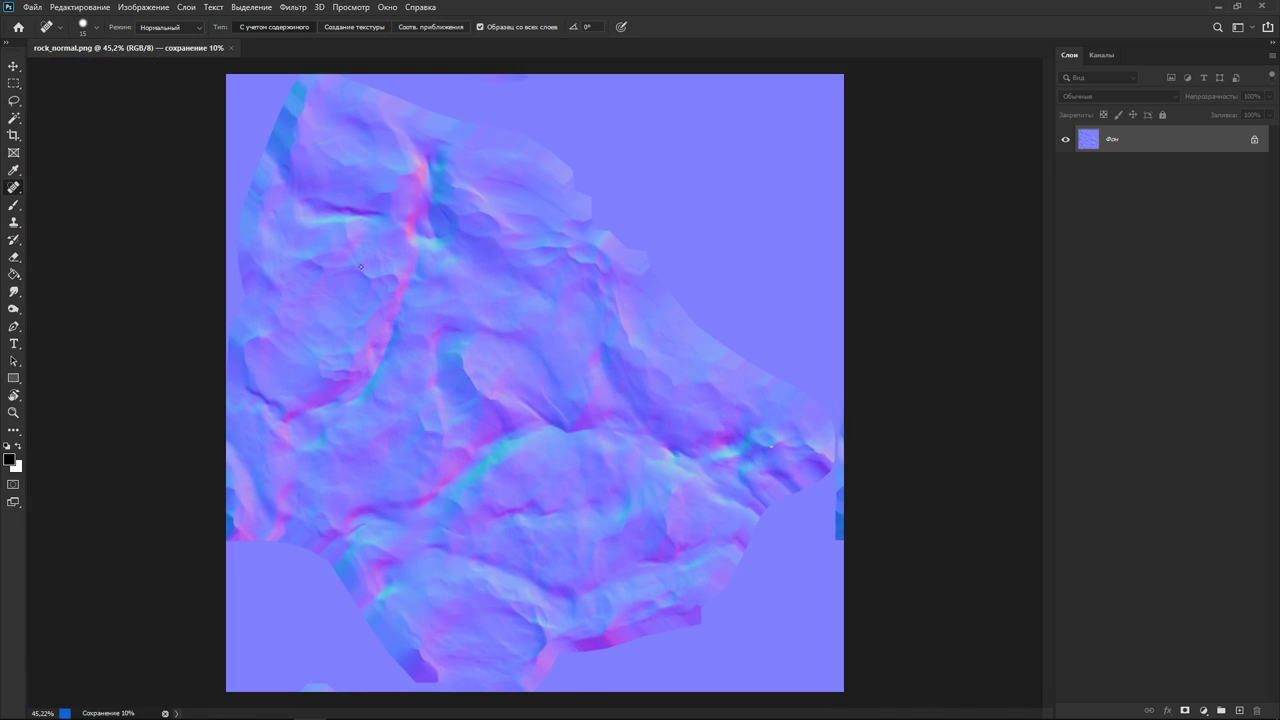
{"action": "key", "text": "alt+Tab"}
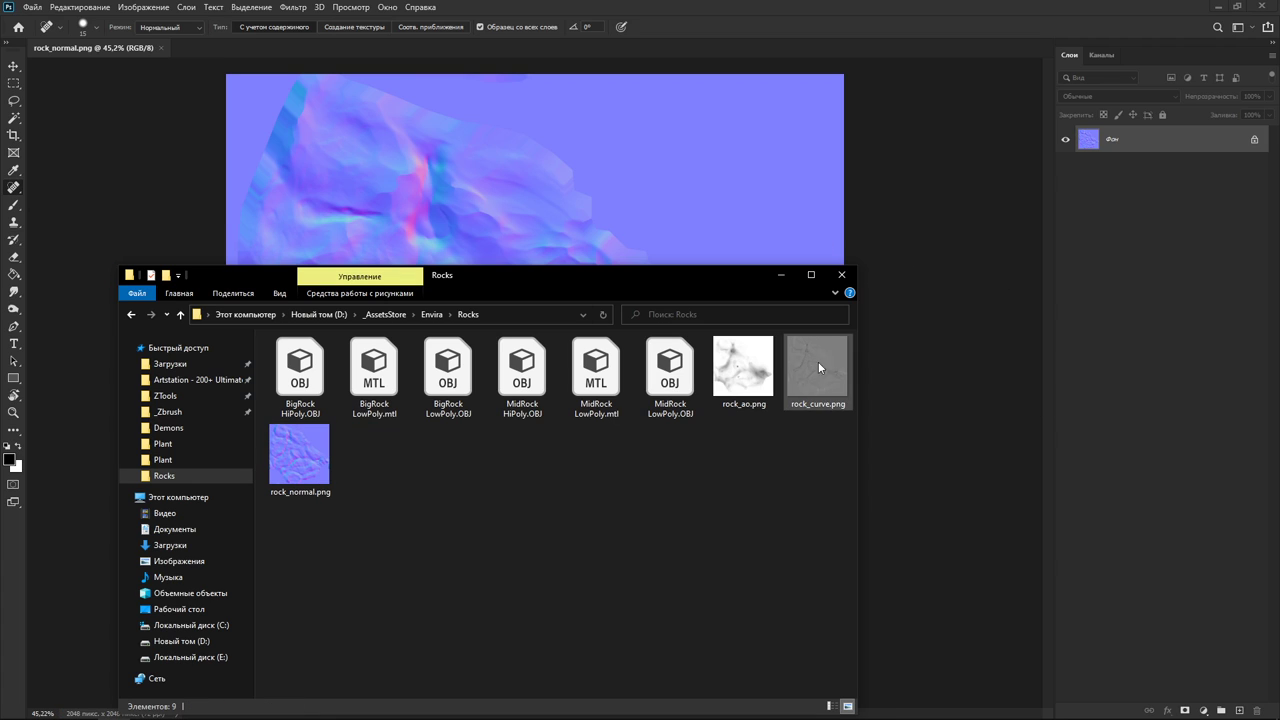
Open rock_ao.png in Photoshop and heal its first dark artefacts with a size-30 brush
{"action": "left_click_drag", "start_coordinate": [745, 370], "coordinate": [644, 45]}
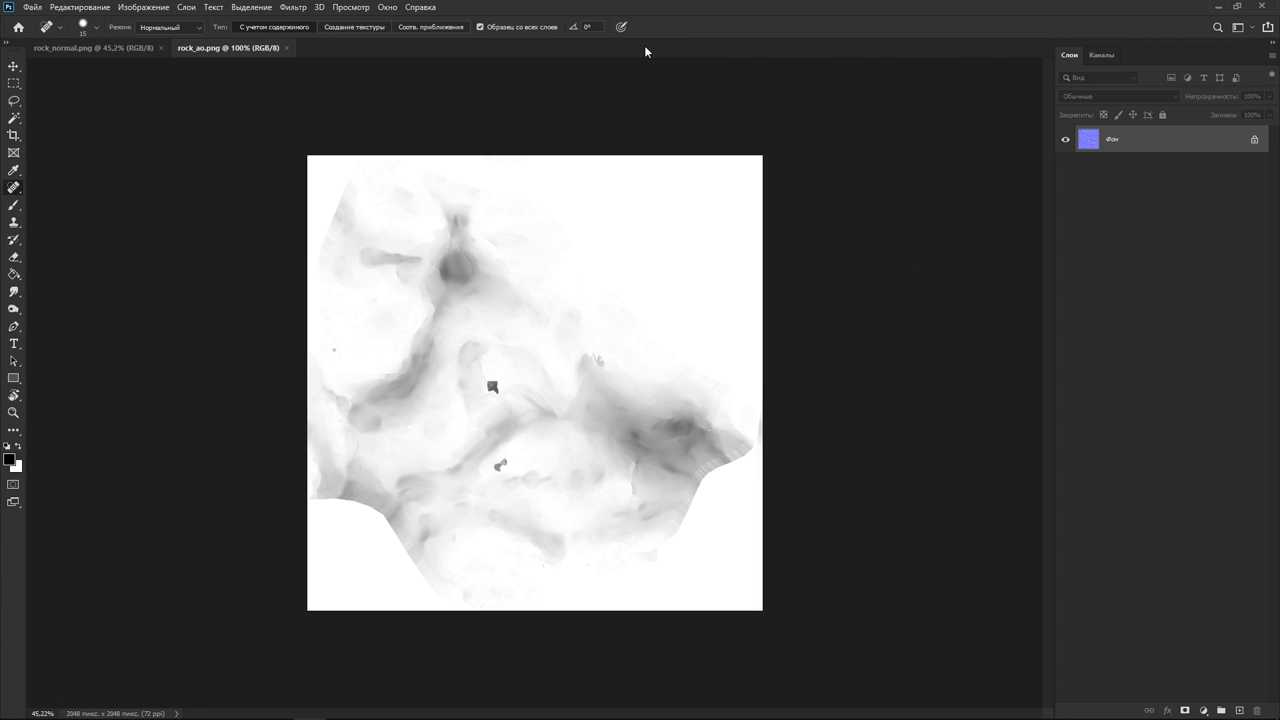
{"action": "left_click_drag", "start_coordinate": [334, 352], "coordinate": [414, 334], "text": "ctrl"}
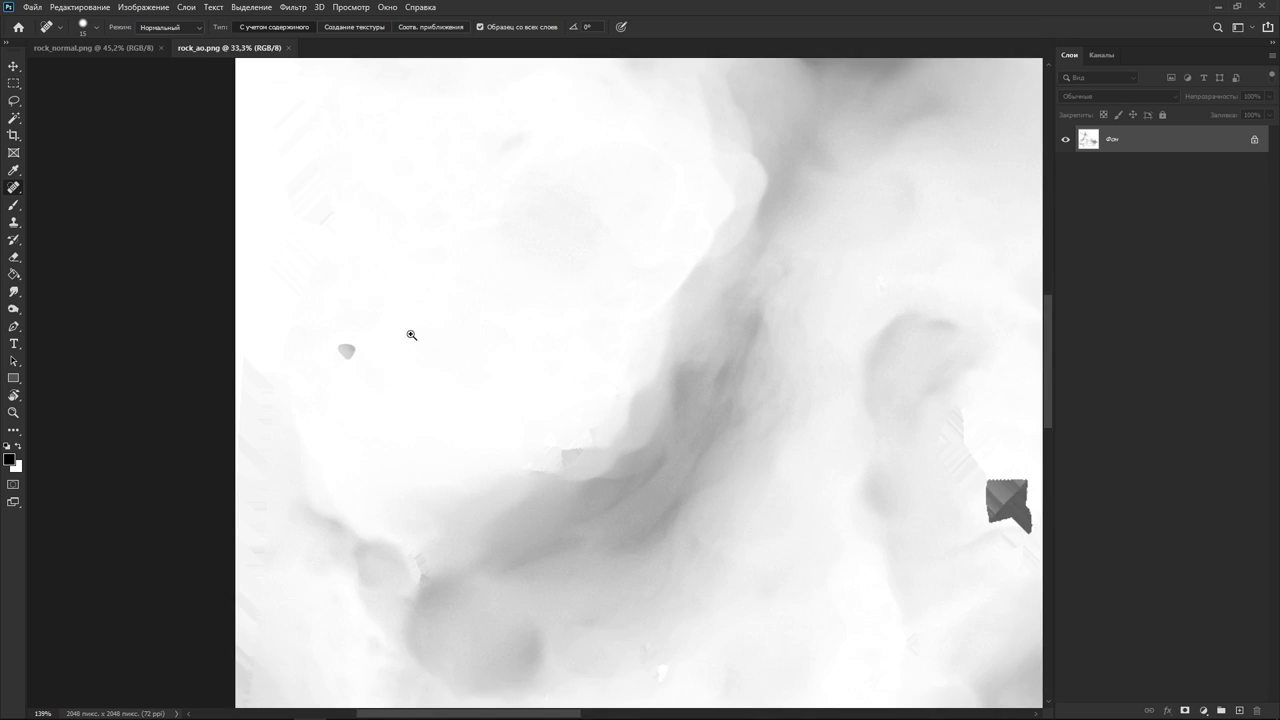
{"action": "key", "text": "bracketright"}
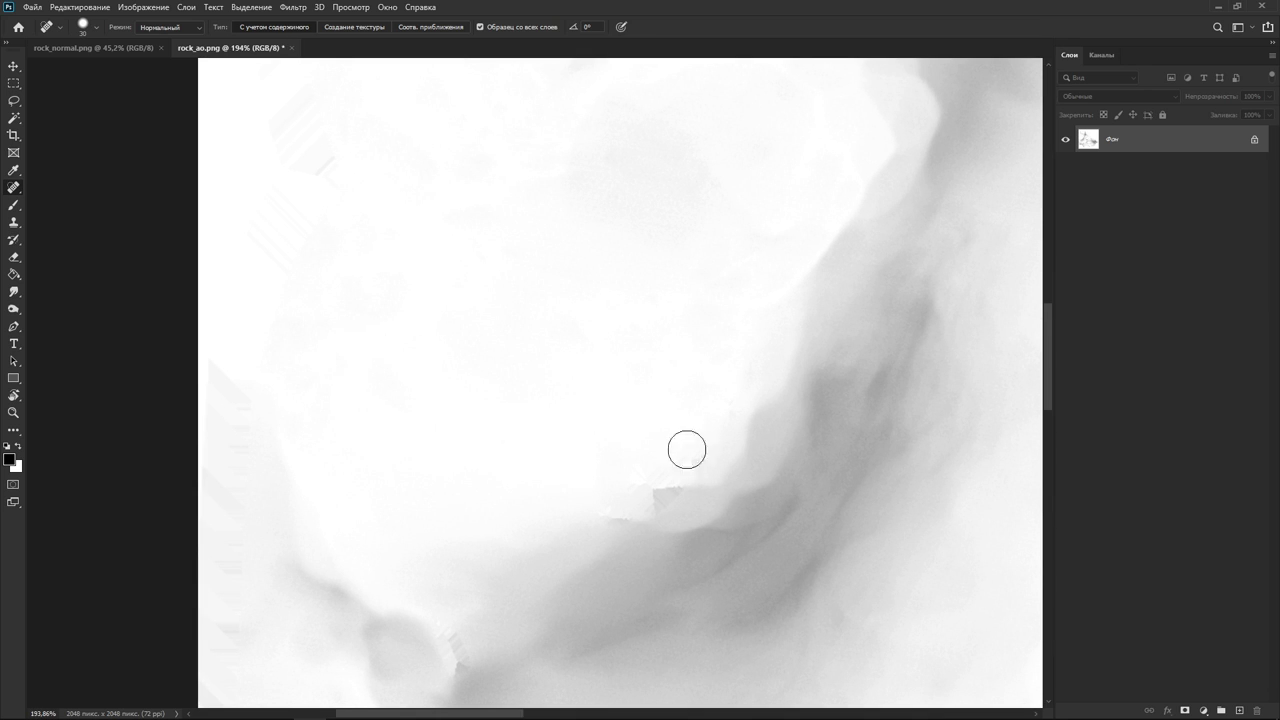
{"action": "left_click_drag", "start_coordinate": [643, 374], "coordinate": [250, 200]}
{"action": "left_click_drag", "start_coordinate": [750, 350], "coordinate": [780, 385]}
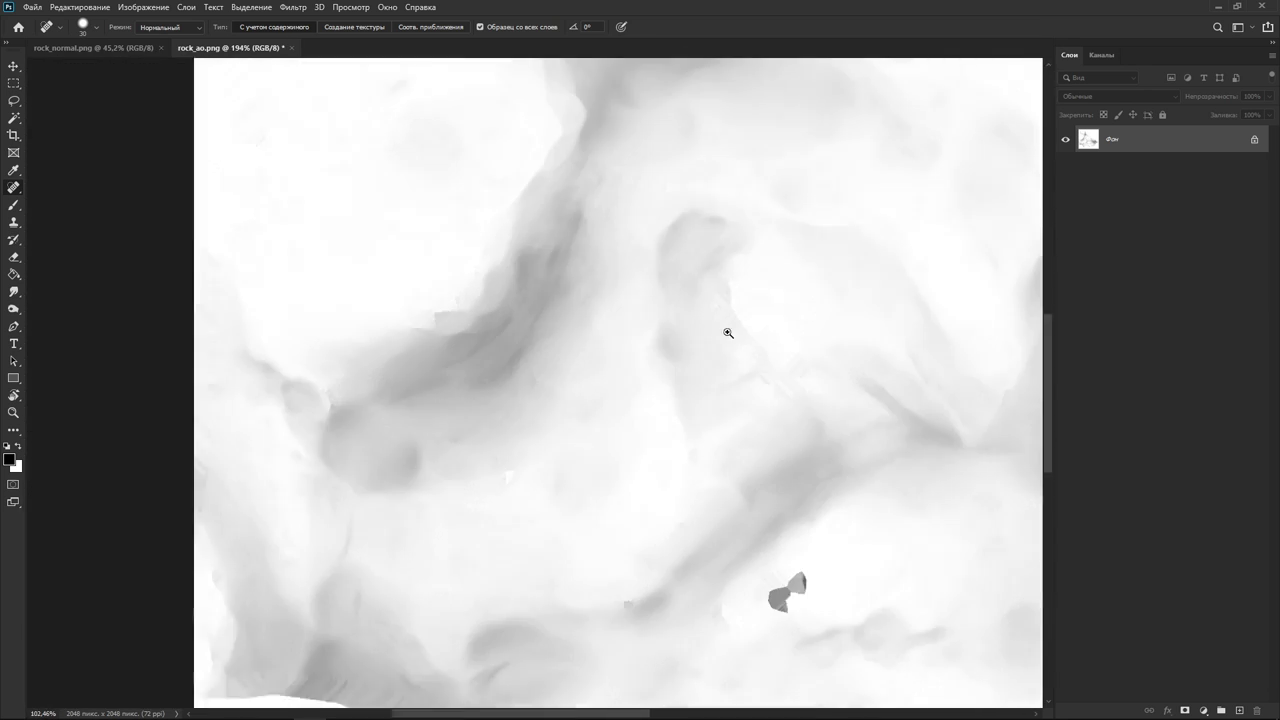
{"action": "scroll", "coordinate": [771, 386], "scroll_direction": "down", "scroll_amount": 5, "text": "alt"}
{"action": "left_click_drag", "start_coordinate": [775, 532], "coordinate": [786, 534]}
{"action": "scroll", "coordinate": [786, 534], "scroll_direction": "up", "scroll_amount": 4, "text": "alt"}
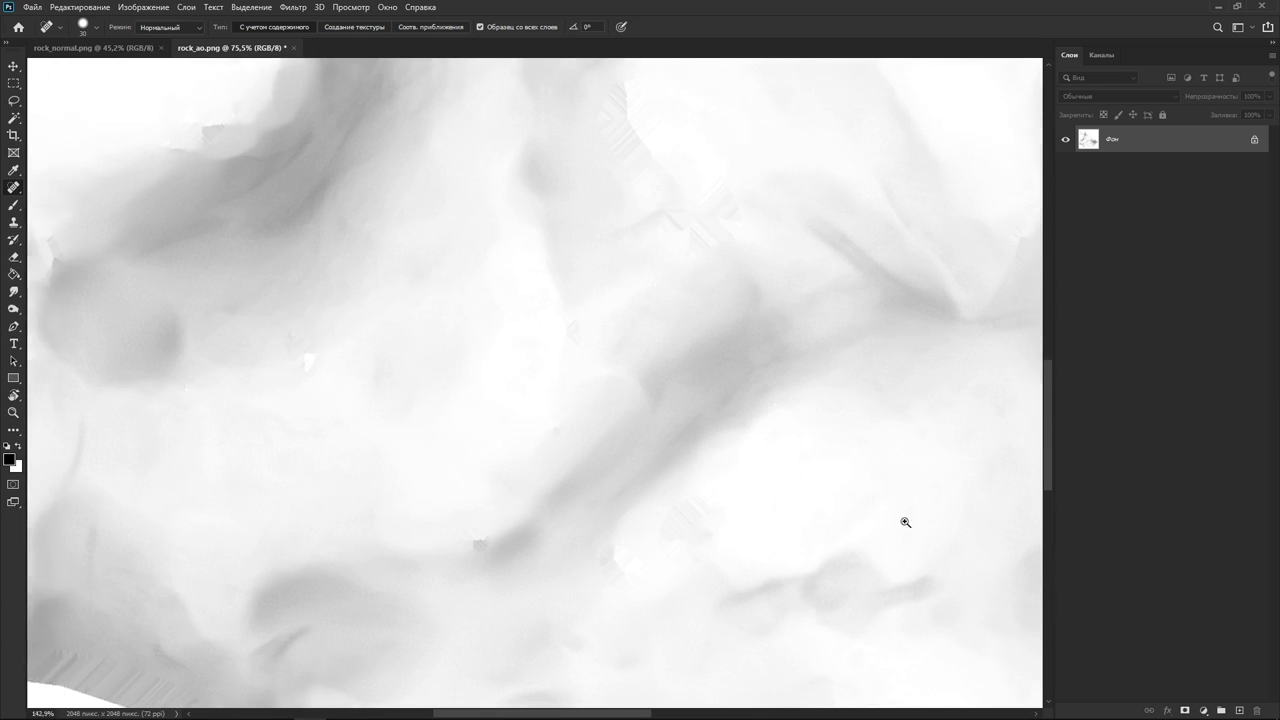
Heal the dark smudge, small spots and dark blot elsewhere on the AO map
{"action": "key", "text": "bracketright"}
{"action": "key", "text": "bracketright"}
{"action": "left_click_drag", "start_coordinate": [674, 525], "coordinate": [700, 516]}
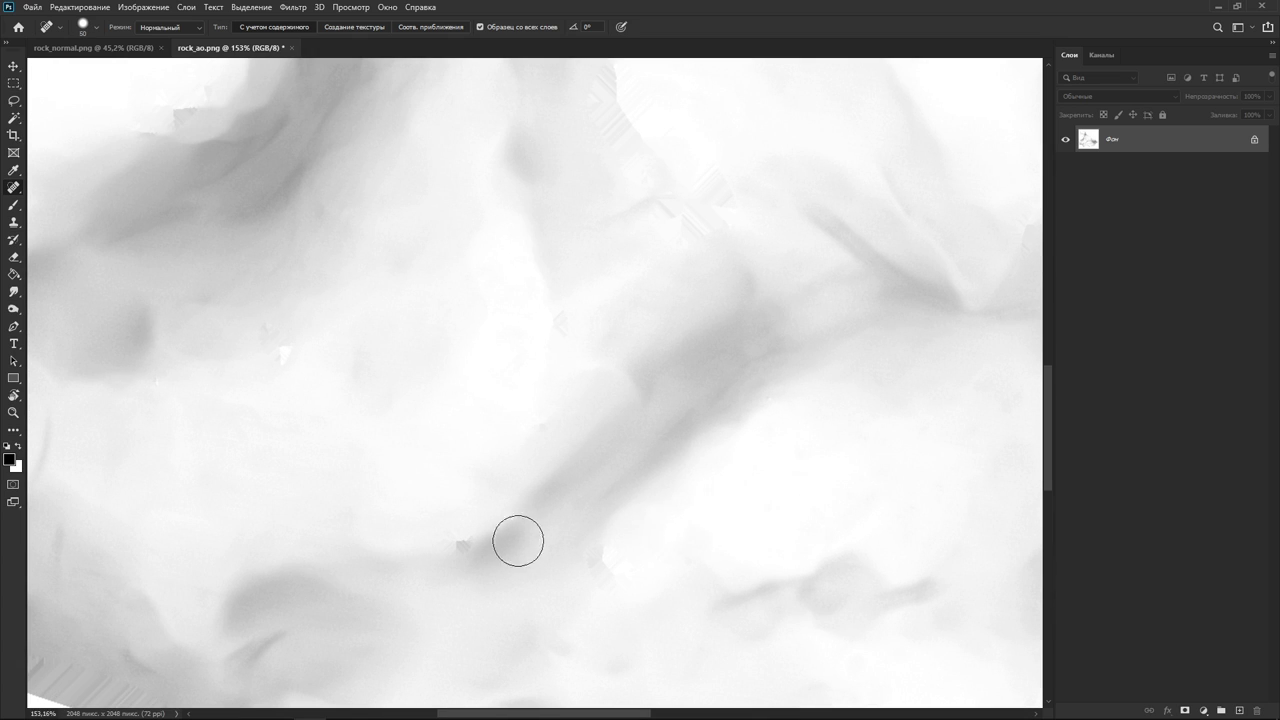
{"action": "key", "text": "bracketleft"}
{"action": "key", "text": "bracketleft"}
{"action": "left_click", "coordinate": [455, 543]}
{"action": "left_click", "coordinate": [277, 351]}
{"action": "left_click_drag", "start_coordinate": [1014, 329], "coordinate": [586, 557]}
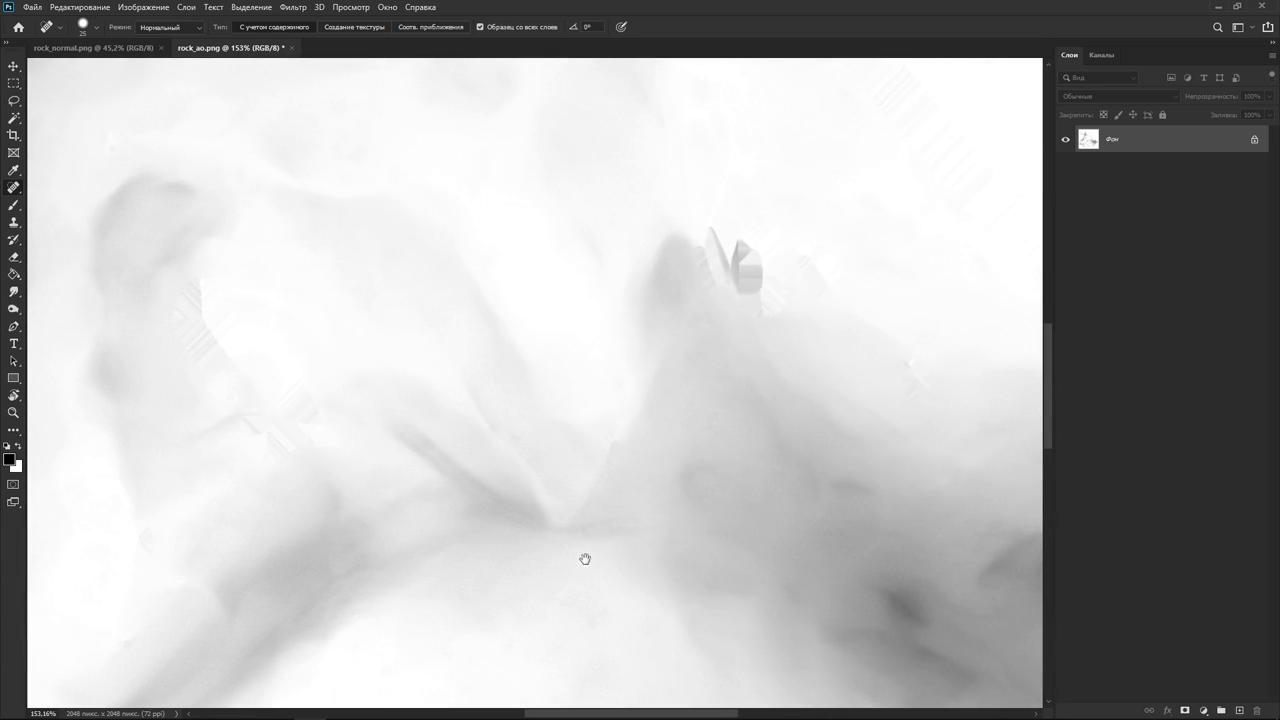
{"action": "scroll", "coordinate": [754, 476], "scroll_direction": "down", "scroll_amount": 2, "text": "alt"}
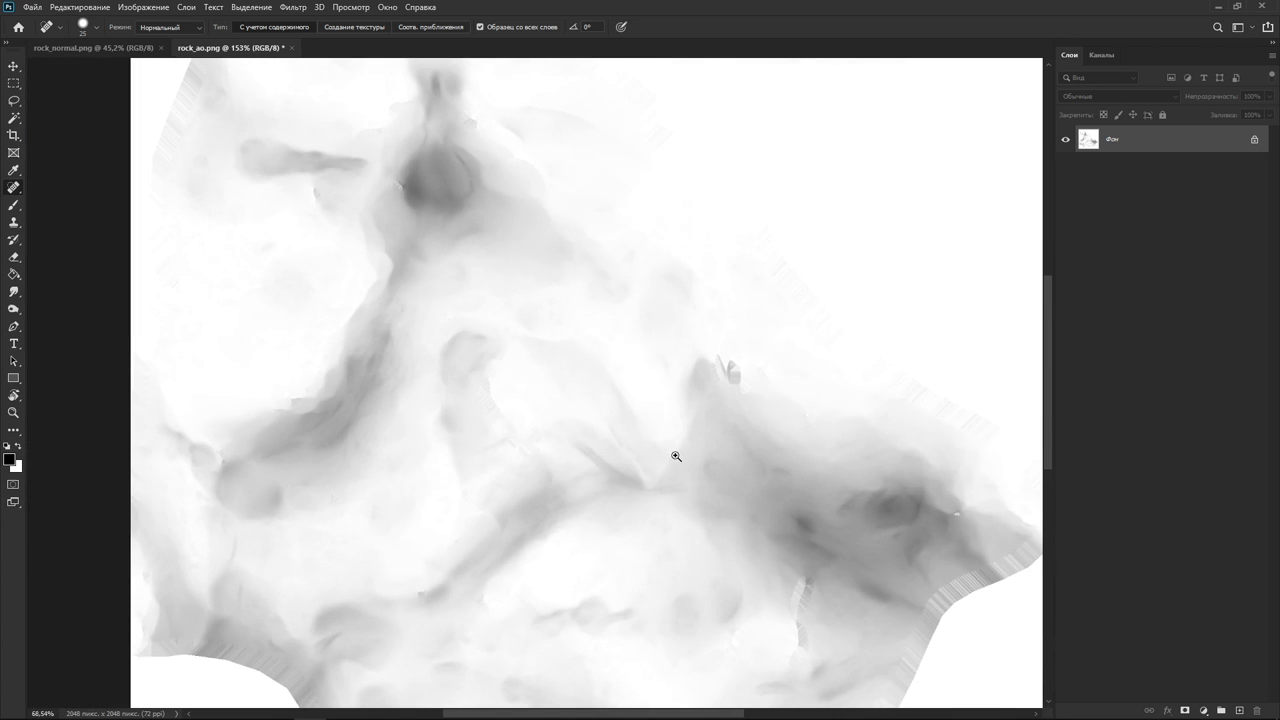
{"action": "scroll", "coordinate": [741, 386], "scroll_direction": "up", "scroll_amount": 1, "text": "alt"}
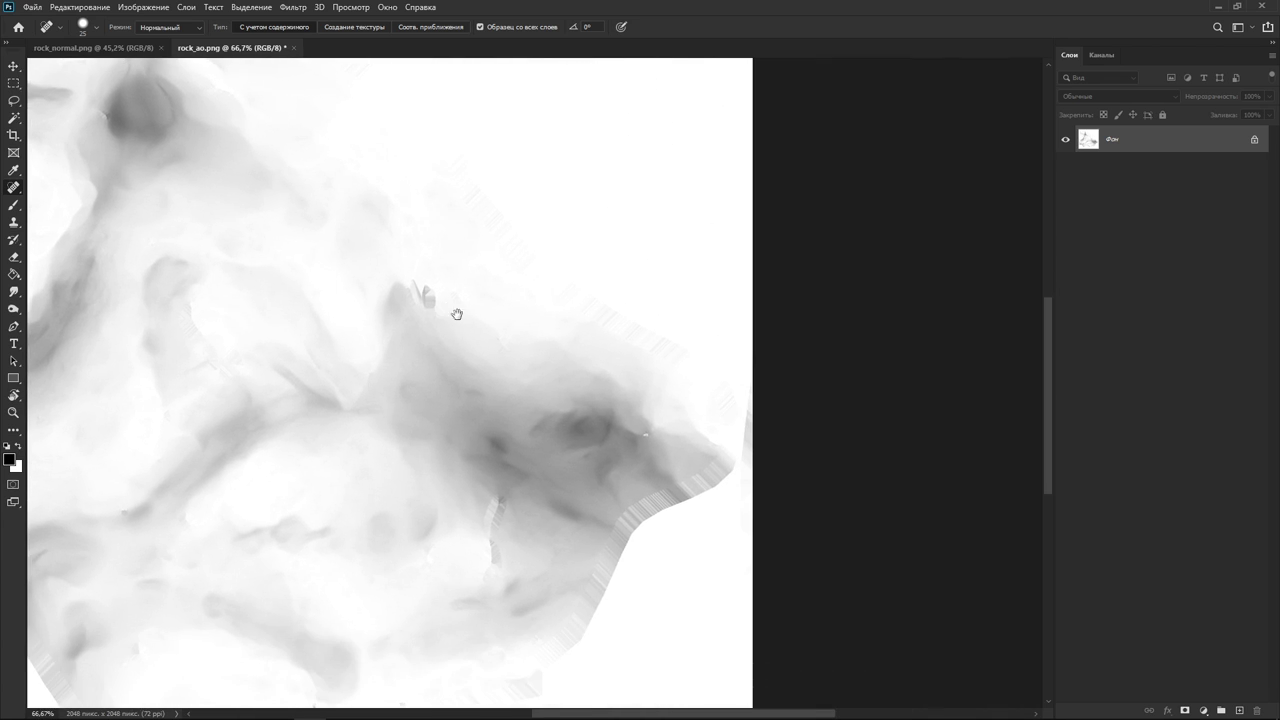
{"action": "scroll", "coordinate": [604, 450], "scroll_direction": "up", "scroll_amount": 1, "text": "alt"}
{"action": "scroll", "coordinate": [669, 451], "scroll_direction": "up", "scroll_amount": 2, "text": "alt"}
{"action": "left_click", "coordinate": [675, 383]}
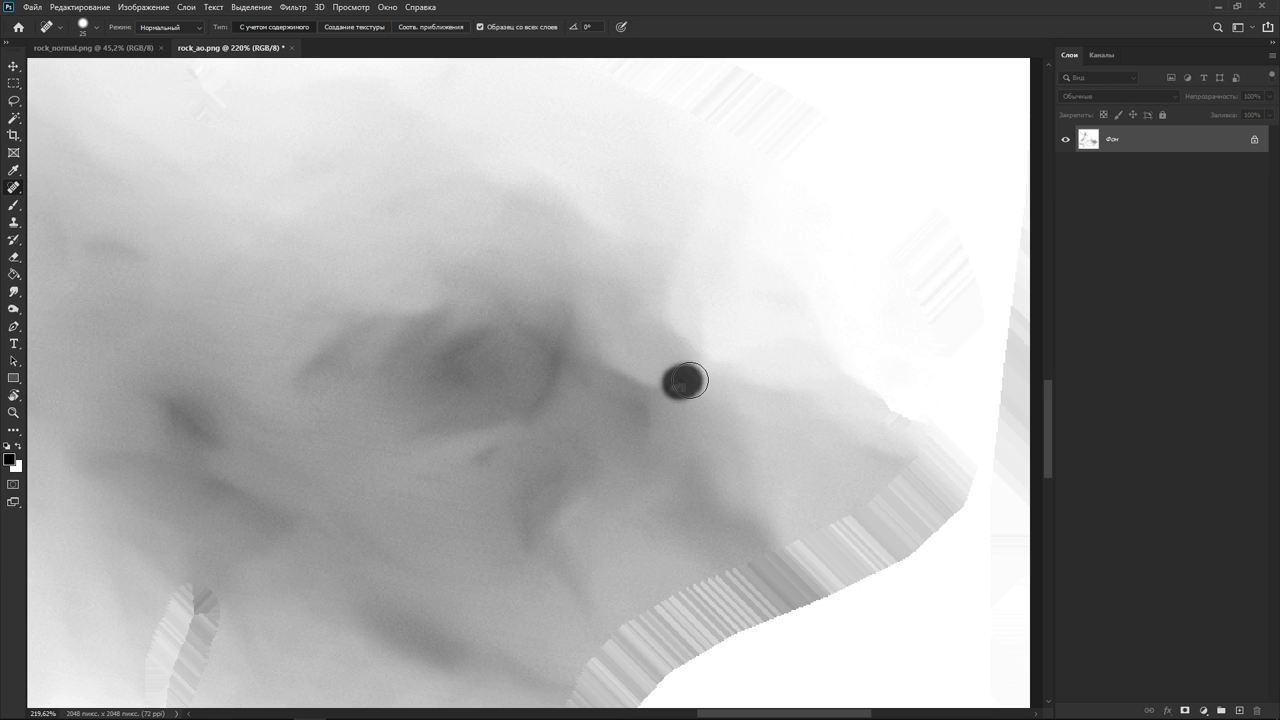
Heal the upper-left artefact beside the dark hollow and the bright spot on the peak
{"action": "scroll", "coordinate": [631, 423], "scroll_direction": "down", "scroll_amount": 2, "text": "alt"}
{"action": "scroll", "coordinate": [297, 323], "scroll_direction": "down", "scroll_amount": 1, "text": "alt"}
{"action": "left_click_drag", "start_coordinate": [297, 323], "coordinate": [606, 457]}
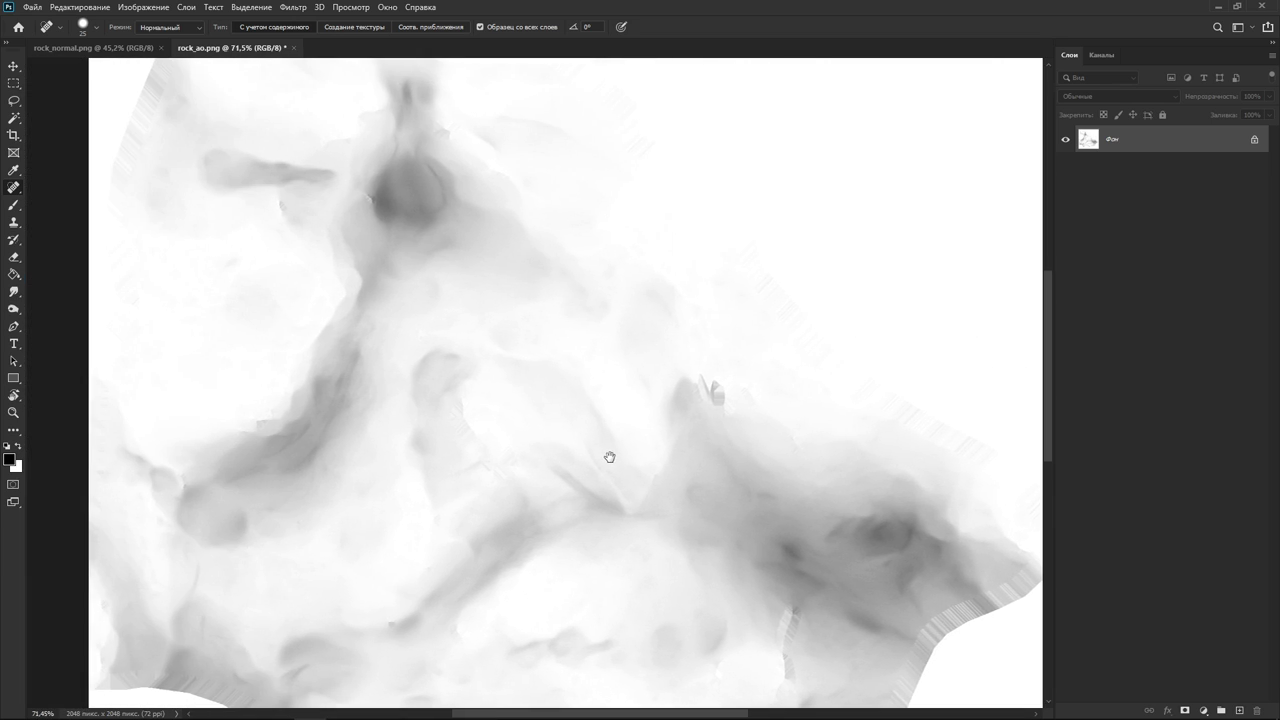
{"action": "left_click_drag", "start_coordinate": [543, 409], "coordinate": [604, 503]}
{"action": "scroll", "coordinate": [446, 337], "scroll_direction": "up", "scroll_amount": 2, "text": "alt"}
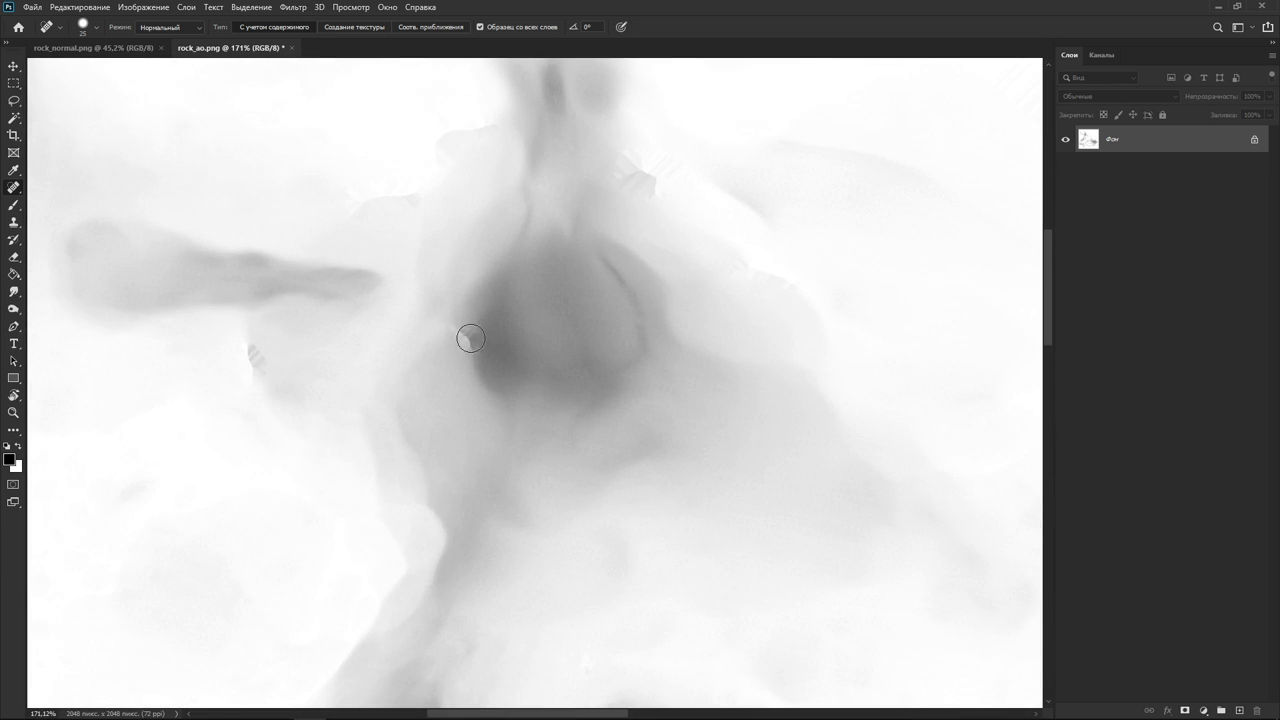
{"action": "left_click", "coordinate": [457, 331]}
{"action": "scroll", "coordinate": [715, 444], "scroll_direction": "down", "scroll_amount": 4, "text": "alt"}
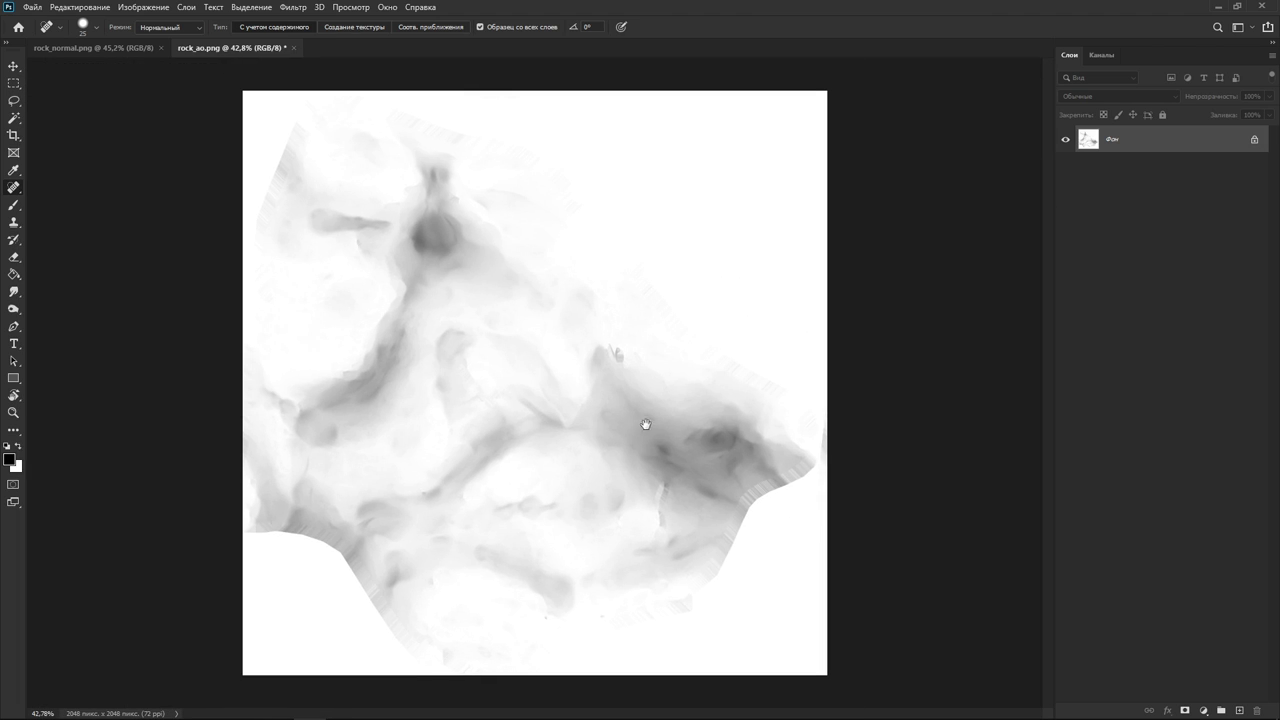
{"action": "scroll", "coordinate": [277, 571], "scroll_direction": "up", "scroll_amount": 4, "text": "alt"}
{"action": "scroll", "coordinate": [566, 400], "scroll_direction": "down", "scroll_amount": 3, "text": "alt"}
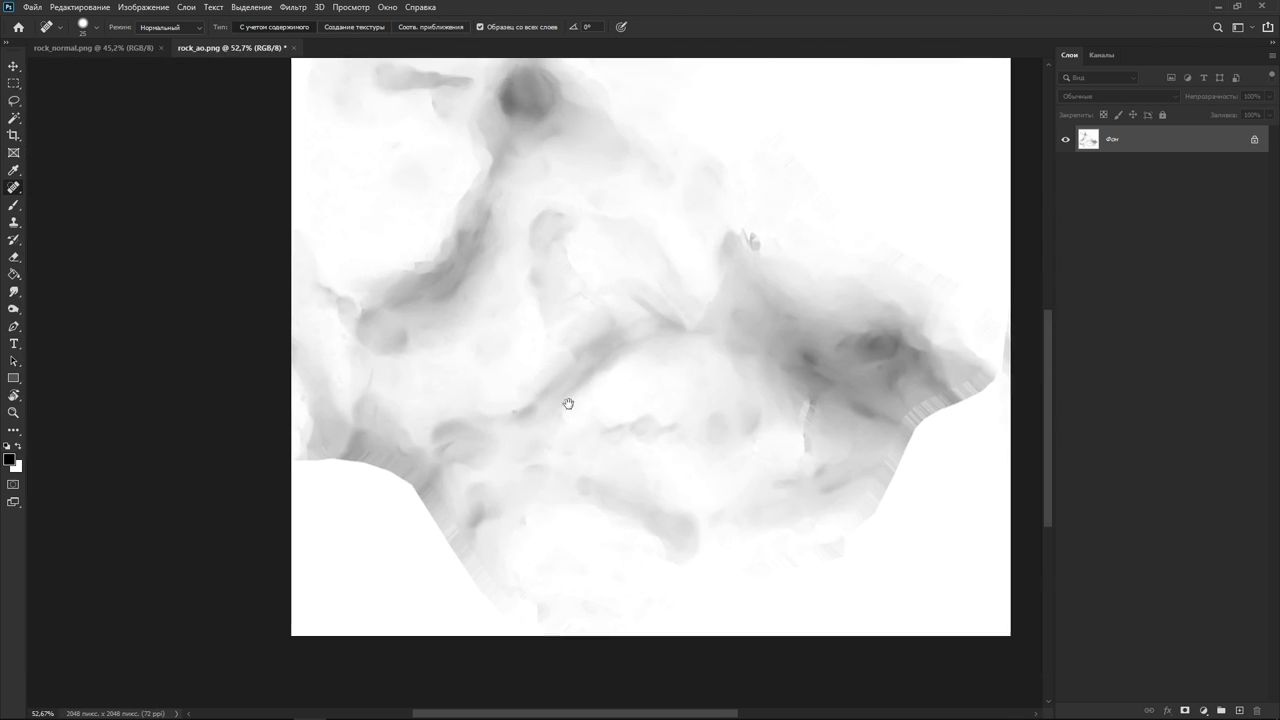
{"action": "scroll", "coordinate": [666, 469], "scroll_direction": "up", "scroll_amount": 3, "text": "alt"}
{"action": "left_click_drag", "start_coordinate": [580, 287], "coordinate": [666, 360]}
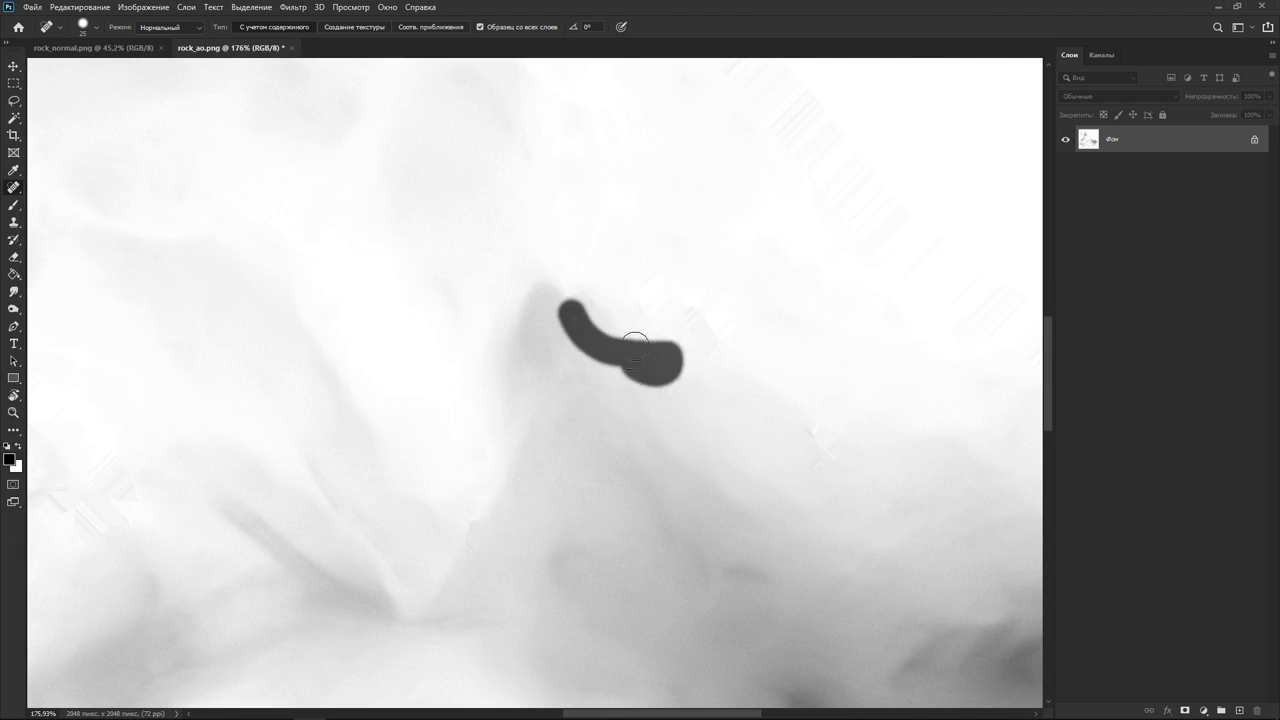
{"action": "left_click", "coordinate": [469, 531]}
{"action": "scroll", "coordinate": [824, 476], "scroll_direction": "down", "scroll_amount": 4, "text": "alt"}
{"action": "scroll", "coordinate": [686, 503], "scroll_direction": "up", "scroll_amount": 1, "text": "alt"}
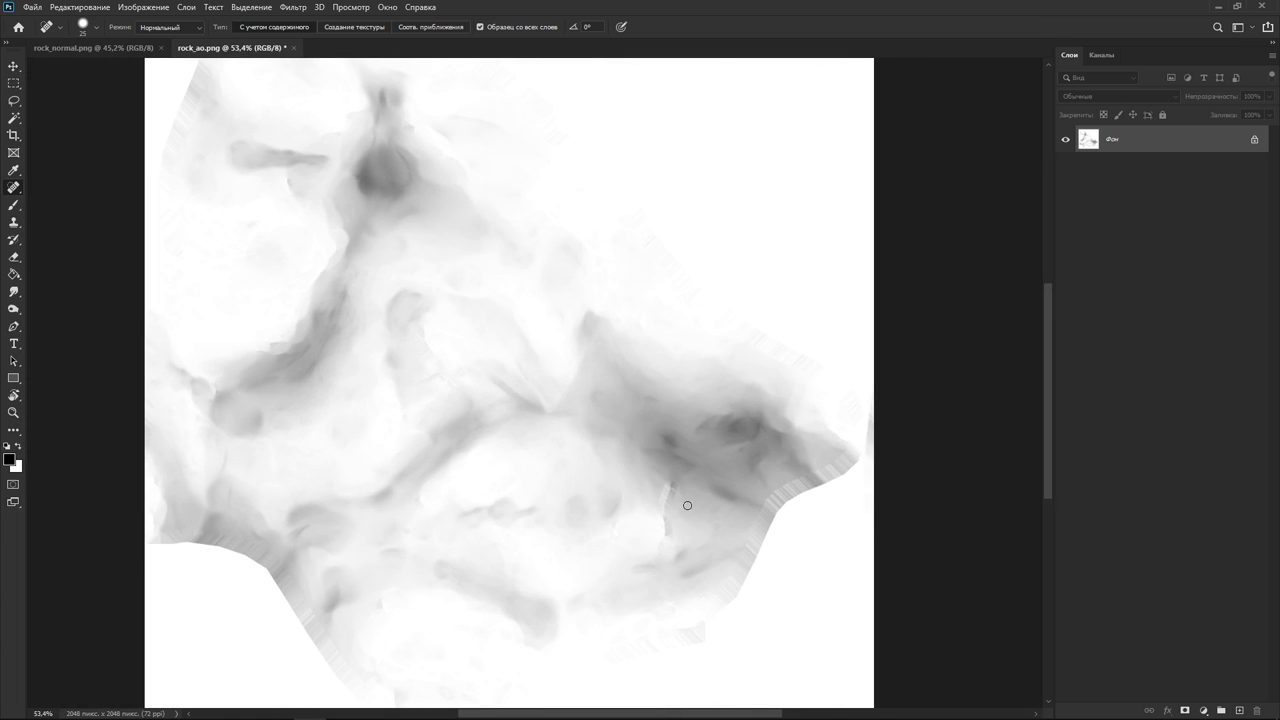
Save the healed rock_ao.png and close the rock map documents
{"action": "key", "text": "ctrl+s"}
{"action": "key", "text": "ctrl+w"}
{"action": "key", "text": "ctrl+w"}
{"action": "key", "text": "alt+Tab"}
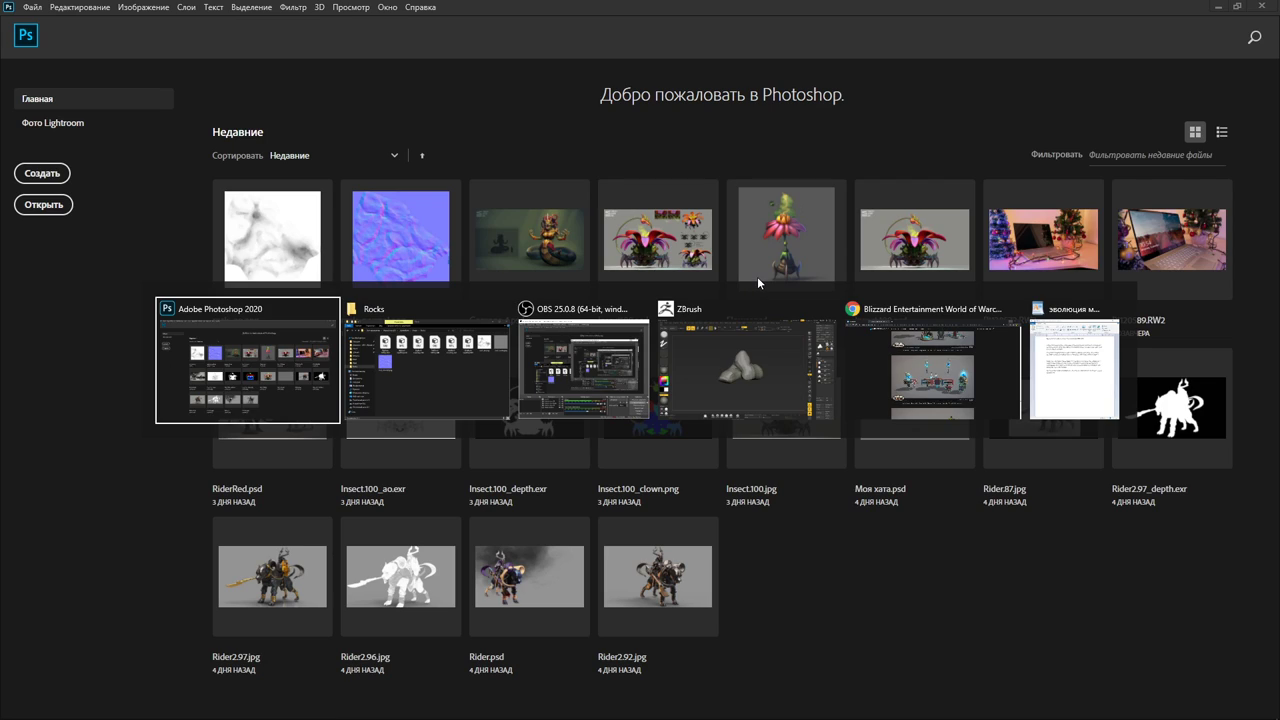
{"action": "key", "text": "alt+Tab"}
Open rock_curve.png in Photoshop and heal the dark cracked square with a larger brush
{"action": "mouse_move", "coordinate": [798, 378]}
{"action": "left_mouse_down"}
{"action": "mouse_move", "coordinate": [447, 62]}
{"action": "mouse_move", "coordinate": [456, 72]}
{"action": "left_mouse_up"}
{"action": "scroll", "coordinate": [577, 331], "scroll_direction": "up", "scroll_amount": 3, "text": "alt"}
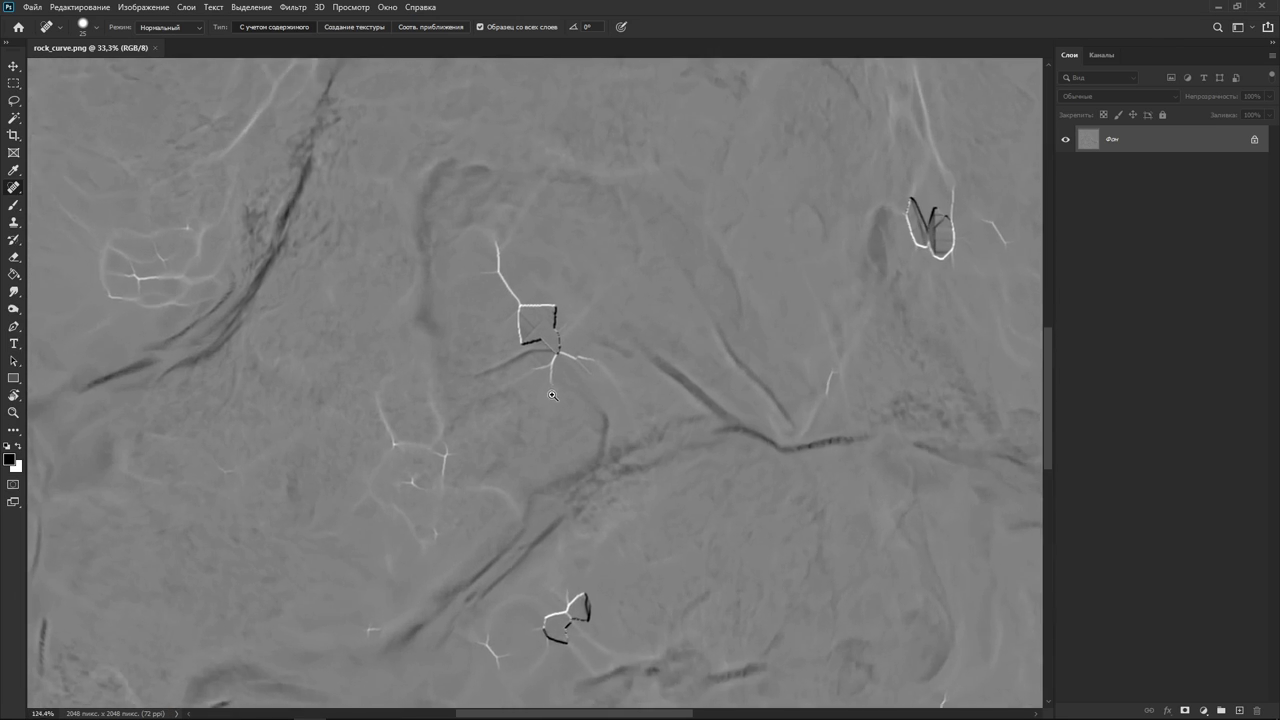
{"action": "scroll", "coordinate": [549, 235], "scroll_direction": "up", "scroll_amount": 2, "text": "alt"}
{"action": "key", "text": "bracketright"}
{"action": "key", "text": "bracketright"}
{"action": "key", "text": "bracketright"}
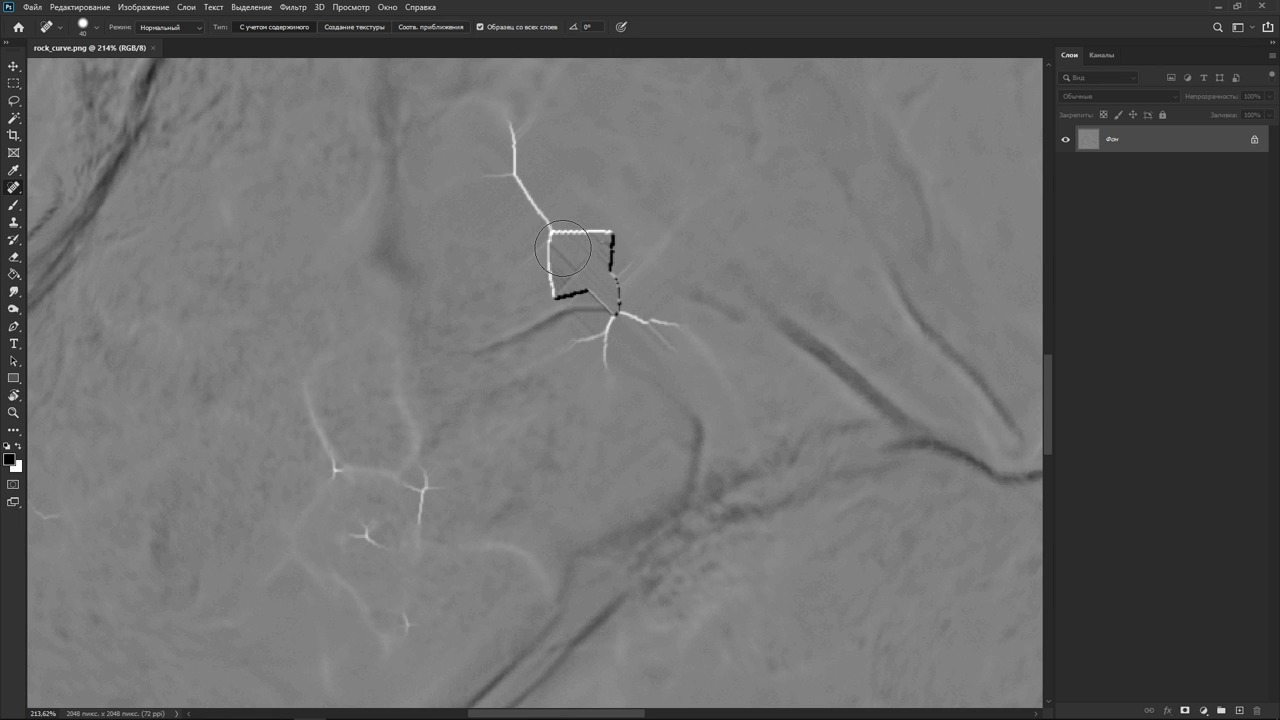
{"action": "mouse_move", "coordinate": [572, 248]}
{"action": "left_mouse_down"}
{"action": "mouse_move", "coordinate": [580, 287]}
{"action": "mouse_move", "coordinate": [586, 272]}
{"action": "left_mouse_up"}
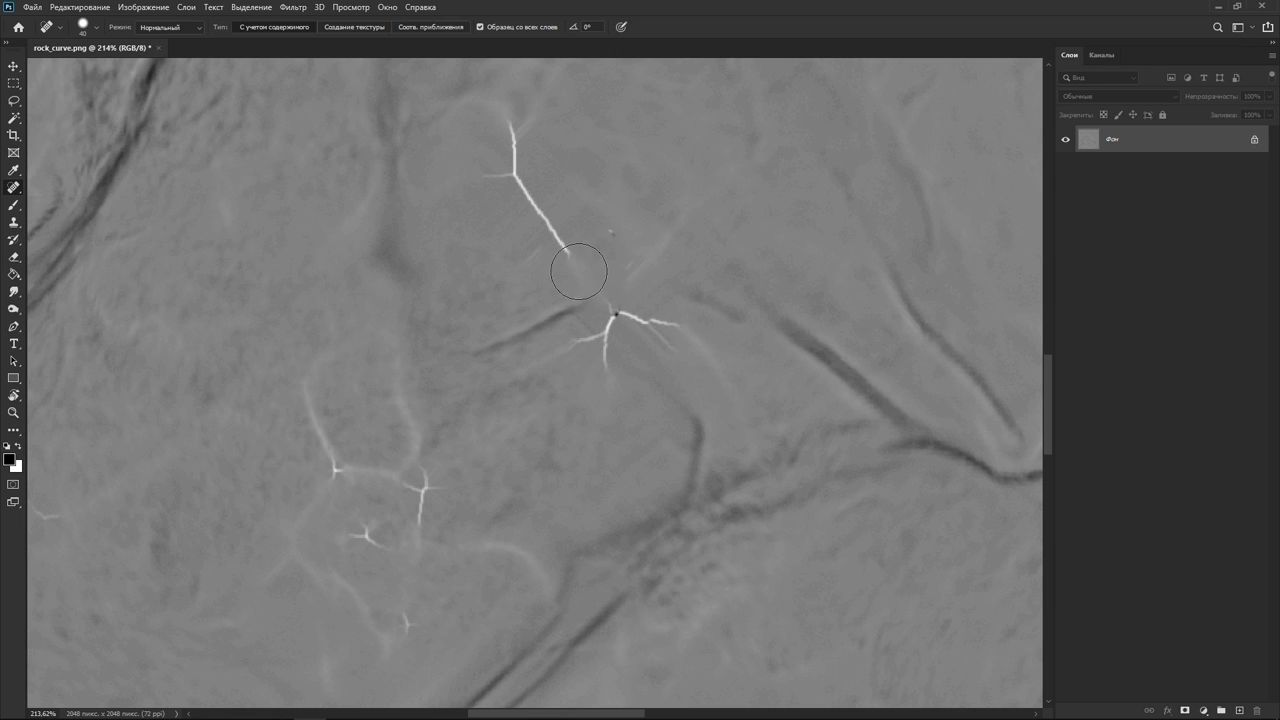
{"action": "scroll", "coordinate": [546, 250], "scroll_direction": "down", "scroll_amount": 2, "text": "alt"}
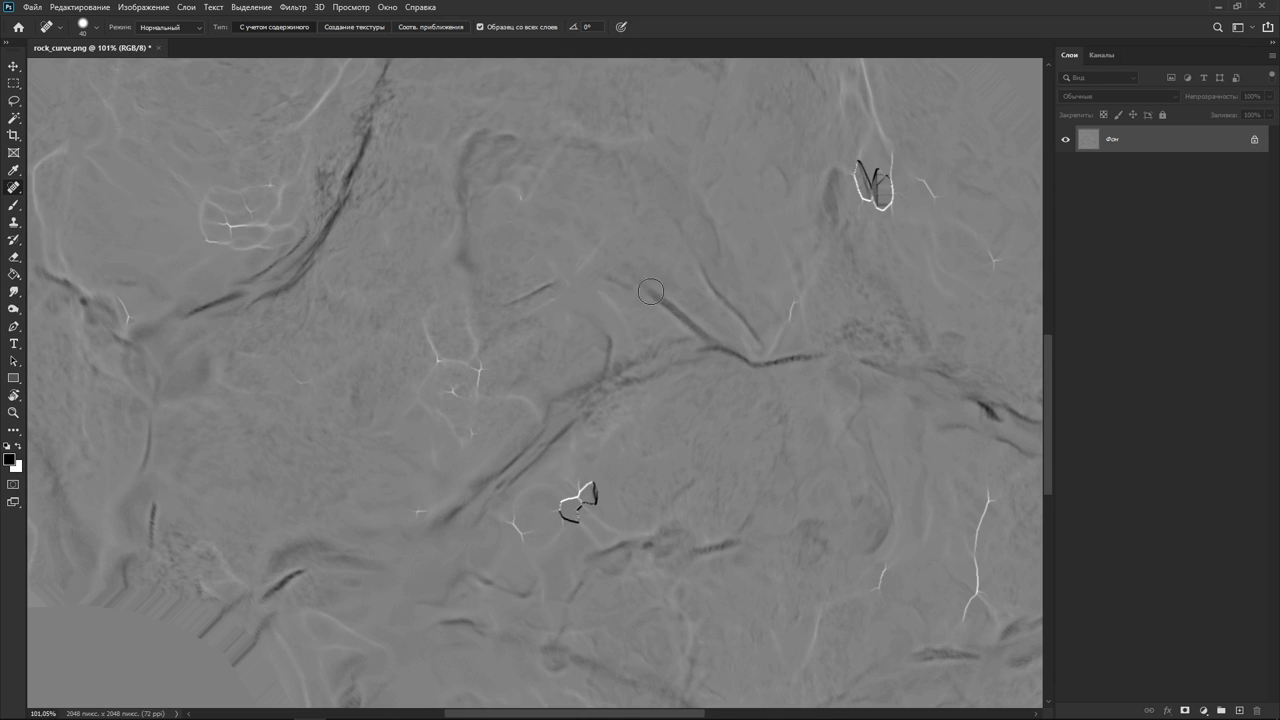
{"action": "scroll", "coordinate": [700, 320], "scroll_direction": "right", "scroll_amount": 5, "text": "ctrl"}
{"action": "scroll", "coordinate": [812, 388], "scroll_direction": "right", "scroll_amount": 5, "text": "ctrl"}
{"action": "scroll", "coordinate": [797, 368], "scroll_direction": "up", "scroll_amount": 5, "text": "alt"}
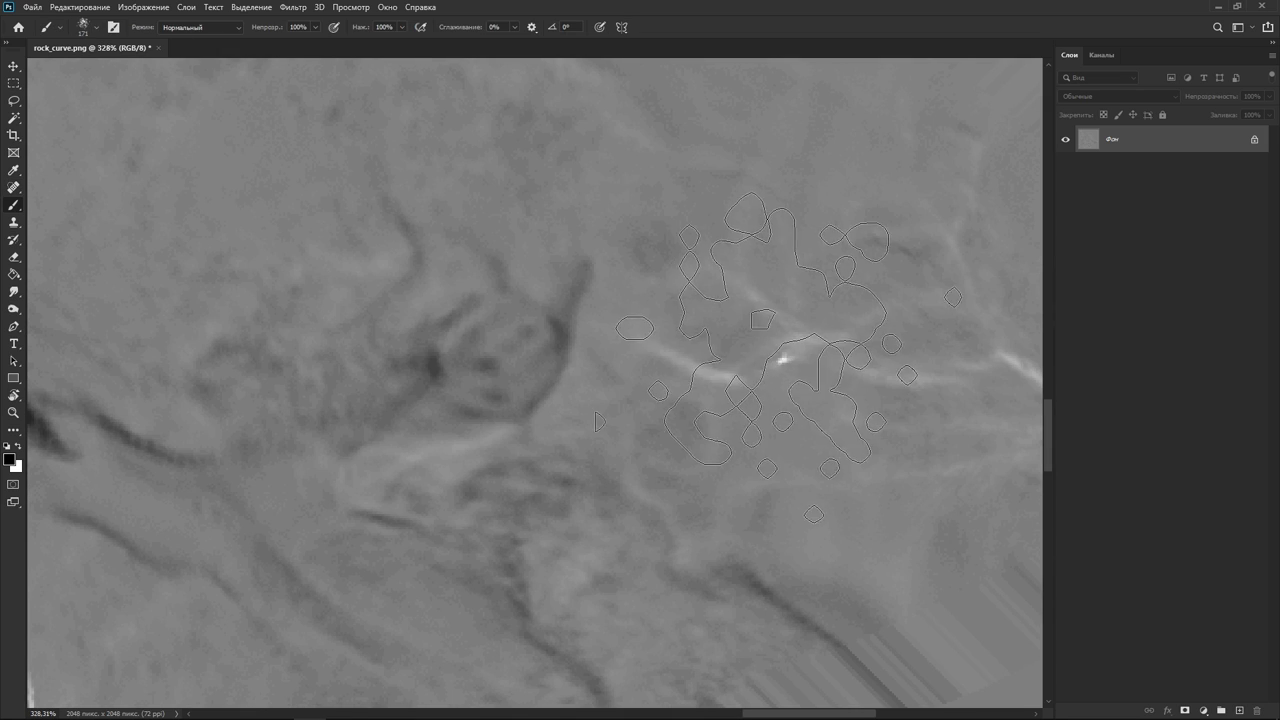
Heal the cracked artefacts mid-map and near the lower edge, then close the curvature map
{"action": "key", "text": "b"}
{"action": "right_click", "coordinate": [822, 360]}
{"action": "key", "text": "Return"}
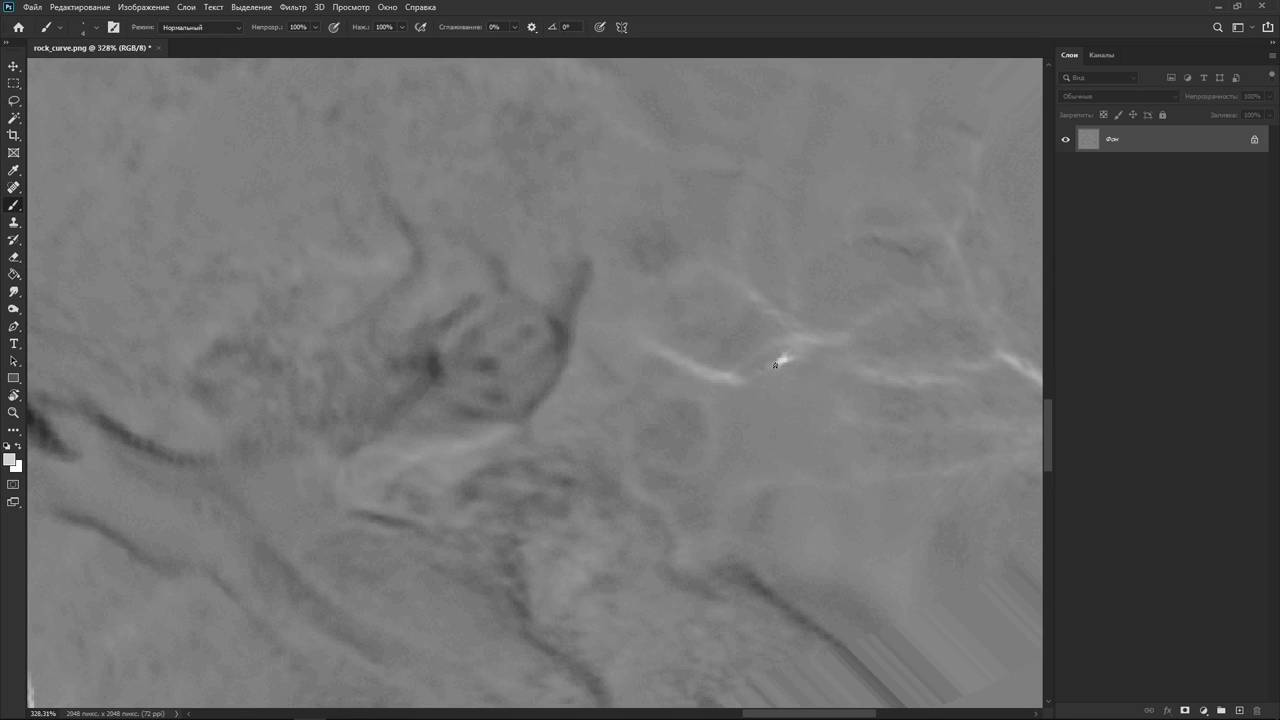
{"action": "scroll", "coordinate": [721, 387], "scroll_direction": "down", "scroll_amount": 4, "text": "alt"}
{"action": "scroll", "coordinate": [460, 390], "scroll_direction": "up", "scroll_amount": 2, "text": "alt"}
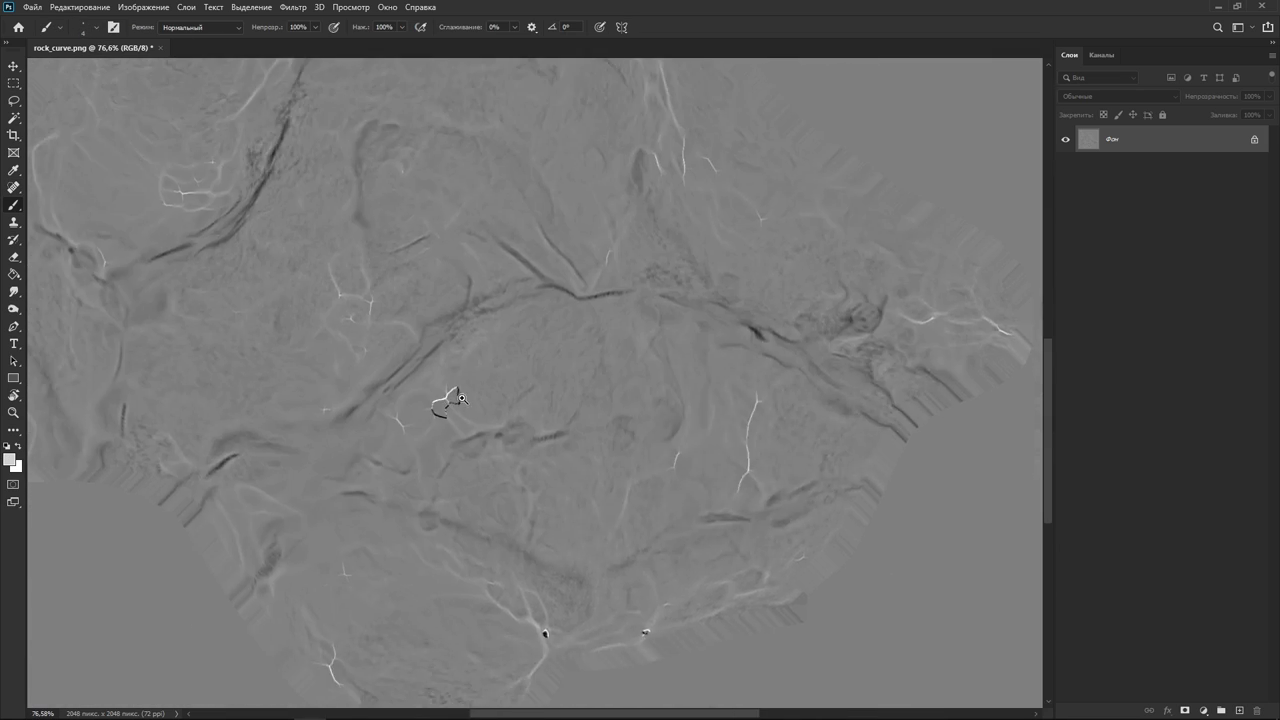
{"action": "key", "text": "j"}
{"action": "left_click_drag", "start_coordinate": [462, 388], "coordinate": [455, 387]}
{"action": "scroll", "coordinate": [466, 414], "scroll_direction": "down", "scroll_amount": 3}
{"action": "scroll", "coordinate": [466, 414], "scroll_direction": "down", "scroll_amount": 3}
{"action": "left_click", "coordinate": [728, 632]}
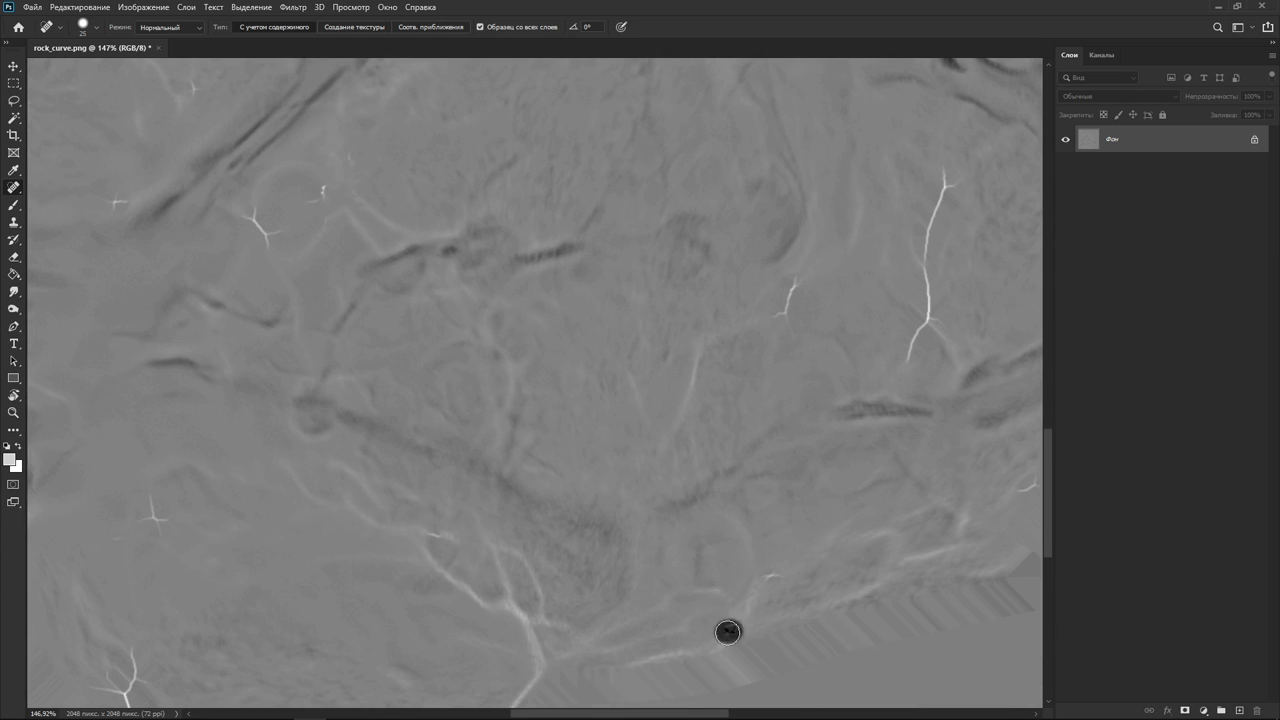
{"action": "scroll", "coordinate": [682, 353], "scroll_direction": "down", "scroll_amount": 3, "text": "alt"}
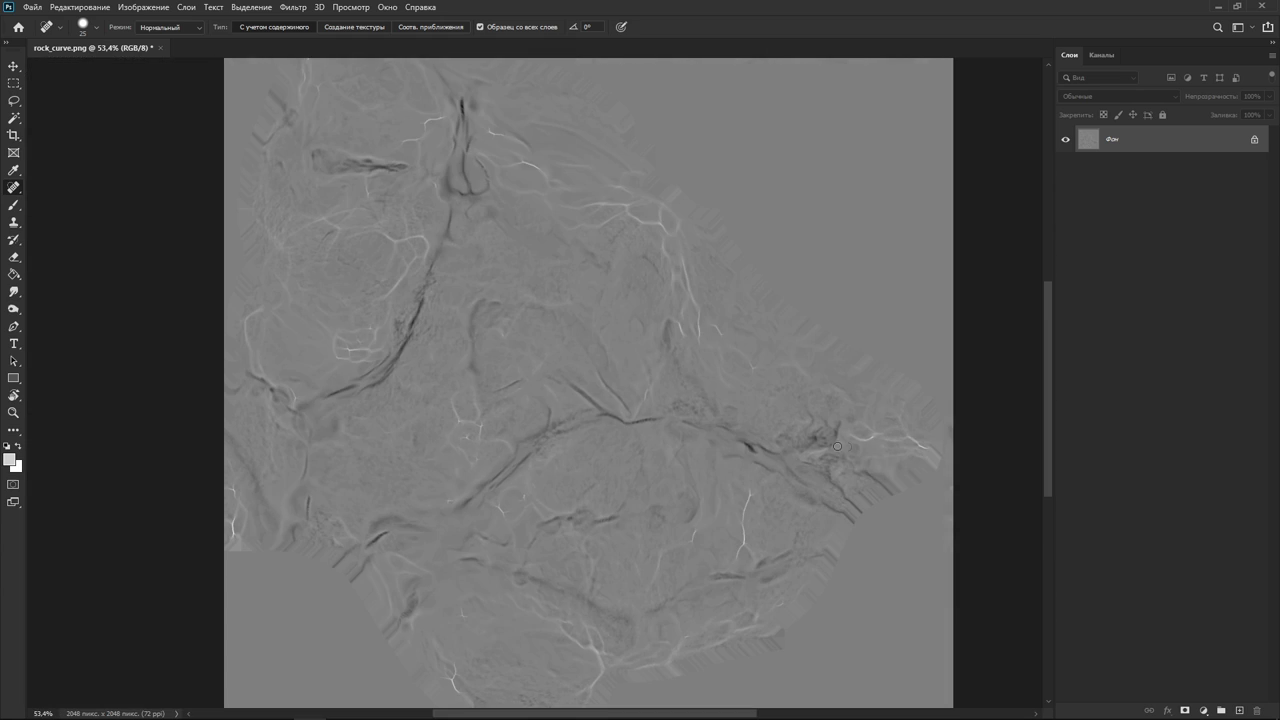
{"action": "scroll", "coordinate": [837, 446], "scroll_direction": "down", "scroll_amount": 2, "text": "alt"}
{"action": "key", "text": "ctrl+w"}
{"action": "key", "text": "super"}
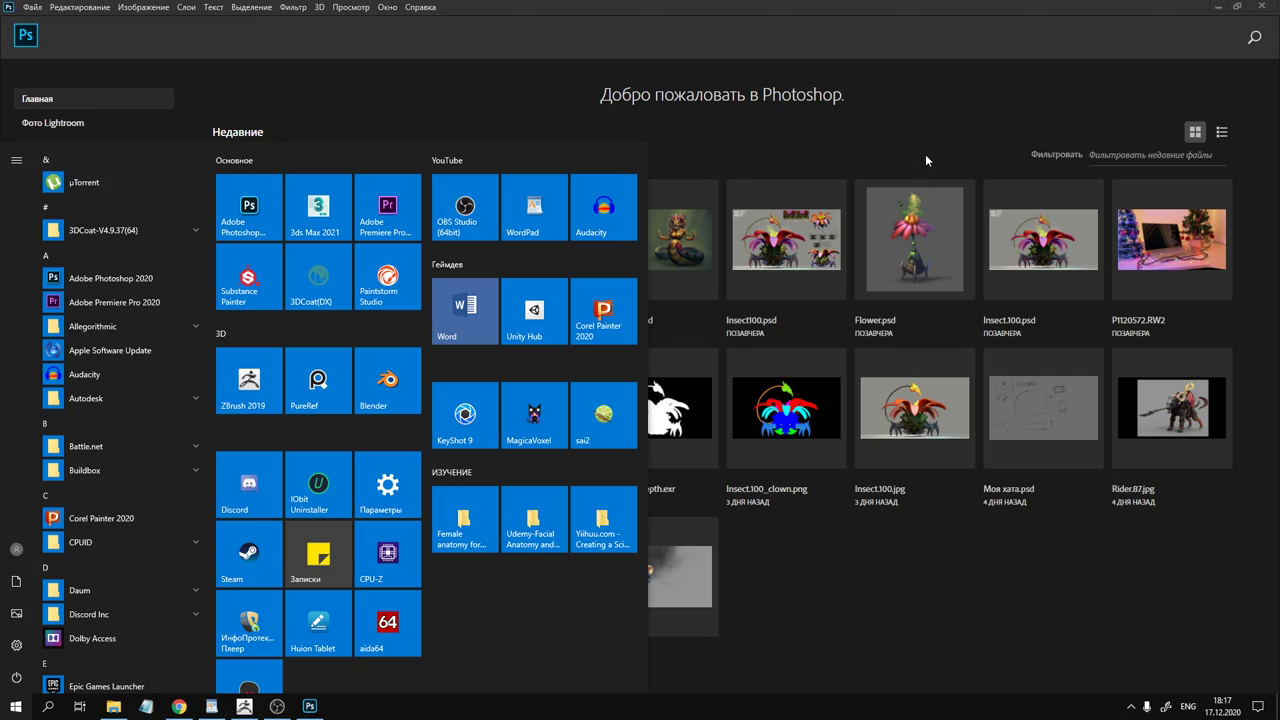
Create a new Substance Painter project from BigRock LowPoly.OBJ at 2048 document resolution
{"action": "left_click", "coordinate": [252, 278]}
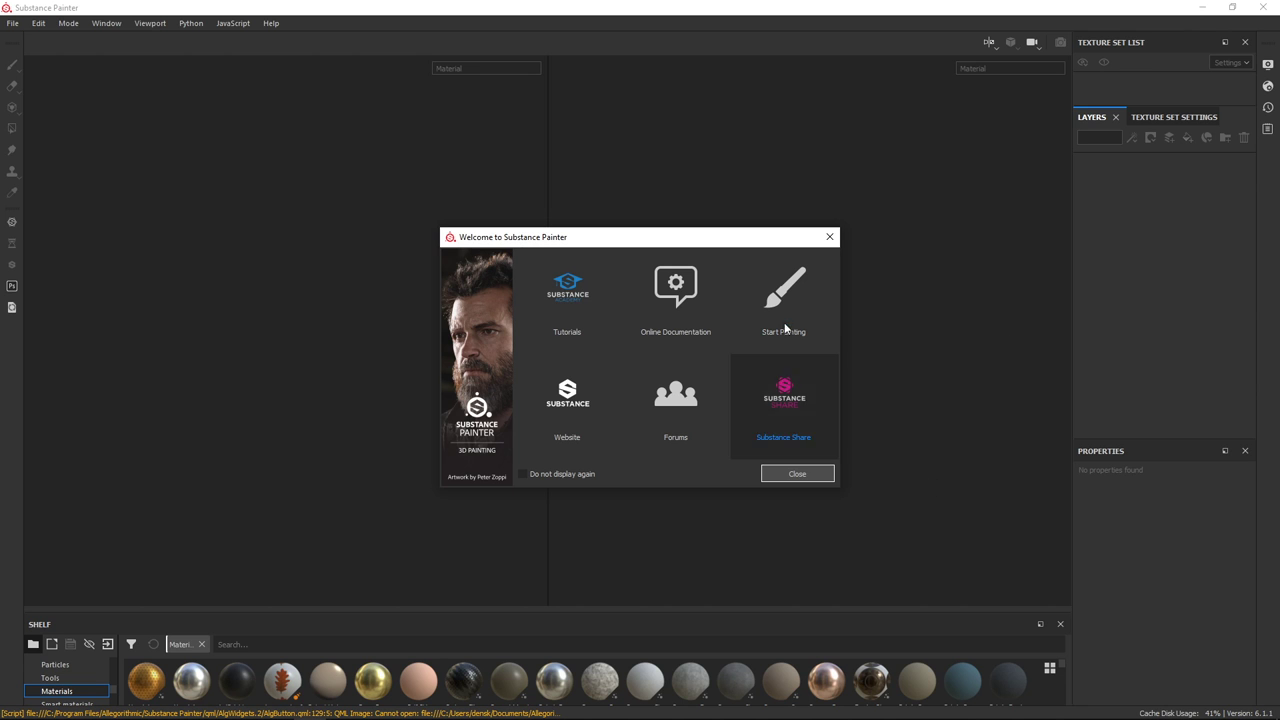
{"action": "left_click", "coordinate": [797, 475]}
{"action": "left_click", "coordinate": [12, 23]}
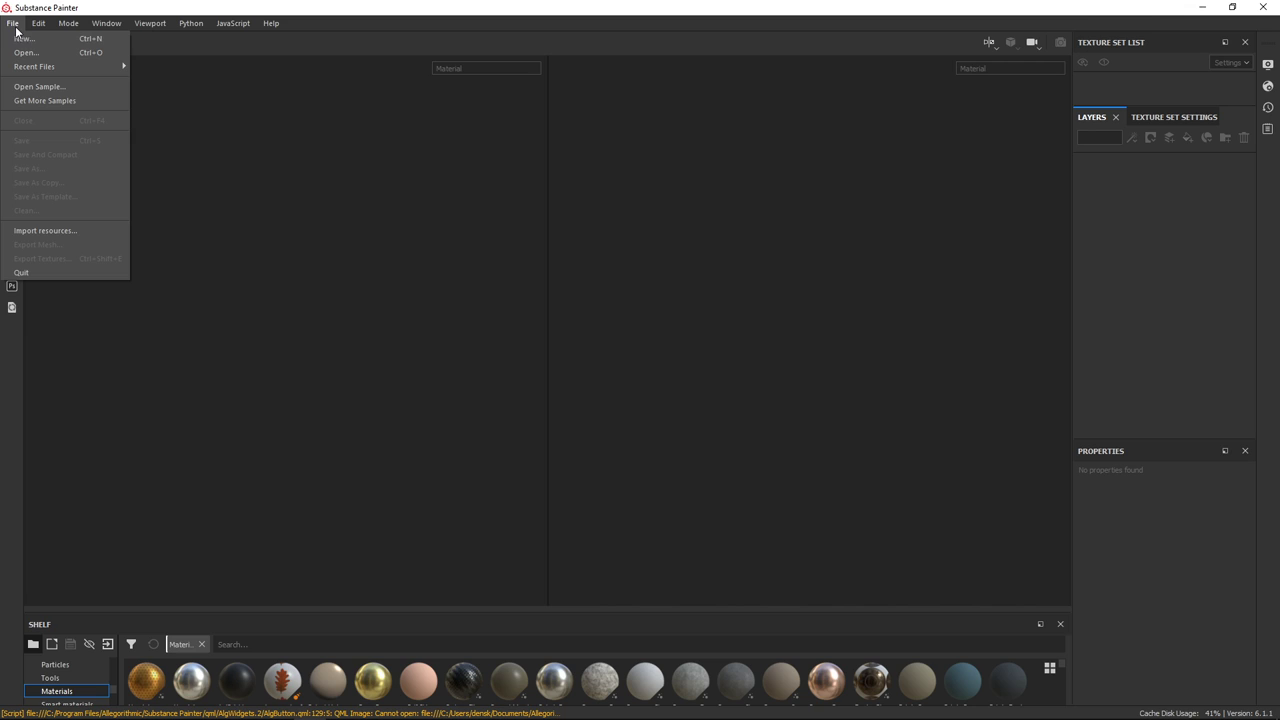
{"action": "left_click", "coordinate": [20, 34]}
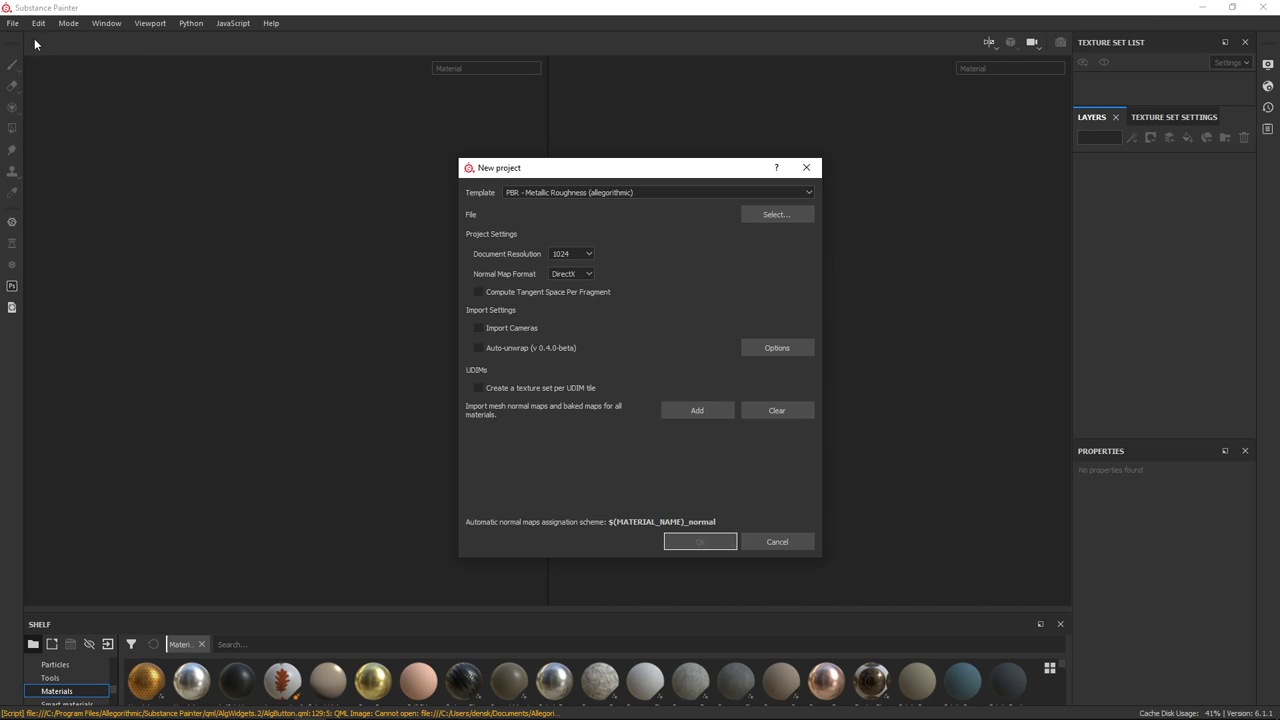
{"action": "left_click", "coordinate": [582, 256]}
{"action": "left_click", "coordinate": [786, 216]}
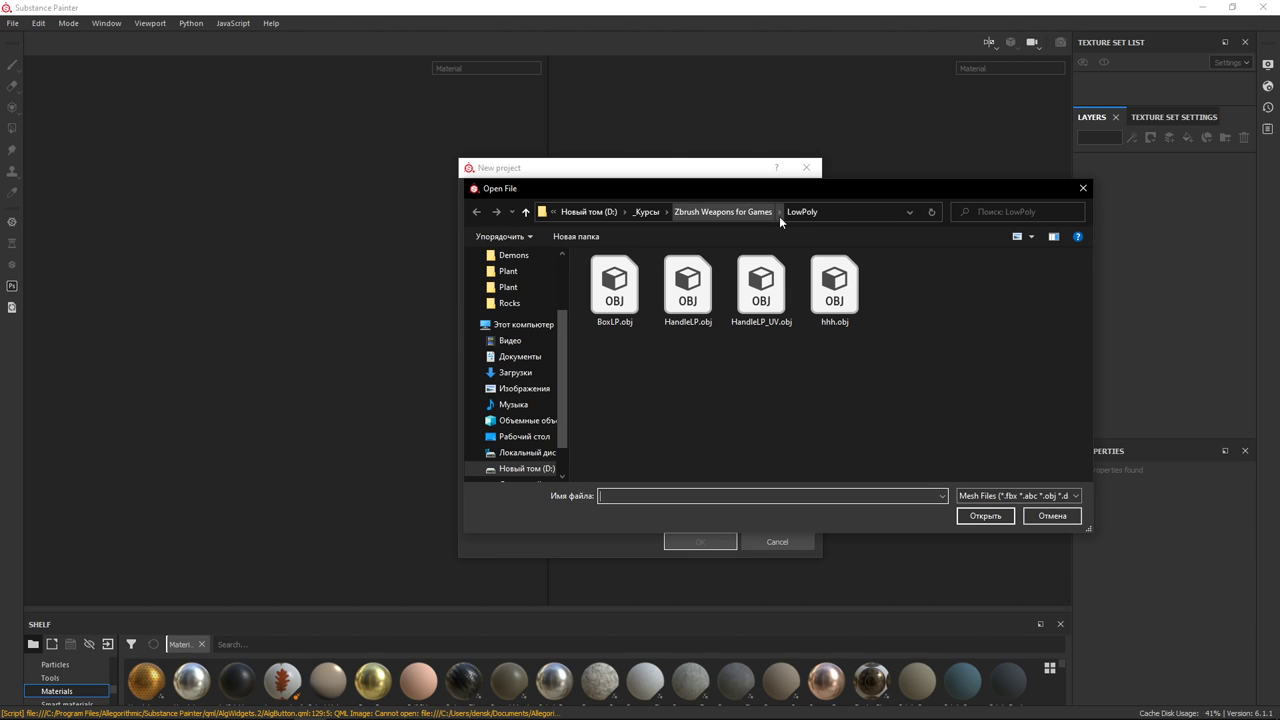
{"action": "mouse_move", "coordinate": [510, 303]}
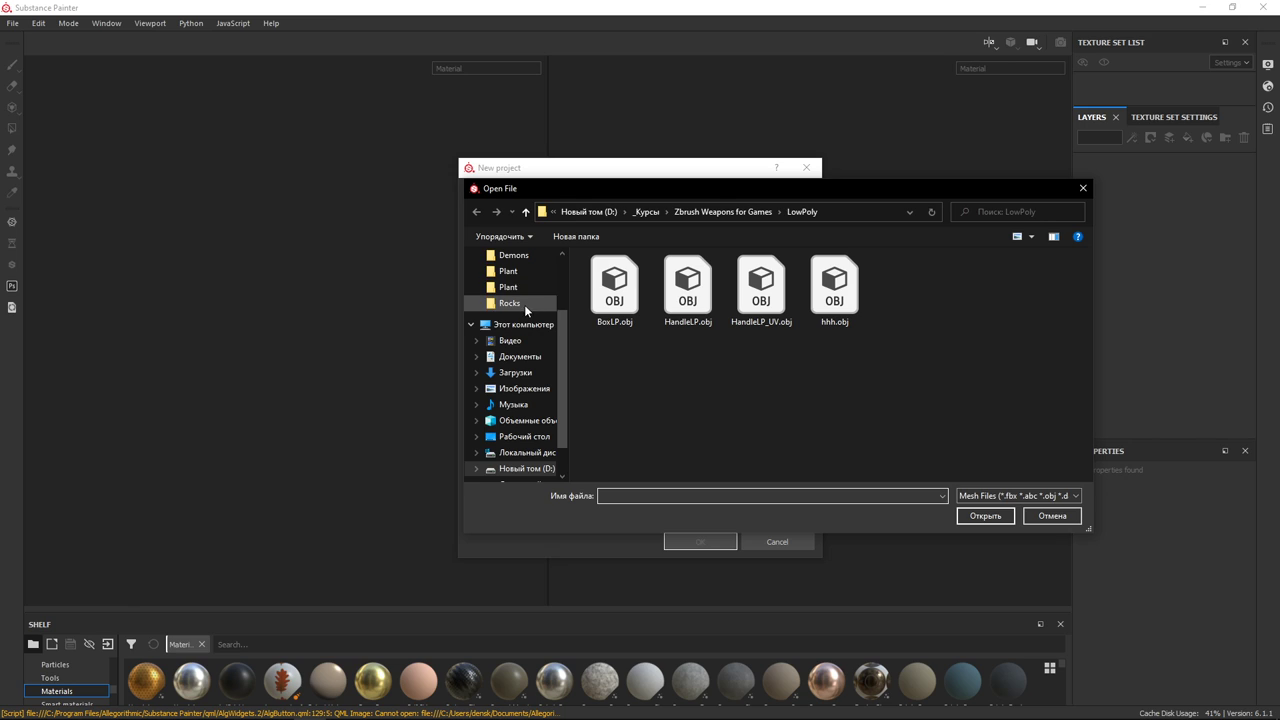
{"action": "left_click", "coordinate": [526, 306]}
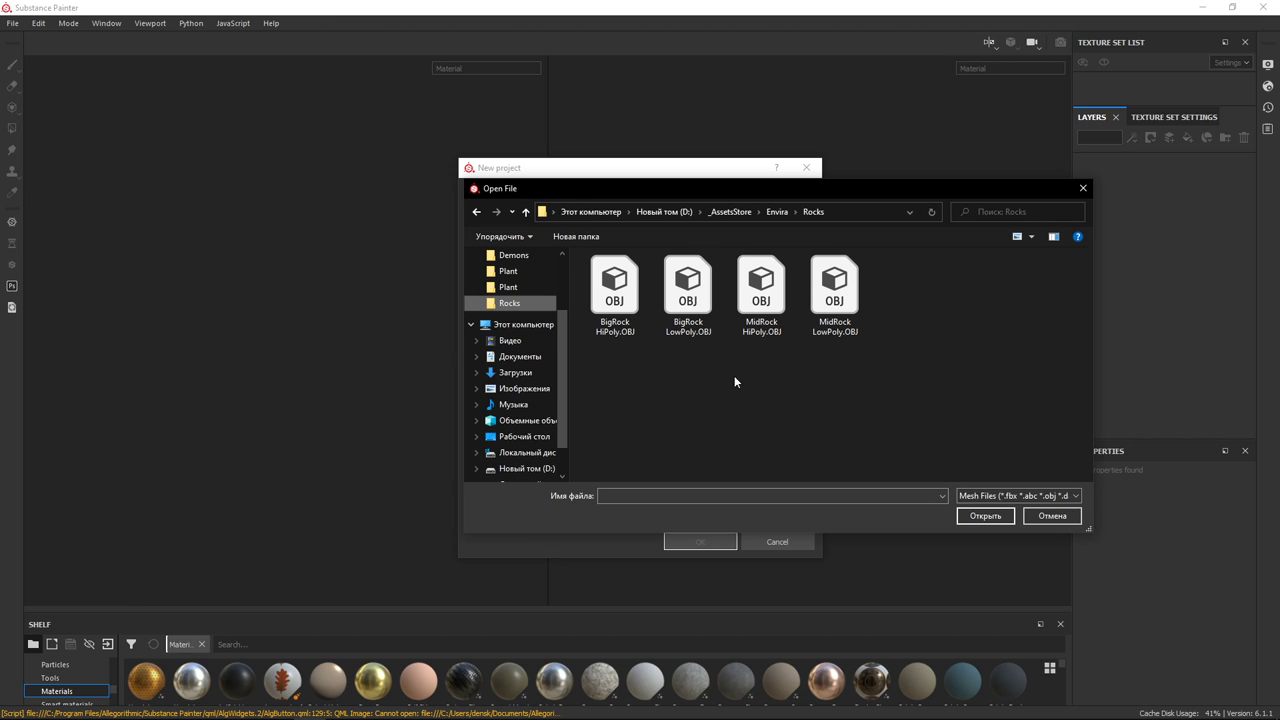
{"action": "double_click", "coordinate": [695, 307]}
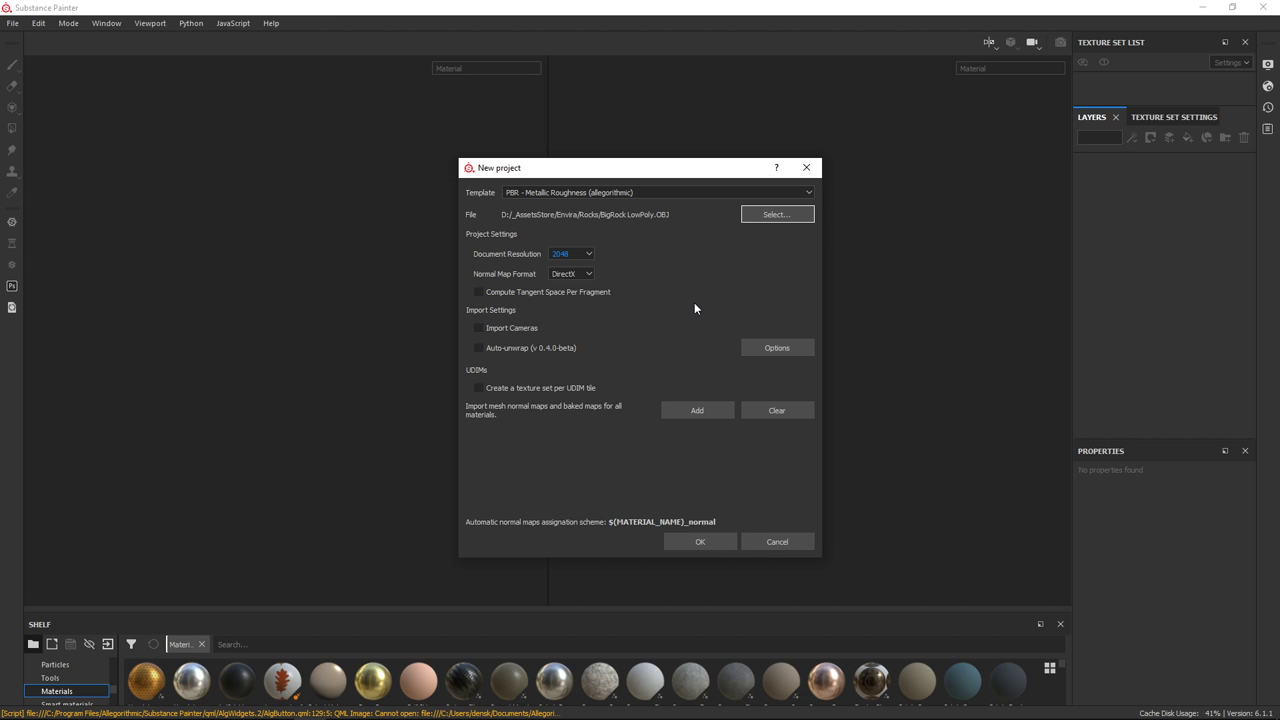
{"action": "left_click", "coordinate": [710, 539]}
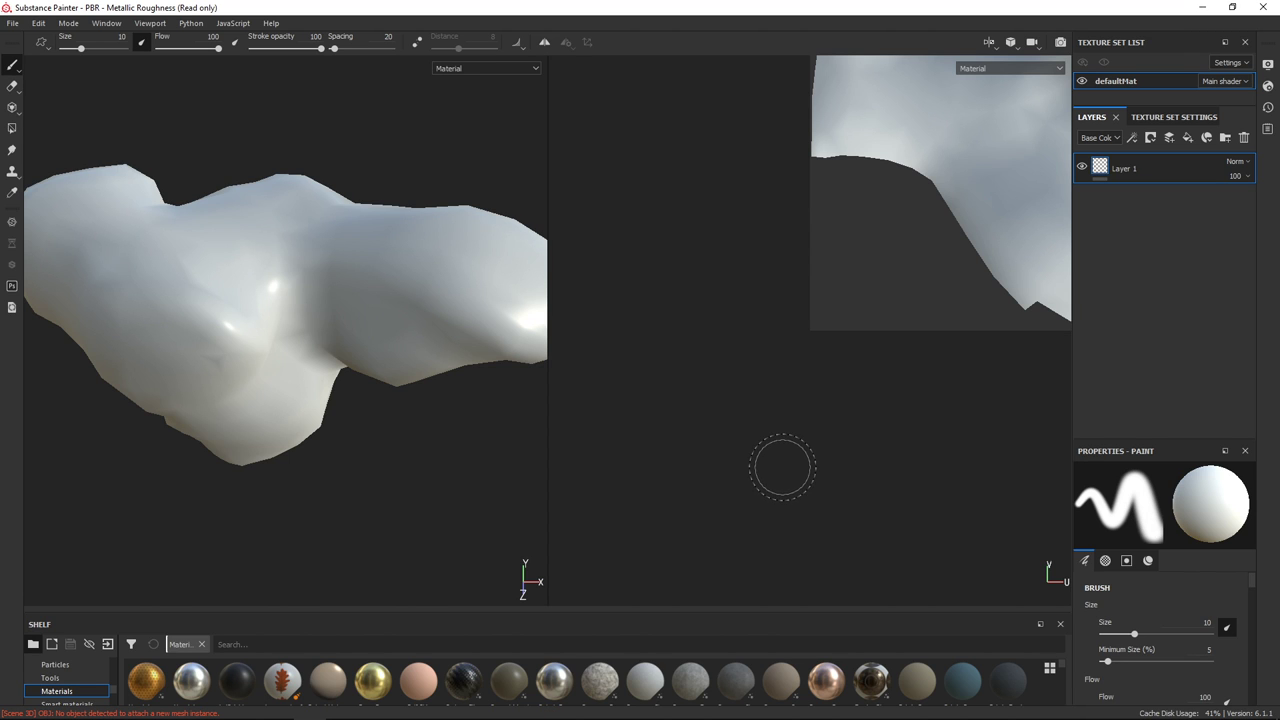
Show the defaultMat Texture Set Settings down to its empty Mesh Maps slots and heighten the shelf
{"action": "mouse_move", "coordinate": [427, 447]}
{"action": "left_mouse_down", "text": "alt"}
{"action": "mouse_move", "coordinate": [451, 331]}
{"action": "mouse_move", "coordinate": [471, 417]}
{"action": "mouse_move", "coordinate": [271, 423]}
{"action": "mouse_move", "coordinate": [105, 405]}
{"action": "mouse_move", "coordinate": [403, 423]}
{"action": "mouse_move", "coordinate": [394, 416]}
{"action": "mouse_move", "coordinate": [468, 351]}
{"action": "mouse_move", "coordinate": [520, 466]}
{"action": "mouse_move", "coordinate": [480, 509]}
{"action": "mouse_move", "coordinate": [397, 514]}
{"action": "mouse_move", "coordinate": [418, 486]}
{"action": "mouse_move", "coordinate": [380, 403]}
{"action": "left_mouse_up", "text": "alt"}
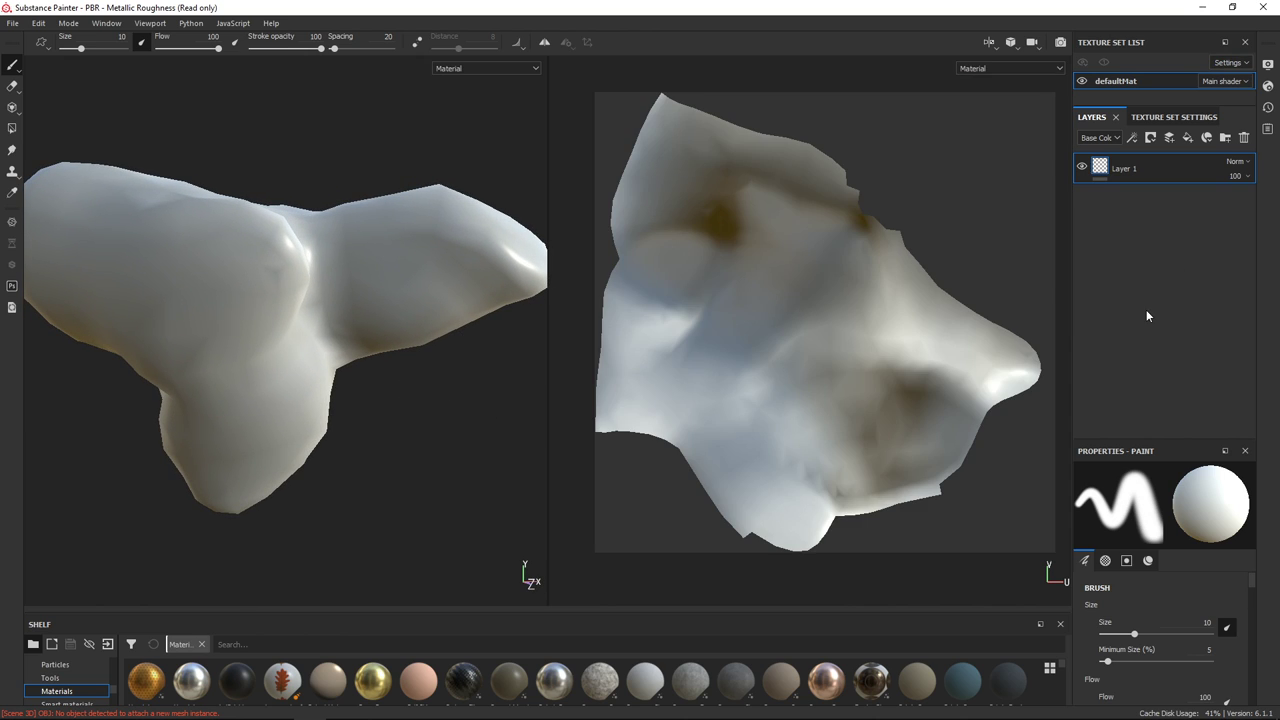
{"action": "left_click", "coordinate": [1161, 118]}
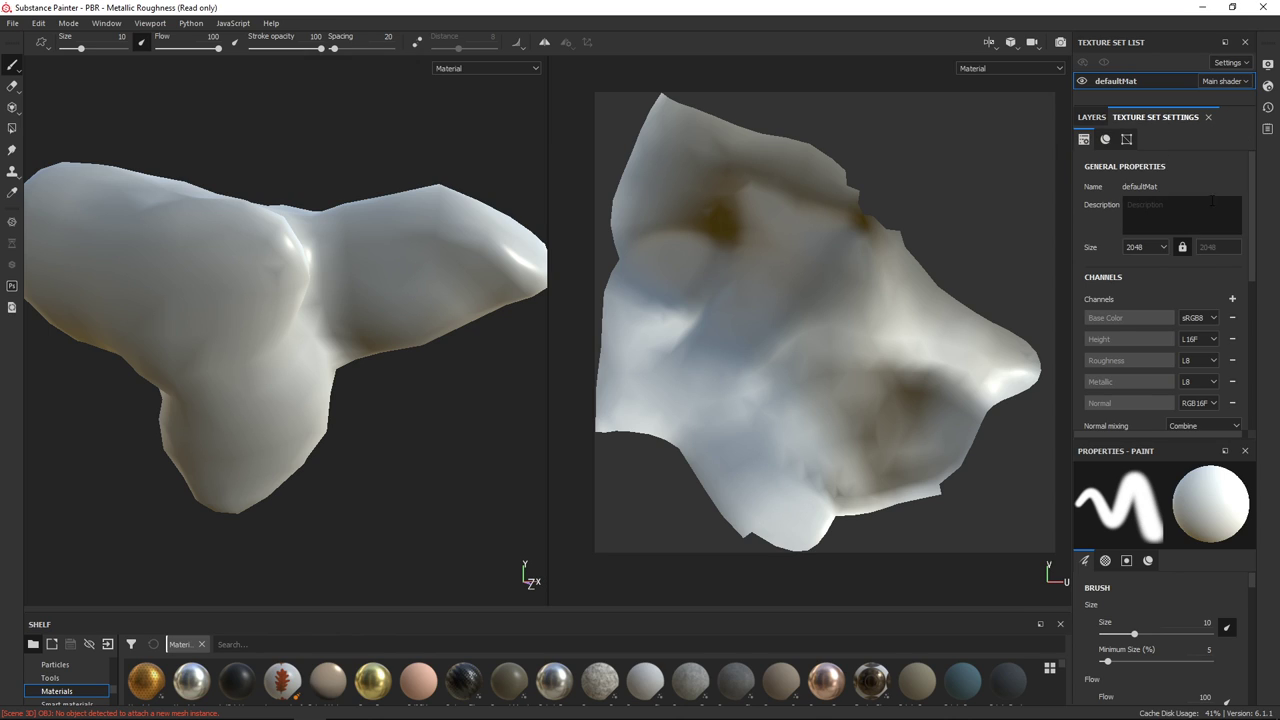
{"action": "scroll", "coordinate": [1255, 247], "scroll_direction": "down", "scroll_amount": 2}
{"action": "scroll", "coordinate": [1255, 247], "scroll_direction": "down", "scroll_amount": 2}
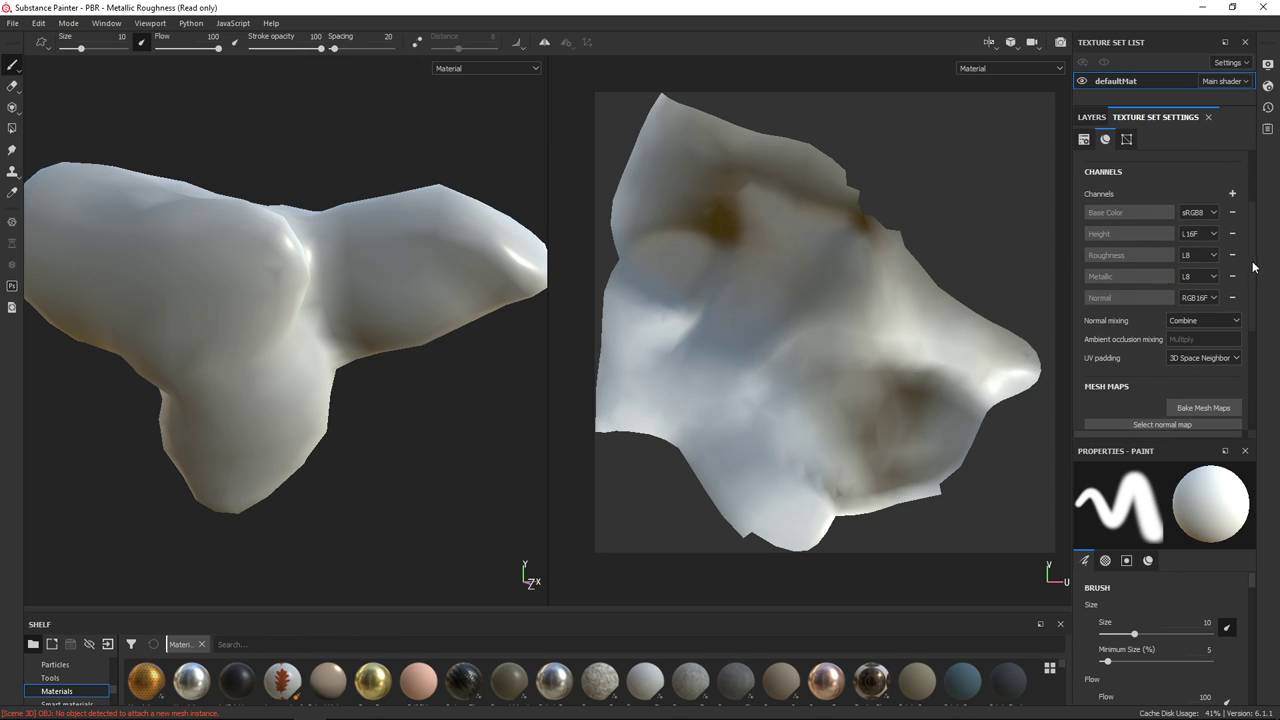
{"action": "scroll", "coordinate": [1251, 300], "scroll_direction": "down", "scroll_amount": 3}
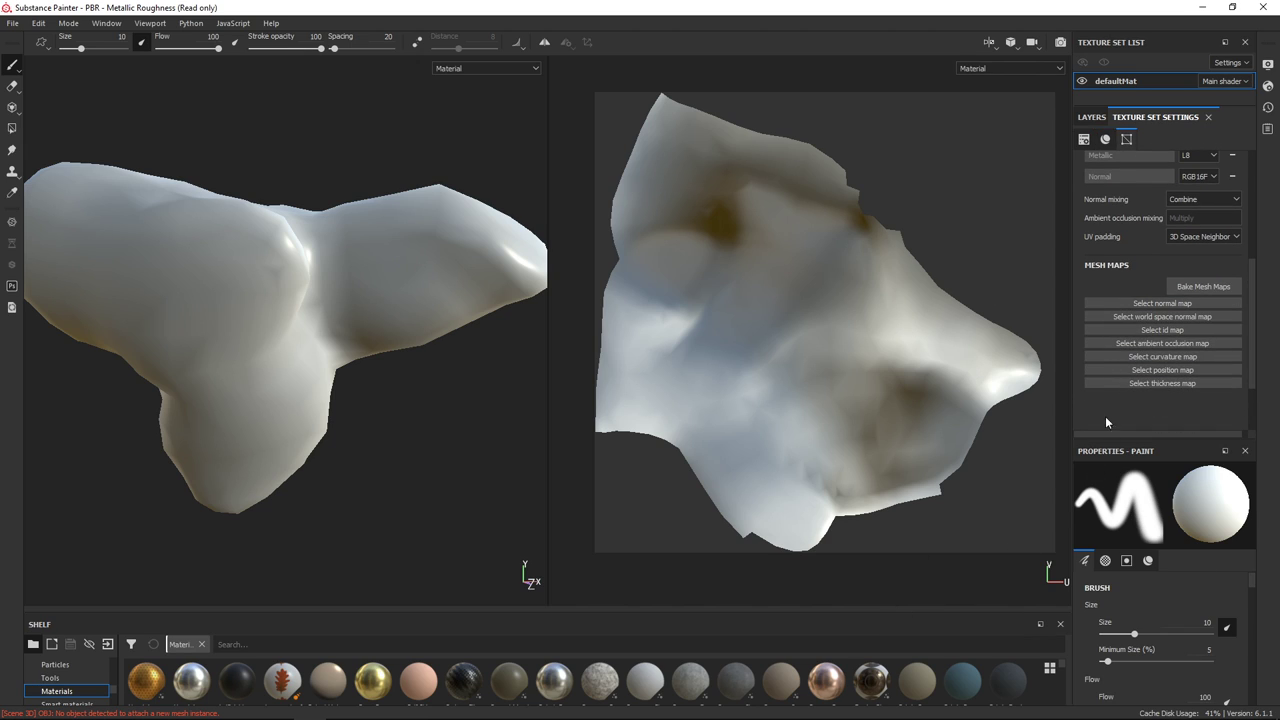
{"action": "left_click", "coordinate": [1159, 303]}
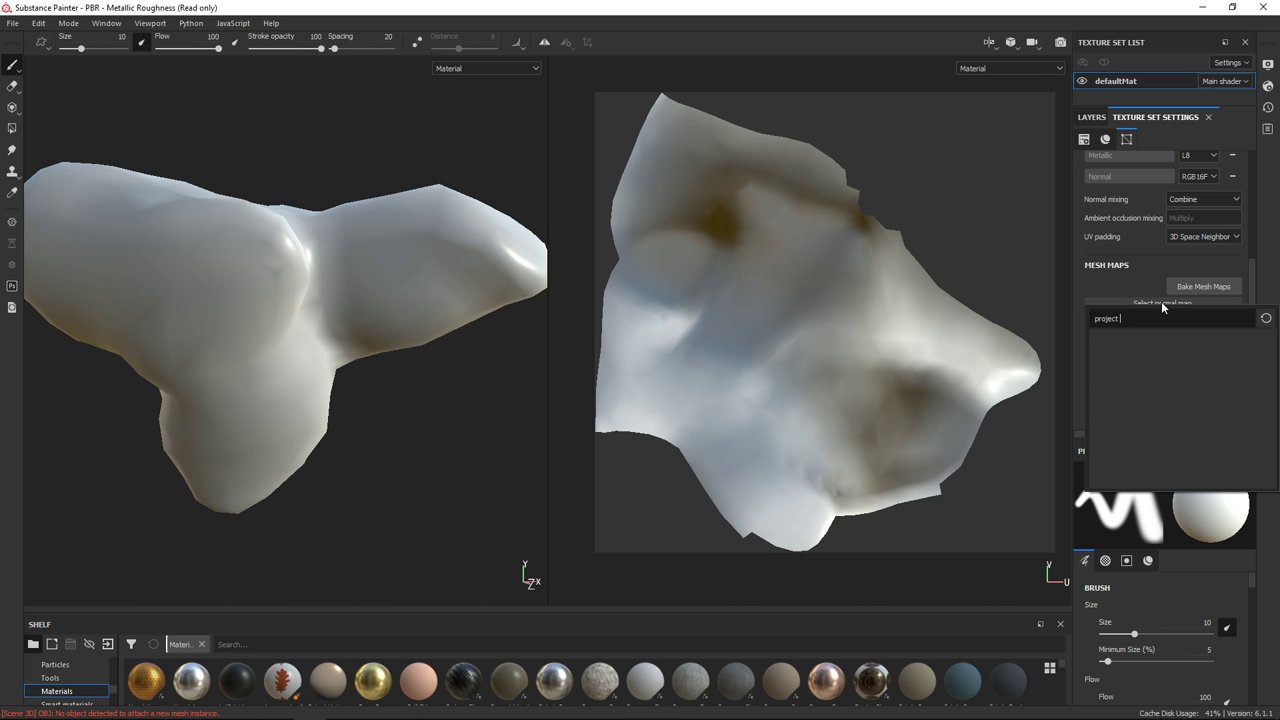
{"action": "left_click", "coordinate": [643, 616]}
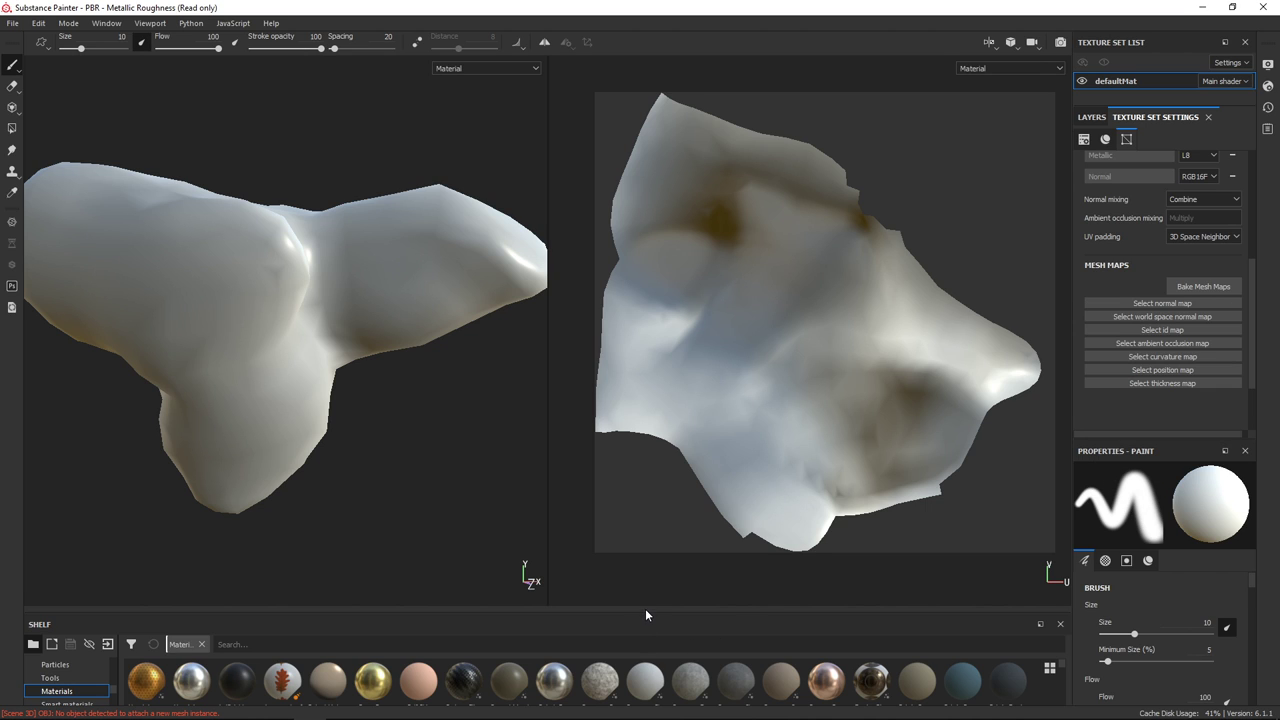
{"action": "left_click_drag", "start_coordinate": [651, 612], "coordinate": [667, 495]}
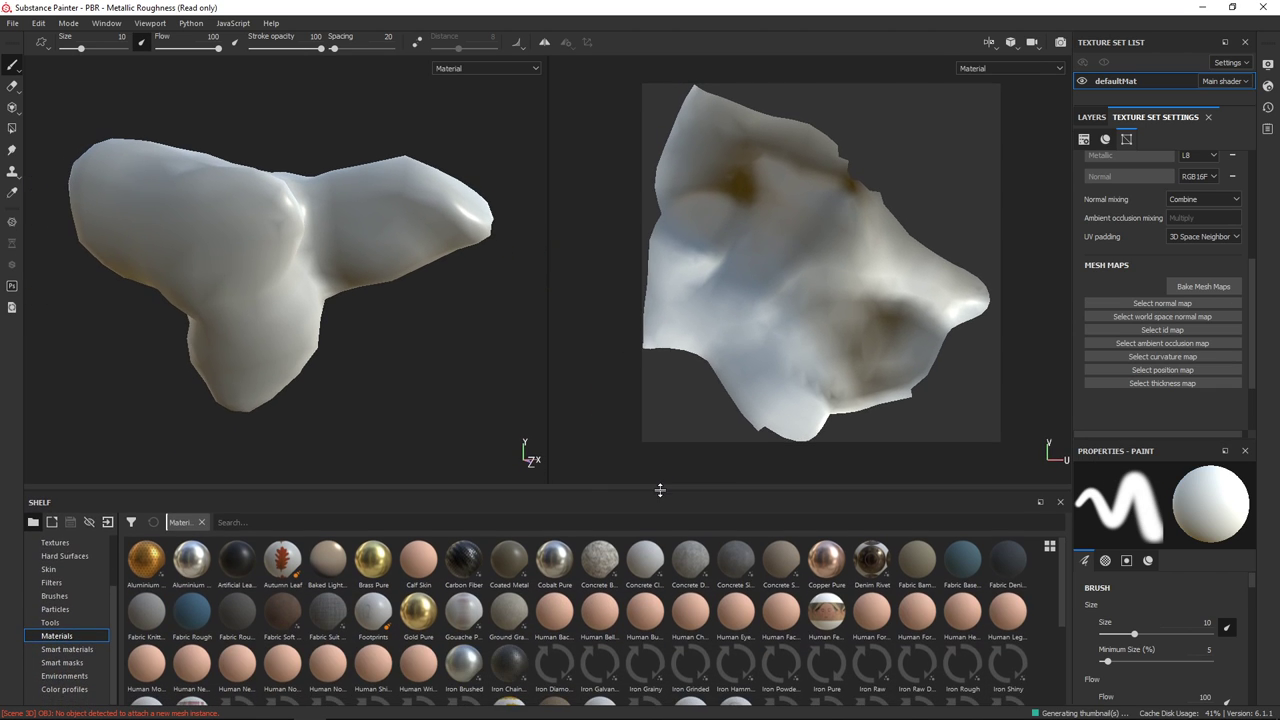
Bring rock_ao, rock_curve and rock_normal into Painter, importing into project 'PBR - Metallic Roughness'
{"action": "key", "text": "alt+Tab"}
{"action": "key", "text": "alt+Tab"}
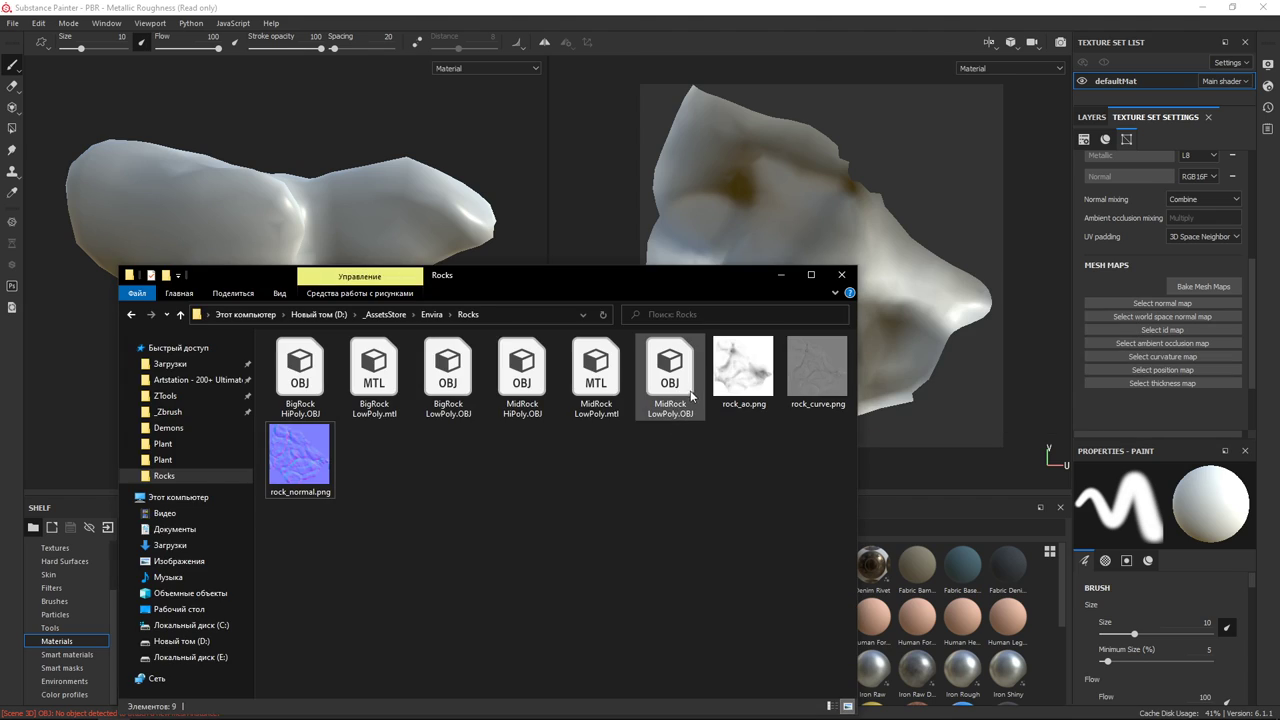
{"action": "left_click", "coordinate": [330, 455], "text": "shift"}
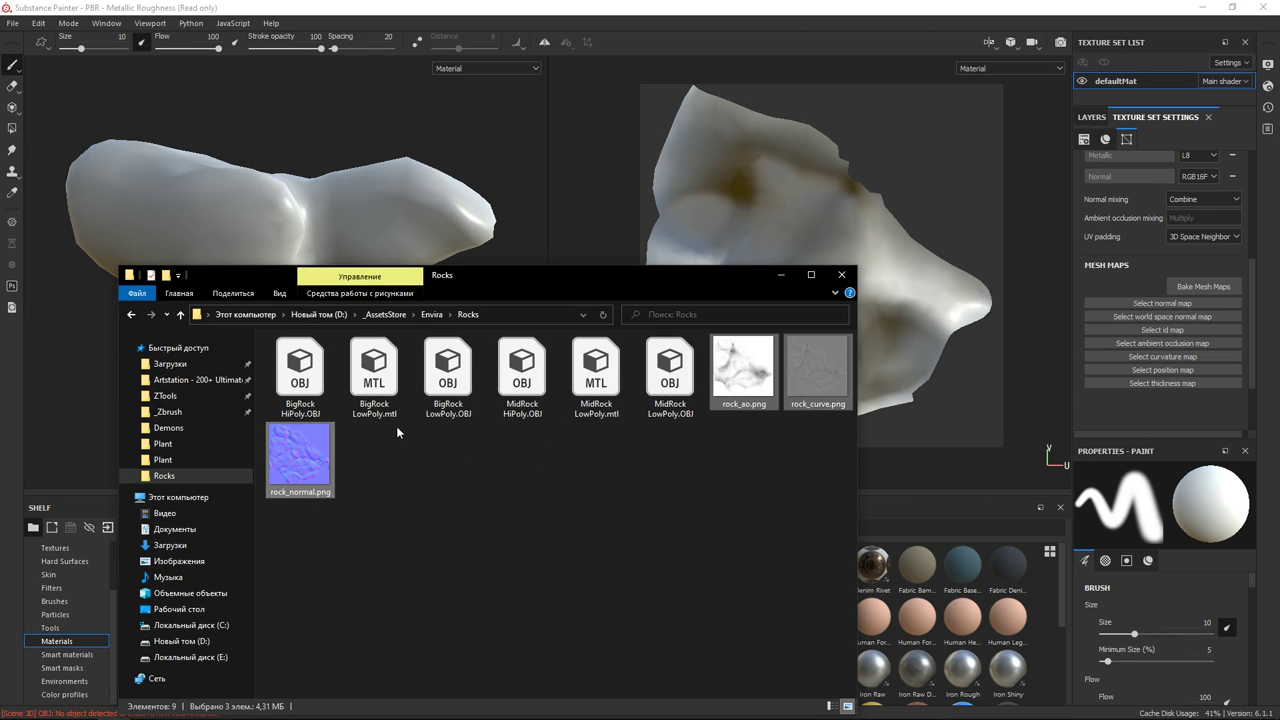
{"action": "left_click_drag", "start_coordinate": [818, 365], "coordinate": [940, 550]}
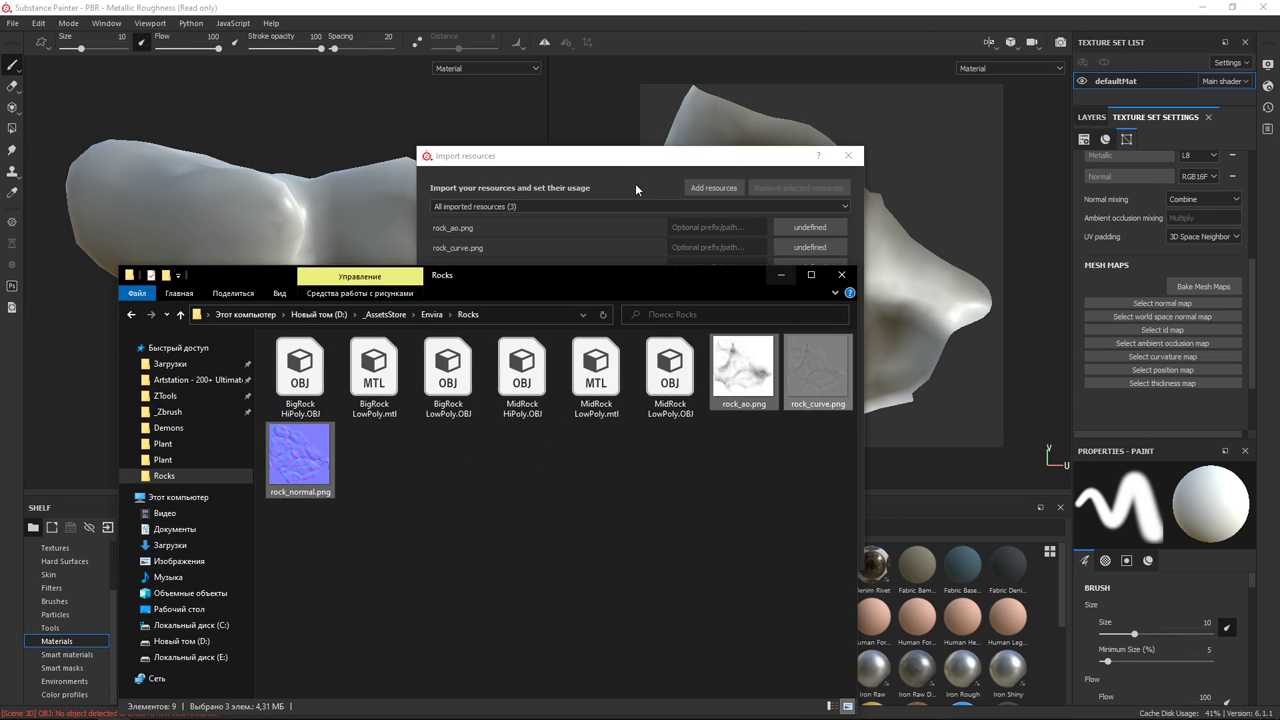
{"action": "left_click", "coordinate": [615, 170]}
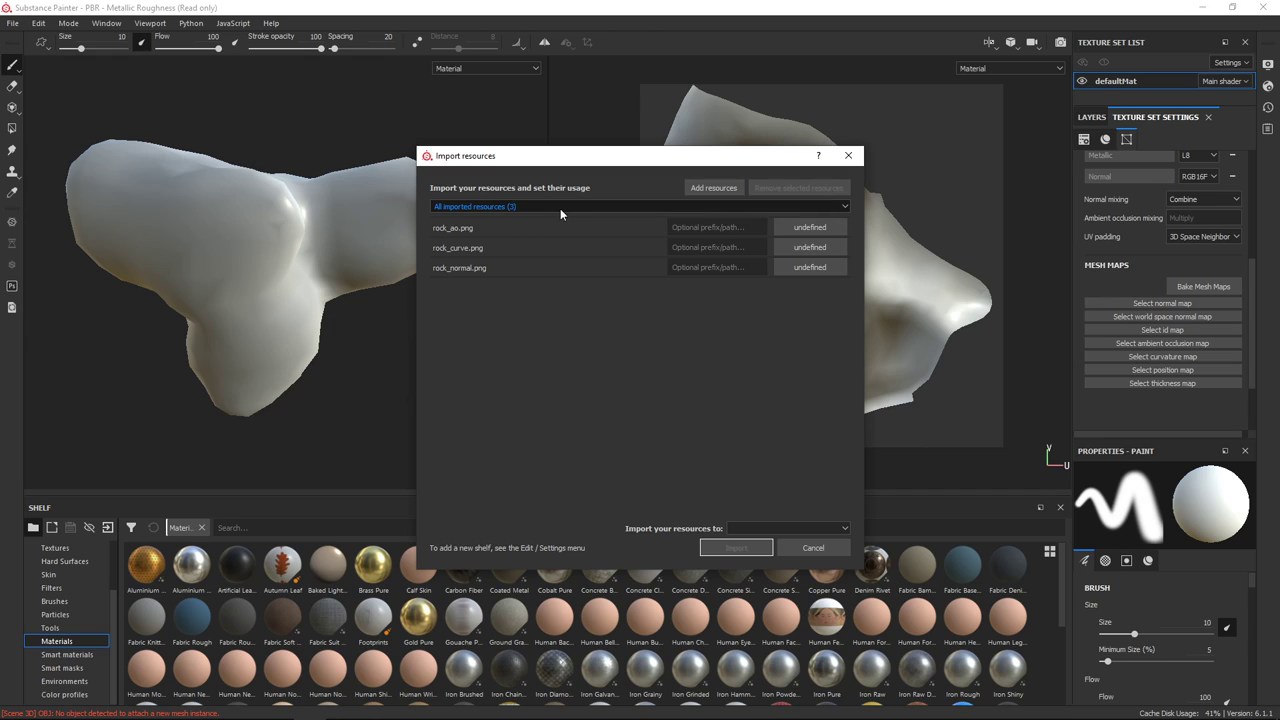
{"action": "left_click", "coordinate": [811, 530]}
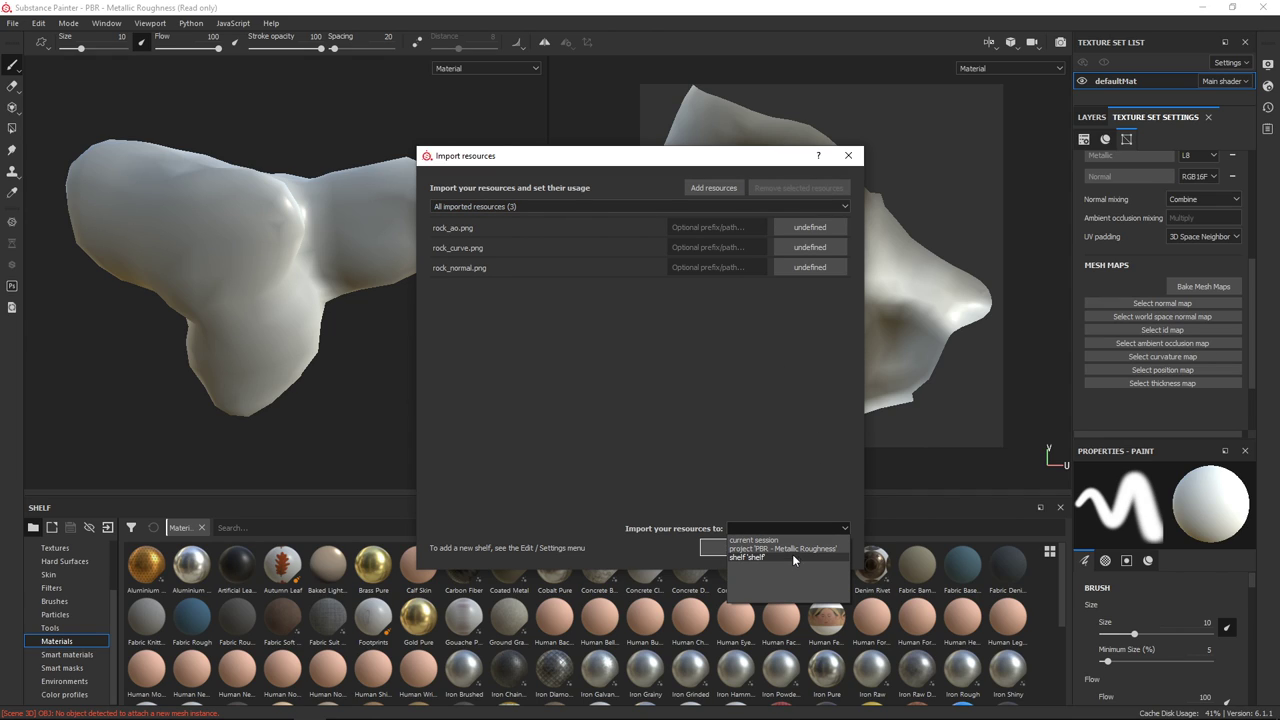
{"action": "left_click", "coordinate": [788, 549]}
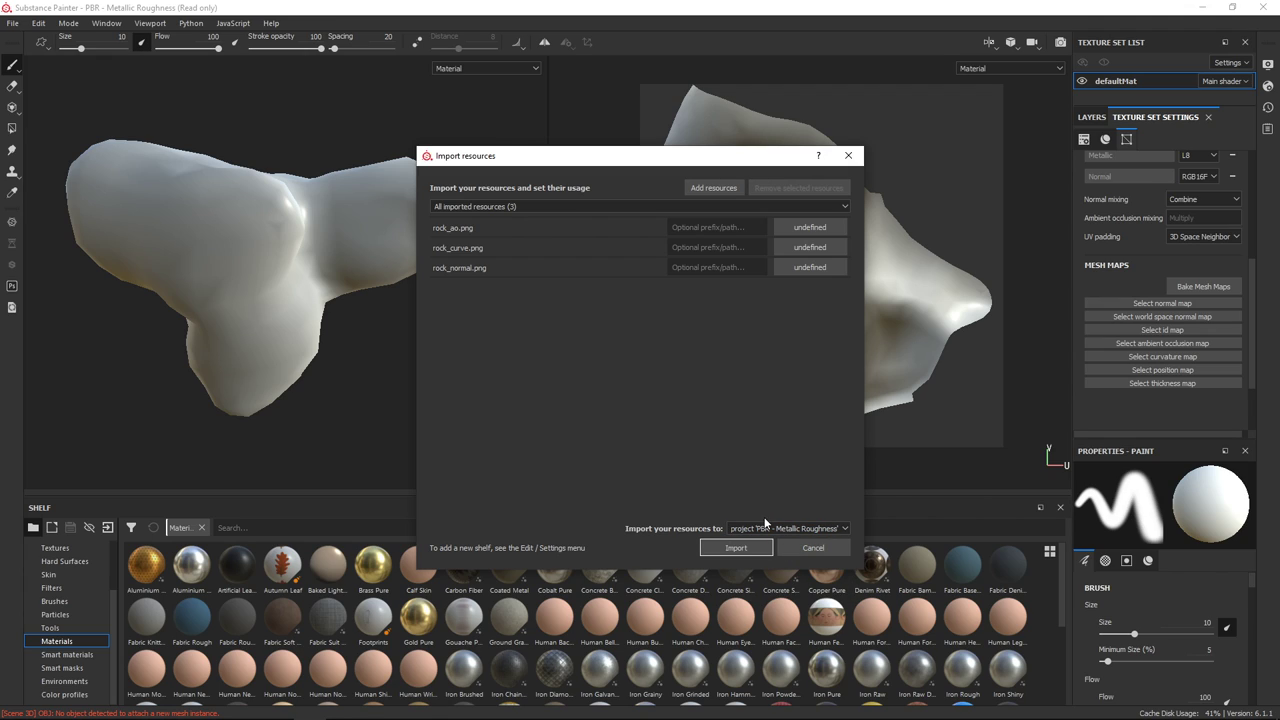
Set all three rock images' usage to texture and import them
{"action": "left_click", "coordinate": [805, 228]}
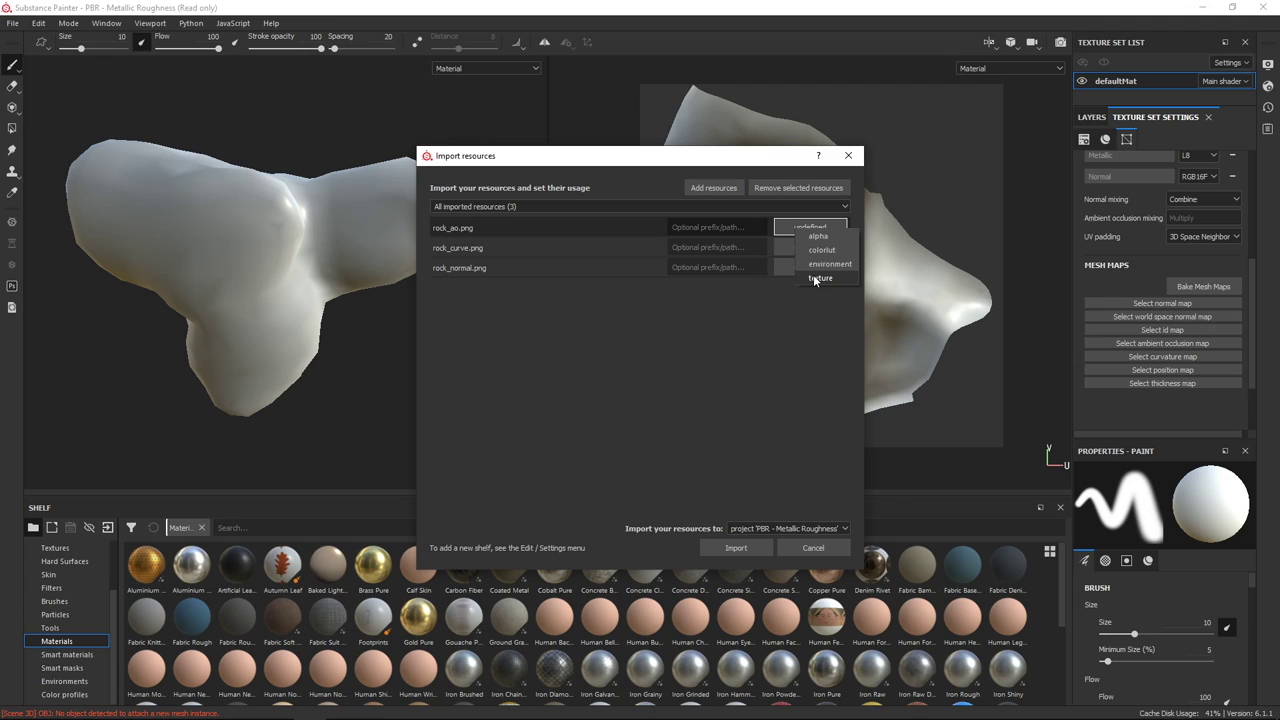
{"action": "left_click", "coordinate": [813, 278]}
{"action": "left_click", "coordinate": [806, 248]}
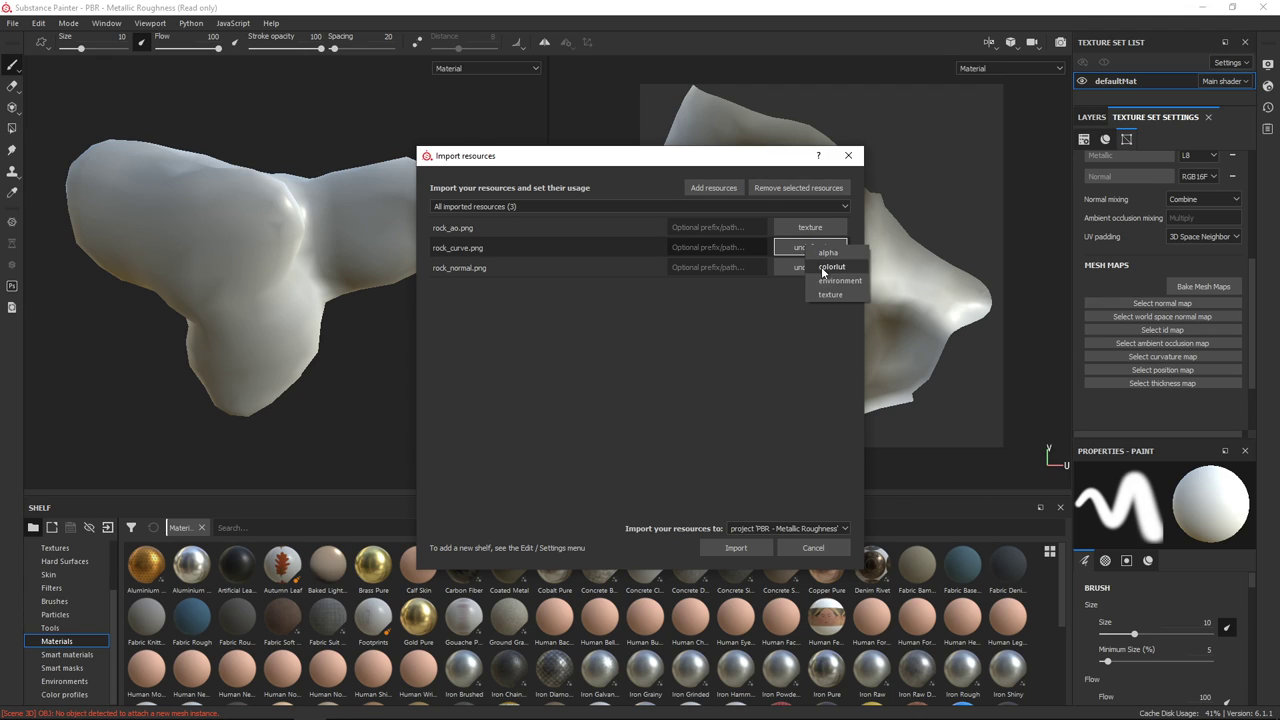
{"action": "left_click", "coordinate": [843, 296]}
{"action": "left_click", "coordinate": [818, 268]}
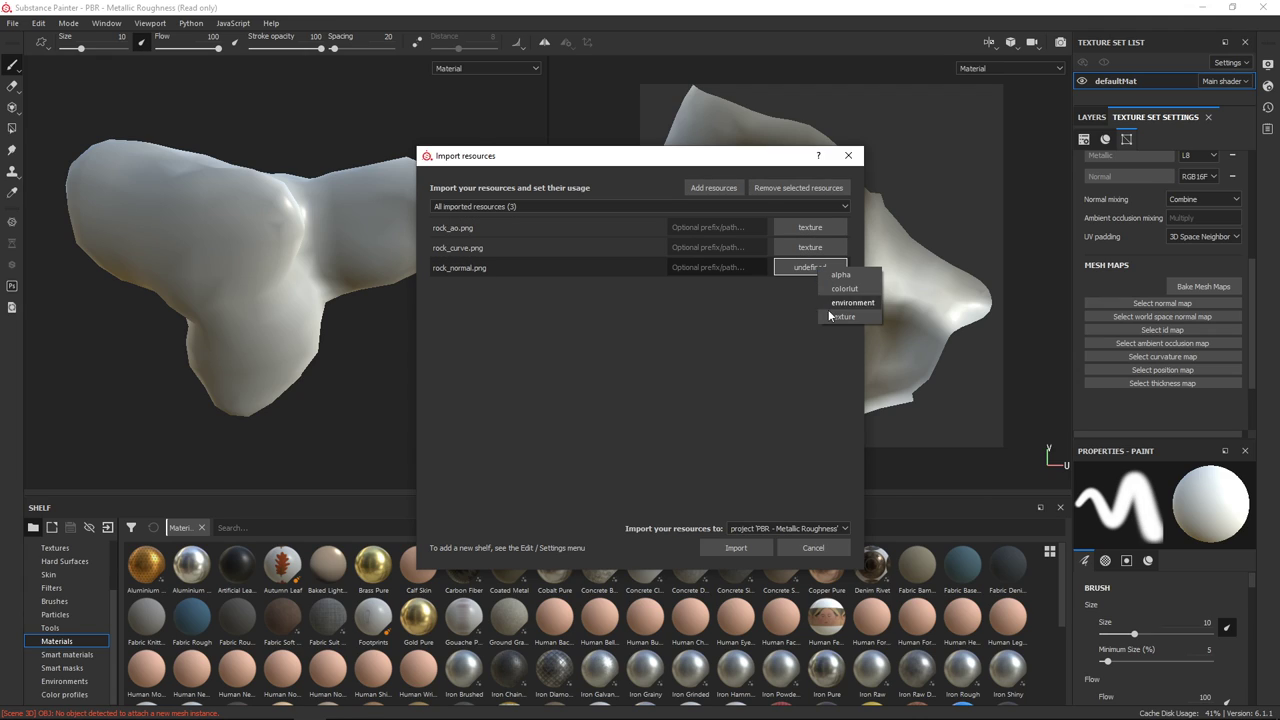
{"action": "left_click", "coordinate": [831, 314]}
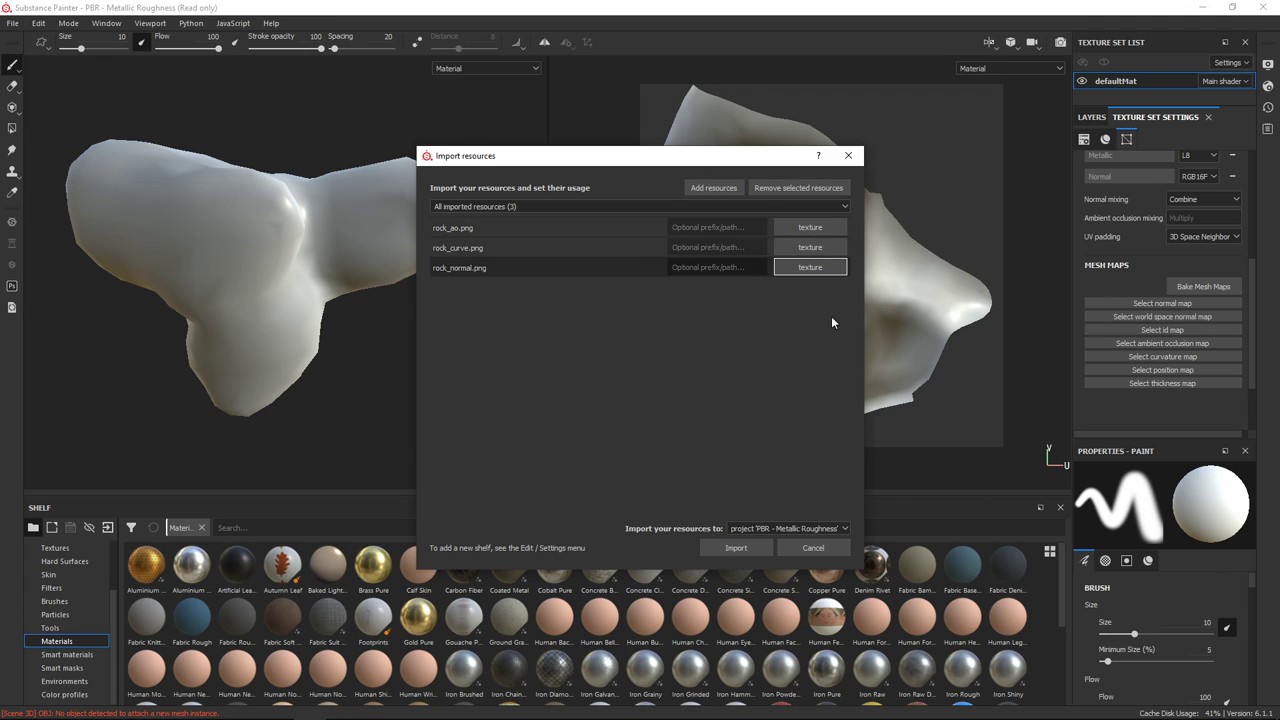
{"action": "left_click", "coordinate": [755, 550]}
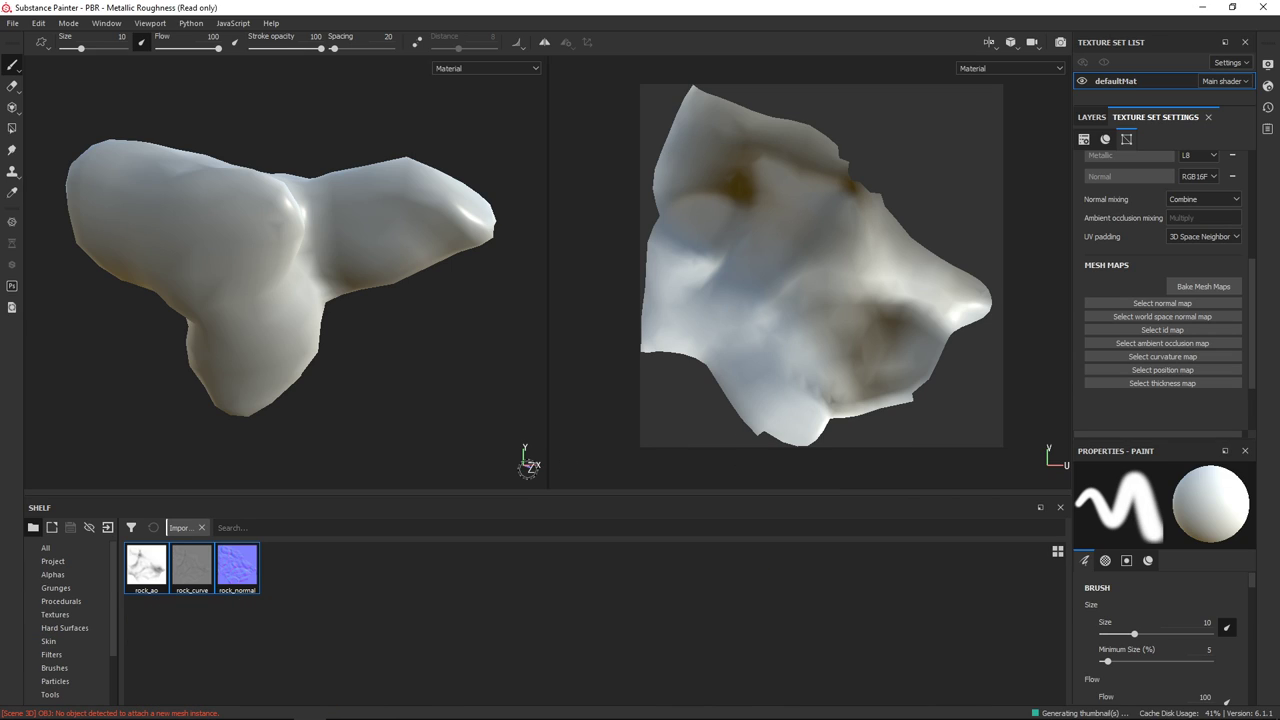
Assign rock_normal as the defaultMat normal map, then orbit and relight the rock to check detail
{"action": "left_click", "coordinate": [1188, 304]}
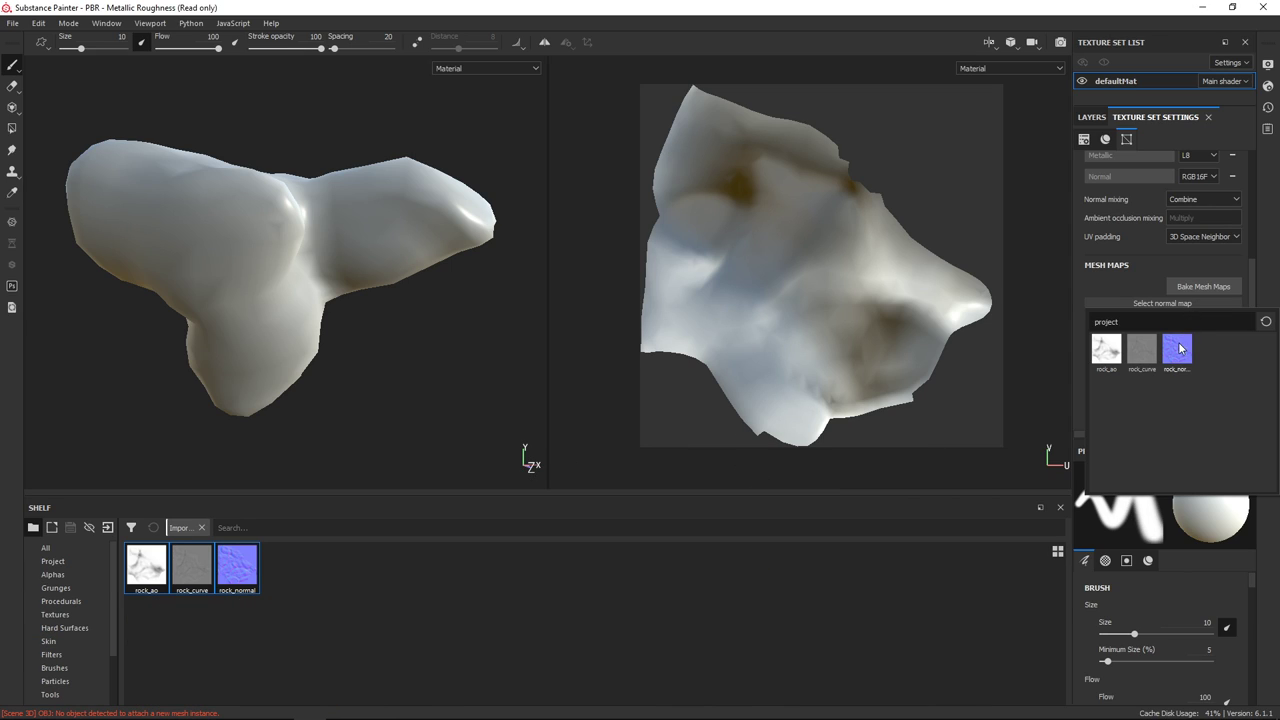
{"action": "left_click", "coordinate": [1179, 347]}
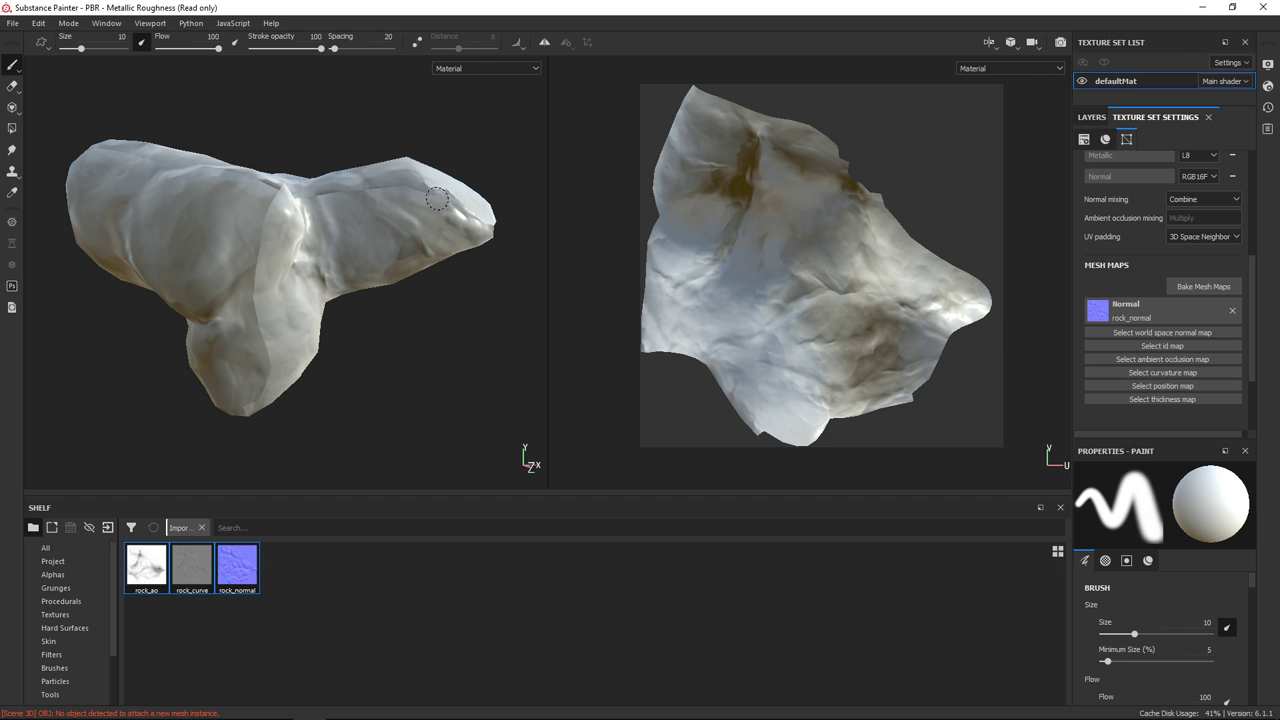
{"action": "mouse_move", "coordinate": [340, 141]}
{"action": "left_mouse_down", "text": "alt"}
{"action": "mouse_move", "coordinate": [324, 172]}
{"action": "mouse_move", "coordinate": [401, 390]}
{"action": "mouse_move", "coordinate": [537, 200]}
{"action": "mouse_move", "coordinate": [403, 177]}
{"action": "mouse_move", "coordinate": [463, 271]}
{"action": "mouse_move", "coordinate": [399, 128]}
{"action": "mouse_move", "coordinate": [508, 177]}
{"action": "mouse_move", "coordinate": [497, 251]}
{"action": "mouse_move", "coordinate": [143, 277]}
{"action": "mouse_move", "coordinate": [309, 263]}
{"action": "mouse_move", "coordinate": [477, 228]}
{"action": "left_mouse_up", "text": "alt"}
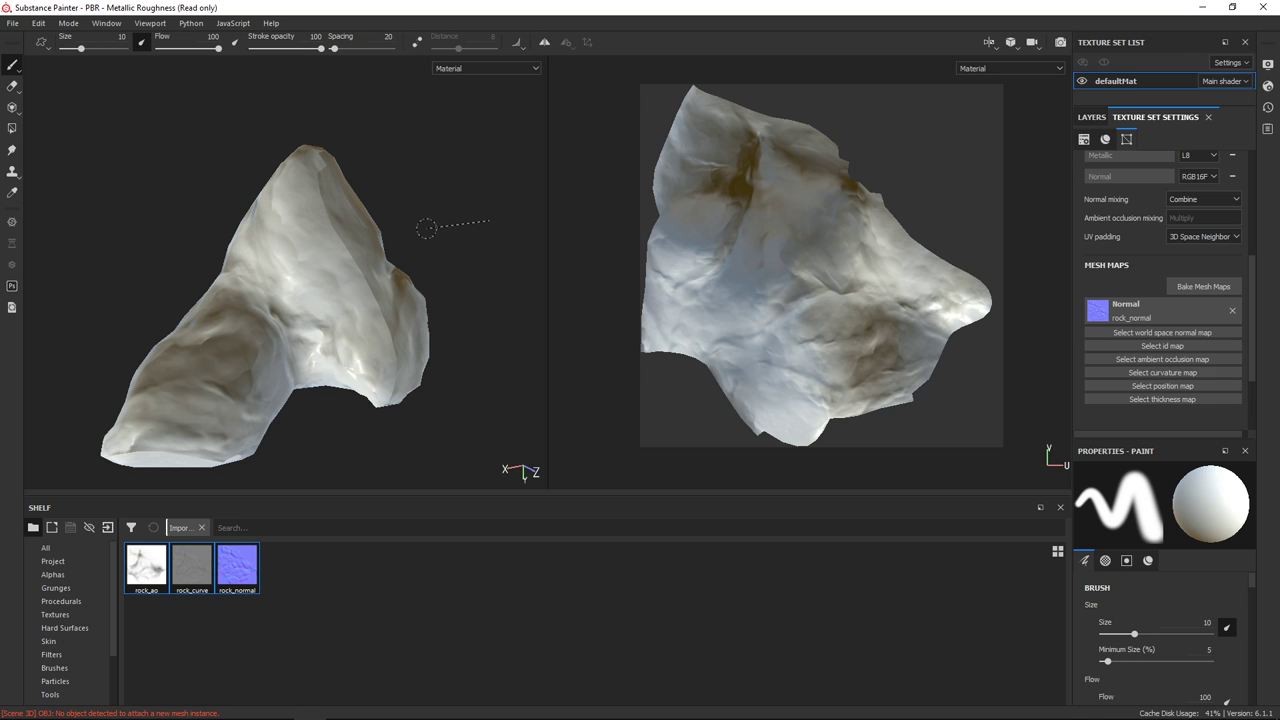
{"action": "mouse_move", "coordinate": [460, 209]}
{"action": "right_mouse_down", "text": "shift"}
{"action": "mouse_move", "coordinate": [474, 206]}
{"action": "mouse_move", "coordinate": [444, 213]}
{"action": "right_mouse_up", "text": "shift"}
{"action": "mouse_move", "coordinate": [448, 215]}
{"action": "left_mouse_down", "text": "alt"}
{"action": "mouse_move", "coordinate": [351, 243]}
{"action": "mouse_move", "coordinate": [274, 183]}
{"action": "mouse_move", "coordinate": [340, 154]}
{"action": "mouse_move", "coordinate": [417, 210]}
{"action": "left_mouse_up", "text": "alt"}
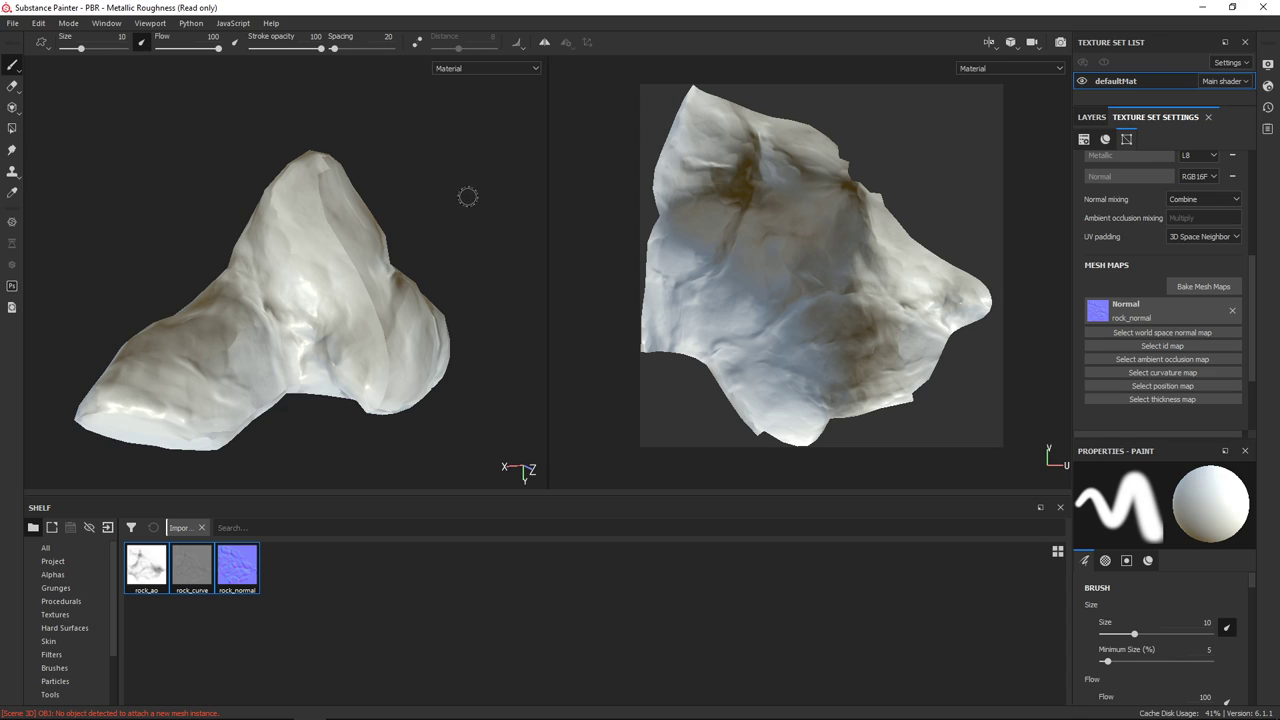
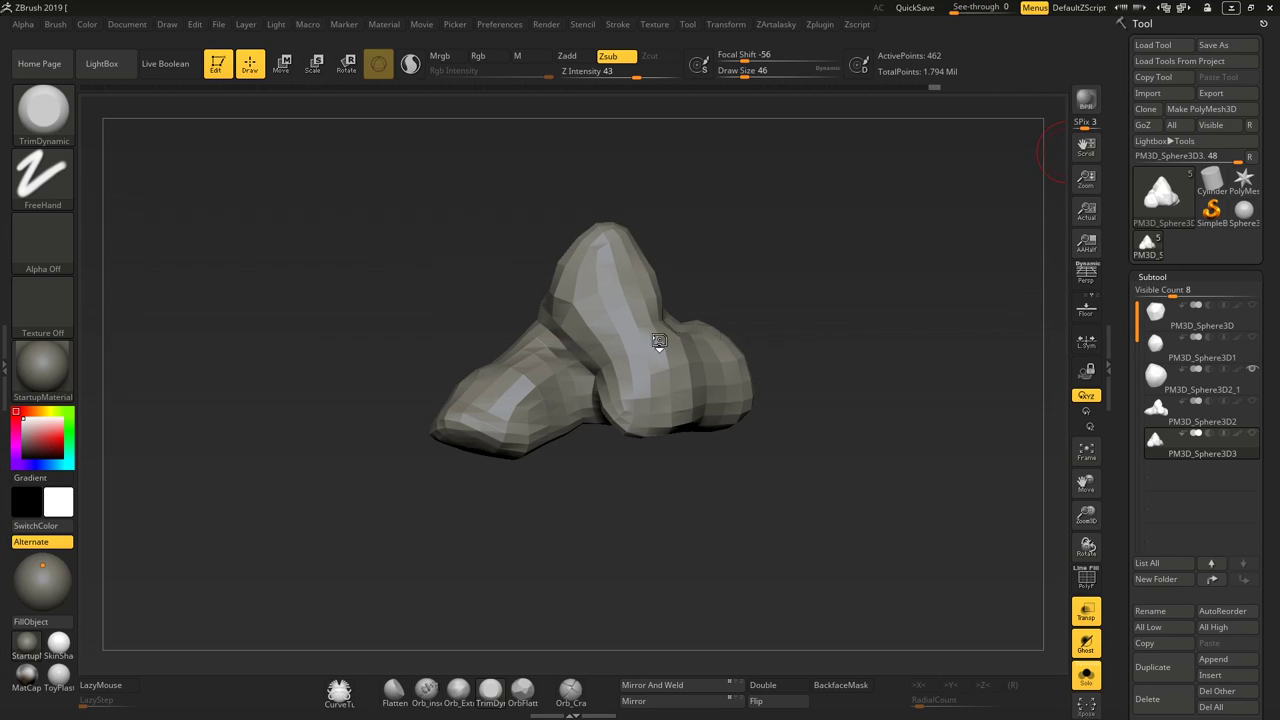
Orbit the rock to inspect its shape and textured surface from several sides
{"action": "left_click_drag", "start_coordinate": [741, 261], "coordinate": [770, 262]}
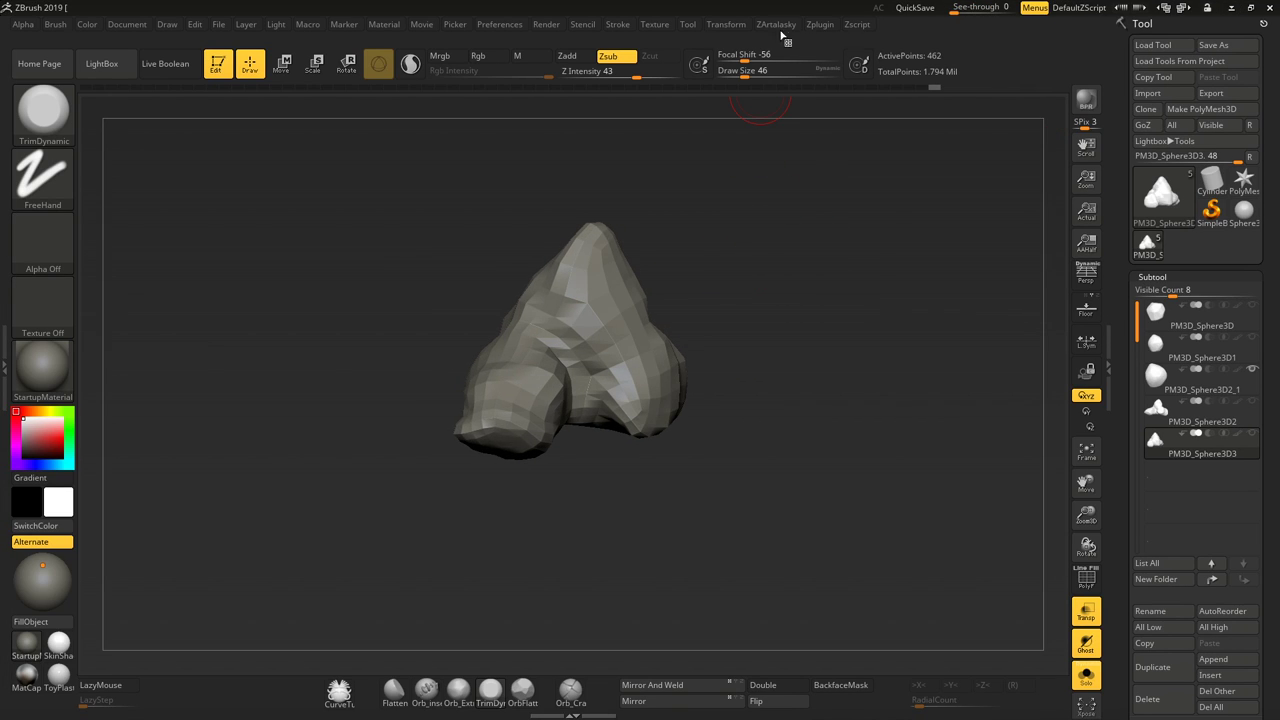
{"action": "left_click", "coordinate": [817, 24]}
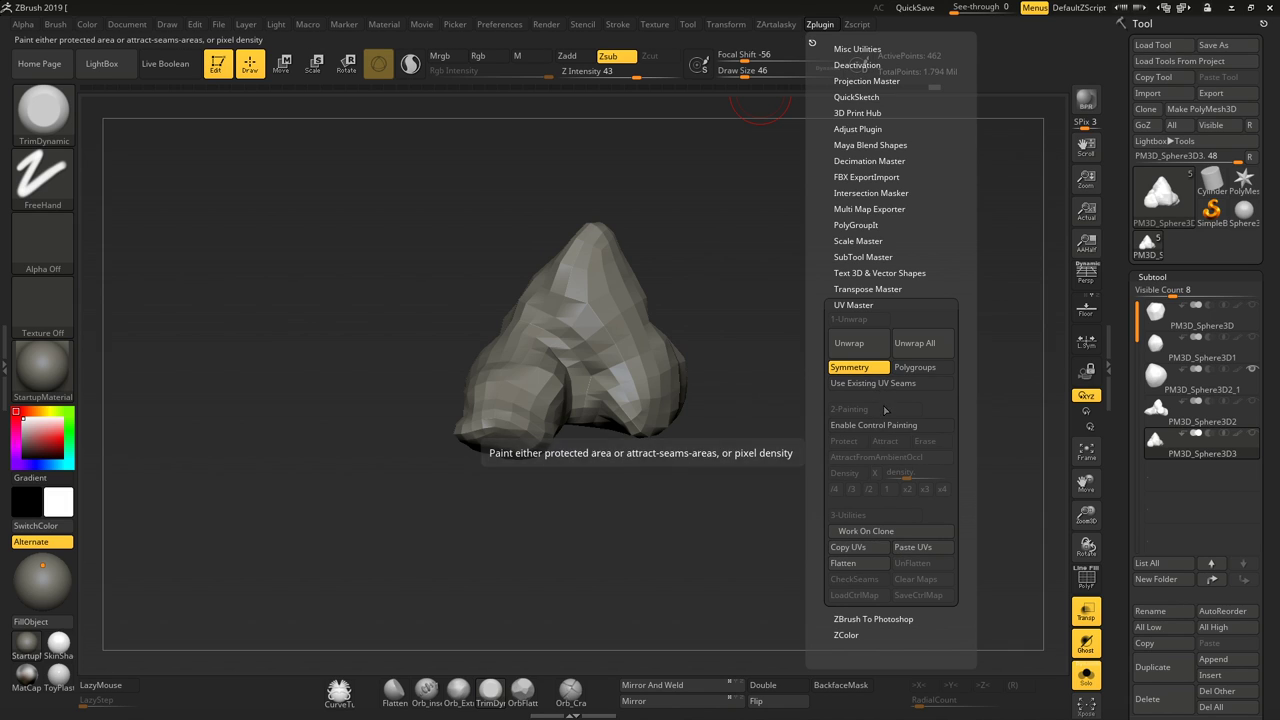
{"action": "left_click_drag", "start_coordinate": [586, 549], "coordinate": [493, 399]}
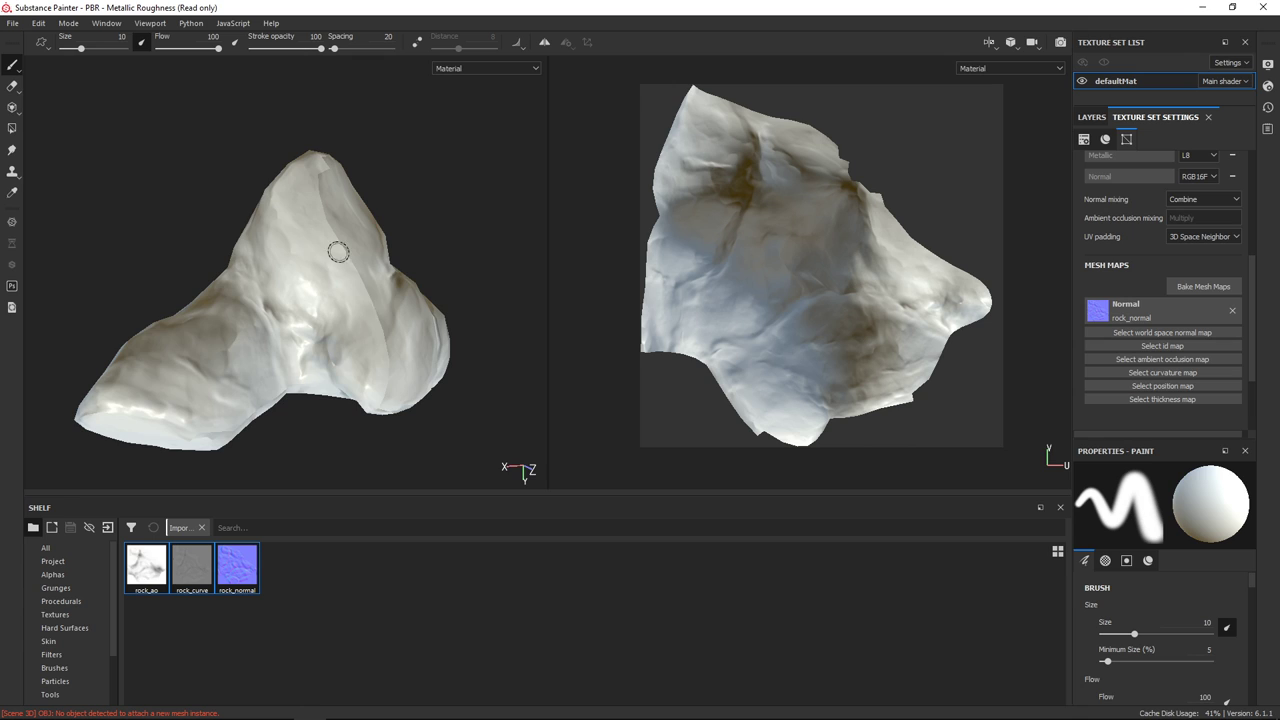
{"action": "left_click_drag", "start_coordinate": [526, 420], "coordinate": [513, 331], "text": "alt"}
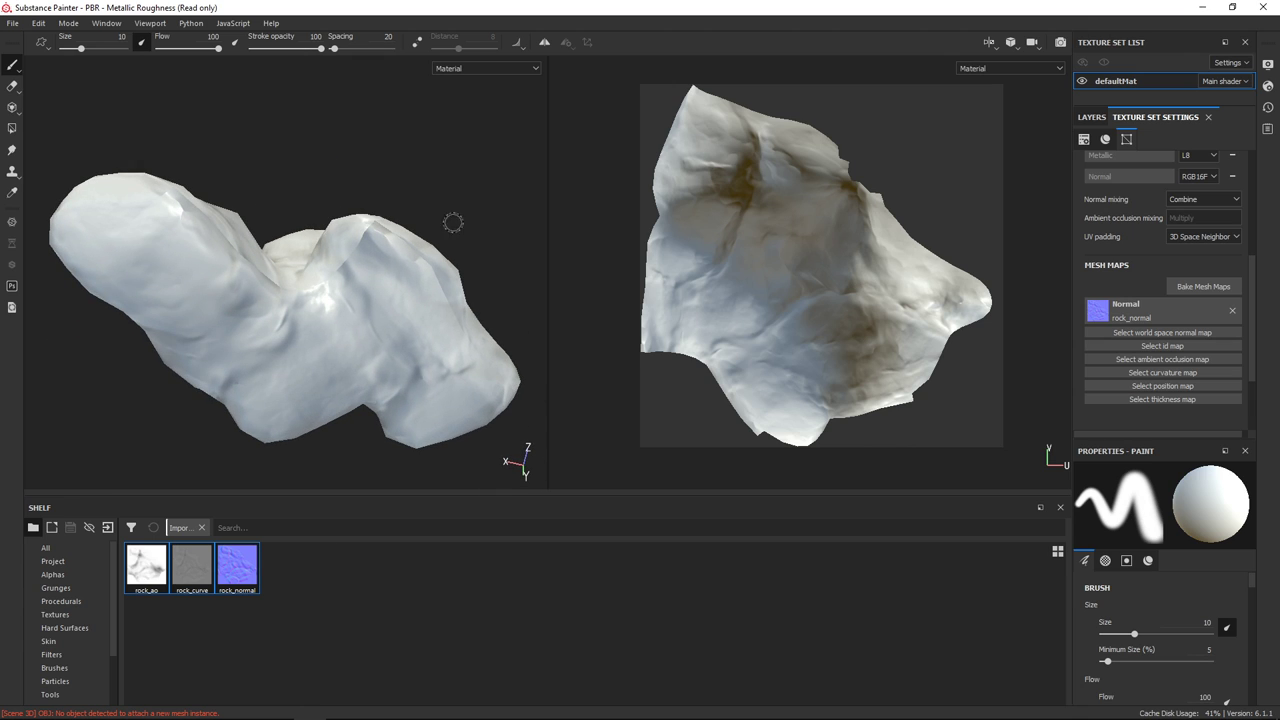
{"action": "mouse_move", "coordinate": [489, 209]}
{"action": "left_mouse_down", "text": "alt"}
{"action": "mouse_move", "coordinate": [483, 360]}
{"action": "mouse_move", "coordinate": [658, 233]}
{"action": "mouse_move", "coordinate": [777, 240]}
{"action": "mouse_move", "coordinate": [414, 263]}
{"action": "left_mouse_up", "text": "alt"}
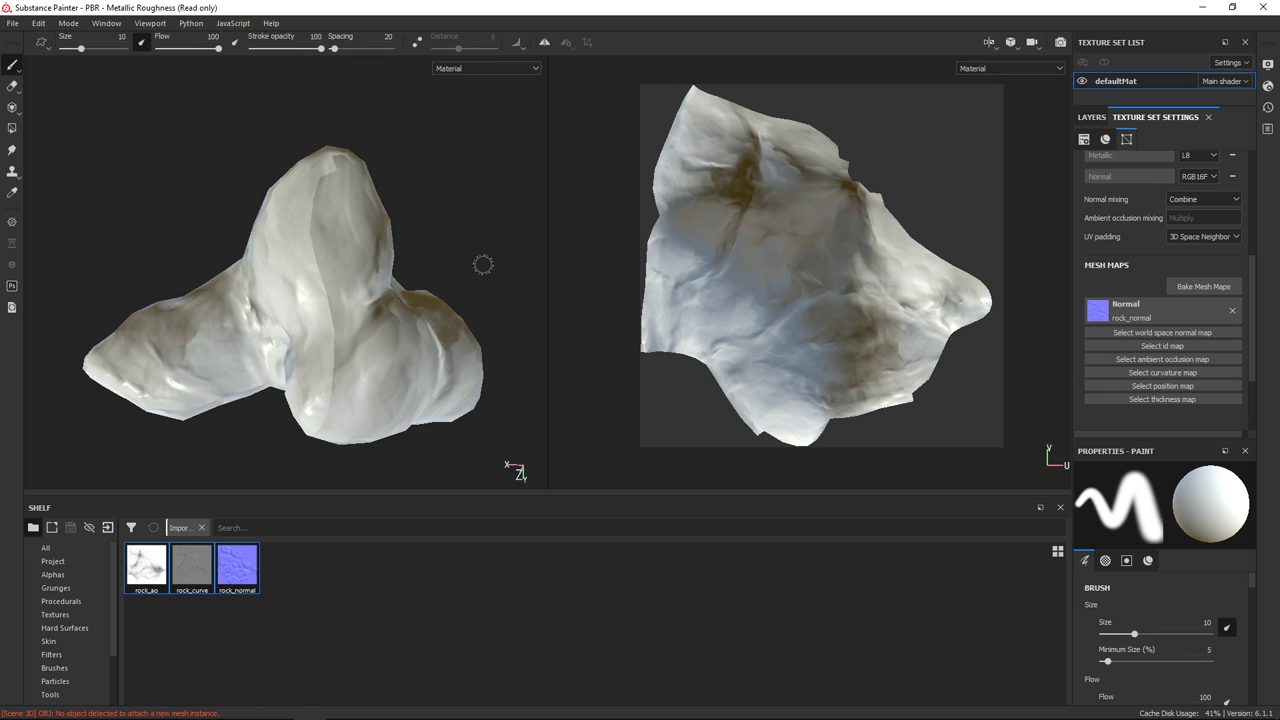
{"action": "mouse_move", "coordinate": [483, 264]}
{"action": "left_mouse_down", "text": "alt"}
{"action": "mouse_move", "coordinate": [409, 266]}
{"action": "mouse_move", "coordinate": [429, 240]}
{"action": "mouse_move", "coordinate": [538, 246]}
{"action": "left_mouse_up", "text": "alt"}
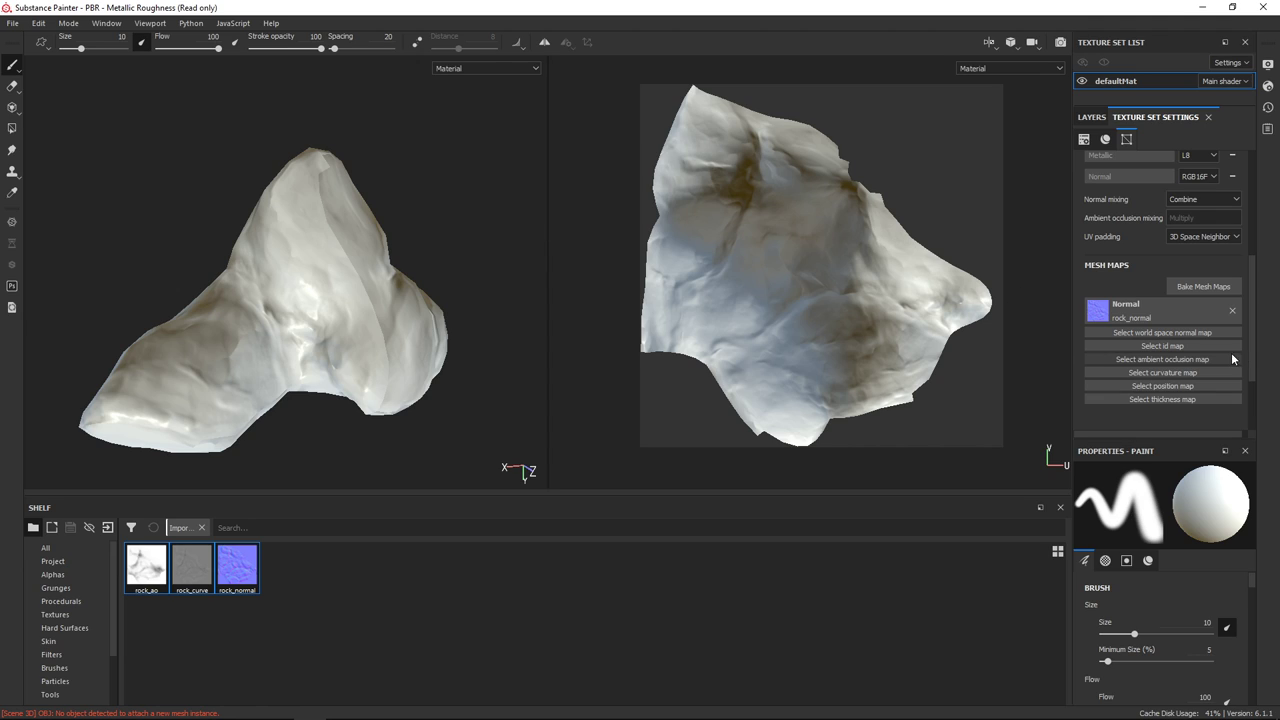
Pick rock_ao for the ambient occlusion slot and rock_curve for the curvature slot
{"action": "left_click", "coordinate": [1193, 358]}
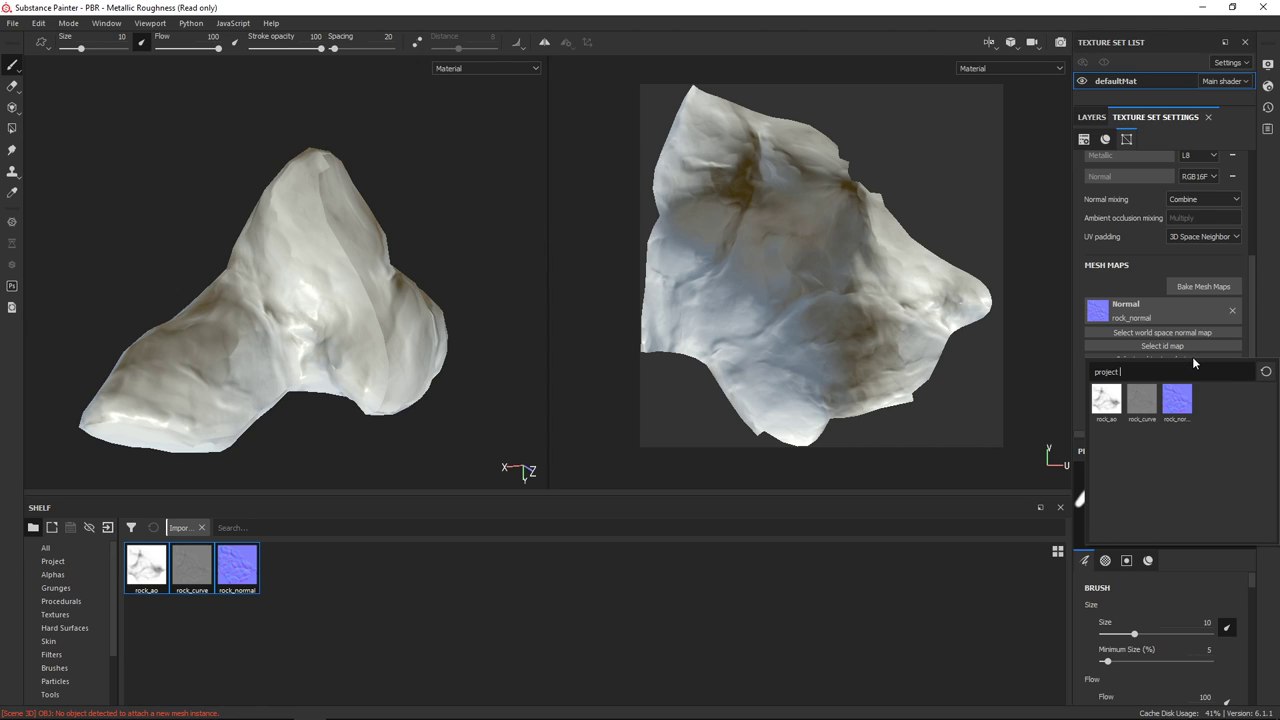
{"action": "left_click", "coordinate": [1107, 400]}
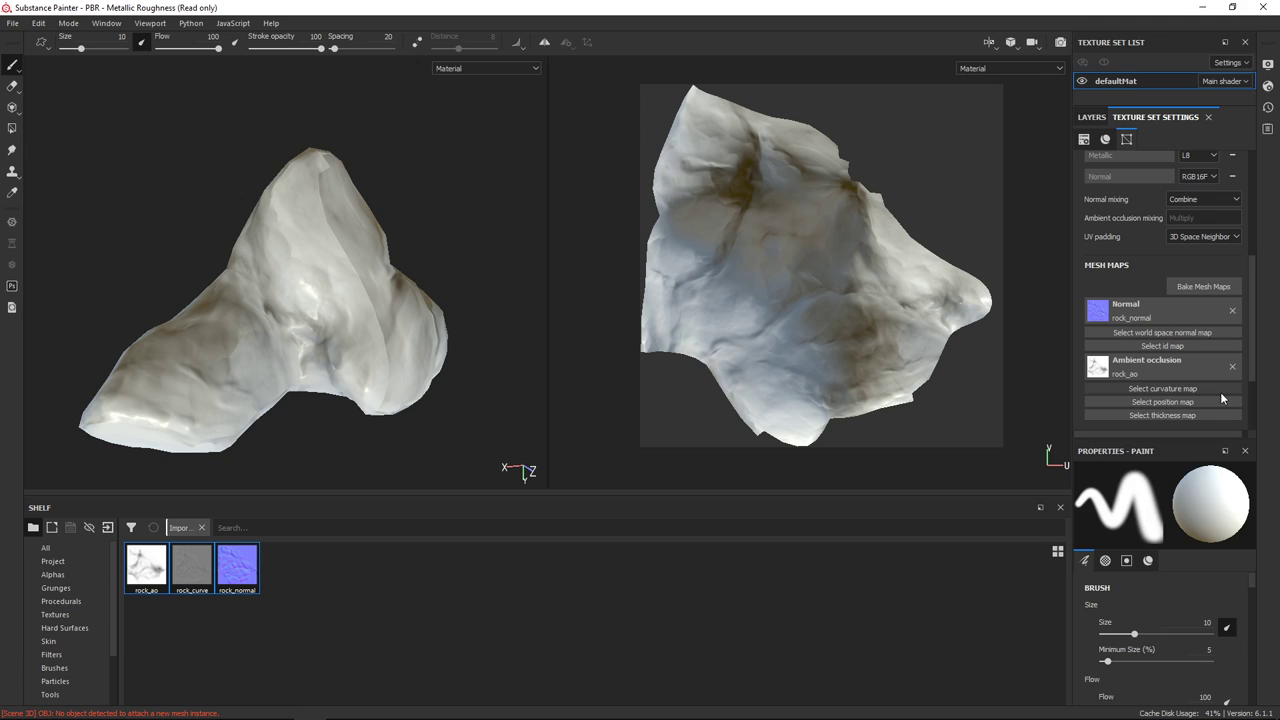
{"action": "left_click", "coordinate": [1221, 393]}
{"action": "left_click", "coordinate": [1142, 436]}
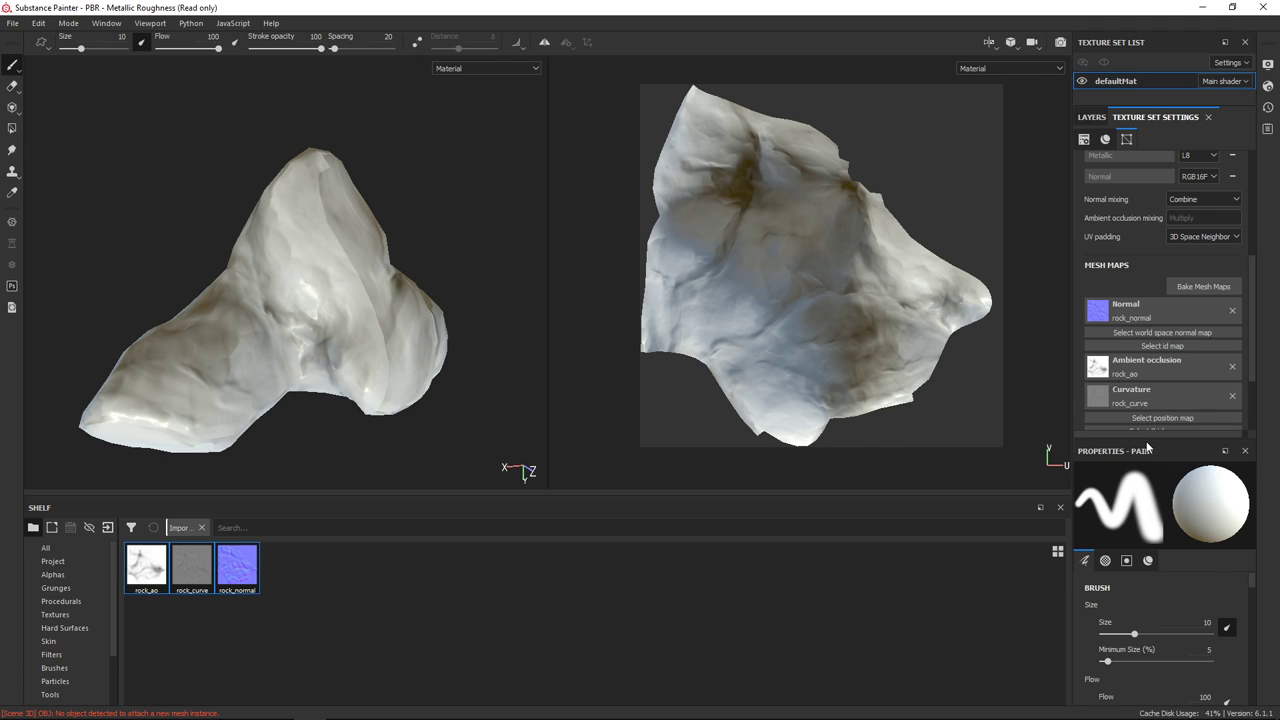
{"action": "scroll", "coordinate": [1191, 368], "scroll_direction": "down", "scroll_amount": 1}
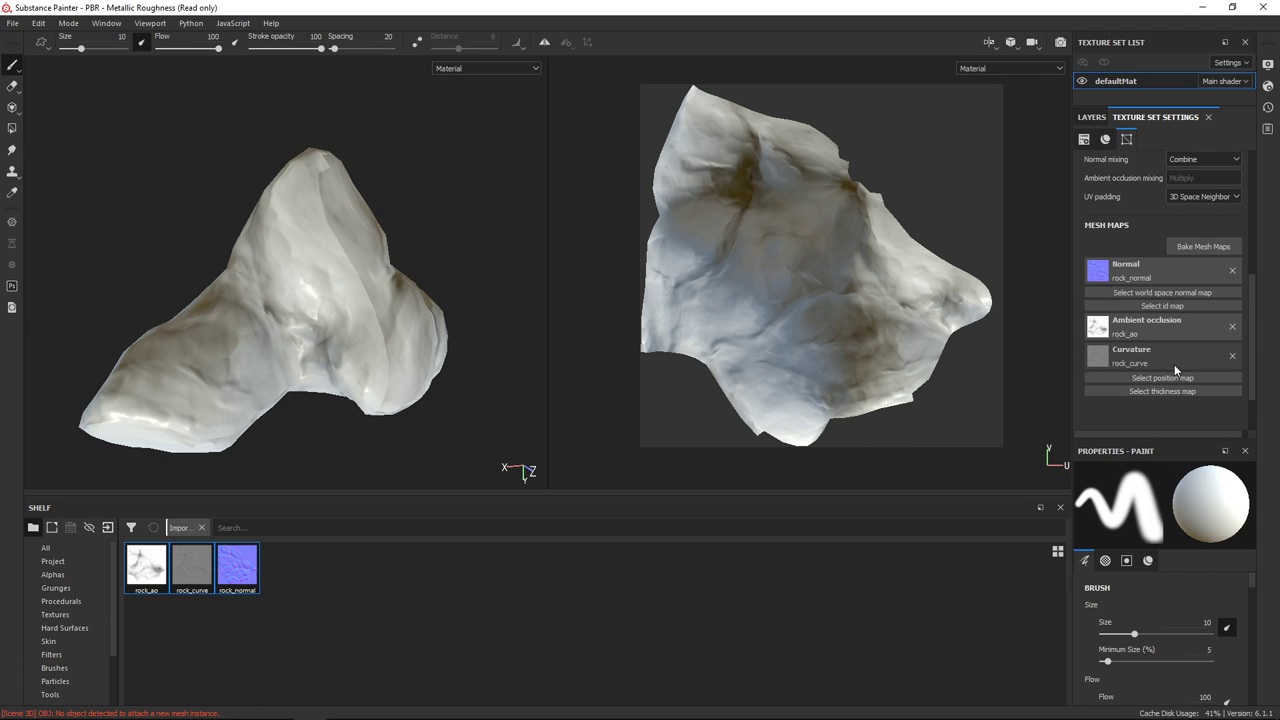
{"action": "scroll", "coordinate": [1174, 364], "scroll_direction": "down", "scroll_amount": 2}
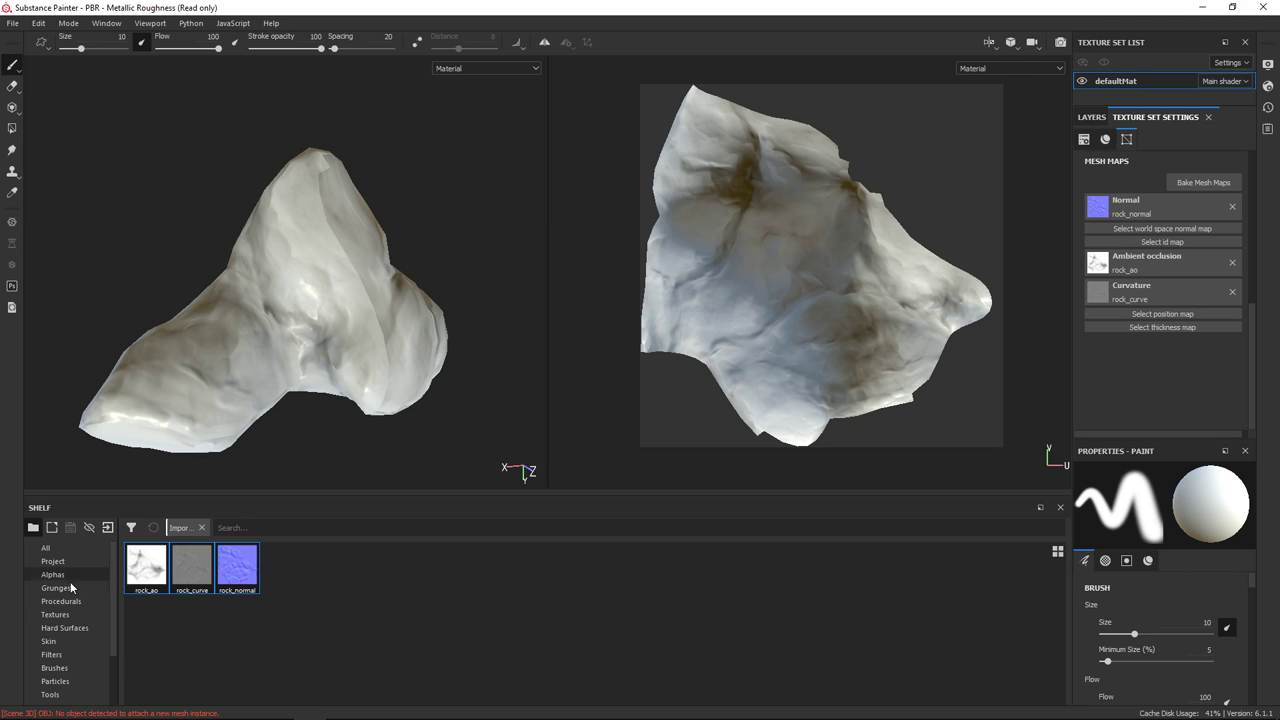
Browse Materials and Smart materials in the Shelf and search for 'rock'
{"action": "scroll", "coordinate": [90, 625], "scroll_direction": "down", "scroll_amount": 3}
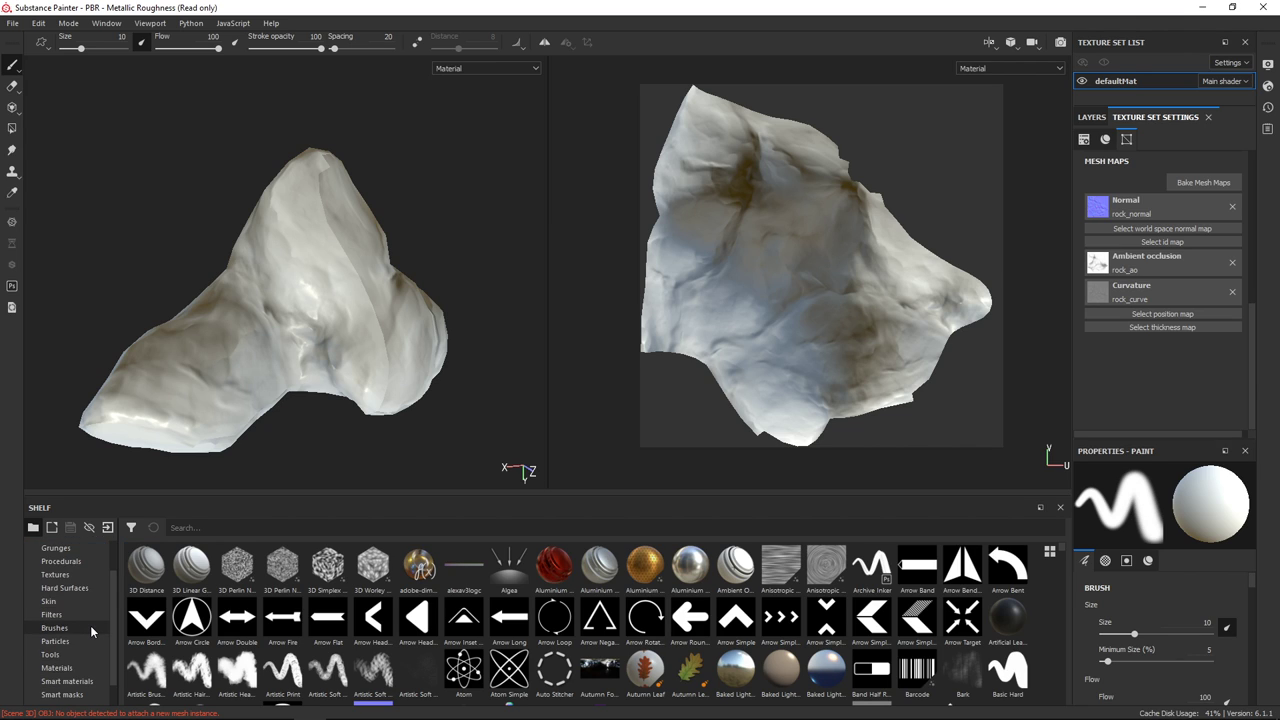
{"action": "left_click", "coordinate": [88, 645]}
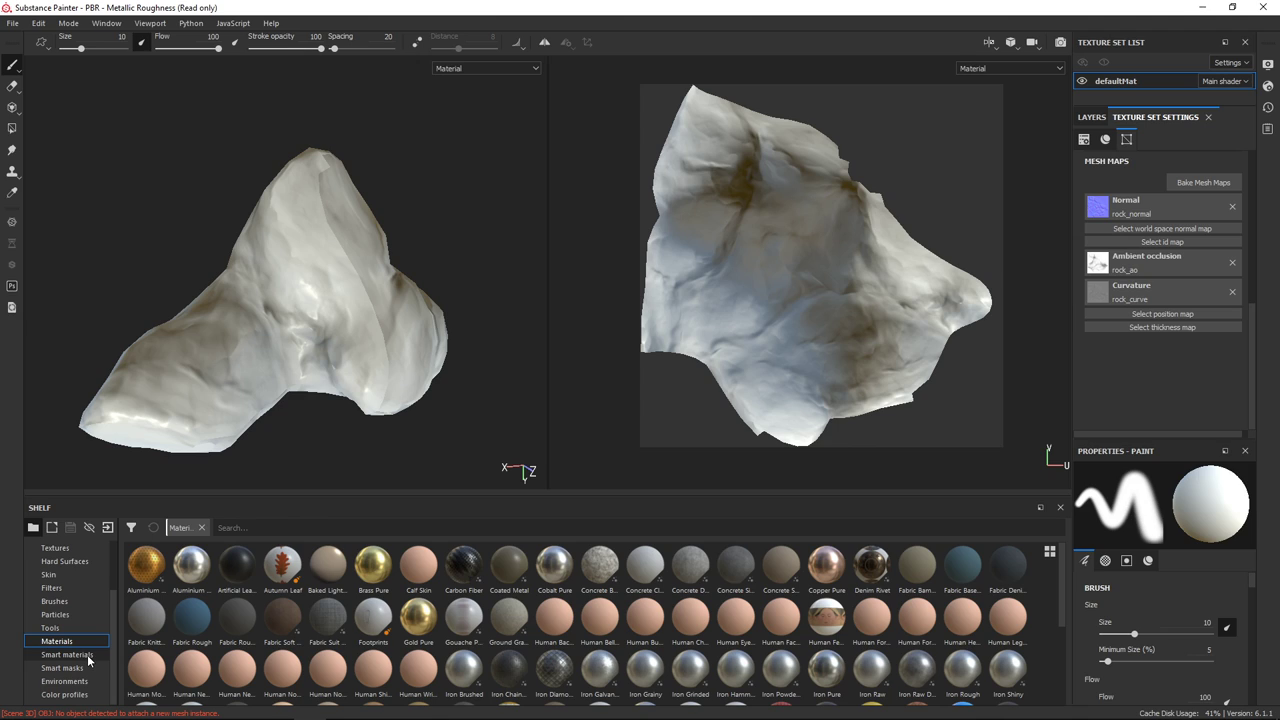
{"action": "left_click", "coordinate": [87, 654]}
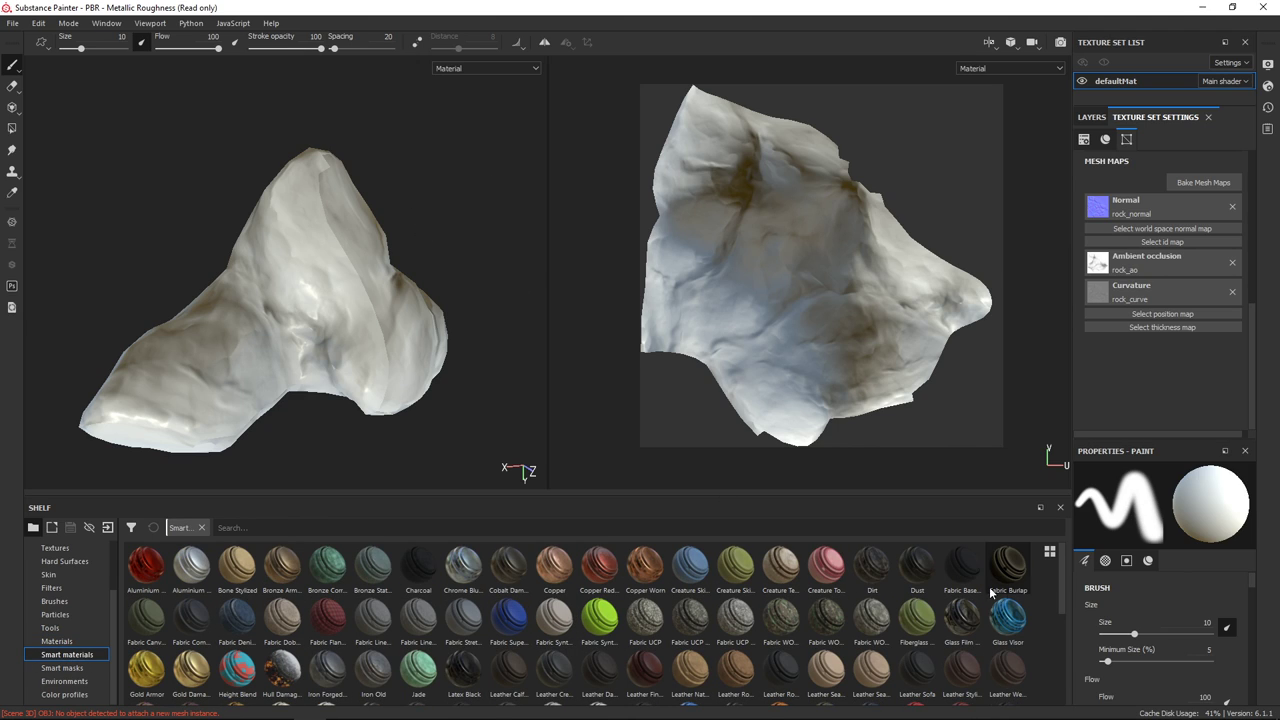
{"action": "scroll", "coordinate": [896, 563], "scroll_direction": "down", "scroll_amount": 5}
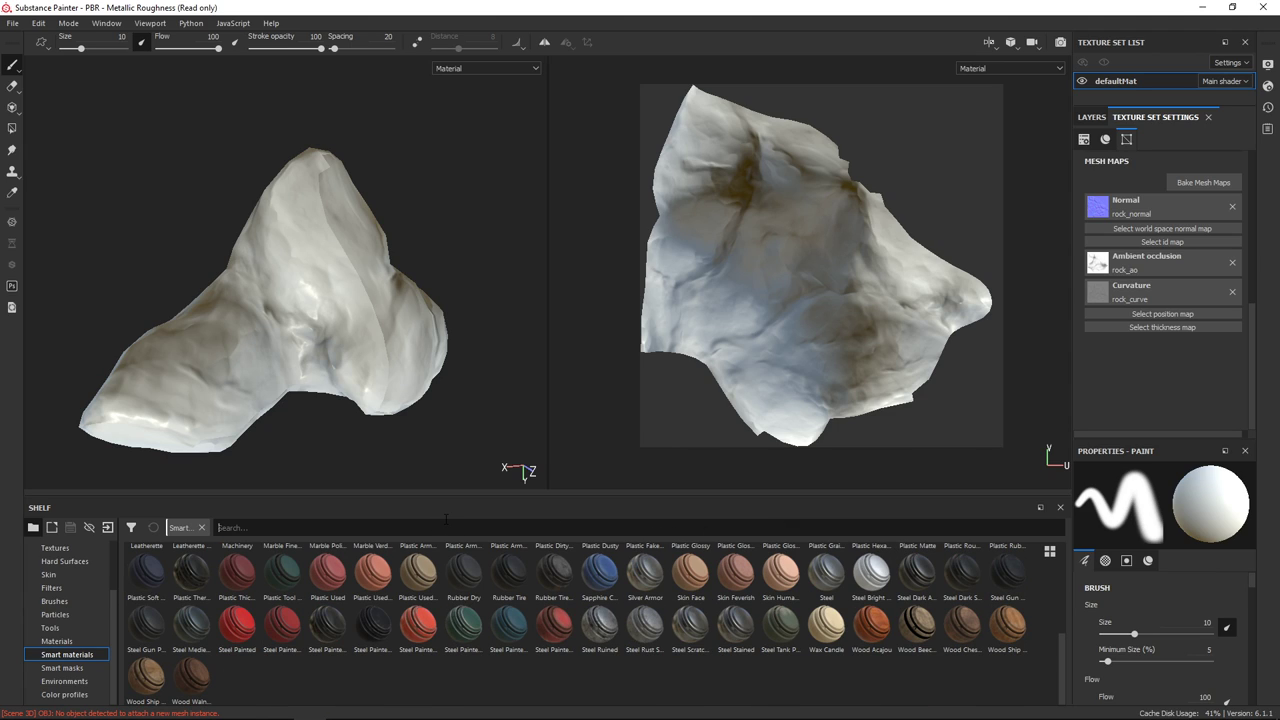
{"action": "type", "text": "rock"}
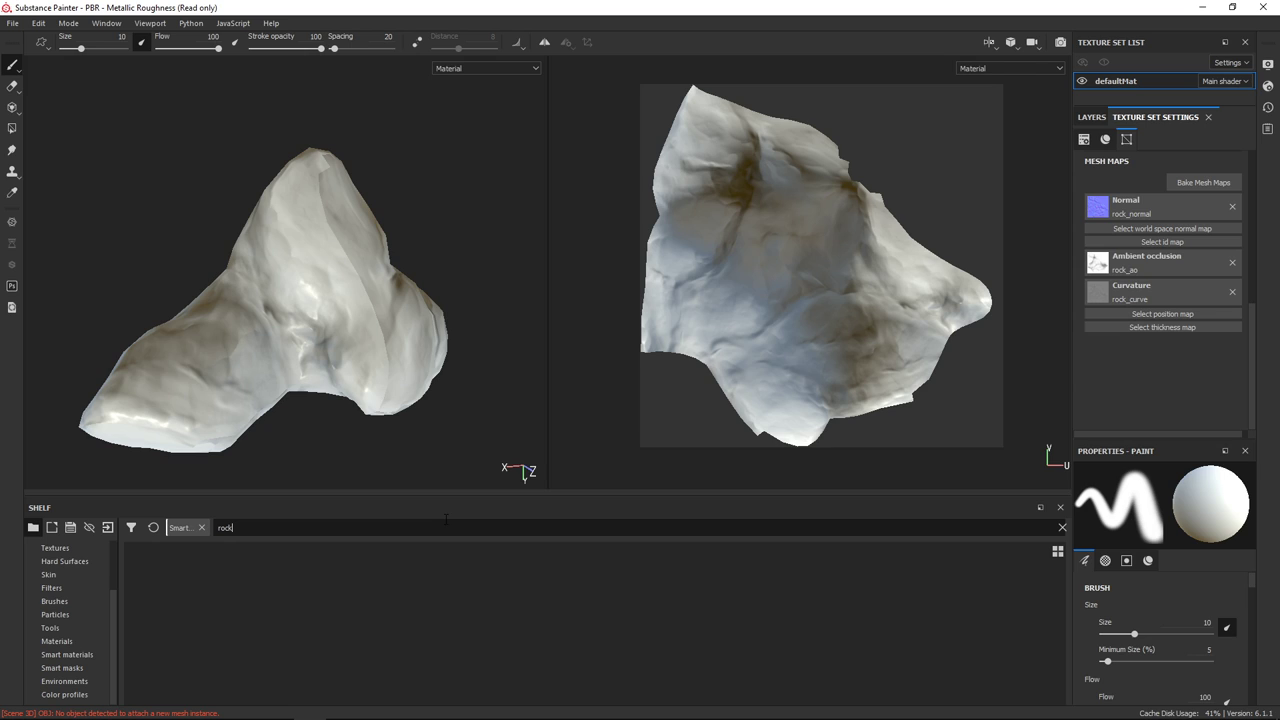
Search plain Materials for 'rock', then return to the Smart materials filter
{"action": "left_click", "coordinate": [76, 642]}
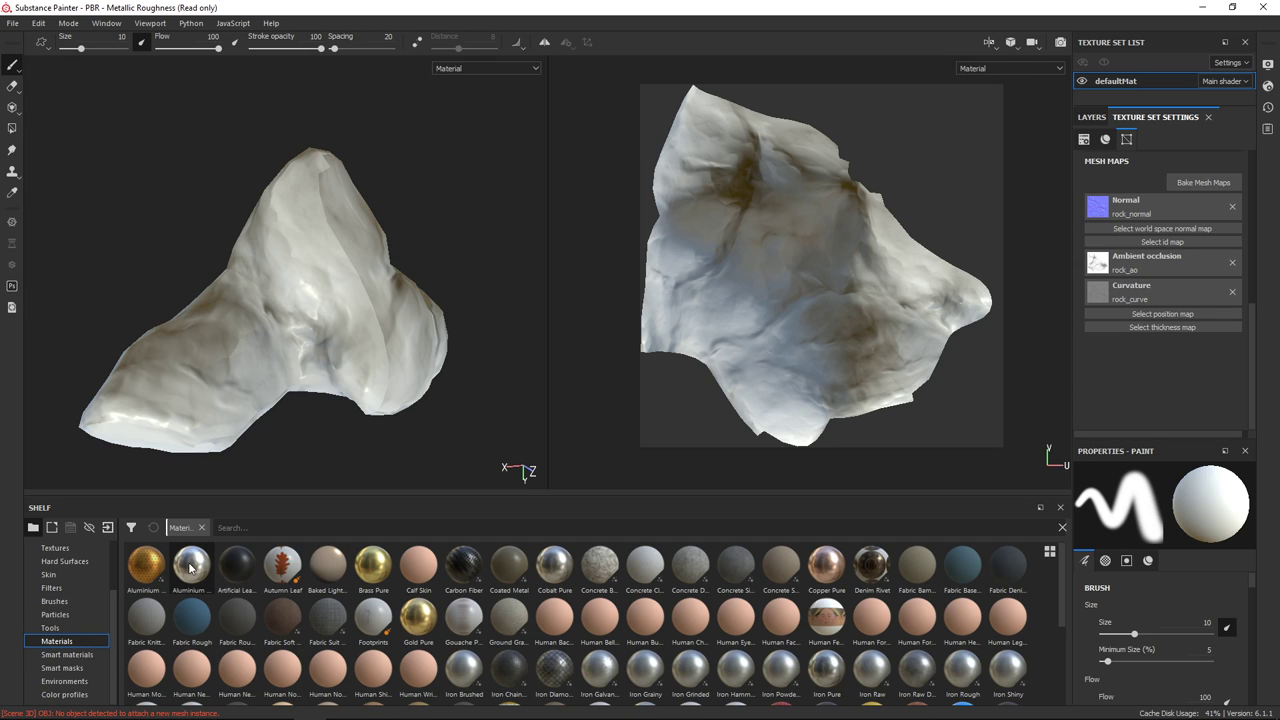
{"action": "left_click", "coordinate": [240, 526]}
{"action": "type", "text": "rock"}
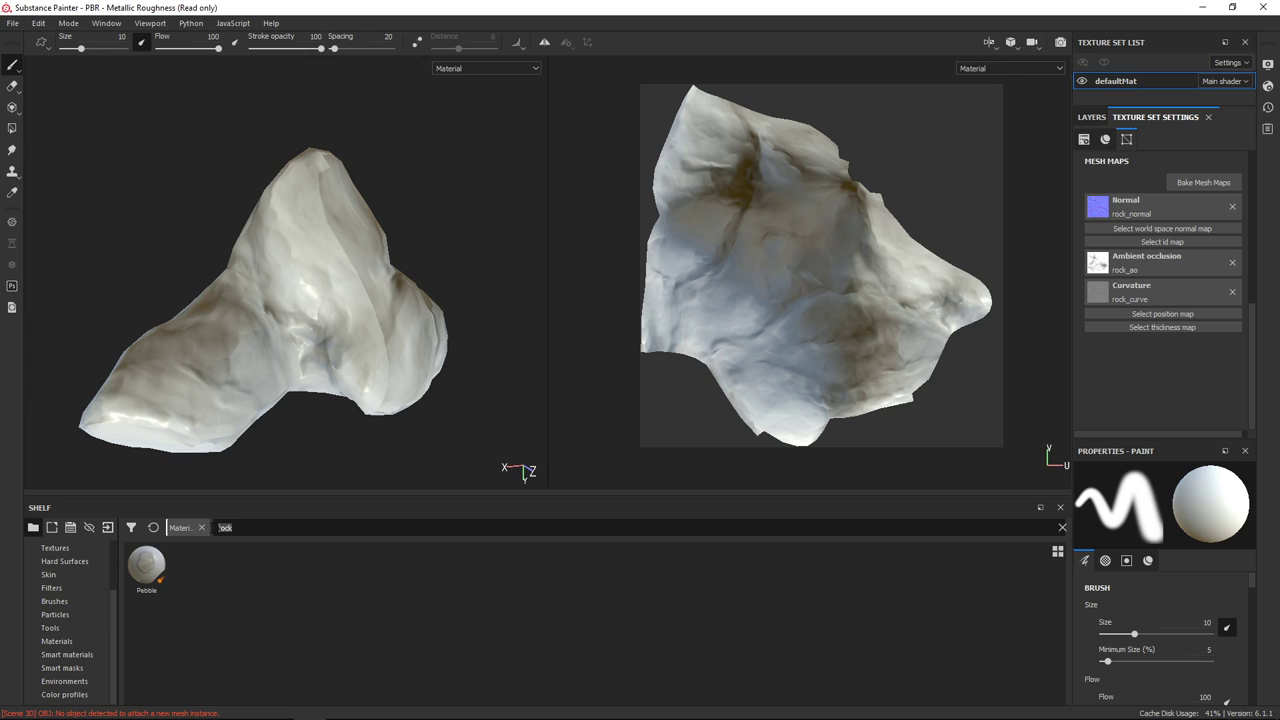
{"action": "left_click", "coordinate": [67, 654]}
Search 'stone', drop Sapphire Corundum onto the rock, and expand its folder in Layers
{"action": "type", "text": "stone"}
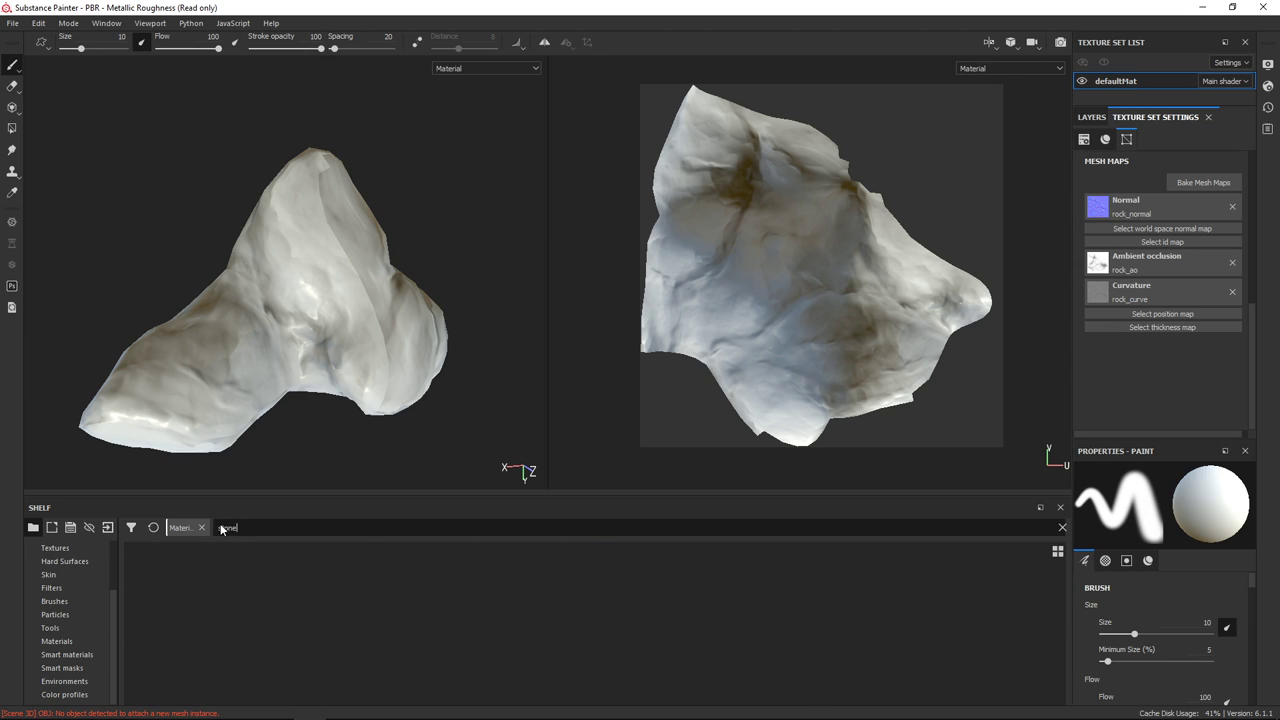
{"action": "left_click_drag", "start_coordinate": [191, 568], "coordinate": [374, 358]}
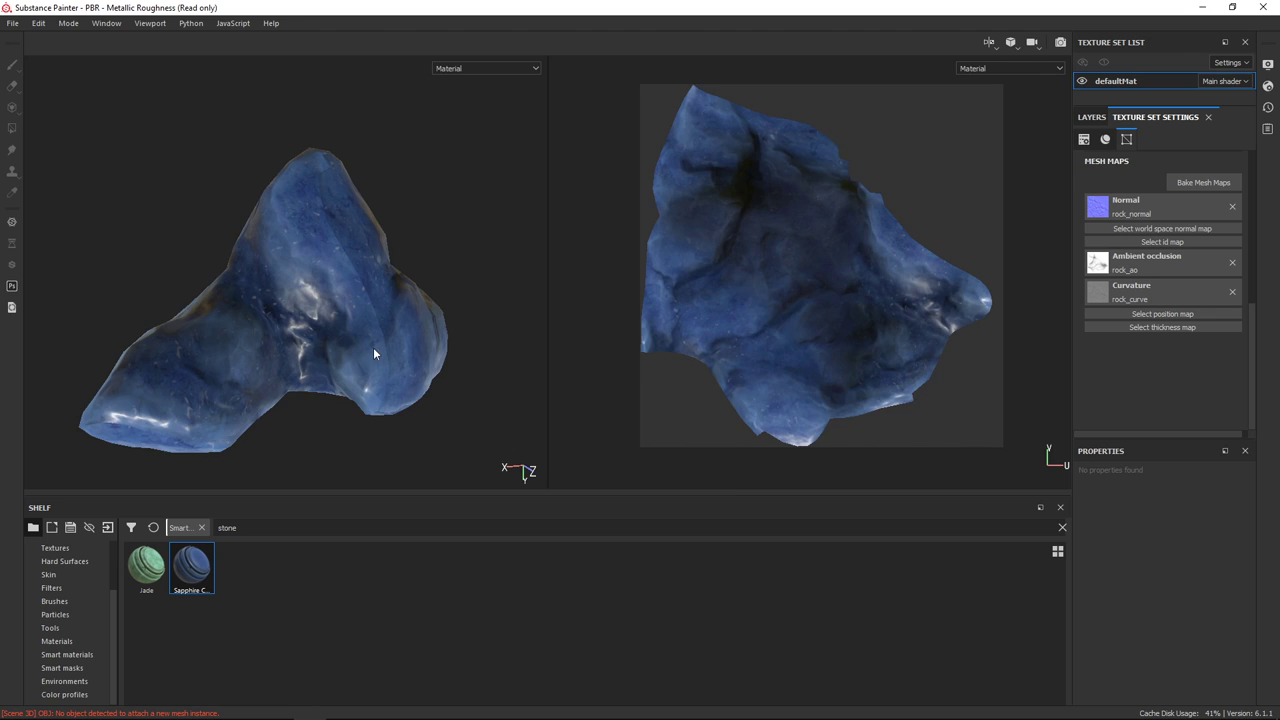
{"action": "mouse_move", "coordinate": [463, 235]}
{"action": "left_mouse_down", "text": "alt"}
{"action": "mouse_move", "coordinate": [452, 190]}
{"action": "mouse_move", "coordinate": [446, 235]}
{"action": "left_mouse_up", "text": "alt"}
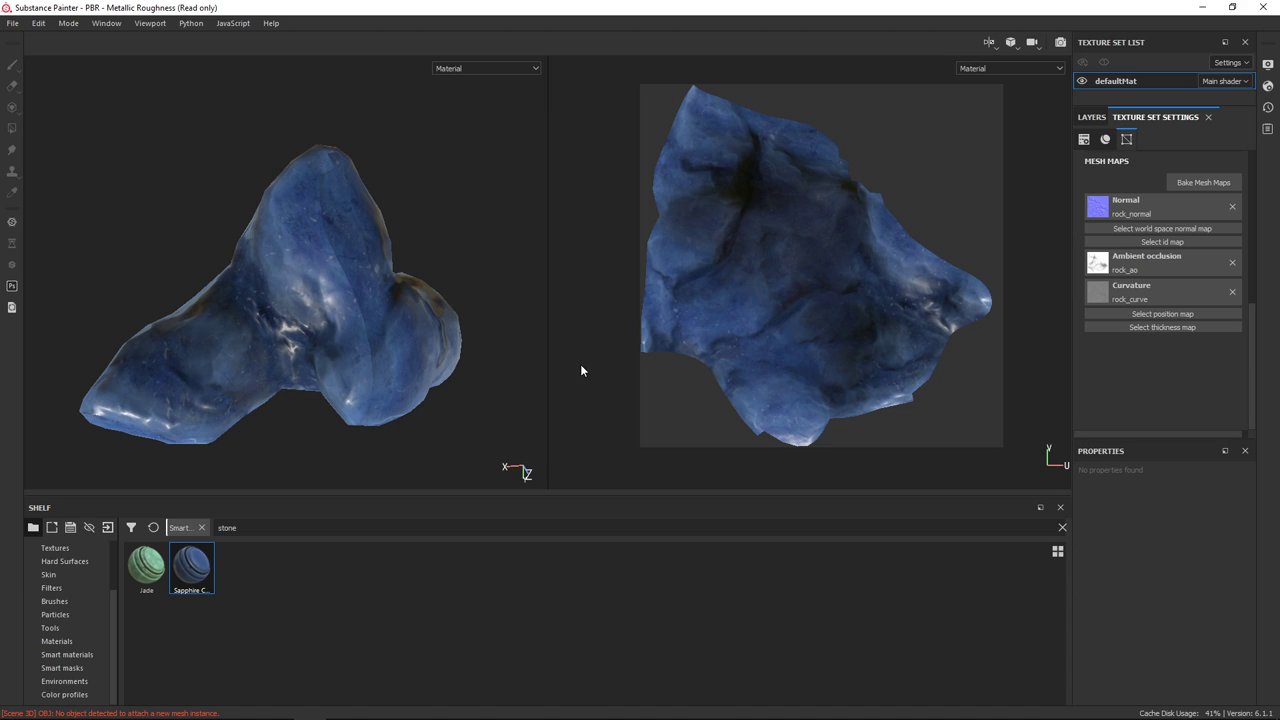
{"action": "left_click", "coordinate": [1090, 116]}
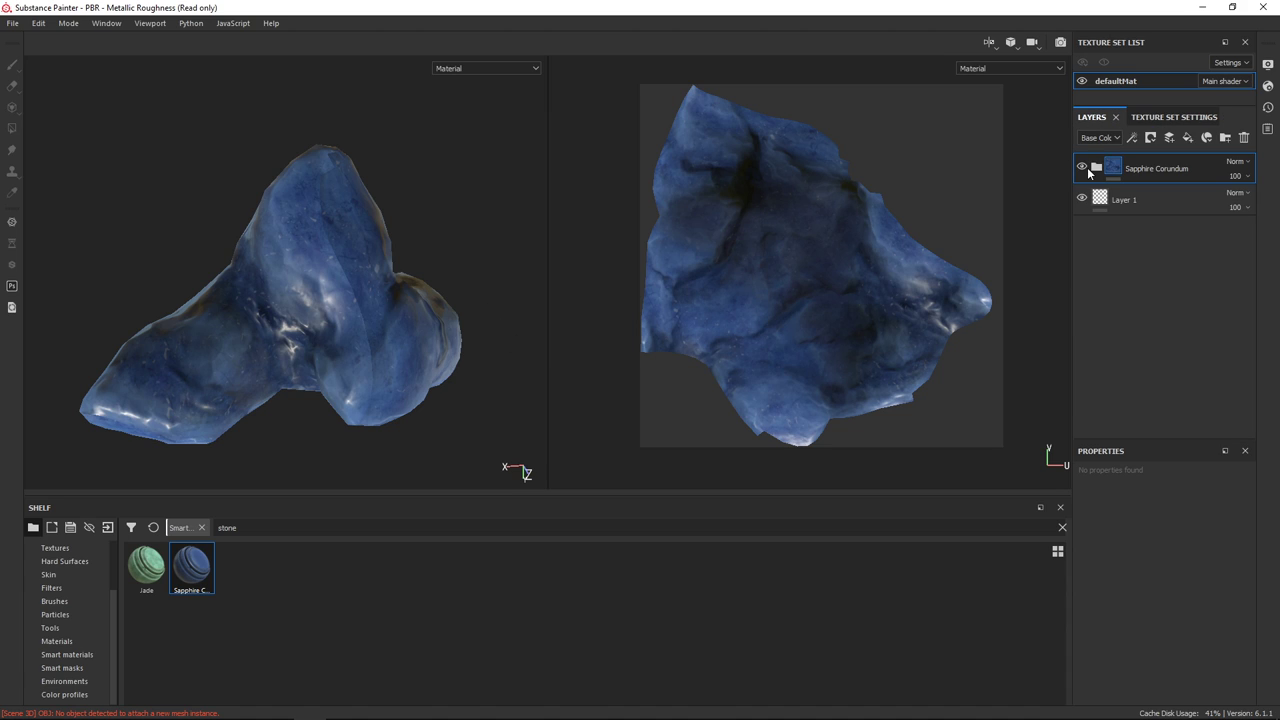
{"action": "left_click", "coordinate": [1095, 168]}
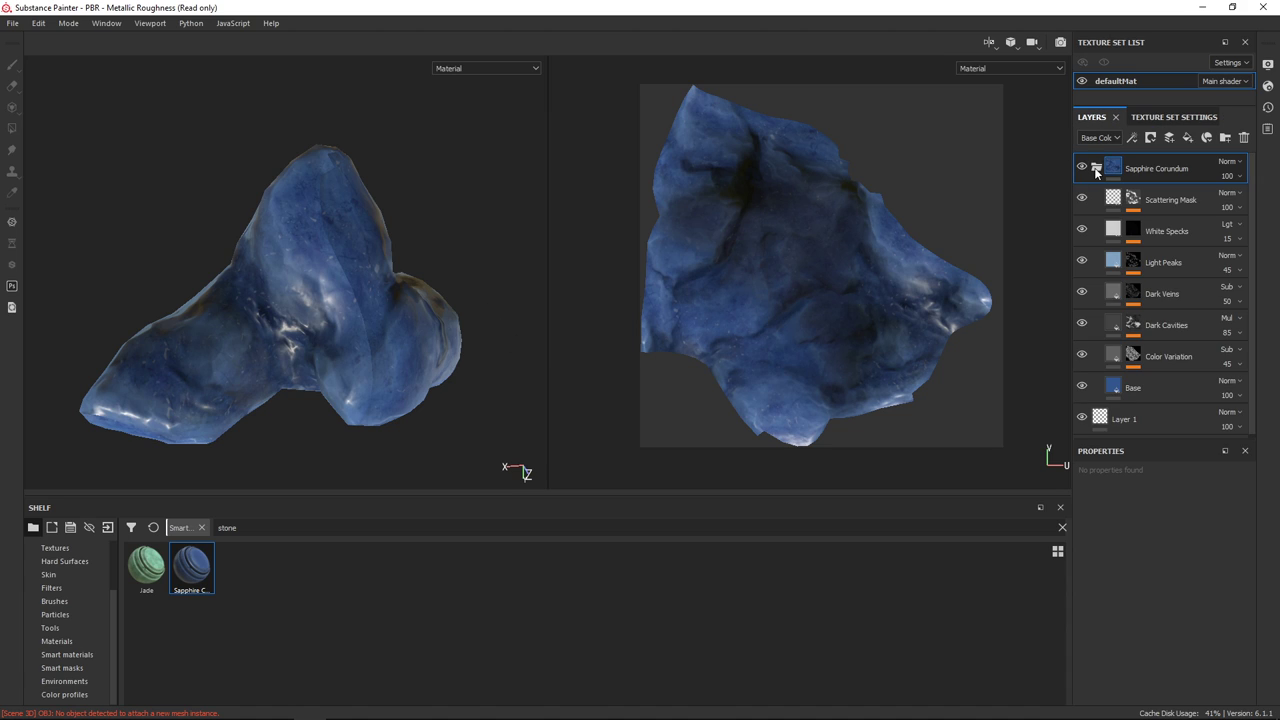
Set the Base layer's base colour to a dark grey
{"action": "double_click", "coordinate": [1139, 388]}
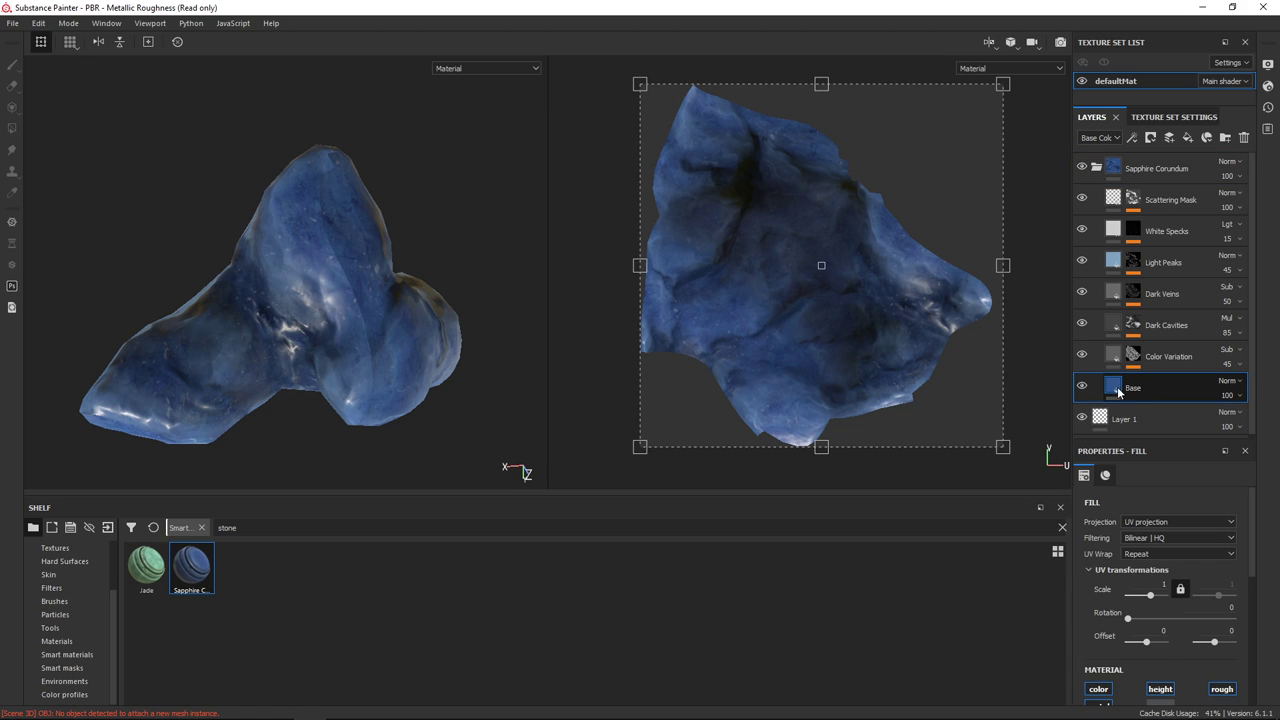
{"action": "scroll", "coordinate": [1155, 528], "scroll_direction": "down", "scroll_amount": 2}
{"action": "scroll", "coordinate": [1190, 566], "scroll_direction": "down", "scroll_amount": 2}
{"action": "scroll", "coordinate": [1165, 590], "scroll_direction": "down", "scroll_amount": 2}
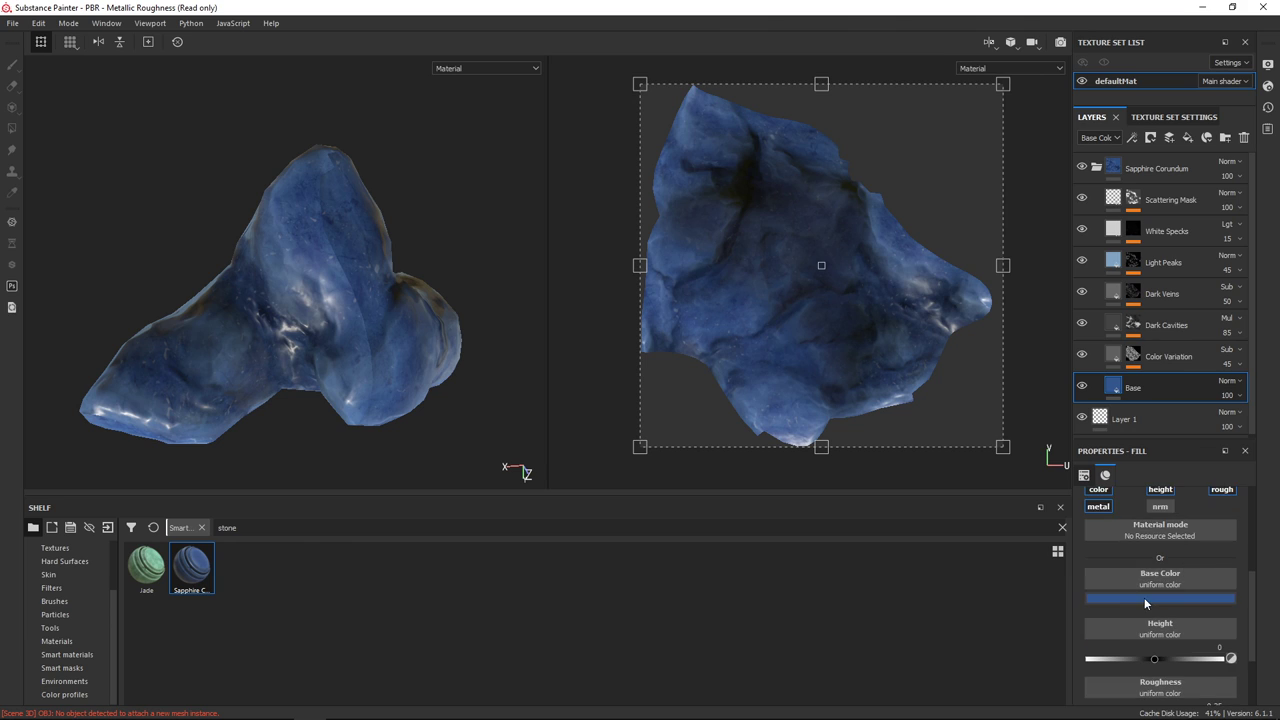
{"action": "left_click", "coordinate": [1143, 599]}
{"action": "left_click_drag", "start_coordinate": [1132, 539], "coordinate": [1098, 538]}
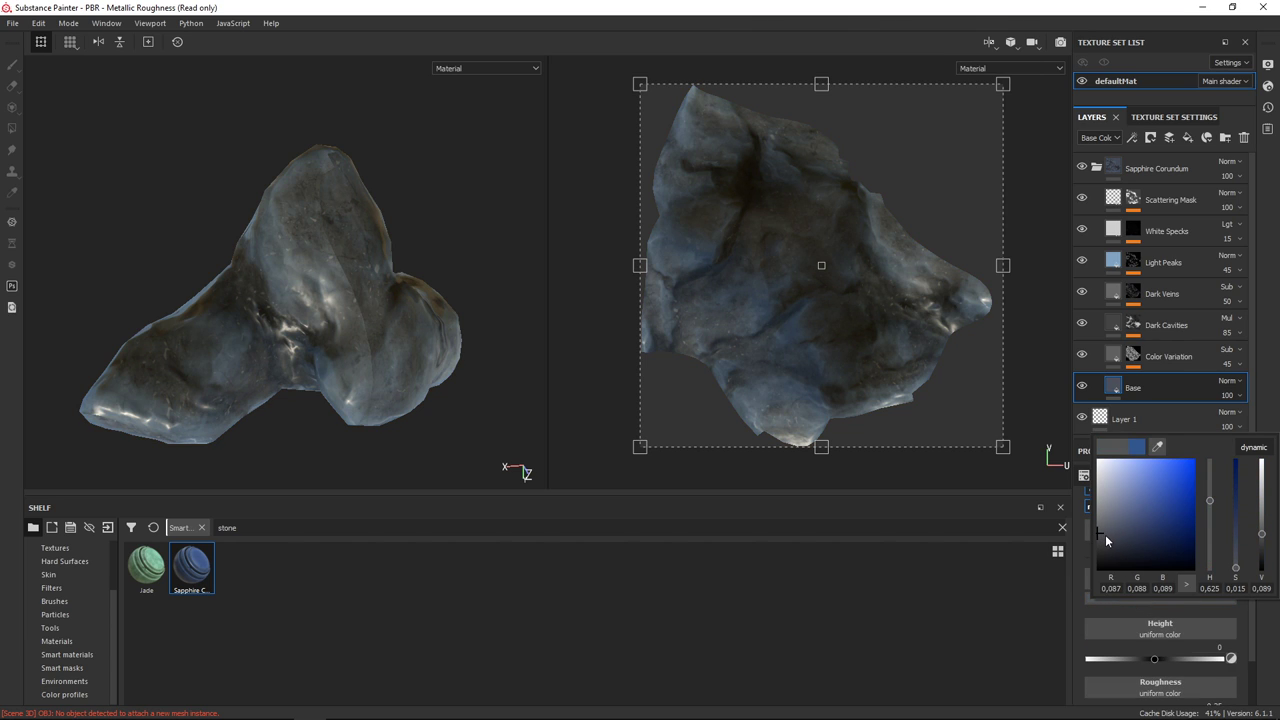
Change the Light Peaks layer's colour to grey and check the result on the rock
{"action": "left_click", "coordinate": [1201, 268]}
{"action": "mouse_move", "coordinate": [616, 297]}
{"action": "left_mouse_down"}
{"action": "mouse_move", "coordinate": [619, 201]}
{"action": "mouse_move", "coordinate": [625, 254]}
{"action": "left_mouse_up"}
{"action": "left_click_drag", "start_coordinate": [440, 234], "coordinate": [543, 177], "text": "alt"}
{"action": "left_click", "coordinate": [1160, 626]}
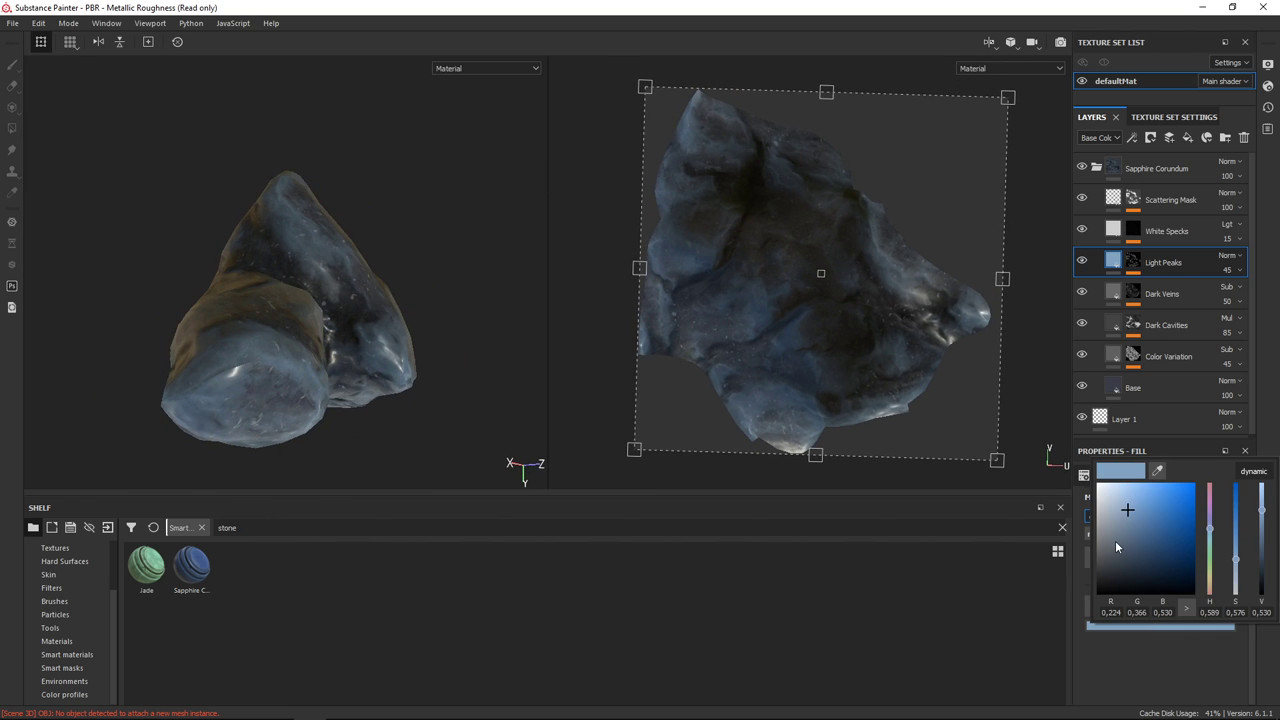
{"action": "left_click", "coordinate": [1160, 388]}
{"action": "mouse_move", "coordinate": [380, 260]}
{"action": "left_mouse_down", "text": "alt"}
{"action": "mouse_move", "coordinate": [523, 214]}
{"action": "mouse_move", "coordinate": [368, 393]}
{"action": "mouse_move", "coordinate": [374, 463]}
{"action": "mouse_move", "coordinate": [520, 420]}
{"action": "mouse_move", "coordinate": [574, 340]}
{"action": "mouse_move", "coordinate": [523, 308]}
{"action": "mouse_move", "coordinate": [483, 312]}
{"action": "left_mouse_up", "text": "alt"}
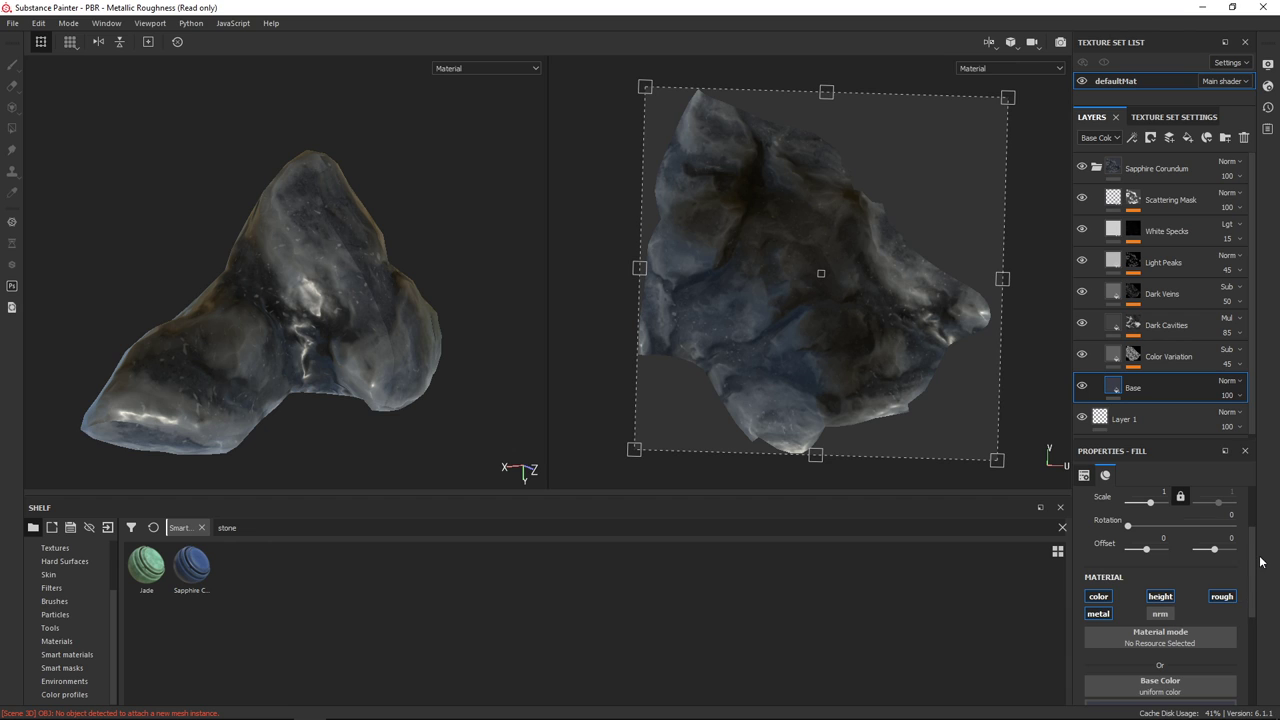
Test the Base fill's roughness from glossy to fully matte while orbiting the rock
{"action": "left_click_drag", "start_coordinate": [1252, 546], "coordinate": [1253, 569]}
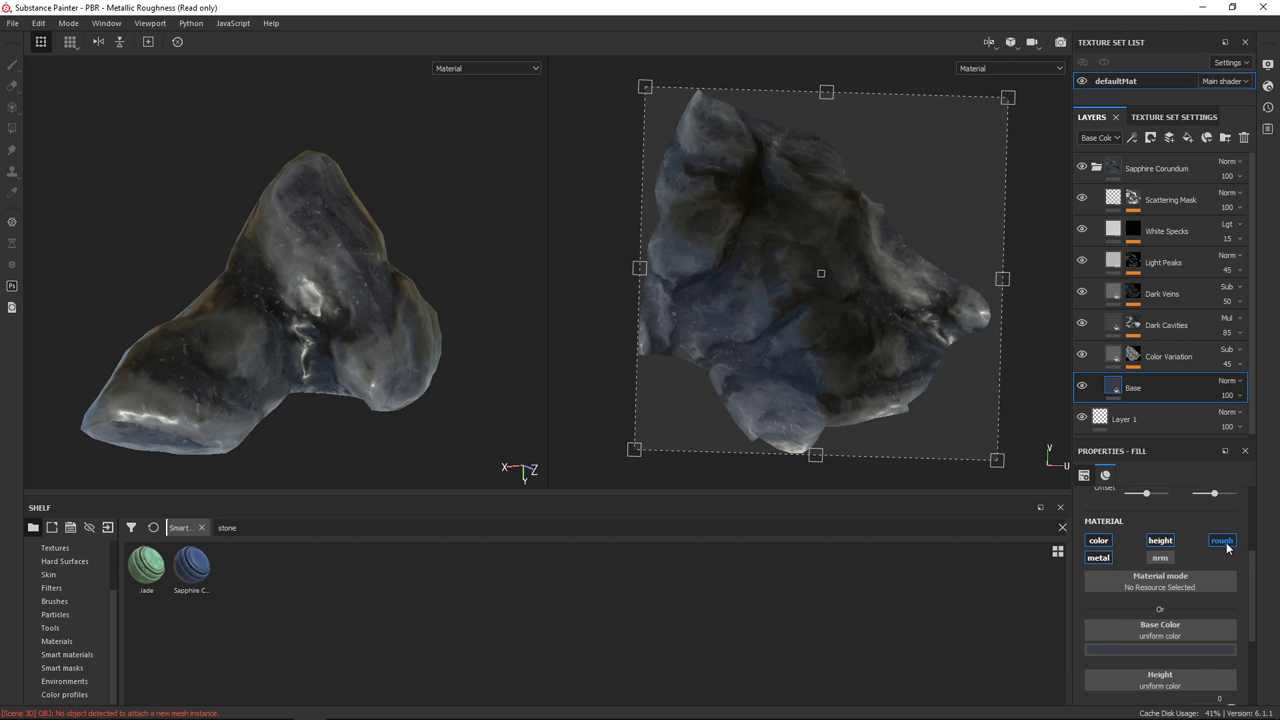
{"action": "left_click", "coordinate": [1224, 541]}
{"action": "mouse_move", "coordinate": [533, 237]}
{"action": "left_mouse_down", "text": "alt"}
{"action": "mouse_move", "coordinate": [510, 289]}
{"action": "mouse_move", "coordinate": [466, 197]}
{"action": "left_mouse_up", "text": "alt"}
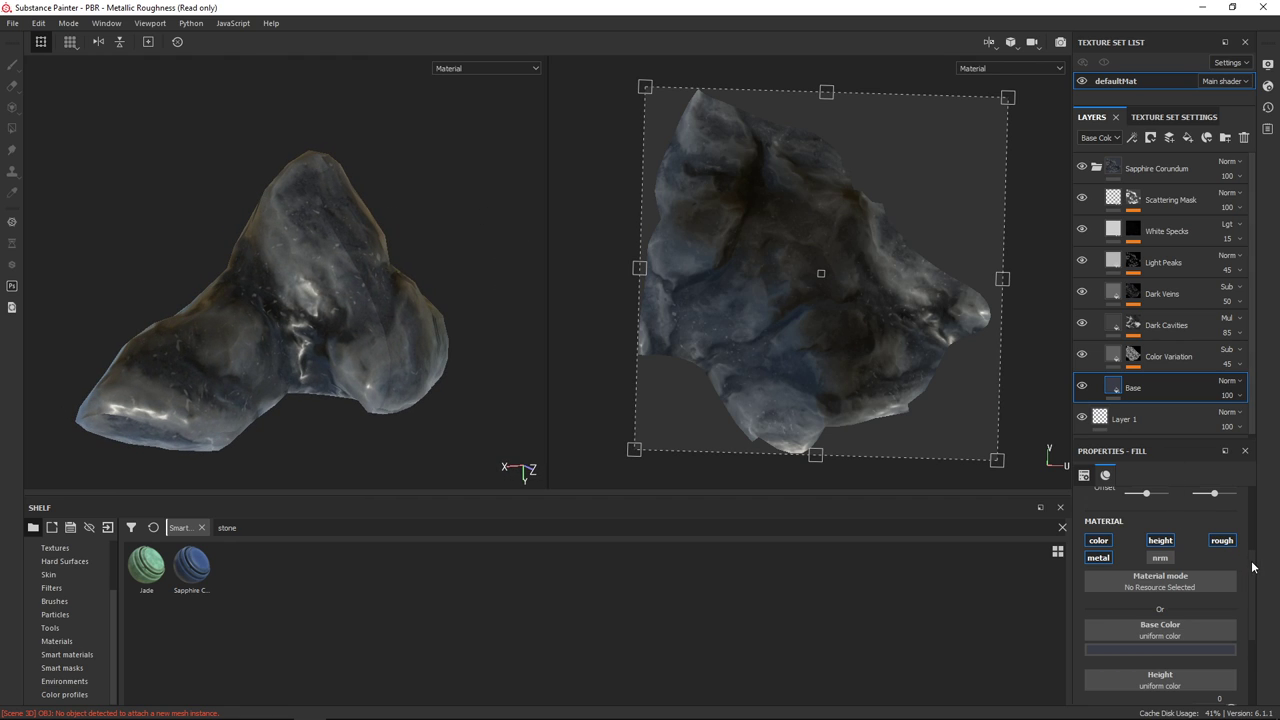
{"action": "scroll", "coordinate": [1254, 630], "scroll_direction": "down", "scroll_amount": 2}
{"action": "scroll", "coordinate": [1254, 624], "scroll_direction": "down", "scroll_amount": 2}
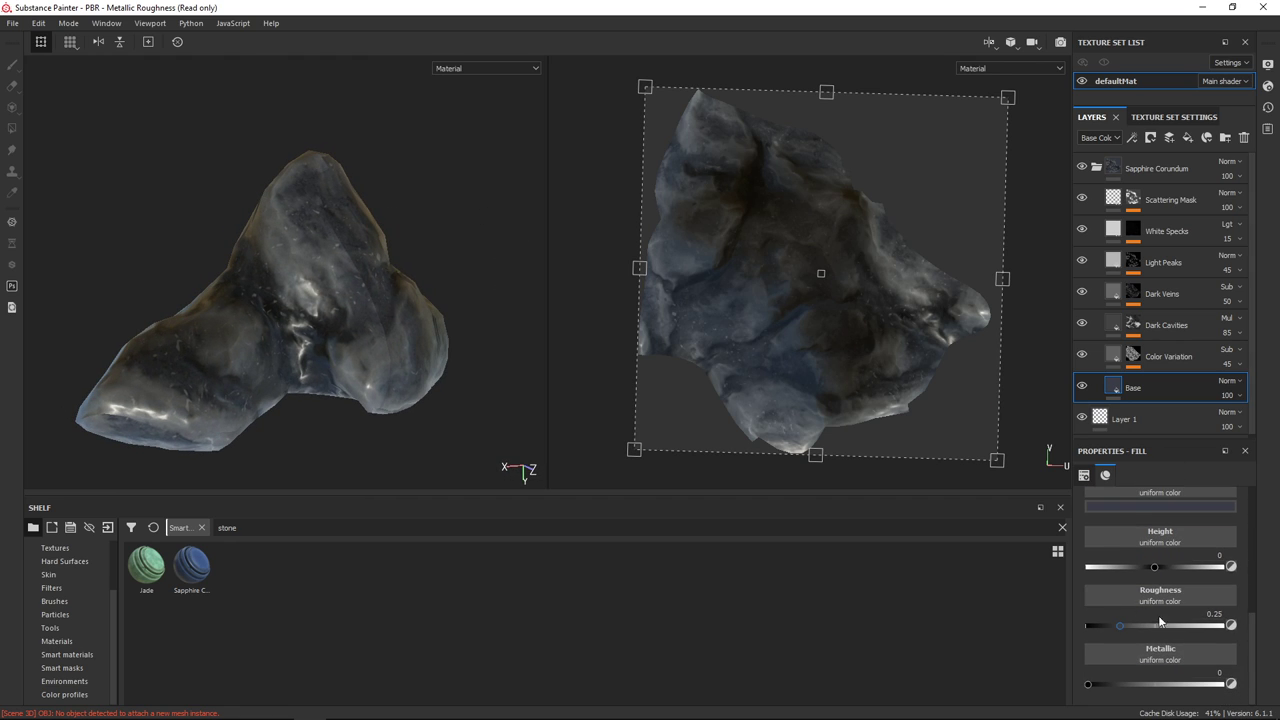
{"action": "left_click_drag", "start_coordinate": [1121, 627], "coordinate": [1237, 621]}
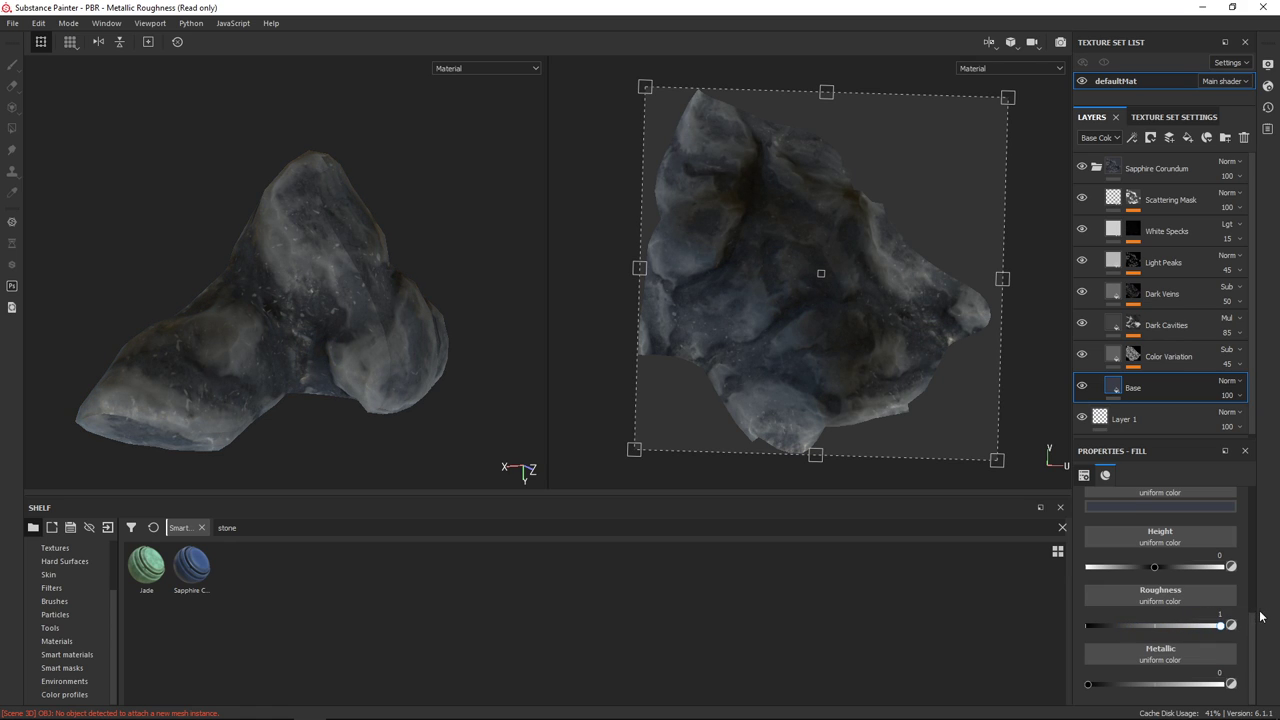
{"action": "left_click_drag", "start_coordinate": [1197, 626], "coordinate": [1076, 613]}
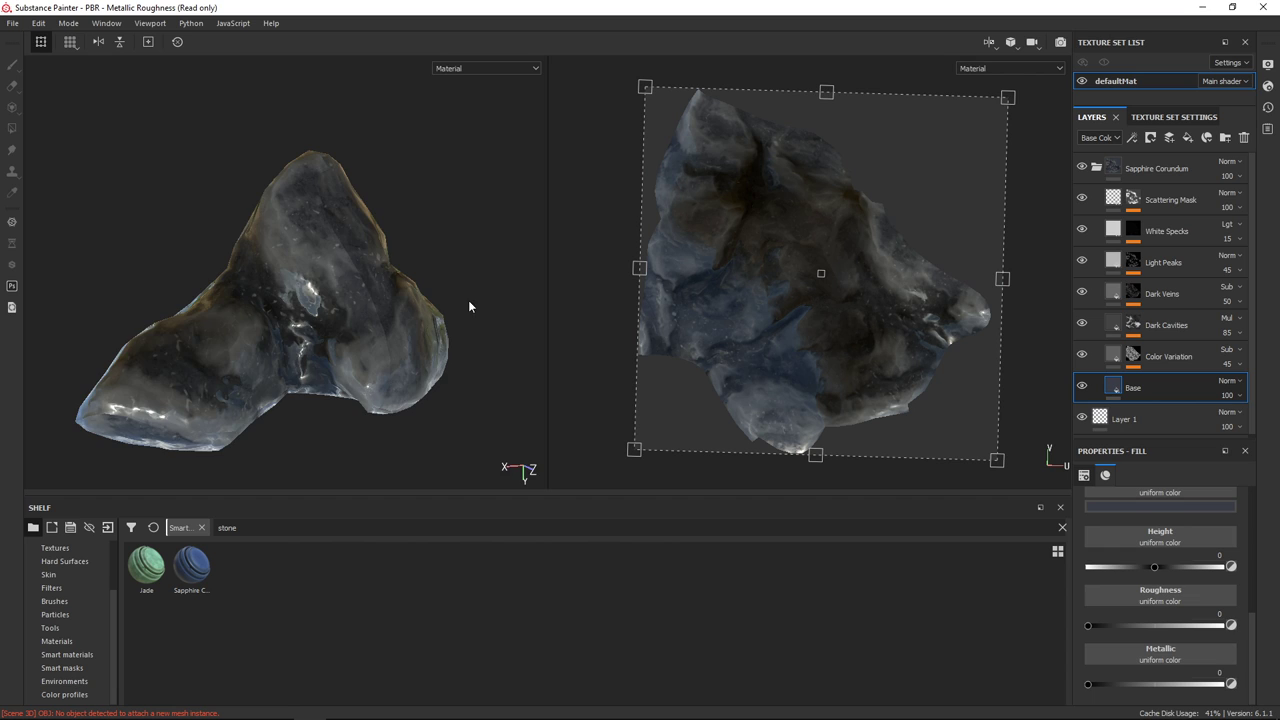
{"action": "left_click_drag", "start_coordinate": [469, 306], "coordinate": [349, 348], "text": "alt"}
{"action": "mouse_move", "coordinate": [469, 322]}
{"action": "left_mouse_down", "text": "alt"}
{"action": "mouse_move", "coordinate": [298, 316]}
{"action": "mouse_move", "coordinate": [320, 318]}
{"action": "left_mouse_up", "text": "alt"}
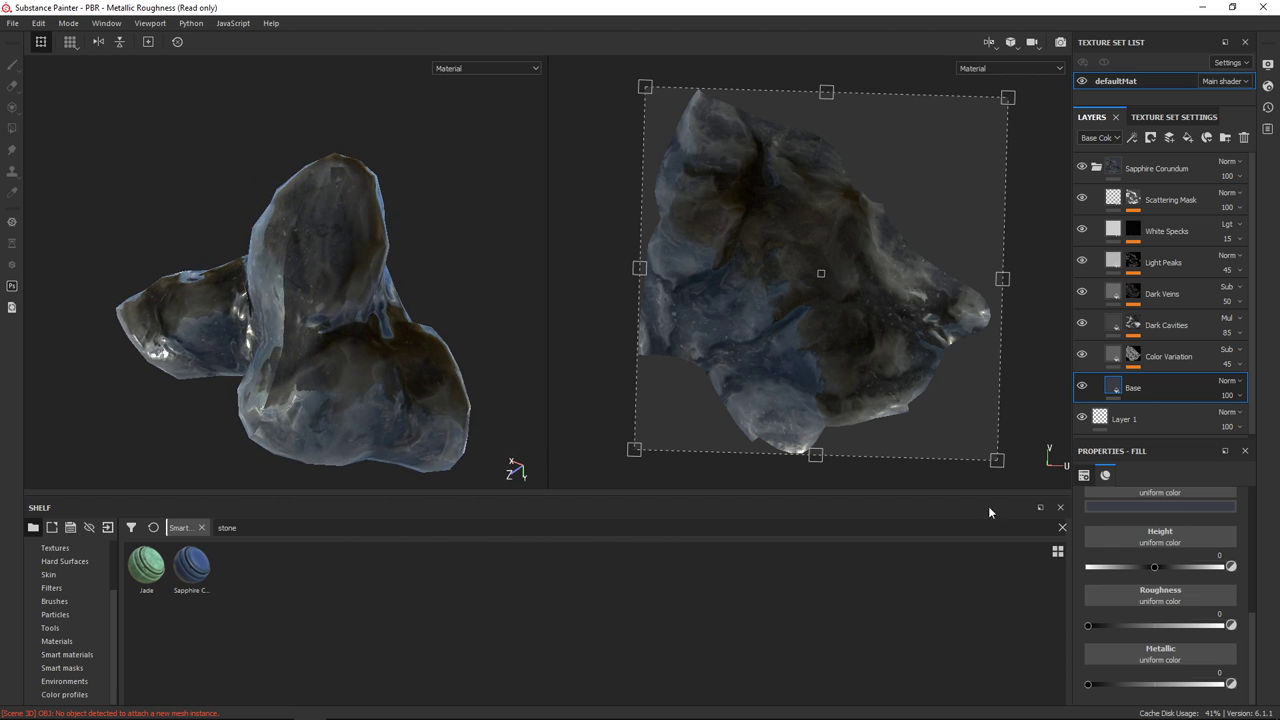
{"action": "left_click_drag", "start_coordinate": [1087, 620], "coordinate": [1222, 625]}
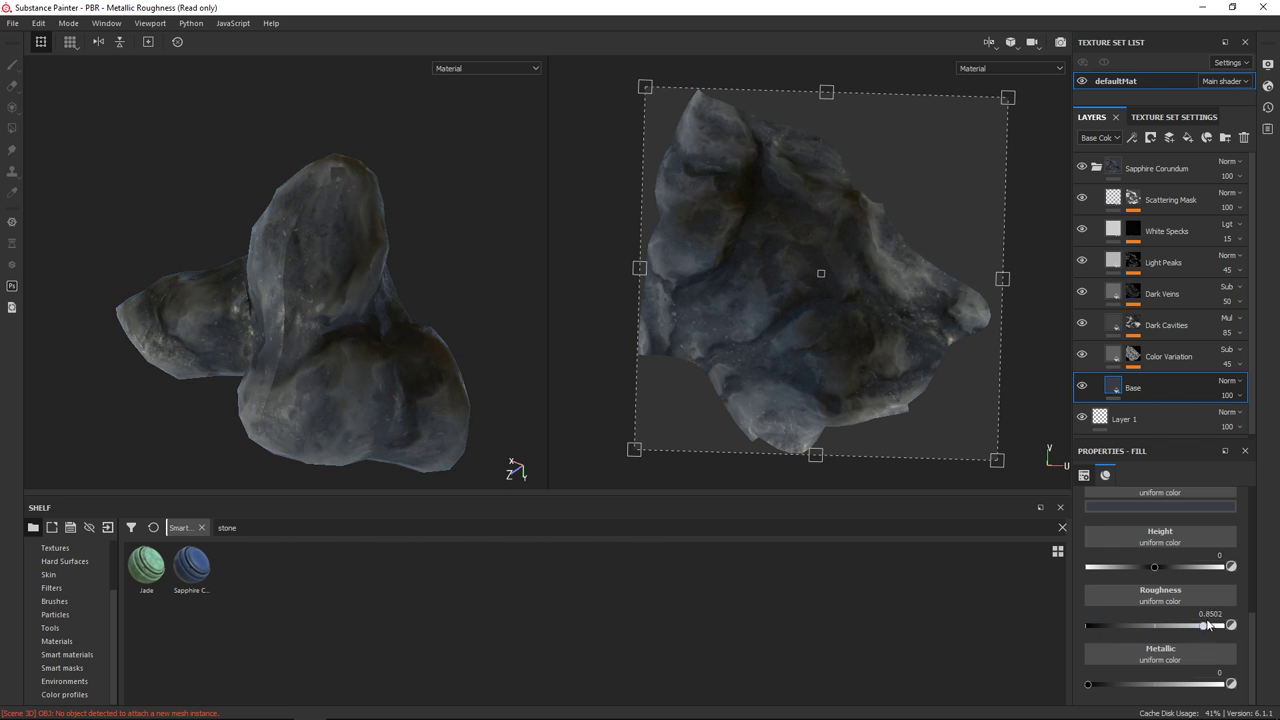
{"action": "mouse_move", "coordinate": [506, 334]}
{"action": "left_mouse_down", "text": "alt"}
{"action": "mouse_move", "coordinate": [521, 267]}
{"action": "mouse_move", "coordinate": [606, 436]}
{"action": "mouse_move", "coordinate": [580, 397]}
{"action": "mouse_move", "coordinate": [611, 274]}
{"action": "mouse_move", "coordinate": [640, 320]}
{"action": "left_mouse_up", "text": "alt"}
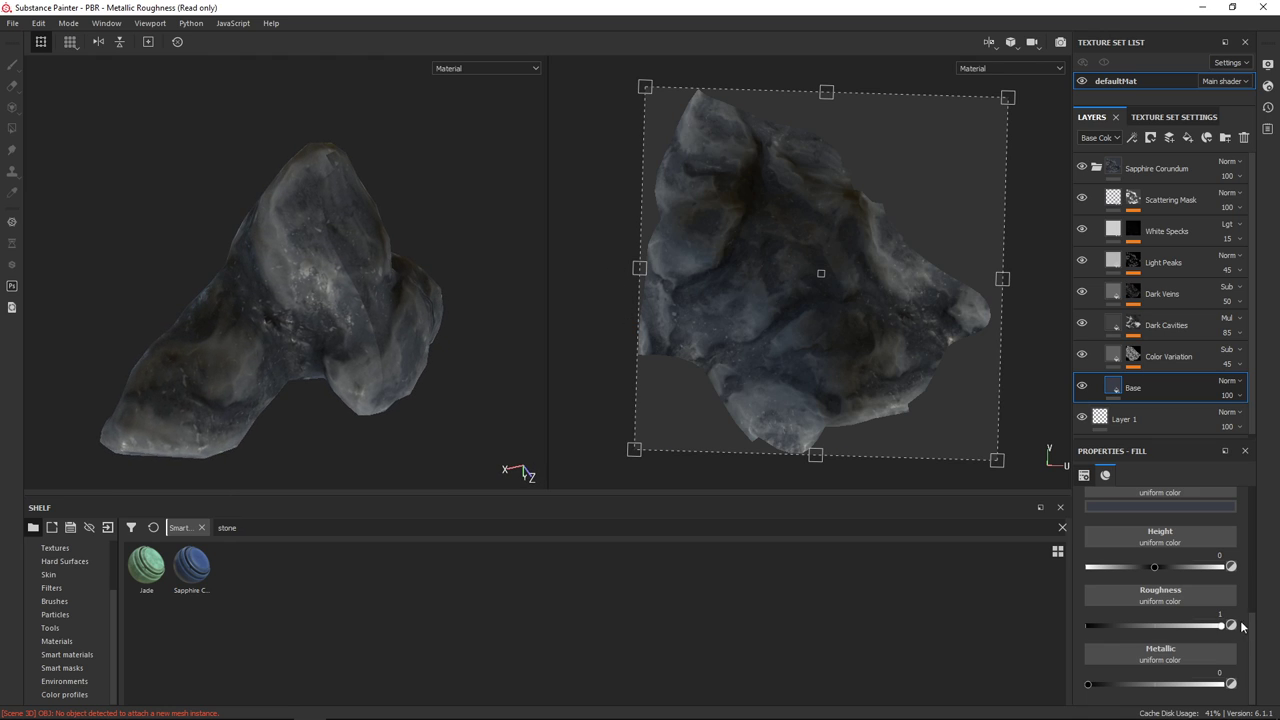
Set Base roughness to about 0.76 and metallic to about 0.27
{"action": "left_click_drag", "start_coordinate": [1221, 626], "coordinate": [1191, 628]}
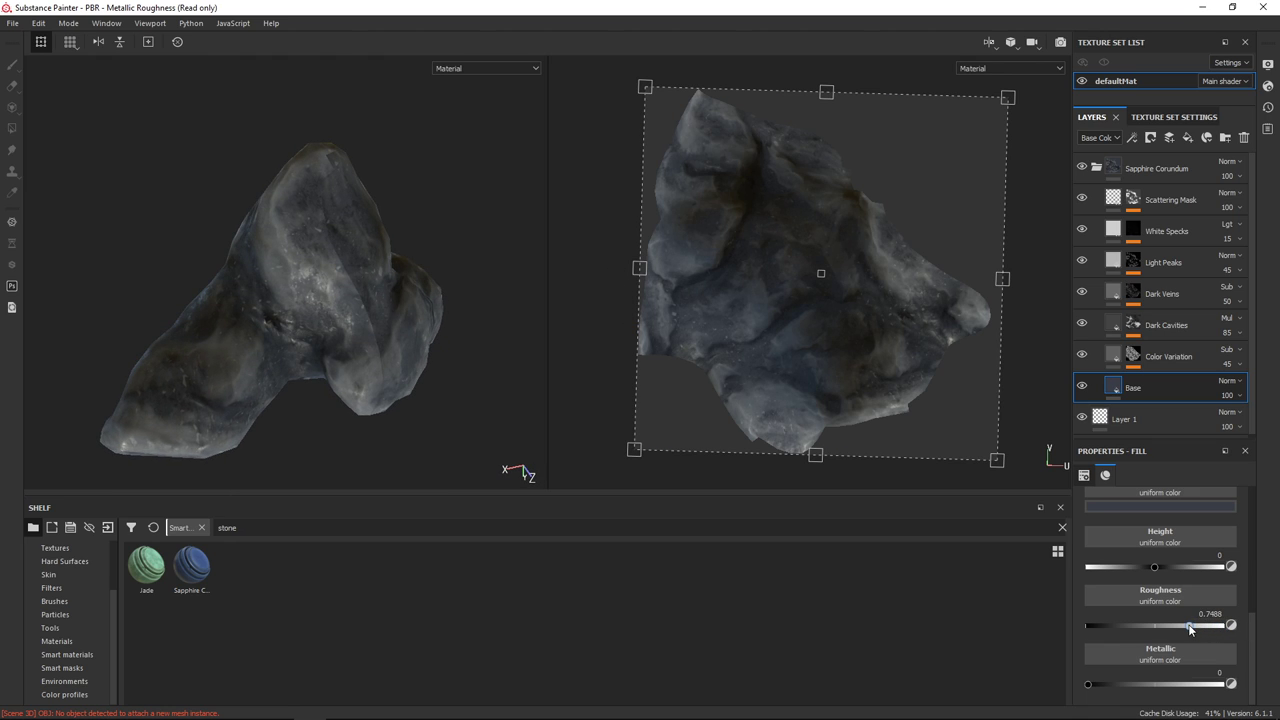
{"action": "left_click_drag", "start_coordinate": [423, 300], "coordinate": [337, 238], "text": "alt"}
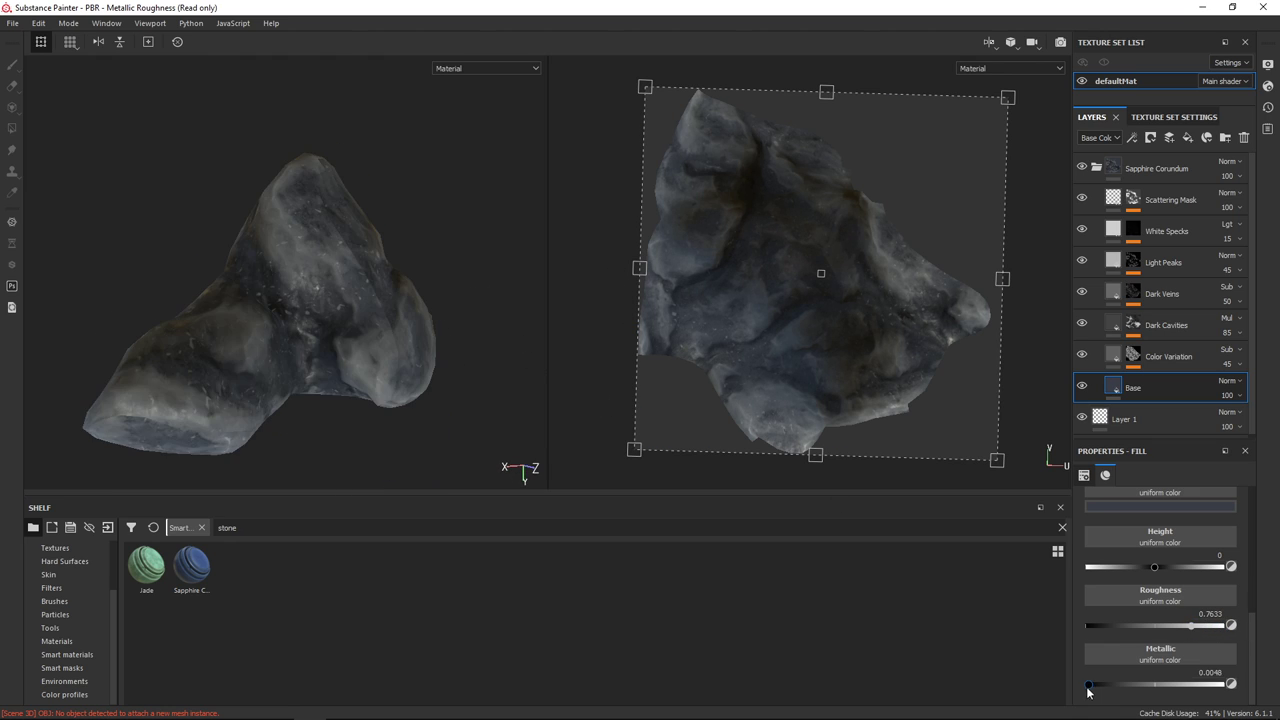
{"action": "mouse_move", "coordinate": [1088, 684]}
{"action": "left_mouse_down"}
{"action": "mouse_move", "coordinate": [1198, 684]}
{"action": "mouse_move", "coordinate": [1101, 683]}
{"action": "mouse_move", "coordinate": [1122, 684]}
{"action": "left_mouse_up"}
{"action": "mouse_move", "coordinate": [420, 330]}
{"action": "left_mouse_down", "text": "alt"}
{"action": "mouse_move", "coordinate": [390, 375]}
{"action": "mouse_move", "coordinate": [425, 381]}
{"action": "left_mouse_up", "text": "alt"}
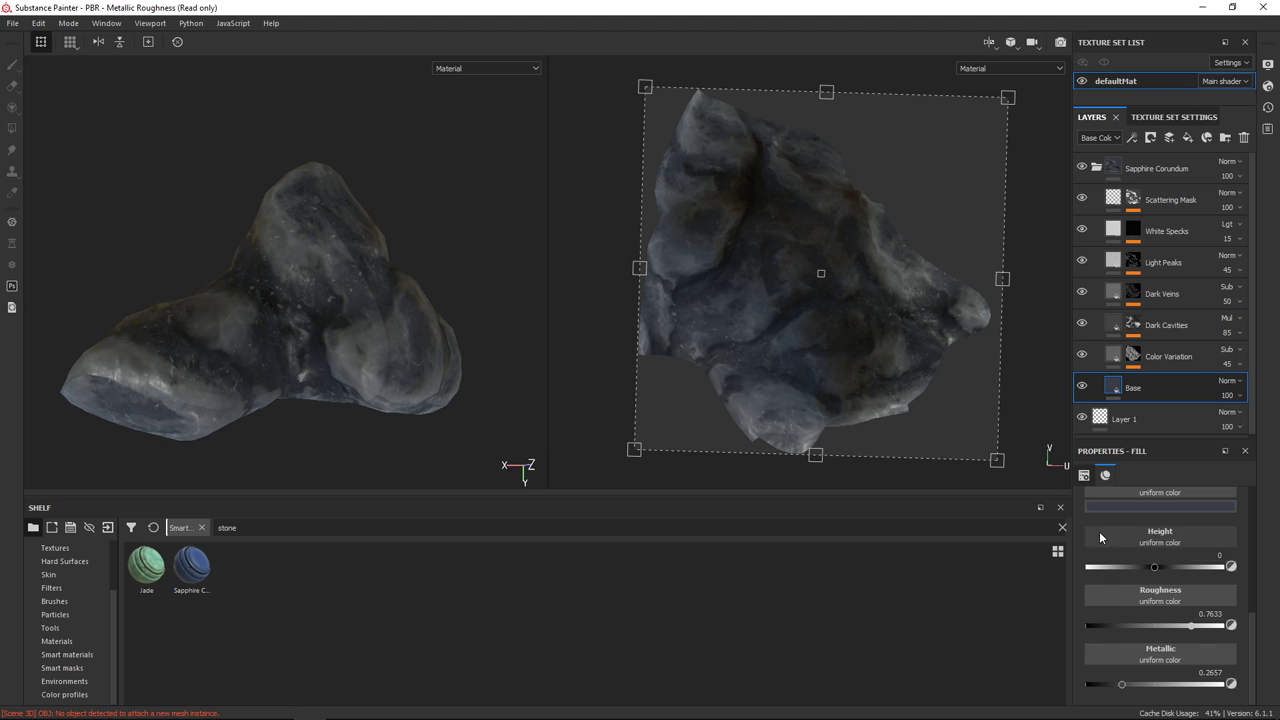
Adjust the Color Variation layer's roughness to about 0.36
{"action": "left_click", "coordinate": [1188, 365]}
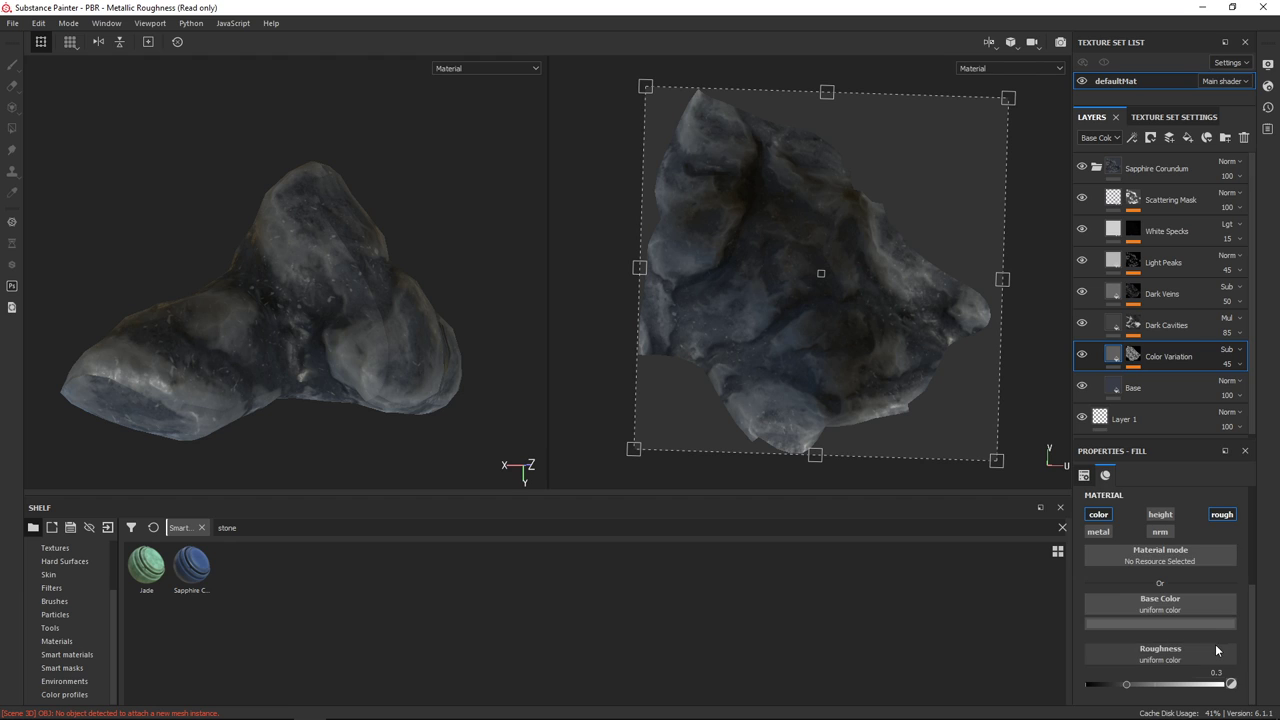
{"action": "mouse_move", "coordinate": [1127, 688]}
{"action": "left_mouse_down"}
{"action": "mouse_move", "coordinate": [1110, 684]}
{"action": "mouse_move", "coordinate": [1135, 684]}
{"action": "left_mouse_up"}
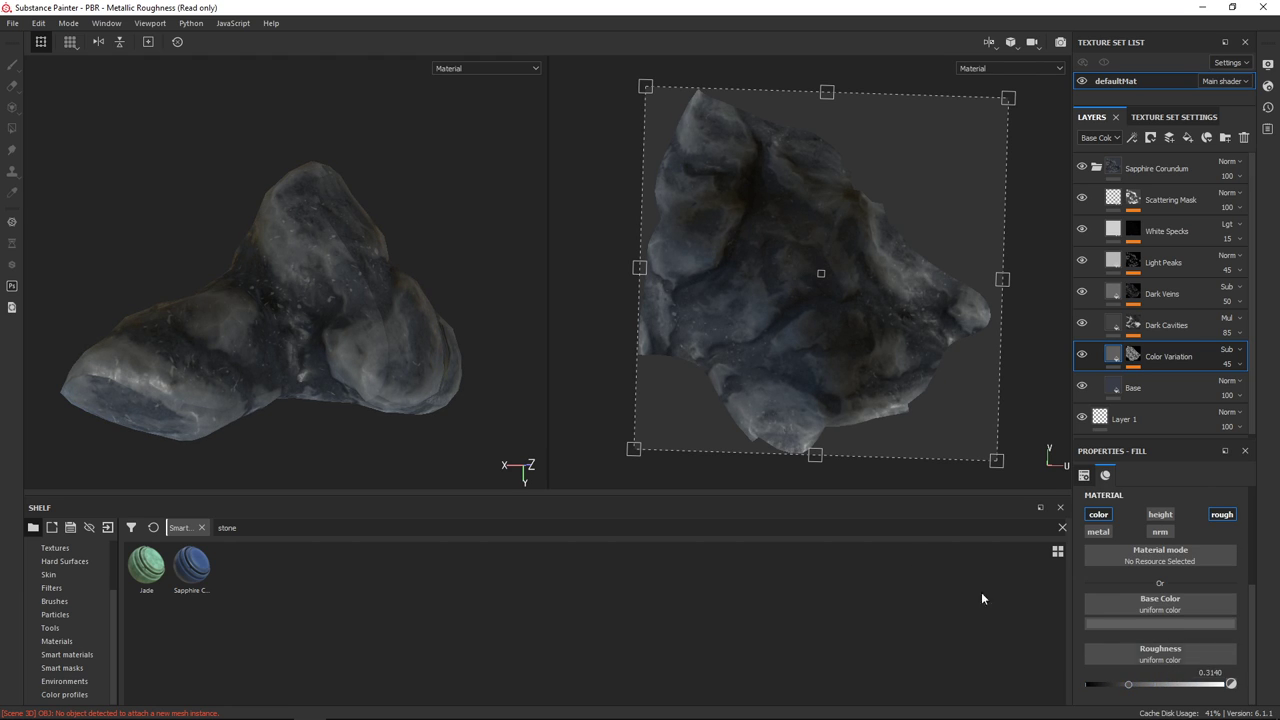
{"action": "mouse_move", "coordinate": [595, 285]}
{"action": "left_mouse_down", "text": "alt"}
{"action": "mouse_move", "coordinate": [480, 309]}
{"action": "mouse_move", "coordinate": [574, 258]}
{"action": "mouse_move", "coordinate": [614, 217]}
{"action": "left_mouse_up", "text": "alt"}
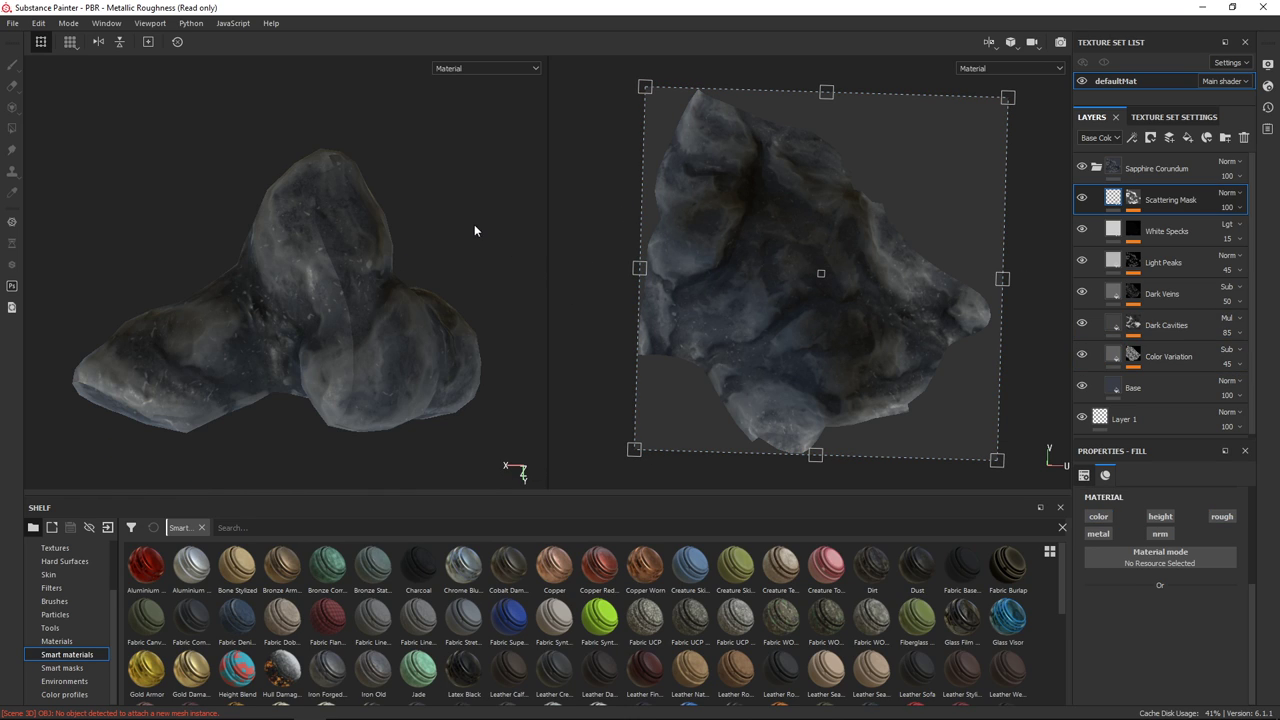
{"action": "left_click_drag", "start_coordinate": [439, 213], "coordinate": [520, 220], "text": "alt"}
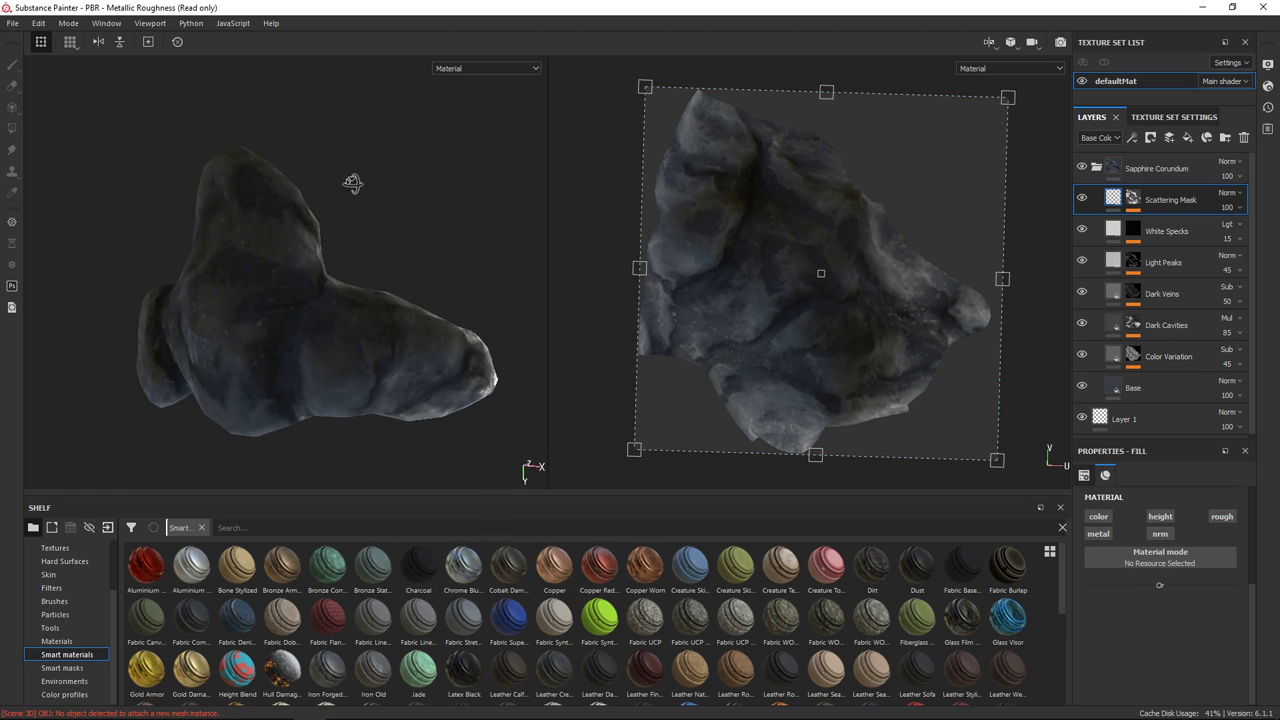
{"action": "mouse_move", "coordinate": [351, 180]}
{"action": "left_mouse_down", "text": "alt"}
{"action": "mouse_move", "coordinate": [584, 173]}
{"action": "mouse_move", "coordinate": [448, 186]}
{"action": "mouse_move", "coordinate": [529, 177]}
{"action": "mouse_move", "coordinate": [608, 201]}
{"action": "left_mouse_up", "text": "alt"}
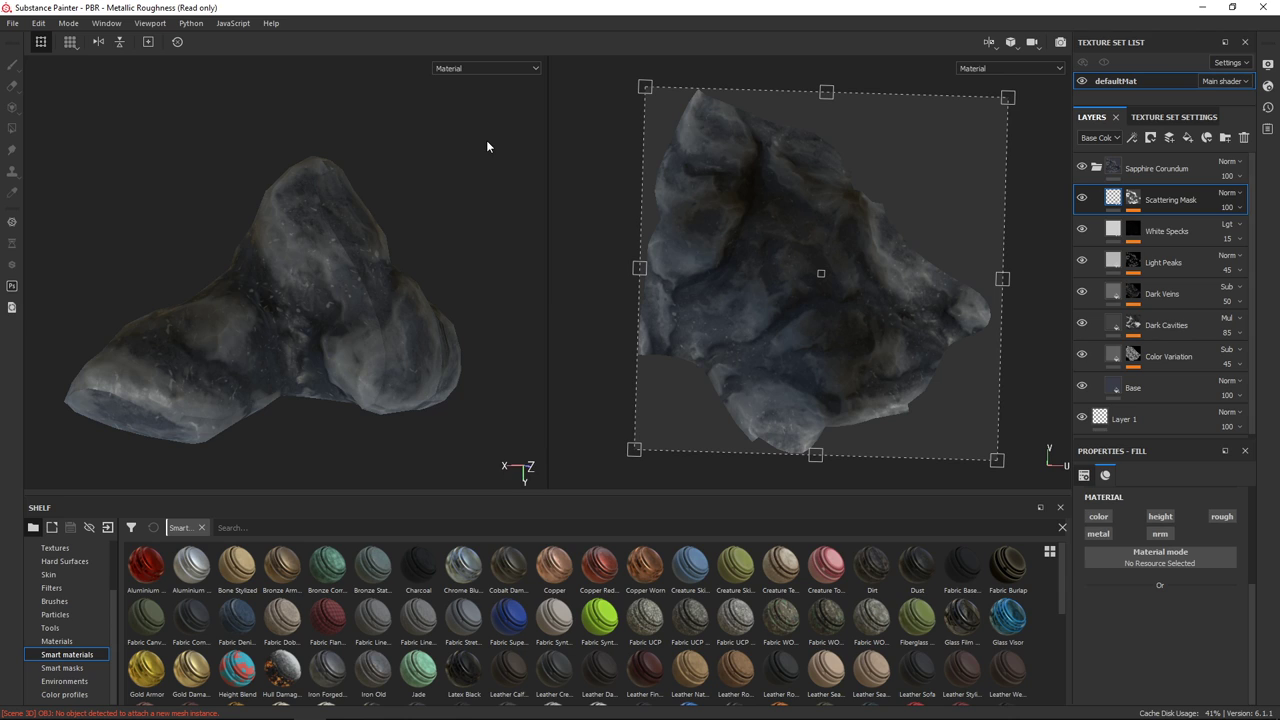
Export PBR Metallic Roughness textures as 8-bit PNGs to D:/_AssetsStore/Envira/Rocks
{"action": "key", "text": "ctrl+shift+e"}
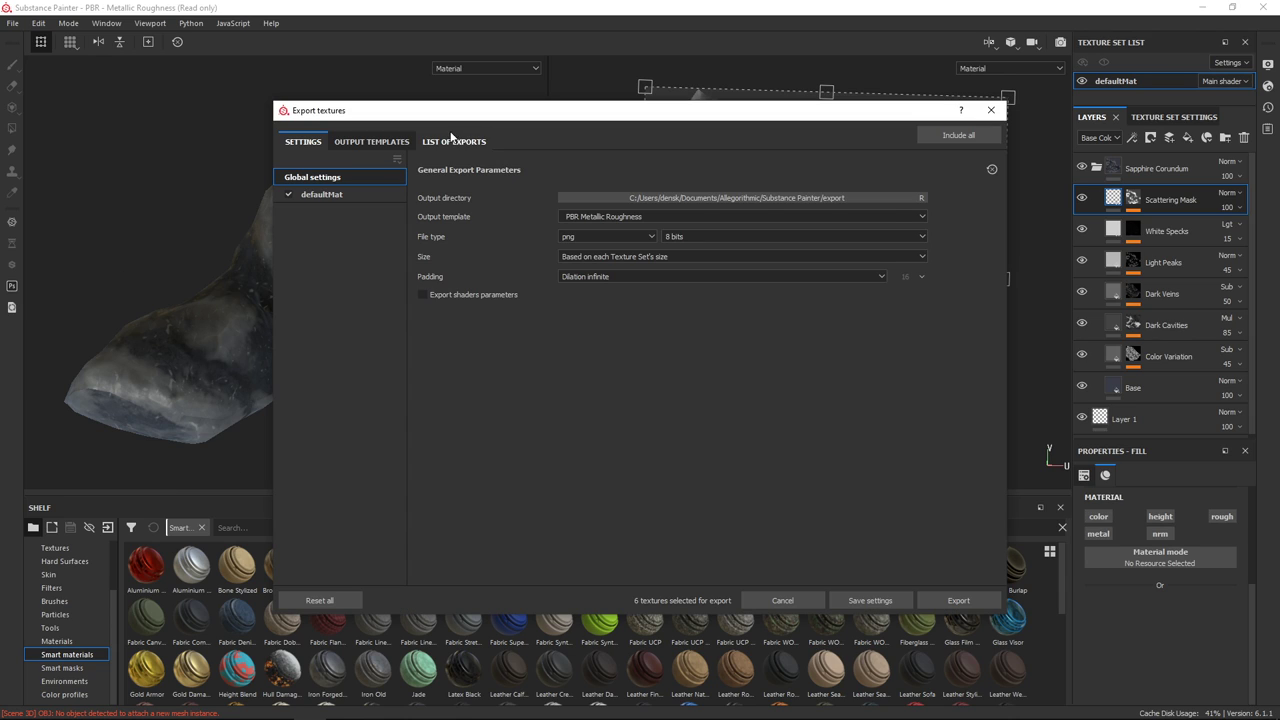
{"action": "left_click_drag", "start_coordinate": [538, 124], "coordinate": [733, 119]}
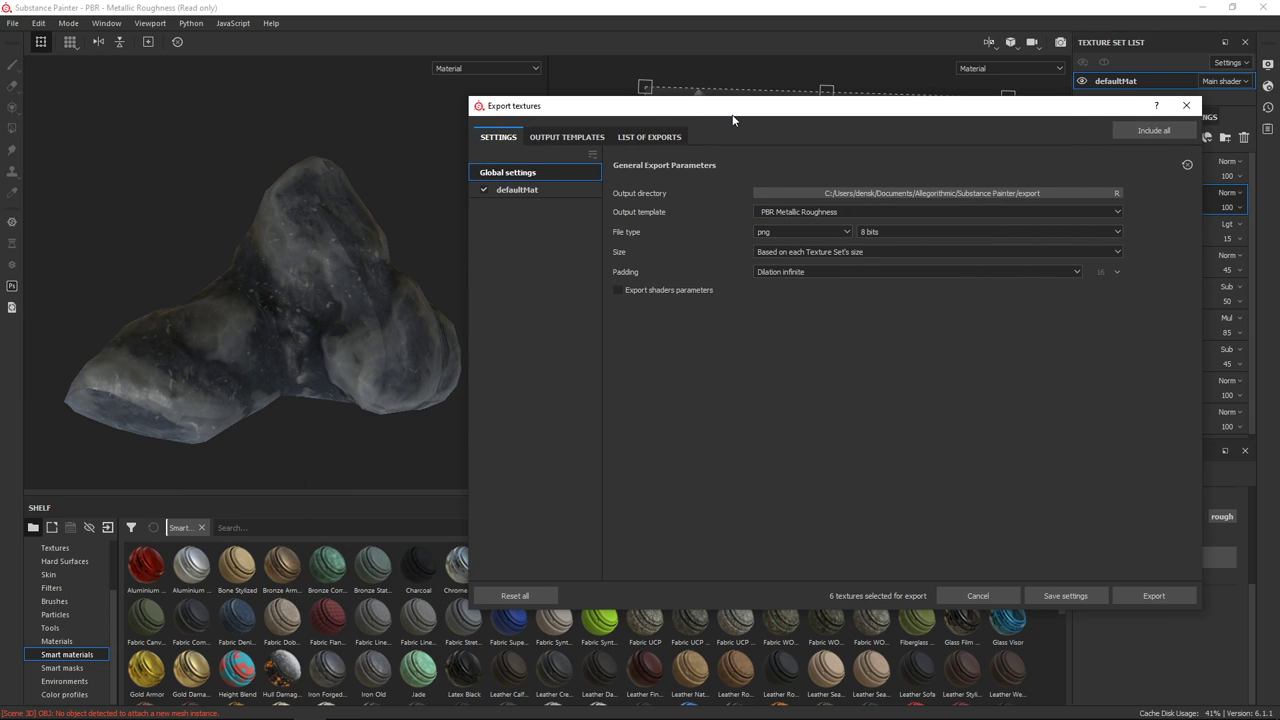
{"action": "left_click", "coordinate": [1016, 195]}
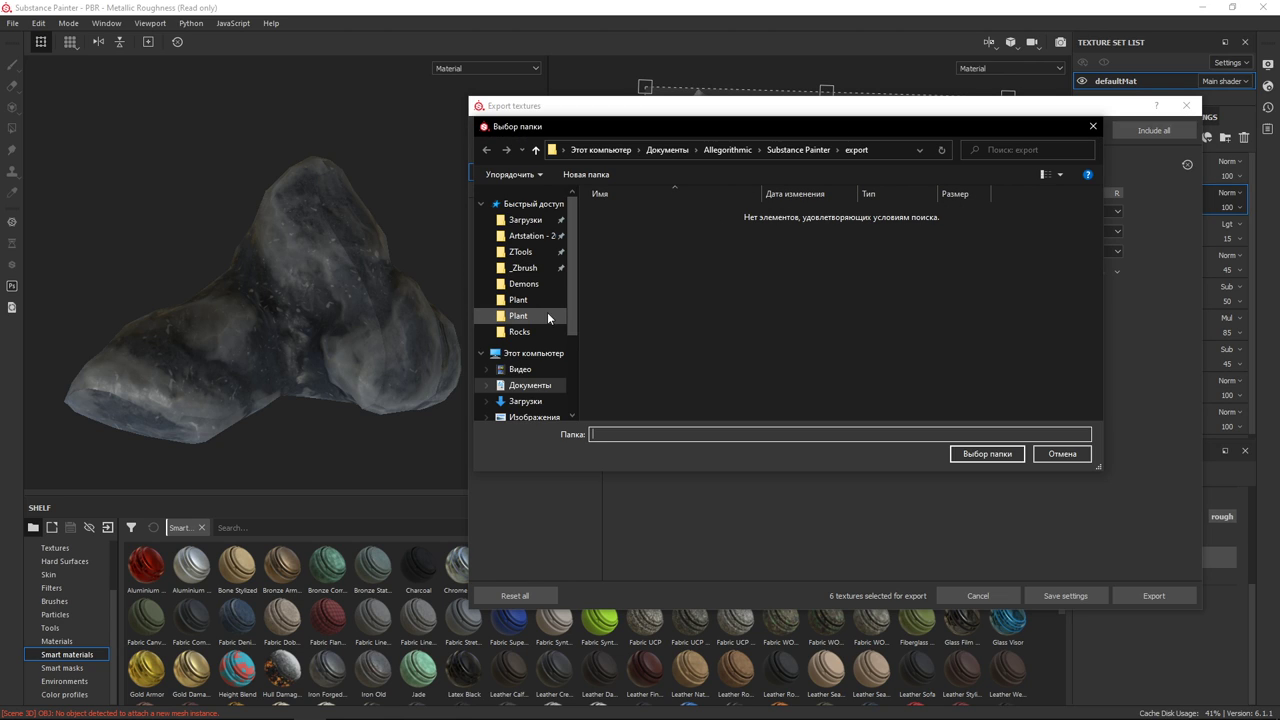
{"action": "left_click", "coordinate": [519, 331]}
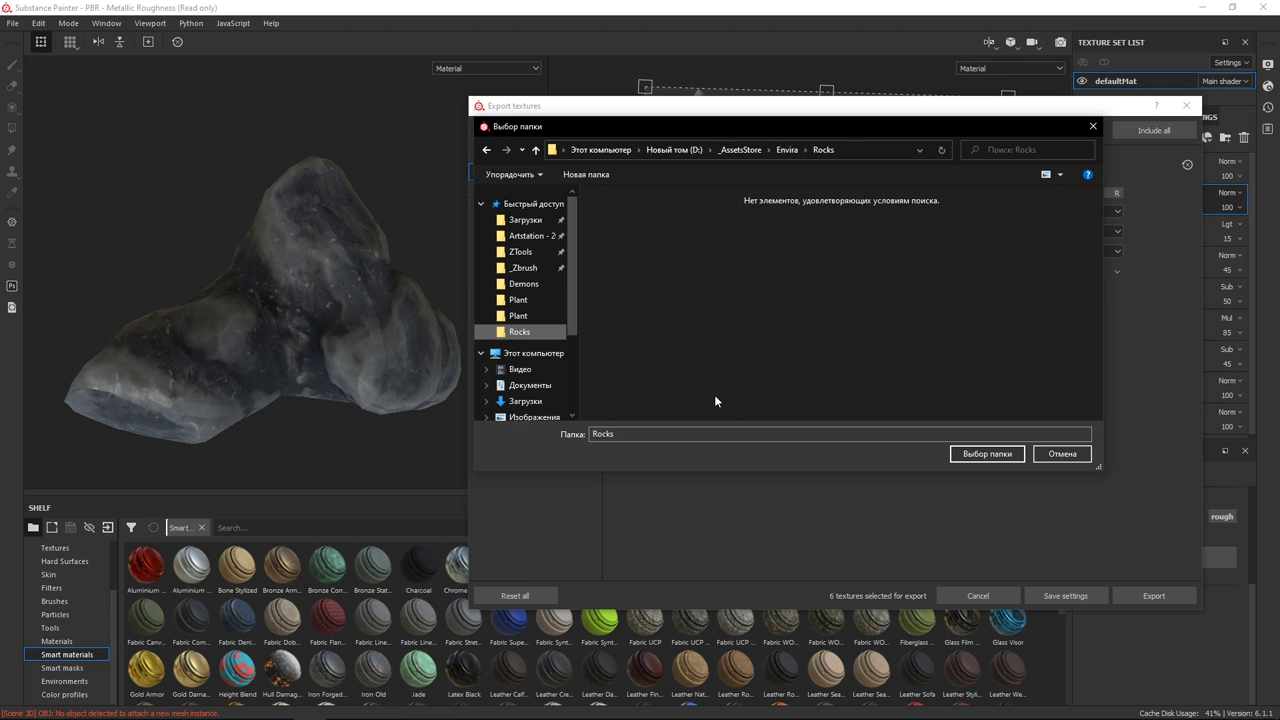
{"action": "left_click", "coordinate": [986, 454]}
{"action": "left_click", "coordinate": [1156, 596]}
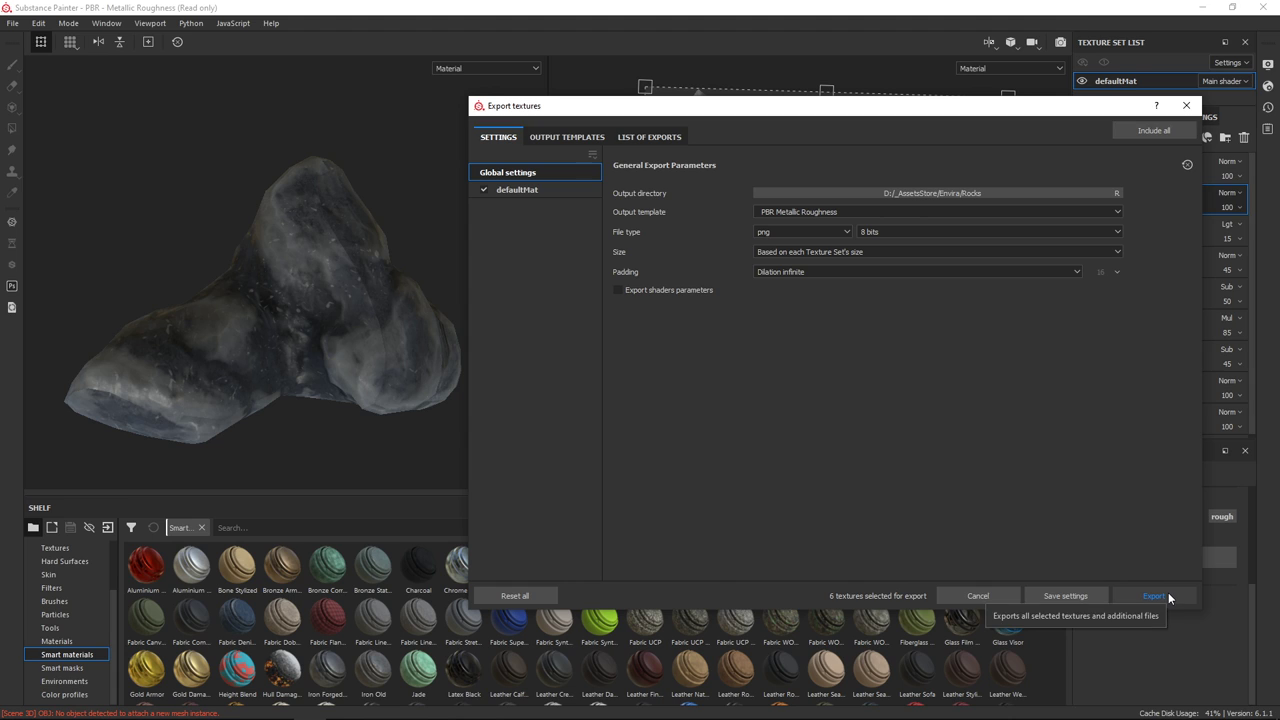
{"action": "left_click", "coordinate": [1186, 105]}
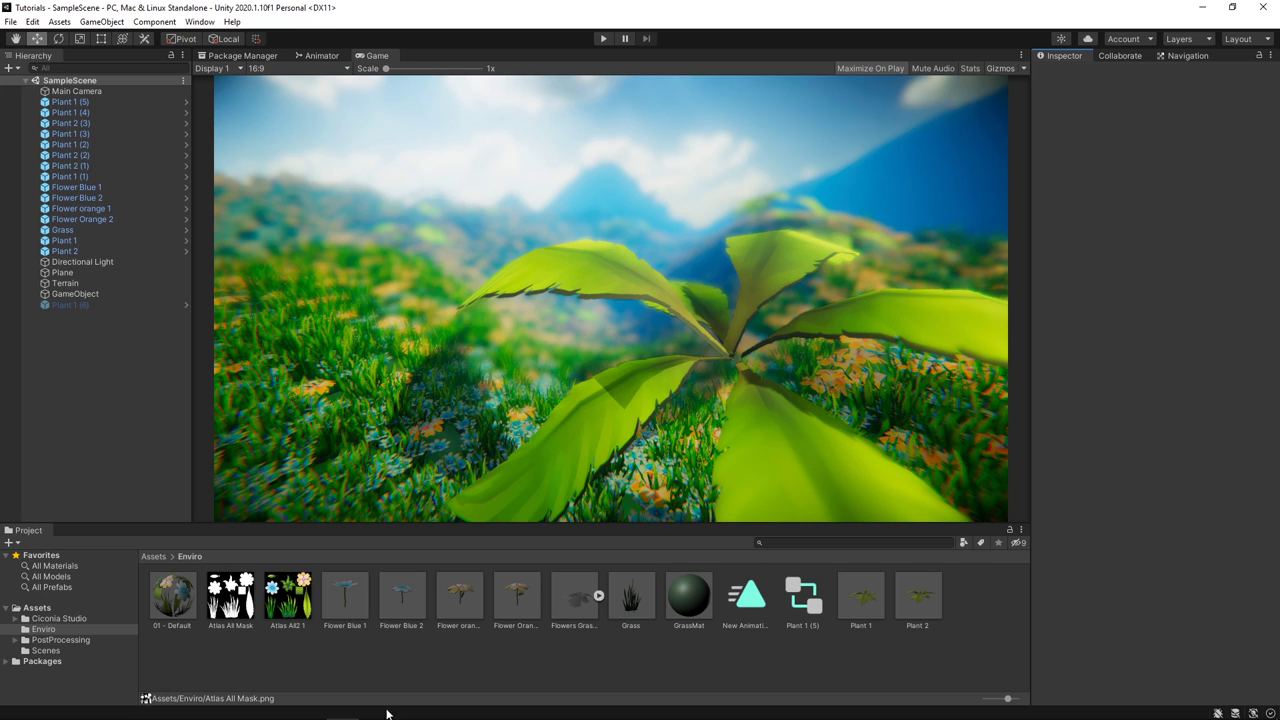
Create a new Rocks folder inside Unity's Enviro folder
{"action": "right_click", "coordinate": [347, 662]}
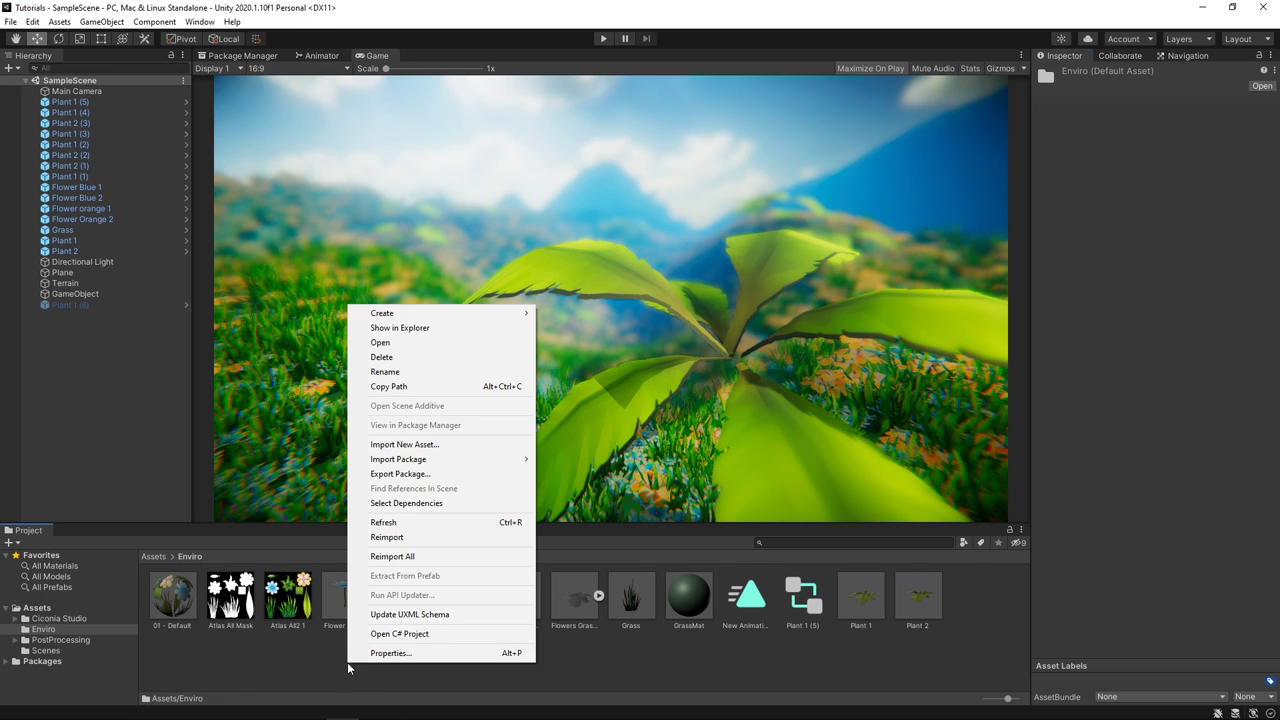
{"action": "mouse_move", "coordinate": [382, 313]}
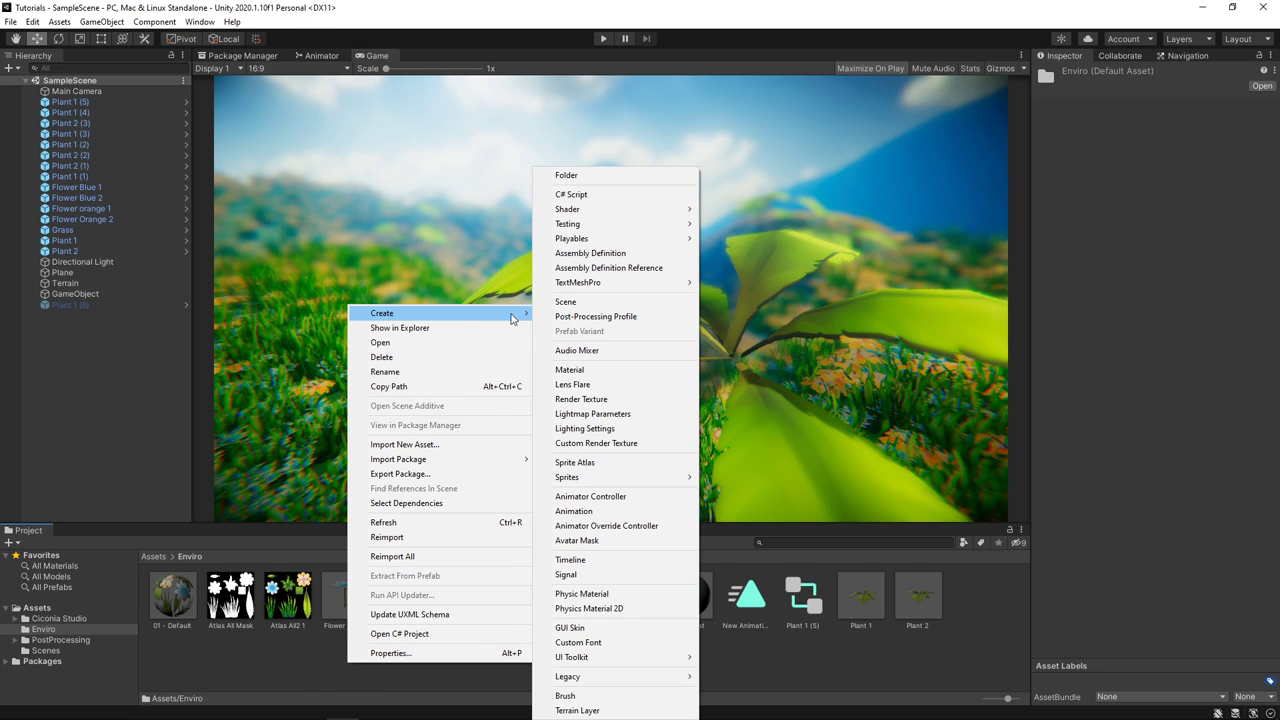
{"action": "left_click", "coordinate": [627, 177]}
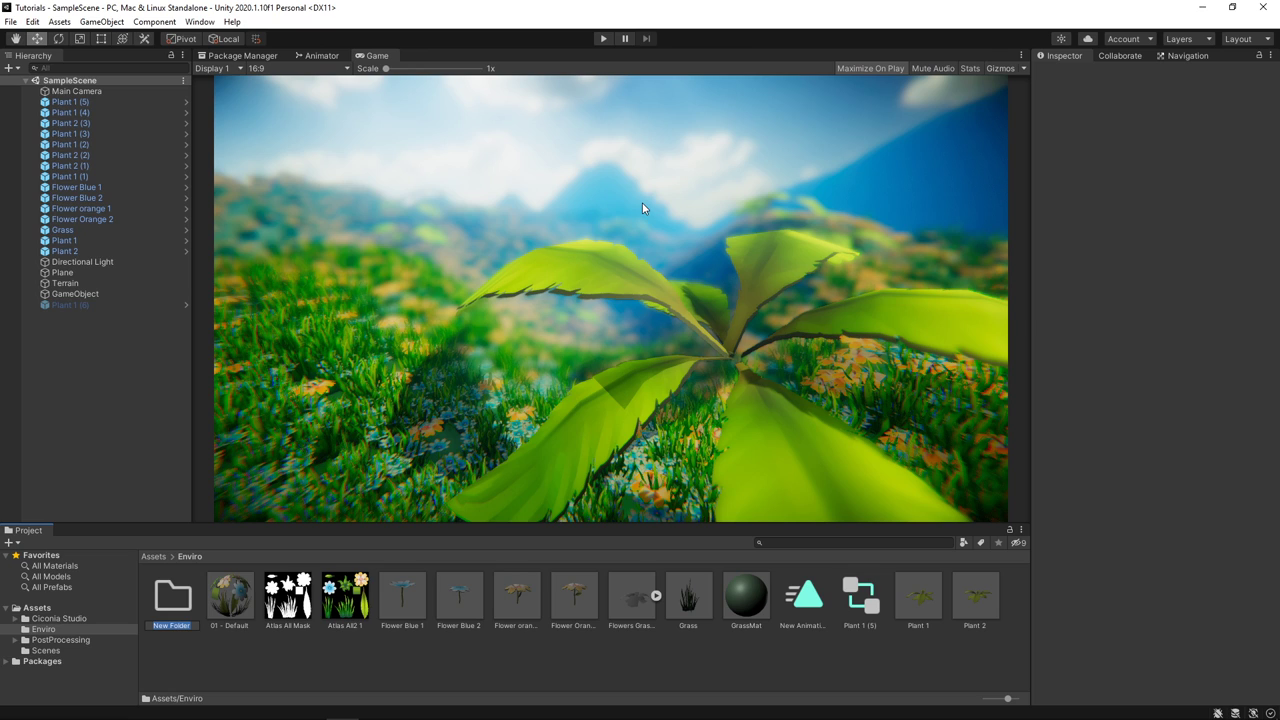
{"action": "type", "text": "P"}
{"action": "type", "text": "ks"}
{"action": "key", "text": "Return"}
Import the BigRock LowPoly OBJ from Explorer into the Rocks folder
{"action": "key", "text": "alt+Tab"}
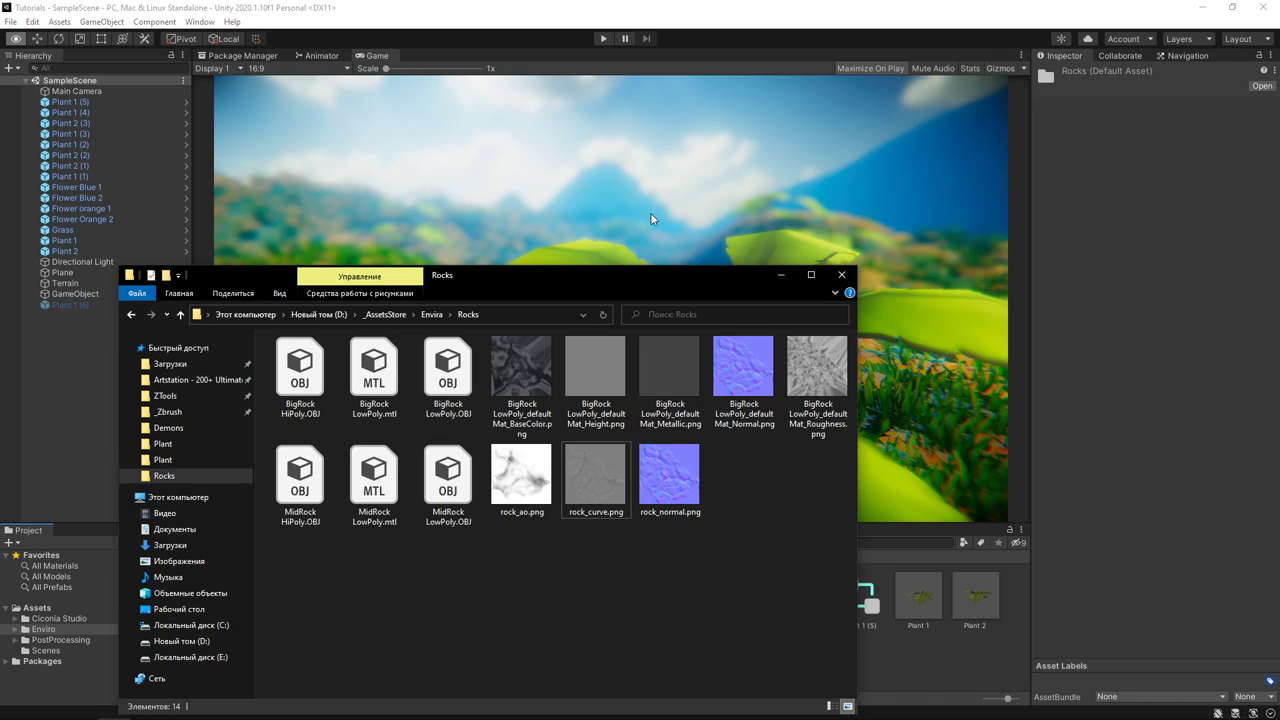
{"action": "left_click_drag", "start_coordinate": [630, 272], "coordinate": [934, 162]}
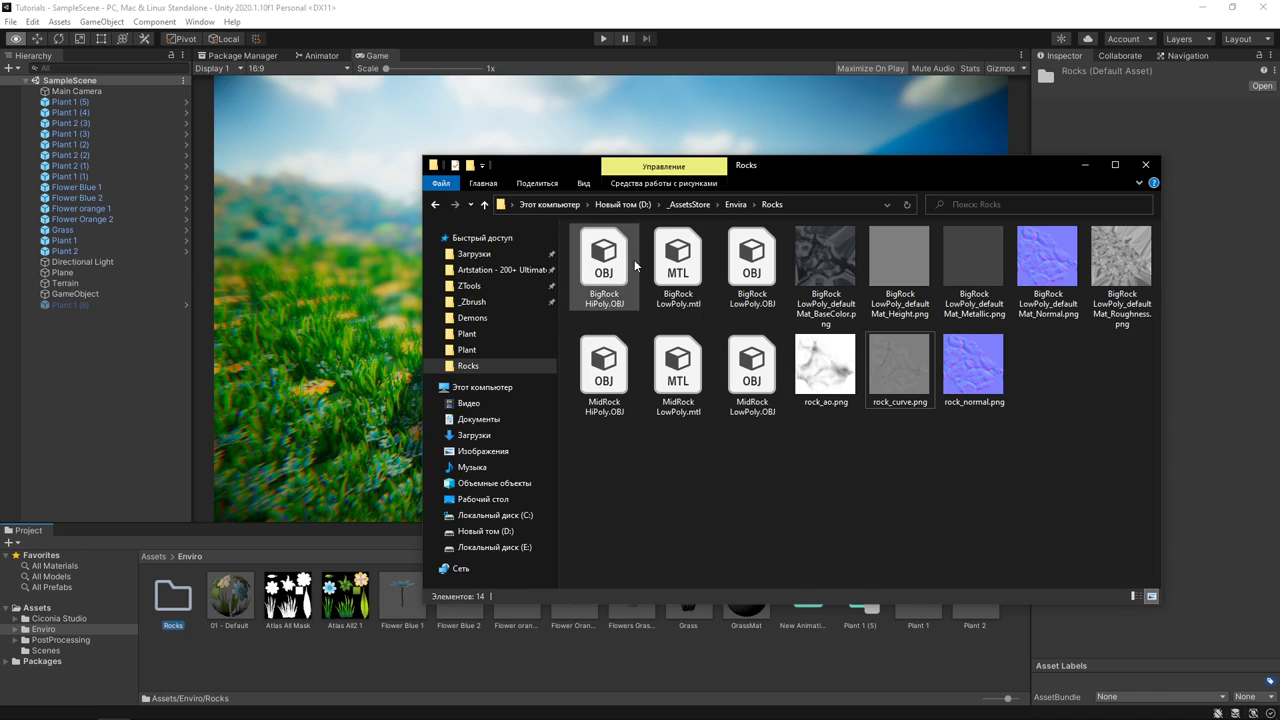
{"action": "left_click_drag", "start_coordinate": [667, 262], "coordinate": [188, 648]}
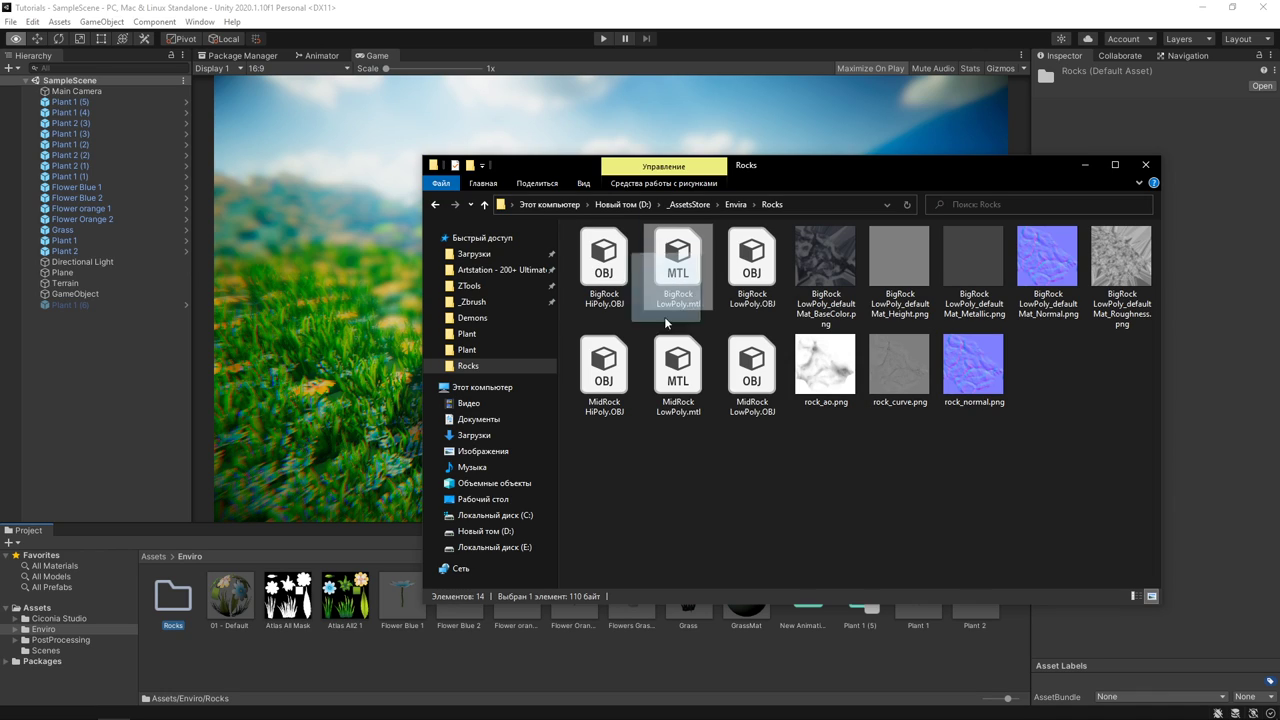
{"action": "left_click_drag", "start_coordinate": [173, 603], "coordinate": [171, 601]}
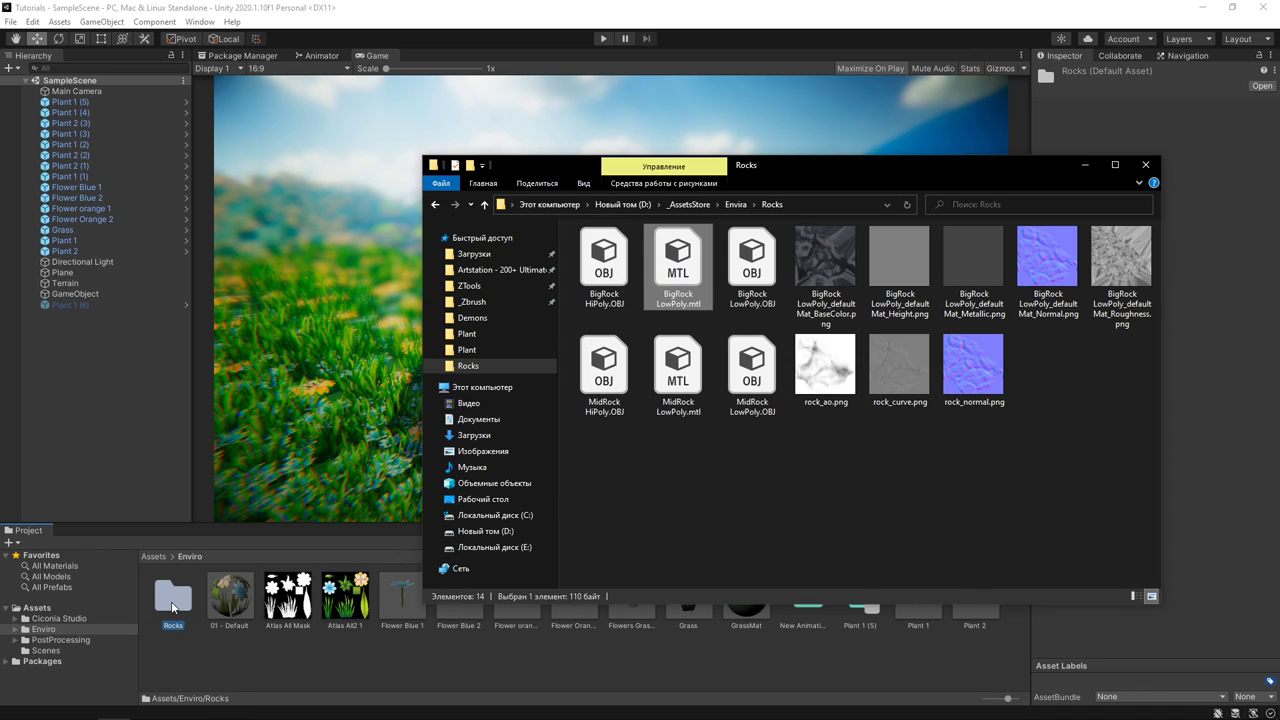
{"action": "left_click_drag", "start_coordinate": [751, 262], "coordinate": [170, 600]}
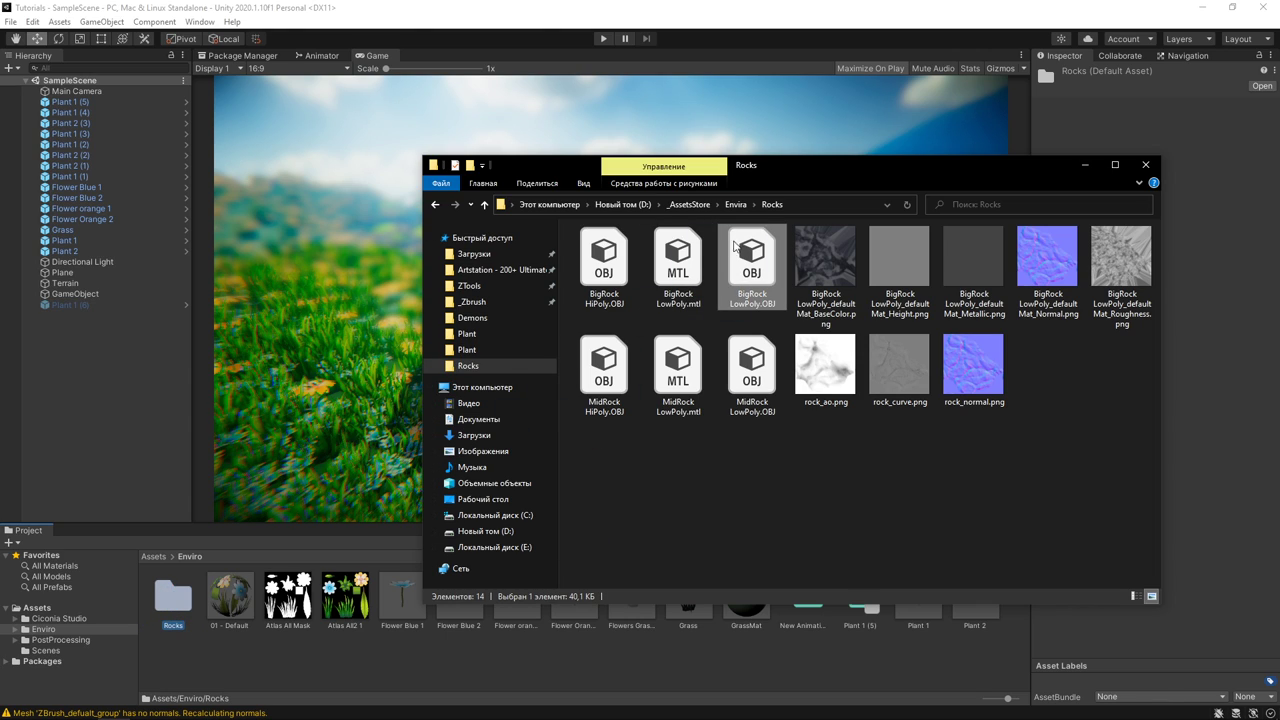
Copy the BigRock texture PNGs and rock_ao into the Rocks folder
{"action": "left_click", "coordinate": [815, 270]}
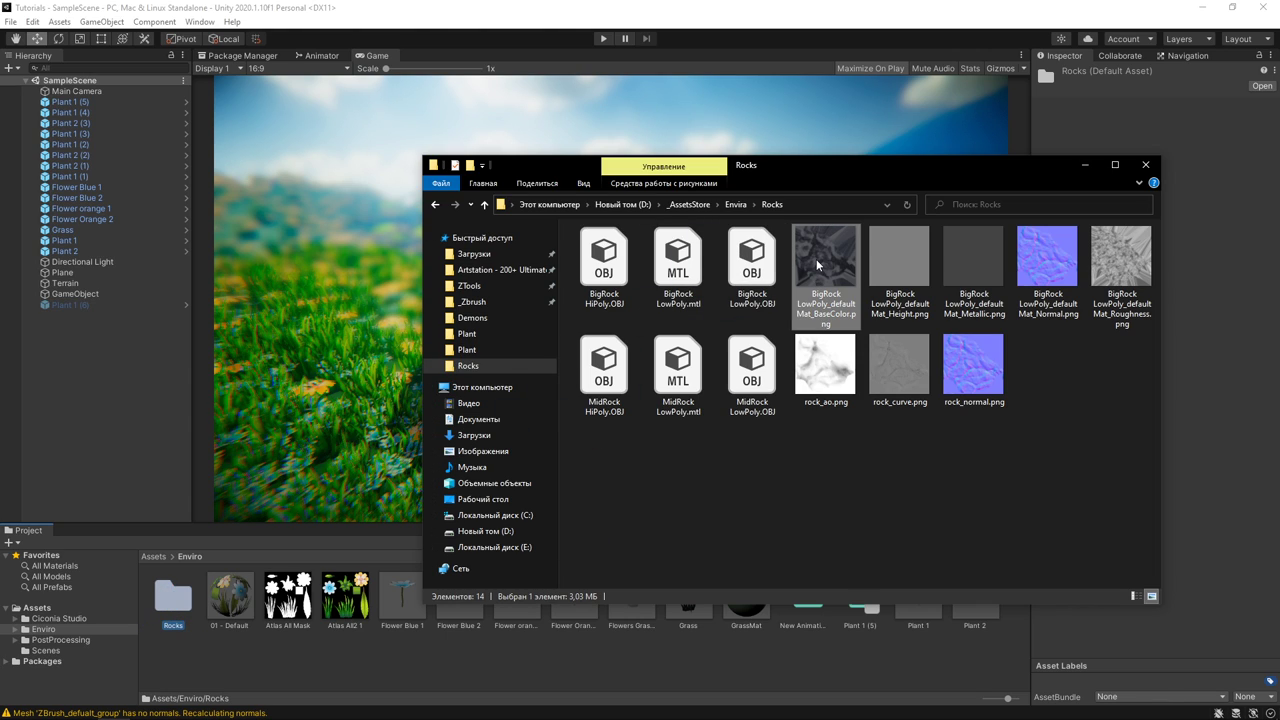
{"action": "left_click", "coordinate": [1122, 252], "text": "shift"}
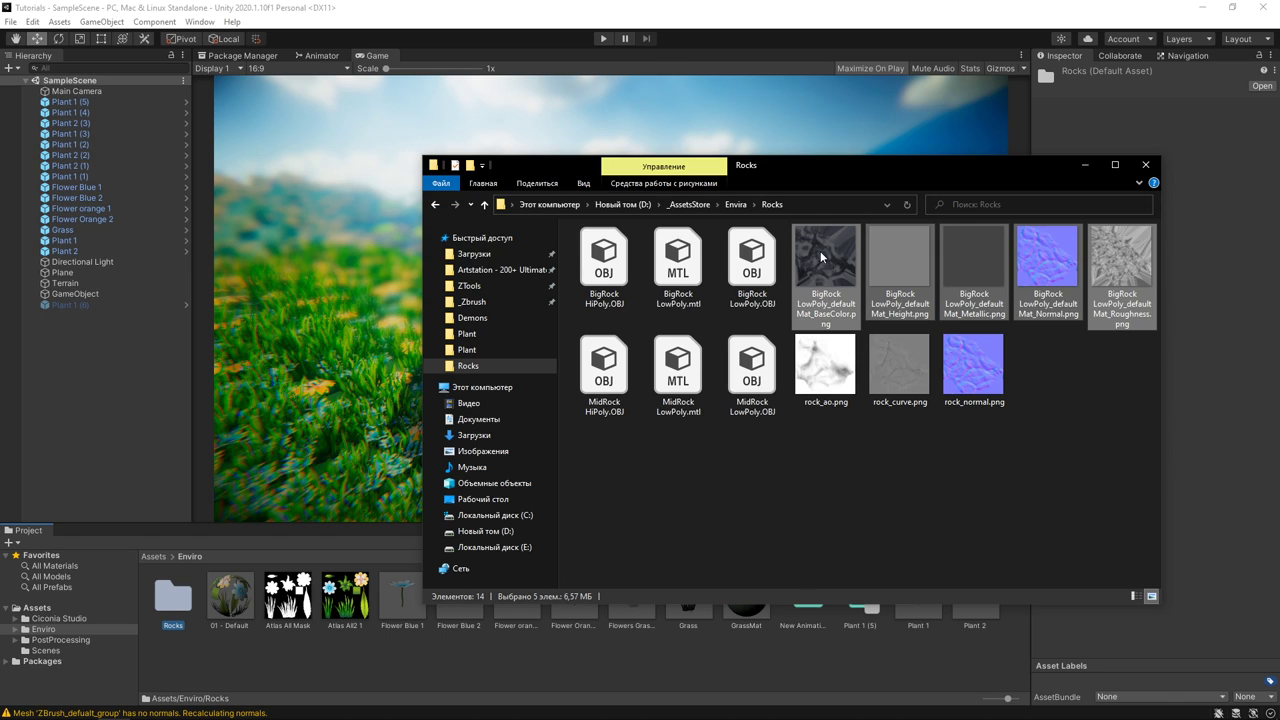
{"action": "left_click", "coordinate": [822, 343], "text": "ctrl"}
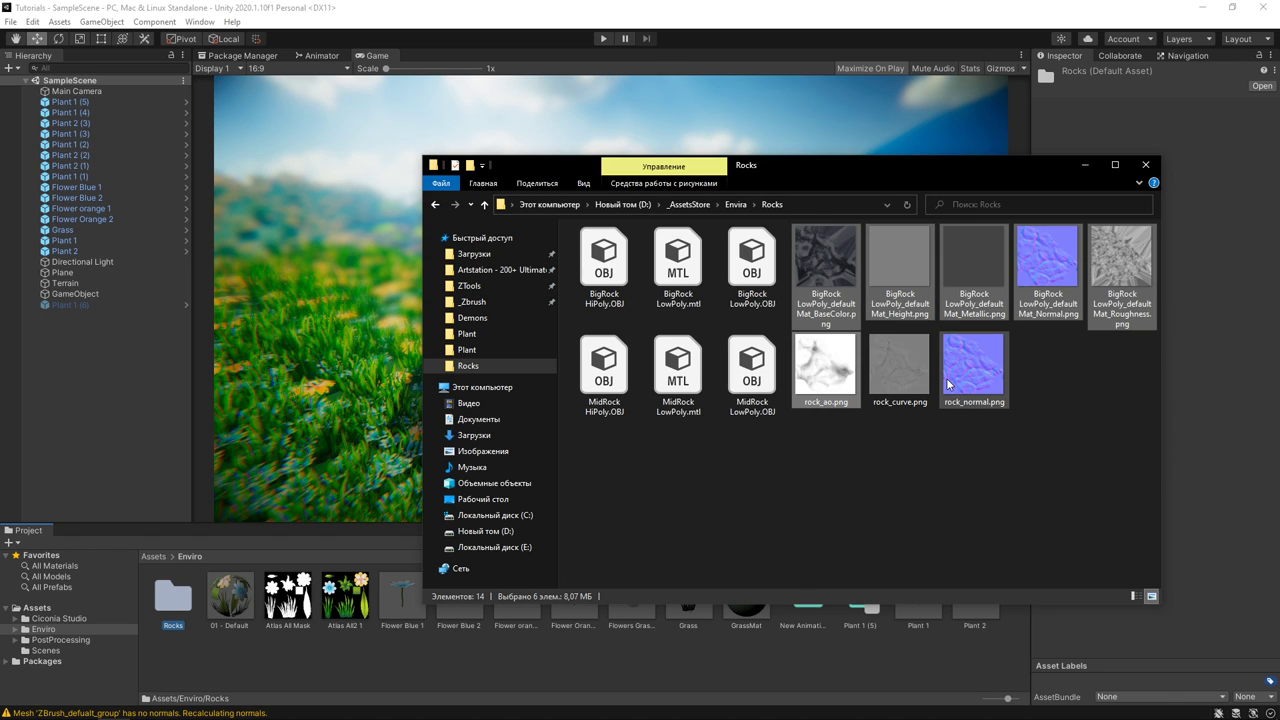
{"action": "left_click_drag", "start_coordinate": [850, 165], "coordinate": [726, 144]}
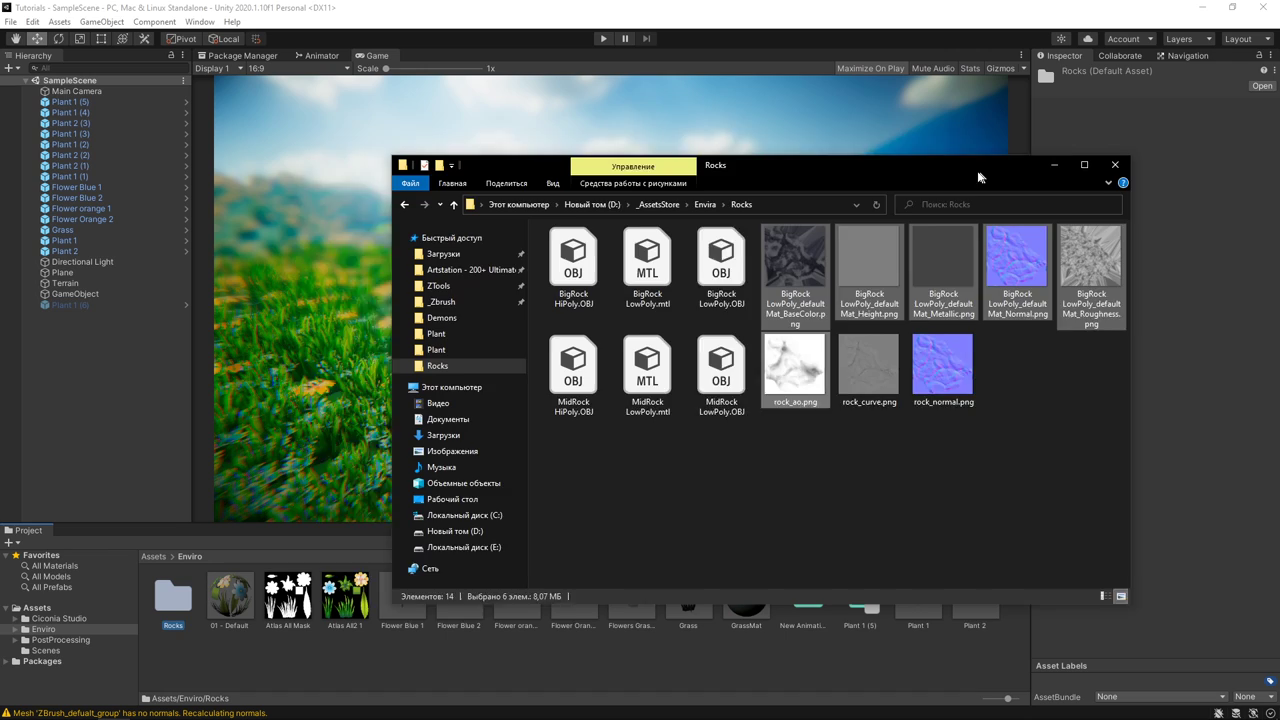
{"action": "left_click", "coordinate": [778, 346], "text": "ctrl"}
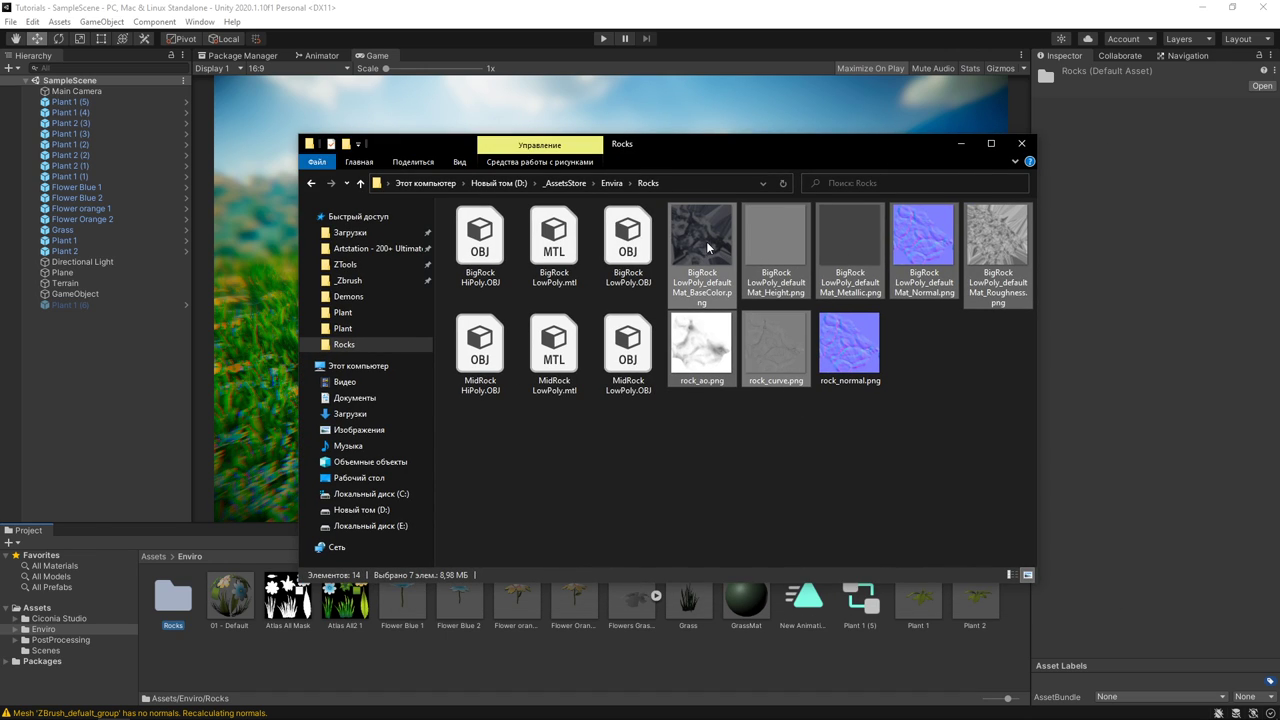
{"action": "mouse_move", "coordinate": [776, 236]}
{"action": "double_click", "coordinate": [777, 250]}
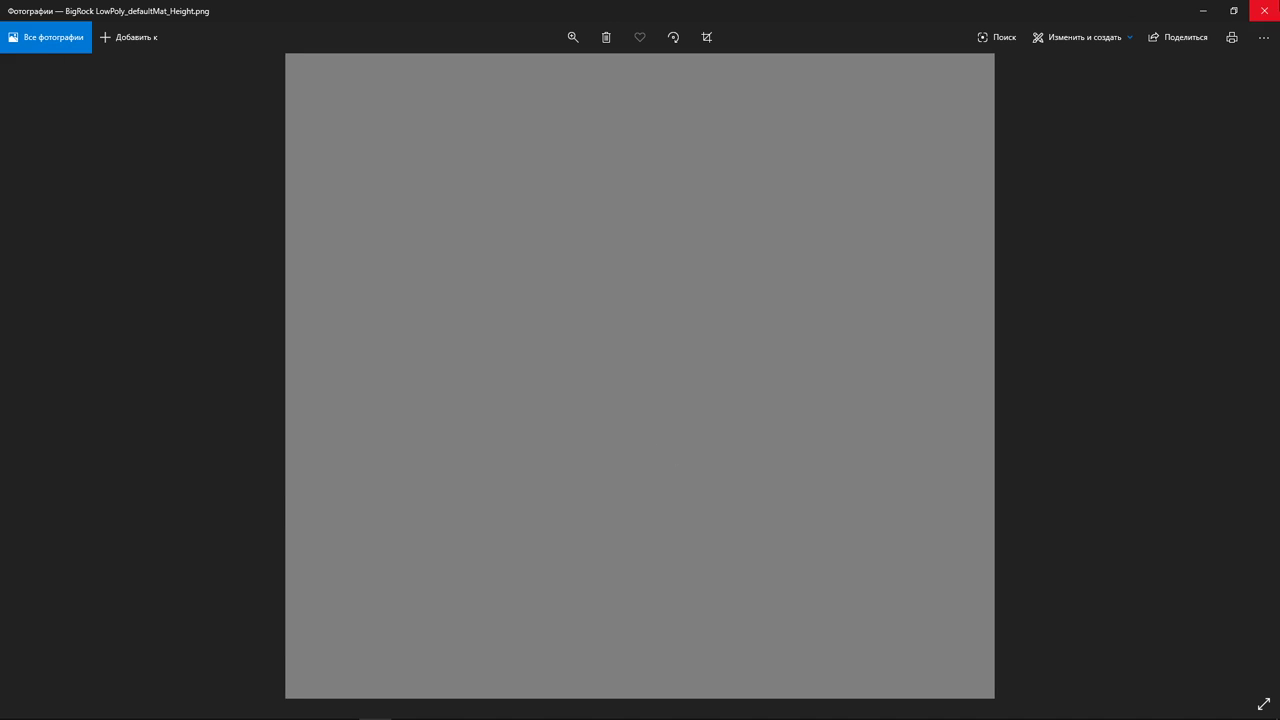
{"action": "left_click", "coordinate": [1264, 10]}
{"action": "left_click", "coordinate": [997, 250], "text": "shift"}
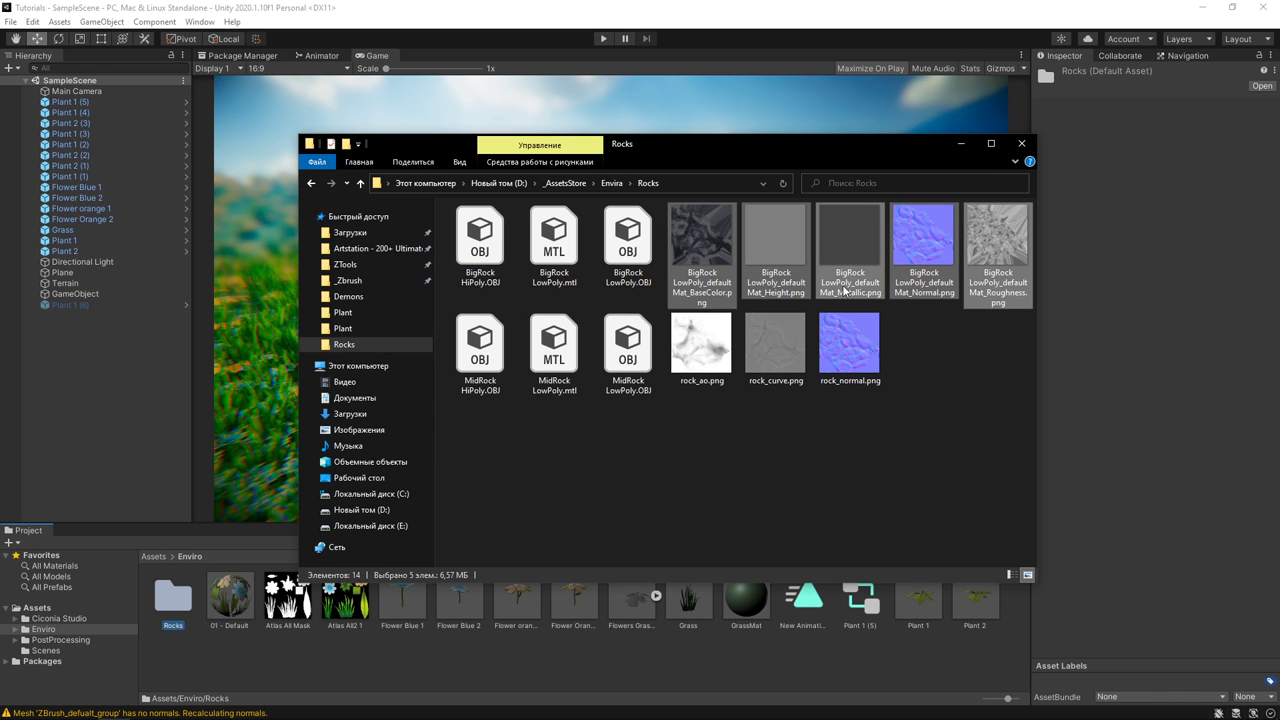
{"action": "left_click", "coordinate": [702, 345], "text": "ctrl"}
{"action": "left_click", "coordinate": [768, 234], "text": "ctrl"}
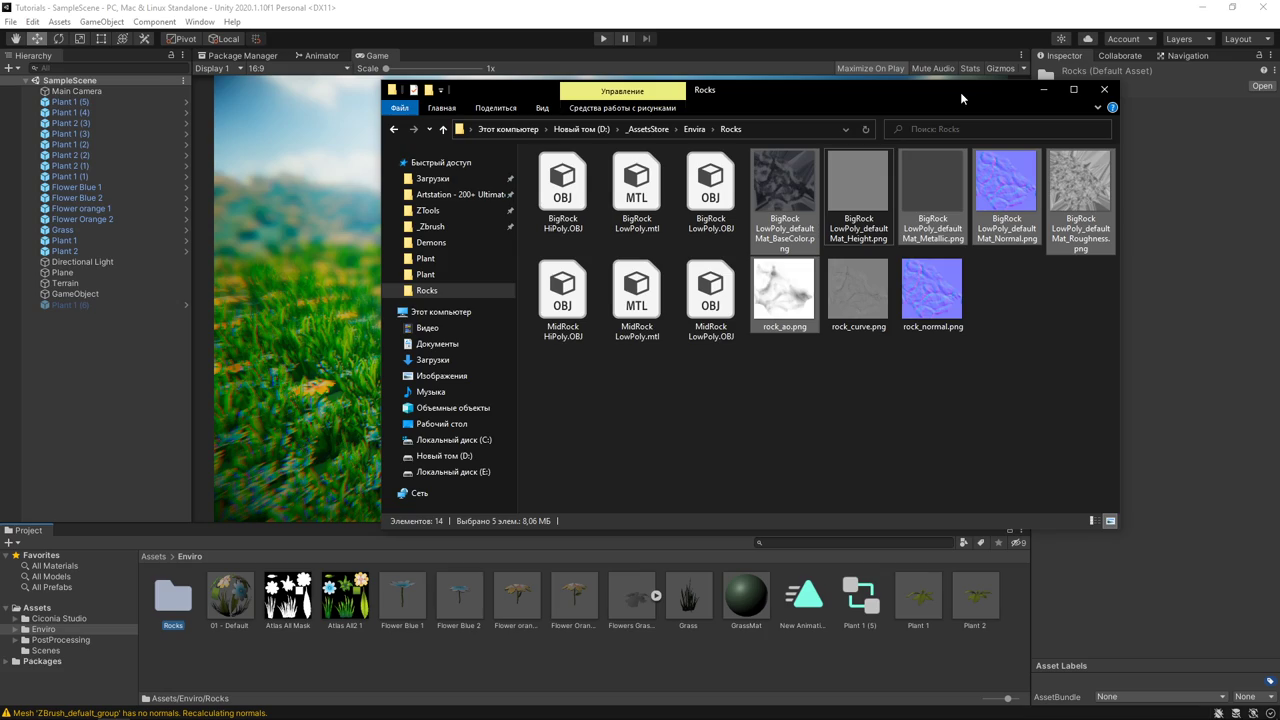
{"action": "left_click_drag", "start_coordinate": [932, 200], "coordinate": [188, 612]}
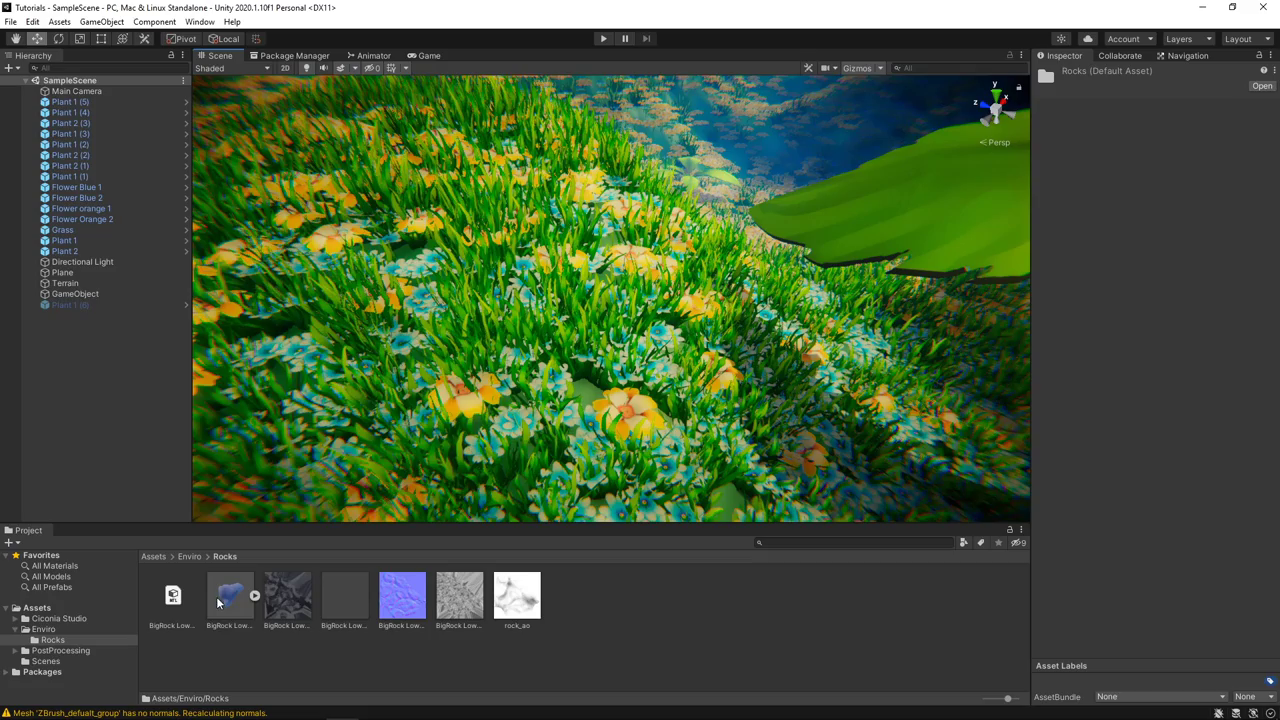
Place BigRock LowPoly at about Y 7.8 above the terrain and select its ZBrush_defualt_group child
{"action": "left_click_drag", "start_coordinate": [218, 601], "coordinate": [509, 183]}
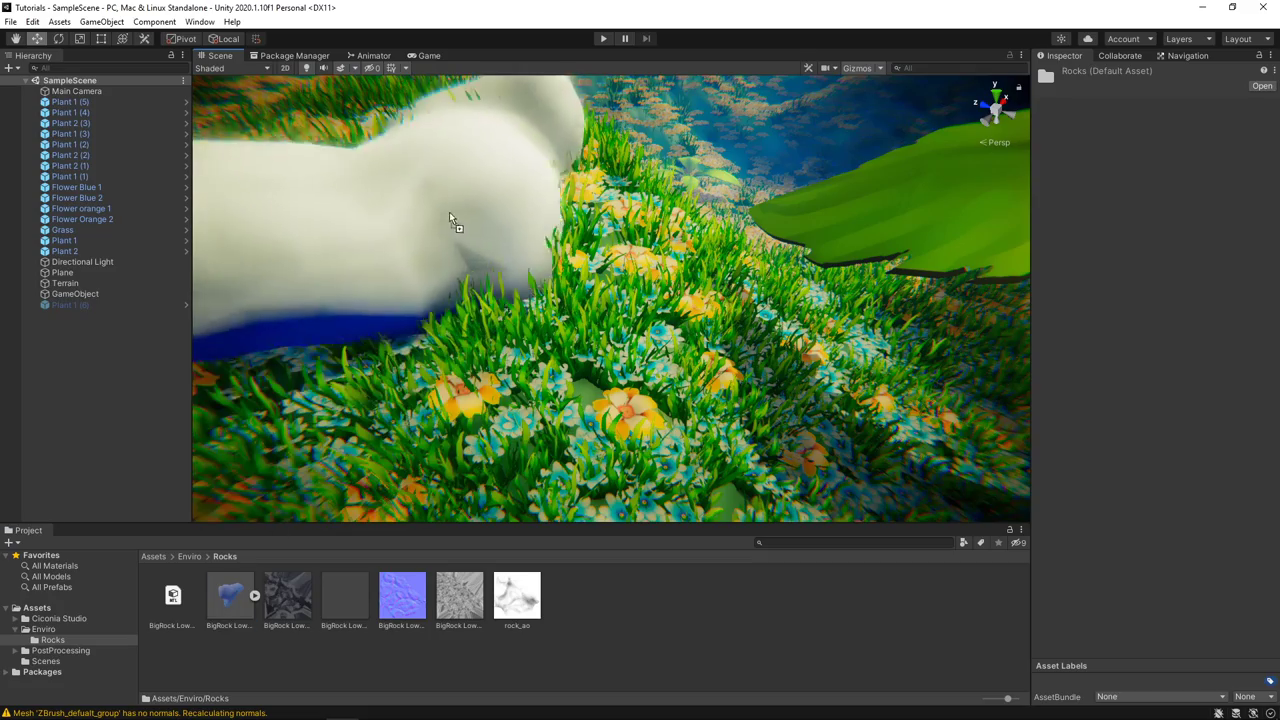
{"action": "key", "text": "f"}
{"action": "left_click_drag", "start_coordinate": [627, 243], "coordinate": [645, 86]}
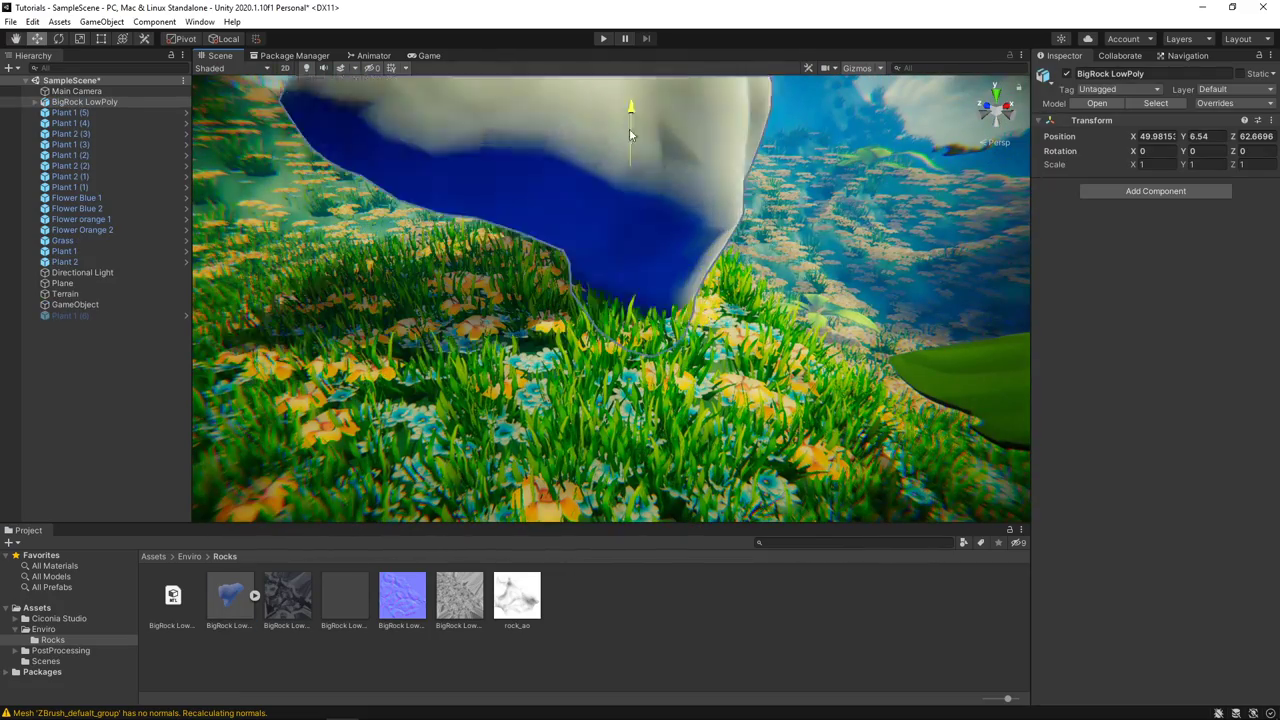
{"action": "left_click_drag", "start_coordinate": [678, 189], "coordinate": [520, 452], "text": "alt"}
{"action": "mouse_move", "coordinate": [565, 405]}
{"action": "left_mouse_down", "text": "alt"}
{"action": "mouse_move", "coordinate": [673, 352]}
{"action": "mouse_move", "coordinate": [1098, 357]}
{"action": "mouse_move", "coordinate": [771, 374]}
{"action": "left_mouse_up", "text": "alt"}
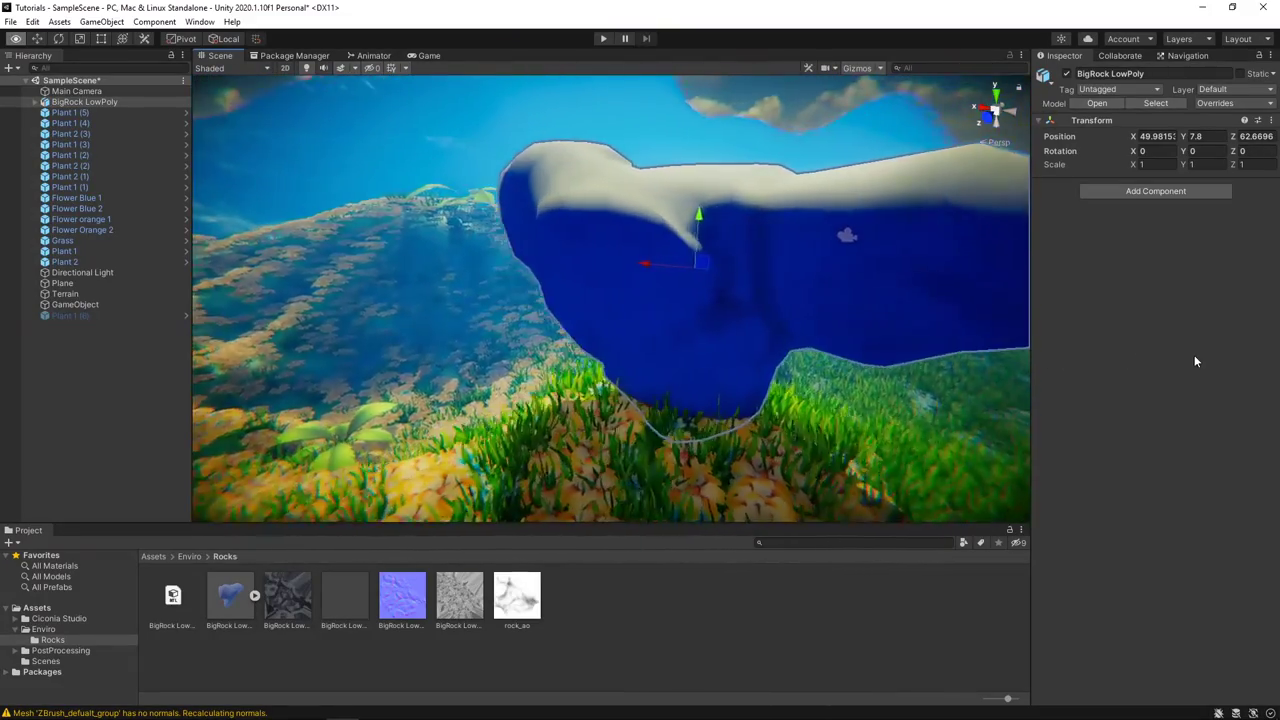
{"action": "key", "text": "f"}
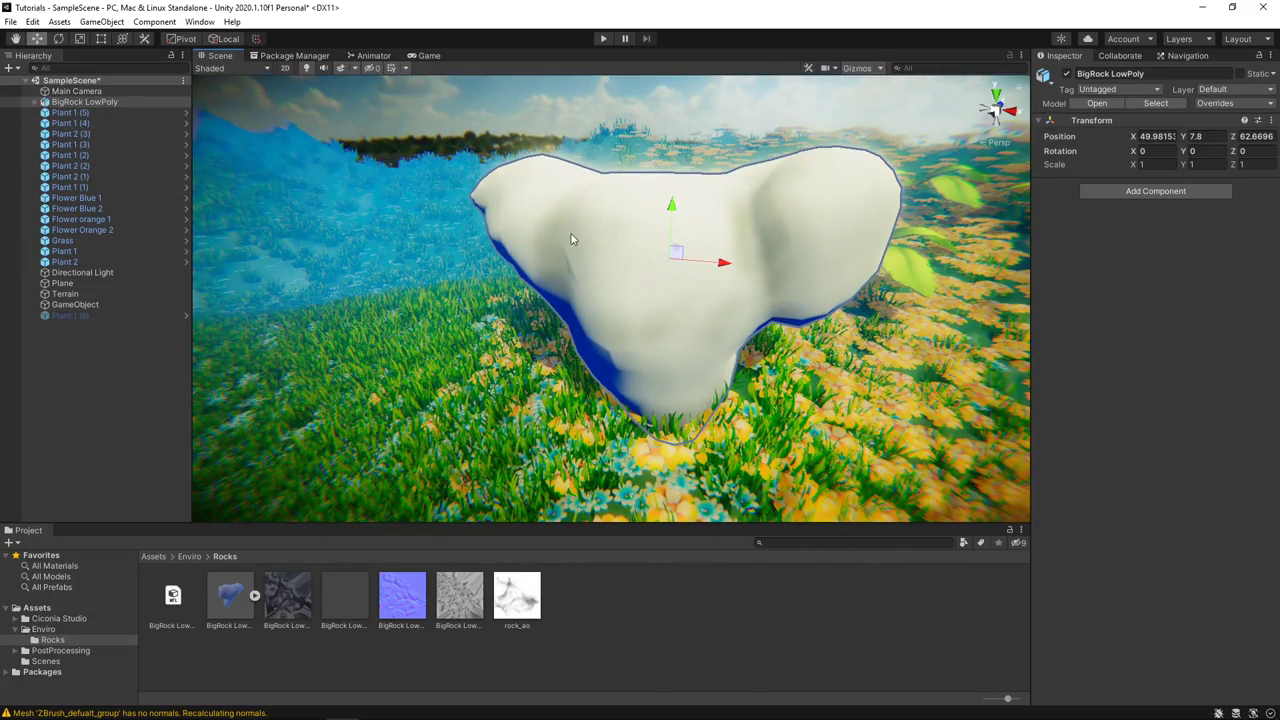
{"action": "left_click", "coordinate": [35, 102]}
{"action": "left_click", "coordinate": [62, 113]}
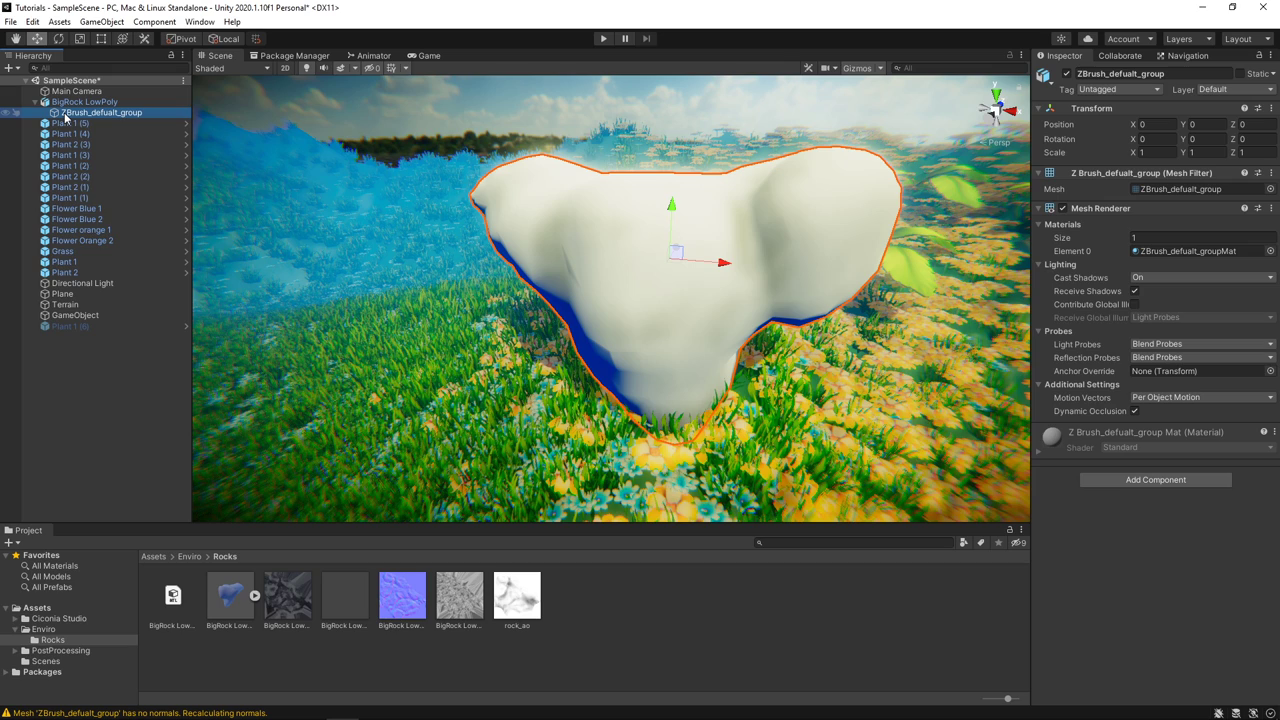
Extract the BigRock model's embedded material into the Rocks folder
{"action": "left_click", "coordinate": [1190, 251]}
{"action": "left_click", "coordinate": [362, 605]}
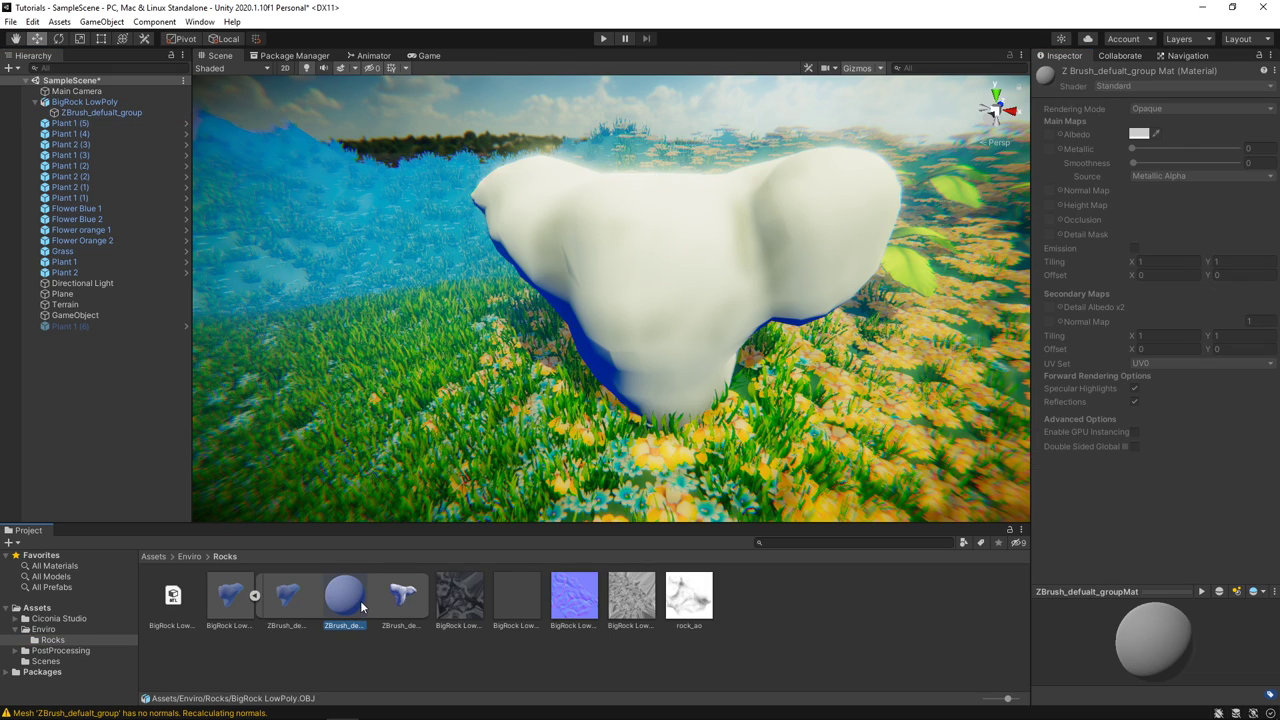
{"action": "left_click", "coordinate": [230, 601]}
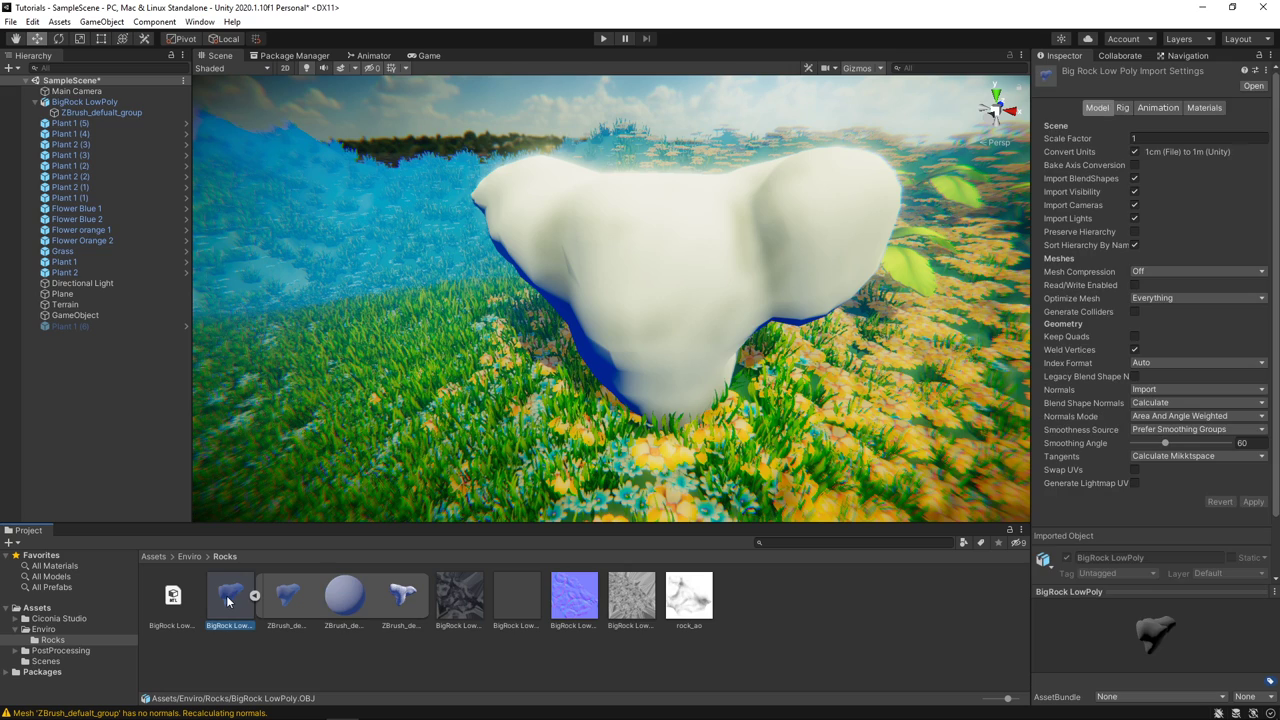
{"action": "left_click", "coordinate": [1207, 109]}
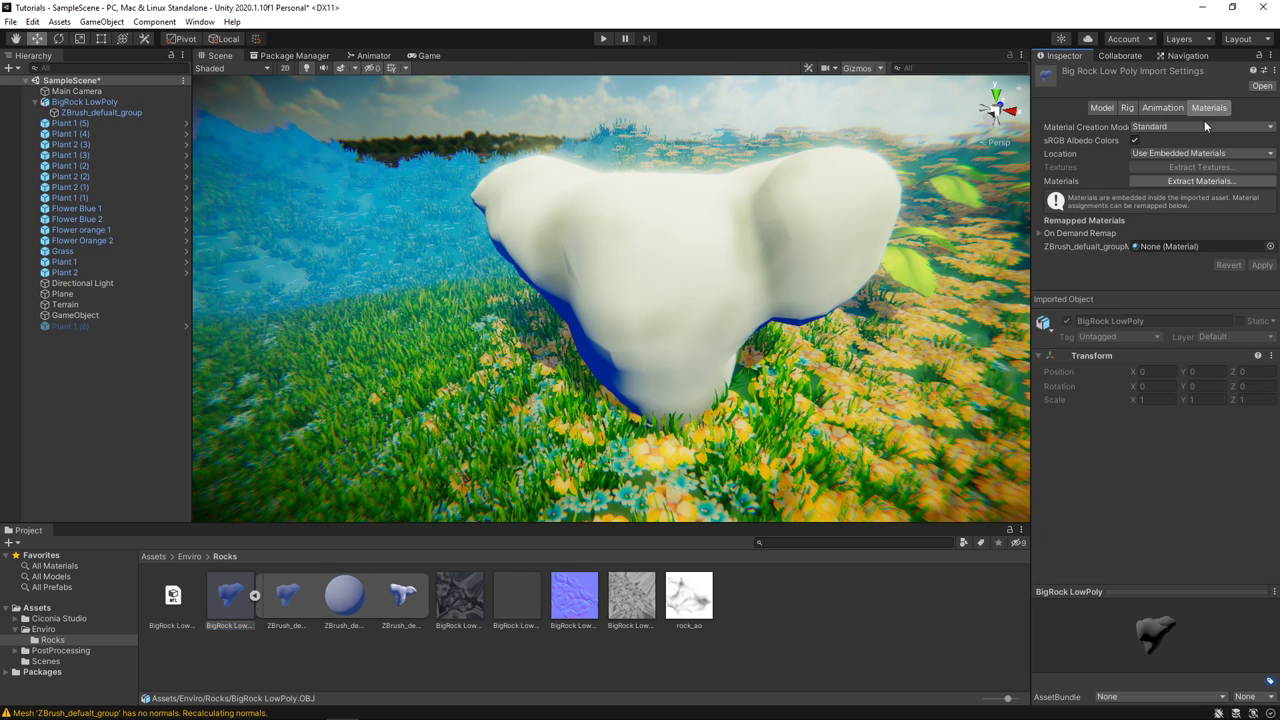
{"action": "left_click", "coordinate": [1158, 183]}
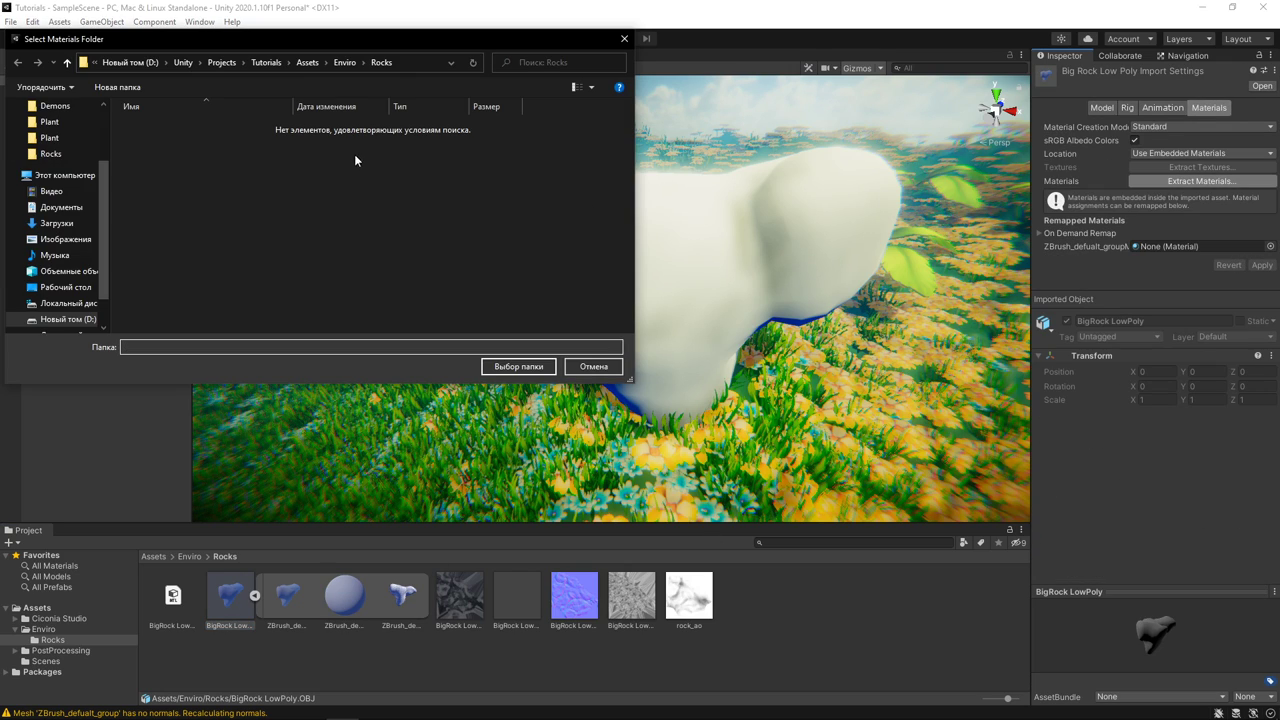
{"action": "left_click", "coordinate": [518, 366]}
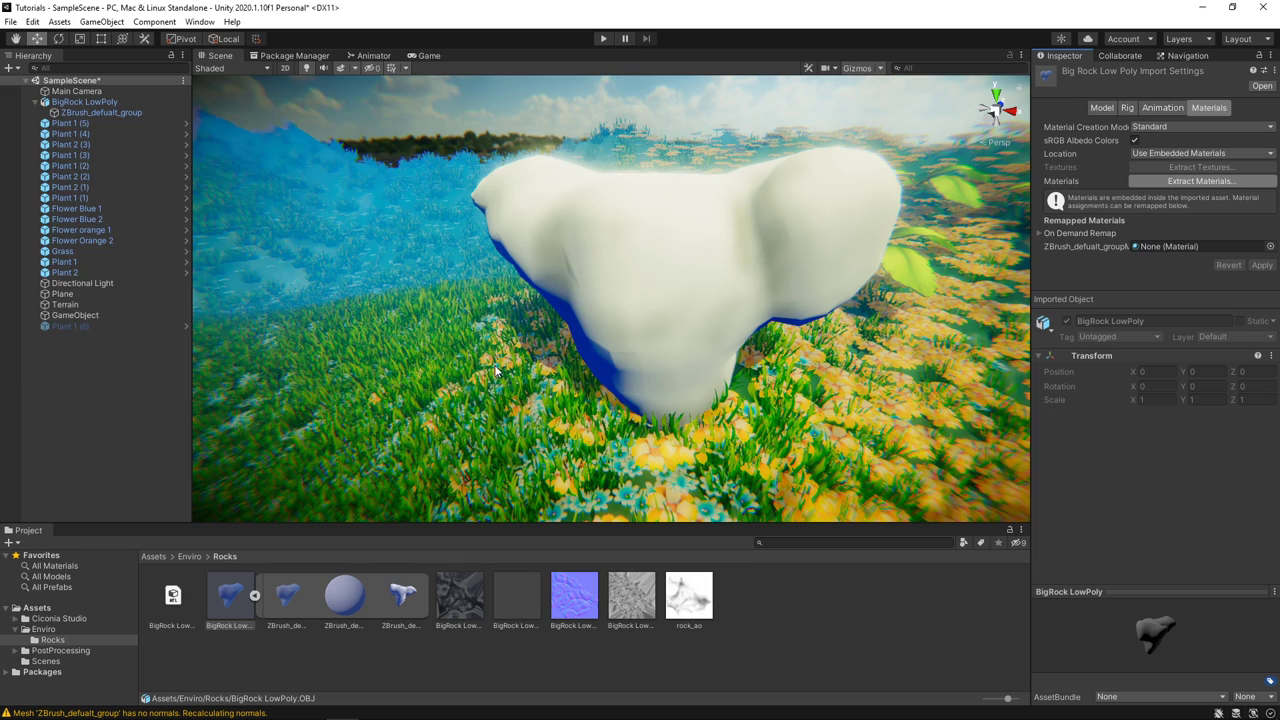
Apply ZBrush_defualt_groupMat to the rock and set the BigRock normal texture as its Normal Map
{"action": "left_click", "coordinate": [255, 596]}
{"action": "left_click", "coordinate": [589, 601]}
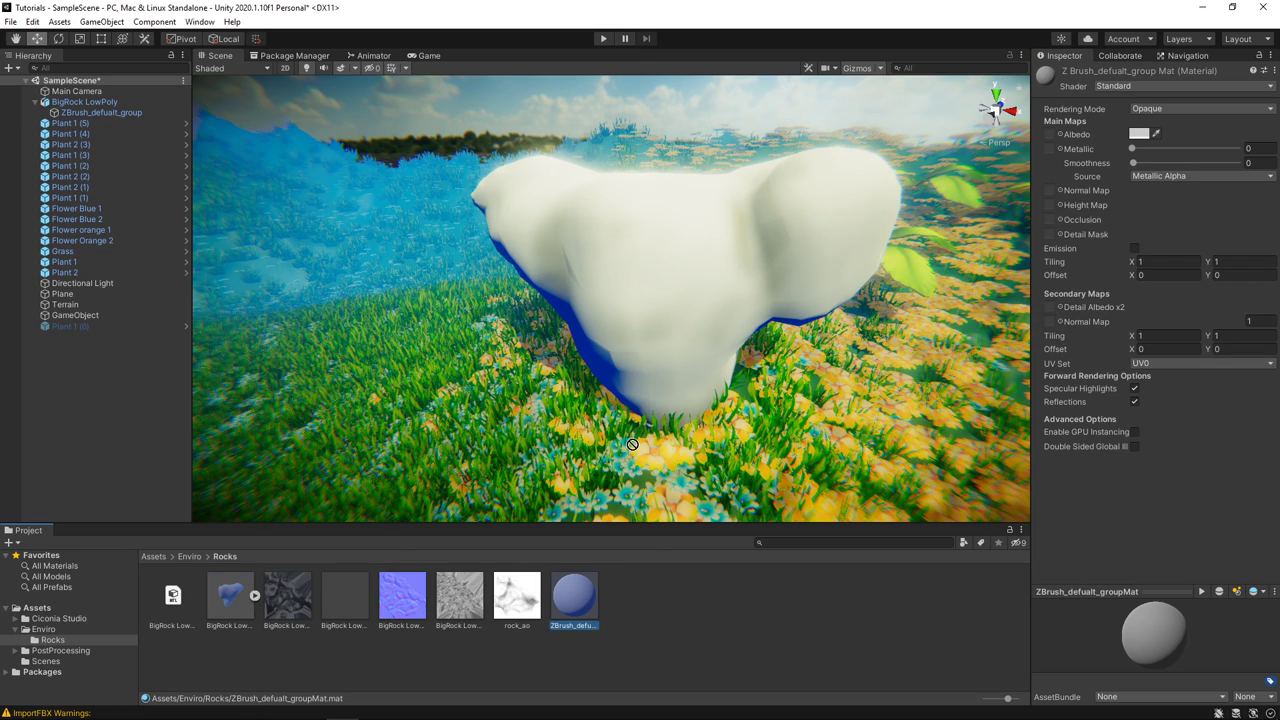
{"action": "left_click_drag", "start_coordinate": [632, 444], "coordinate": [665, 298]}
{"action": "left_click_drag", "start_coordinate": [411, 612], "coordinate": [1057, 199]}
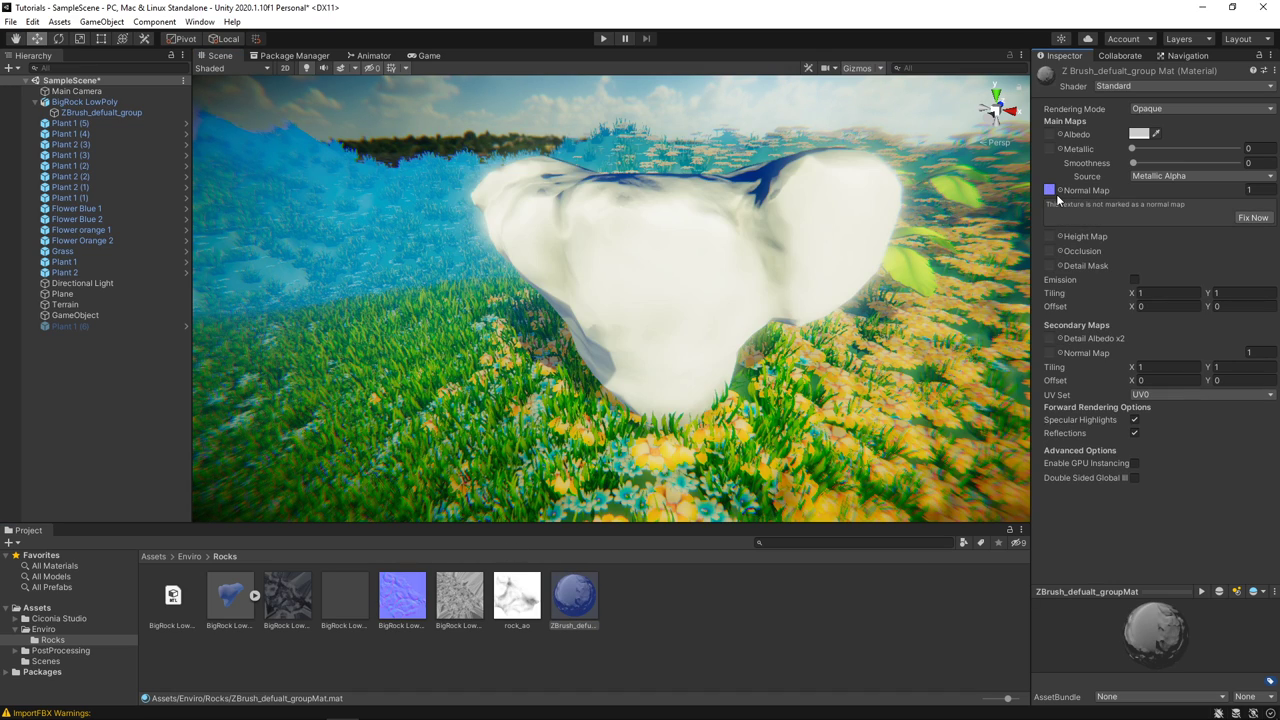
Mark the normal texture as a normal map; assign rock_ao, BaseColor and Metallic to Occlusion, Albedo, Metallic
{"action": "left_click", "coordinate": [1252, 217]}
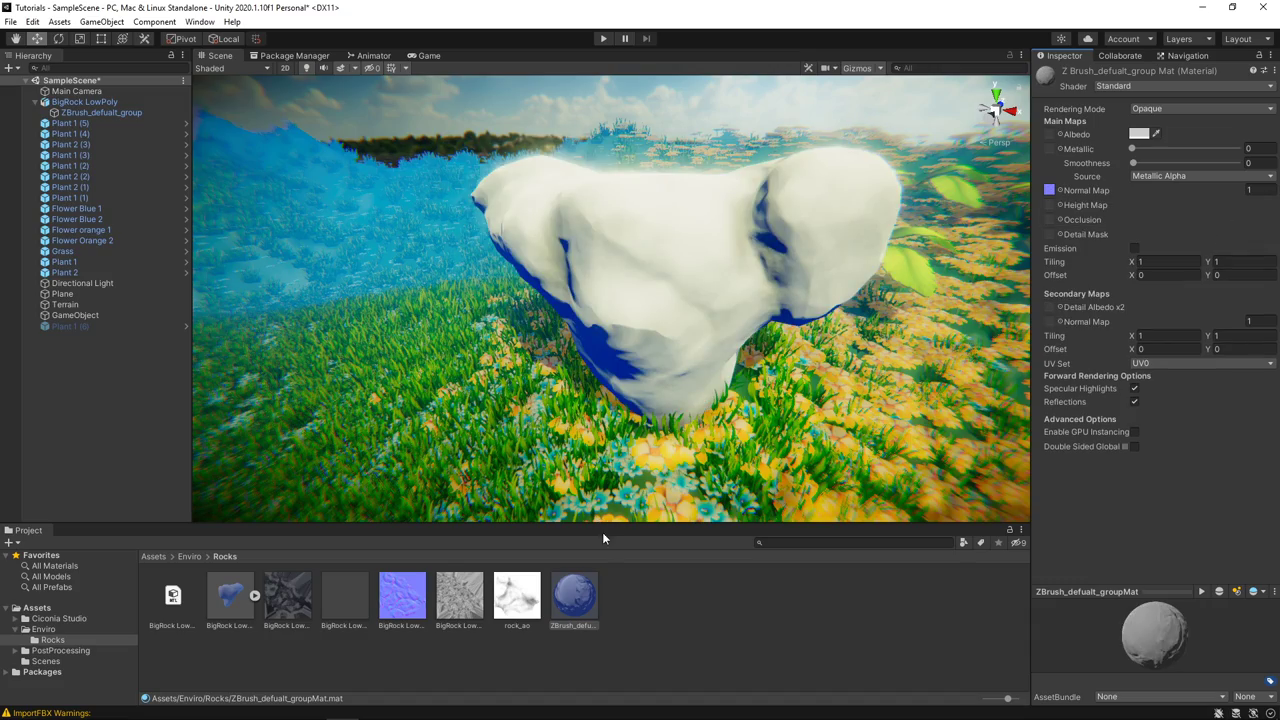
{"action": "mouse_move", "coordinate": [610, 505]}
{"action": "right_mouse_down"}
{"action": "mouse_move", "coordinate": [634, 341]}
{"action": "mouse_move", "coordinate": [703, 343]}
{"action": "mouse_move", "coordinate": [686, 394]}
{"action": "mouse_move", "coordinate": [644, 418]}
{"action": "mouse_move", "coordinate": [619, 404]}
{"action": "mouse_move", "coordinate": [581, 517]}
{"action": "right_mouse_up"}
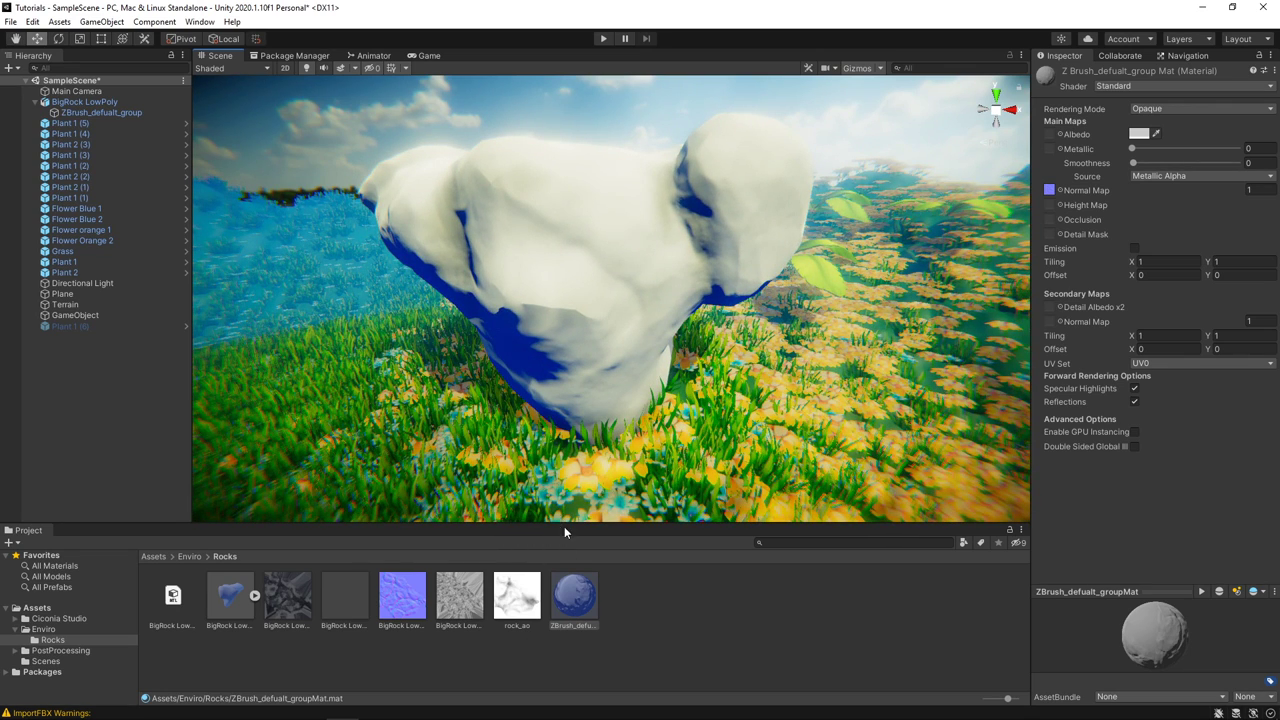
{"action": "left_click_drag", "start_coordinate": [519, 598], "coordinate": [1049, 219]}
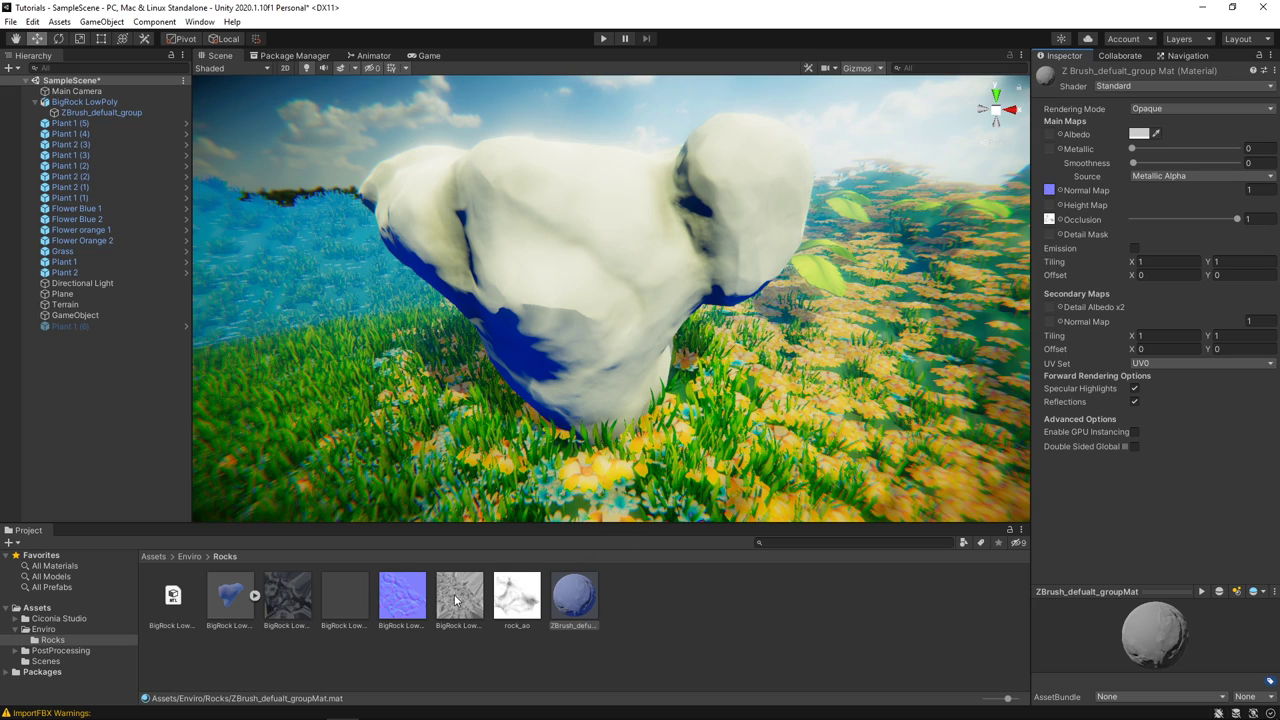
{"action": "left_click_drag", "start_coordinate": [282, 607], "coordinate": [1054, 136]}
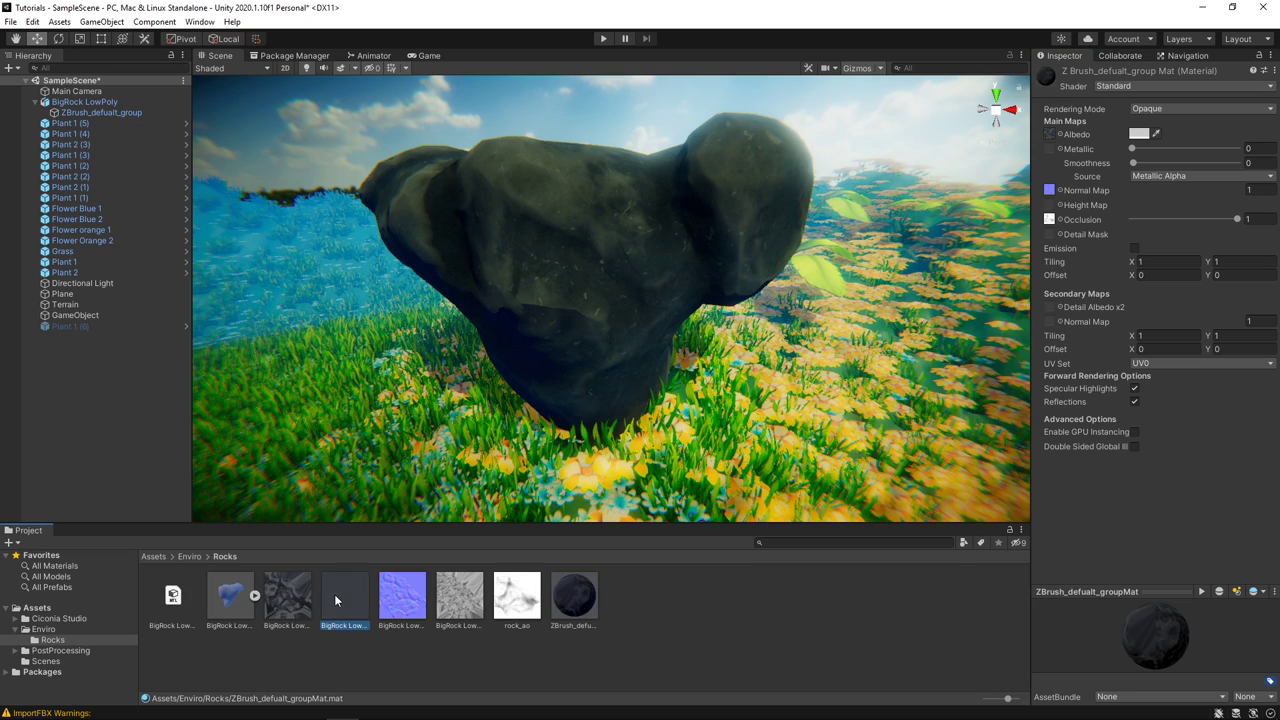
{"action": "left_click_drag", "start_coordinate": [345, 600], "coordinate": [1050, 149]}
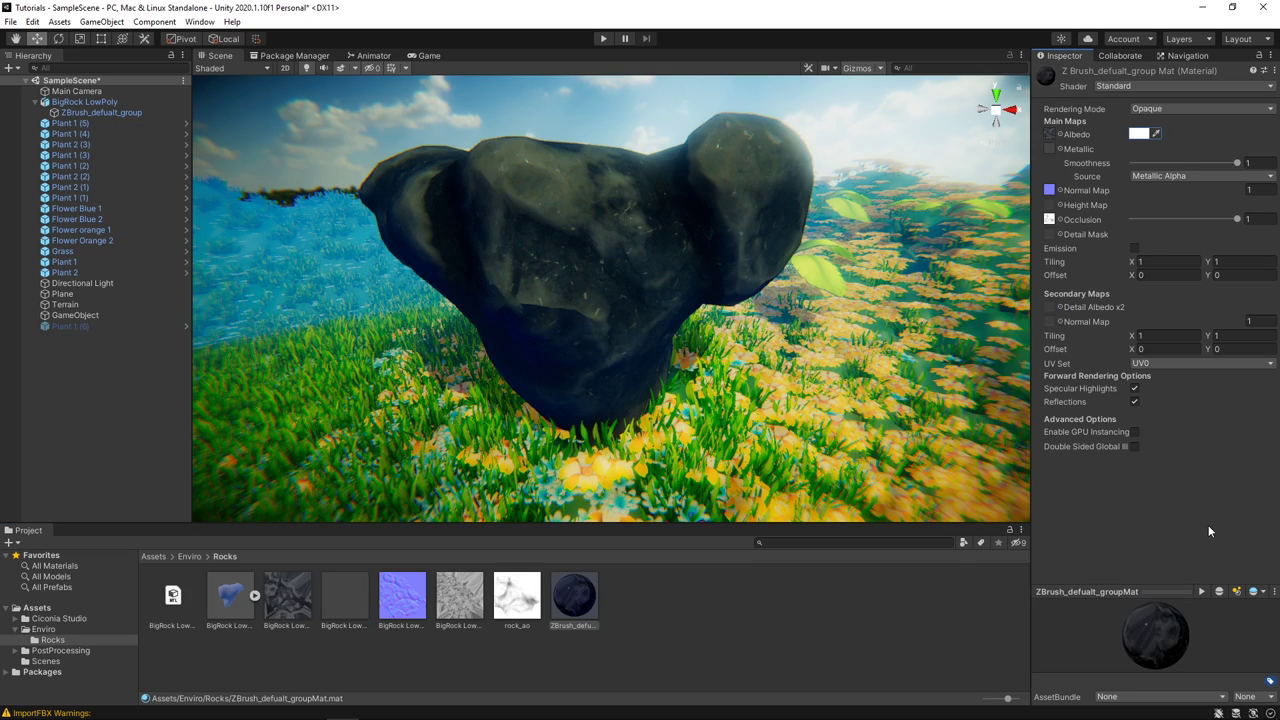
Tune the rock material's Smoothness, settling at 1 for a glossy finish
{"action": "left_click", "coordinate": [609, 299]}
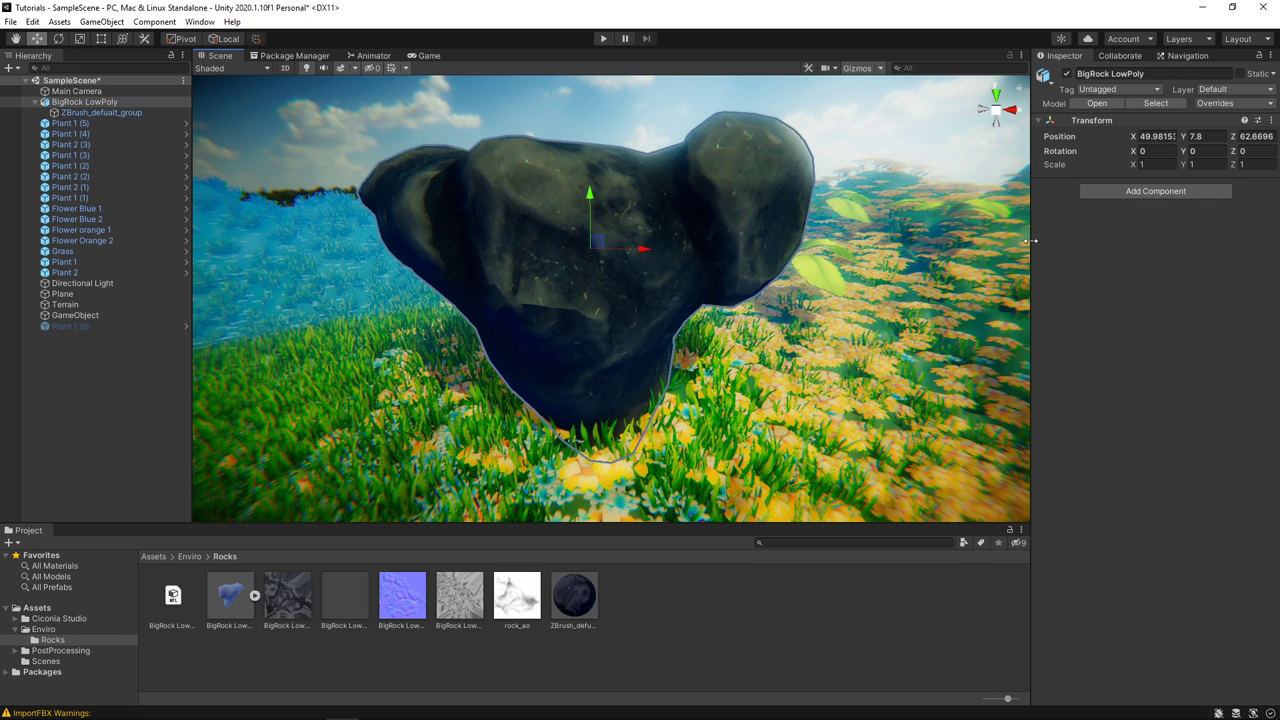
{"action": "left_click", "coordinate": [588, 620]}
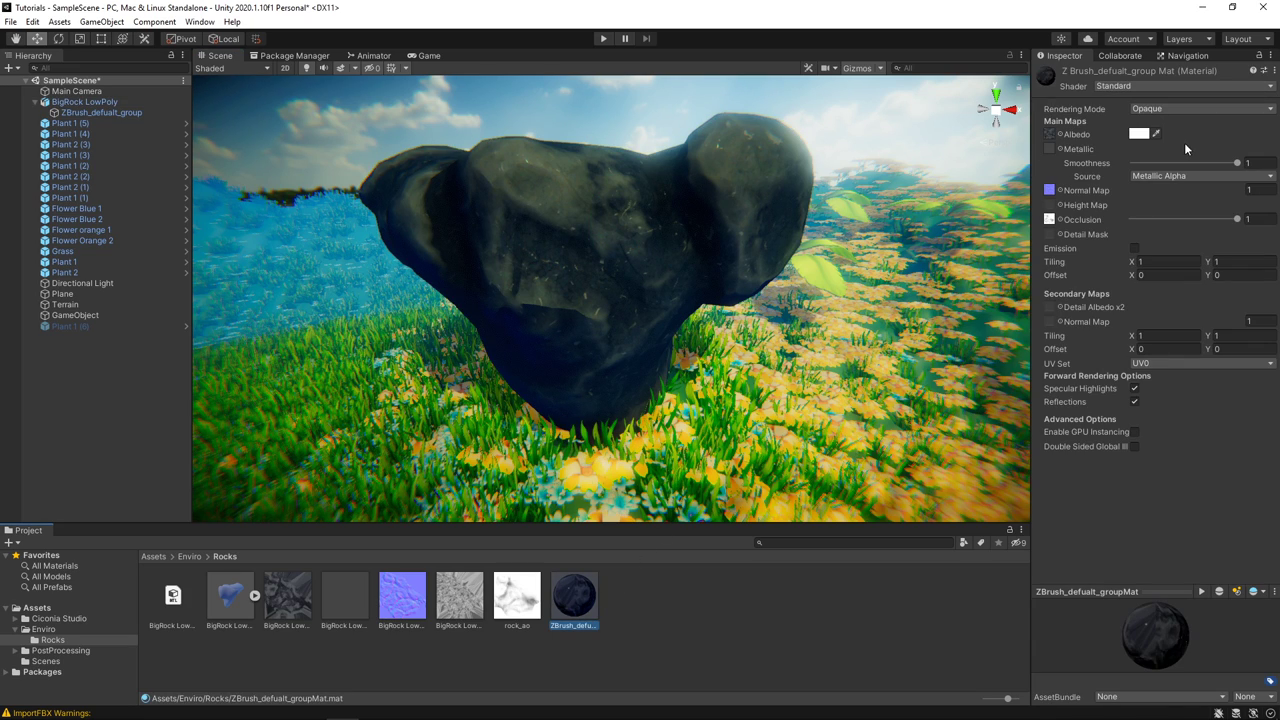
{"action": "mouse_move", "coordinate": [1240, 165]}
{"action": "left_mouse_down"}
{"action": "mouse_move", "coordinate": [1207, 167]}
{"action": "mouse_move", "coordinate": [1278, 162]}
{"action": "left_mouse_up"}
{"action": "mouse_move", "coordinate": [858, 265]}
{"action": "left_mouse_down", "text": "alt"}
{"action": "mouse_move", "coordinate": [810, 288]}
{"action": "mouse_move", "coordinate": [1172, 199]}
{"action": "left_mouse_up", "text": "alt"}
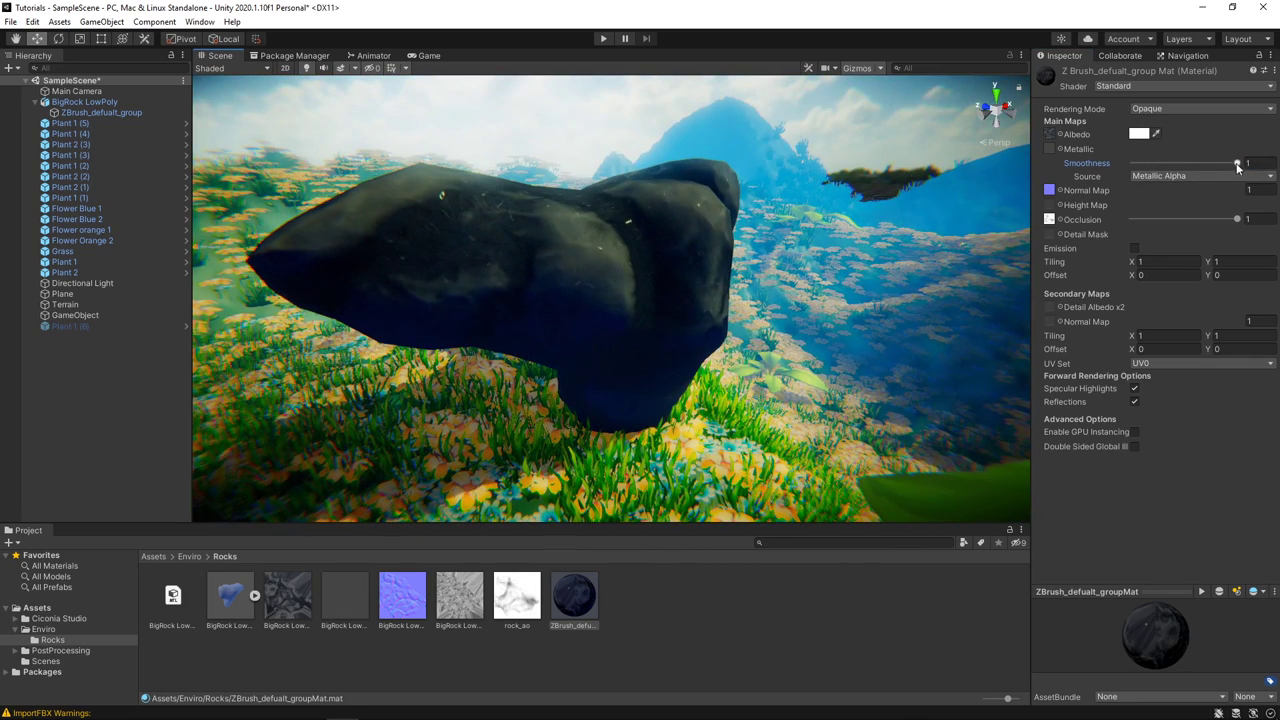
{"action": "mouse_move", "coordinate": [1238, 166]}
{"action": "left_mouse_down"}
{"action": "mouse_move", "coordinate": [1100, 163]}
{"action": "mouse_move", "coordinate": [1238, 163]}
{"action": "mouse_move", "coordinate": [1170, 163]}
{"action": "mouse_move", "coordinate": [1215, 163]}
{"action": "left_mouse_up"}
Enter a smoothness value of 1 for the rock material
{"action": "left_click", "coordinate": [1208, 177]}
{"action": "left_click", "coordinate": [1258, 163]}
{"action": "type", "text": "1"}
Try the Autodesk Interactive shader, then switch the material to Standard (Specular setup)
{"action": "left_click", "coordinate": [1193, 86]}
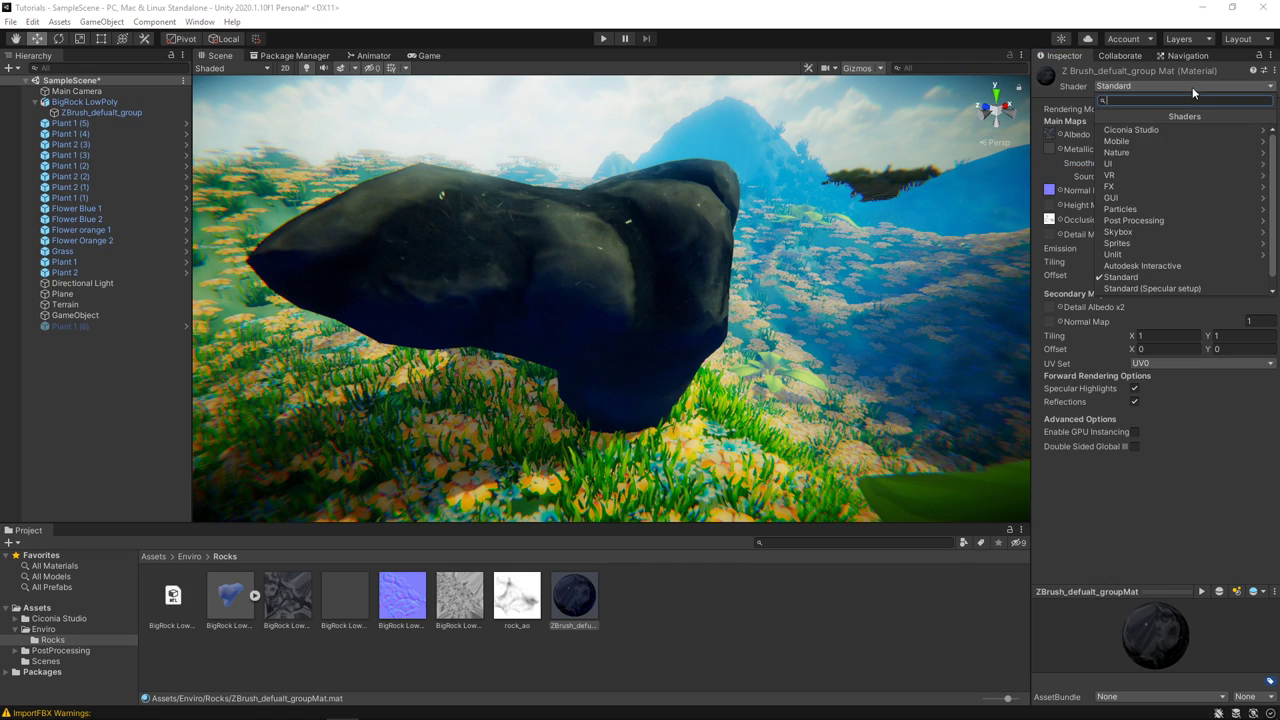
{"action": "scroll", "coordinate": [1184, 225], "scroll_direction": "down", "scroll_amount": 1}
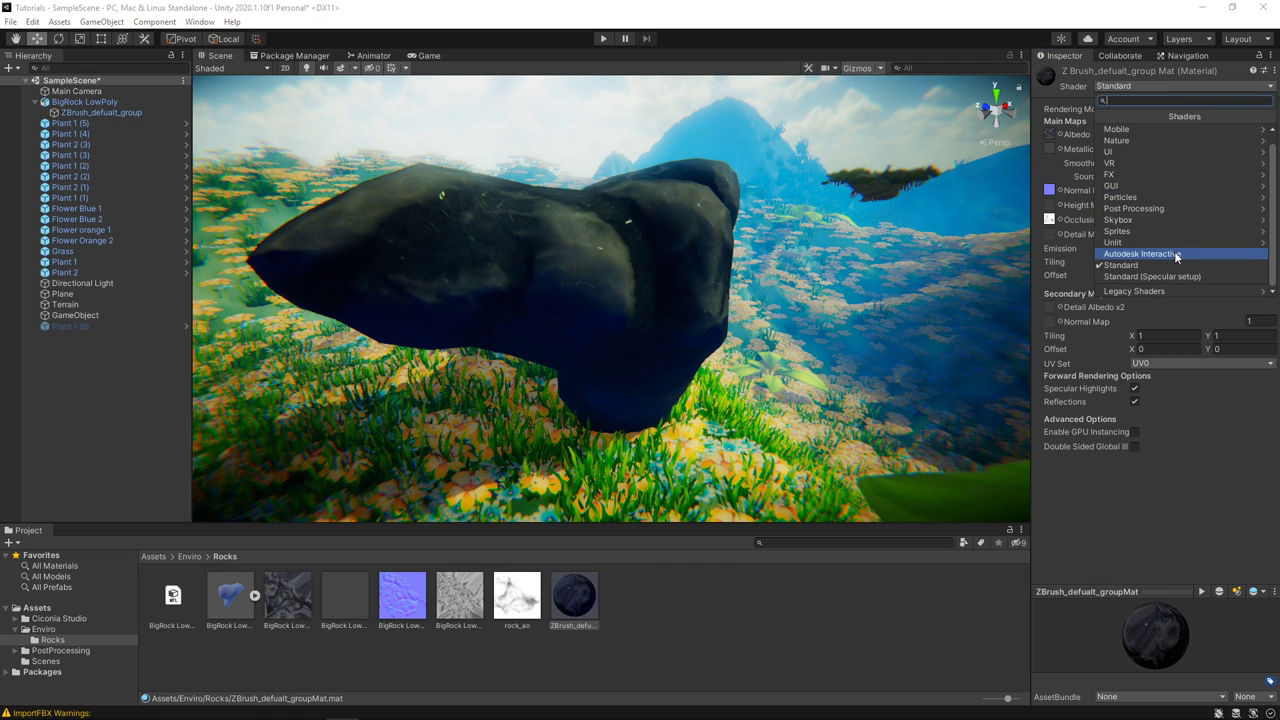
{"action": "left_click", "coordinate": [1176, 255]}
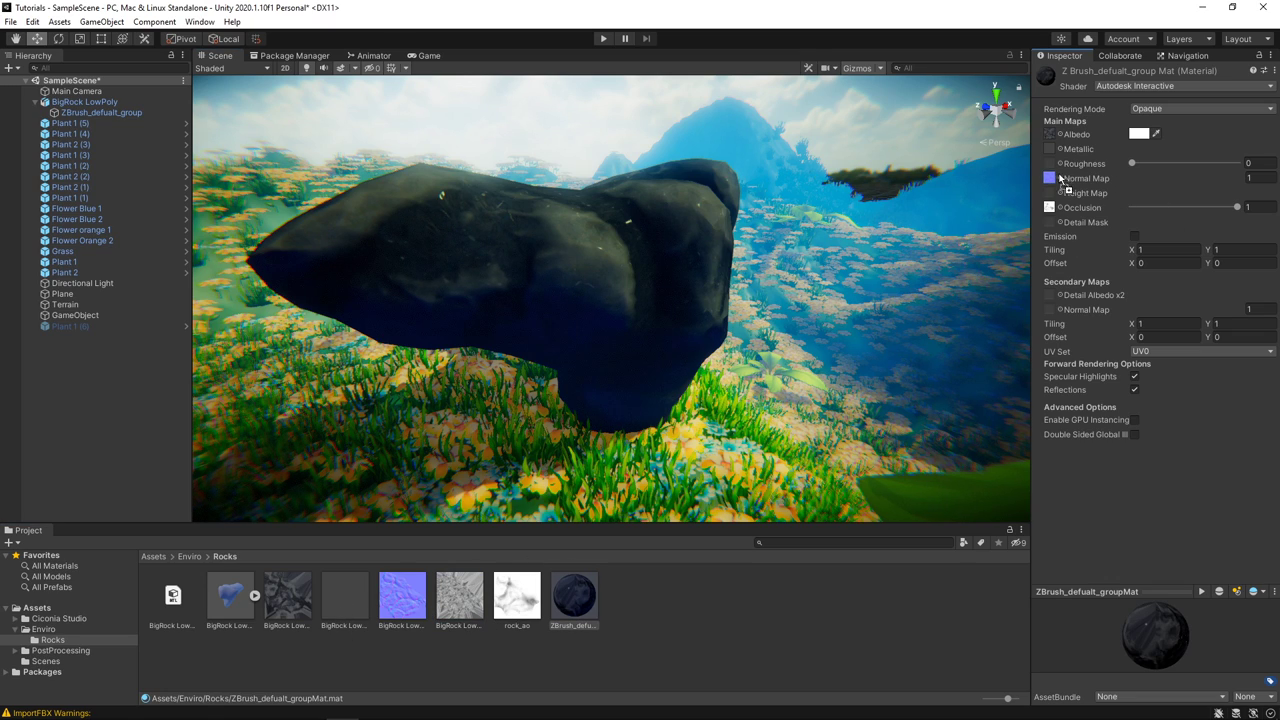
{"action": "left_click_drag", "start_coordinate": [1052, 172], "coordinate": [1050, 172]}
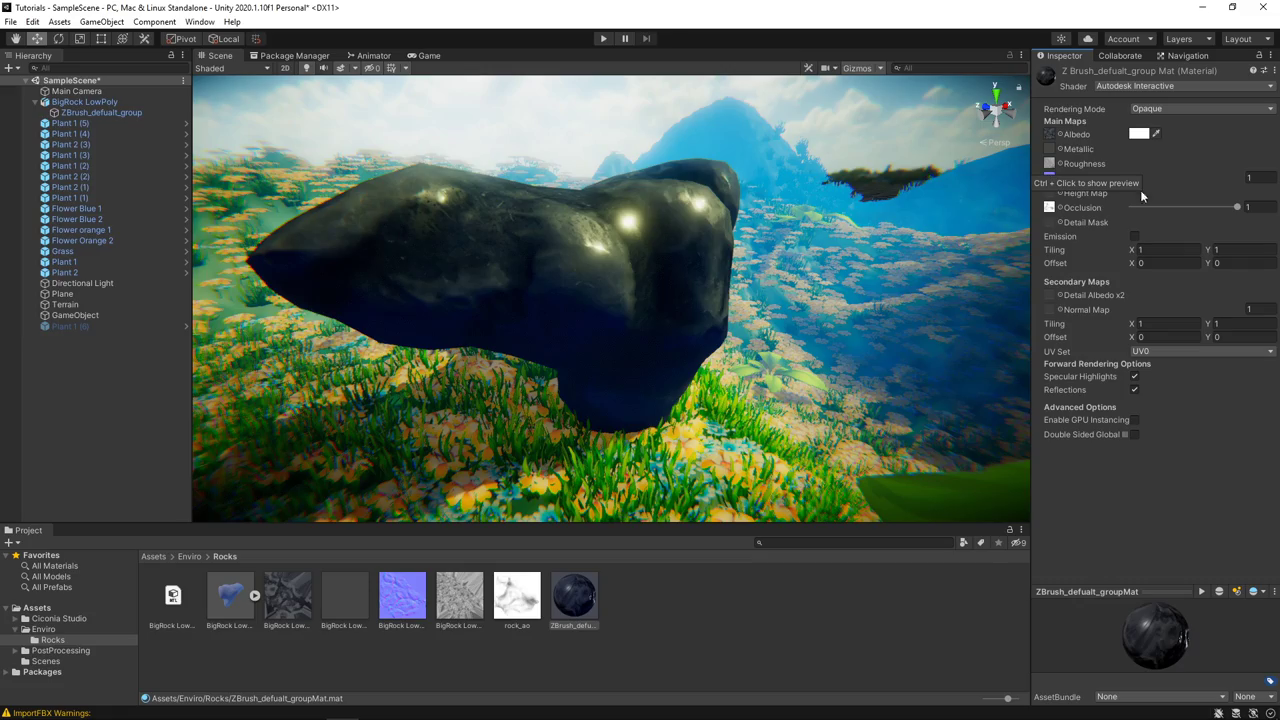
{"action": "mouse_move", "coordinate": [808, 258]}
{"action": "left_mouse_down", "text": "alt"}
{"action": "mouse_move", "coordinate": [637, 364]}
{"action": "mouse_move", "coordinate": [671, 305]}
{"action": "left_mouse_up", "text": "alt"}
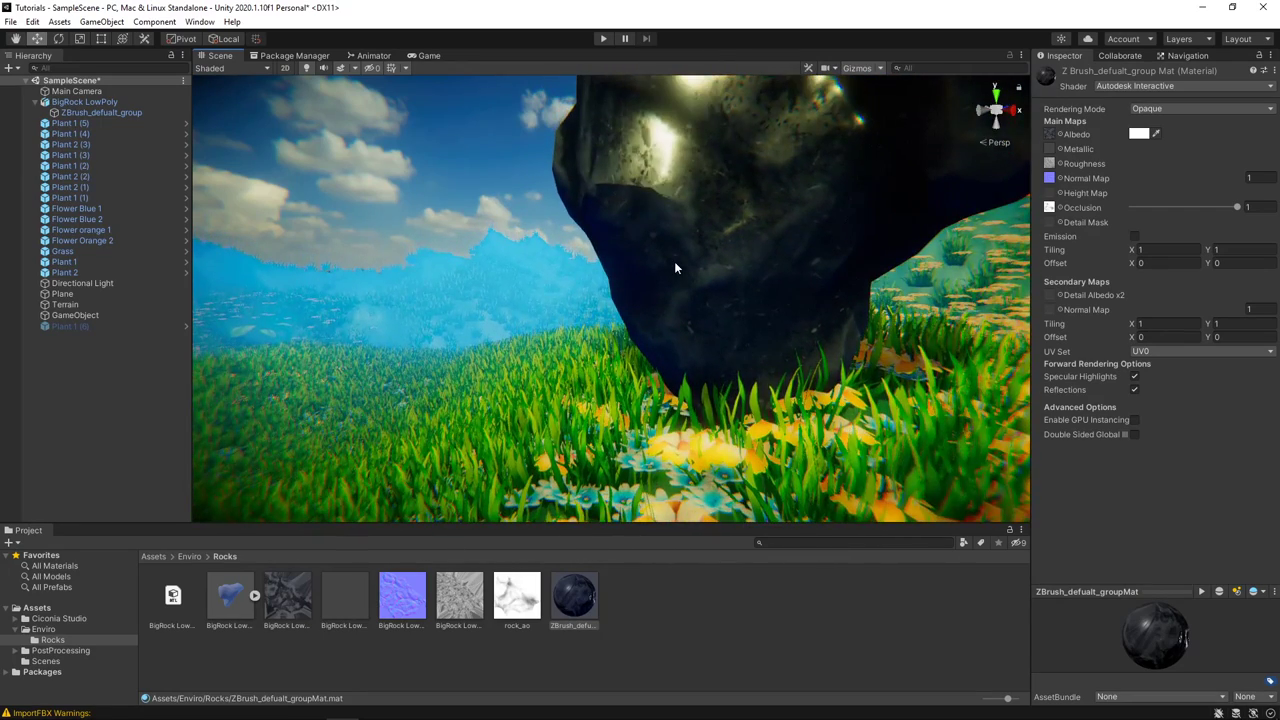
{"action": "left_click_drag", "start_coordinate": [671, 305], "coordinate": [1232, 84], "text": "alt"}
{"action": "left_click", "coordinate": [1233, 82]}
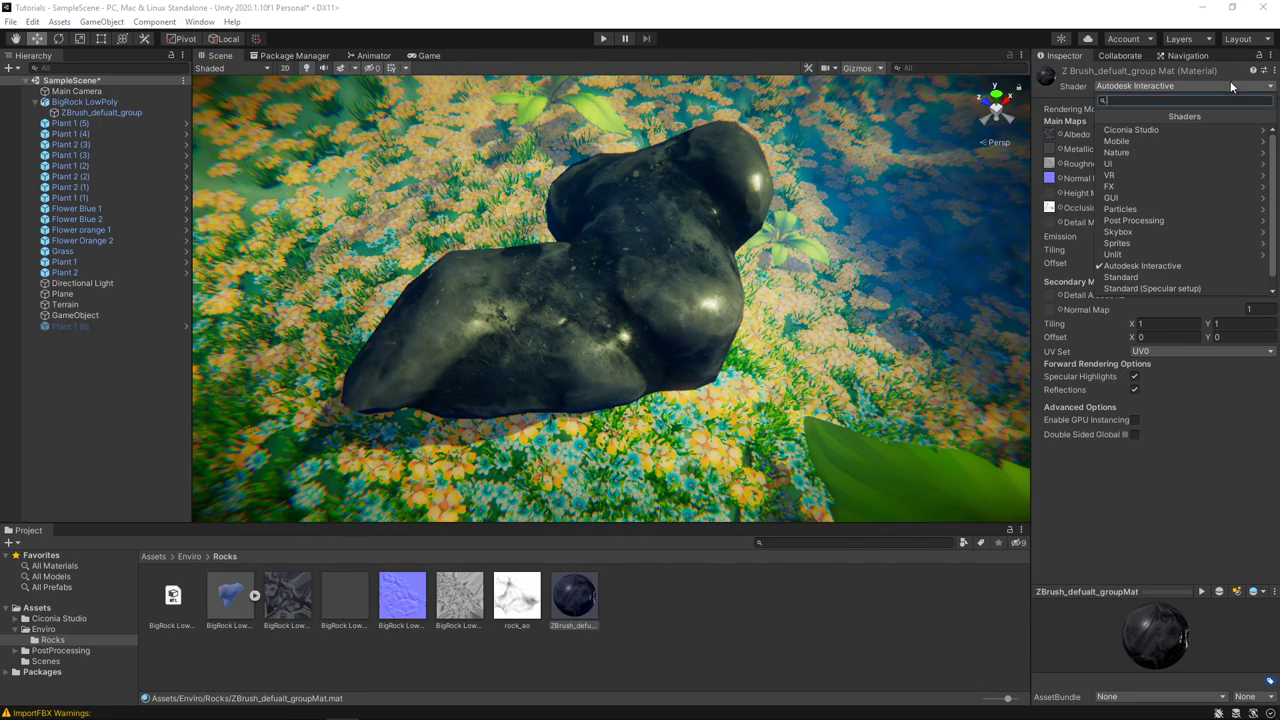
{"action": "left_click", "coordinate": [1178, 276]}
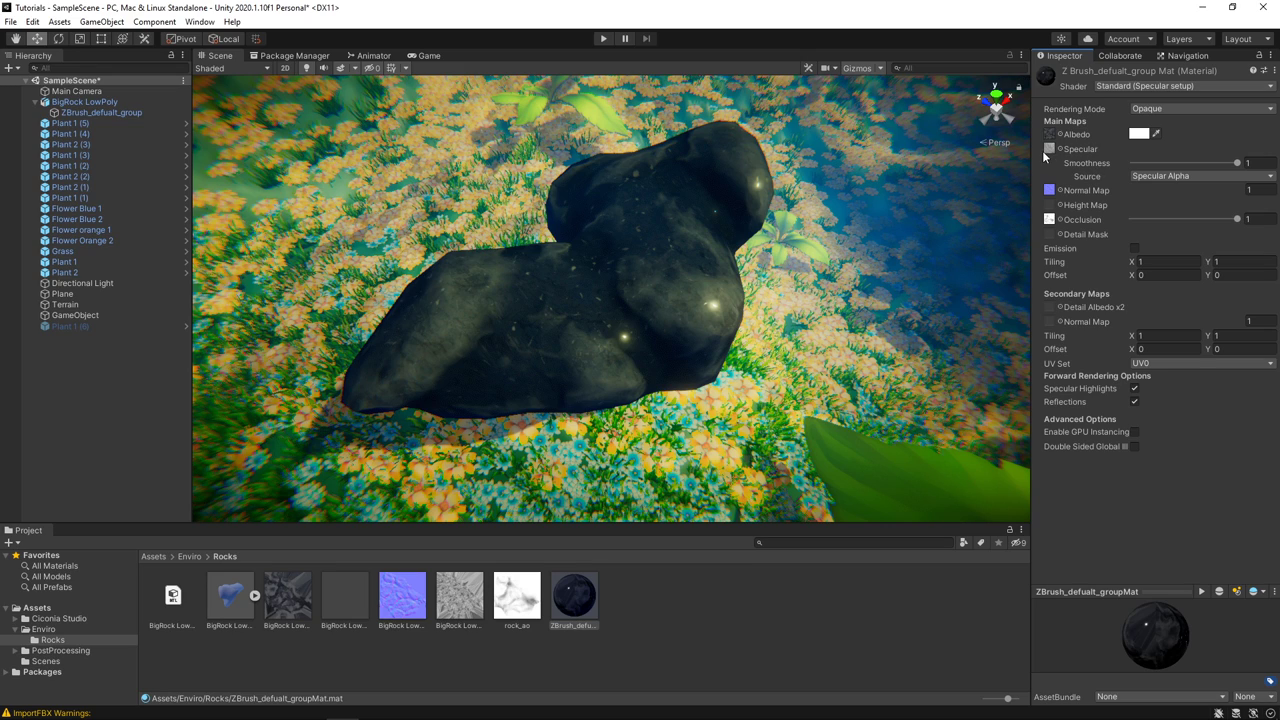
Drag Smoothness down to zero and back up to about 0.25 for a matte look
{"action": "left_click_drag", "start_coordinate": [812, 191], "coordinate": [1069, 149], "text": "alt"}
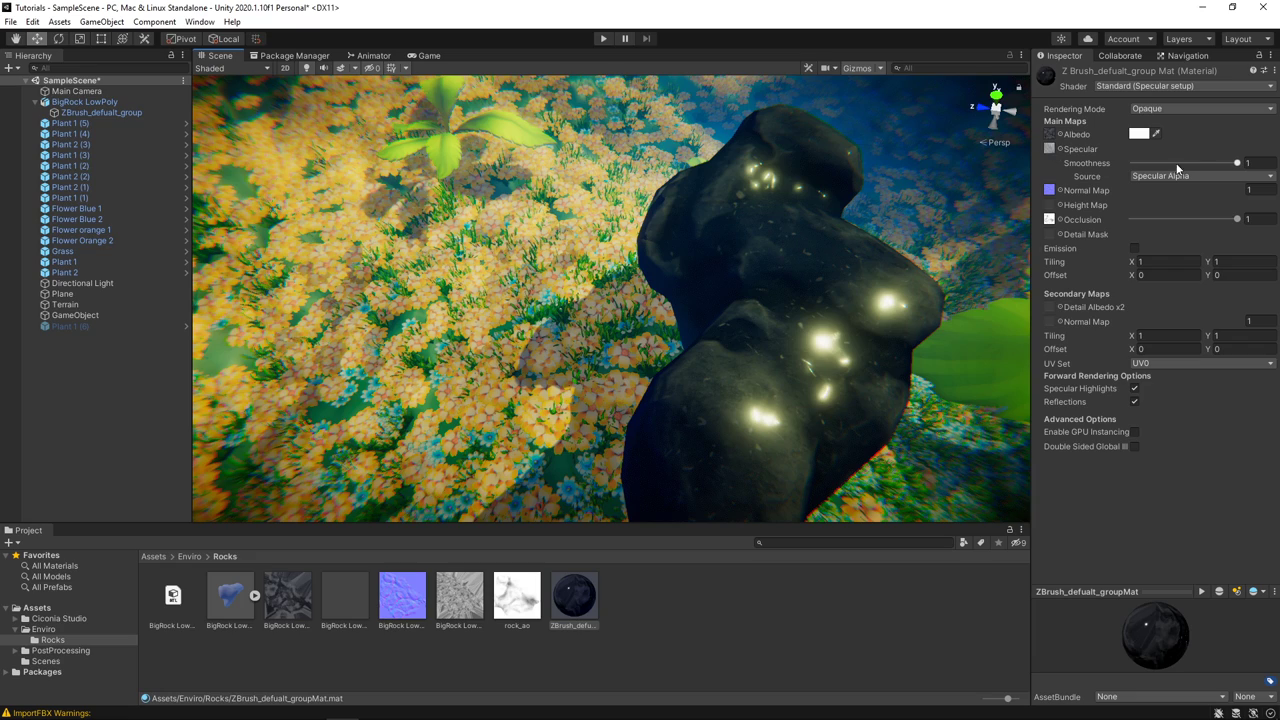
{"action": "left_click_drag", "start_coordinate": [1236, 164], "coordinate": [1148, 164]}
{"action": "left_click_drag", "start_coordinate": [859, 249], "coordinate": [843, 165], "text": "alt"}
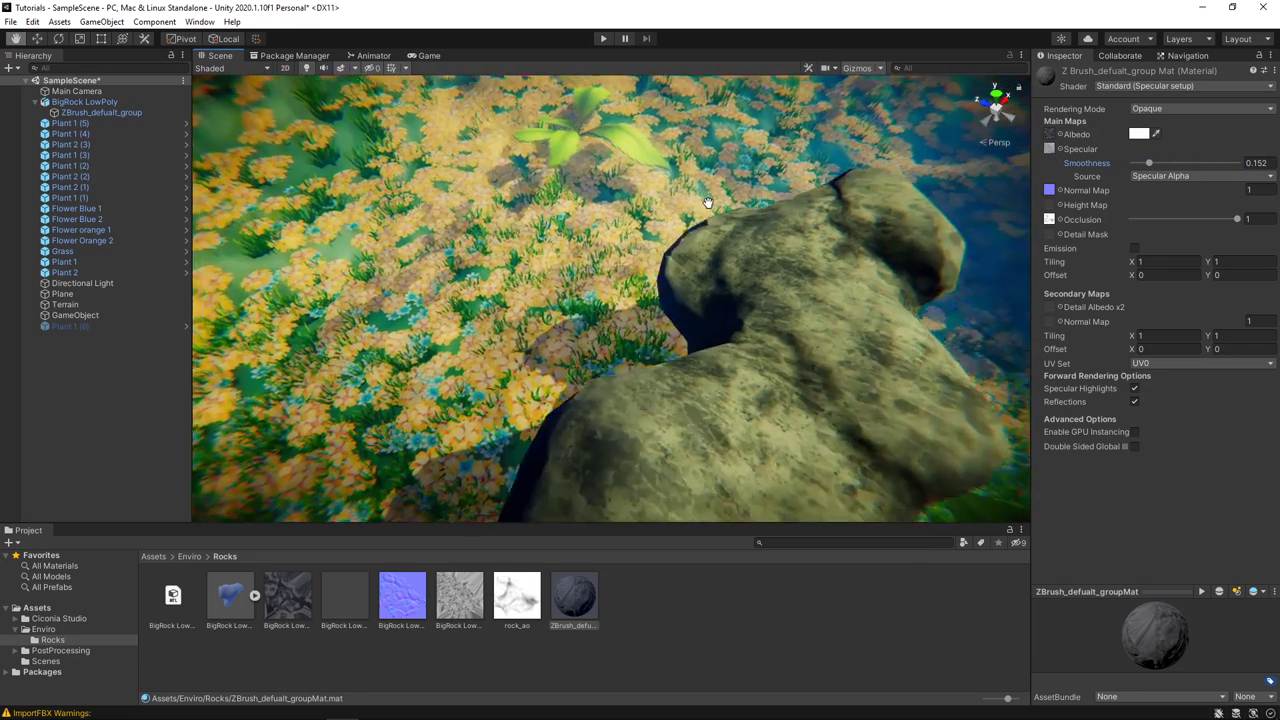
{"action": "mouse_move", "coordinate": [1150, 164]}
{"action": "left_mouse_down"}
{"action": "mouse_move", "coordinate": [1240, 164]}
{"action": "mouse_move", "coordinate": [1062, 160]}
{"action": "mouse_move", "coordinate": [1150, 164]}
{"action": "left_mouse_up"}
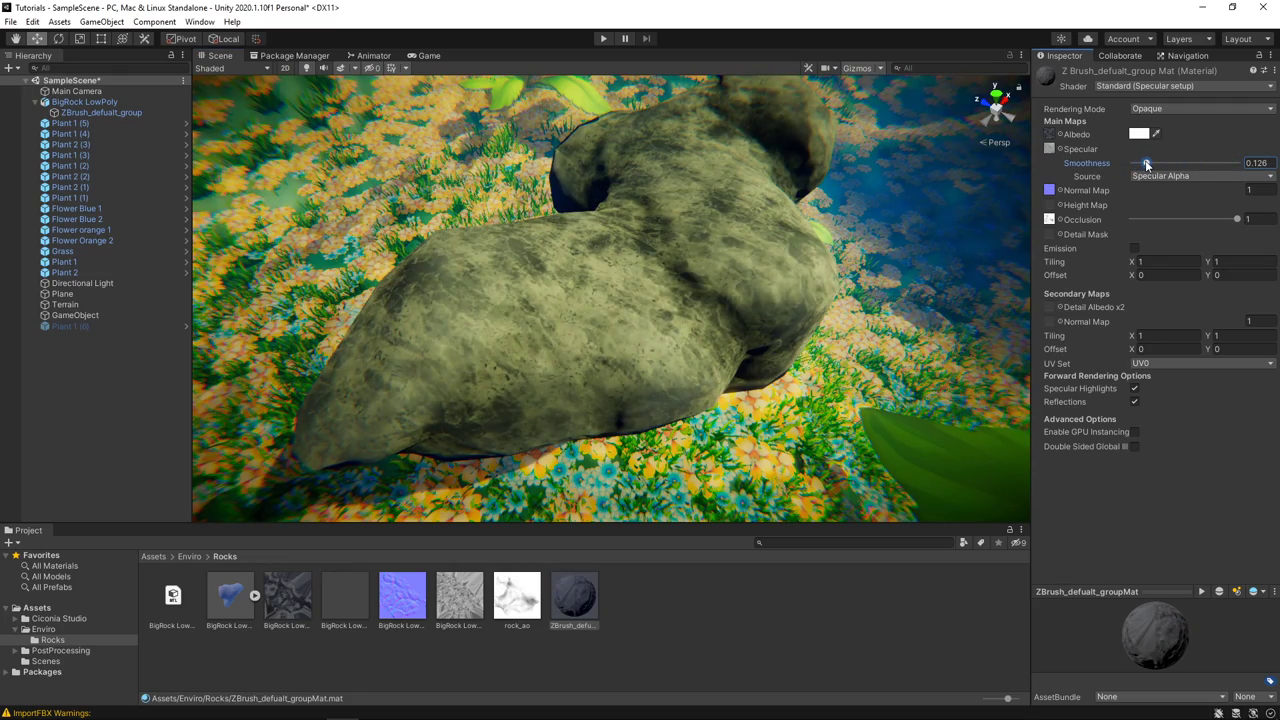
{"action": "mouse_move", "coordinate": [861, 208]}
{"action": "left_mouse_down", "text": "alt"}
{"action": "mouse_move", "coordinate": [621, 172]}
{"action": "mouse_move", "coordinate": [771, 224]}
{"action": "mouse_move", "coordinate": [680, 214]}
{"action": "mouse_move", "coordinate": [734, 186]}
{"action": "left_mouse_up", "text": "alt"}
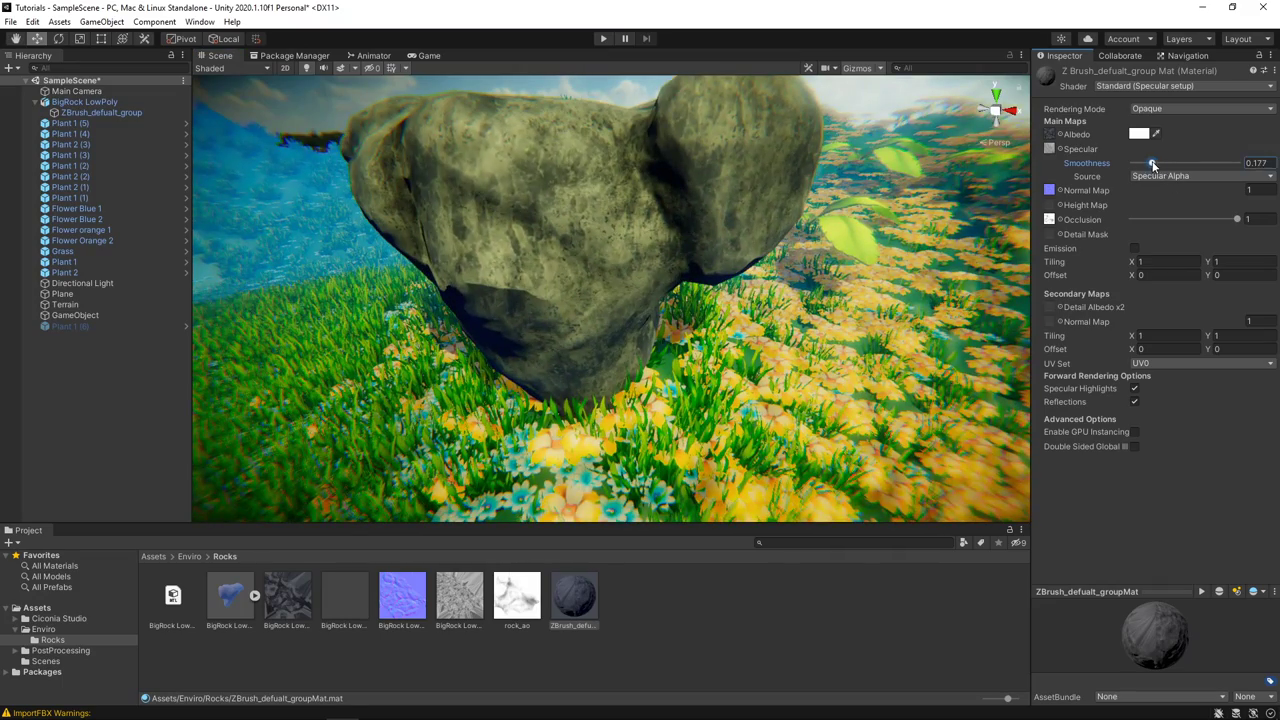
{"action": "left_click_drag", "start_coordinate": [1153, 165], "coordinate": [1159, 165]}
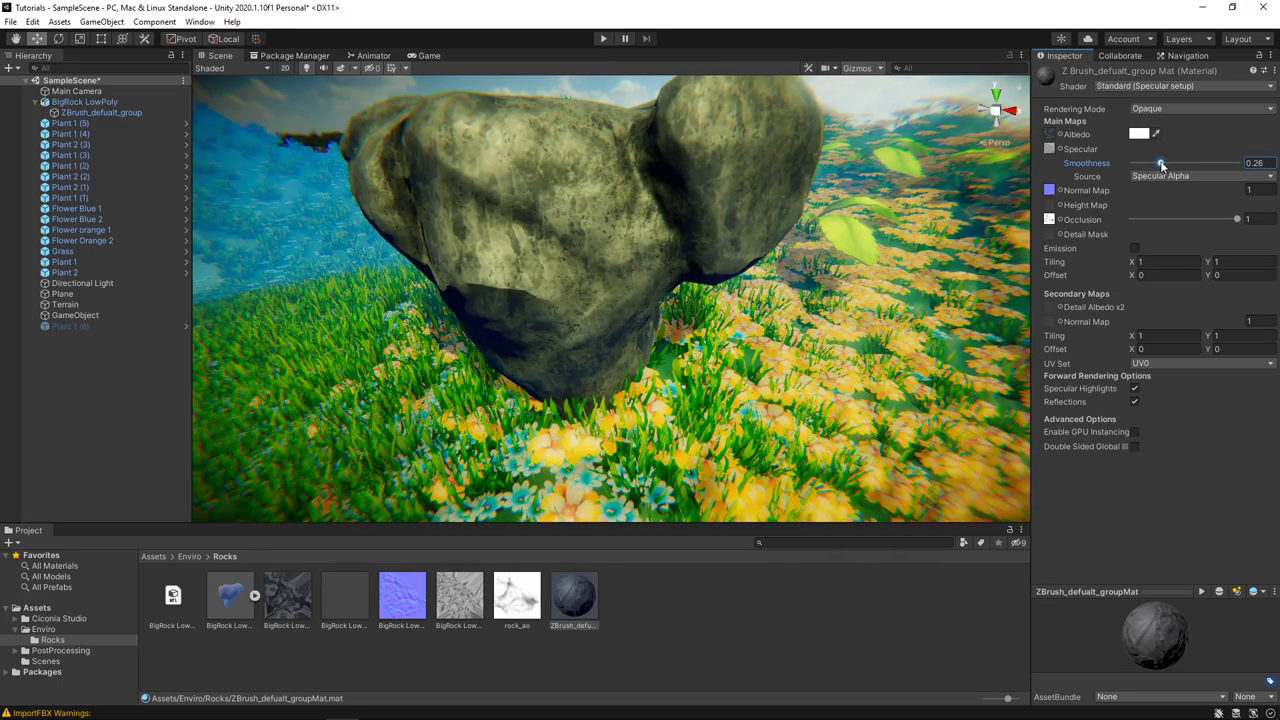
{"action": "mouse_move", "coordinate": [720, 230]}
{"action": "left_mouse_down", "text": "alt"}
{"action": "mouse_move", "coordinate": [789, 265]}
{"action": "mouse_move", "coordinate": [902, 236]}
{"action": "left_mouse_up", "text": "alt"}
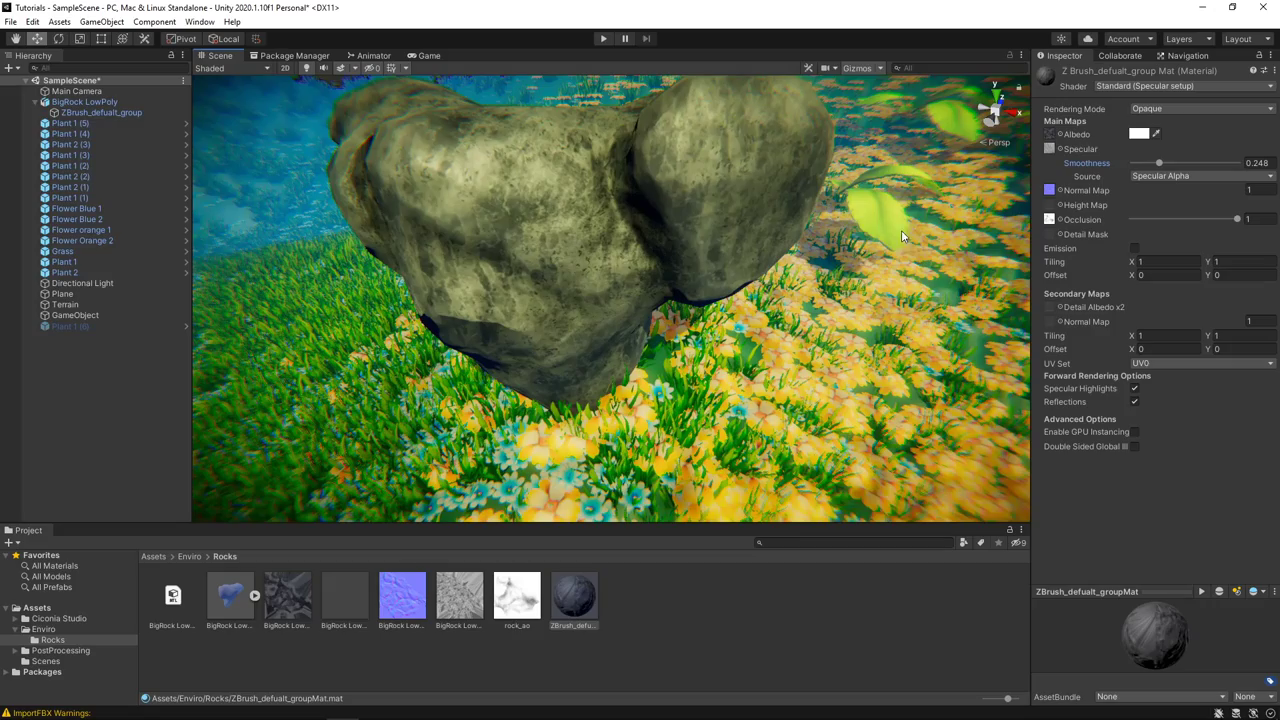
Select the big rock and frame the view around it
{"action": "left_click", "coordinate": [680, 281]}
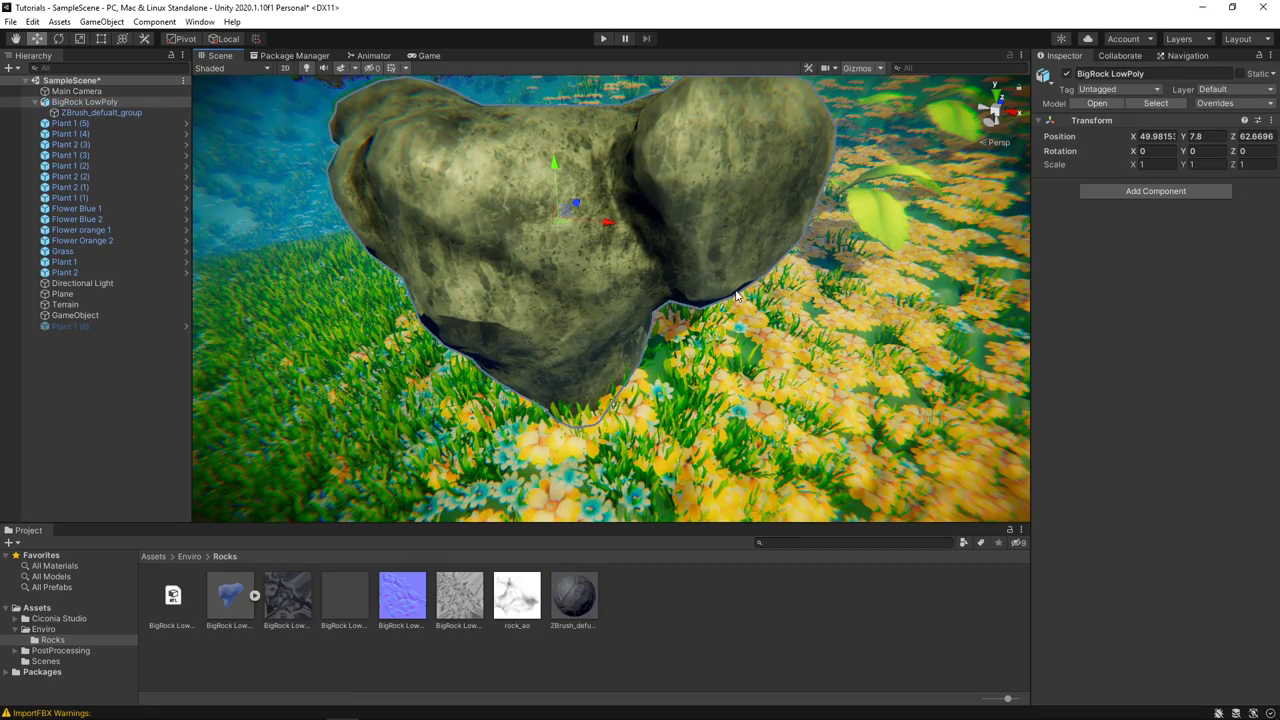
{"action": "mouse_move", "coordinate": [680, 281]}
{"action": "left_mouse_down", "text": "alt"}
{"action": "mouse_move", "coordinate": [808, 325]}
{"action": "mouse_move", "coordinate": [592, 280]}
{"action": "mouse_move", "coordinate": [774, 344]}
{"action": "left_mouse_up", "text": "alt"}
{"action": "key", "text": "e"}
{"action": "key", "text": "f"}
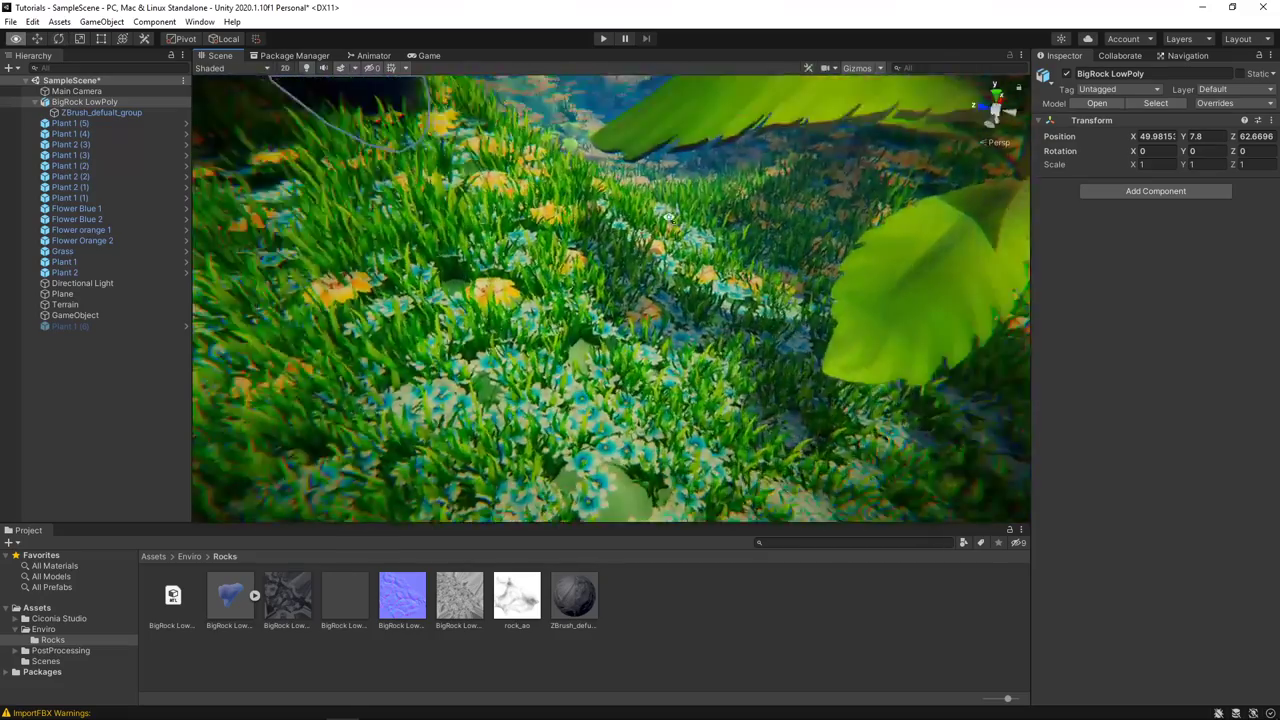
{"action": "mouse_move", "coordinate": [574, 142]}
{"action": "left_mouse_down", "text": "alt"}
{"action": "mouse_move", "coordinate": [608, 171]}
{"action": "mouse_move", "coordinate": [711, 191]}
{"action": "left_mouse_up", "text": "alt"}
{"action": "key", "text": "w"}
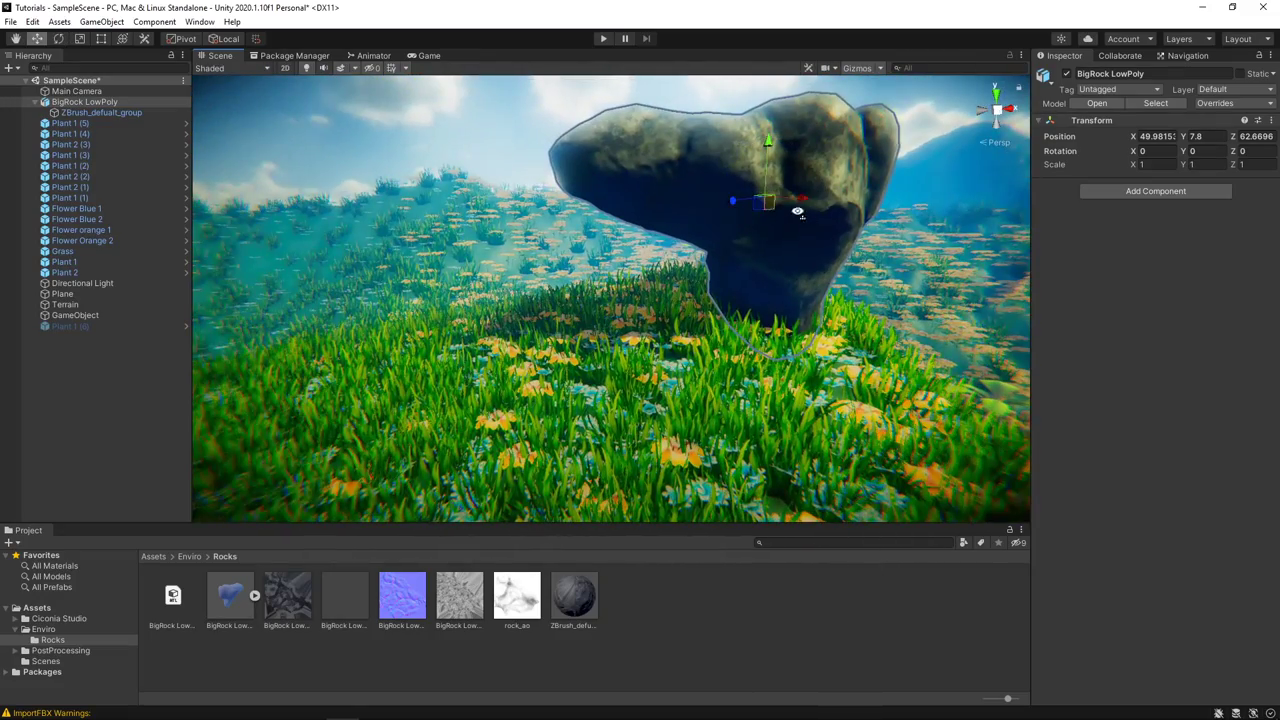
Duplicate the big rock, then rotate the copy and sink it into the meadow
{"action": "key", "text": "ctrl+d"}
{"action": "mouse_move", "coordinate": [797, 211]}
{"action": "left_mouse_down", "text": "alt"}
{"action": "mouse_move", "coordinate": [643, 200]}
{"action": "mouse_move", "coordinate": [910, 210]}
{"action": "left_mouse_up", "text": "alt"}
{"action": "mouse_move", "coordinate": [886, 167]}
{"action": "left_mouse_down"}
{"action": "mouse_move", "coordinate": [936, 322]}
{"action": "mouse_move", "coordinate": [954, 484]}
{"action": "left_mouse_up"}
{"action": "mouse_move", "coordinate": [908, 185]}
{"action": "left_mouse_down", "text": "alt"}
{"action": "mouse_move", "coordinate": [640, 277]}
{"action": "mouse_move", "coordinate": [651, 286]}
{"action": "mouse_move", "coordinate": [620, 280]}
{"action": "mouse_move", "coordinate": [713, 272]}
{"action": "left_mouse_up", "text": "alt"}
{"action": "key", "text": "w"}
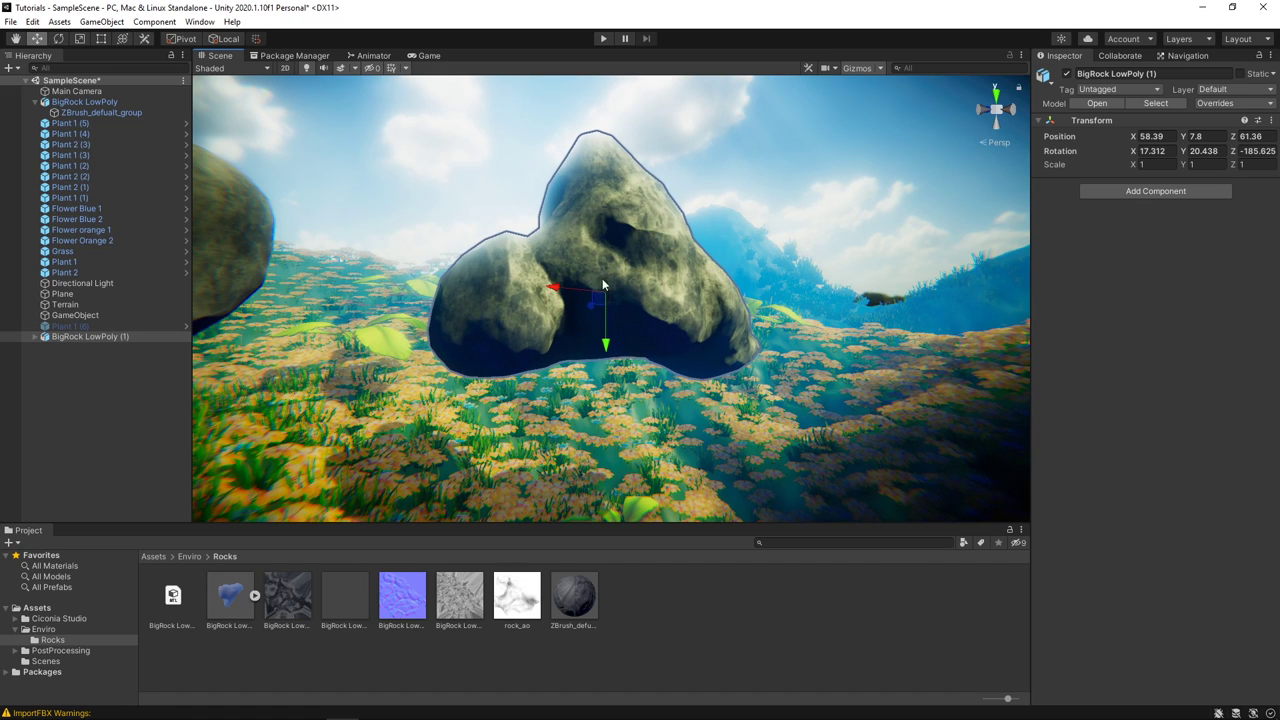
{"action": "mouse_move", "coordinate": [602, 278]}
{"action": "left_mouse_down"}
{"action": "mouse_move", "coordinate": [614, 490]}
{"action": "mouse_move", "coordinate": [657, 398]}
{"action": "left_mouse_up"}
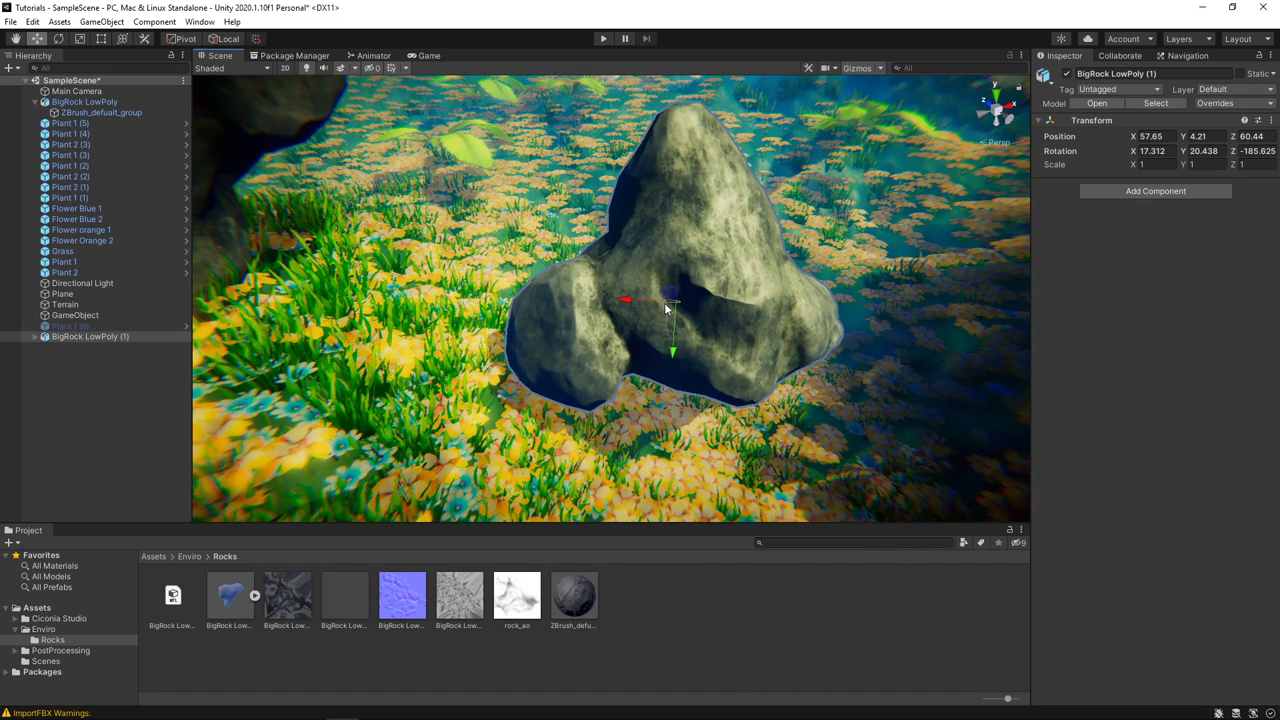
{"action": "mouse_move", "coordinate": [664, 302]}
{"action": "left_mouse_down"}
{"action": "mouse_move", "coordinate": [655, 258]}
{"action": "mouse_move", "coordinate": [752, 248]}
{"action": "mouse_move", "coordinate": [814, 263]}
{"action": "mouse_move", "coordinate": [600, 328]}
{"action": "left_mouse_up"}
{"action": "left_click_drag", "start_coordinate": [732, 263], "coordinate": [666, 314], "text": "alt"}
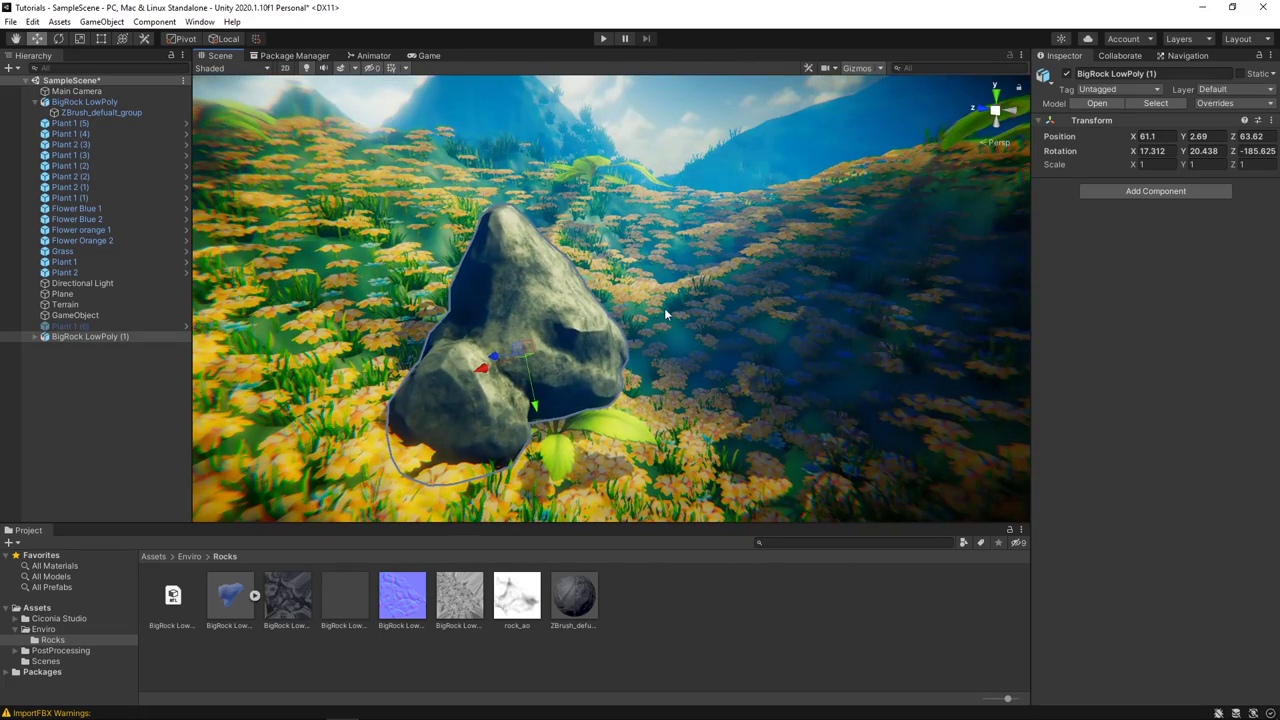
Make a second rock copy and move it toward the far slope
{"action": "key", "text": "ctrl+d"}
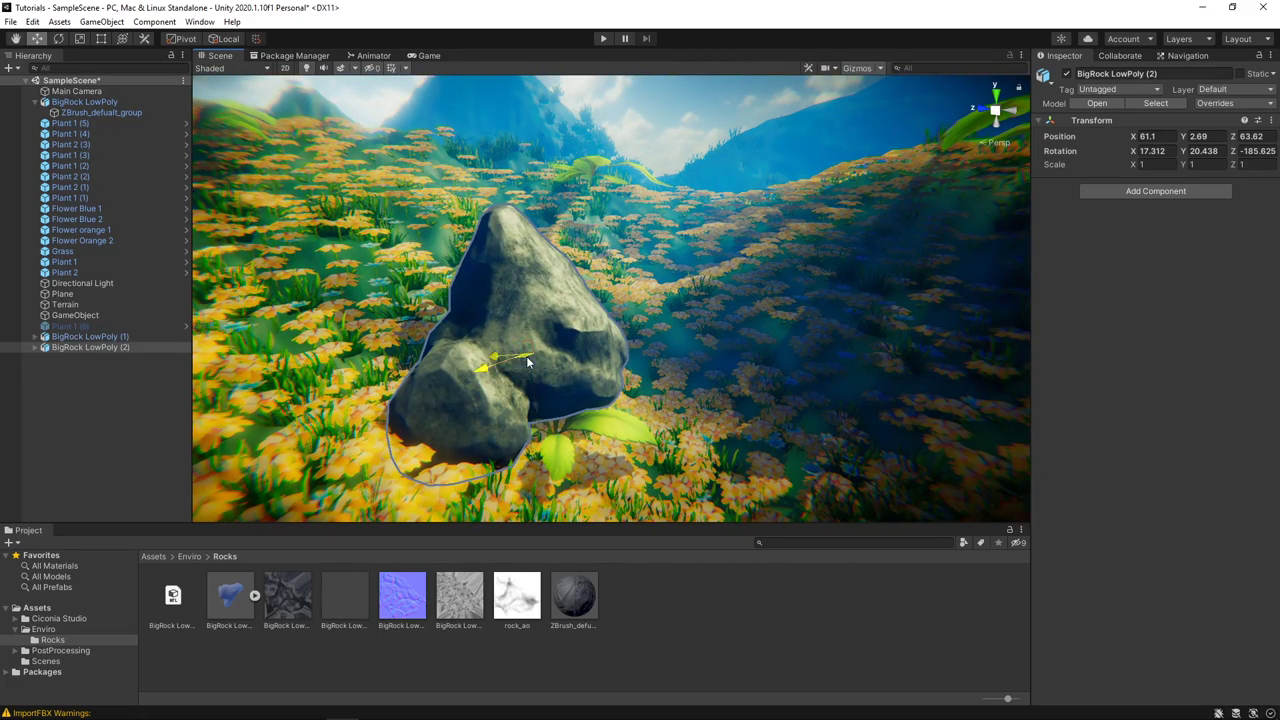
{"action": "key", "text": "e"}
{"action": "mouse_move", "coordinate": [528, 362]}
{"action": "left_mouse_down"}
{"action": "mouse_move", "coordinate": [700, 308]}
{"action": "mouse_move", "coordinate": [692, 255]}
{"action": "mouse_move", "coordinate": [720, 163]}
{"action": "left_mouse_up"}
{"action": "key", "text": "w"}
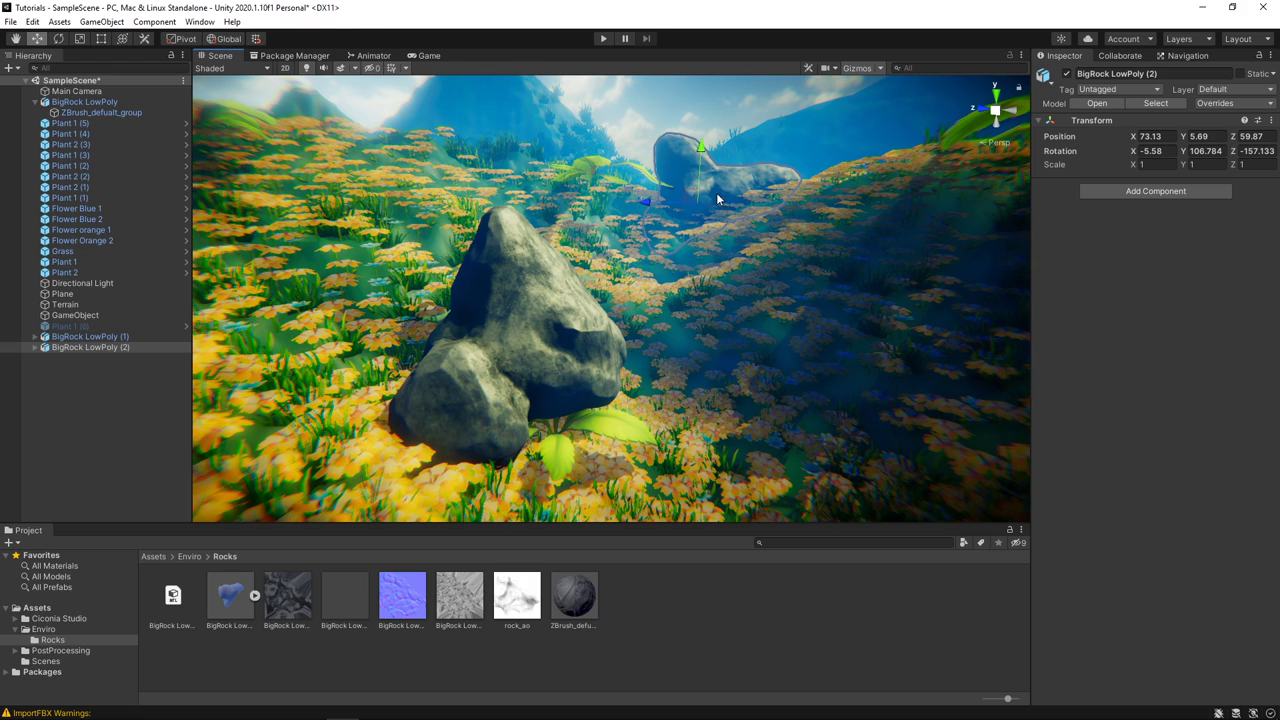
Make a third rock copy, place it near the plant and spin it around its vertical axis
{"action": "key", "text": "ctrl+d"}
{"action": "left_click_drag", "start_coordinate": [662, 201], "coordinate": [700, 196]}
{"action": "mouse_move", "coordinate": [700, 196]}
{"action": "left_mouse_down", "text": "alt"}
{"action": "mouse_move", "coordinate": [902, 218]}
{"action": "mouse_move", "coordinate": [610, 192]}
{"action": "left_mouse_up", "text": "alt"}
{"action": "mouse_move", "coordinate": [417, 202]}
{"action": "left_mouse_down"}
{"action": "mouse_move", "coordinate": [655, 252]}
{"action": "mouse_move", "coordinate": [698, 158]}
{"action": "mouse_move", "coordinate": [781, 287]}
{"action": "mouse_move", "coordinate": [602, 240]}
{"action": "mouse_move", "coordinate": [693, 267]}
{"action": "left_mouse_up"}
{"action": "key", "text": "e"}
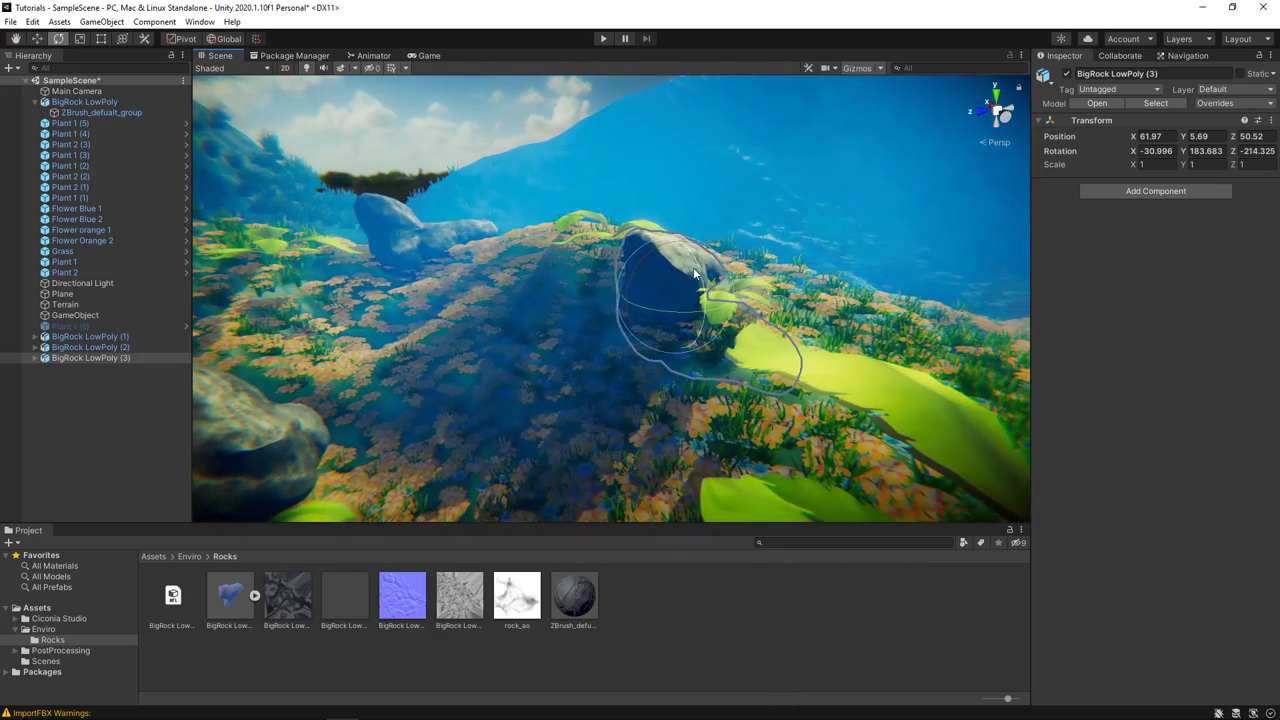
{"action": "mouse_move", "coordinate": [693, 313]}
{"action": "left_mouse_down"}
{"action": "mouse_move", "coordinate": [591, 301]}
{"action": "mouse_move", "coordinate": [621, 304]}
{"action": "mouse_move", "coordinate": [751, 388]}
{"action": "left_mouse_up"}
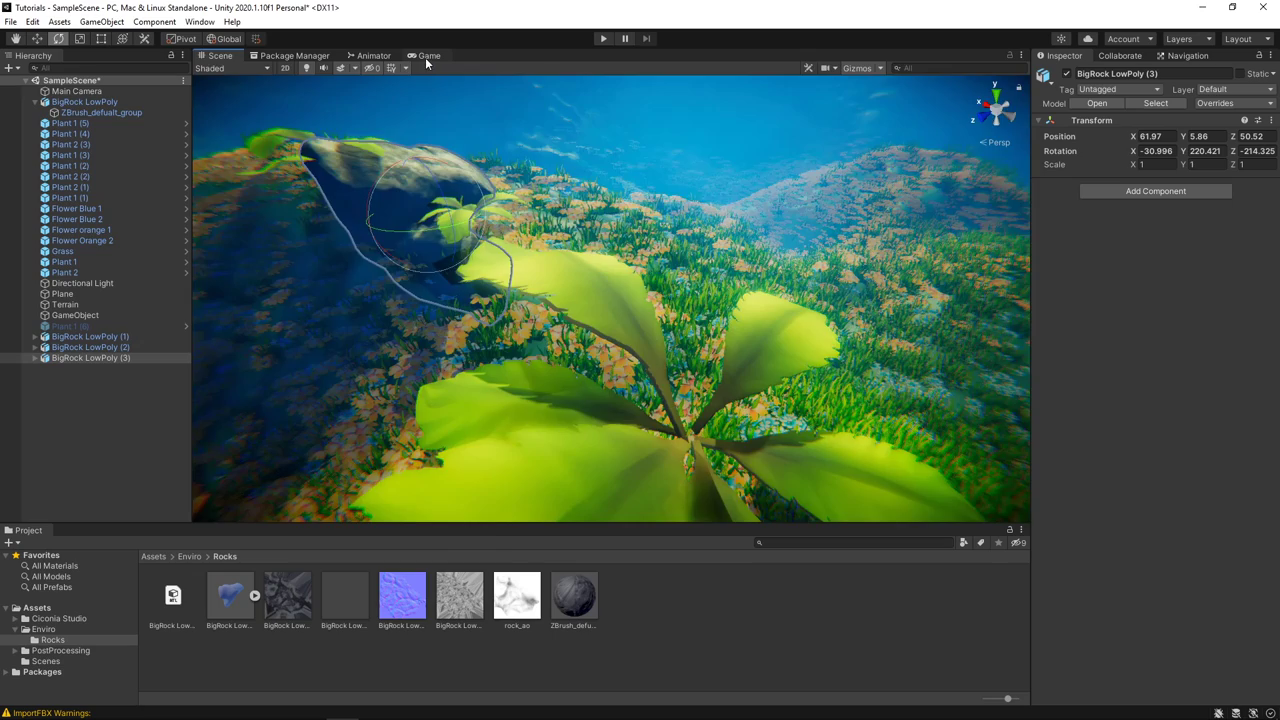
Preview the Game camera render, then return to the Scene view and orbit around the rock
{"action": "left_click", "coordinate": [429, 56]}
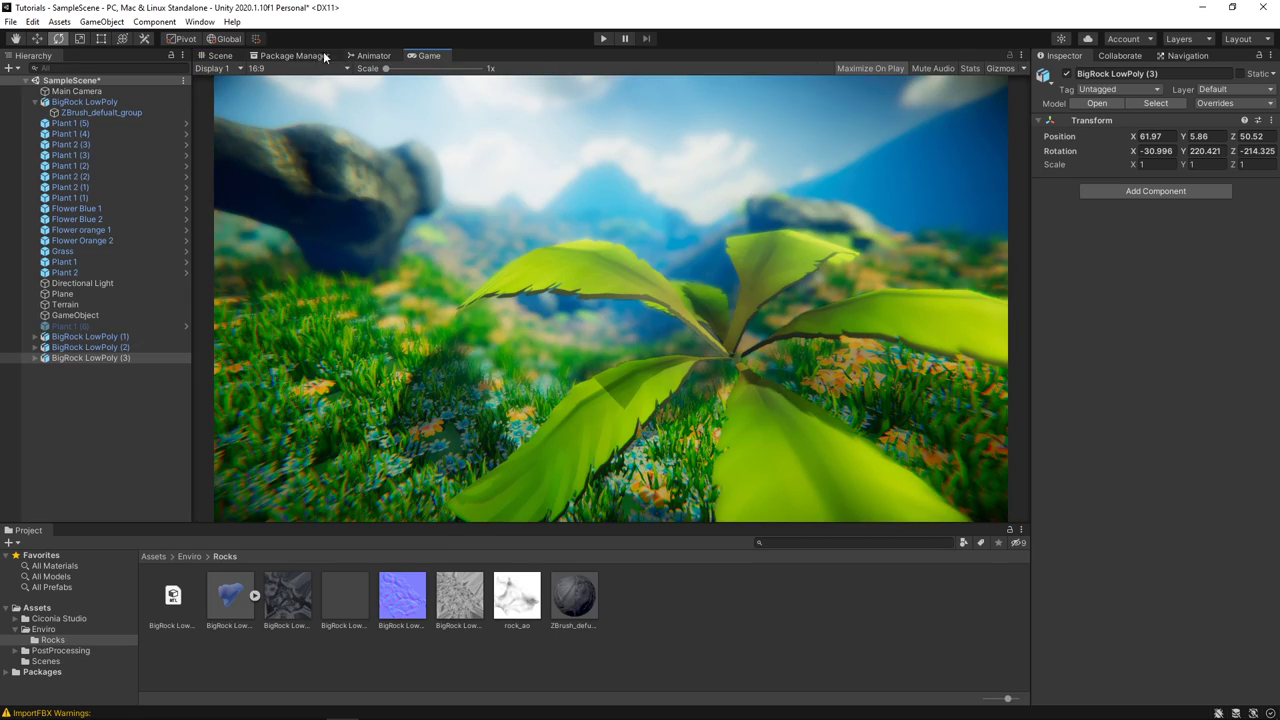
{"action": "left_click", "coordinate": [219, 55]}
{"action": "left_click_drag", "start_coordinate": [746, 264], "coordinate": [636, 157], "text": "alt"}
{"action": "left_click", "coordinate": [636, 157]}
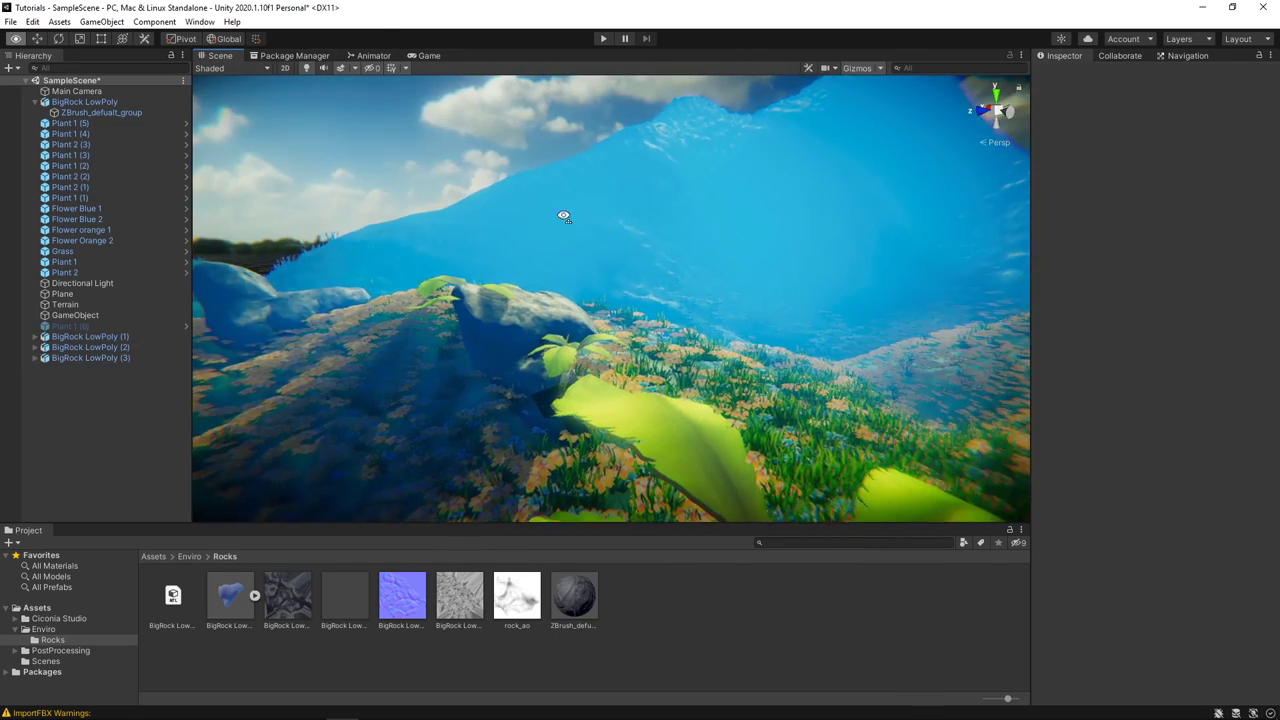
{"action": "mouse_move", "coordinate": [563, 214]}
{"action": "left_mouse_down", "text": "alt"}
{"action": "mouse_move", "coordinate": [311, 214]}
{"action": "mouse_move", "coordinate": [507, 413]}
{"action": "left_mouse_up", "text": "alt"}
{"action": "mouse_move", "coordinate": [508, 268]}
{"action": "left_mouse_down", "text": "alt"}
{"action": "mouse_move", "coordinate": [600, 278]}
{"action": "mouse_move", "coordinate": [574, 266]}
{"action": "mouse_move", "coordinate": [727, 236]}
{"action": "mouse_move", "coordinate": [628, 255]}
{"action": "mouse_move", "coordinate": [743, 266]}
{"action": "mouse_move", "coordinate": [587, 299]}
{"action": "mouse_move", "coordinate": [670, 475]}
{"action": "left_mouse_up", "text": "alt"}
Rotate BigRock LowPoly (3) so it sits naturally beside the plant
{"action": "left_click", "coordinate": [619, 283]}
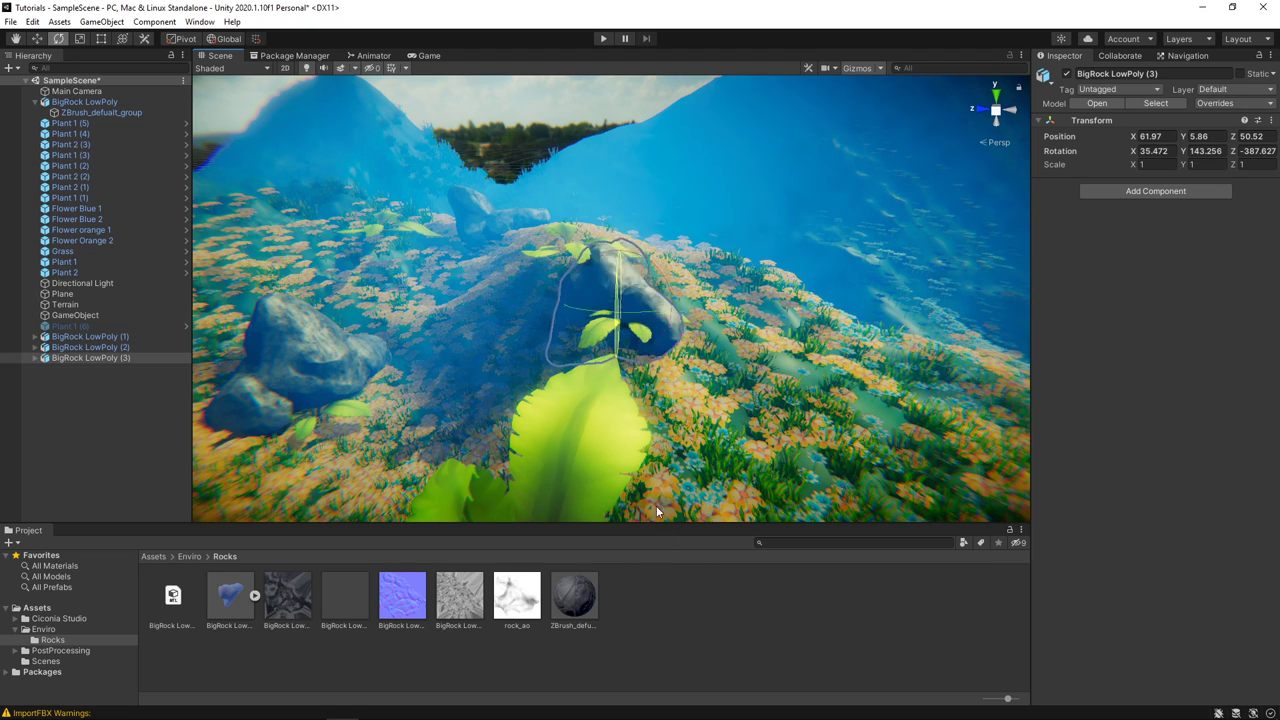
{"action": "mouse_move", "coordinate": [649, 322]}
{"action": "left_mouse_down"}
{"action": "mouse_move", "coordinate": [525, 344]}
{"action": "mouse_move", "coordinate": [619, 353]}
{"action": "mouse_move", "coordinate": [582, 336]}
{"action": "left_mouse_up"}
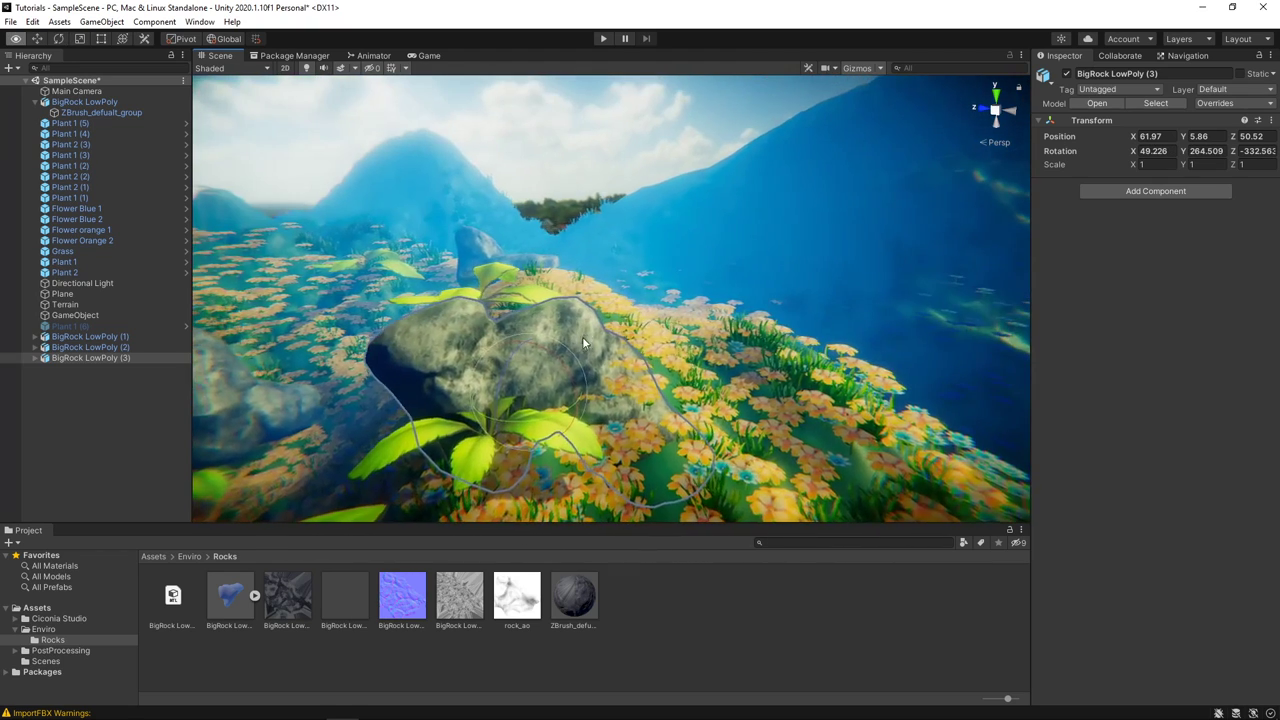
{"action": "left_click", "coordinate": [595, 160]}
{"action": "left_click_drag", "start_coordinate": [595, 160], "coordinate": [543, 277], "text": "alt"}
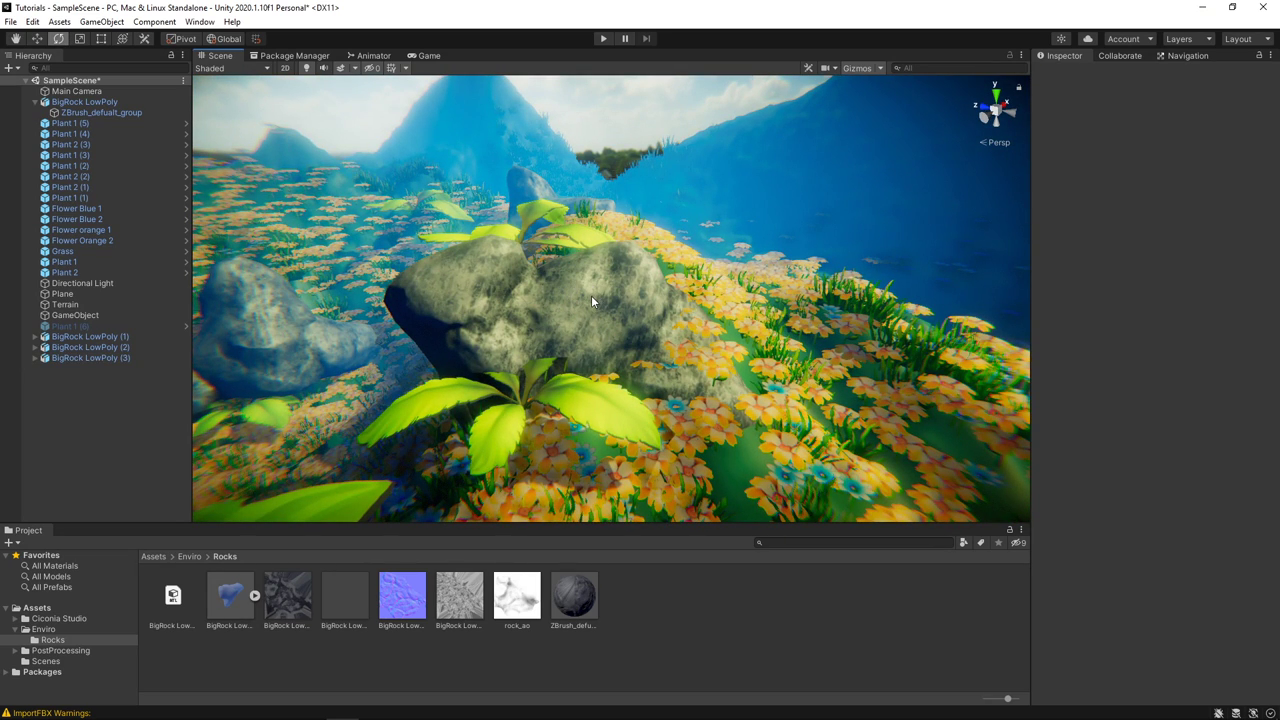
{"action": "left_click", "coordinate": [587, 306]}
{"action": "mouse_move", "coordinate": [583, 312]}
{"action": "left_mouse_down"}
{"action": "mouse_move", "coordinate": [585, 390]}
{"action": "mouse_move", "coordinate": [600, 260]}
{"action": "mouse_move", "coordinate": [569, 409]}
{"action": "mouse_move", "coordinate": [587, 444]}
{"action": "mouse_move", "coordinate": [535, 310]}
{"action": "mouse_move", "coordinate": [528, 342]}
{"action": "mouse_move", "coordinate": [560, 223]}
{"action": "mouse_move", "coordinate": [433, 310]}
{"action": "mouse_move", "coordinate": [434, 197]}
{"action": "left_mouse_up"}
Rotate BigRock LowPoly (1), reselect the original big rock and pan to open grass
{"action": "left_click", "coordinate": [600, 260]}
{"action": "left_click", "coordinate": [535, 310]}
{"action": "left_click", "coordinate": [560, 223]}
{"action": "left_click", "coordinate": [433, 310]}
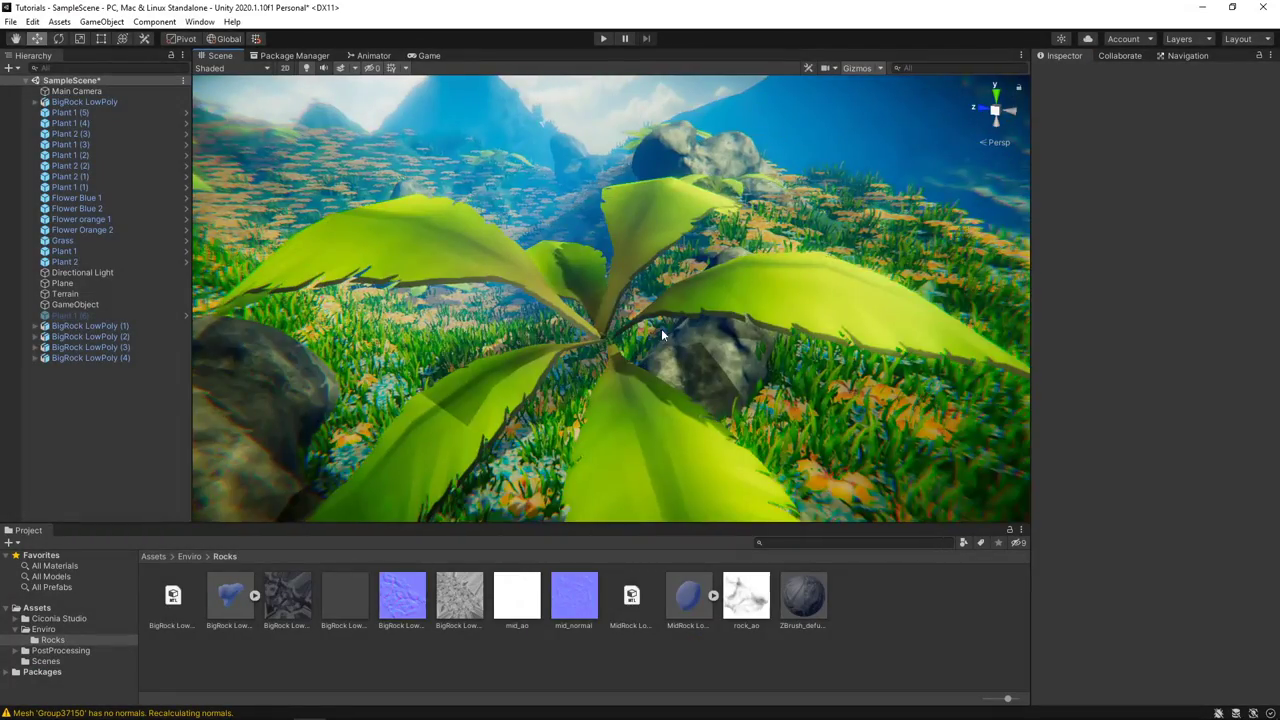
{"action": "mouse_move", "coordinate": [661, 330]}
{"action": "left_mouse_down", "text": "alt"}
{"action": "mouse_move", "coordinate": [636, 361]}
{"action": "mouse_move", "coordinate": [695, 348]}
{"action": "mouse_move", "coordinate": [789, 371]}
{"action": "mouse_move", "coordinate": [717, 287]}
{"action": "mouse_move", "coordinate": [723, 334]}
{"action": "mouse_move", "coordinate": [805, 305]}
{"action": "mouse_move", "coordinate": [690, 307]}
{"action": "left_mouse_up", "text": "alt"}
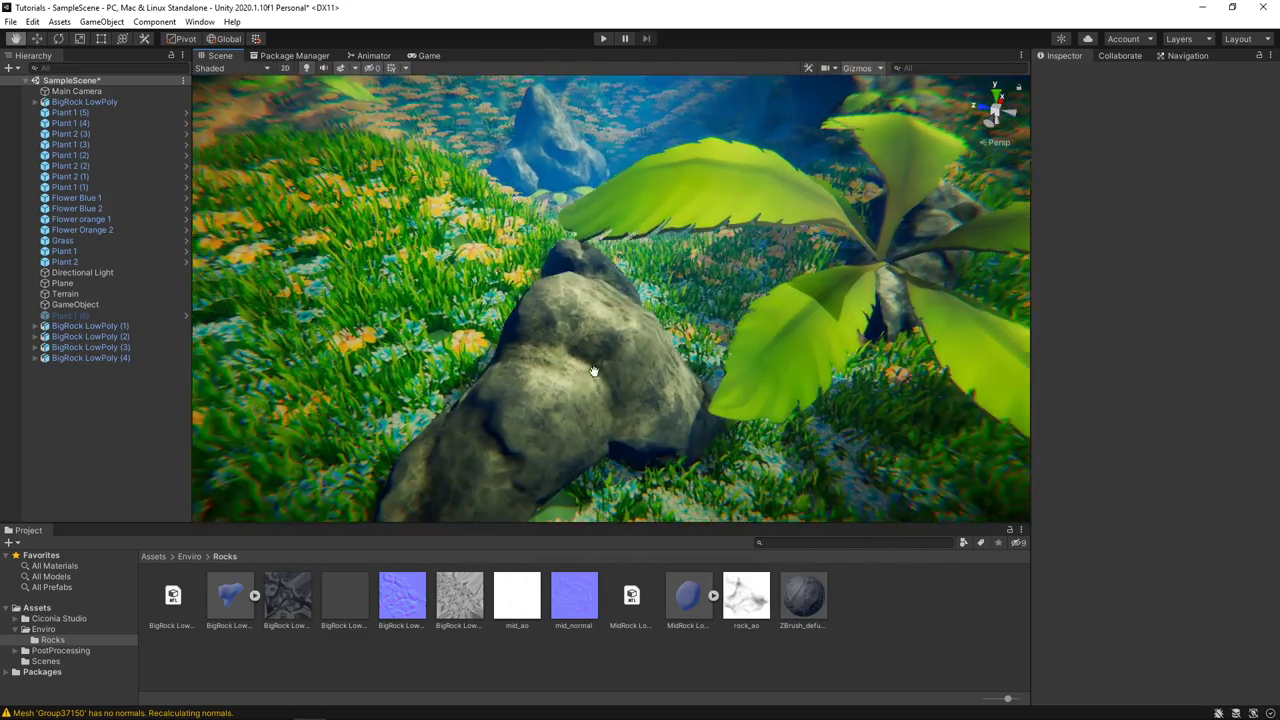
{"action": "mouse_move", "coordinate": [764, 463]}
{"action": "left_mouse_down", "text": "alt"}
{"action": "mouse_move", "coordinate": [543, 334]}
{"action": "mouse_move", "coordinate": [587, 338]}
{"action": "left_mouse_up", "text": "alt"}
{"action": "middle_click_drag", "start_coordinate": [587, 338], "coordinate": [709, 578]}
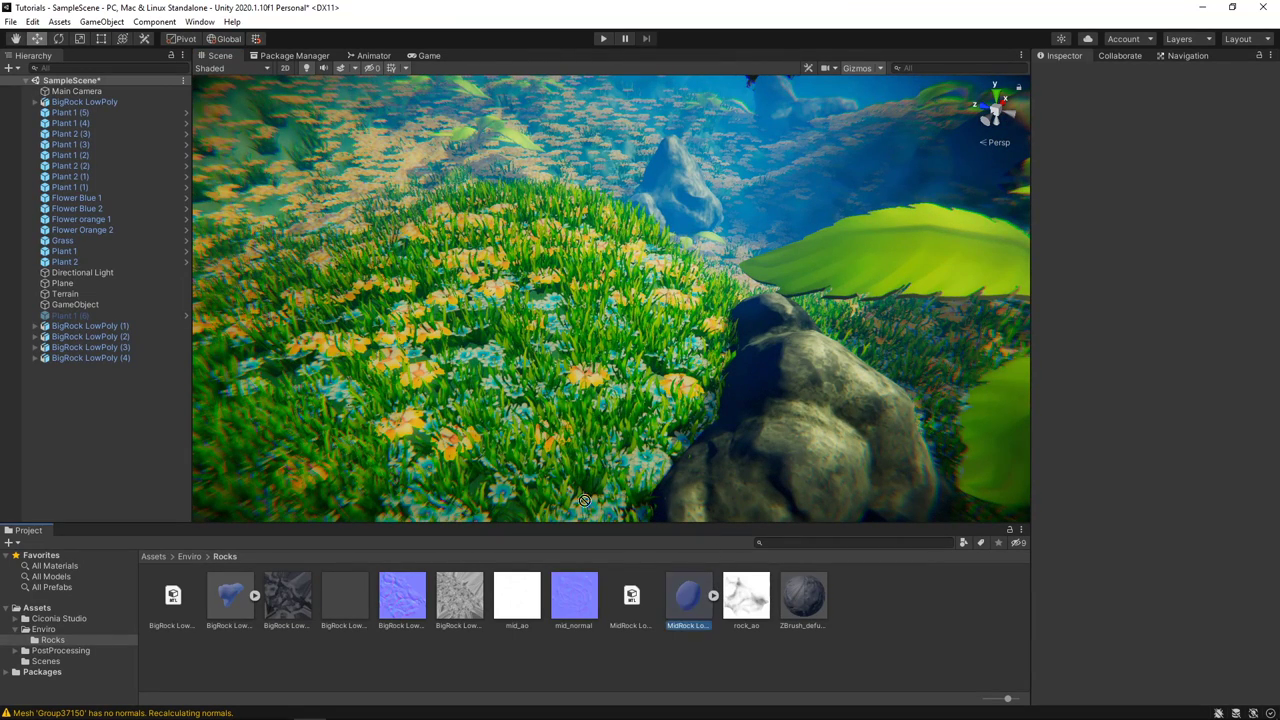
Place MidRock LowPoly on the grass near X 46.43, Y 4.11, Z 63.81 and inspect it in Substance Painter
{"action": "left_click_drag", "start_coordinate": [585, 500], "coordinate": [457, 330]}
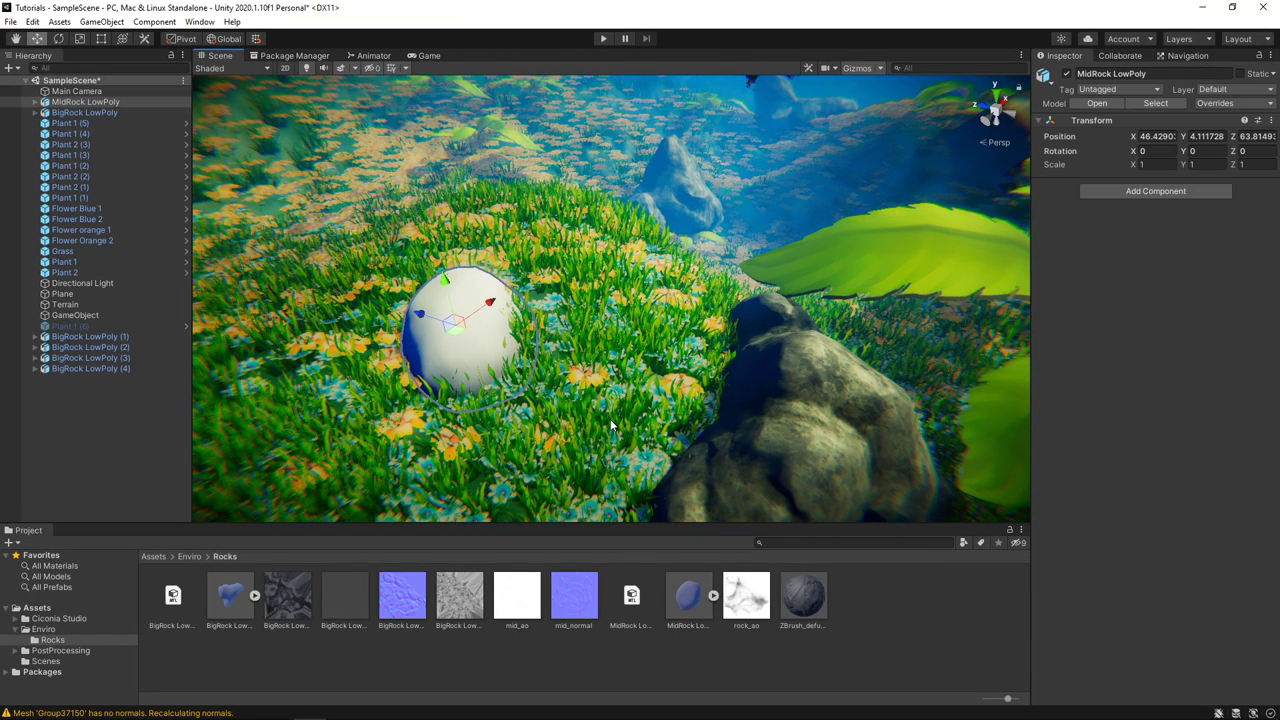
{"action": "key", "text": "alt+Tab"}
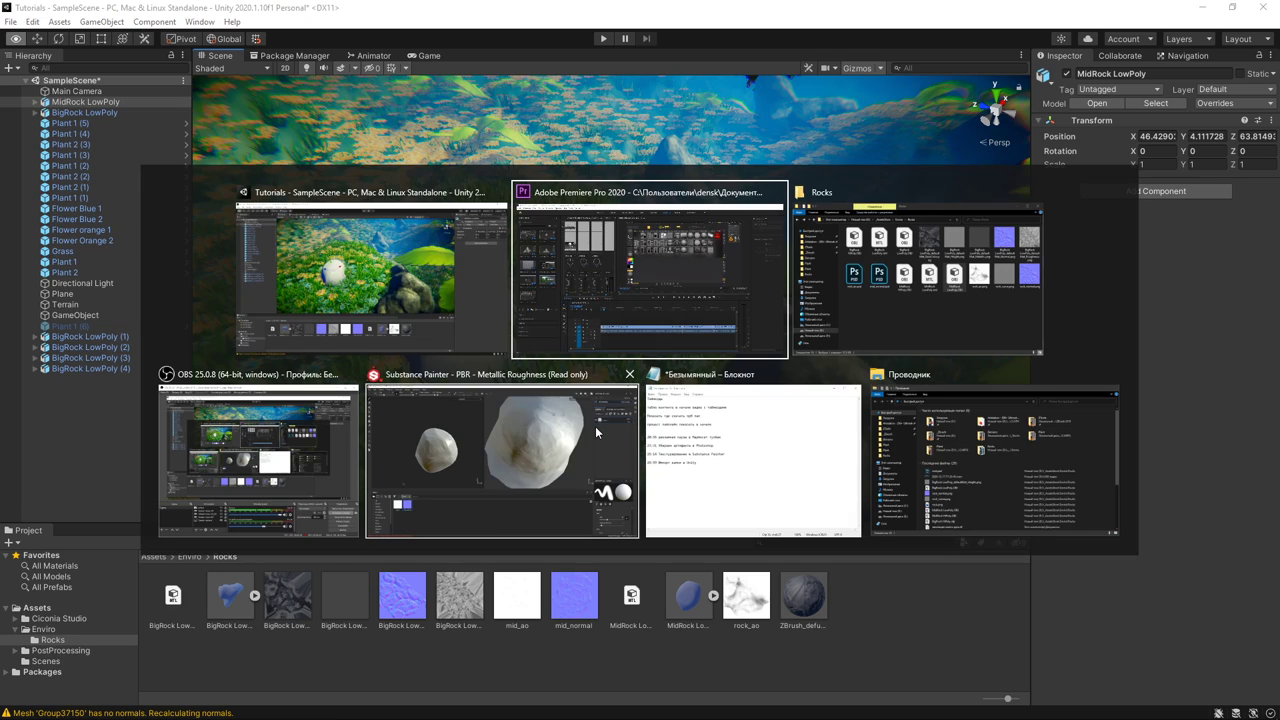
{"action": "left_click", "coordinate": [598, 426]}
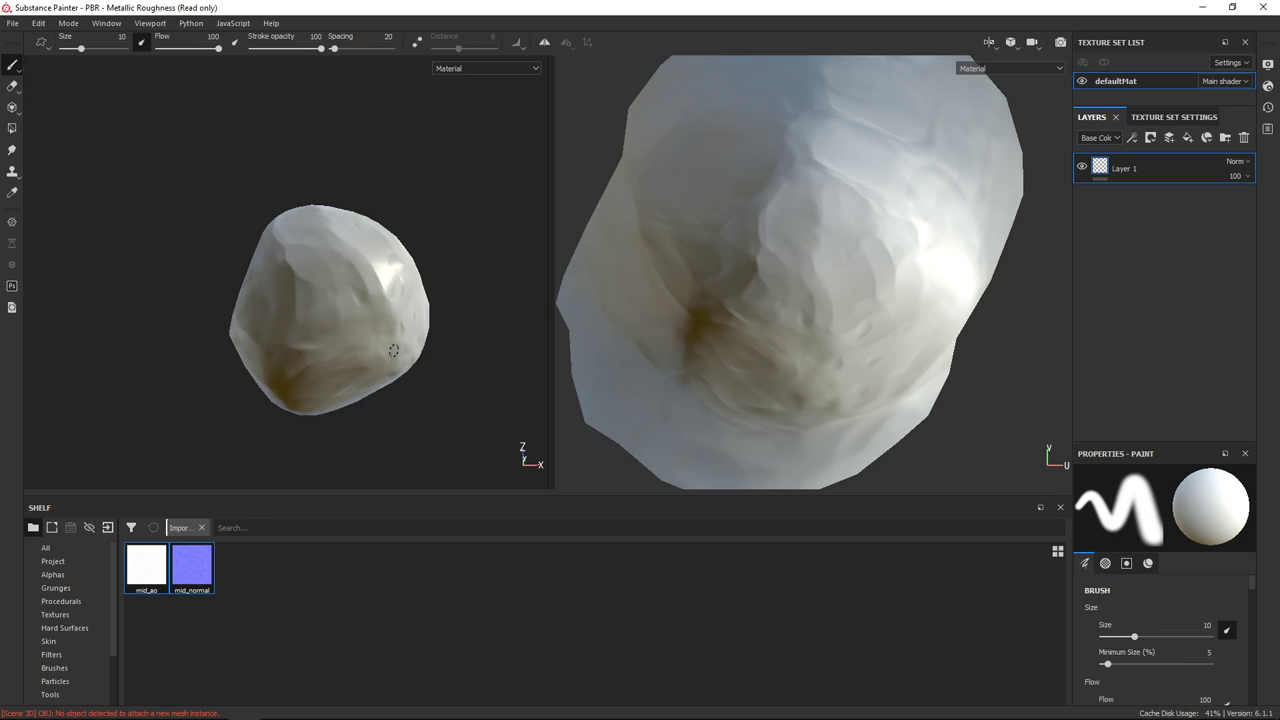
{"action": "right_click", "coordinate": [440, 370]}
{"action": "mouse_move", "coordinate": [431, 189]}
{"action": "left_mouse_down", "text": "alt"}
{"action": "mouse_move", "coordinate": [551, 211]}
{"action": "mouse_move", "coordinate": [423, 200]}
{"action": "mouse_move", "coordinate": [466, 143]}
{"action": "mouse_move", "coordinate": [504, 168]}
{"action": "mouse_move", "coordinate": [503, 389]}
{"action": "mouse_move", "coordinate": [266, 343]}
{"action": "mouse_move", "coordinate": [250, 143]}
{"action": "mouse_move", "coordinate": [414, 229]}
{"action": "left_mouse_up", "text": "alt"}
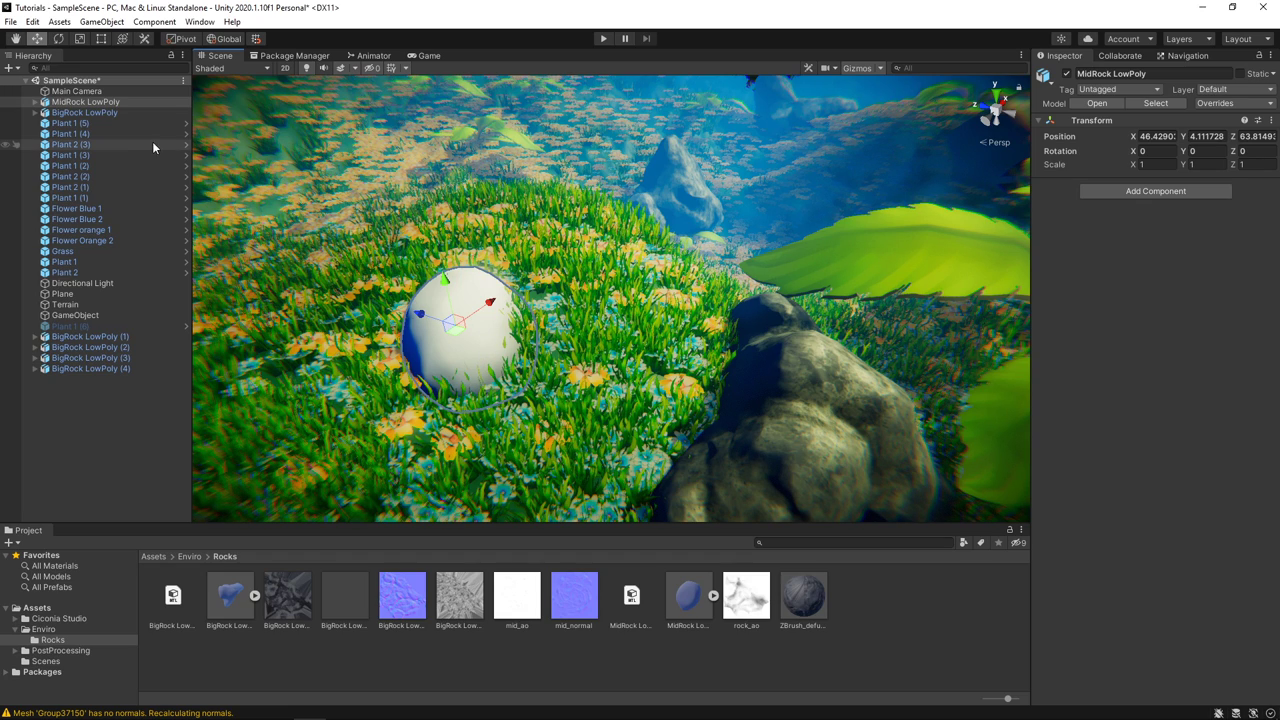
Extract MidRock LowPoly's materials into the Rocks folder and assign mid_normal as its normal map
{"action": "left_click", "coordinate": [631, 600]}
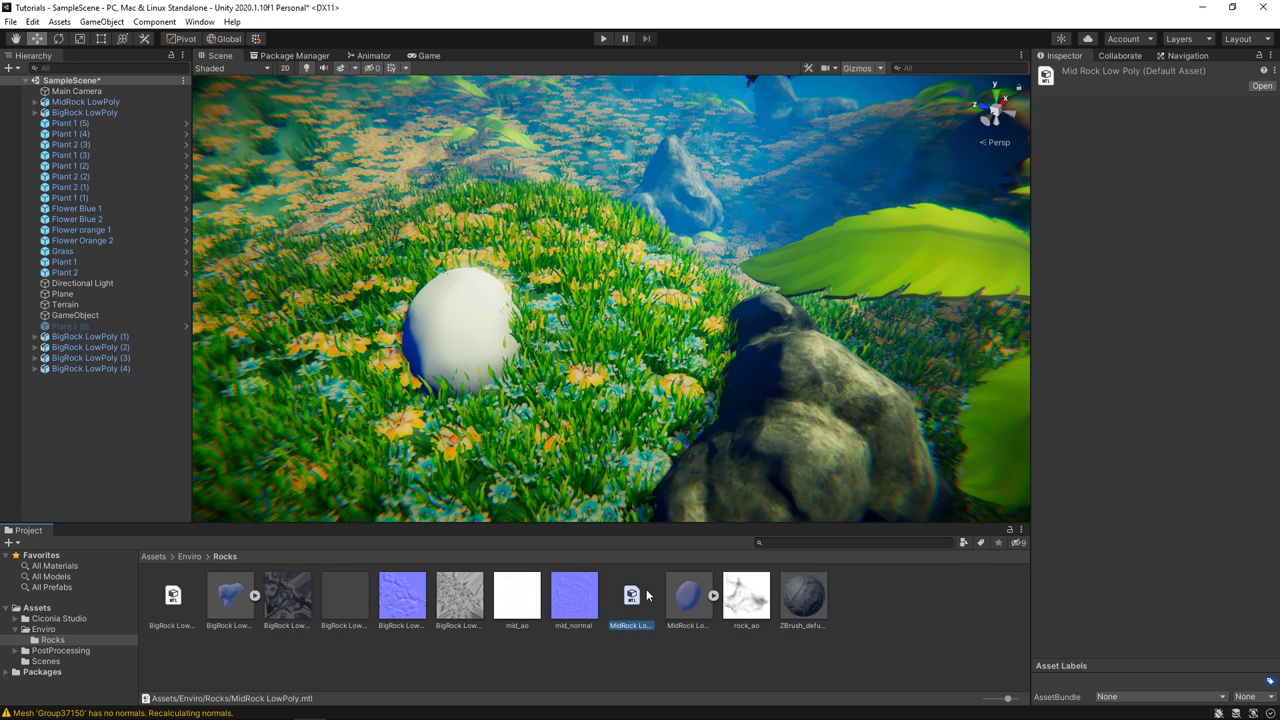
{"action": "left_click", "coordinate": [689, 596]}
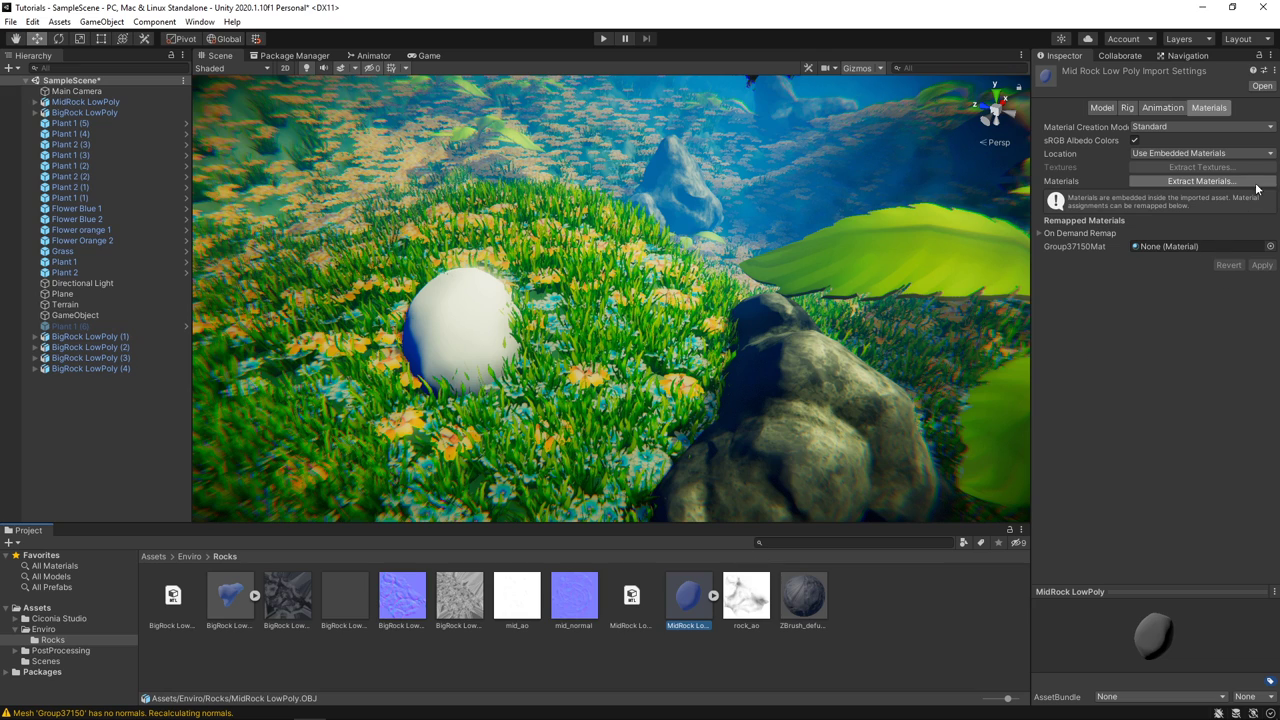
{"action": "left_click", "coordinate": [1157, 180]}
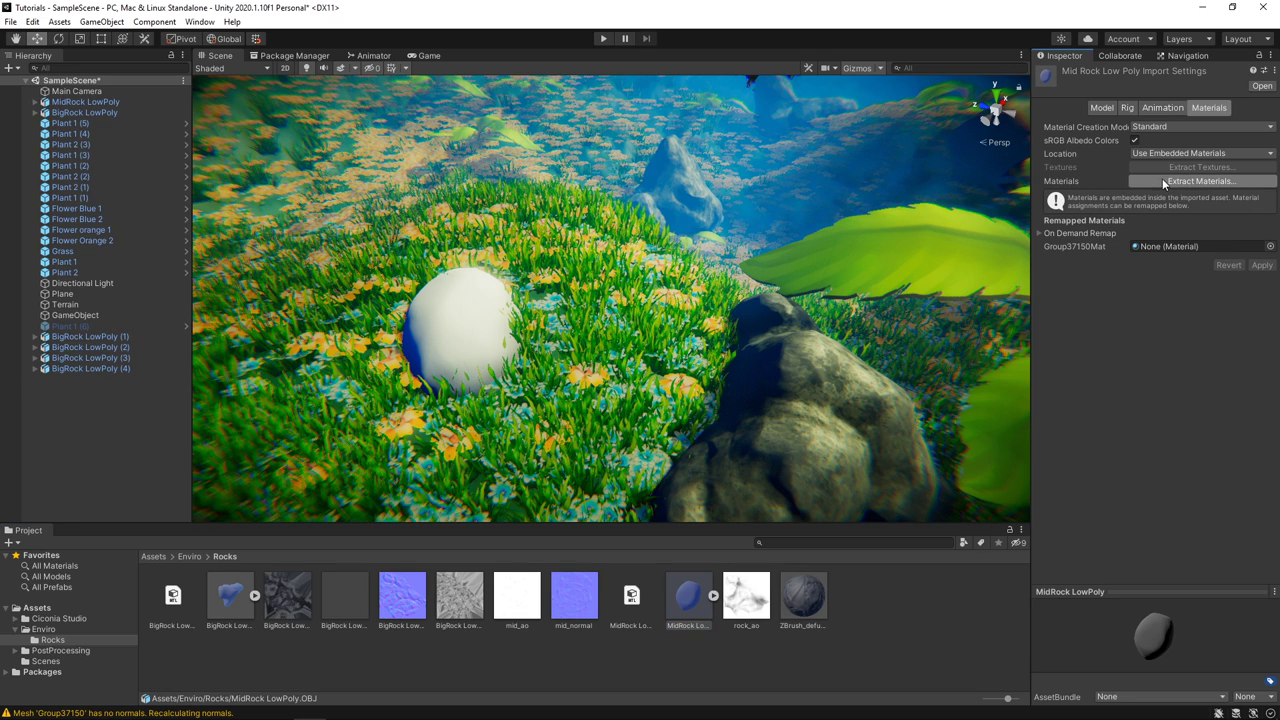
{"action": "left_click", "coordinate": [500, 366]}
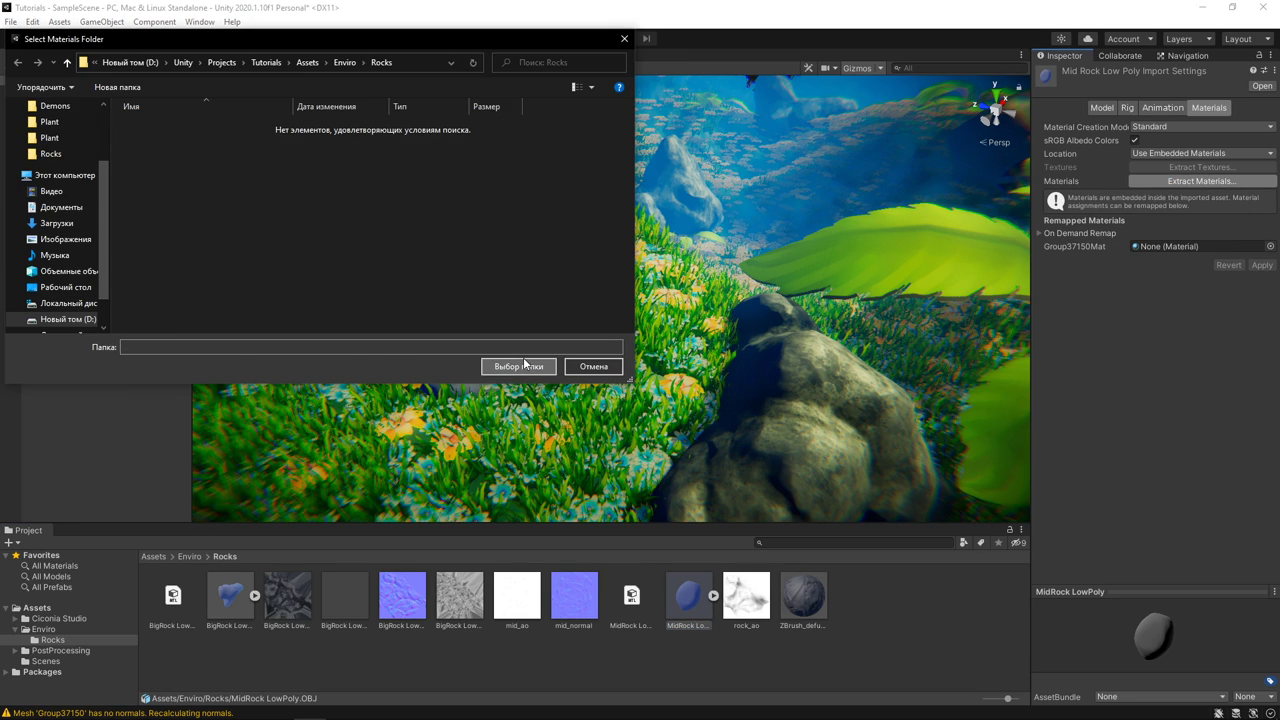
{"action": "left_click_drag", "start_coordinate": [636, 609], "coordinate": [1207, 272]}
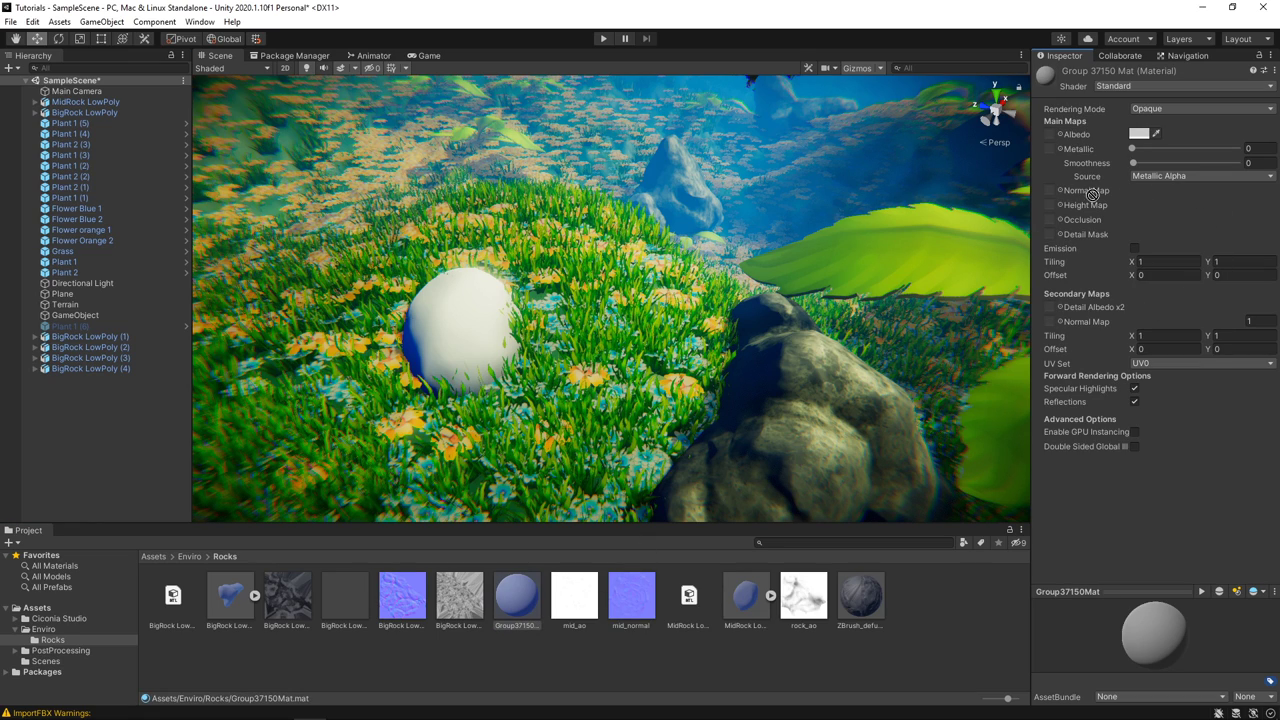
{"action": "left_click_drag", "start_coordinate": [1055, 196], "coordinate": [1050, 191]}
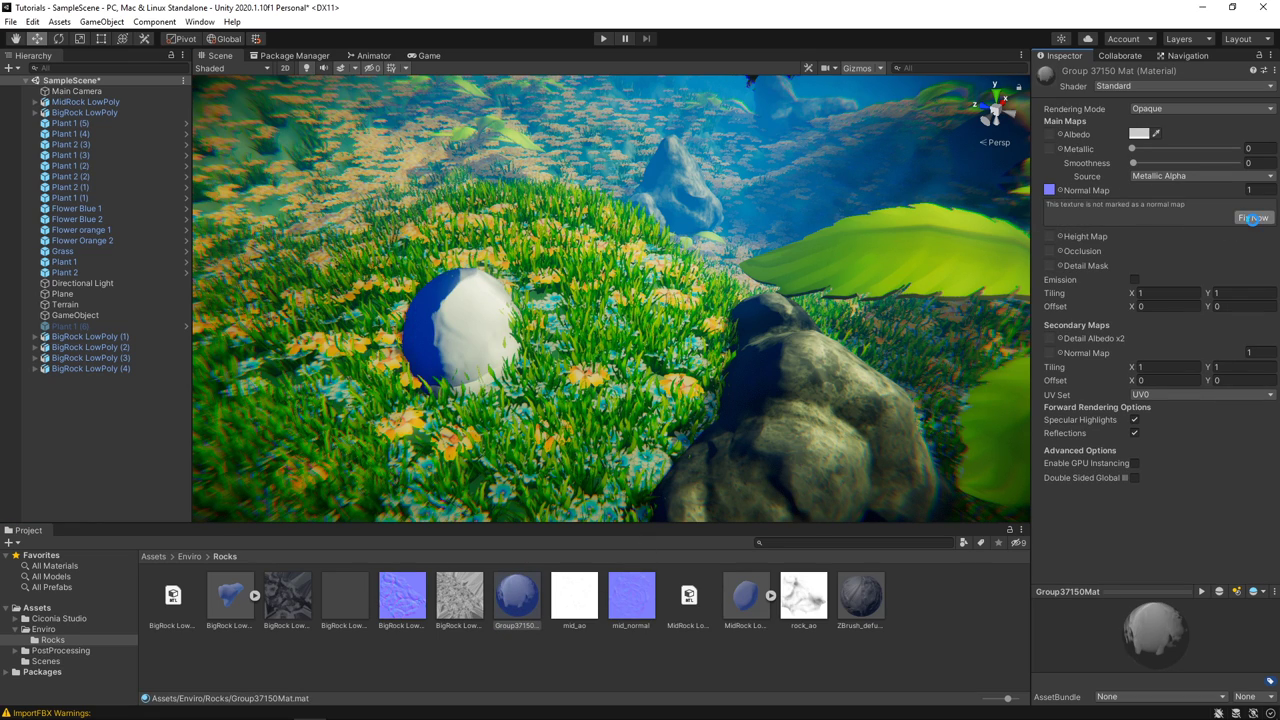
{"action": "left_click", "coordinate": [1253, 218]}
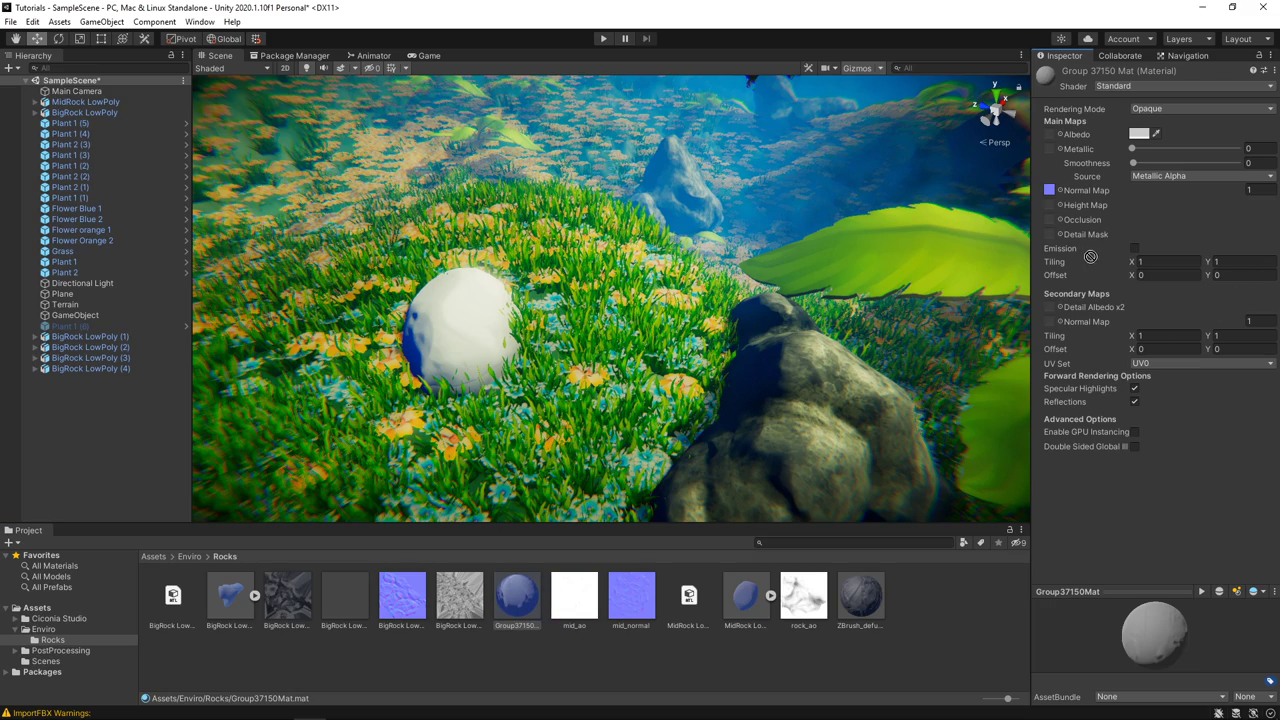
Set the mid rock material's albedo to the blue-grey 6A797E
{"action": "right_click_drag", "start_coordinate": [662, 240], "coordinate": [640, 260]}
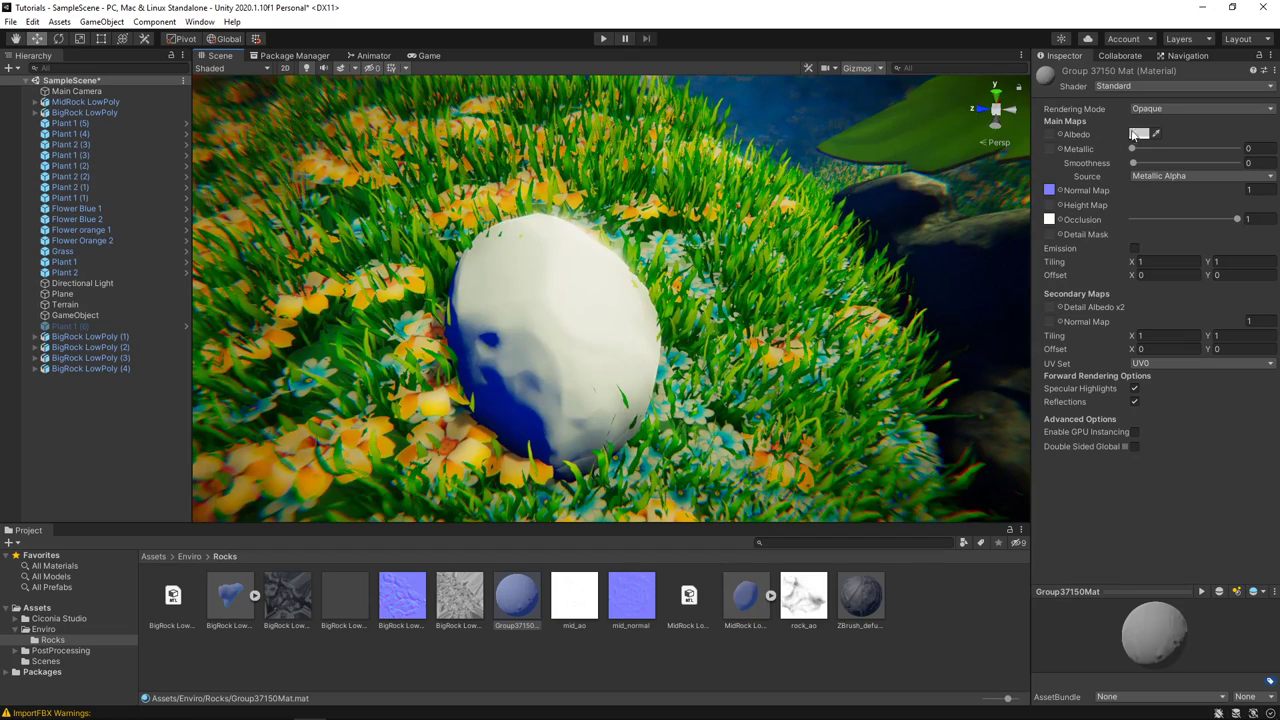
{"action": "left_click", "coordinate": [1136, 134]}
{"action": "left_click_drag", "start_coordinate": [1176, 235], "coordinate": [1162, 238]}
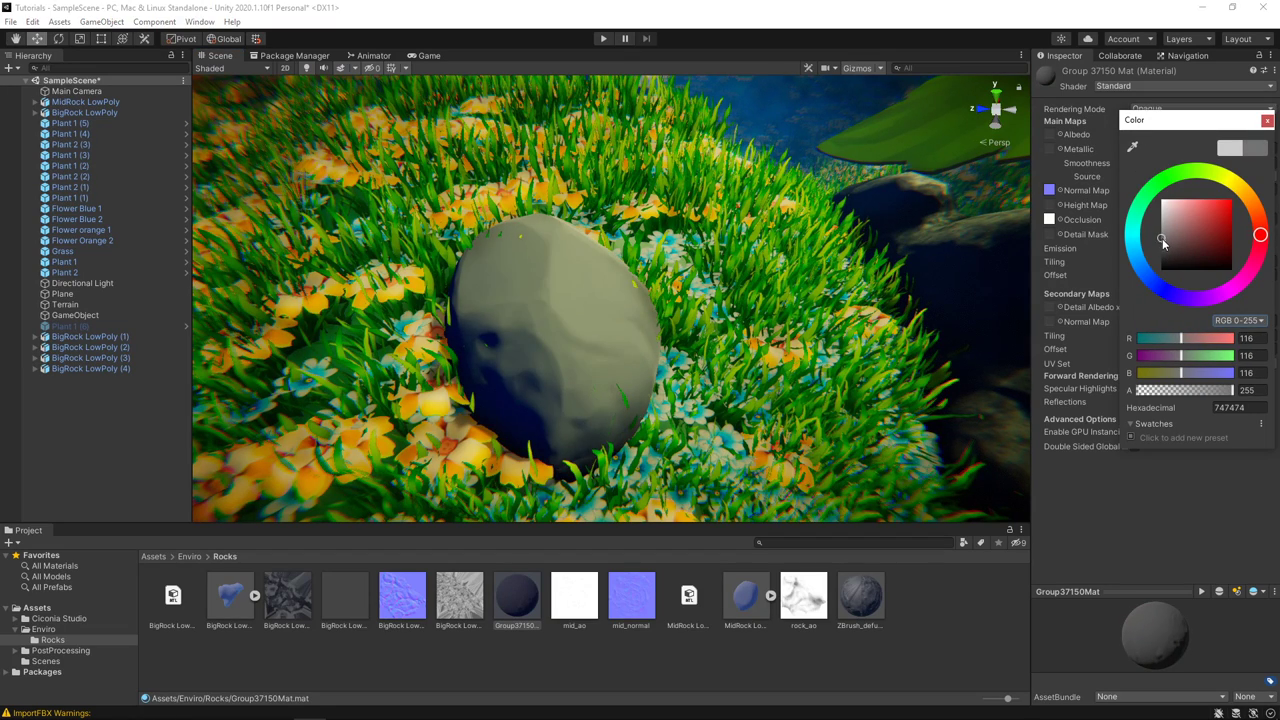
{"action": "left_click", "coordinate": [1136, 250]}
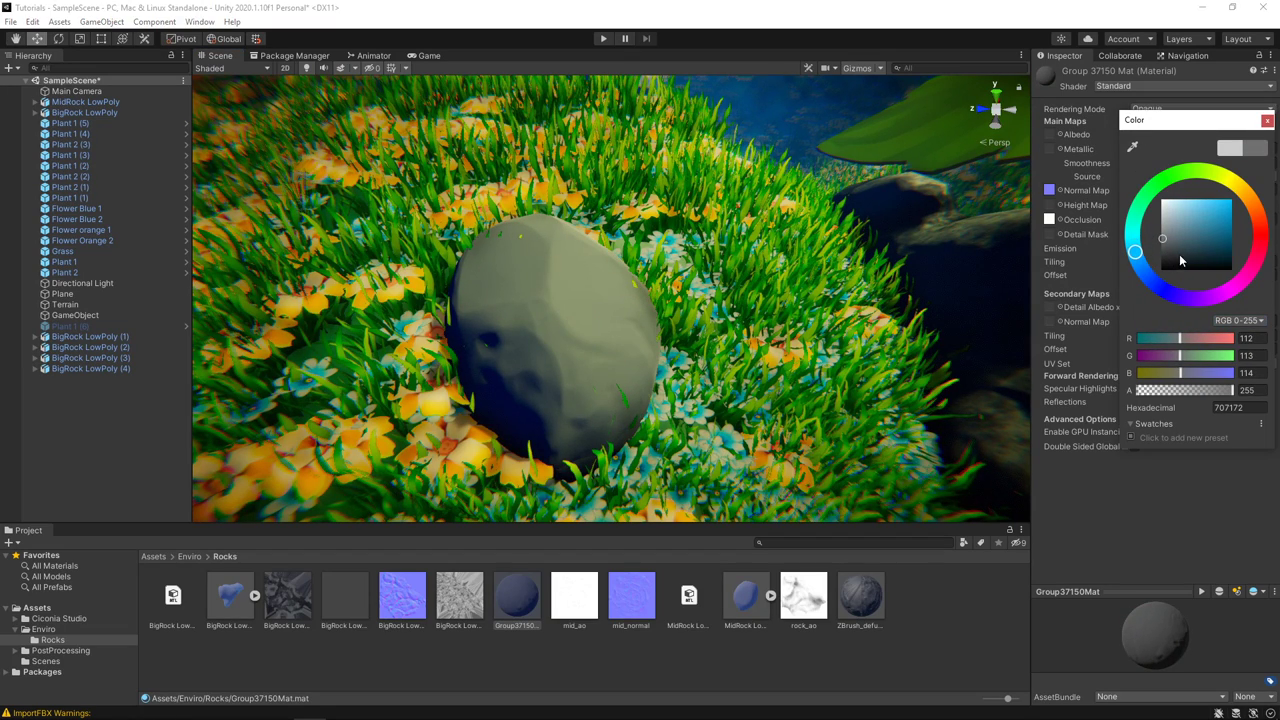
{"action": "left_click", "coordinate": [1176, 240]}
{"action": "left_click", "coordinate": [1267, 122]}
{"action": "mouse_move", "coordinate": [640, 300]}
{"action": "right_mouse_down"}
{"action": "mouse_move", "coordinate": [631, 253]}
{"action": "mouse_move", "coordinate": [702, 185]}
{"action": "mouse_move", "coordinate": [507, 249]}
{"action": "right_mouse_up"}
Duplicate MidRock LowPoly, move the copy left, rotate it and scale it to about double size
{"action": "left_click", "coordinate": [507, 252]}
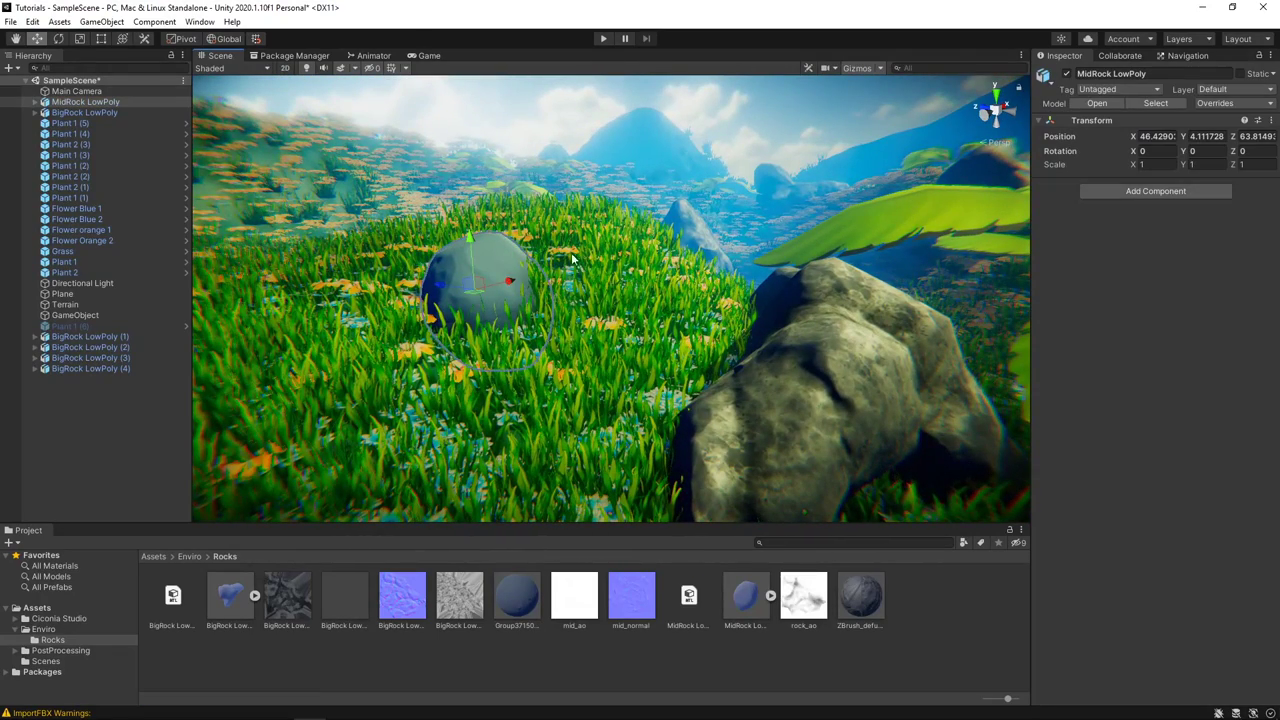
{"action": "key", "text": "ctrl+d"}
{"action": "mouse_move", "coordinate": [493, 289]}
{"action": "left_mouse_down"}
{"action": "mouse_move", "coordinate": [306, 291]}
{"action": "mouse_move", "coordinate": [353, 385]}
{"action": "left_mouse_up"}
{"action": "key", "text": "e"}
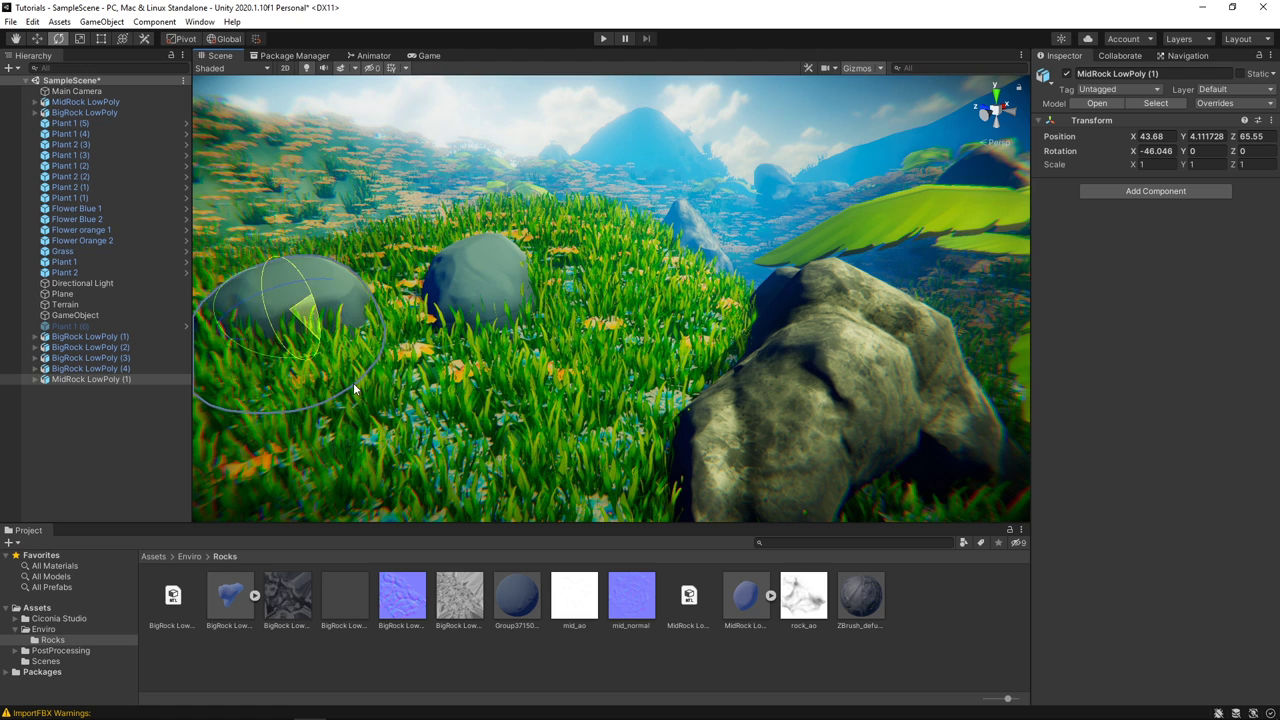
{"action": "mouse_move", "coordinate": [247, 295]}
{"action": "left_mouse_down"}
{"action": "mouse_move", "coordinate": [323, 266]}
{"action": "mouse_move", "coordinate": [477, 255]}
{"action": "left_mouse_up"}
{"action": "key", "text": "f"}
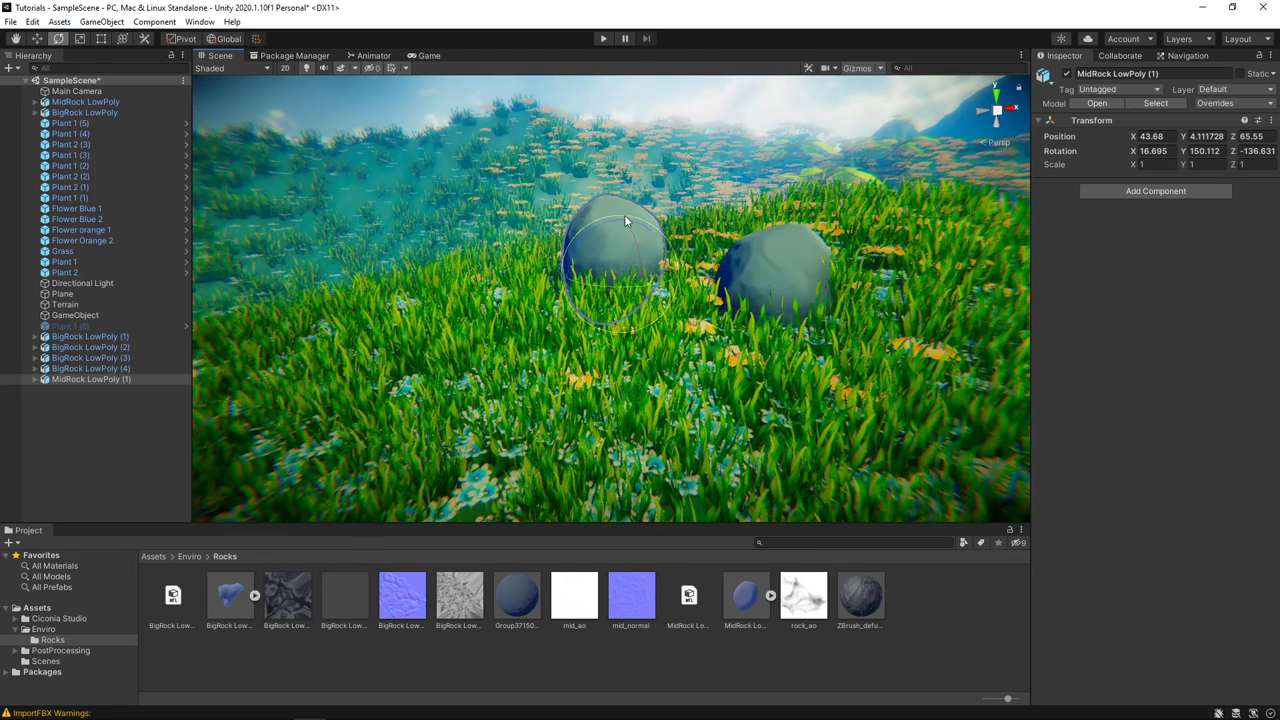
{"action": "mouse_move", "coordinate": [624, 214]}
{"action": "left_mouse_down"}
{"action": "mouse_move", "coordinate": [688, 245]}
{"action": "mouse_move", "coordinate": [672, 251]}
{"action": "left_mouse_up"}
{"action": "mouse_move", "coordinate": [618, 276]}
{"action": "left_mouse_down"}
{"action": "mouse_move", "coordinate": [676, 250]}
{"action": "mouse_move", "coordinate": [600, 160]}
{"action": "mouse_move", "coordinate": [717, 226]}
{"action": "left_mouse_up"}
{"action": "key", "text": "w"}
Hide the big rock, try moving both mid rocks right, then undo the move
{"action": "left_click", "coordinate": [600, 160]}
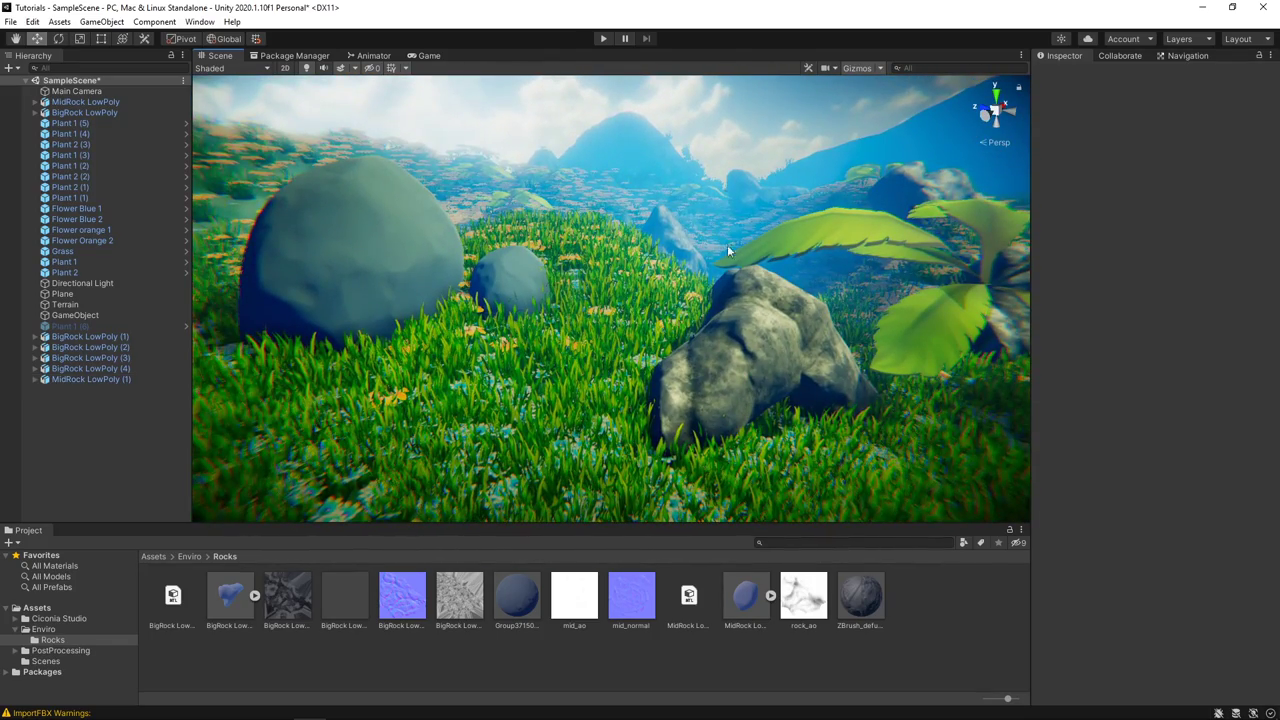
{"action": "left_click", "coordinate": [730, 265]}
{"action": "left_click", "coordinate": [1067, 74]}
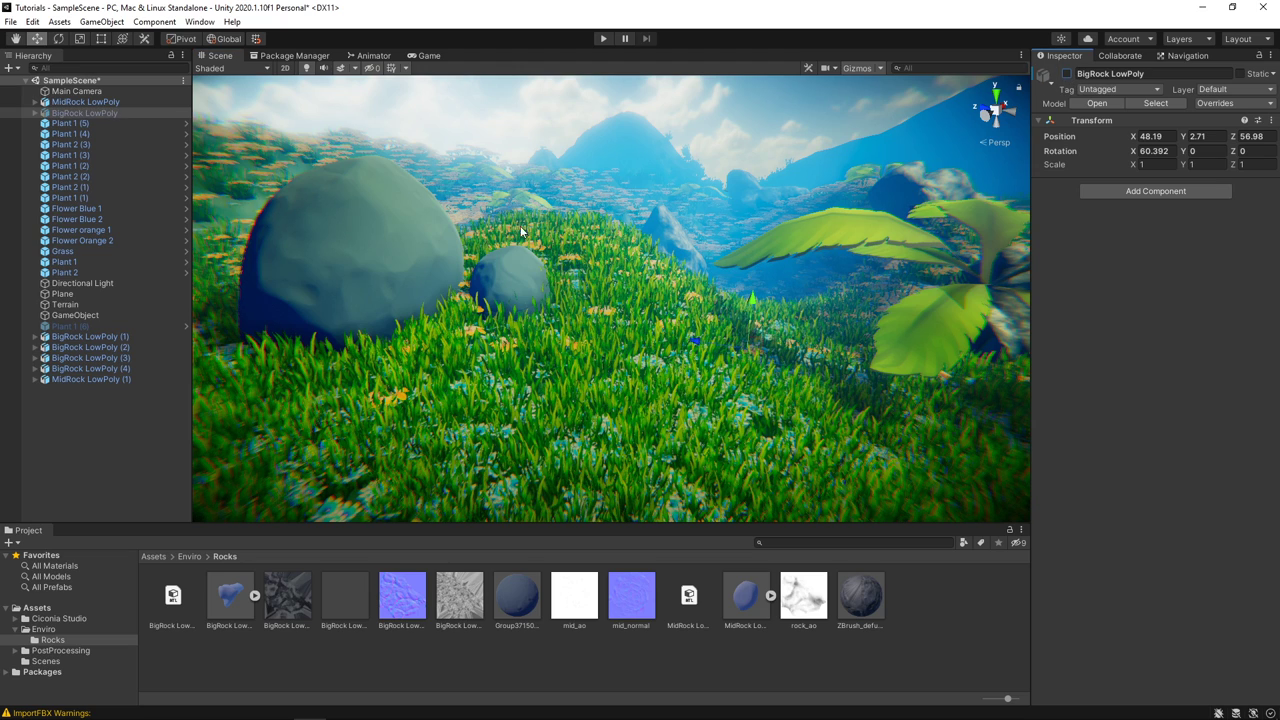
{"action": "left_click", "coordinate": [518, 260]}
{"action": "left_click", "coordinate": [394, 310], "text": "shift"}
{"action": "left_click_drag", "start_coordinate": [394, 310], "coordinate": [731, 328]}
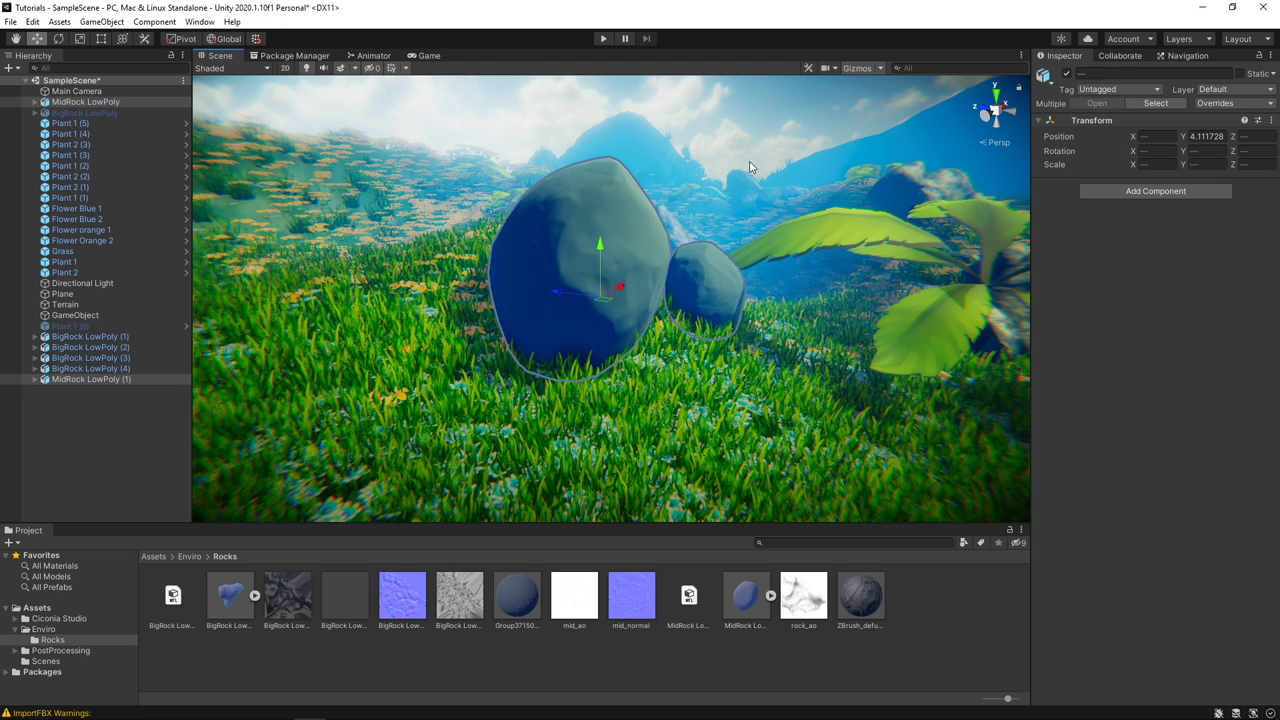
{"action": "left_click", "coordinate": [762, 133]}
{"action": "key", "text": "ctrl+z"}
{"action": "key", "text": "ctrl+z"}
{"action": "key", "text": "ctrl+z"}
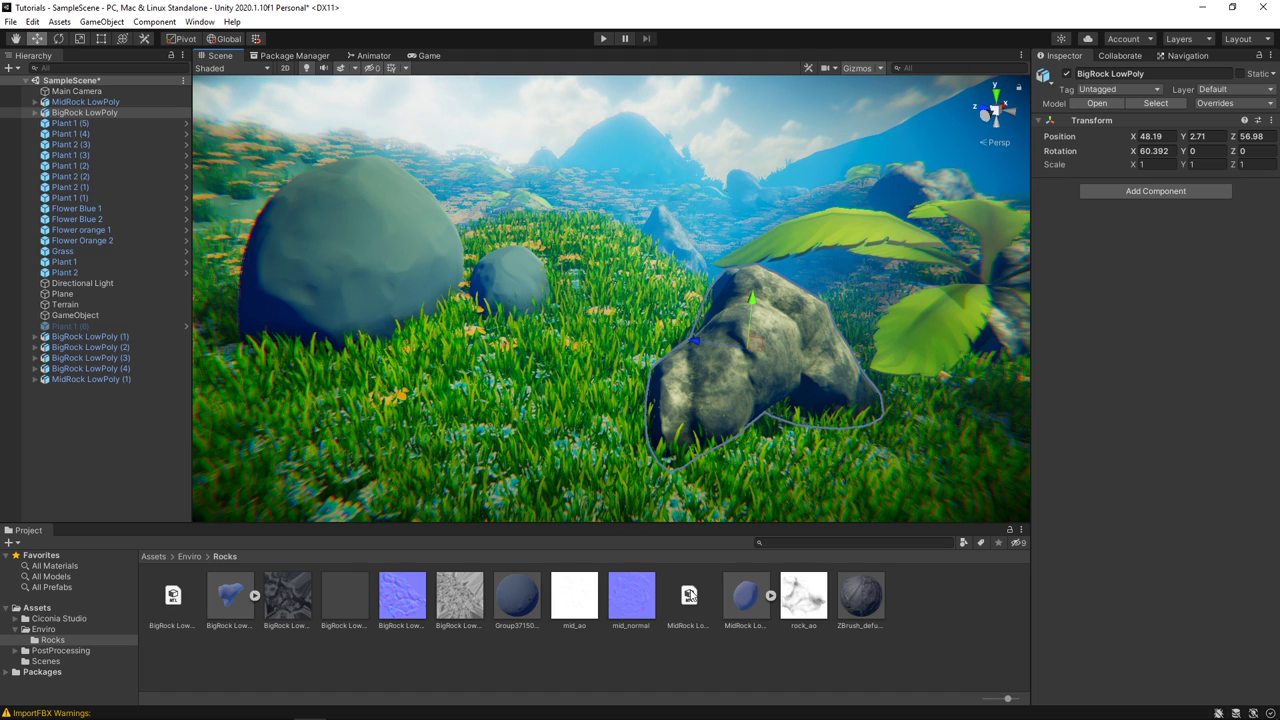
Give ZBrush_defualt_groupMat a dark blue-grey albedo and lower its Smoothness to 0
{"action": "left_click", "coordinate": [862, 598]}
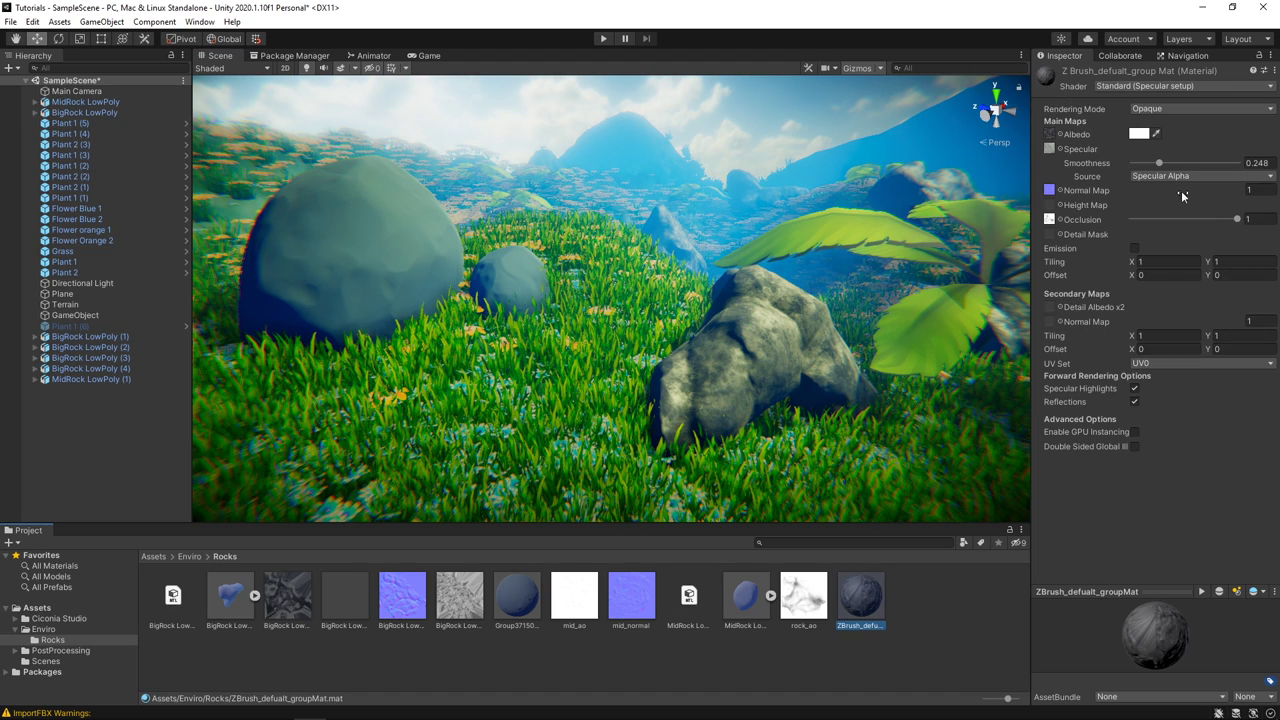
{"action": "left_click", "coordinate": [1060, 134]}
{"action": "left_click_drag", "start_coordinate": [1236, 113], "coordinate": [869, 375]}
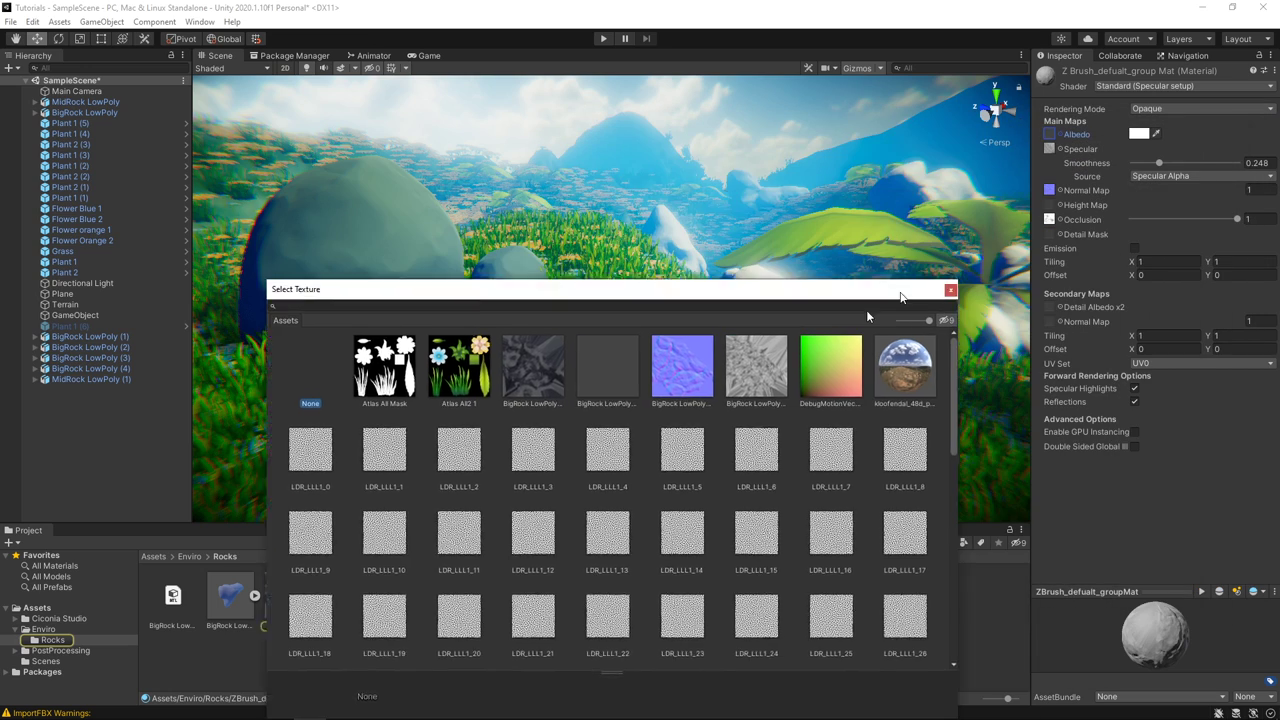
{"action": "left_click", "coordinate": [815, 377]}
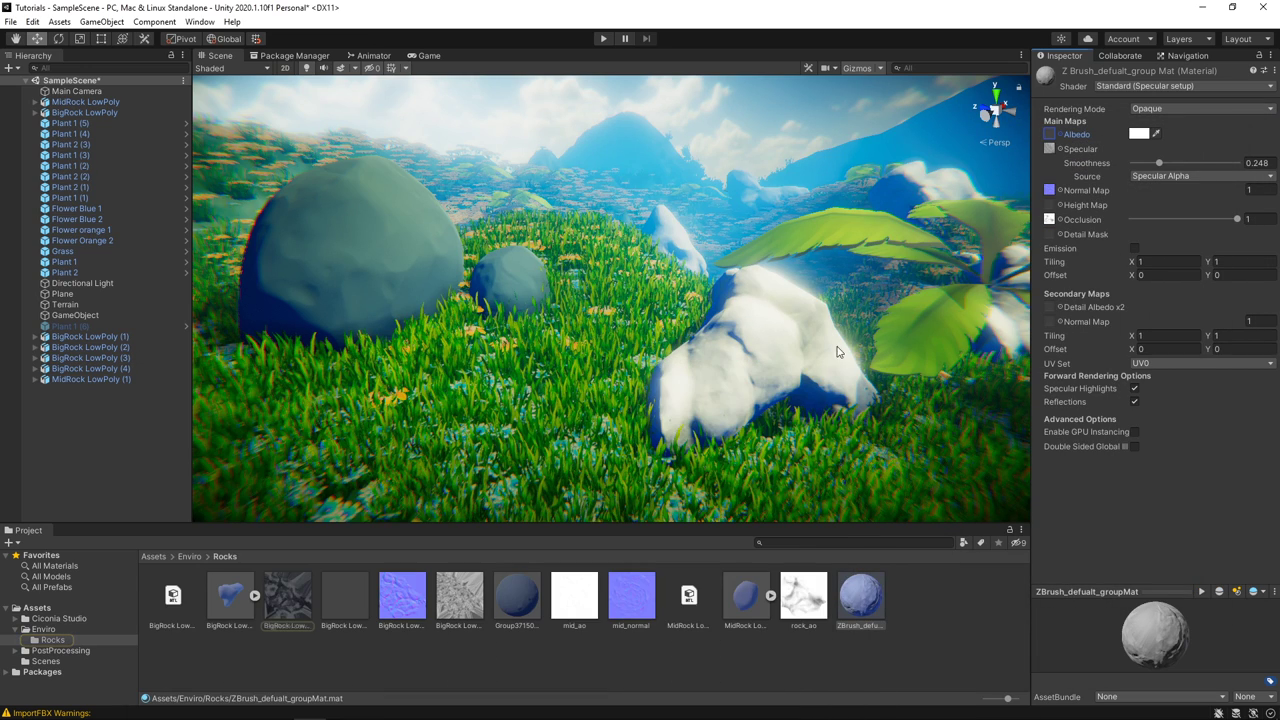
{"action": "left_click", "coordinate": [1134, 136]}
{"action": "left_click_drag", "start_coordinate": [1180, 253], "coordinate": [1178, 254]}
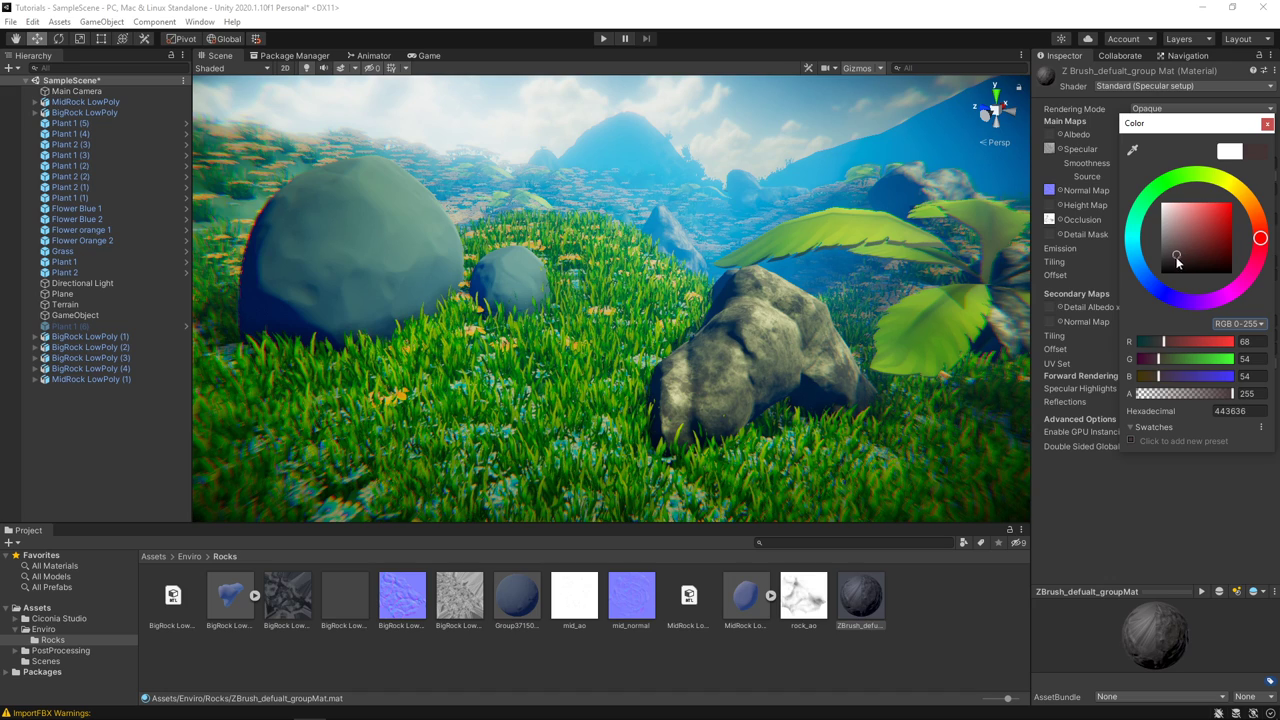
{"action": "left_click_drag", "start_coordinate": [1176, 254], "coordinate": [1164, 252]}
{"action": "mouse_move", "coordinate": [1186, 298]}
{"action": "left_mouse_down"}
{"action": "mouse_move", "coordinate": [1137, 262]}
{"action": "mouse_move", "coordinate": [1185, 247]}
{"action": "left_mouse_up"}
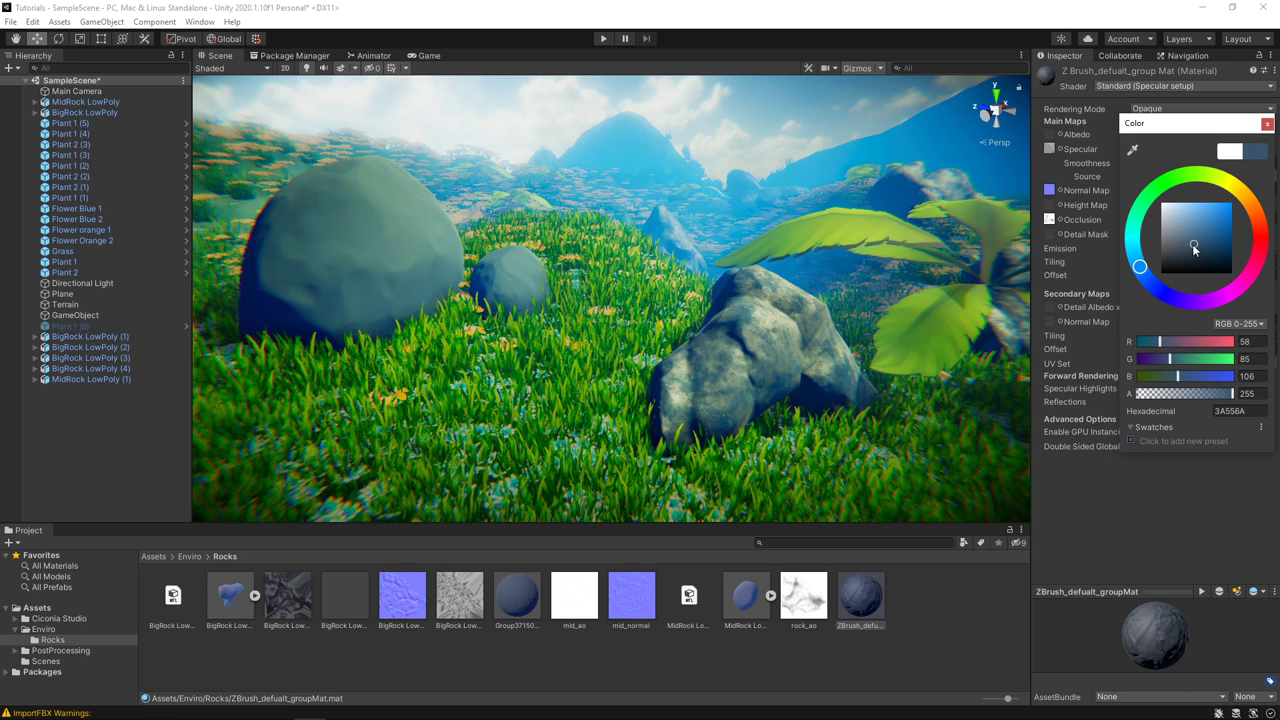
{"action": "left_click", "coordinate": [1267, 125]}
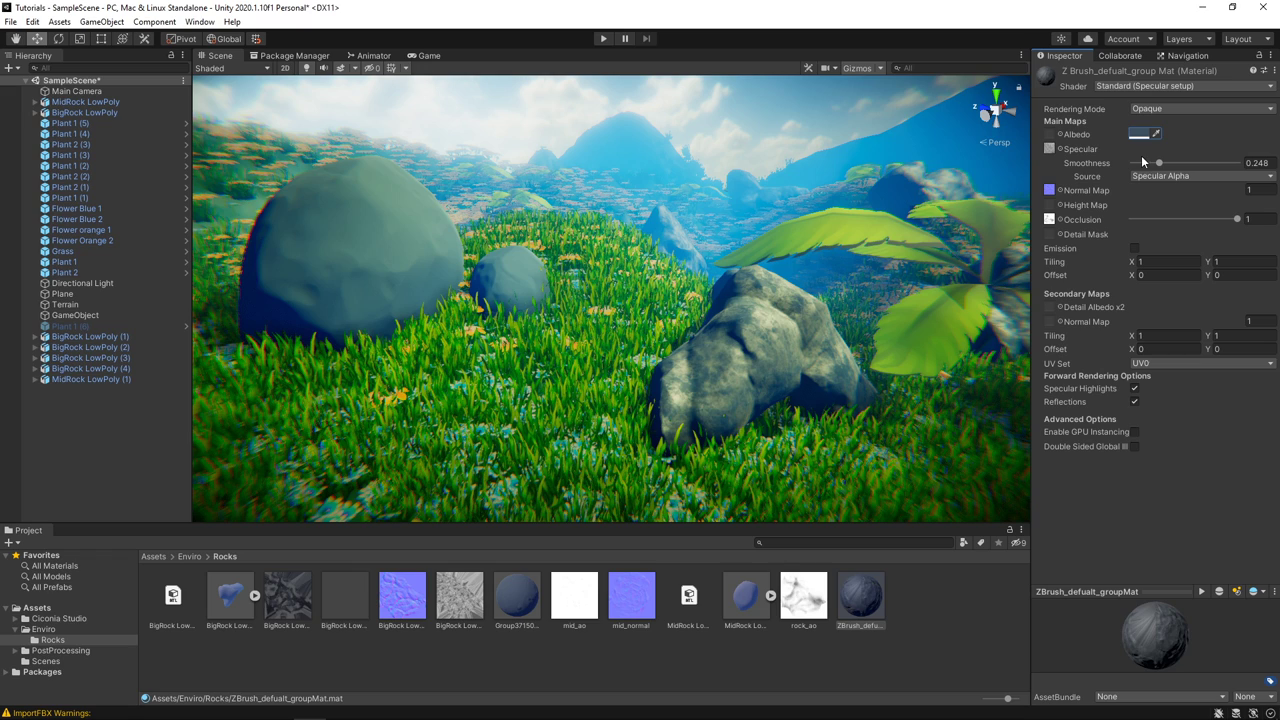
{"action": "mouse_move", "coordinate": [1159, 162]}
{"action": "left_mouse_down"}
{"action": "mouse_move", "coordinate": [1204, 162]}
{"action": "mouse_move", "coordinate": [1143, 162]}
{"action": "left_mouse_up"}
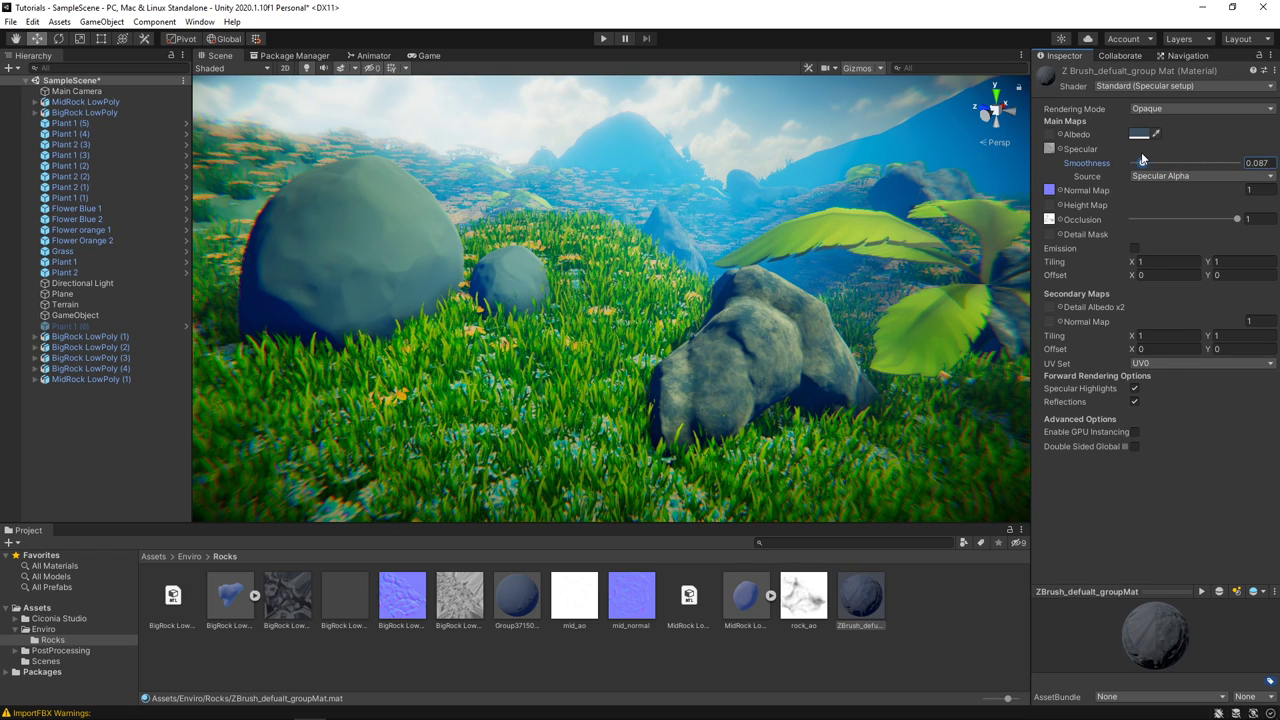
{"action": "left_click_drag", "start_coordinate": [1236, 220], "coordinate": [1143, 219]}
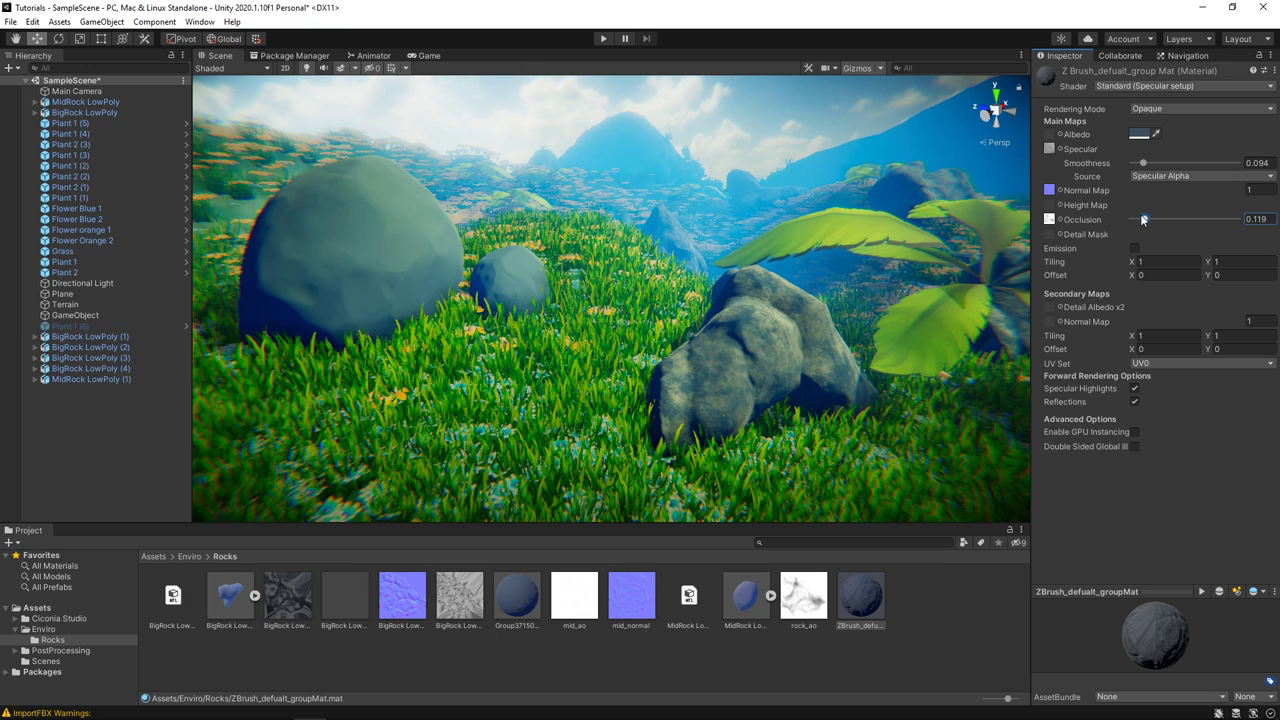
Set the material's Occlusion and Specular textures to None
{"action": "left_click", "coordinate": [1061, 219]}
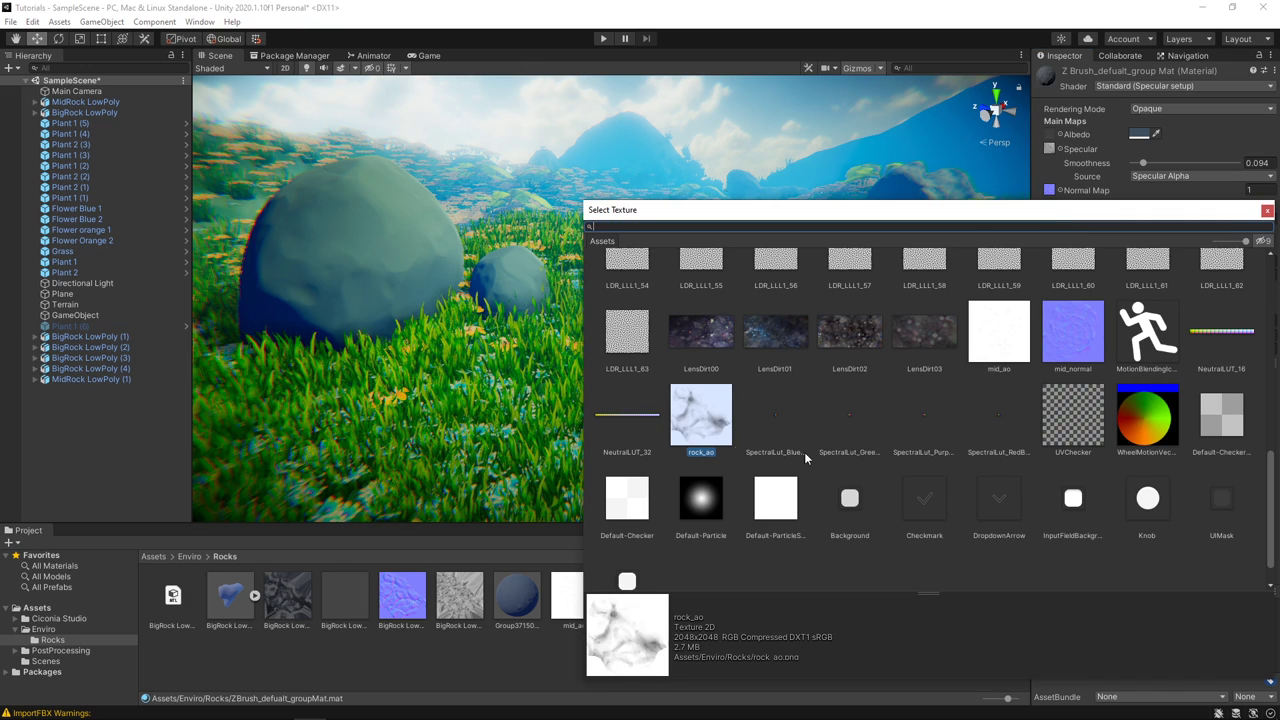
{"action": "left_click_drag", "start_coordinate": [1266, 468], "coordinate": [1267, 255]}
{"action": "left_click", "coordinate": [627, 300]}
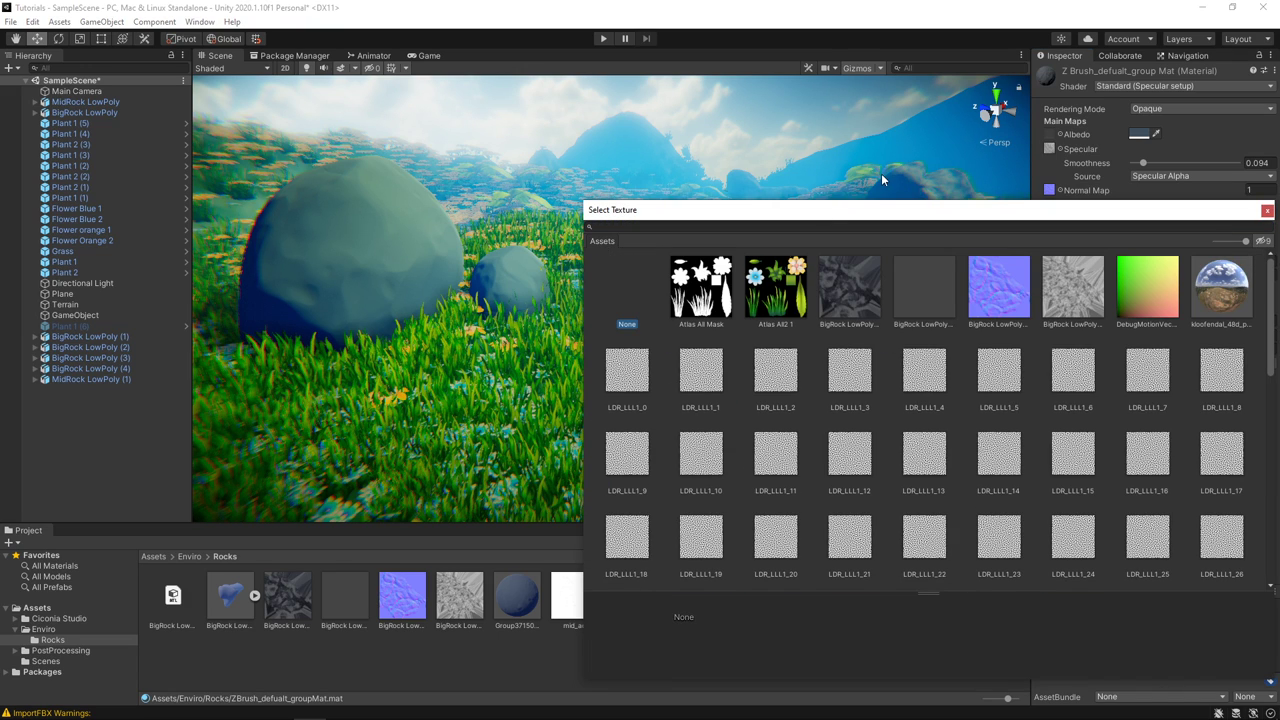
{"action": "left_click_drag", "start_coordinate": [884, 211], "coordinate": [606, 449]}
{"action": "left_click", "coordinate": [1118, 193]}
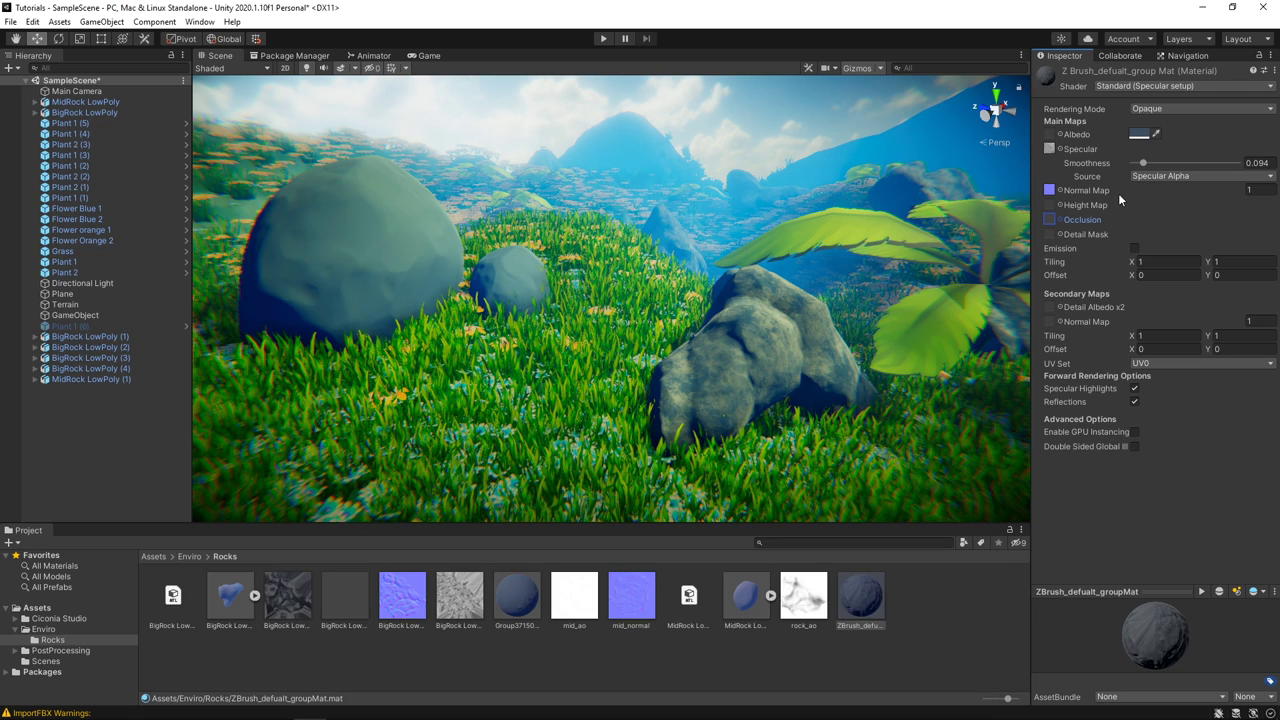
{"action": "left_click", "coordinate": [1049, 148]}
{"action": "left_click", "coordinate": [623, 251]}
{"action": "mouse_move", "coordinate": [961, 134]}
{"action": "left_mouse_down"}
{"action": "mouse_move", "coordinate": [715, 520]}
{"action": "mouse_move", "coordinate": [596, 321]}
{"action": "left_mouse_up"}
{"action": "left_click", "coordinate": [906, 323]}
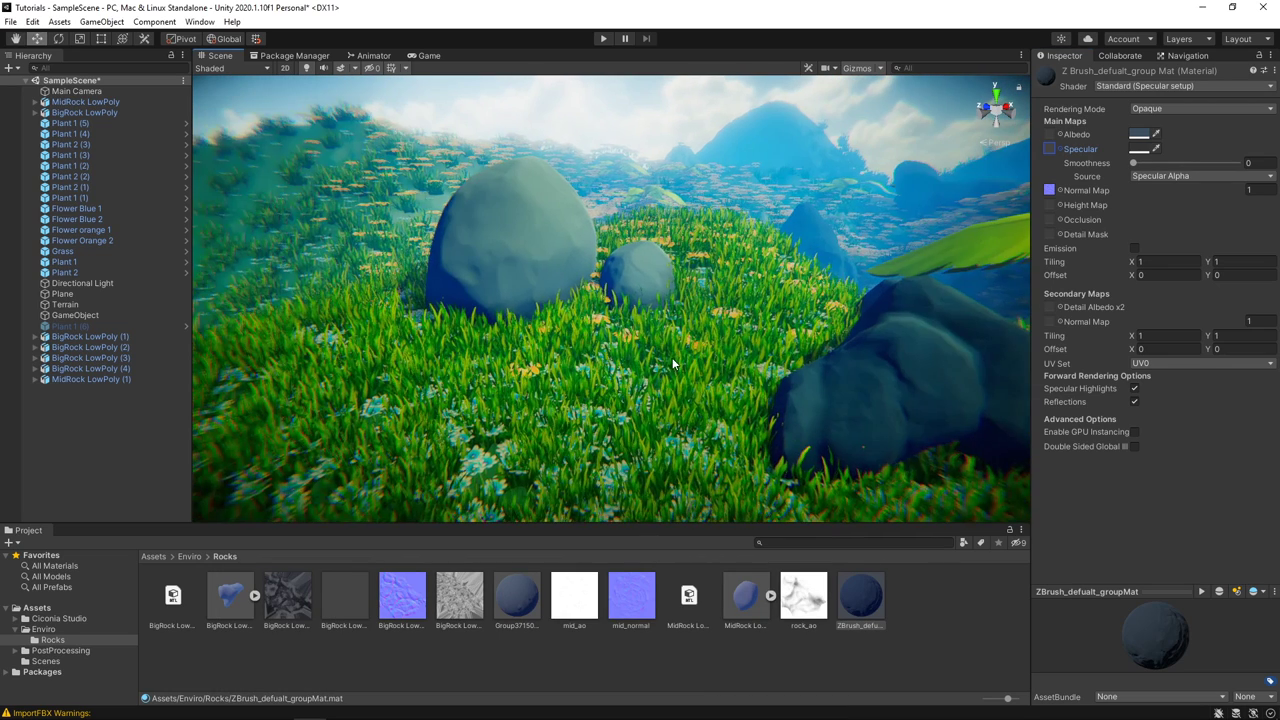
Change the big rock material's albedo to the lighter grey 5A5E61
{"action": "right_click_drag", "start_coordinate": [747, 360], "coordinate": [614, 361]}
{"action": "left_click", "coordinate": [1136, 136]}
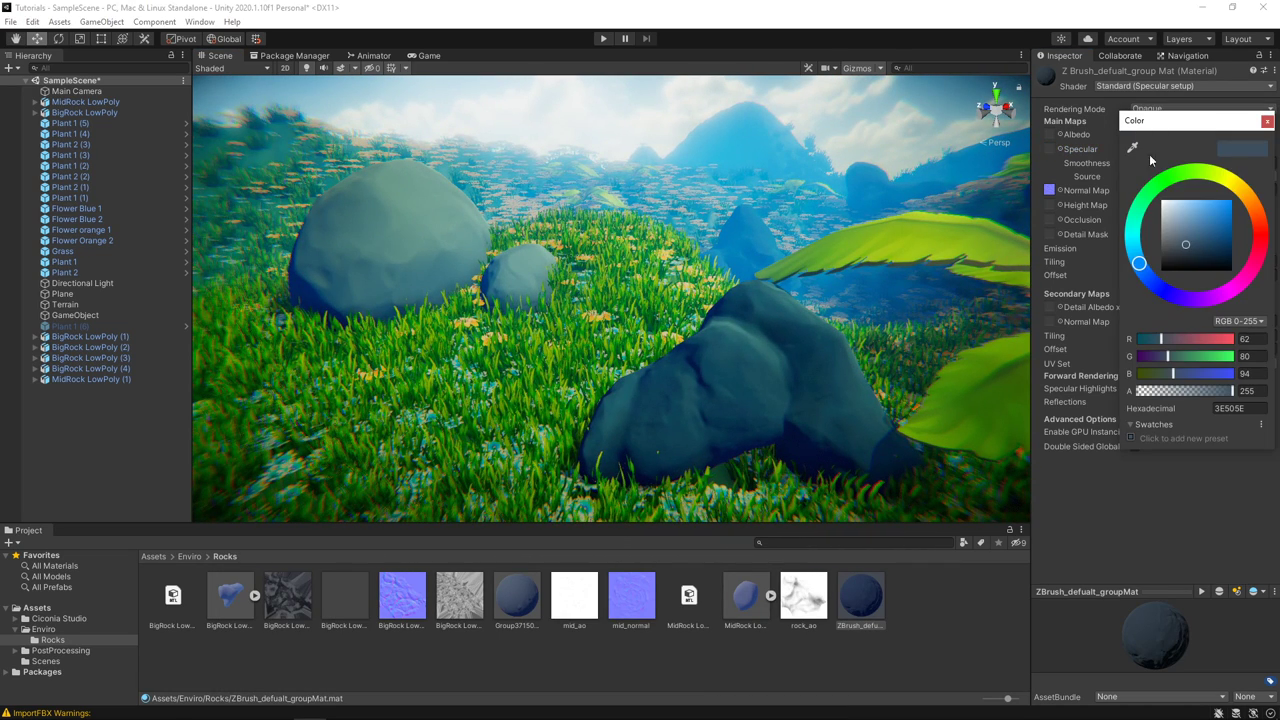
{"action": "left_click_drag", "start_coordinate": [1183, 241], "coordinate": [1167, 243]}
{"action": "left_click", "coordinate": [1267, 121]}
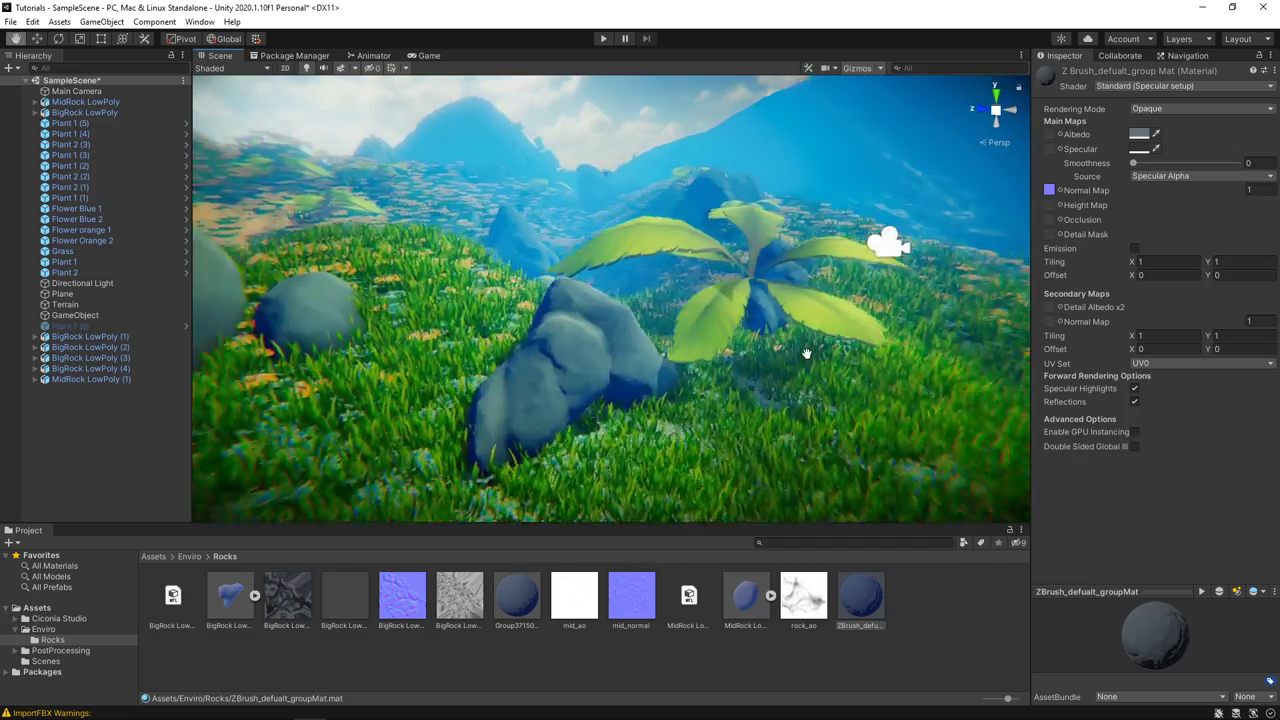
{"action": "mouse_move", "coordinate": [810, 391]}
{"action": "right_mouse_down"}
{"action": "mouse_move", "coordinate": [709, 399]}
{"action": "mouse_move", "coordinate": [534, 442]}
{"action": "right_mouse_up"}
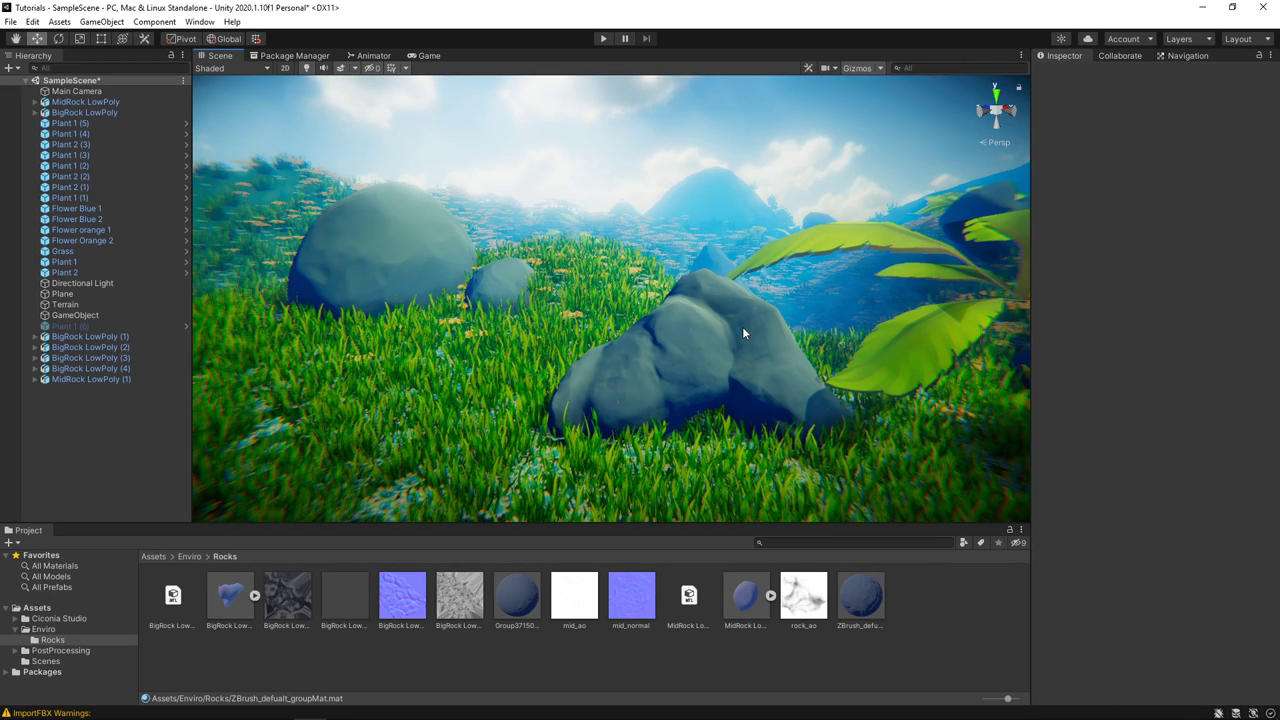
Survey the Unity landscape, then in ZBrush pick the ZModeler brush (B, Z, M) and show its action menu
{"action": "mouse_move", "coordinate": [742, 326]}
{"action": "right_mouse_down"}
{"action": "mouse_move", "coordinate": [642, 367]}
{"action": "mouse_move", "coordinate": [666, 366]}
{"action": "right_mouse_up"}
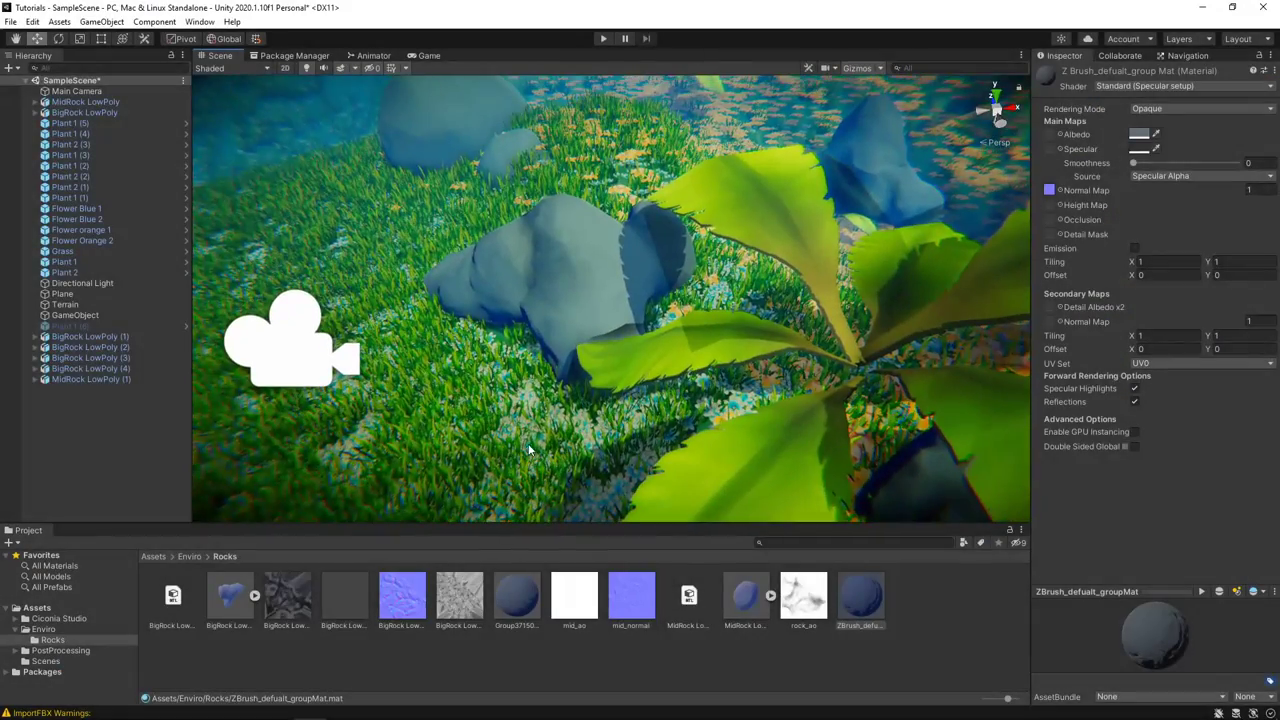
{"action": "mouse_move", "coordinate": [637, 394]}
{"action": "right_mouse_down"}
{"action": "mouse_move", "coordinate": [656, 253]}
{"action": "mouse_move", "coordinate": [773, 332]}
{"action": "mouse_move", "coordinate": [742, 327]}
{"action": "right_mouse_up"}
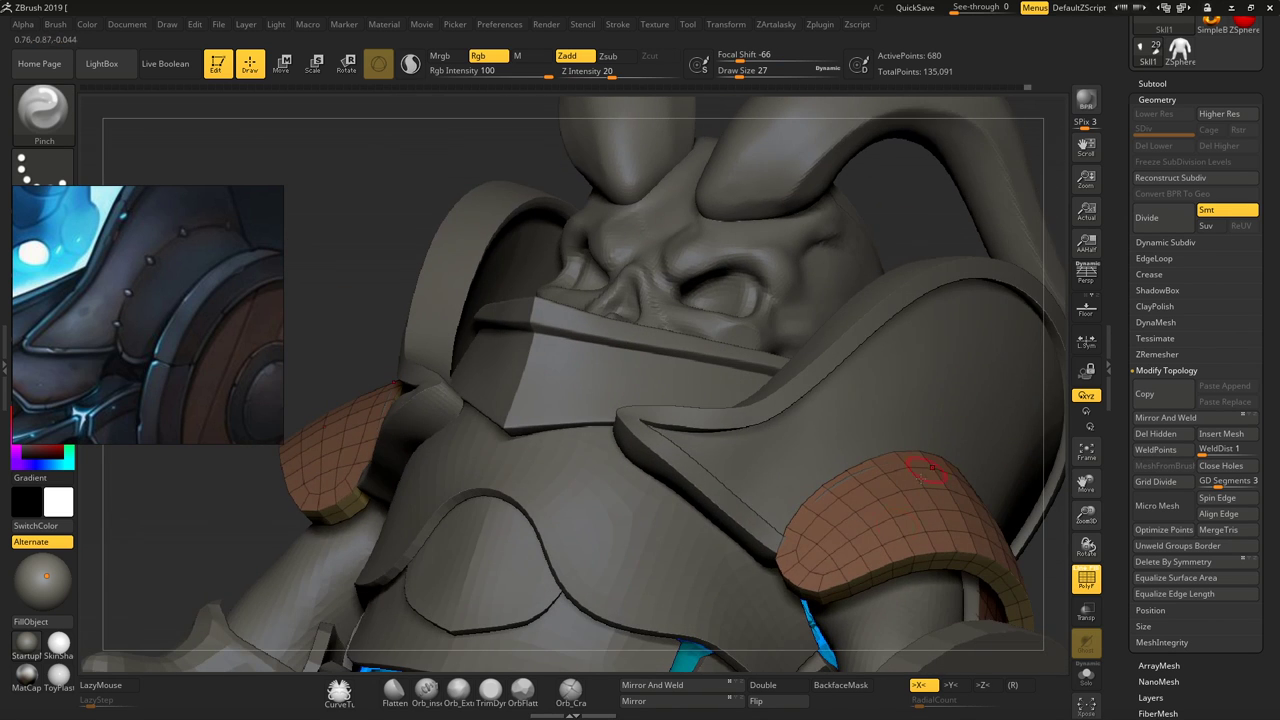
{"action": "key", "text": "b"}
{"action": "key", "text": "z"}
{"action": "key", "text": "m"}
{"action": "key", "text": "space"}
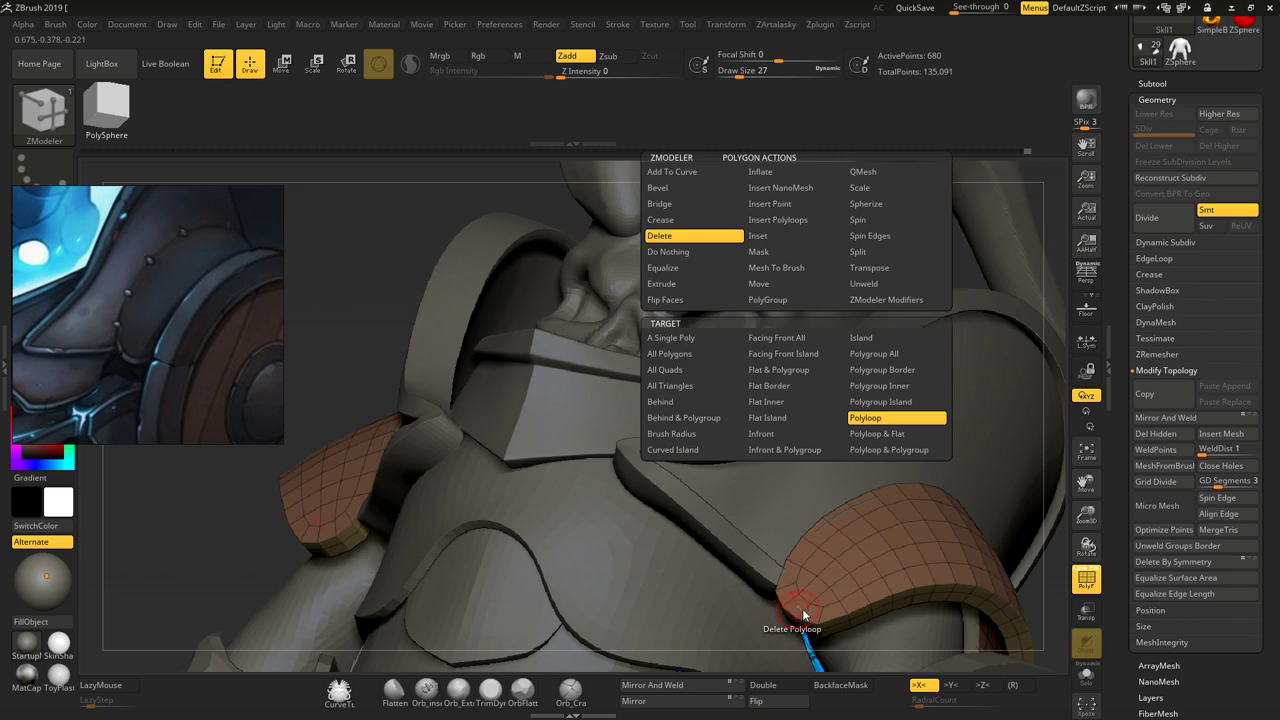